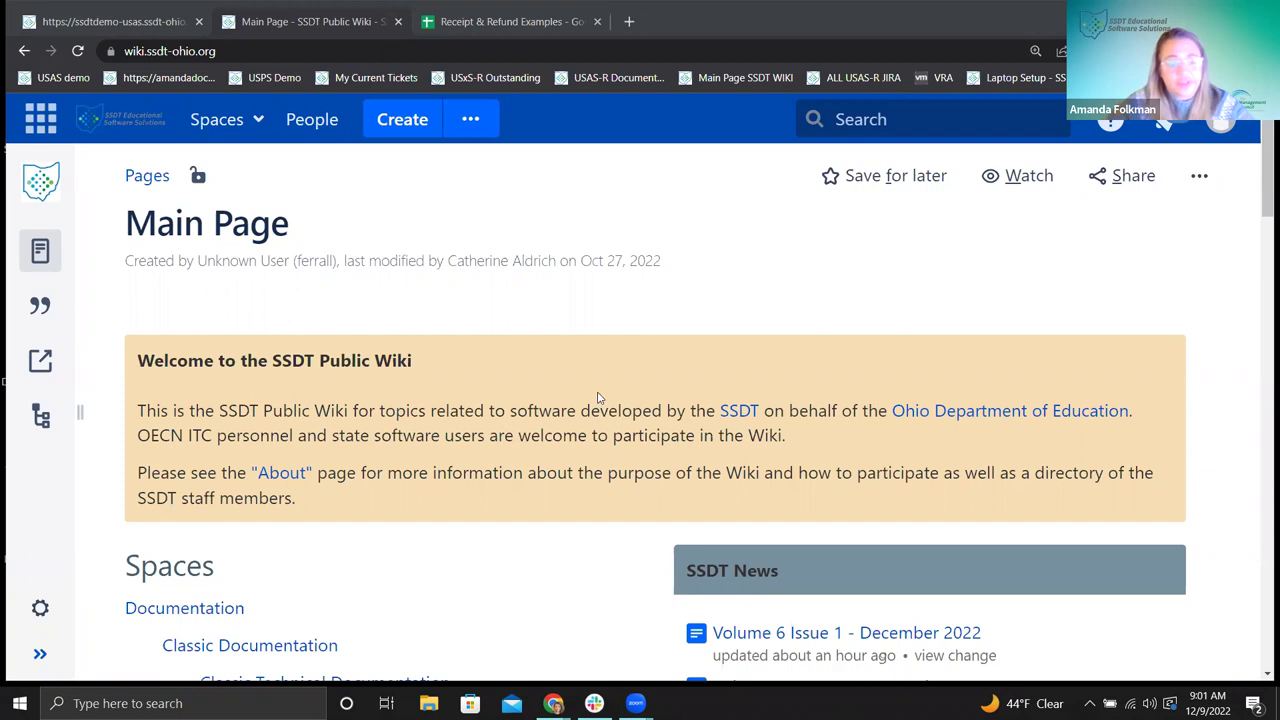
# - Open the USAS-R Documentation space listed under Redesign Documentation on the wiki's main page
pyautogui.scroll(-3, 470, 425)
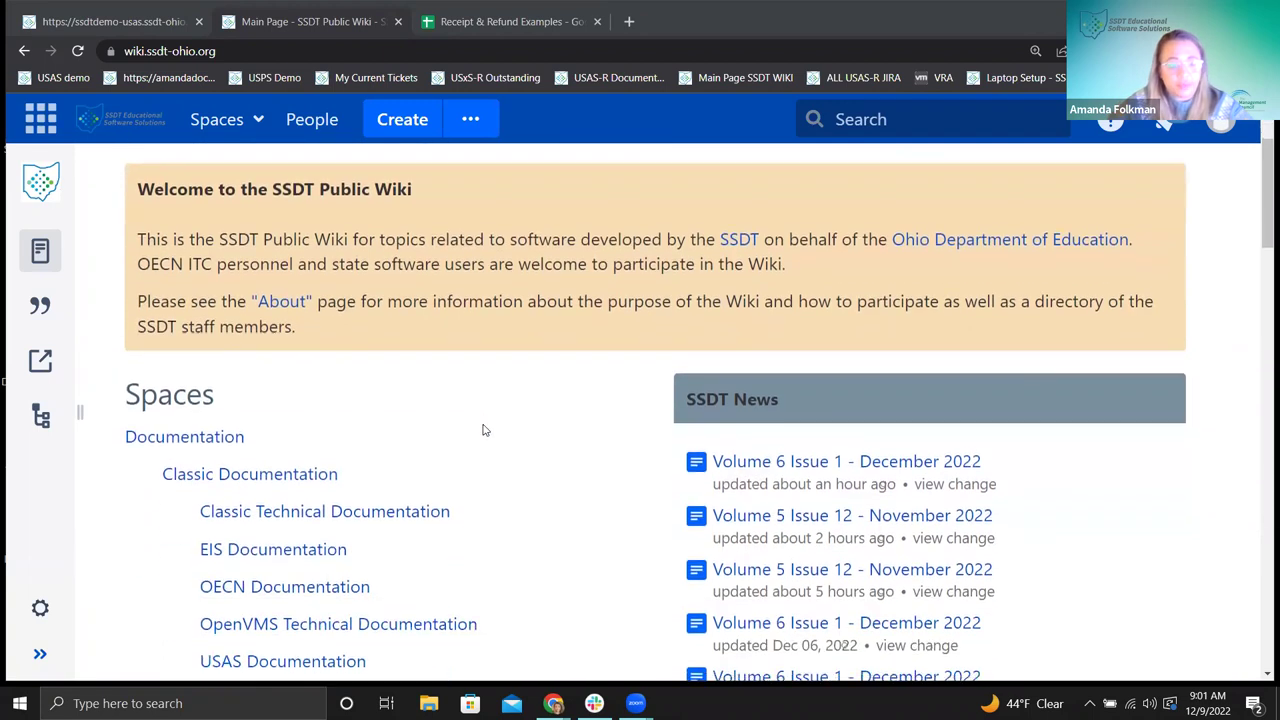
pyautogui.scroll(-3, 500, 444)
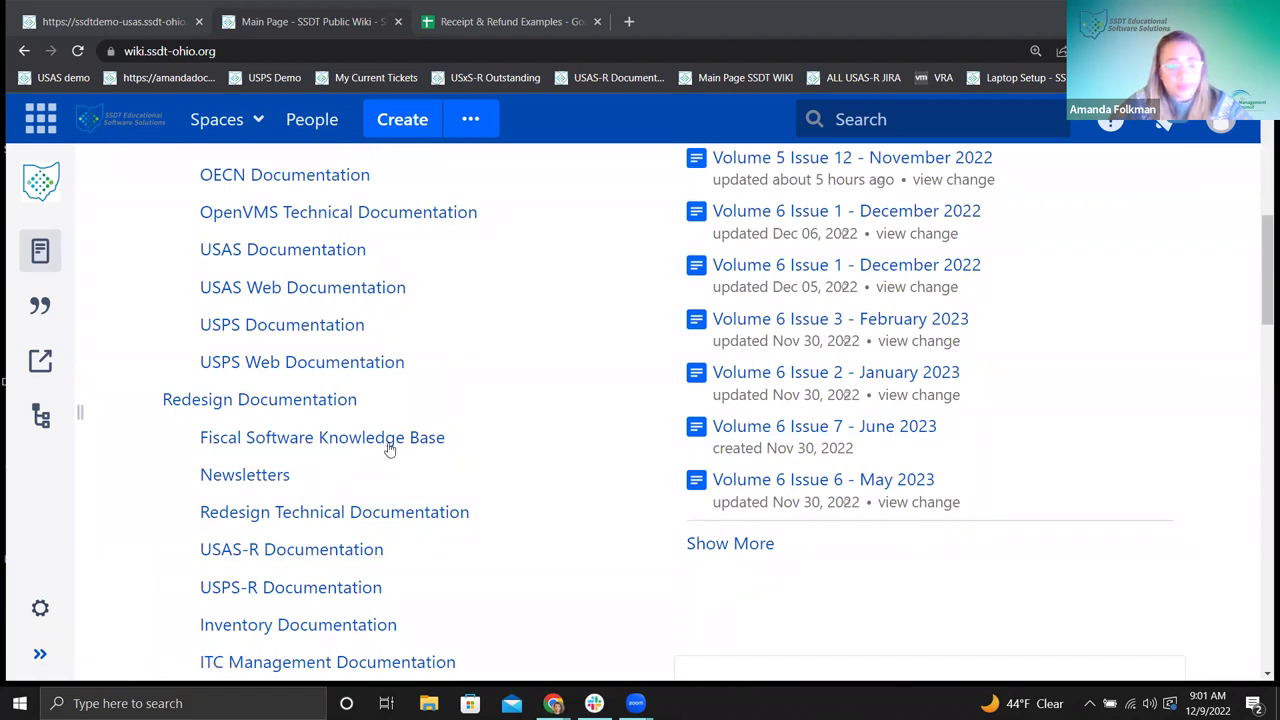
pyautogui.click(366, 561)
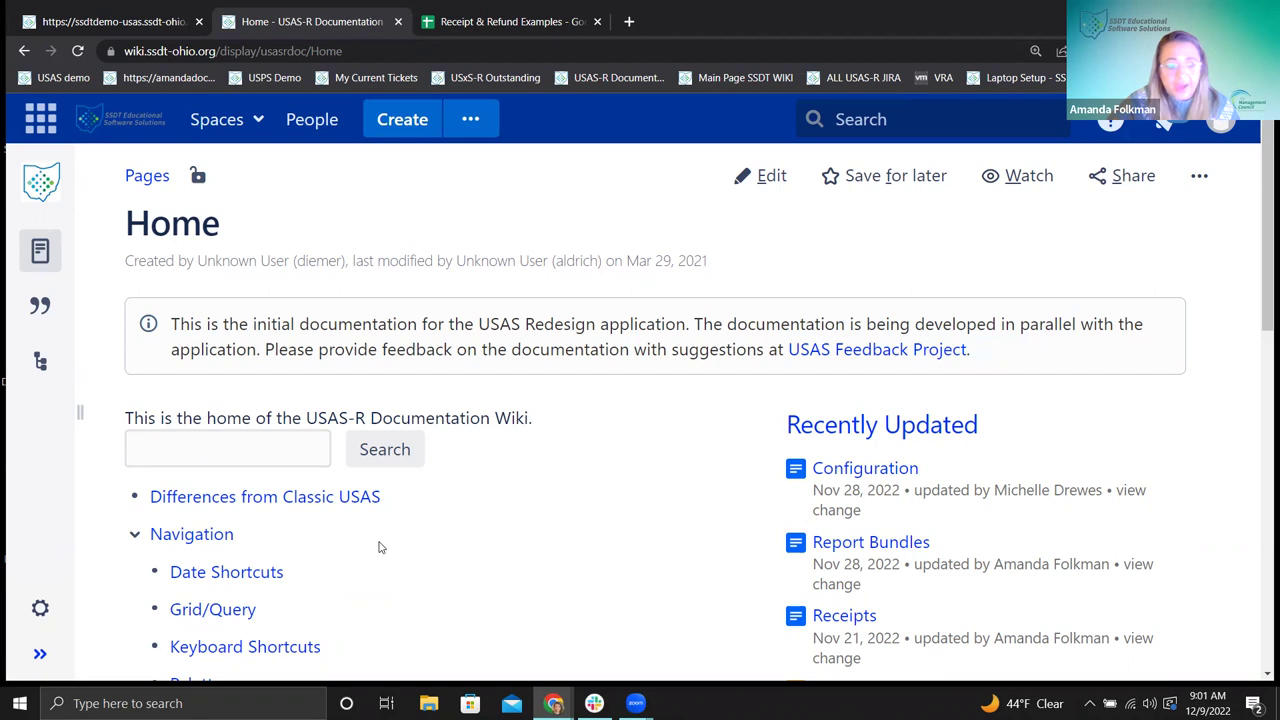
# - Open the Receipts page from the Transaction section of the USAS-R User Manual
pyautogui.scroll(-3, 379, 547)
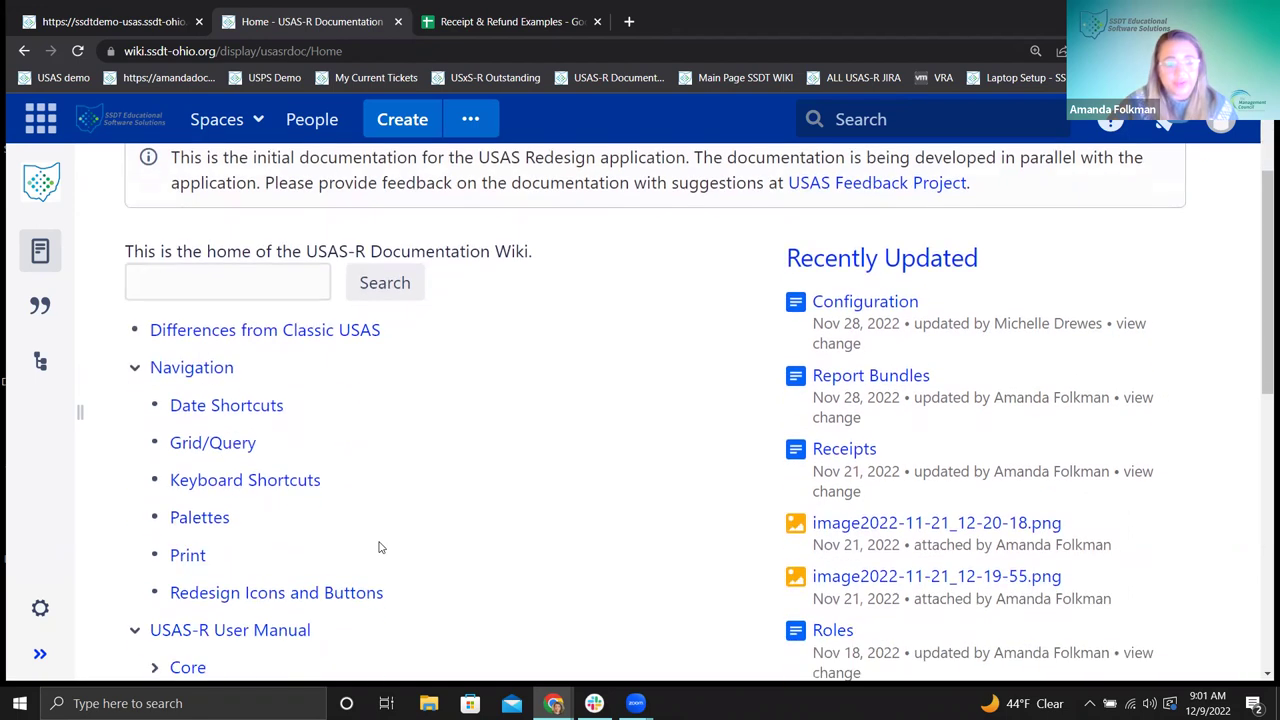
pyautogui.scroll(-3, 379, 547)
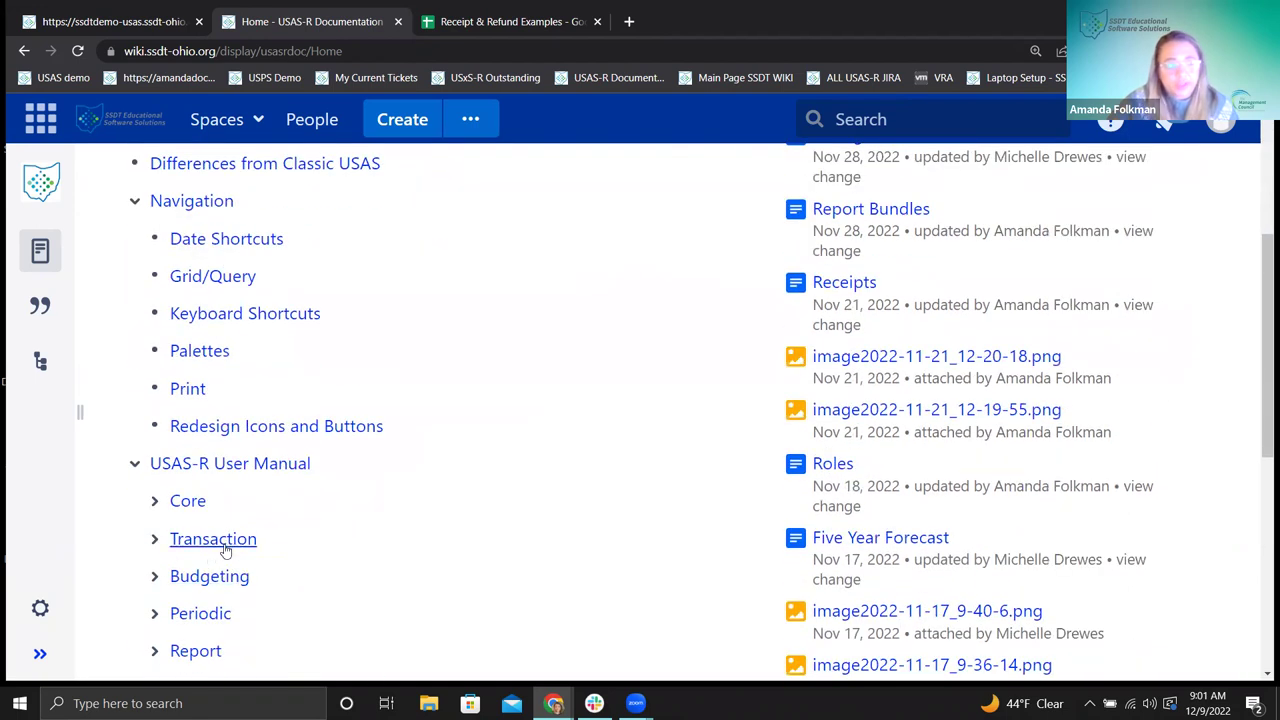
pyautogui.click(154, 539)
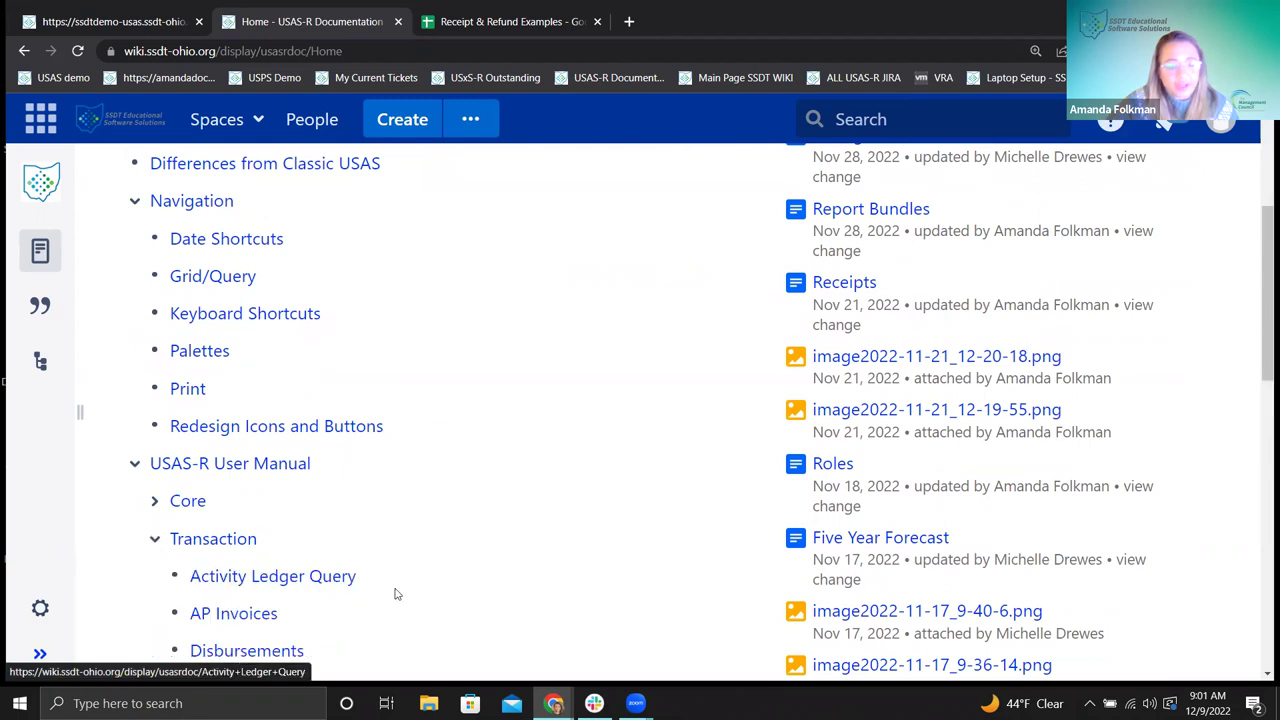
pyautogui.scroll(-5, 410, 590)
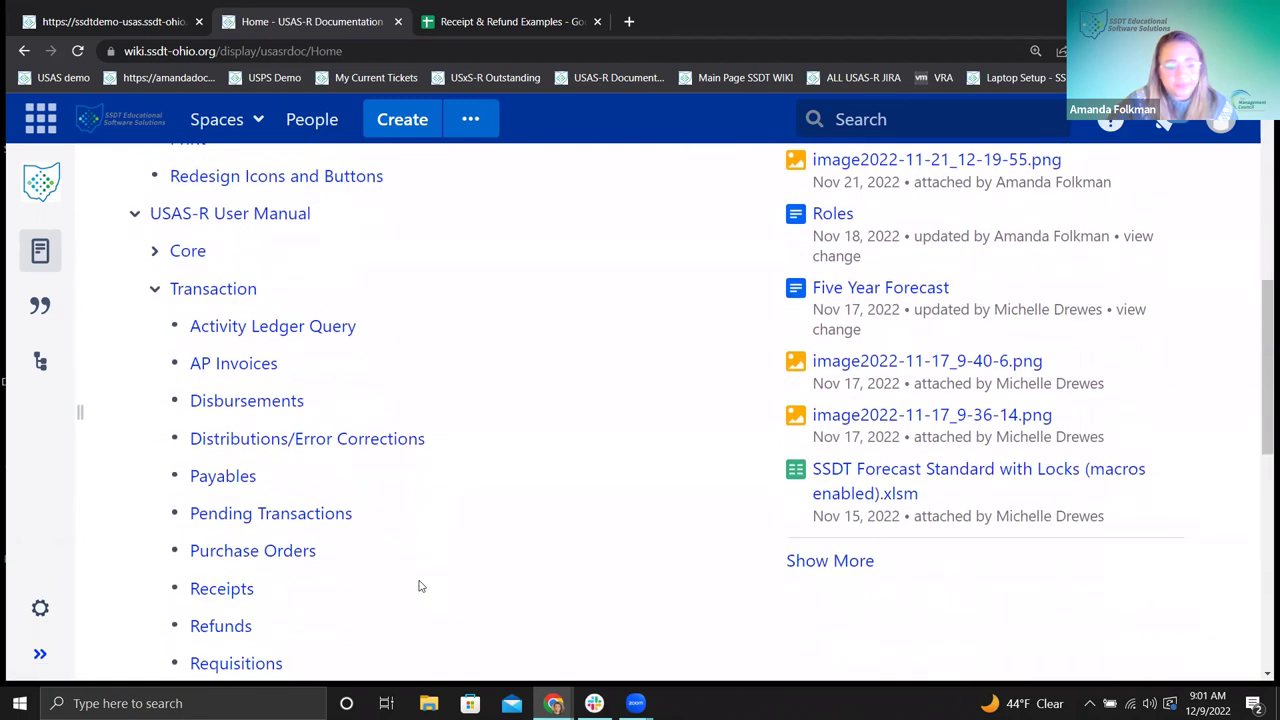
pyautogui.scroll(-2, 420, 586)
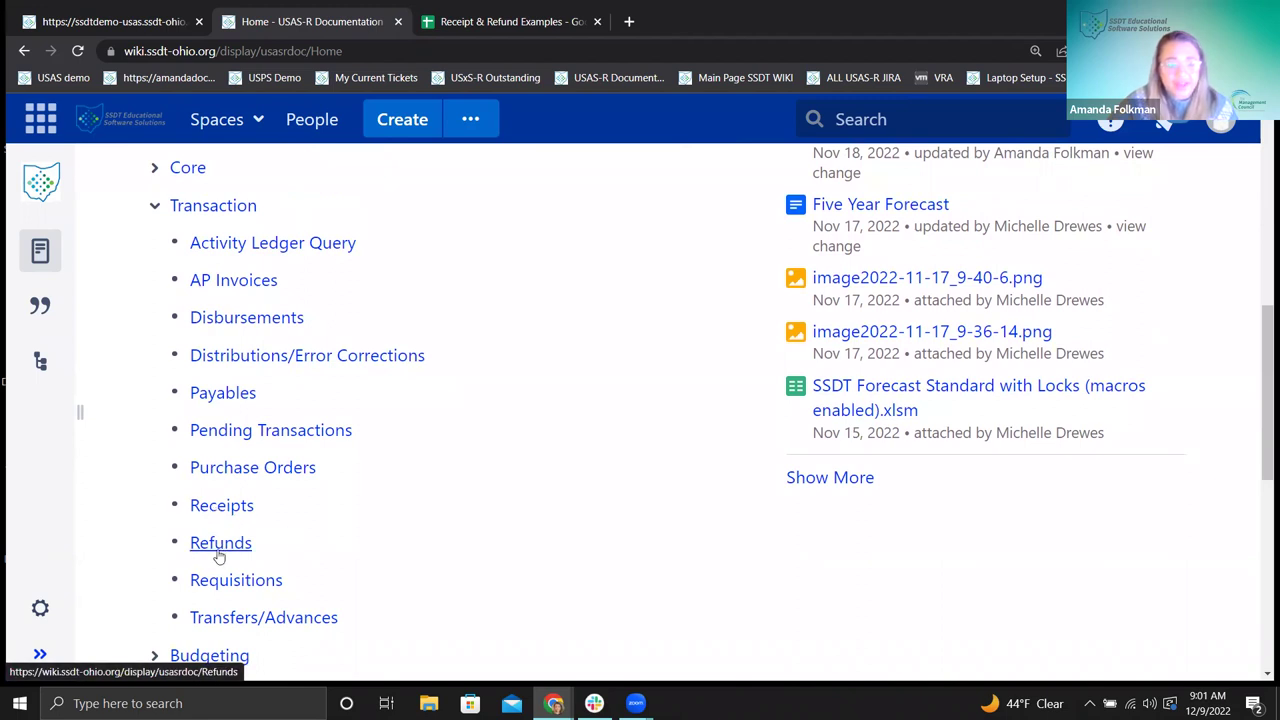
pyautogui.click(219, 507)
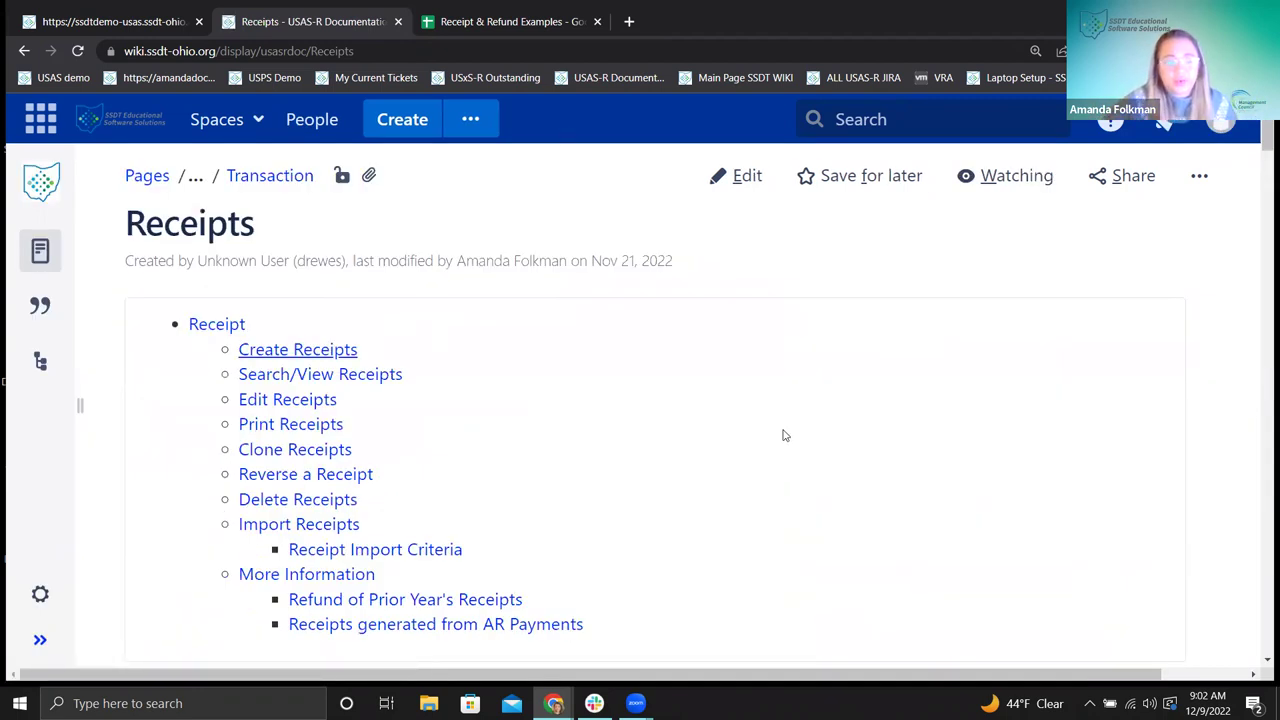
# - Read the Receipt overview, highlighting the passage on RX for a reduction of expenditure
pyautogui.scroll(-4, 785, 432)
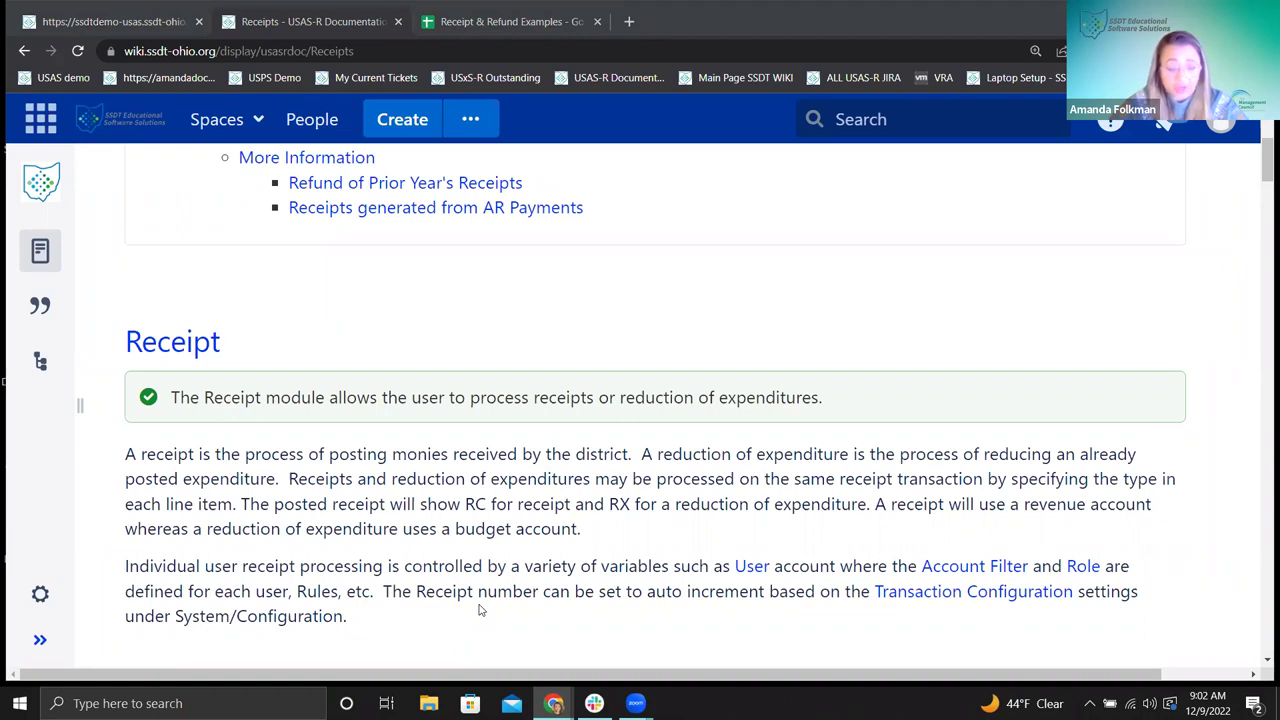
pyautogui.moveTo(466, 504); pyautogui.dragTo(853, 506)
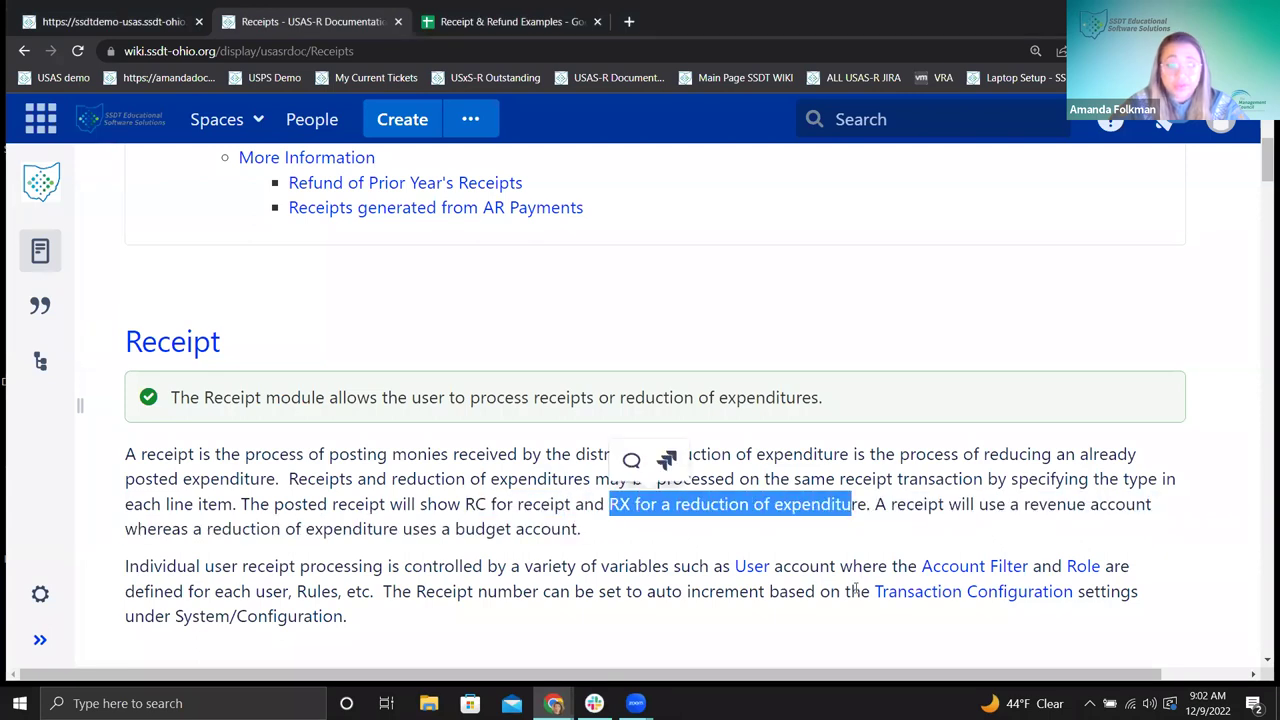
pyautogui.click(812, 574)
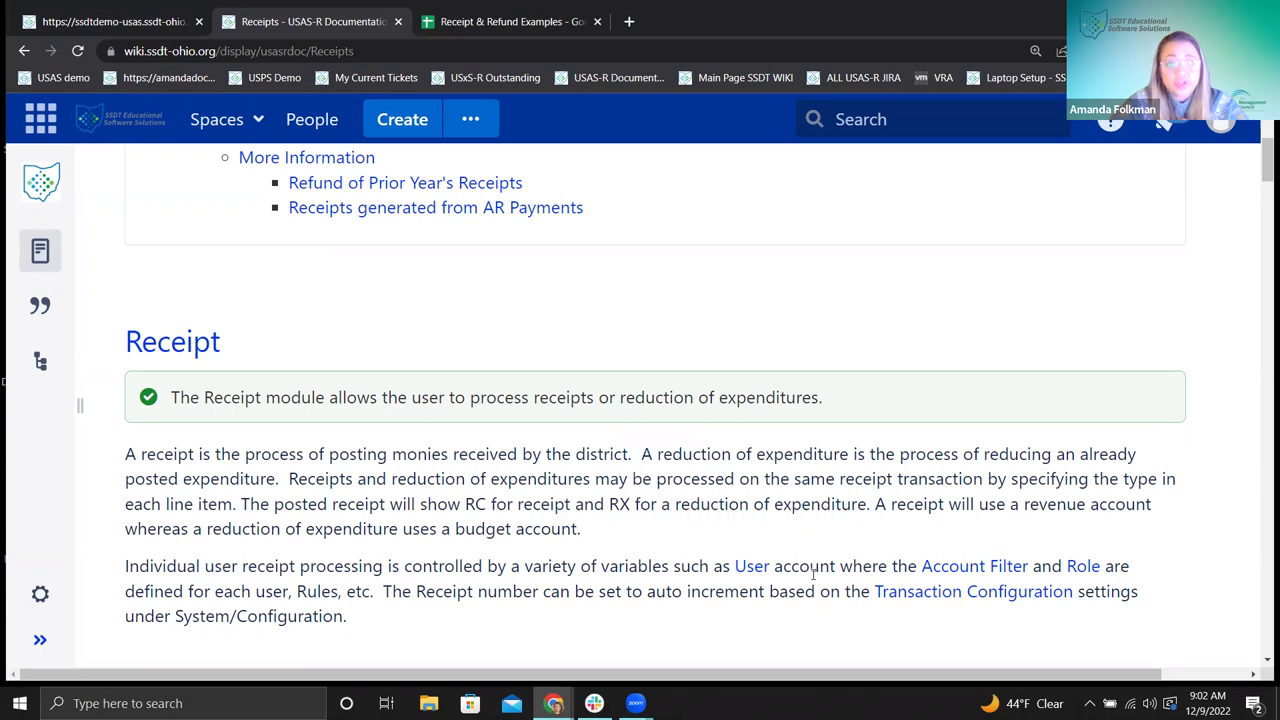
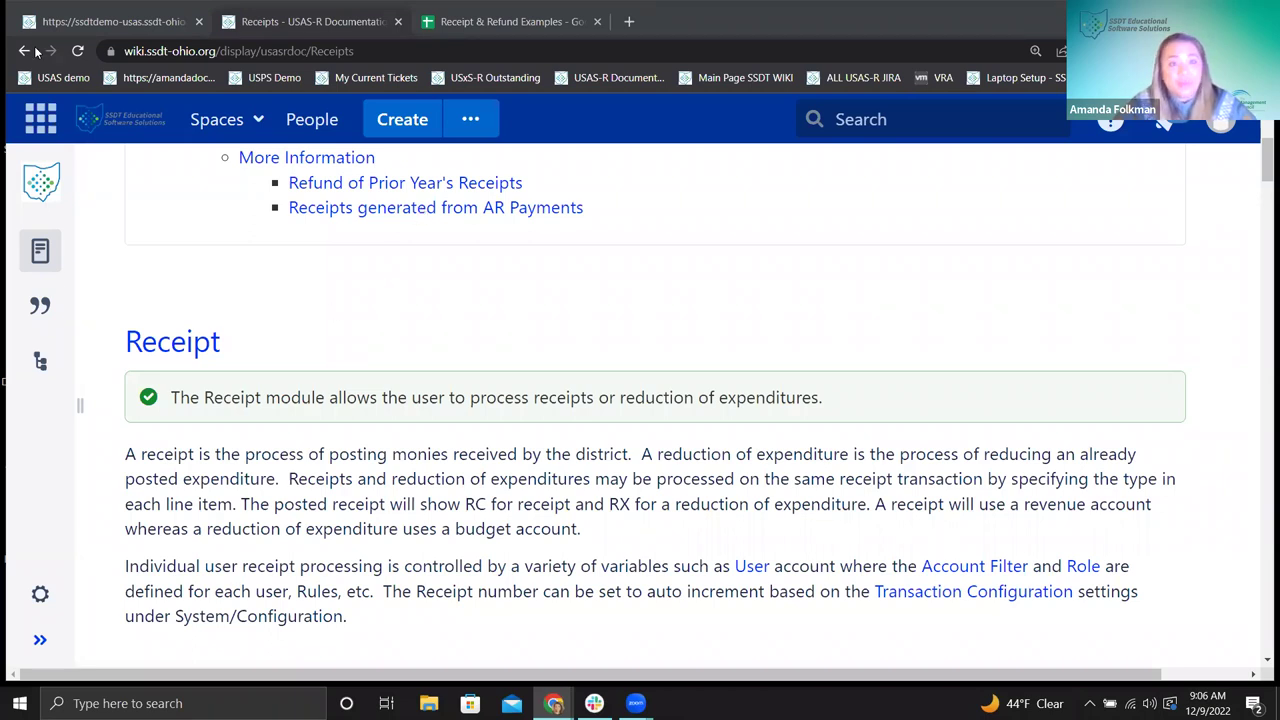
# - Switch to the USAS demo application and open the transaction list of receipts
pyautogui.click(62, 32)
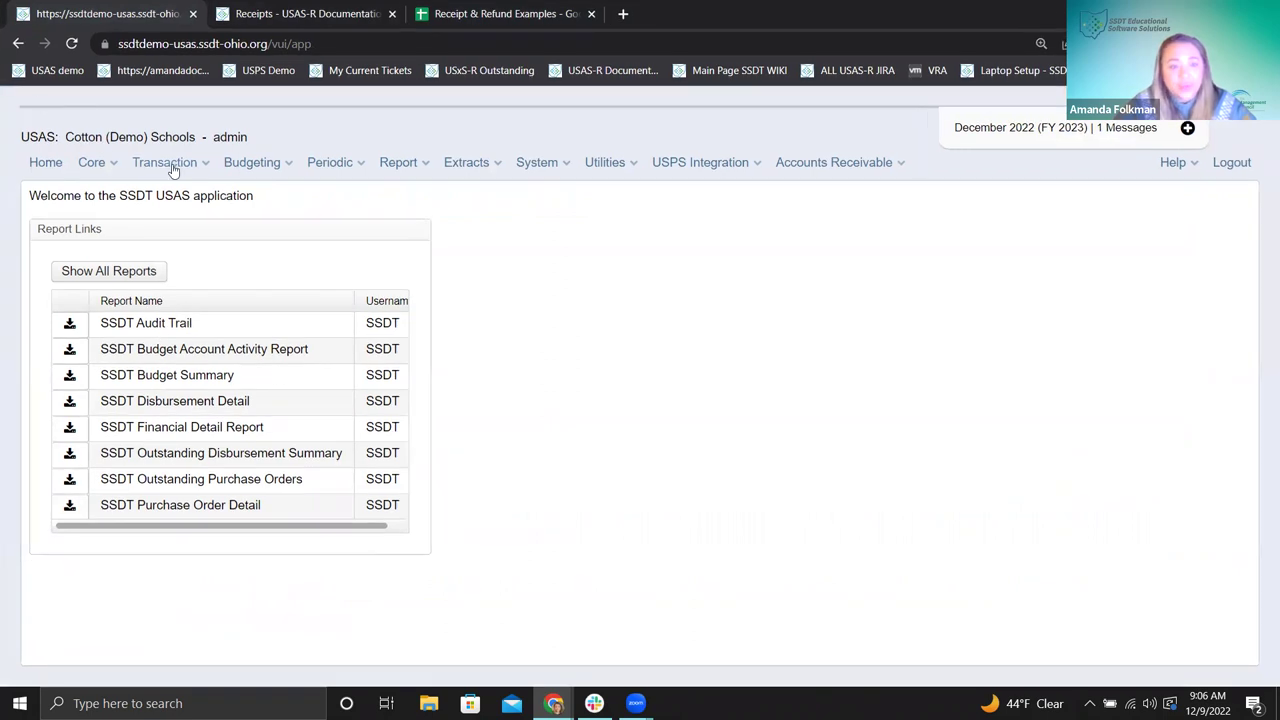
pyautogui.click(171, 169)
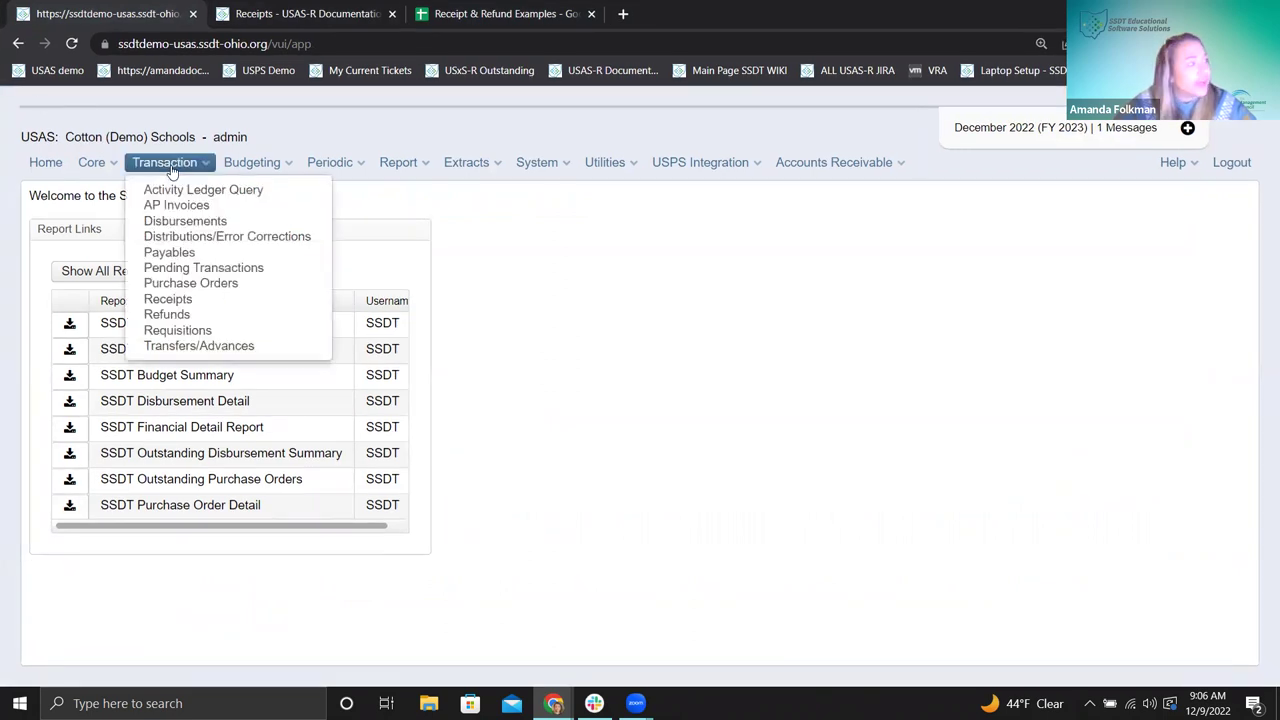
pyautogui.click(168, 299)
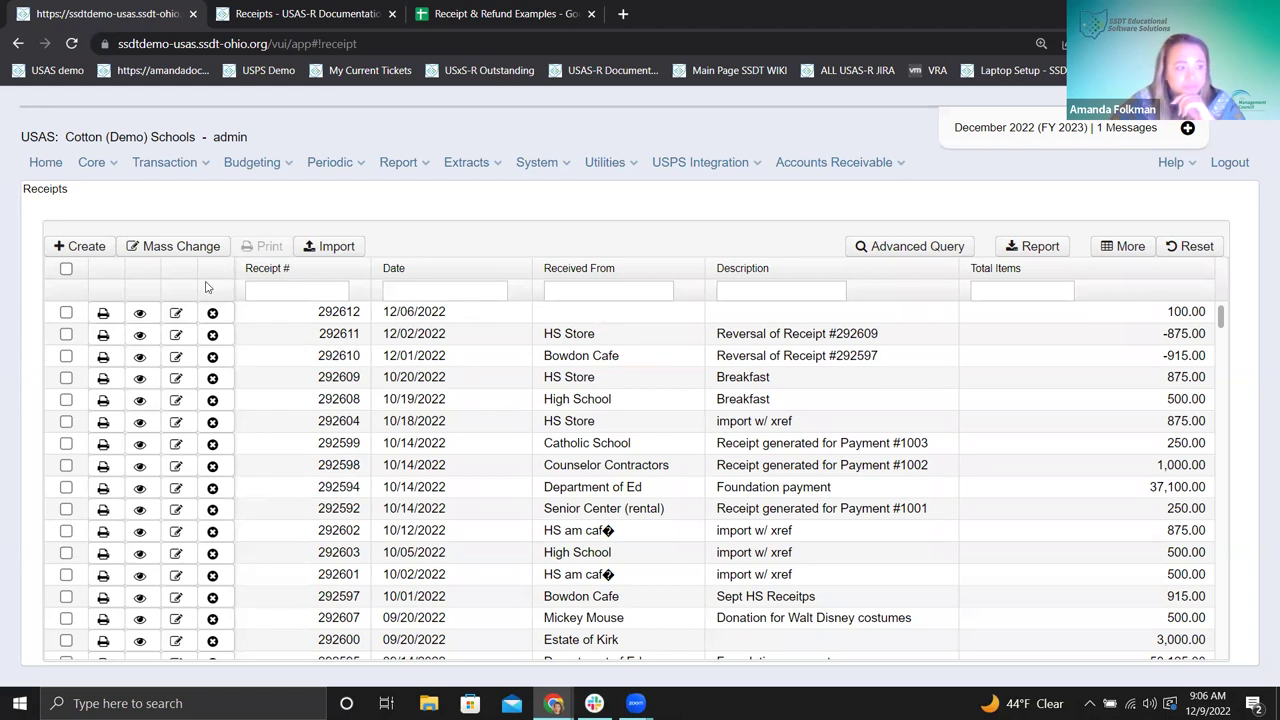
# - Create a new receipt with the Close option off, received from "Parent of ABC" and described as "Fees Paid"
pyautogui.click(68, 250)
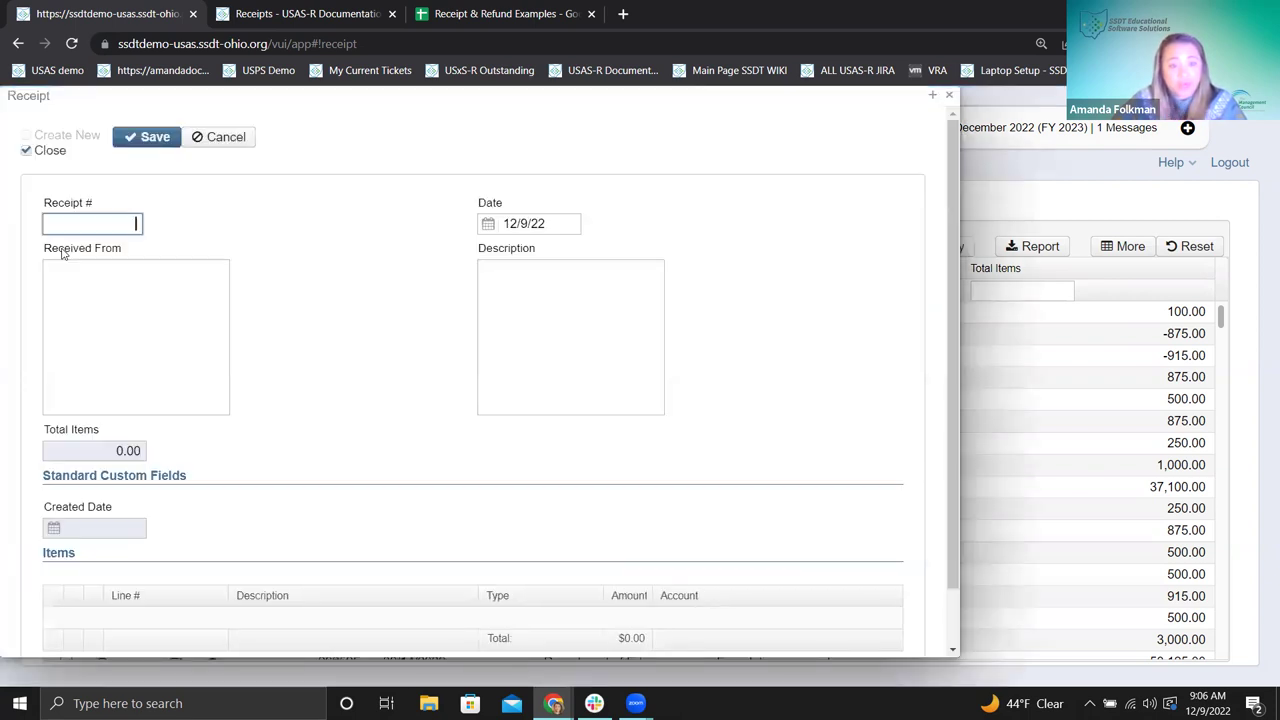
pyautogui.click(26, 151)
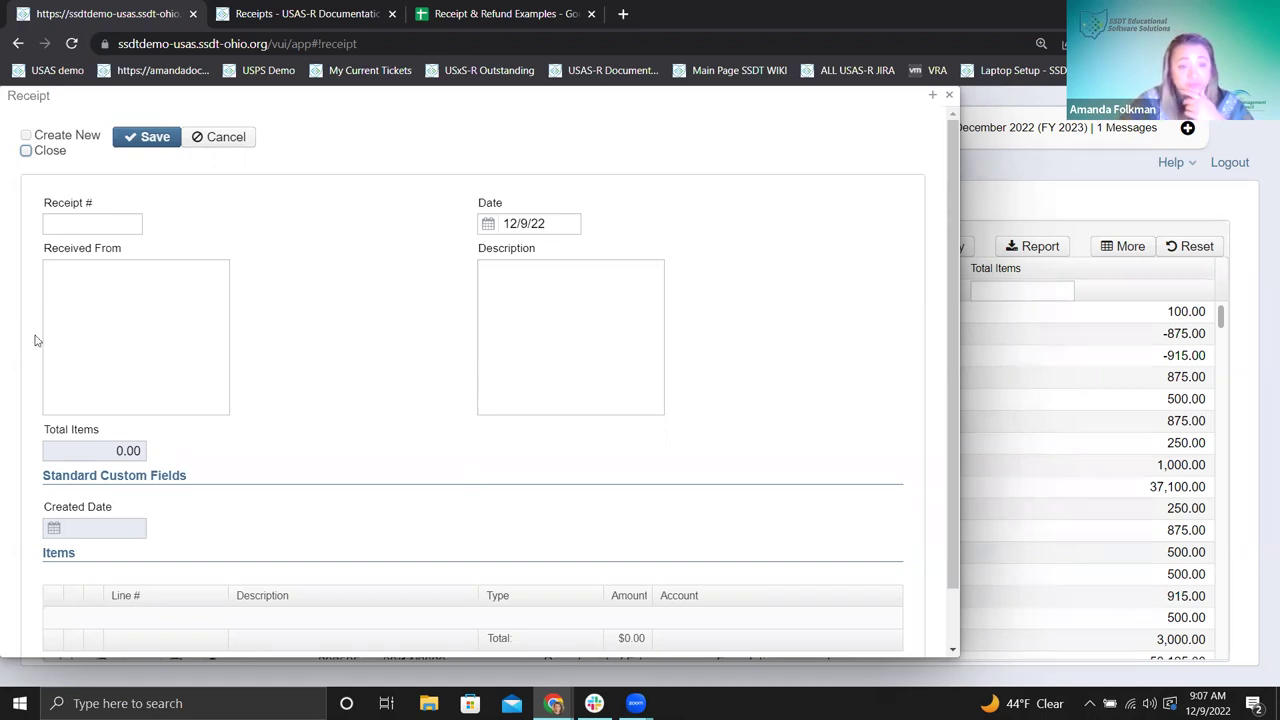
pyautogui.click(128, 298)
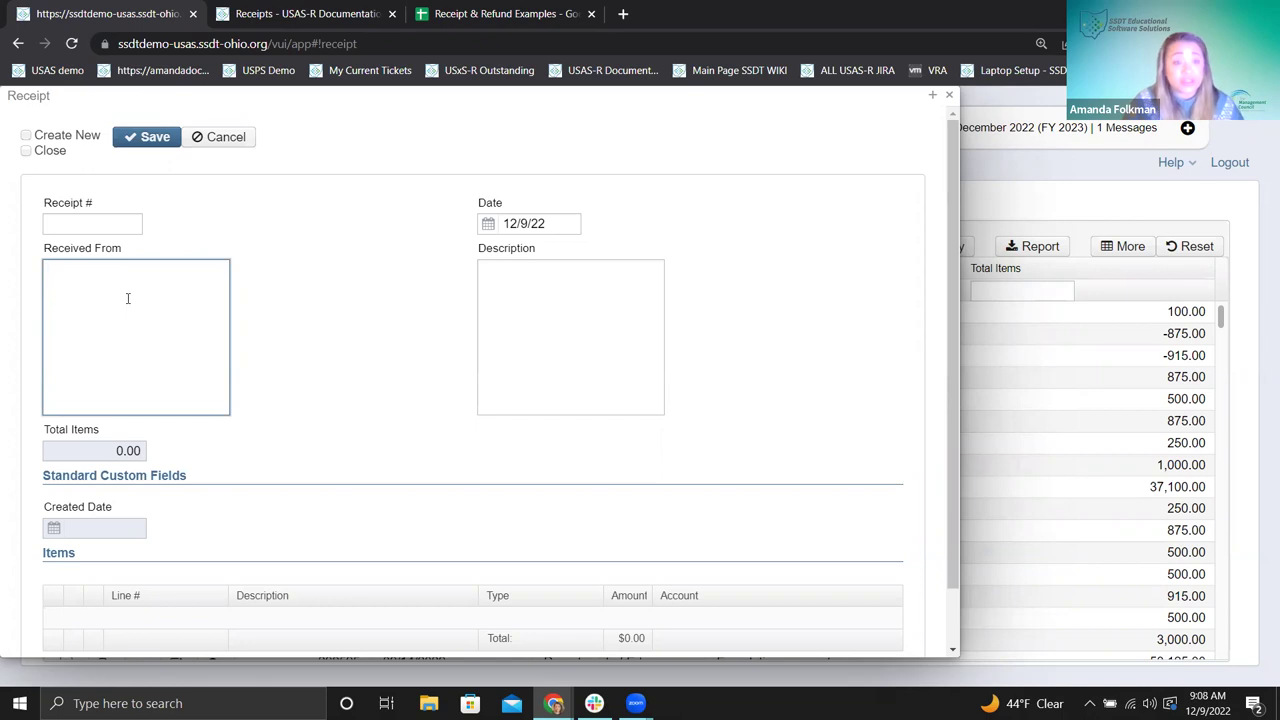
pyautogui.write('Pare')
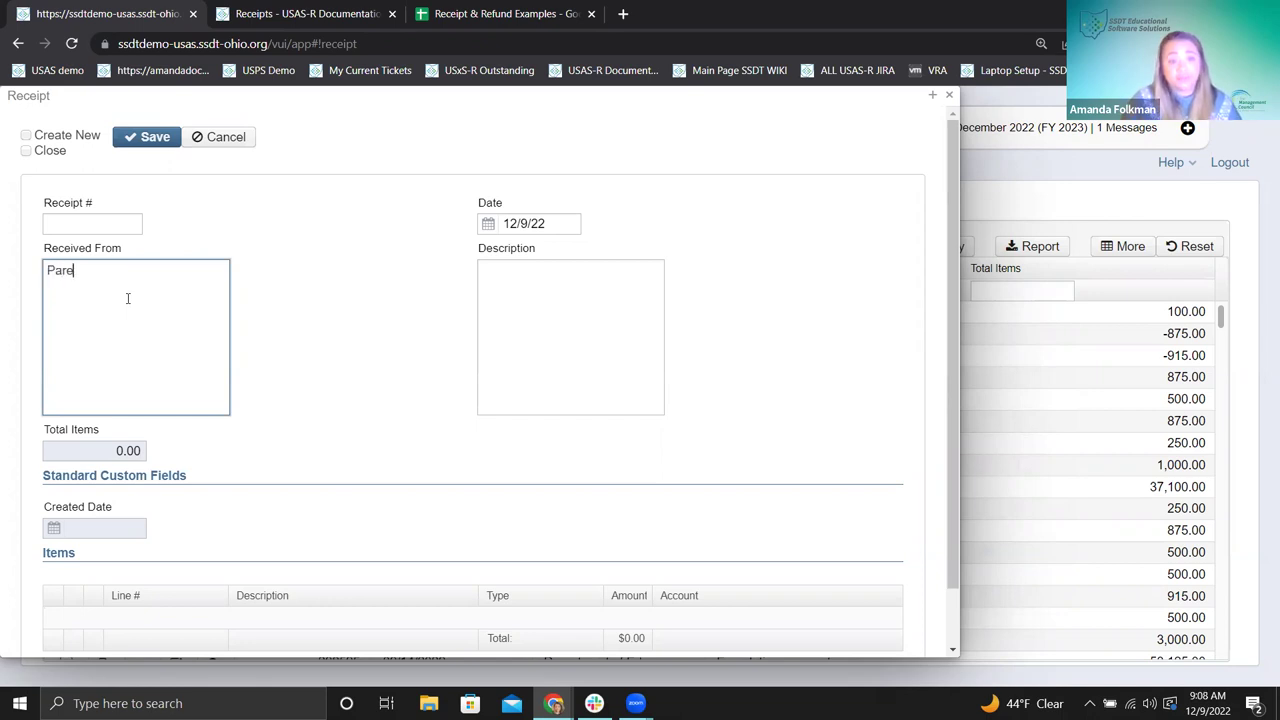
pyautogui.write('nt of ABC')
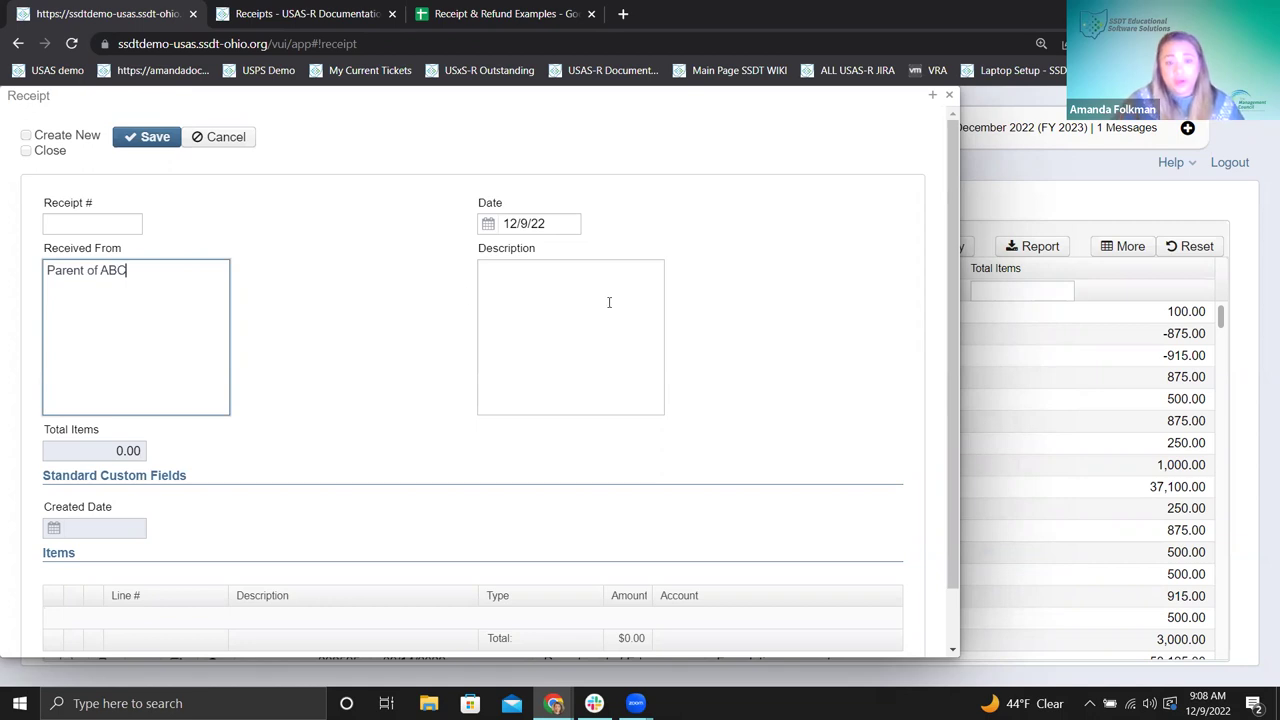
pyautogui.click(600, 293)
pyautogui.write('Fees Paid')
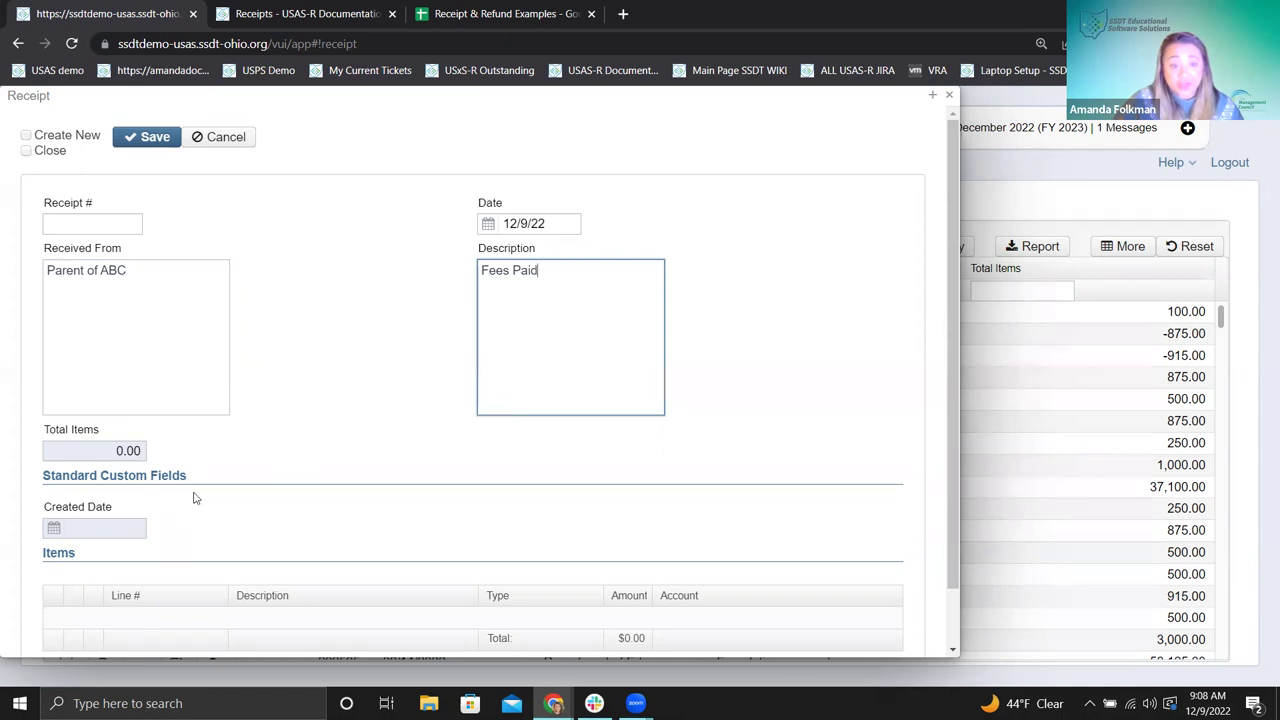
# - Add a receipt line item described as "Fees for Football" with an amount of 100.00
pyautogui.scroll(-1, 195, 498)
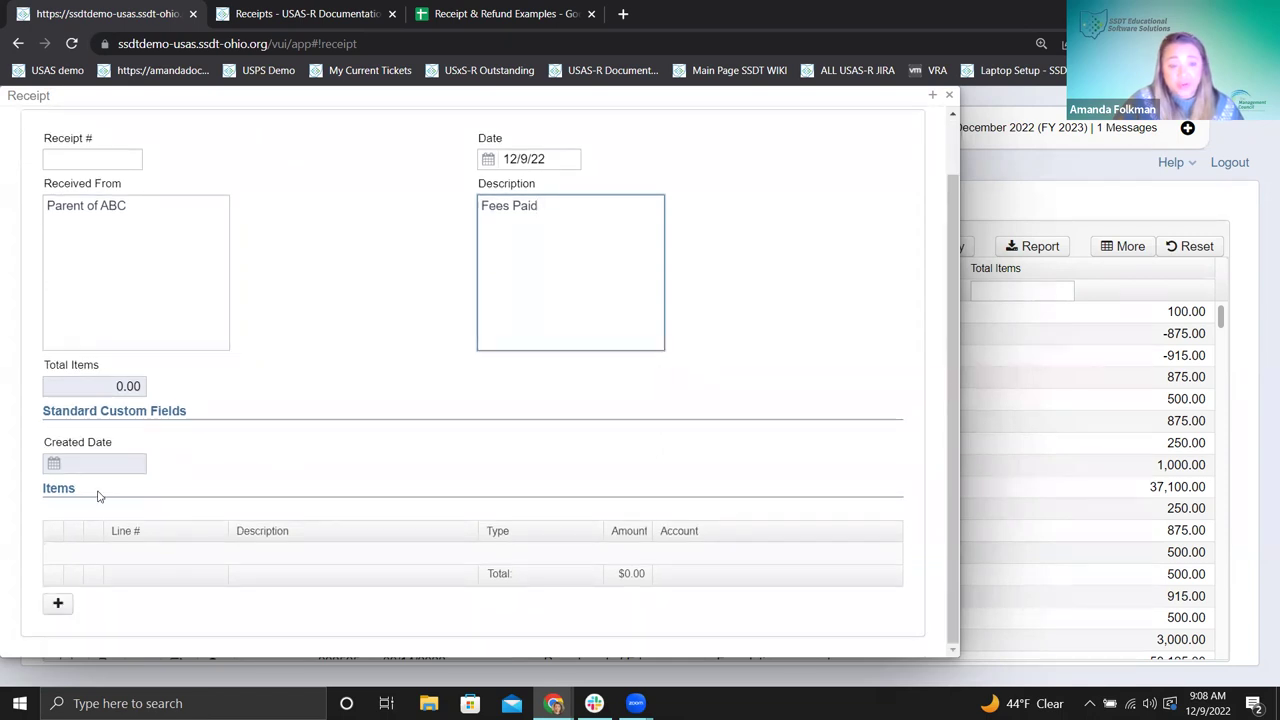
pyautogui.click(58, 606)
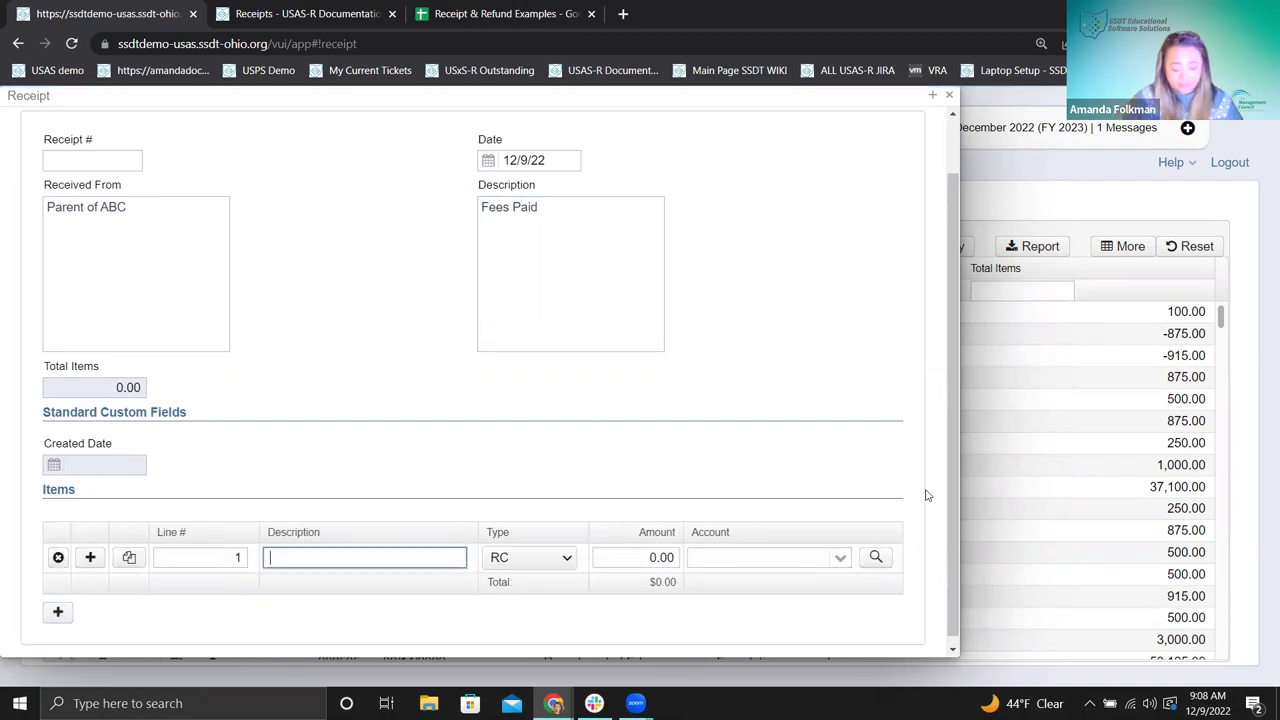
pyautogui.write('Fees for B')
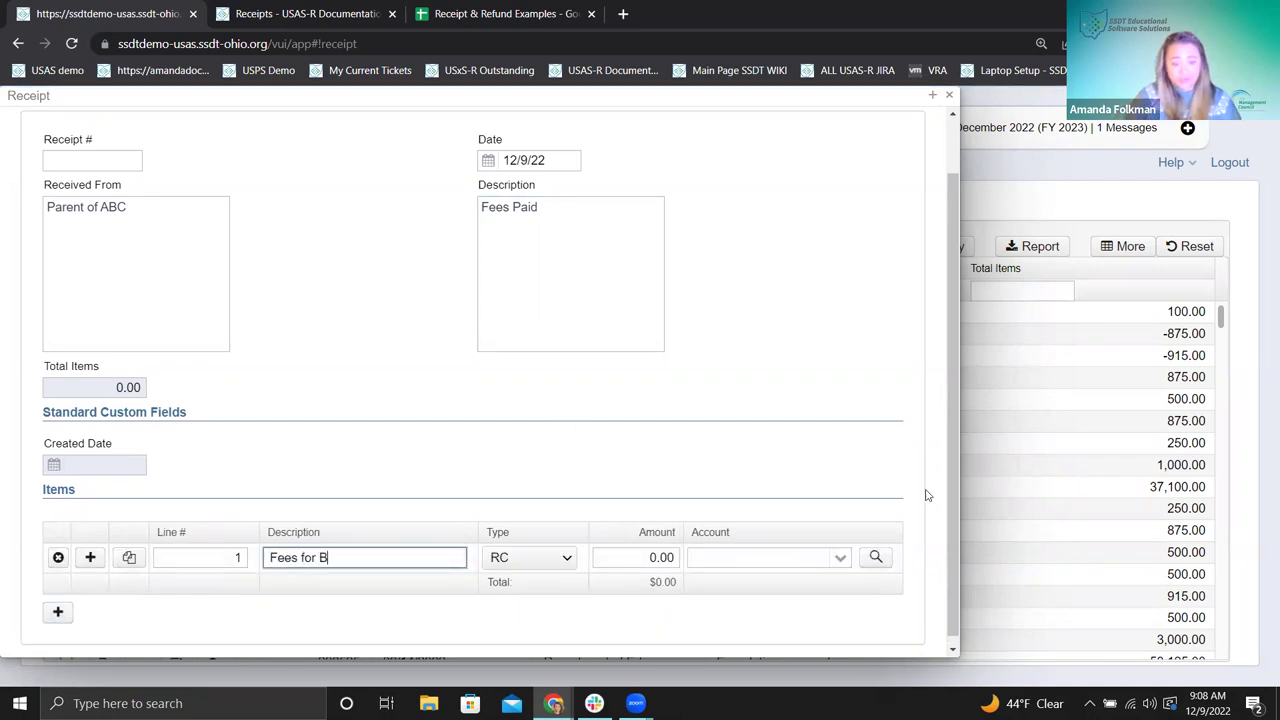
pyautogui.press('BackSpace')
pyautogui.write('Football')
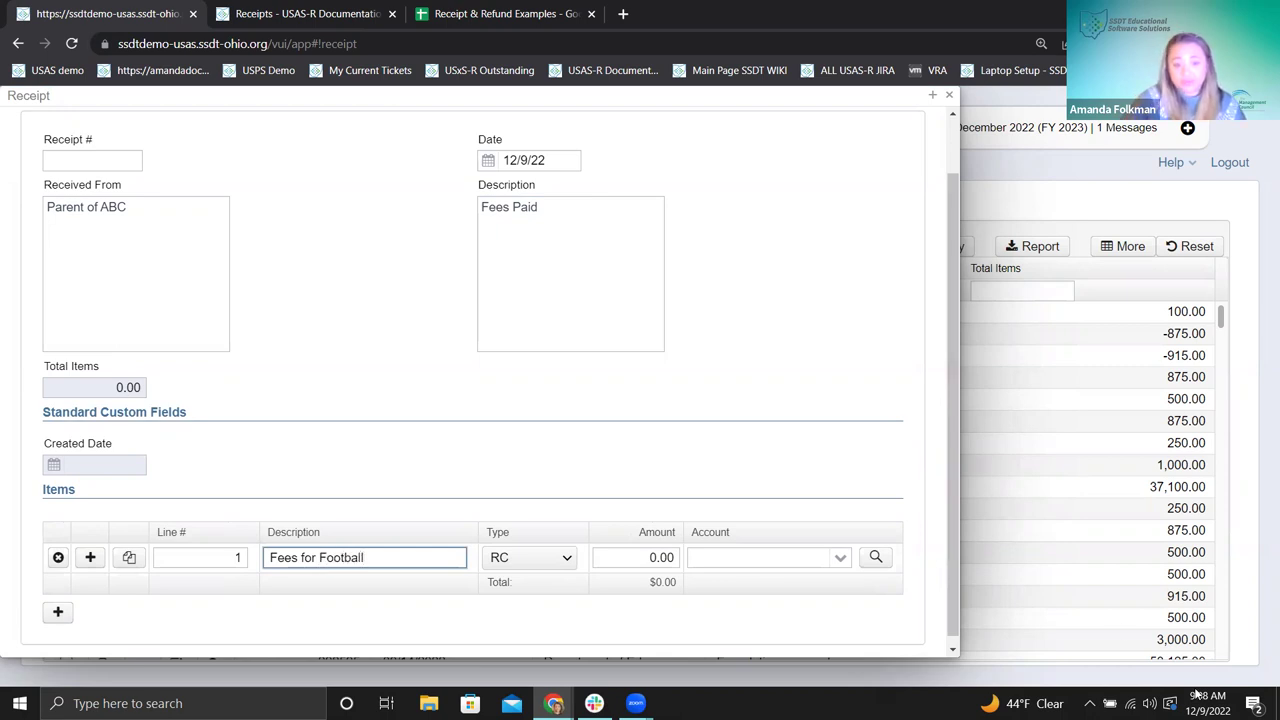
pyautogui.click(652, 558)
pyautogui.write('100')
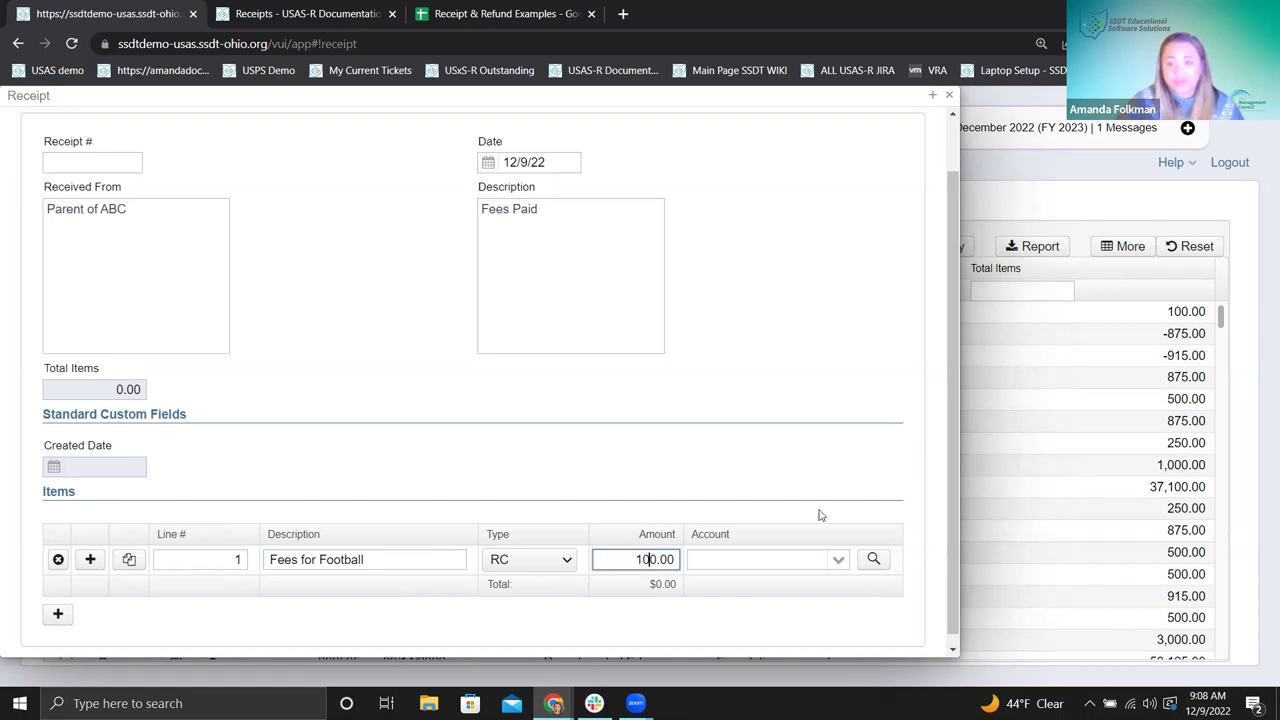
# - Search the item's available accounts by description for "athlet" and for "fees", clearing the description filter after each search
pyautogui.click(830, 560)
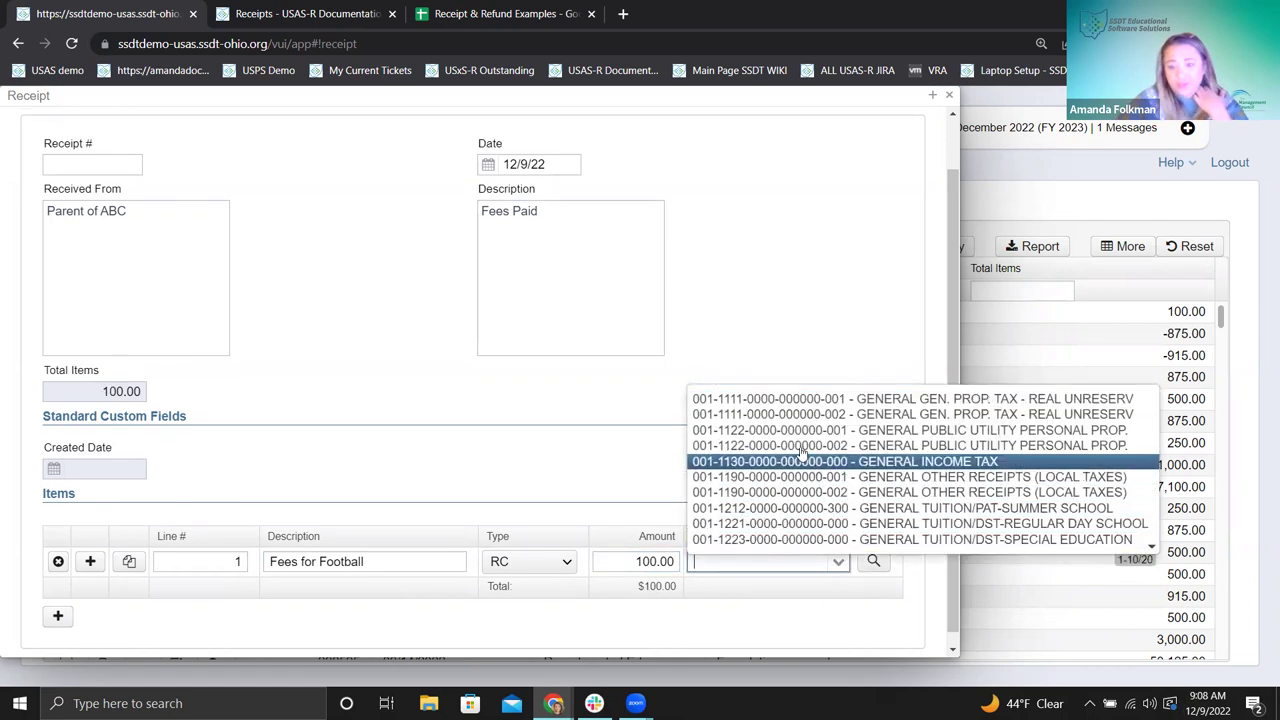
pyautogui.click(875, 563)
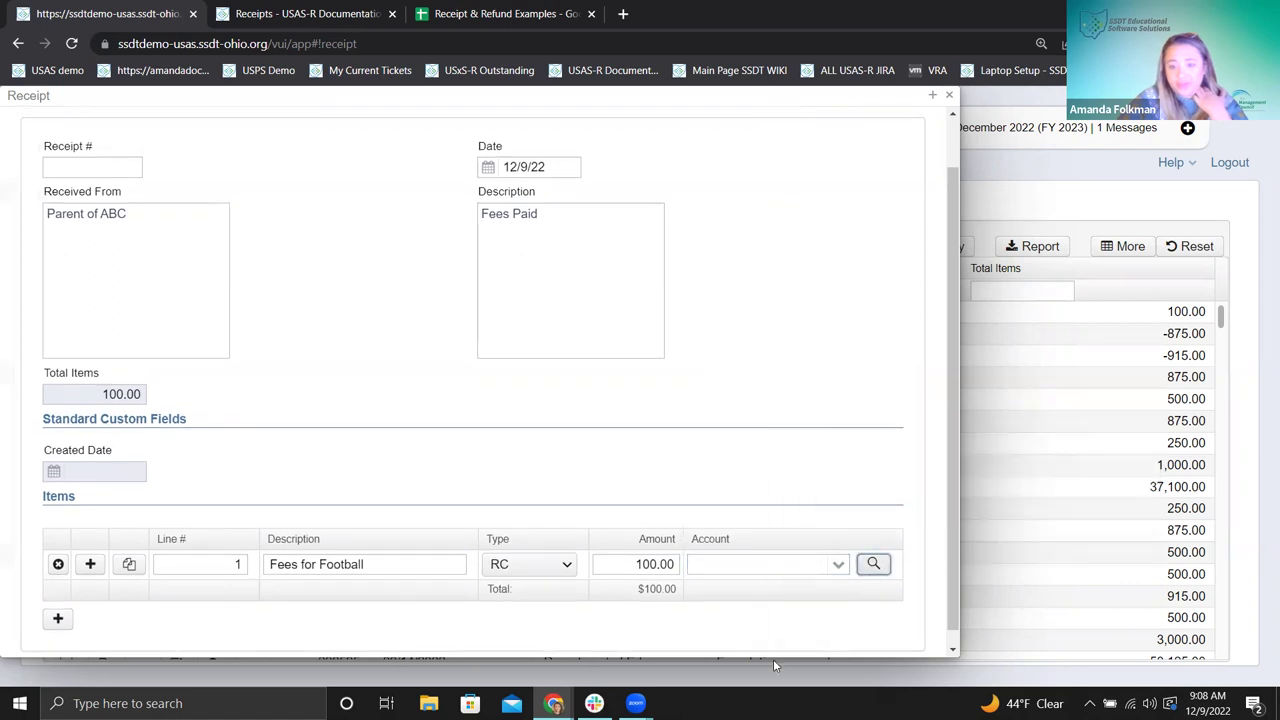
pyautogui.click(95, 215)
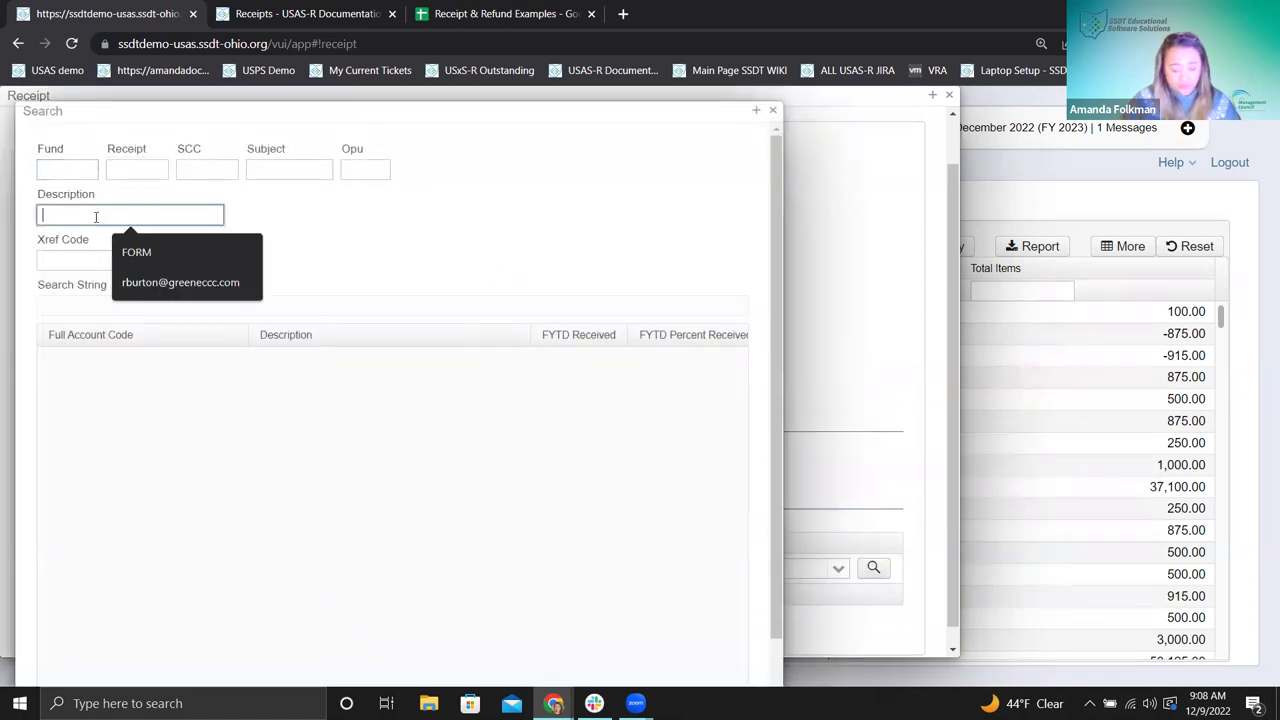
pyautogui.write('athlet')
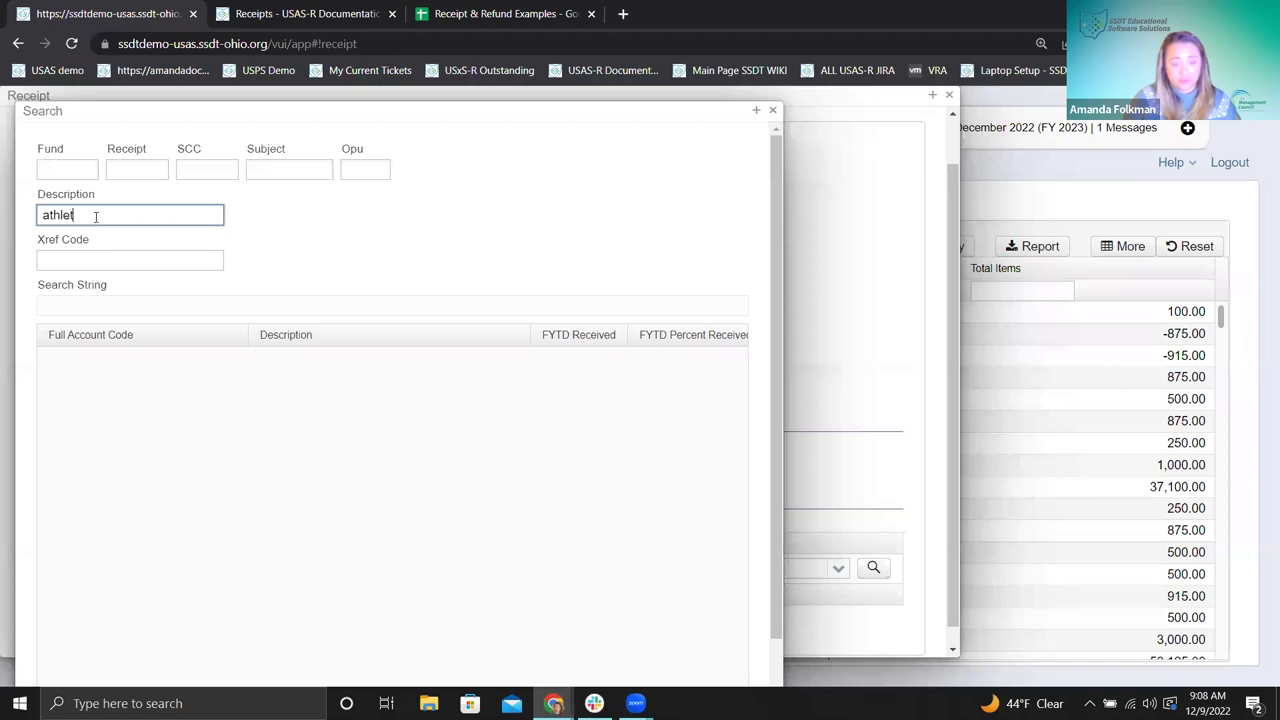
pyautogui.press('BackSpace')
pyautogui.press('BackSpace')
pyautogui.press('BackSpace')
pyautogui.press('BackSpace')
pyautogui.press('BackSpace')
pyautogui.press('BackSpace')
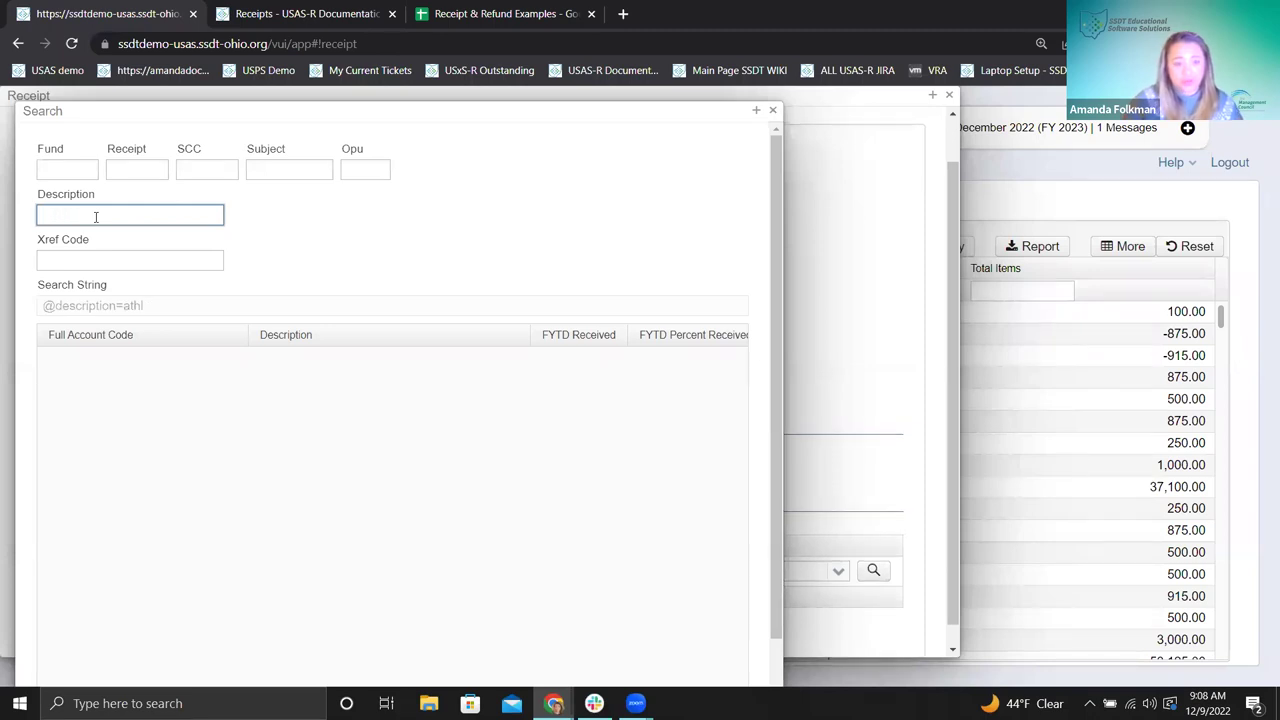
pyautogui.write('fees')
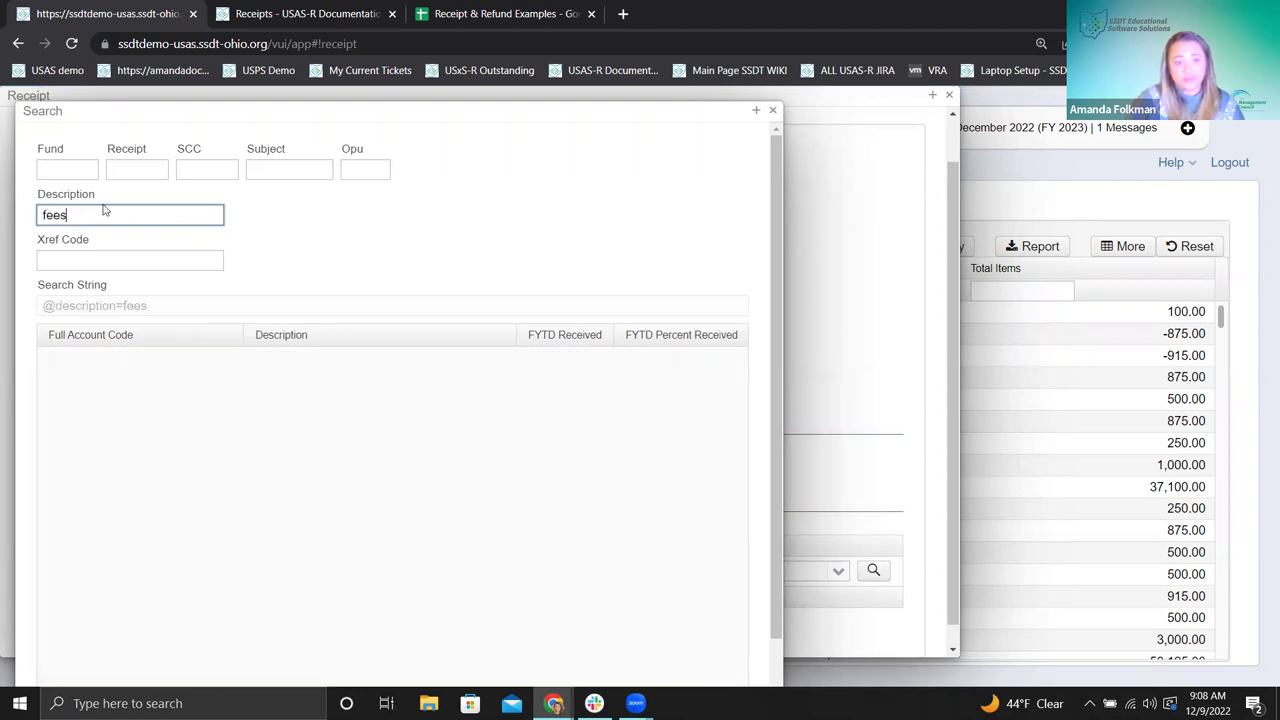
pyautogui.press('BackSpace')
pyautogui.press('BackSpace')
pyautogui.press('BackSpace')
pyautogui.press('BackSpace')
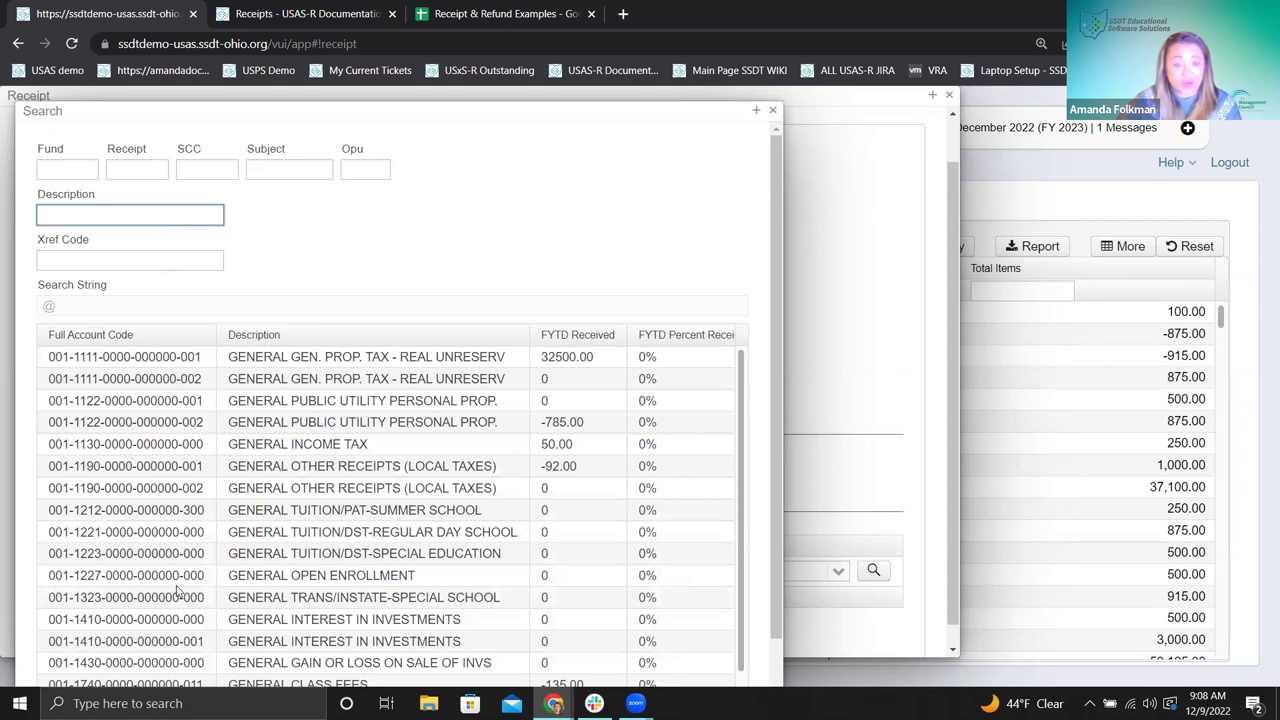
pyautogui.click(165, 622)
pyautogui.doubleClick(163, 622)
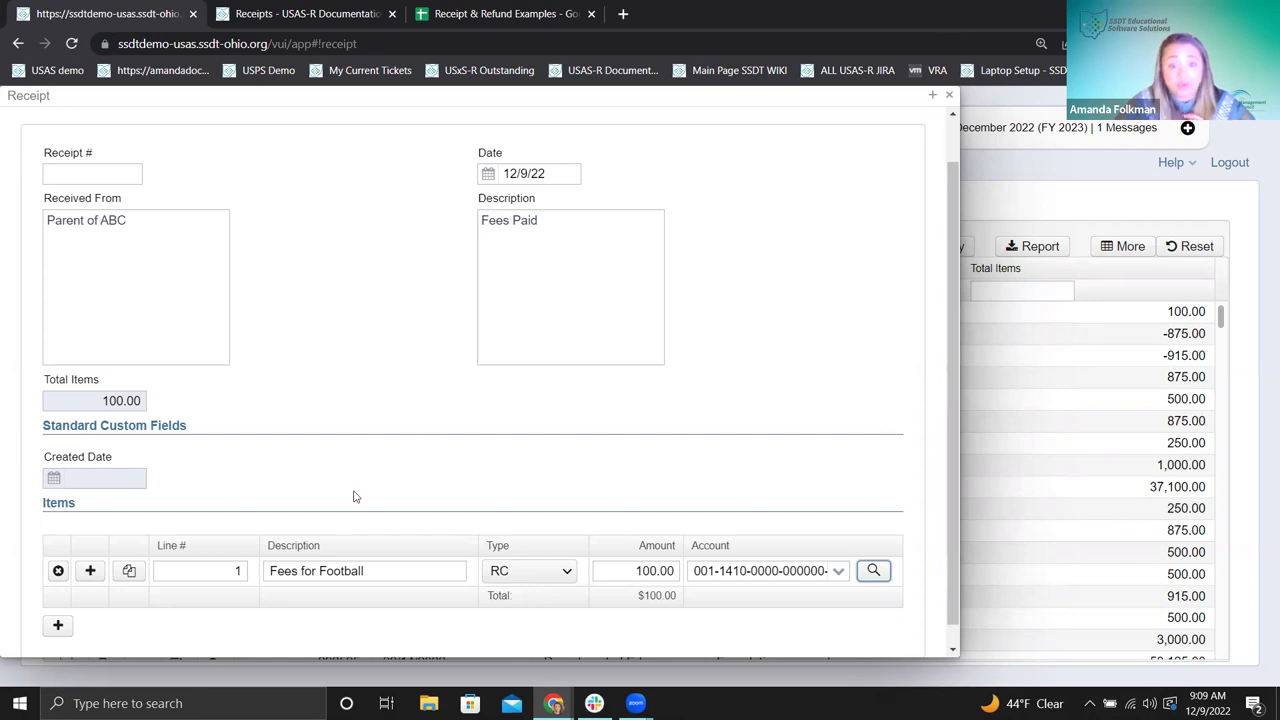
# - Check the football fees item's account choices, keep the assigned account, and save the receipt
pyautogui.scroll(1, 353, 496)
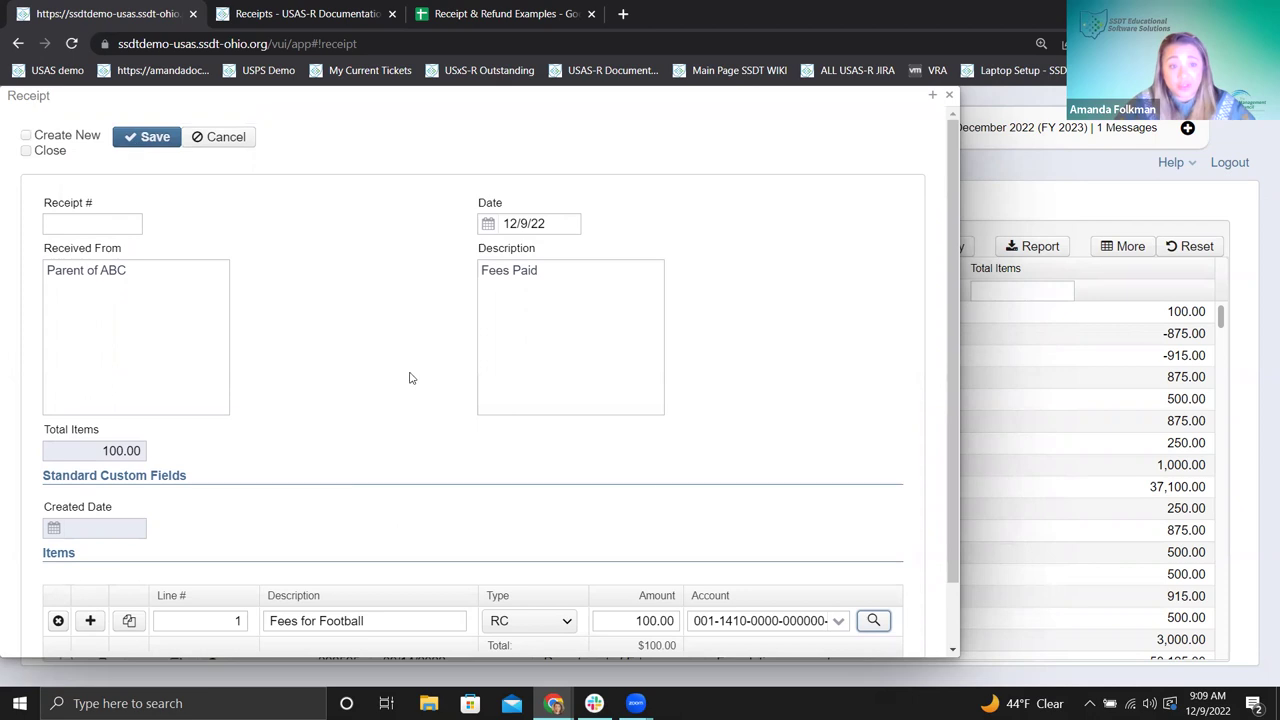
pyautogui.scroll(-1, 848, 552)
pyautogui.click(843, 550)
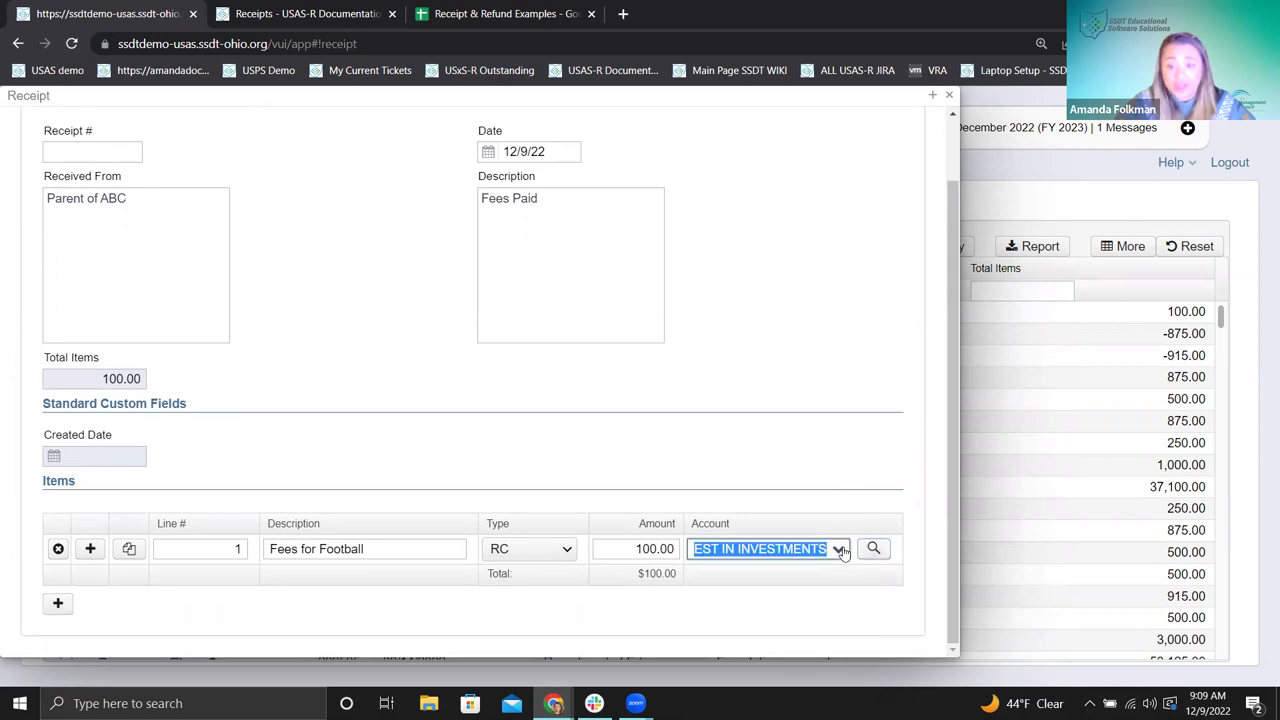
pyautogui.click(843, 552)
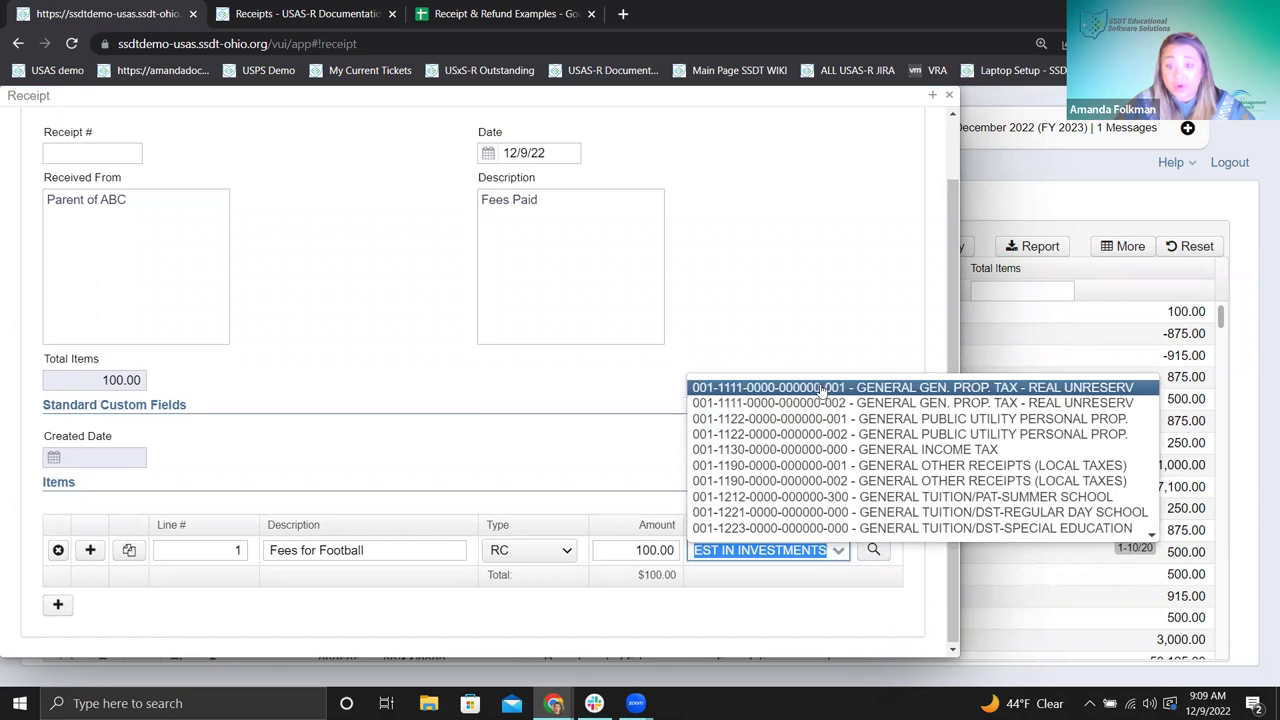
pyautogui.click(525, 436)
pyautogui.scroll(2, 437, 371)
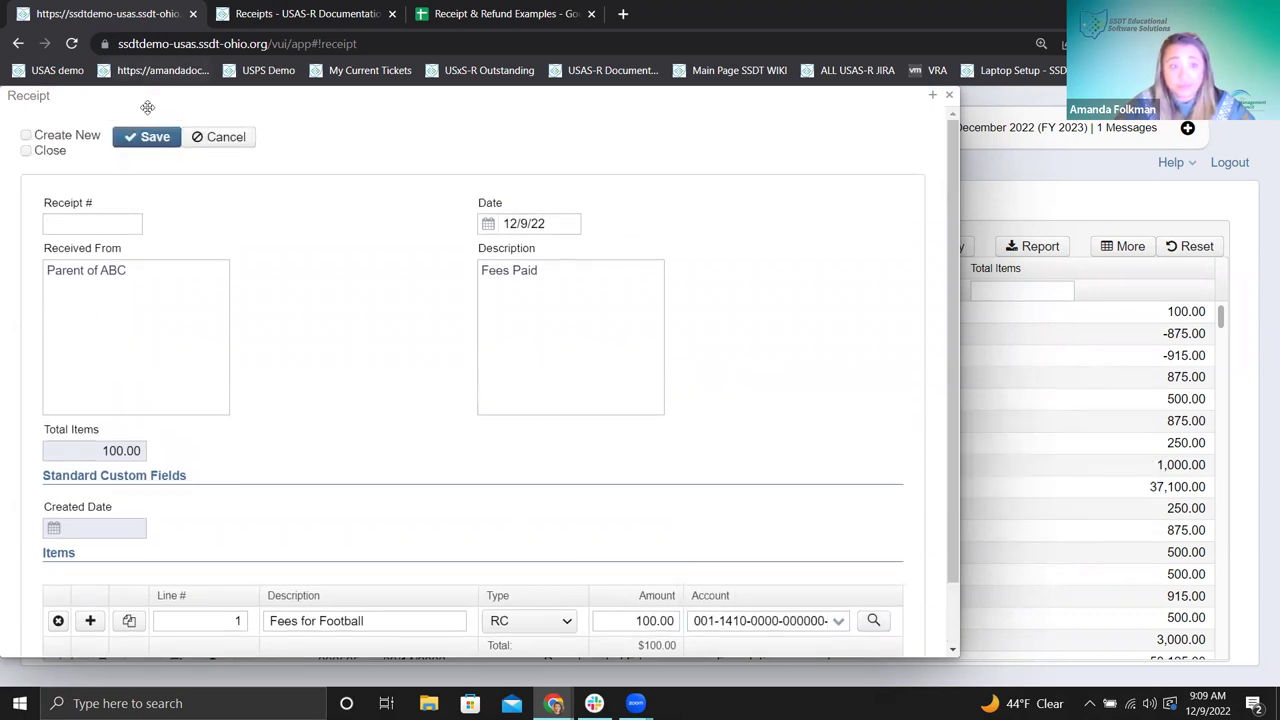
pyautogui.click(157, 137)
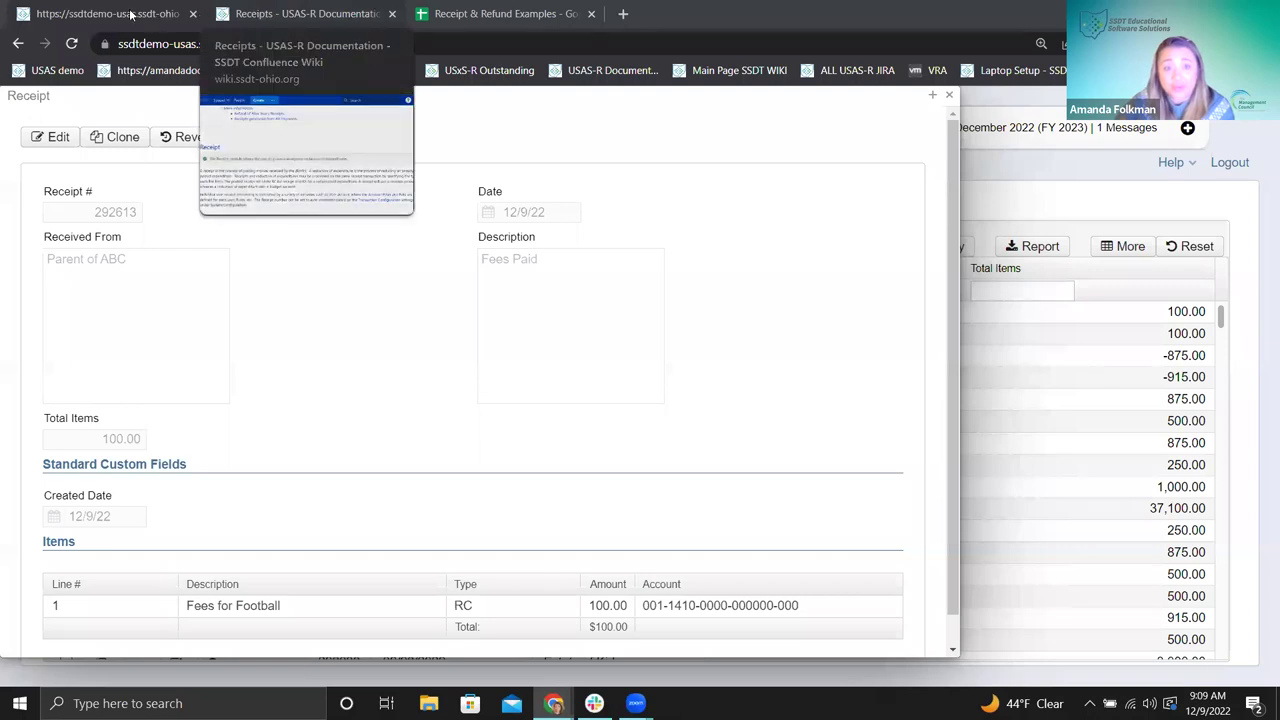
# - Switch to the Receipt & Refund Examples spreadsheet and enter 500 as expended and 200 as received for the first 1,000.00 cash balance
pyautogui.click(434, 28)
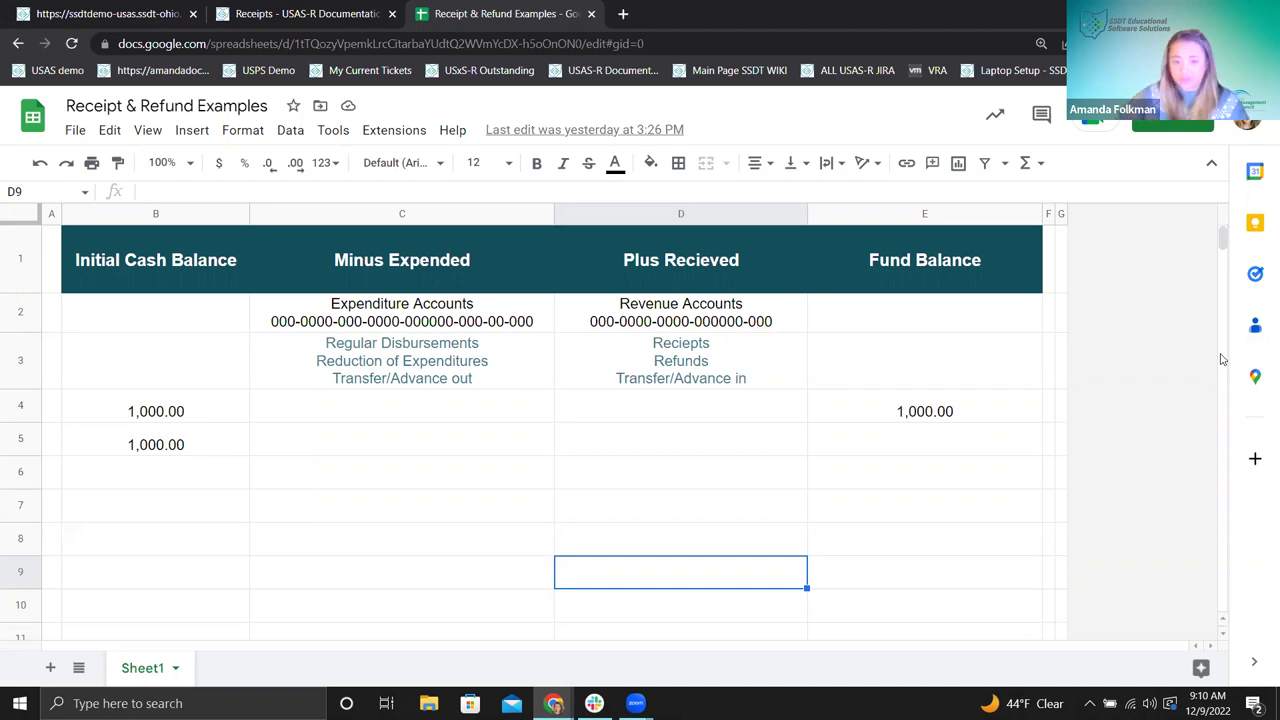
pyautogui.click(324, 414)
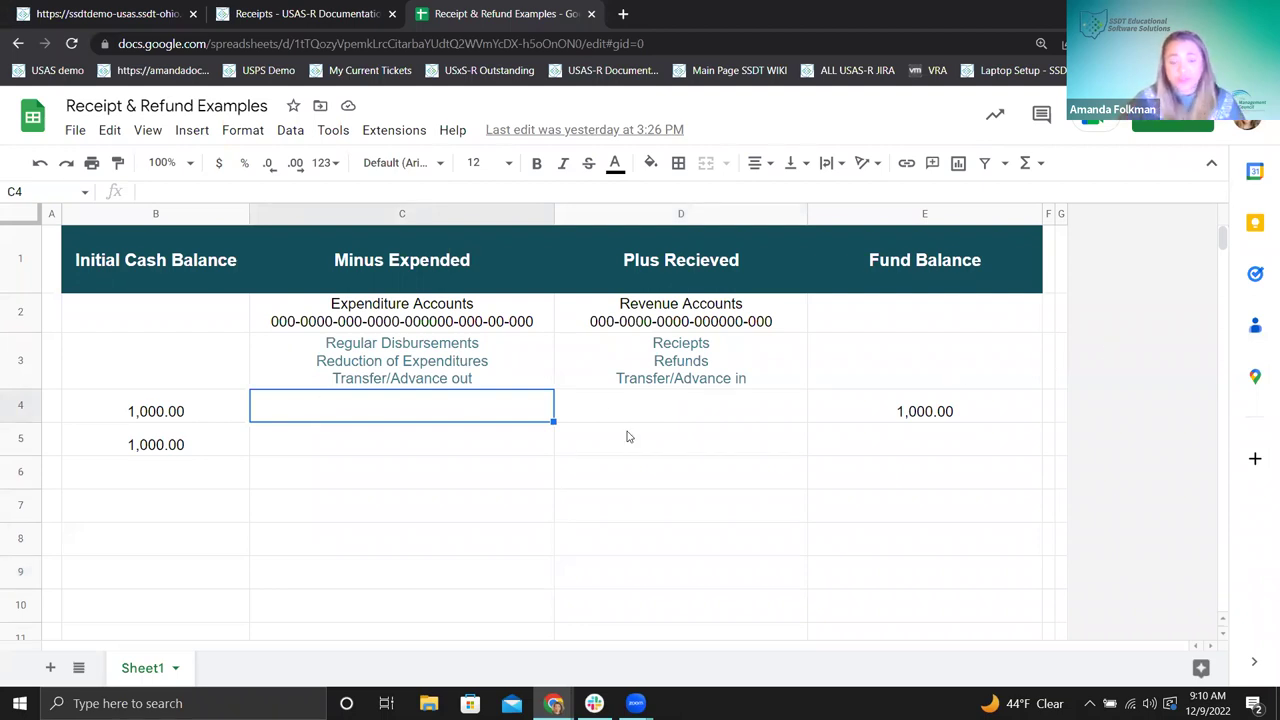
pyautogui.write('500')
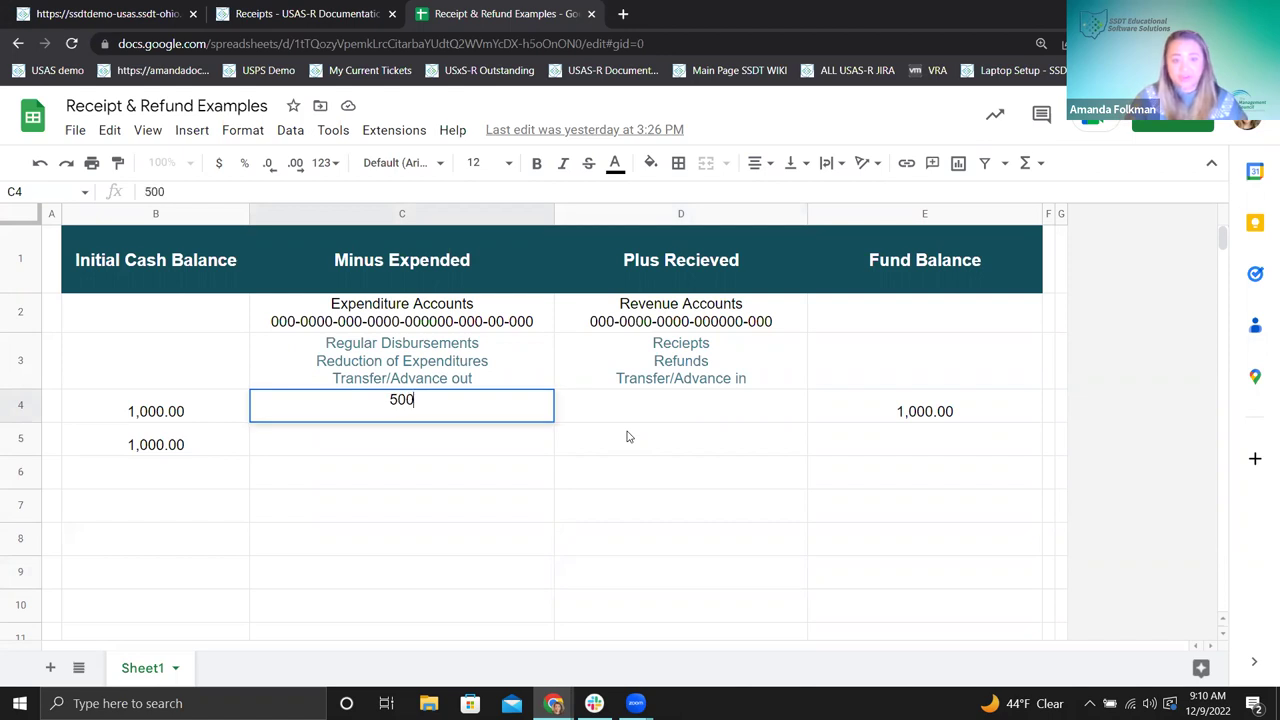
pyautogui.press('Tab')
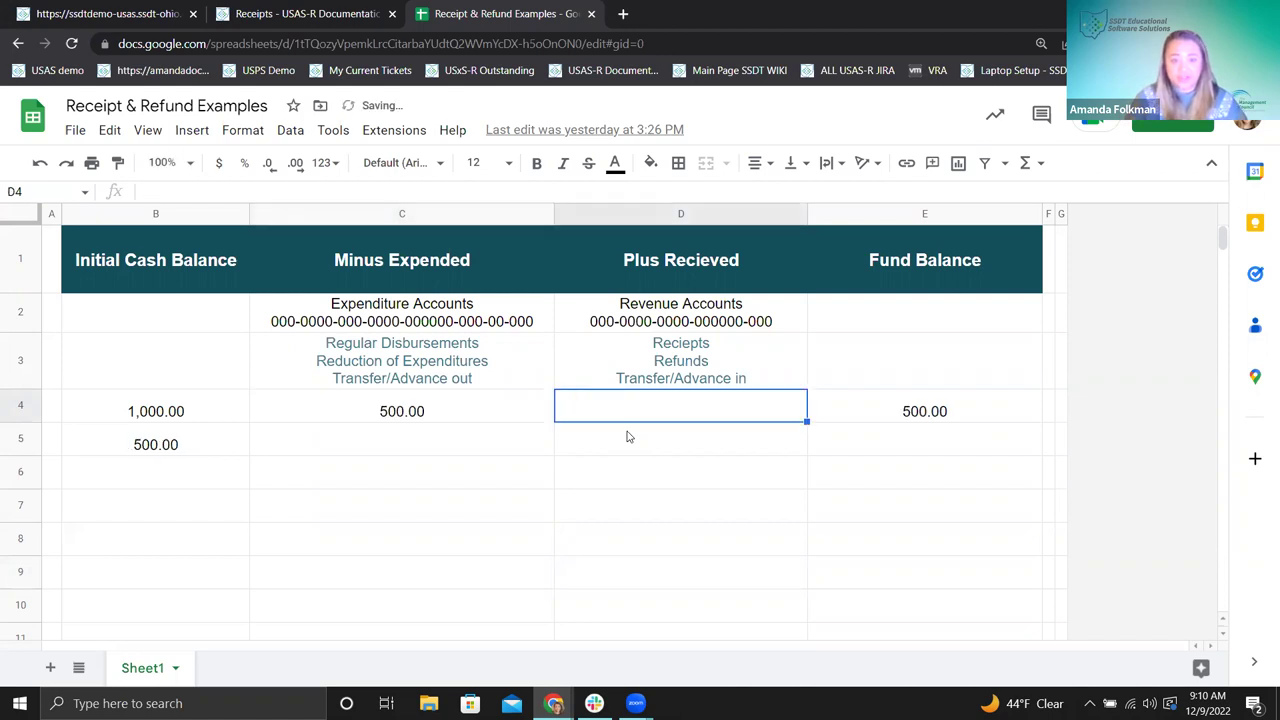
pyautogui.write('200')
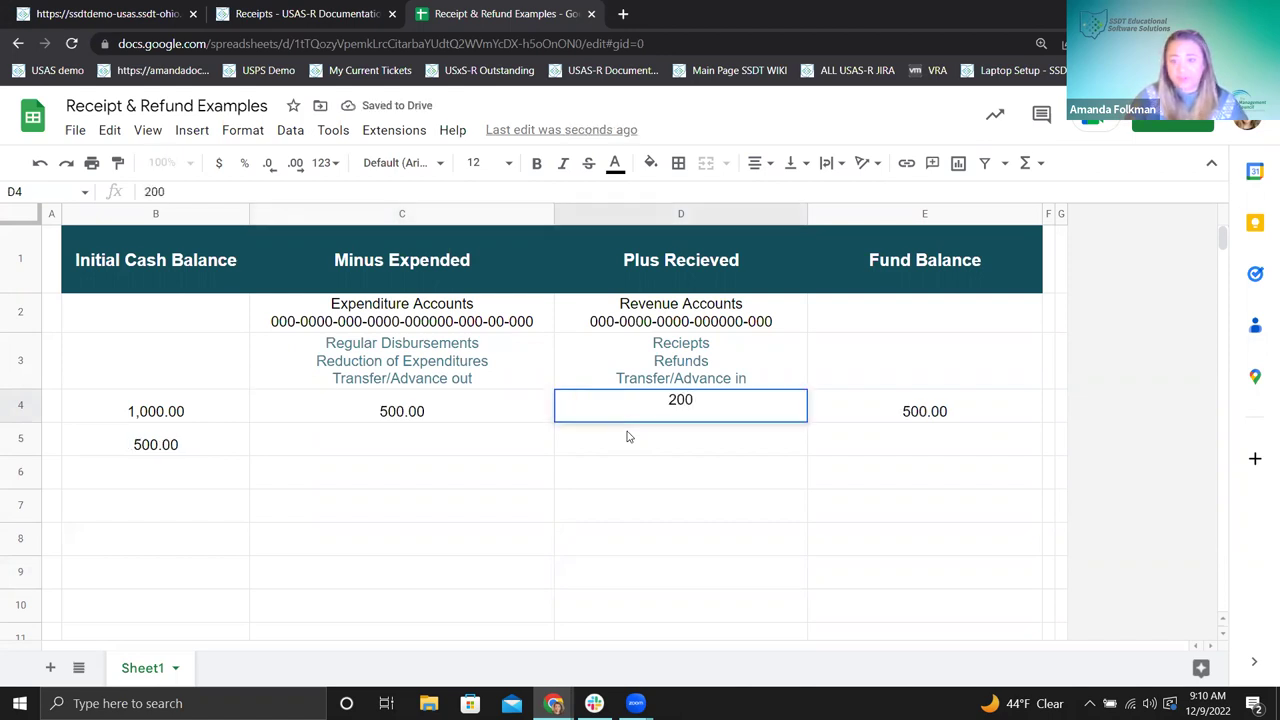
pyautogui.press('Return')
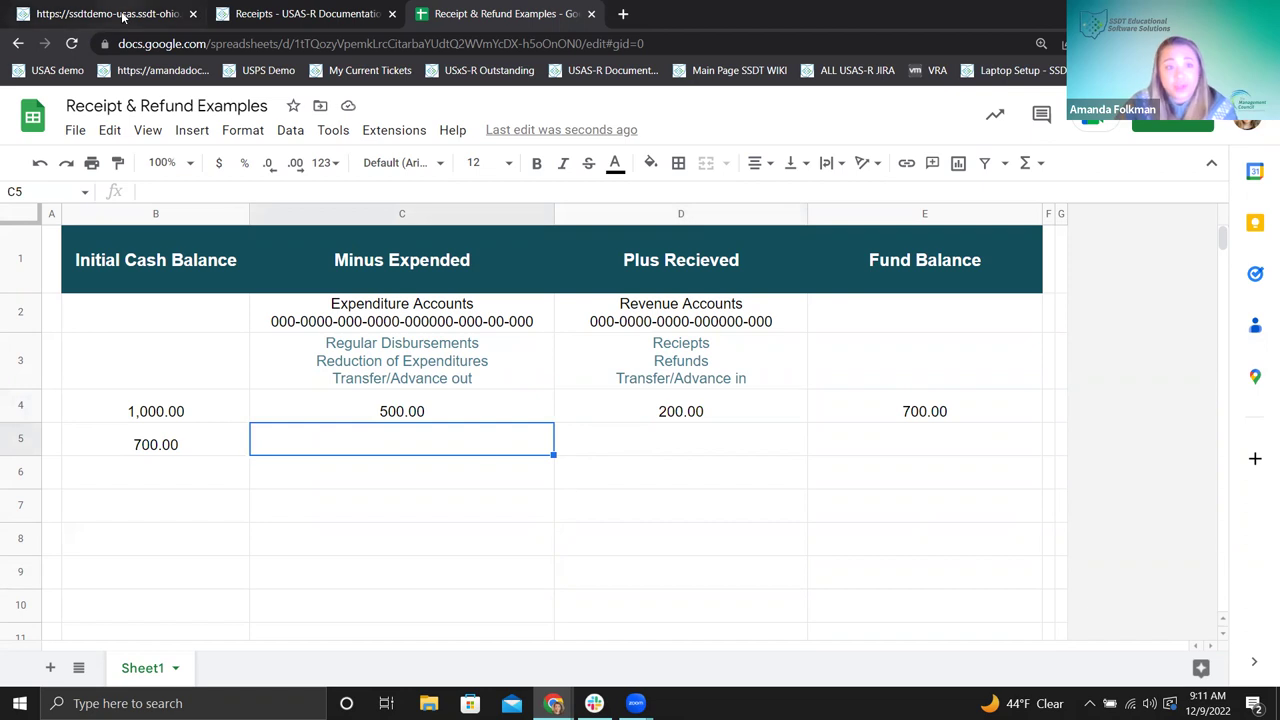
# - Recheck the saved receipt in USAS, and enter 100 in the spreadsheet's second-row Plus Recieved cell, D5
pyautogui.hotkey('ctrl', '1')
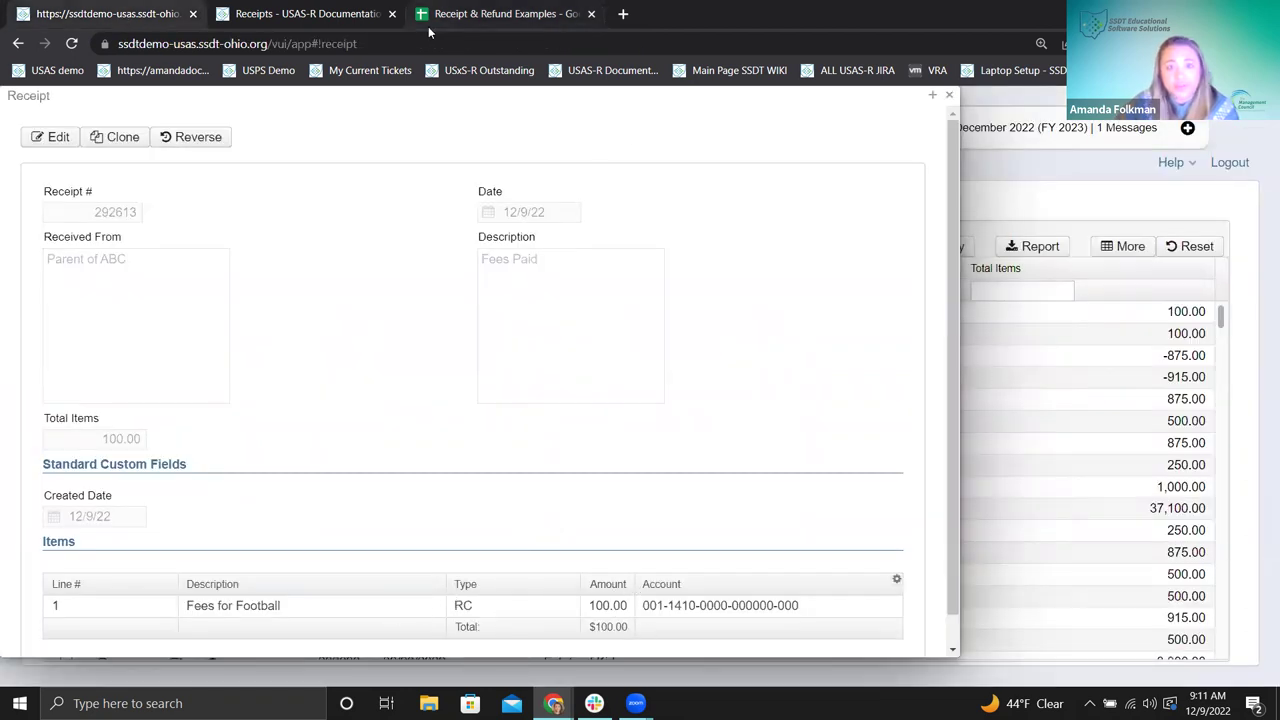
pyautogui.hotkey('ctrl', '3')
pyautogui.click(677, 450)
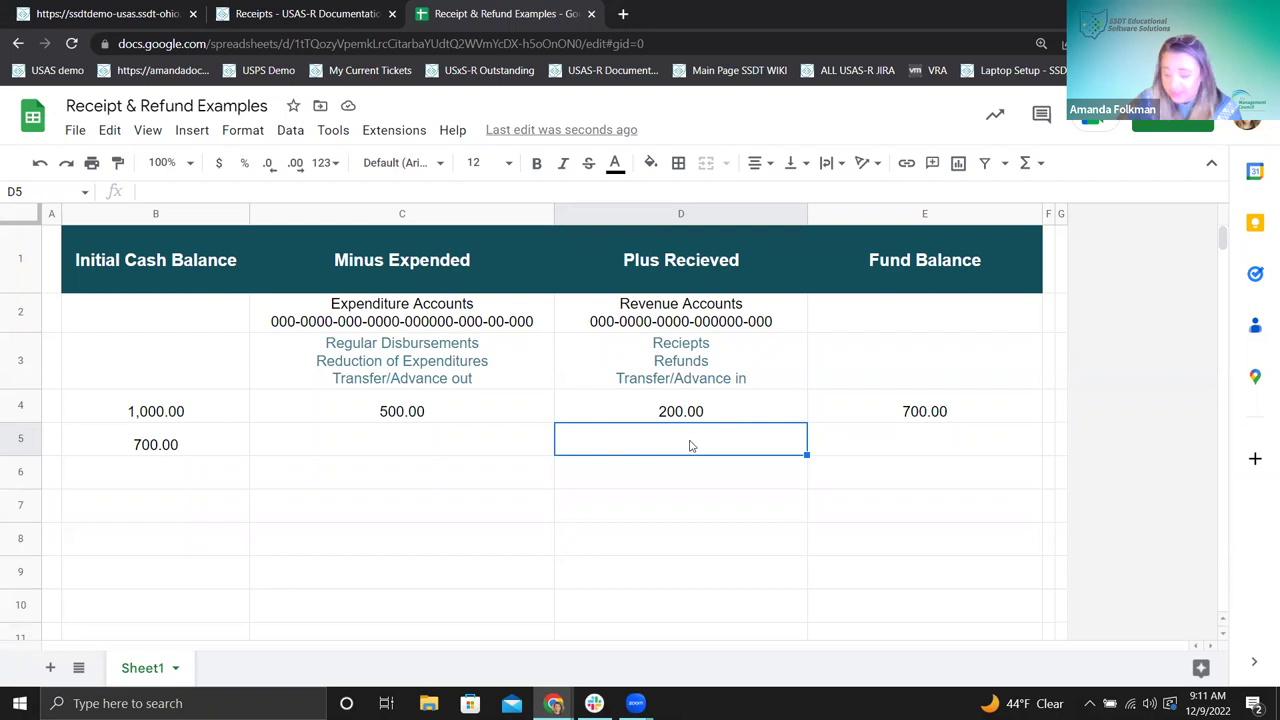
pyautogui.write('100')
pyautogui.press('Return')
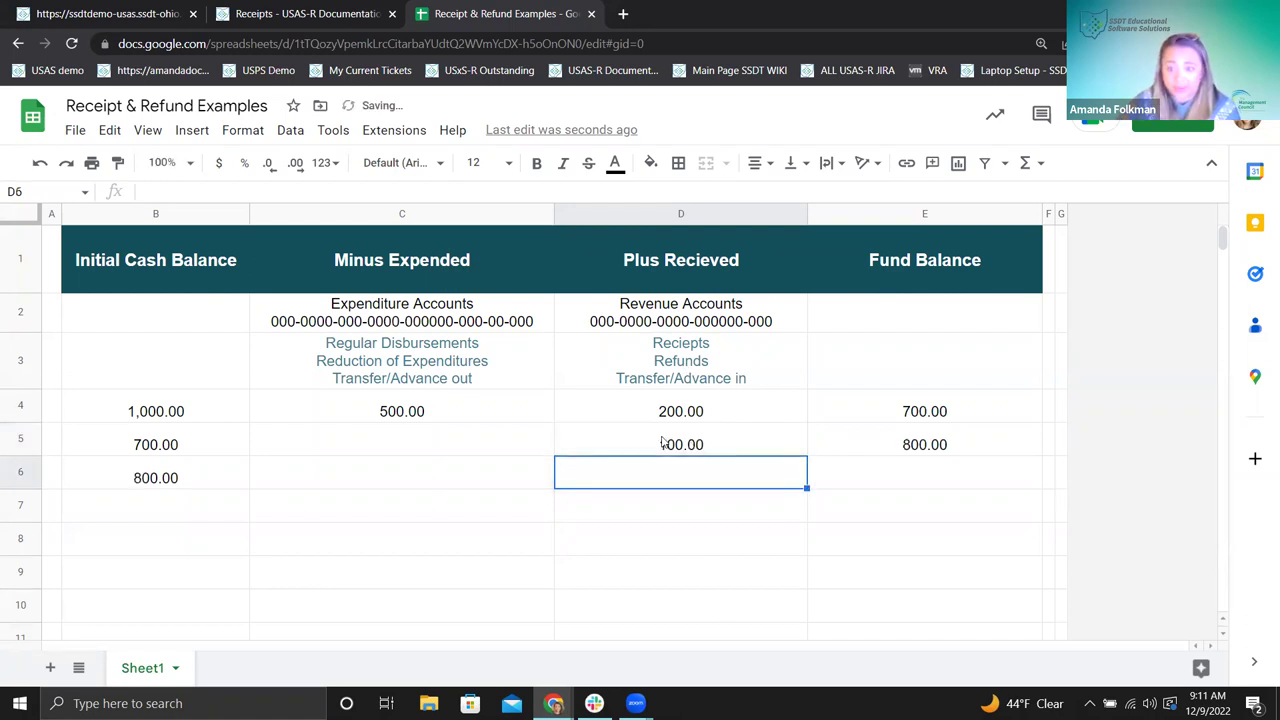
# - Return to USAS and close the saved football fees receipt
pyautogui.click(115, 16)
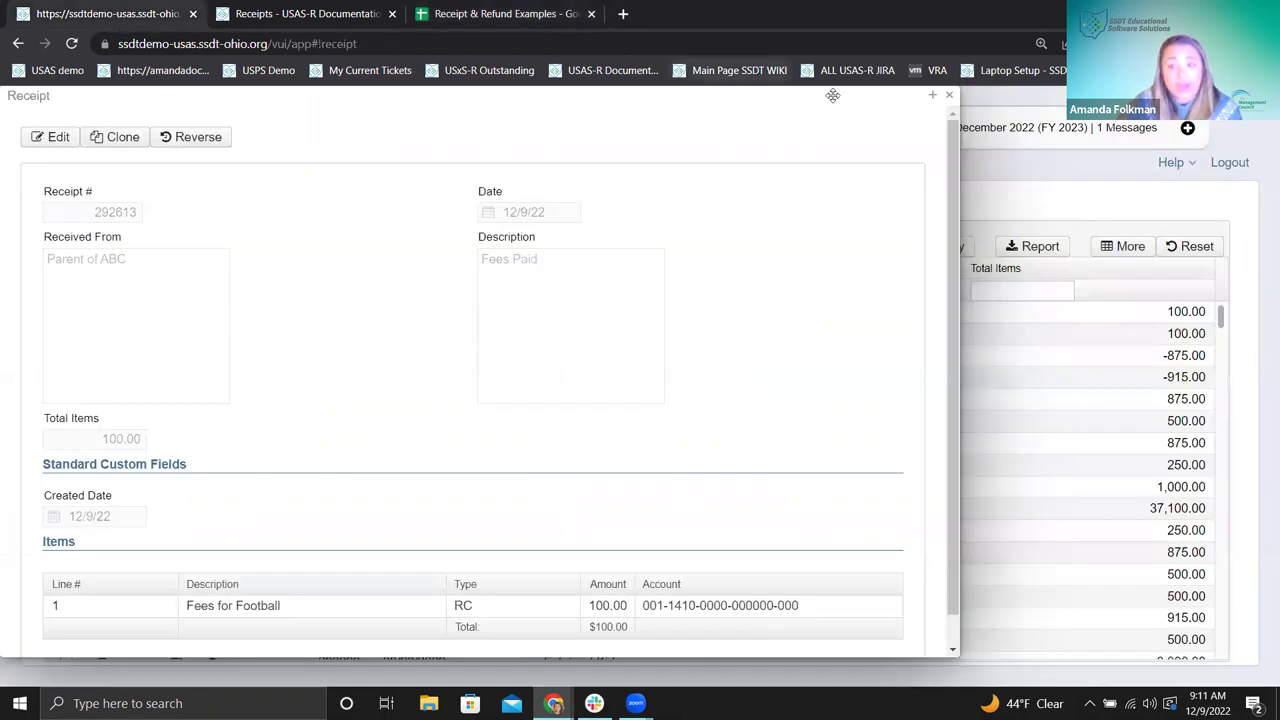
pyautogui.moveTo(811, 100); pyautogui.dragTo(814, 229)
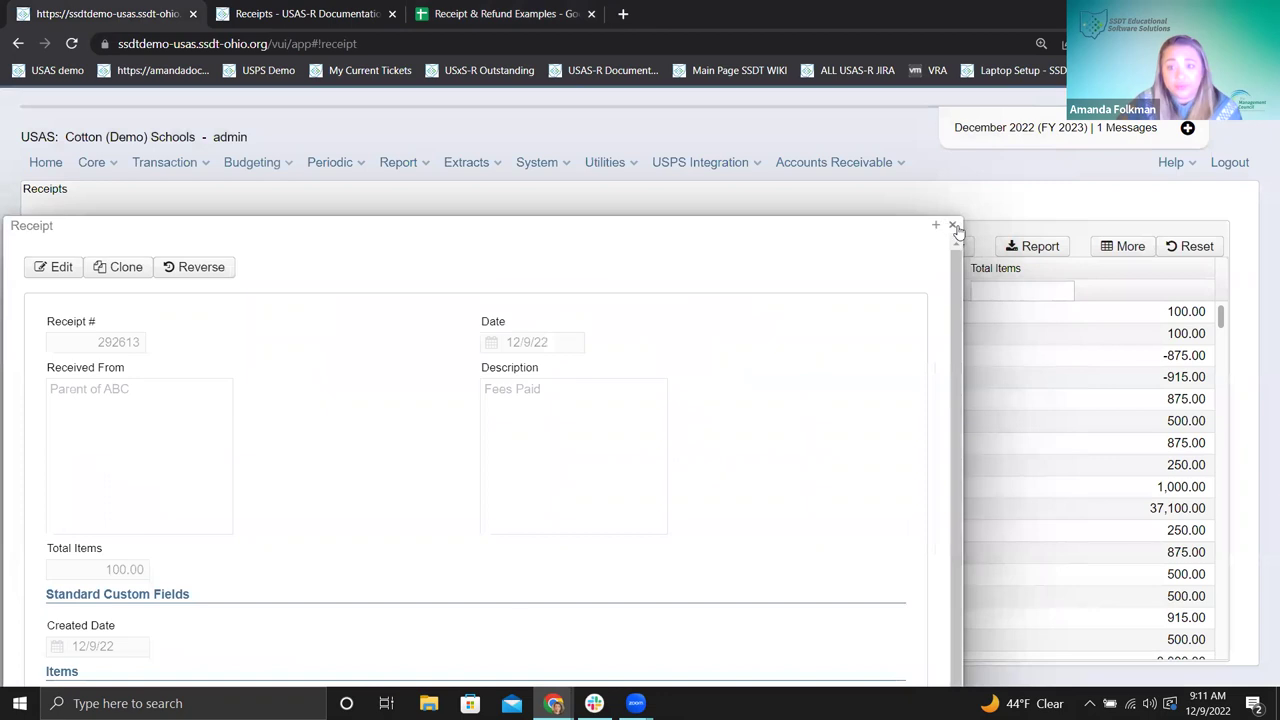
pyautogui.click(952, 224)
# - Create a new receipt received from "Textbooks" and described as "overpaid"
pyautogui.click(82, 246)
pyautogui.press('Tab')
pyautogui.press('Tab')
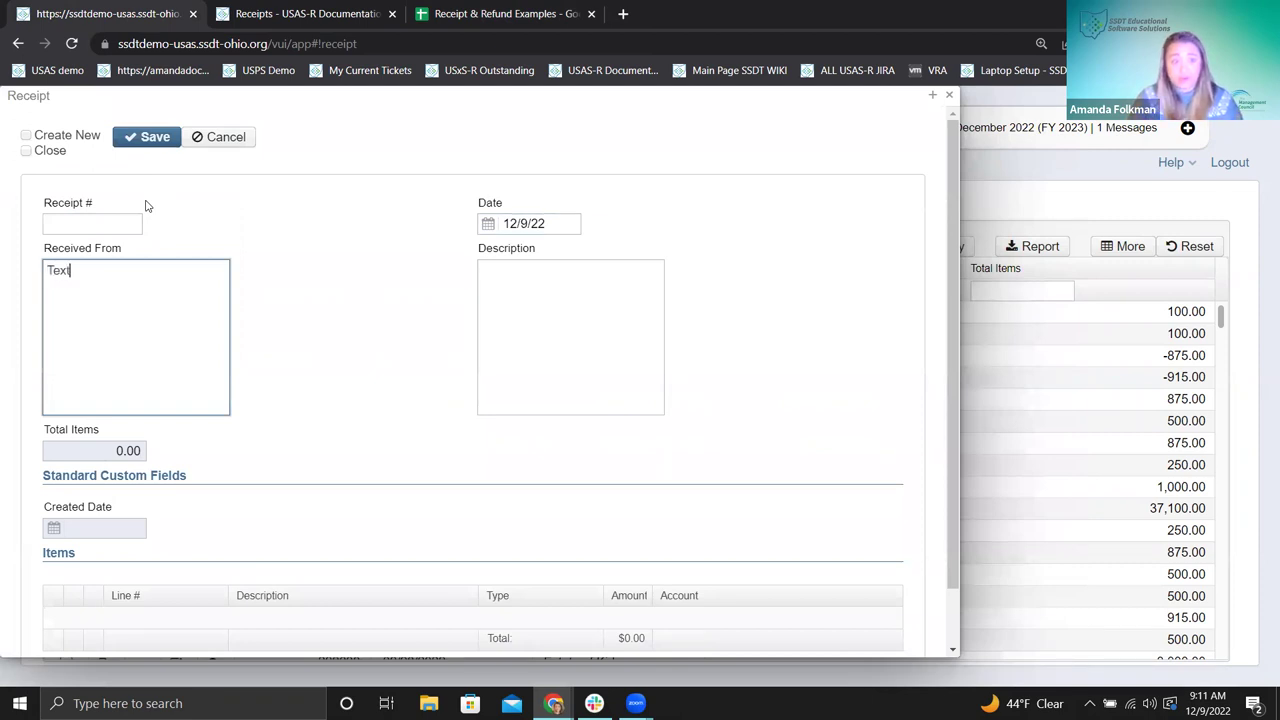
pyautogui.write('Textbooks')
pyautogui.press('Tab')
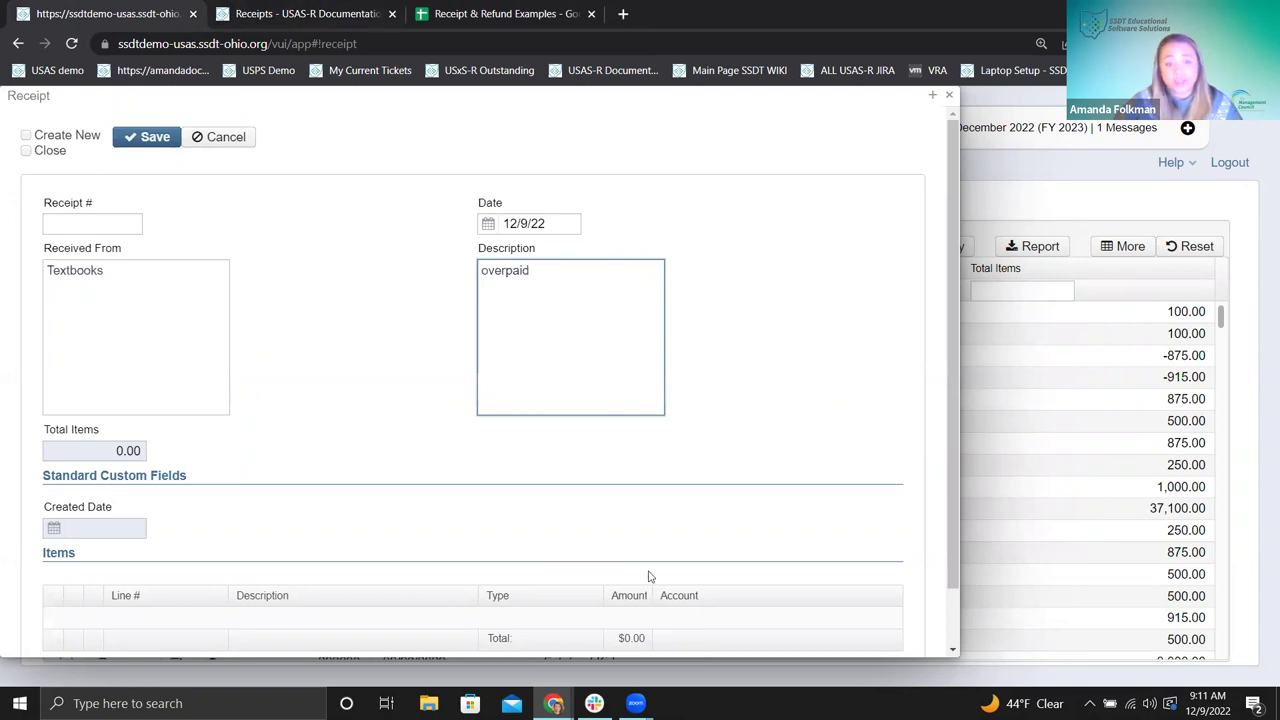
# - Add a line item described as "overpaid" to the receipt and set its type to RX
pyautogui.scroll(-1, 150, 590)
pyautogui.click(57, 605)
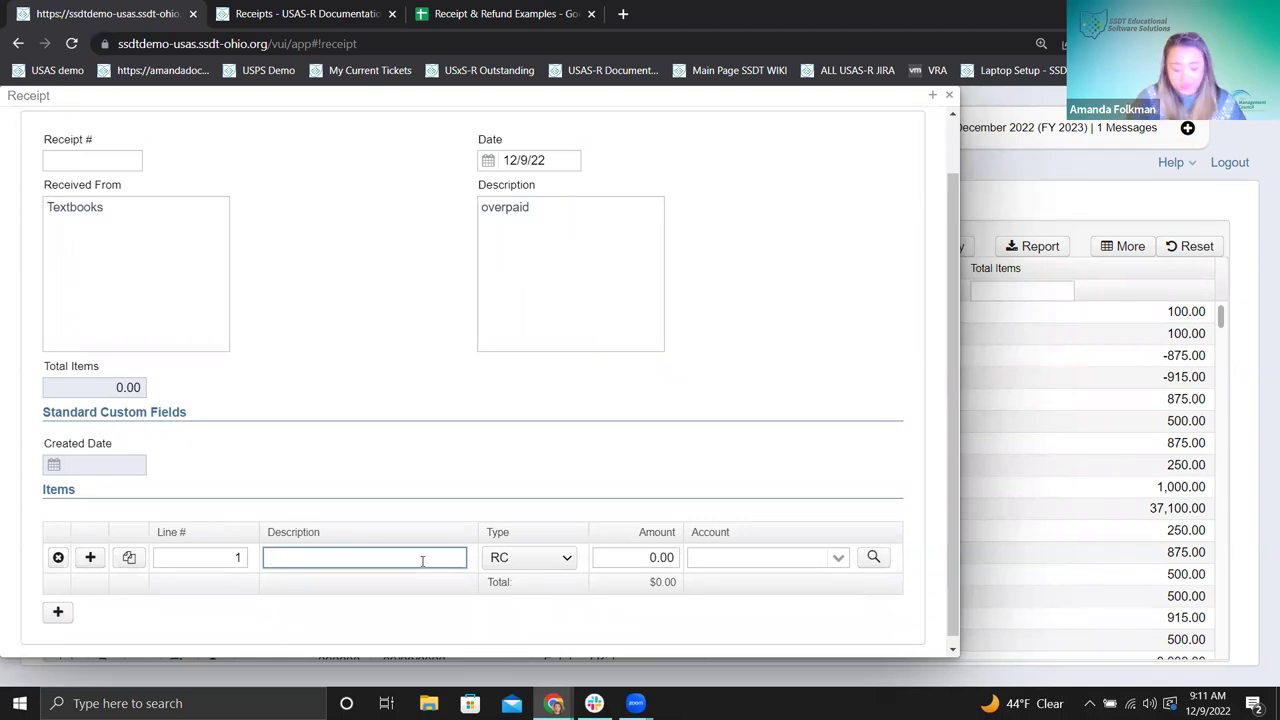
pyautogui.write('r')
pyautogui.press('BackSpace')
pyautogui.write('overpa')
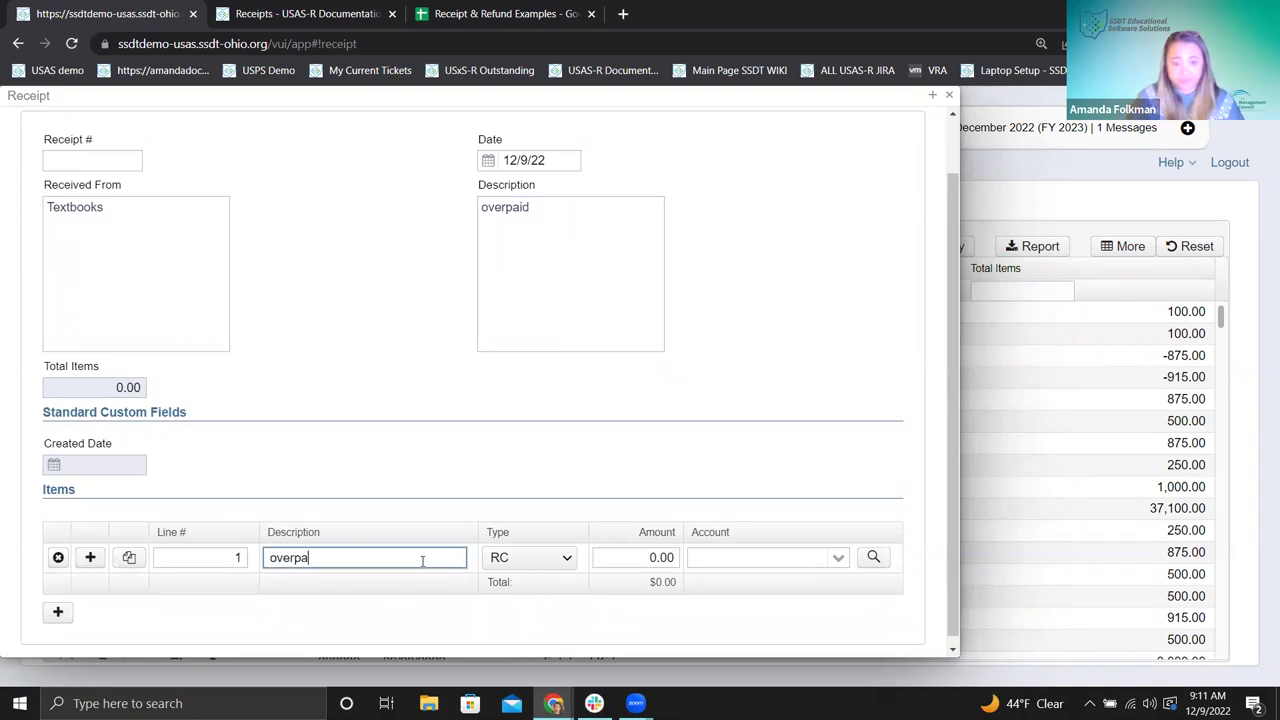
pyautogui.write('id')
pyautogui.press('Tab')
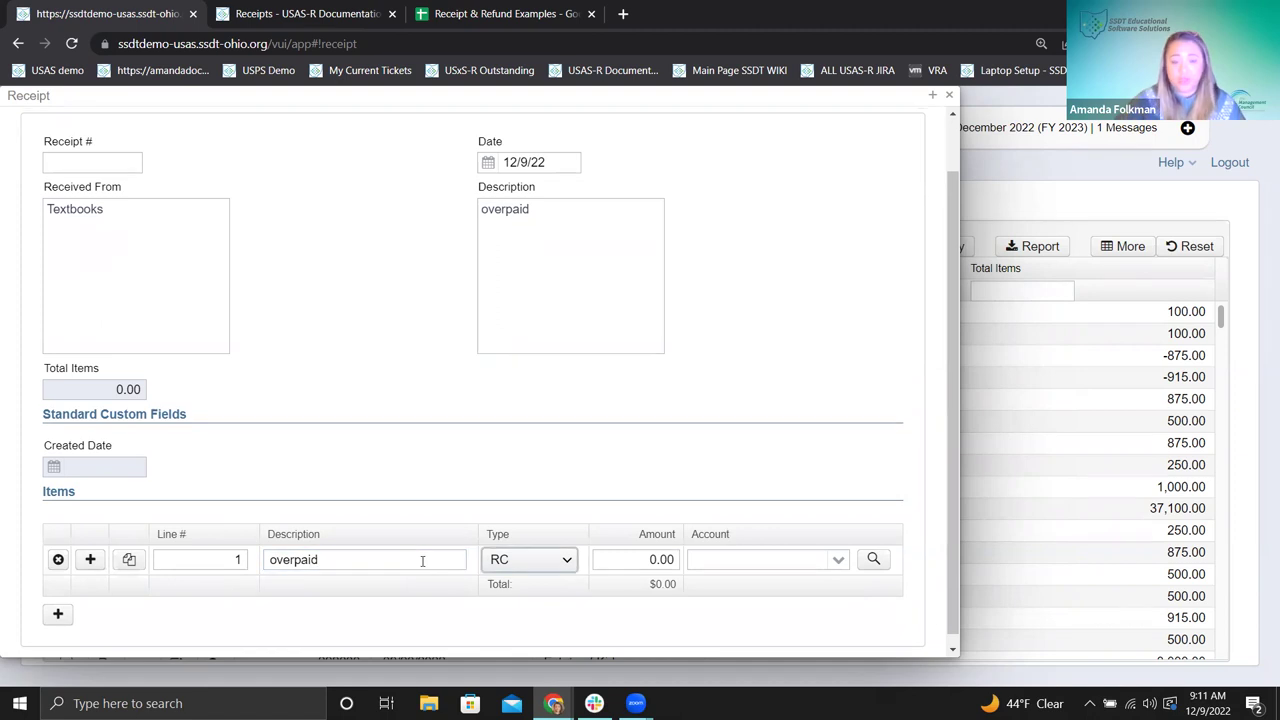
pyautogui.click(563, 557)
pyautogui.click(520, 594)
pyautogui.press('Tab')
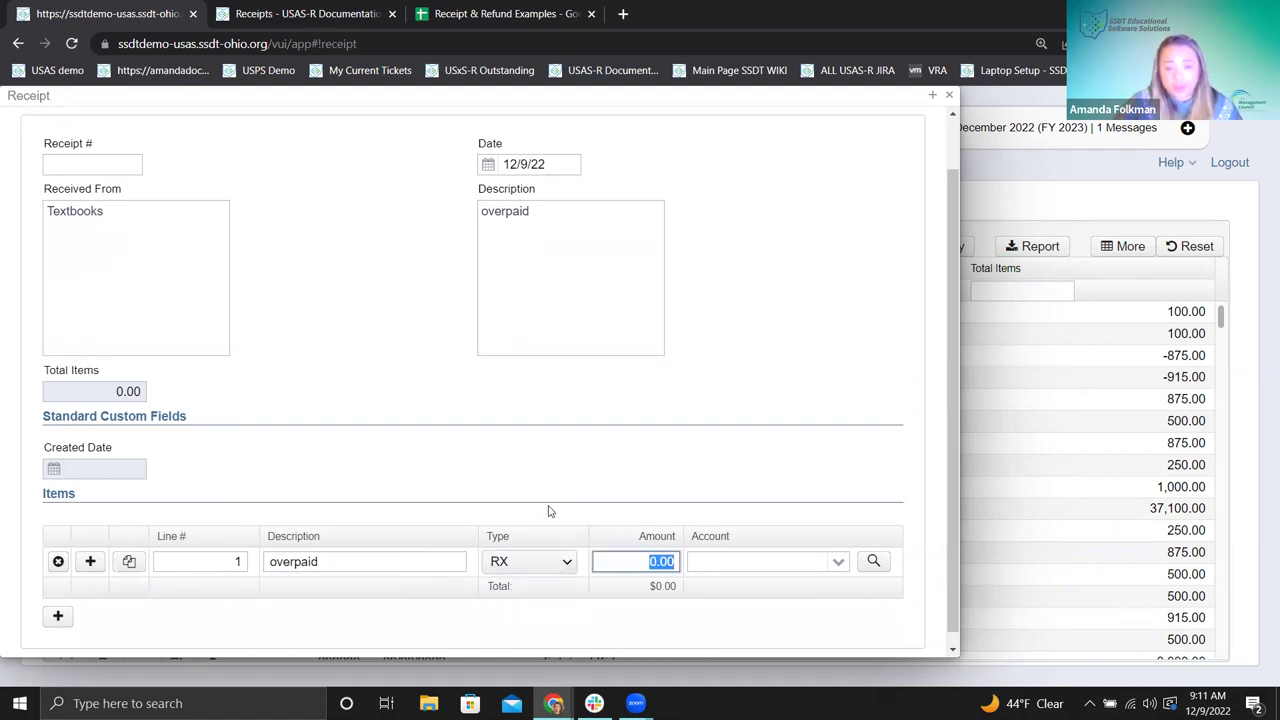
pyautogui.click(647, 561)
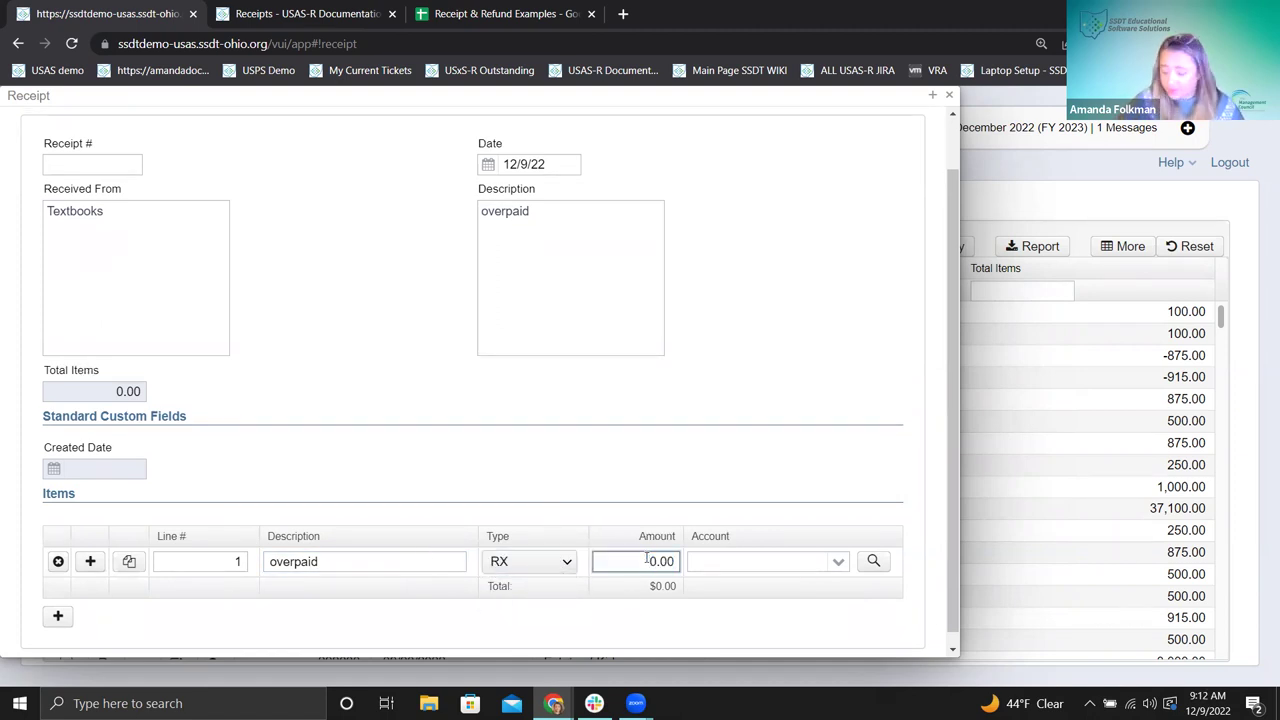
# - Search the RX item's available accounts for fund 001 and look through them, leaving the description filter empty
pyautogui.click(873, 561)
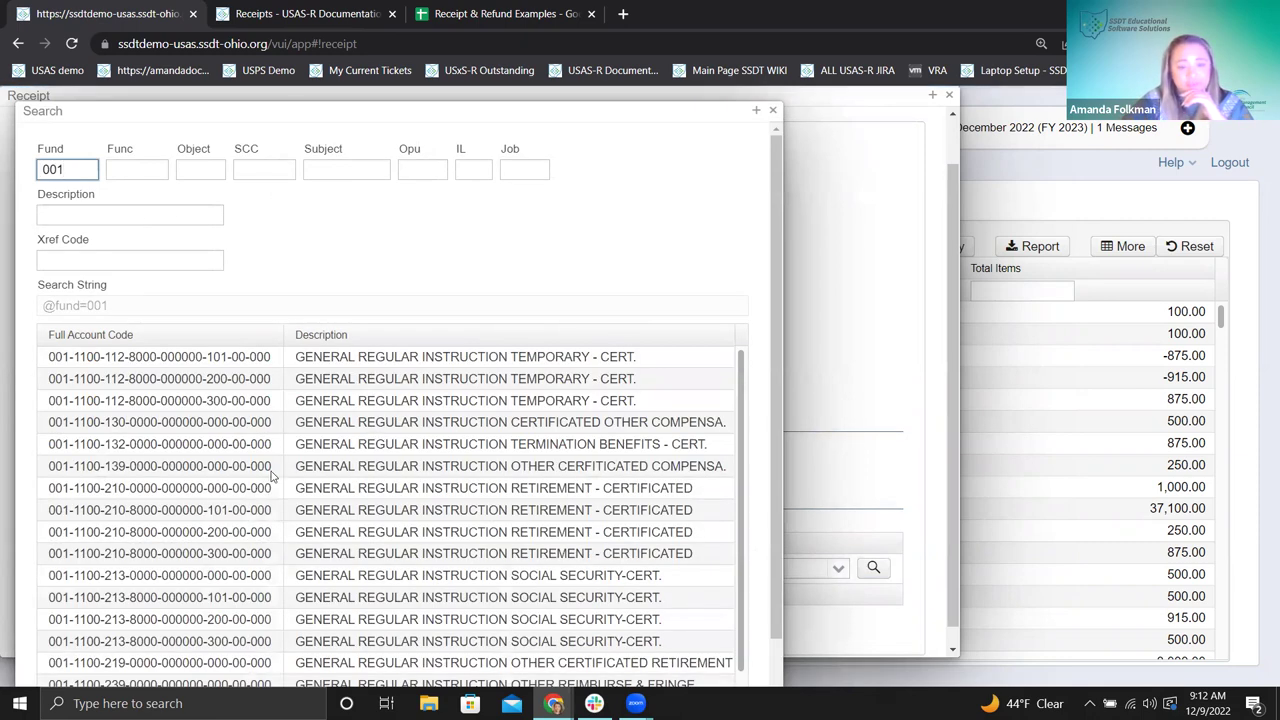
pyautogui.scroll(-4, 245, 479)
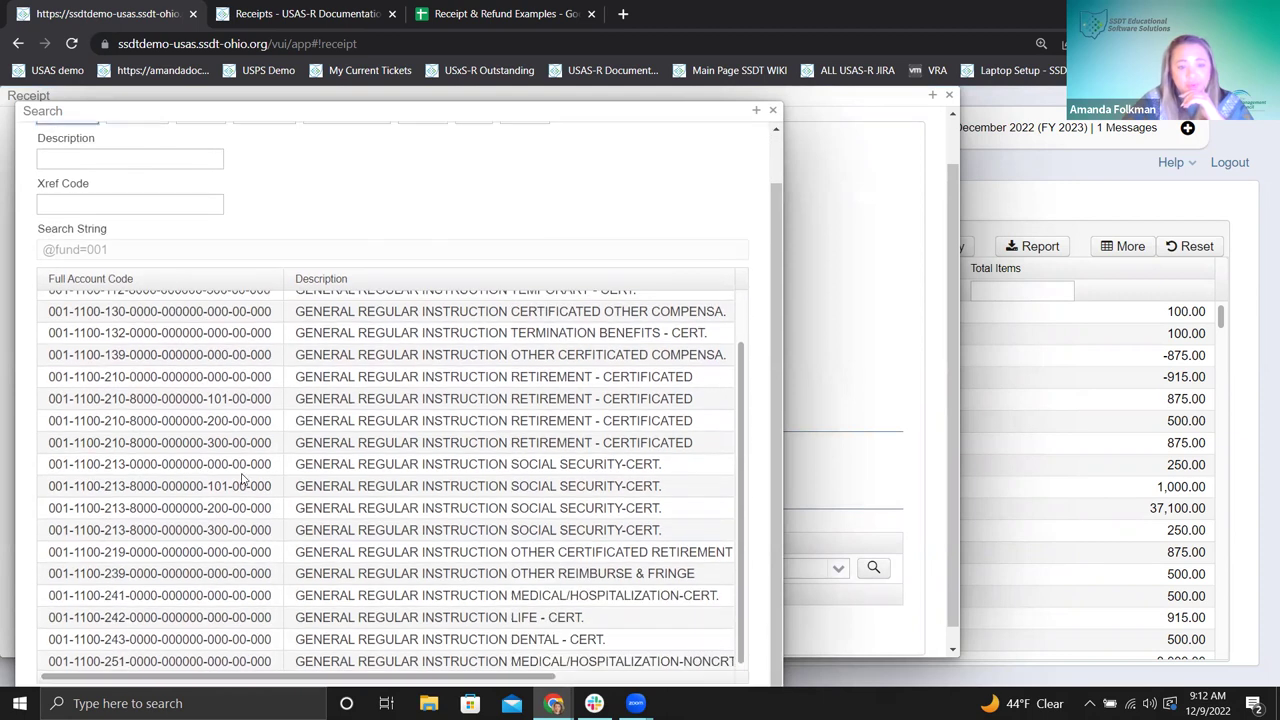
pyautogui.click(91, 158)
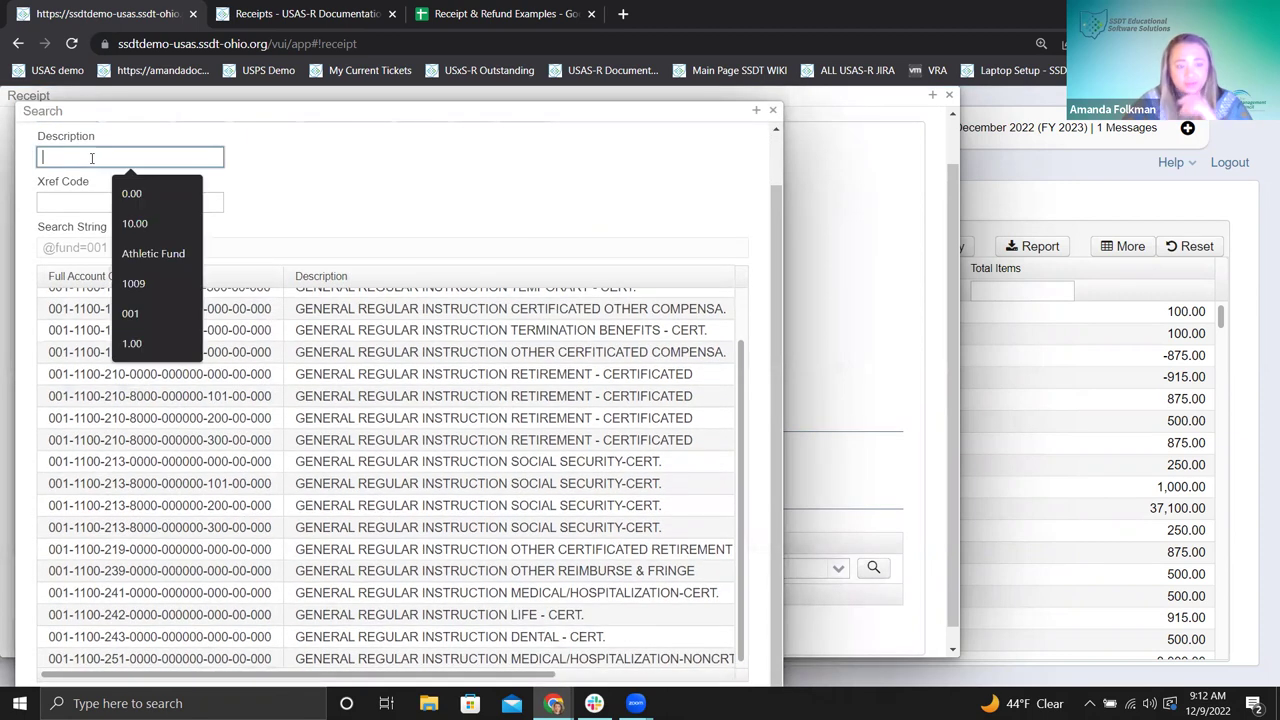
pyautogui.write('a')
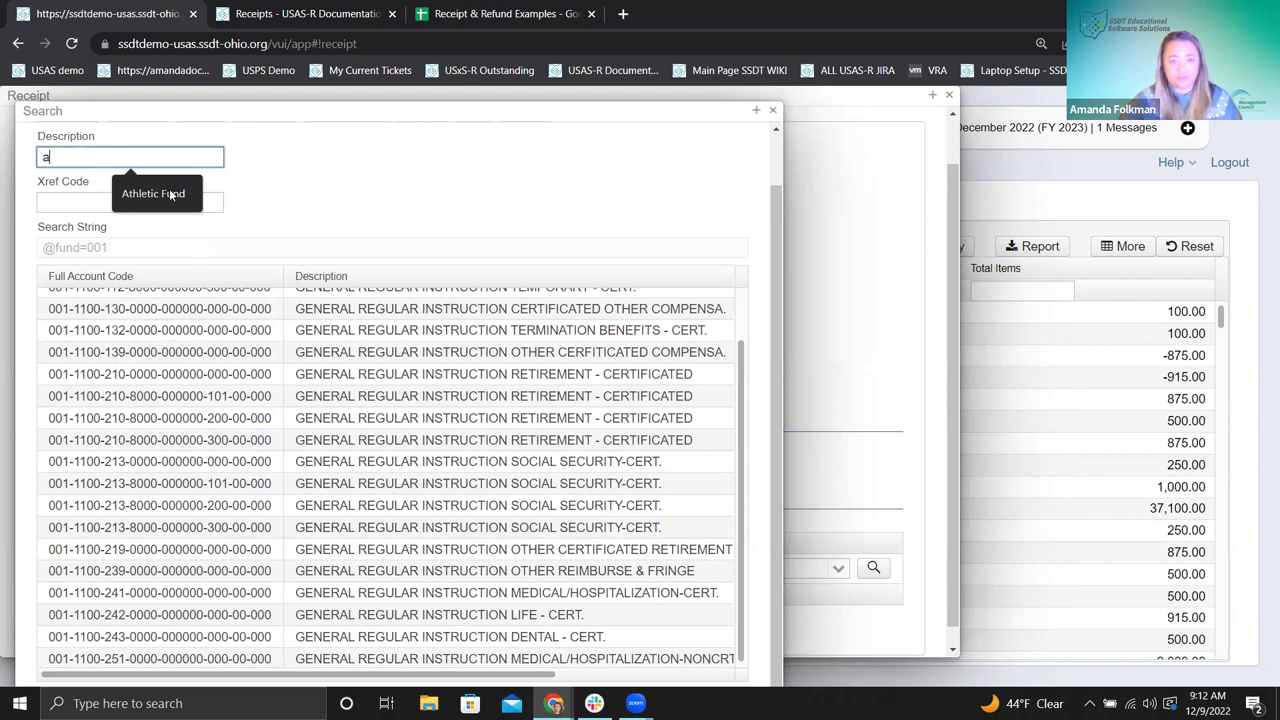
pyautogui.press('BackSpace')
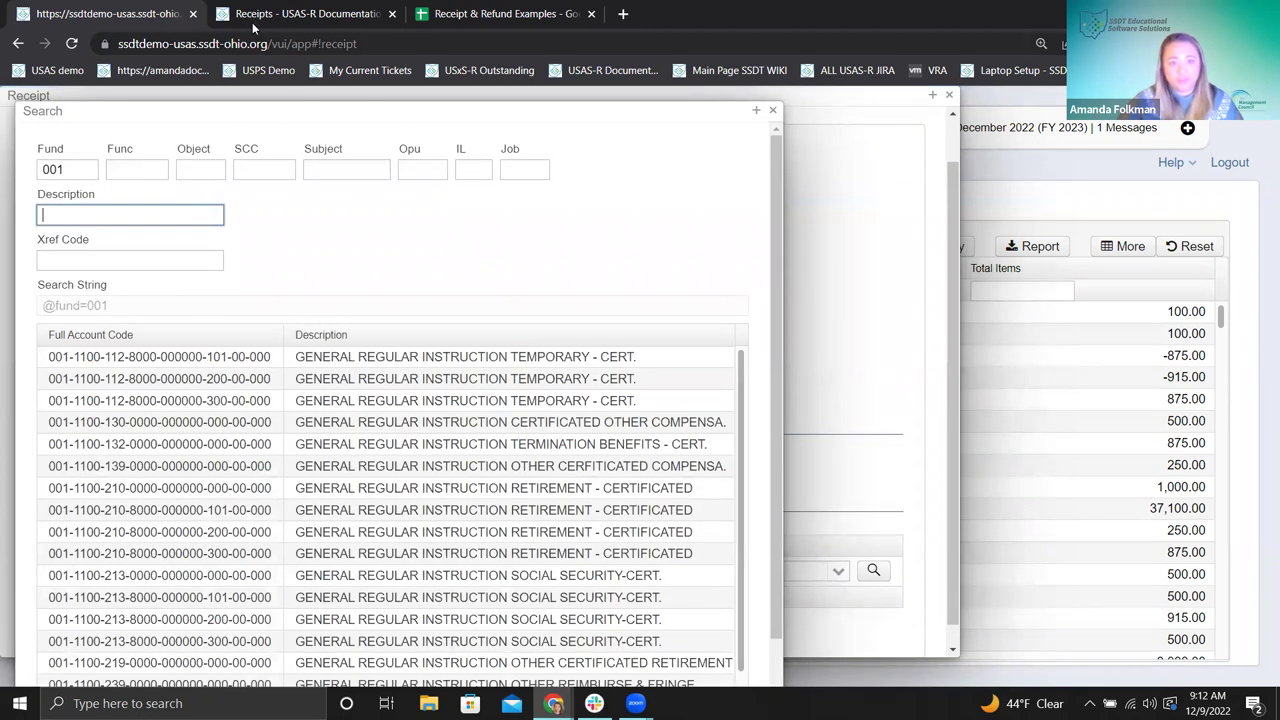
pyautogui.moveTo(270, 45); pyautogui.dragTo(120, 44)
pyautogui.hotkey('ctrl', 'c')
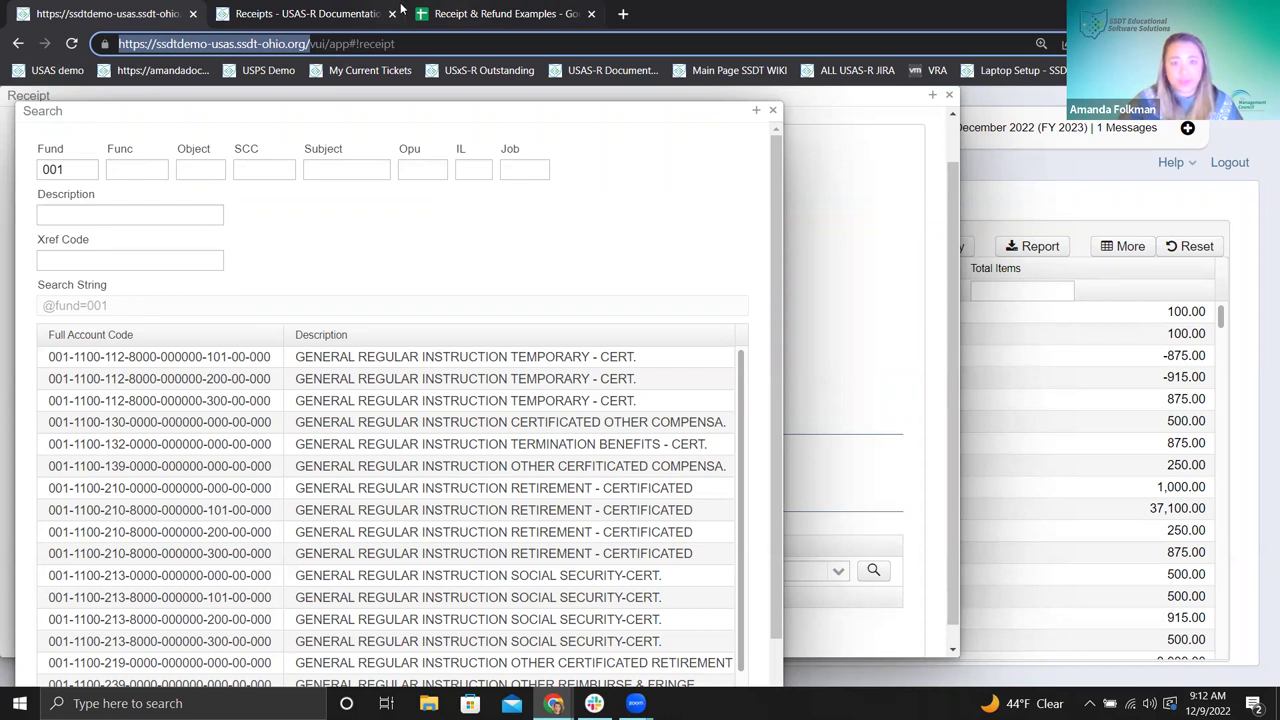
pyautogui.hotkey('ctrl', 't')
pyautogui.hotkey('ctrl', 'v')
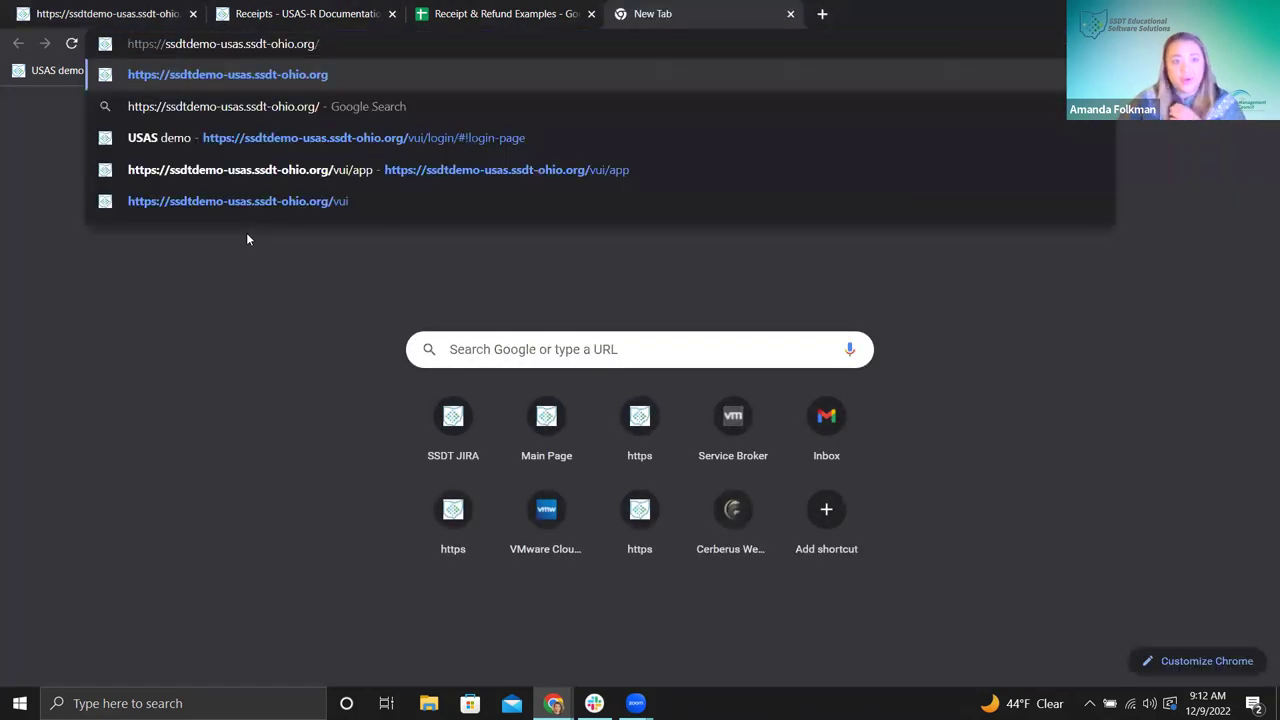
pyautogui.press('Return')
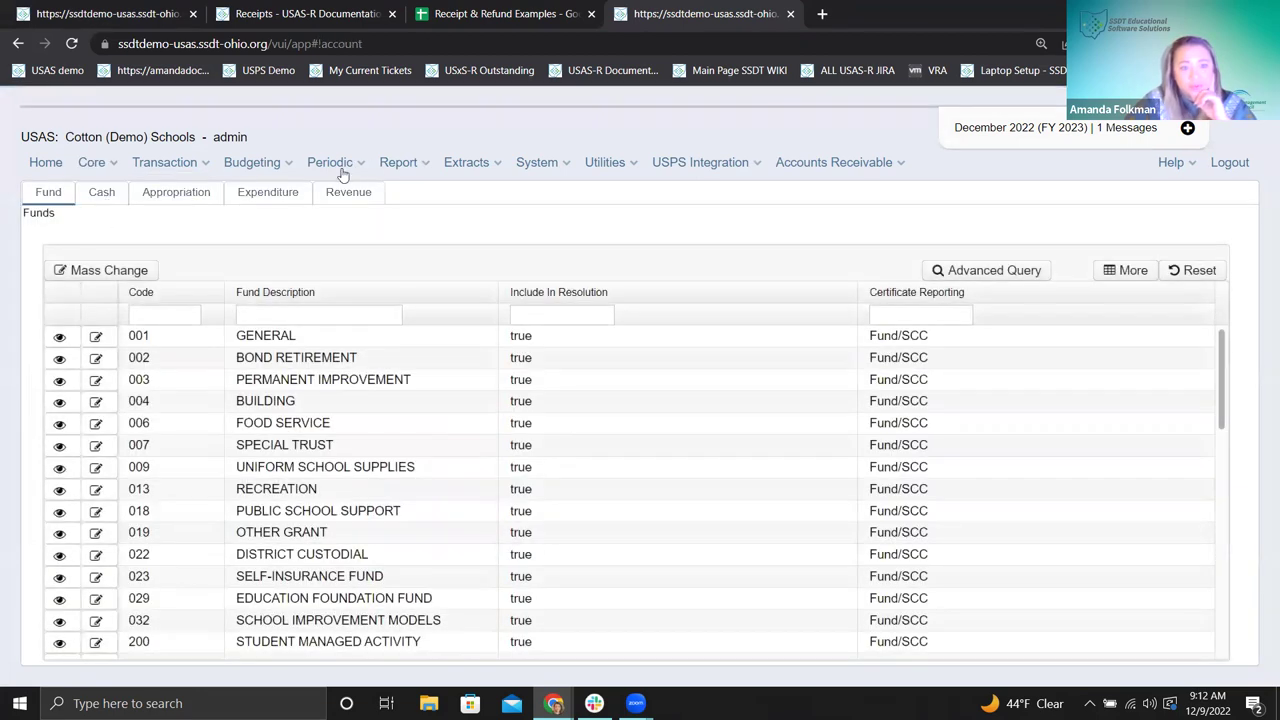
# - Open the expenditure accounts list and filter the Active column by "t"
pyautogui.click(266, 193)
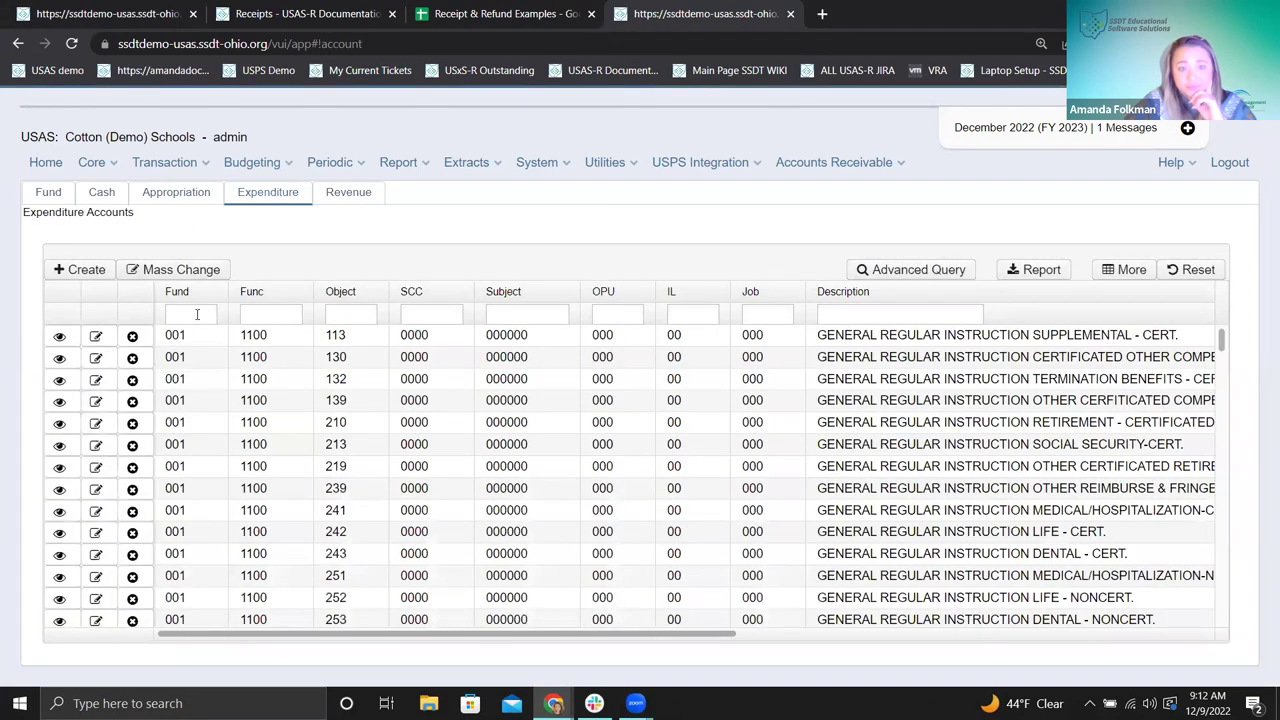
pyautogui.click(197, 314)
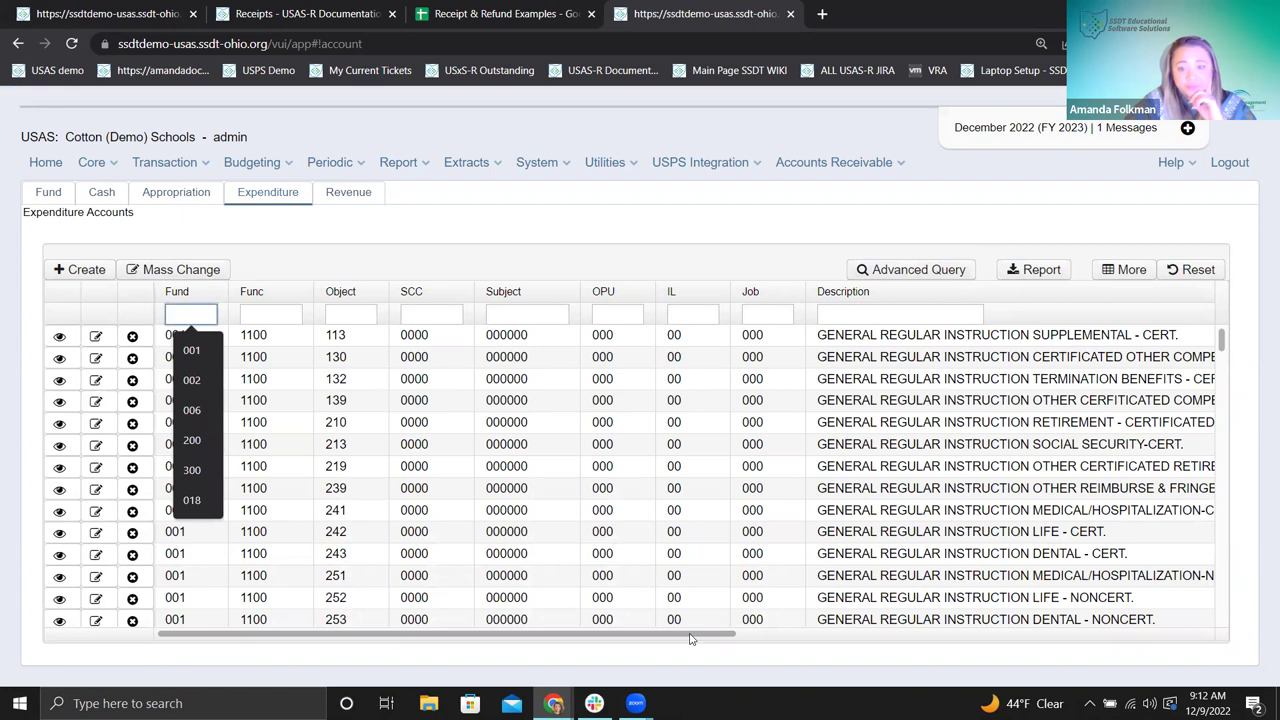
pyautogui.hscroll(5, 690, 634)
pyautogui.click(984, 314)
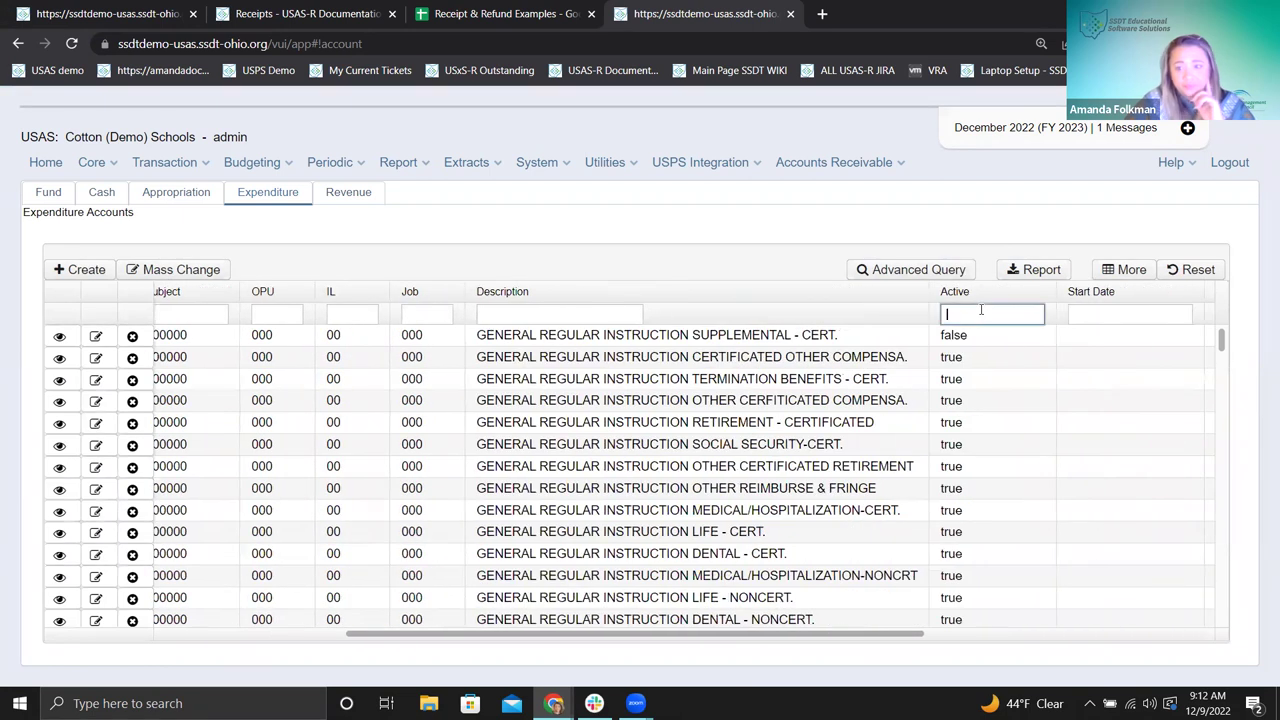
pyautogui.write('t')
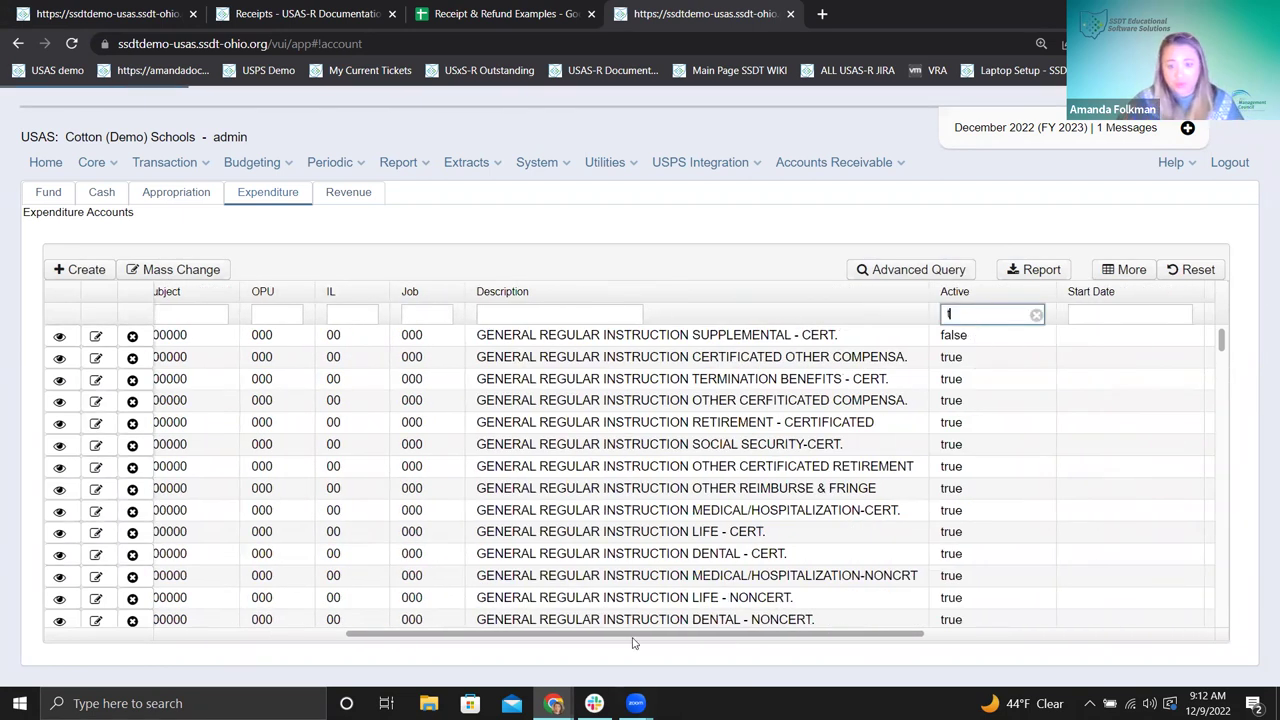
pyautogui.hscroll(-5, 378, 628)
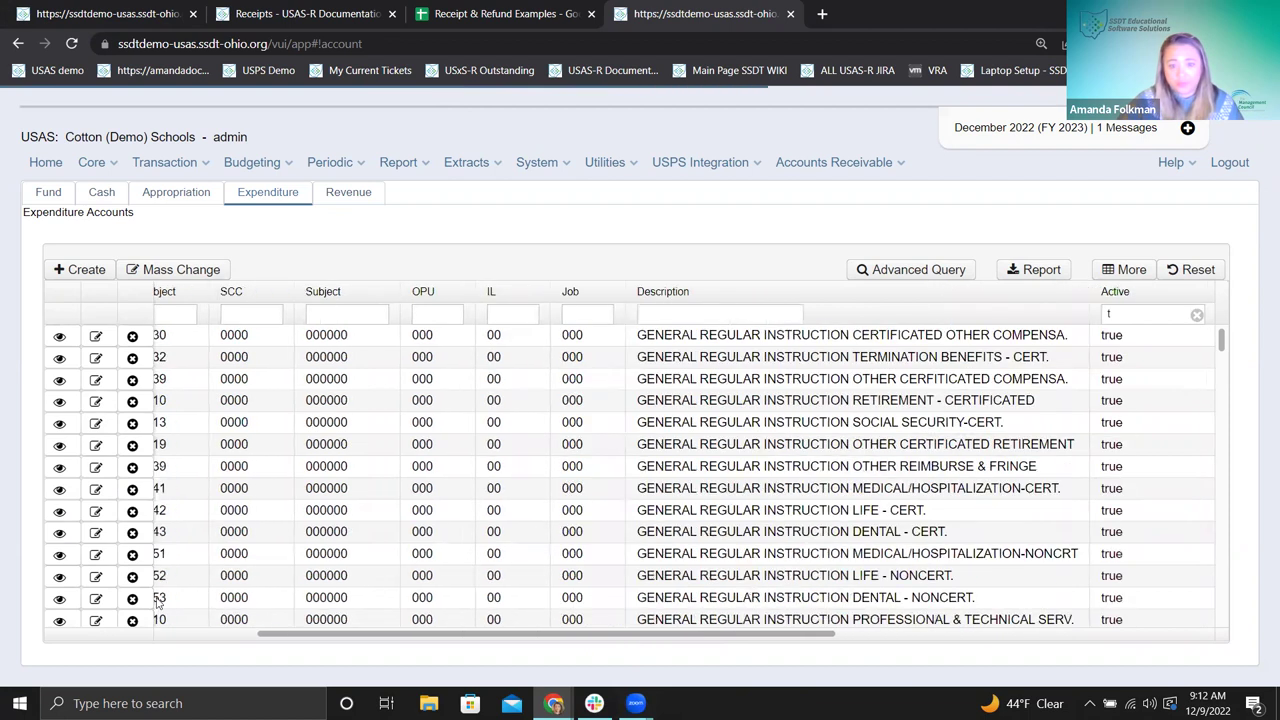
pyautogui.click(60, 337)
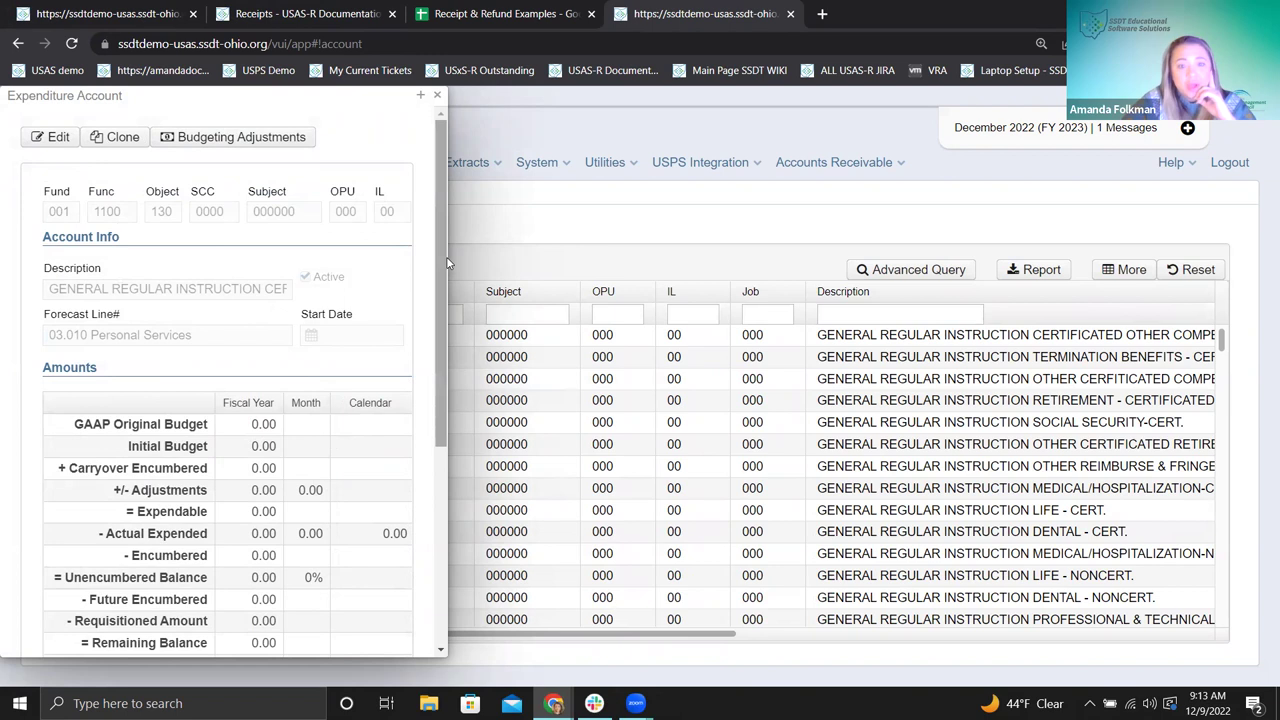
pyautogui.click(197, 137)
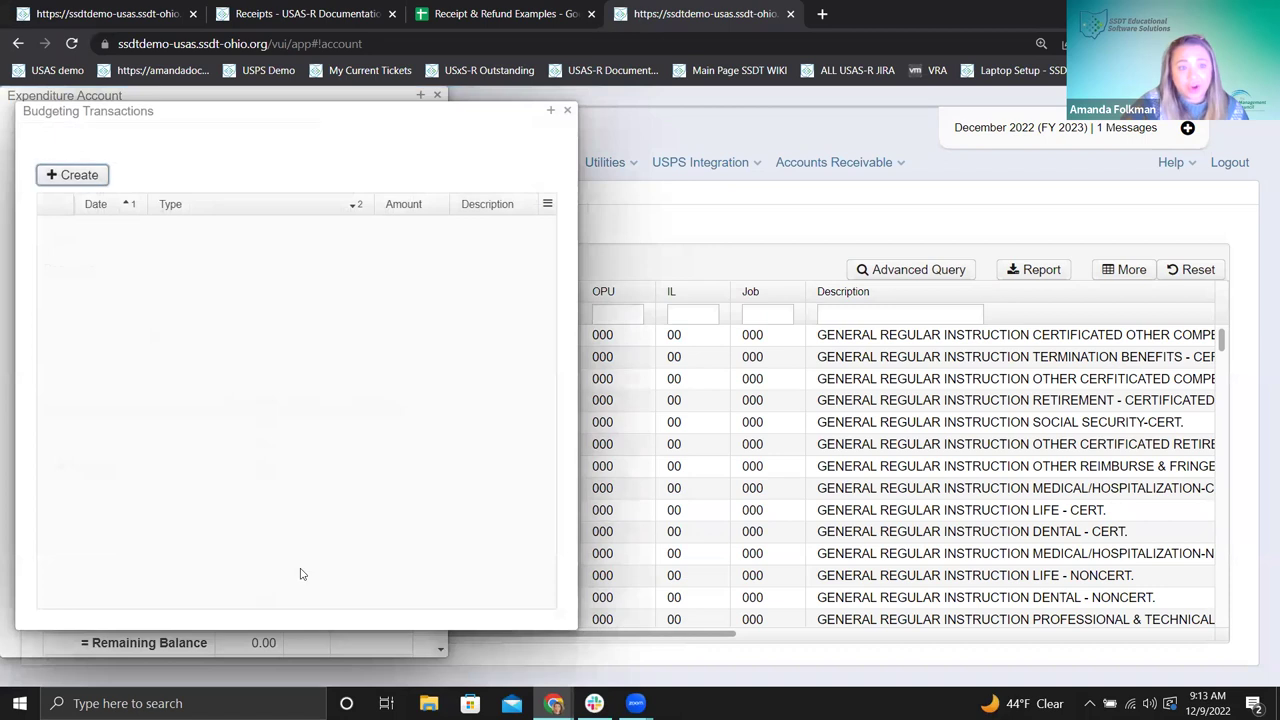
# - Try to post an Initial budgeting transaction of 1,000.00 dated 7/1/22, attempting it with and without updating the GAAP original budget
pyautogui.click(226, 294)
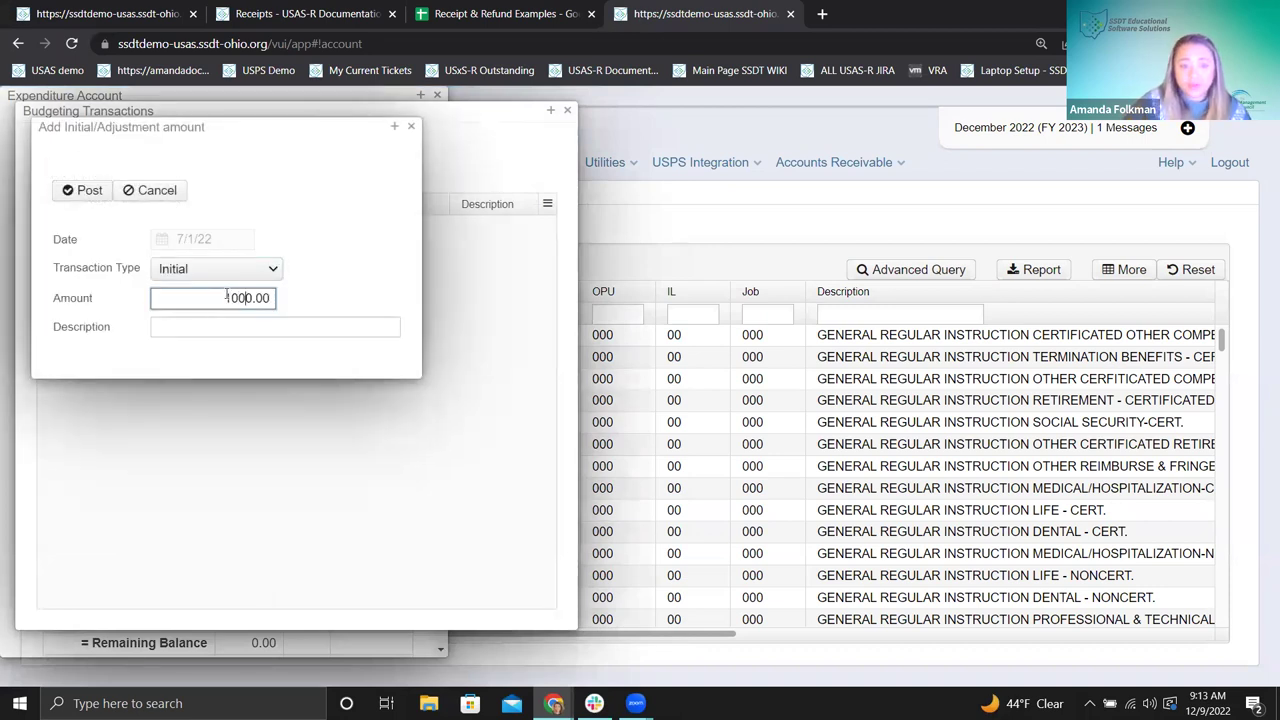
pyautogui.click(380, 251)
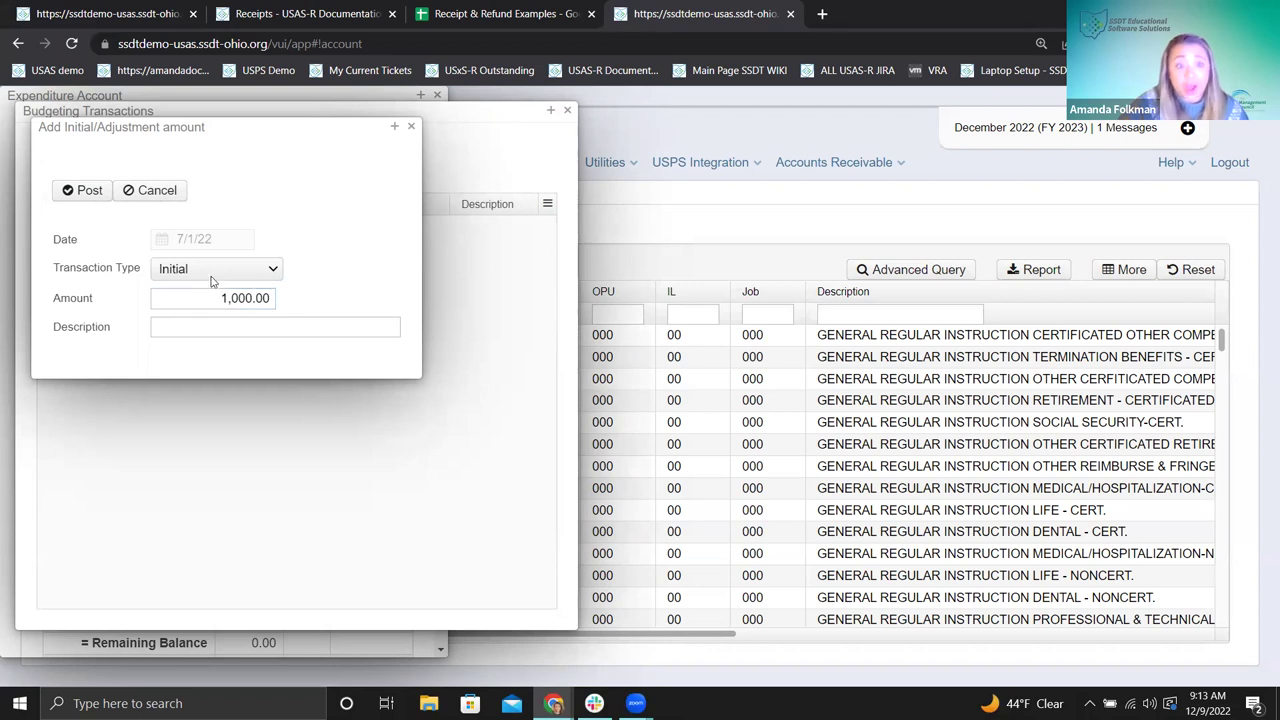
pyautogui.click(66, 191)
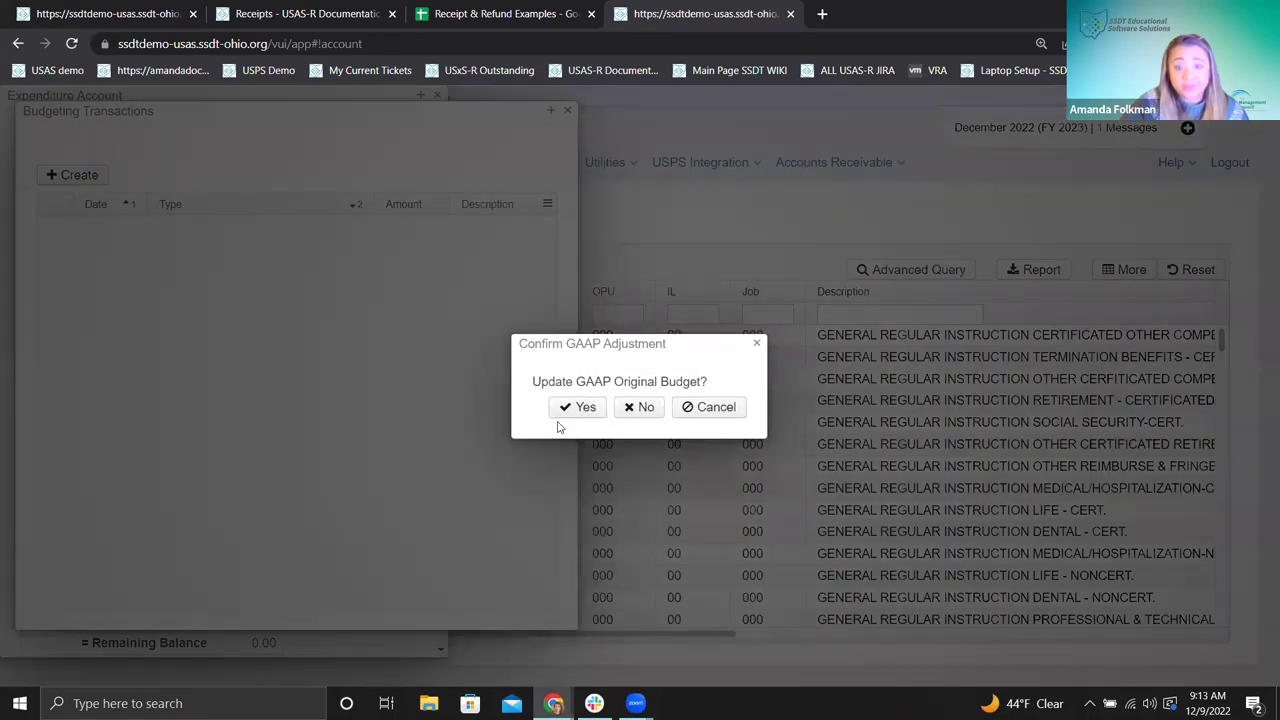
pyautogui.click(566, 410)
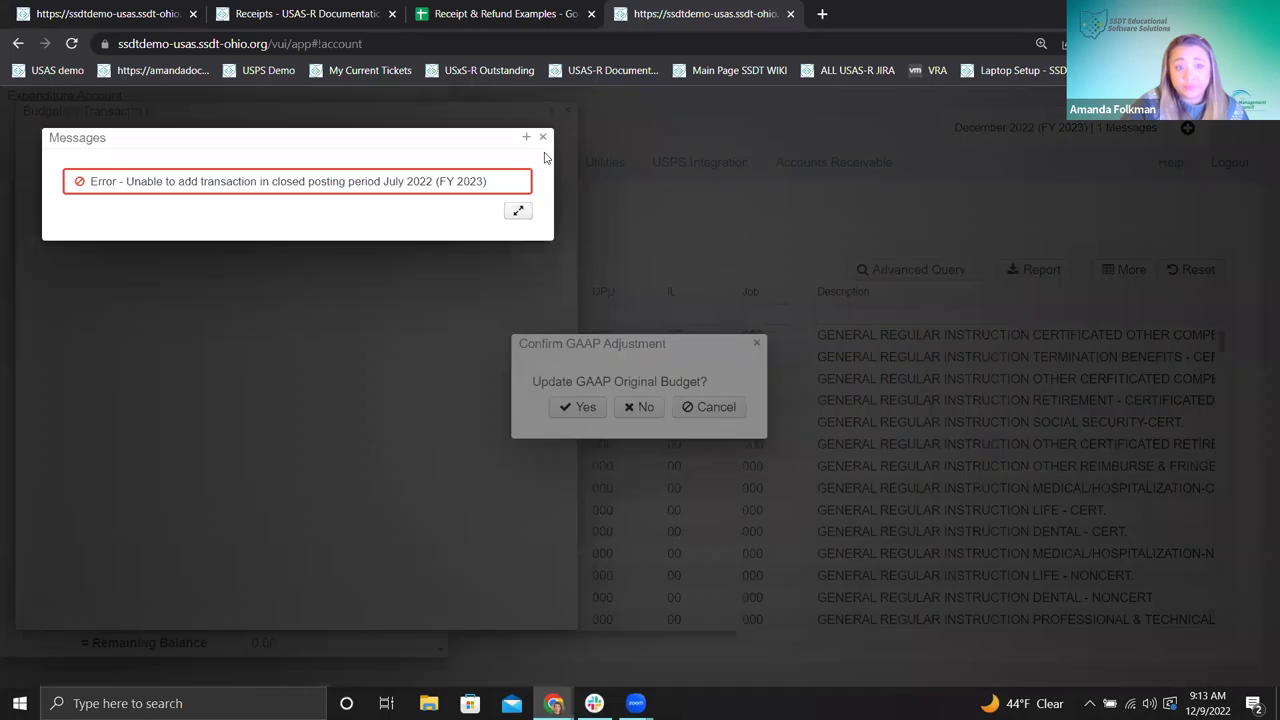
pyautogui.click(544, 137)
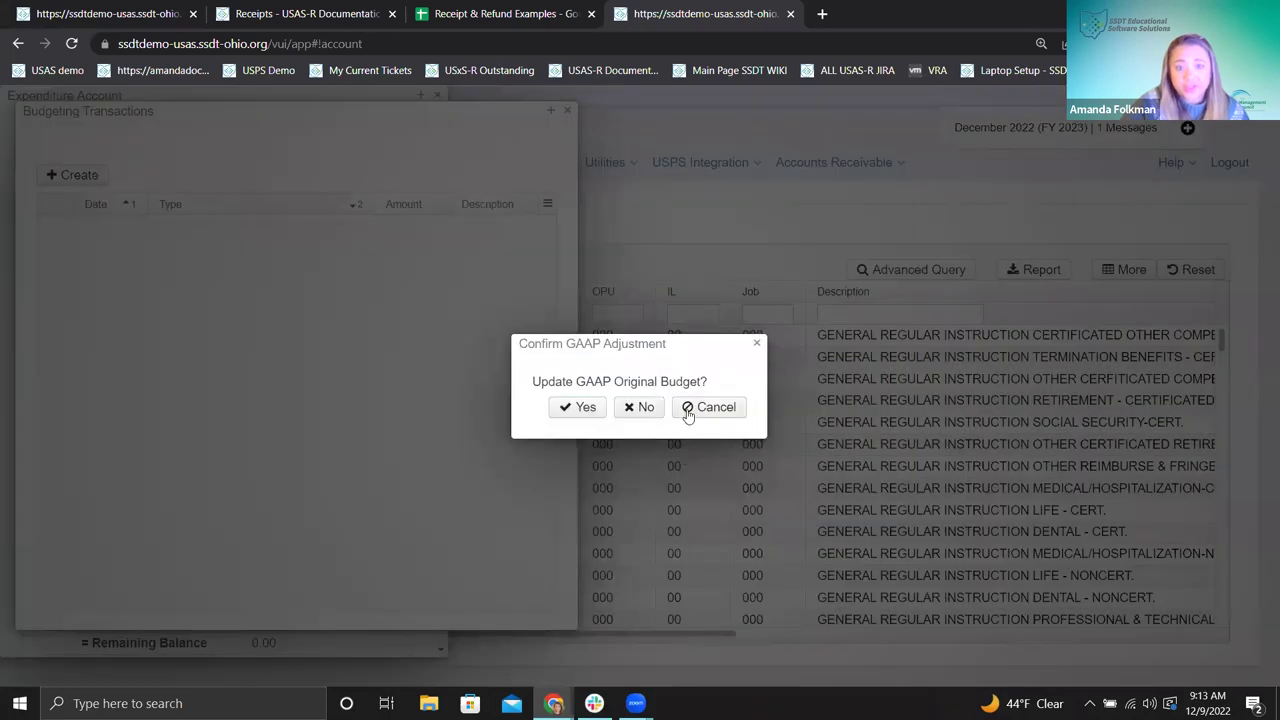
pyautogui.click(641, 408)
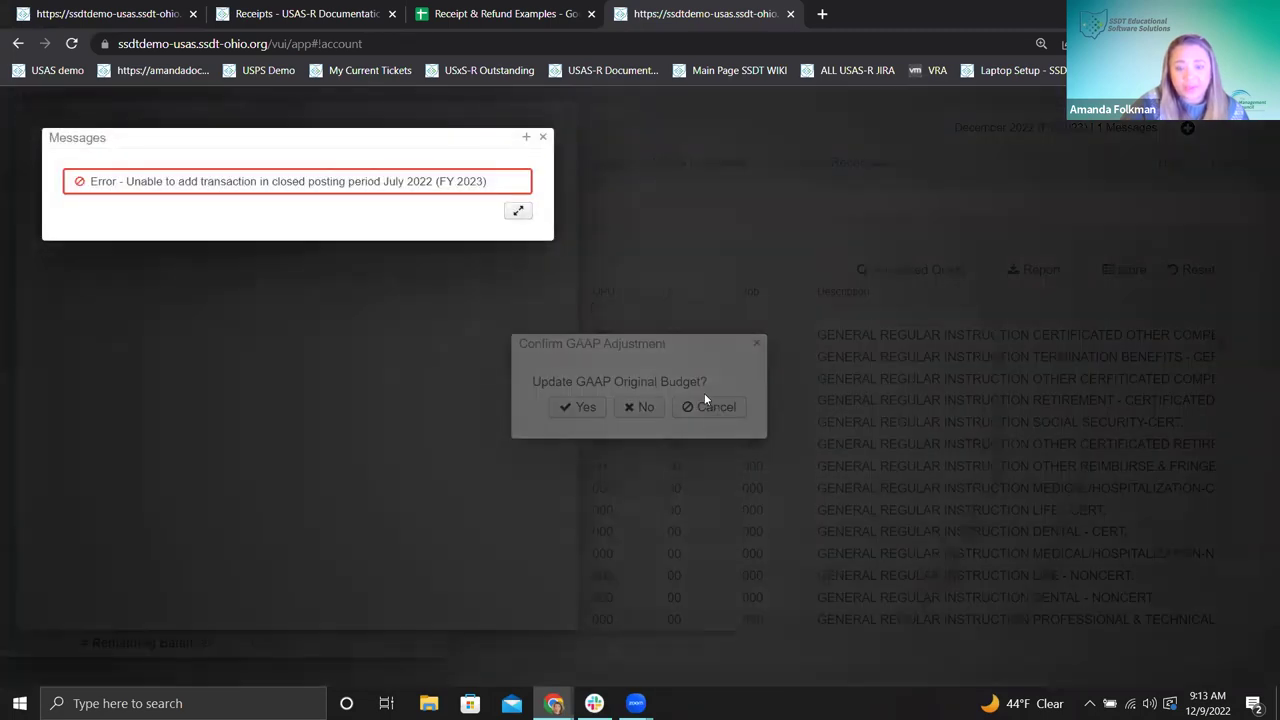
pyautogui.click(543, 137)
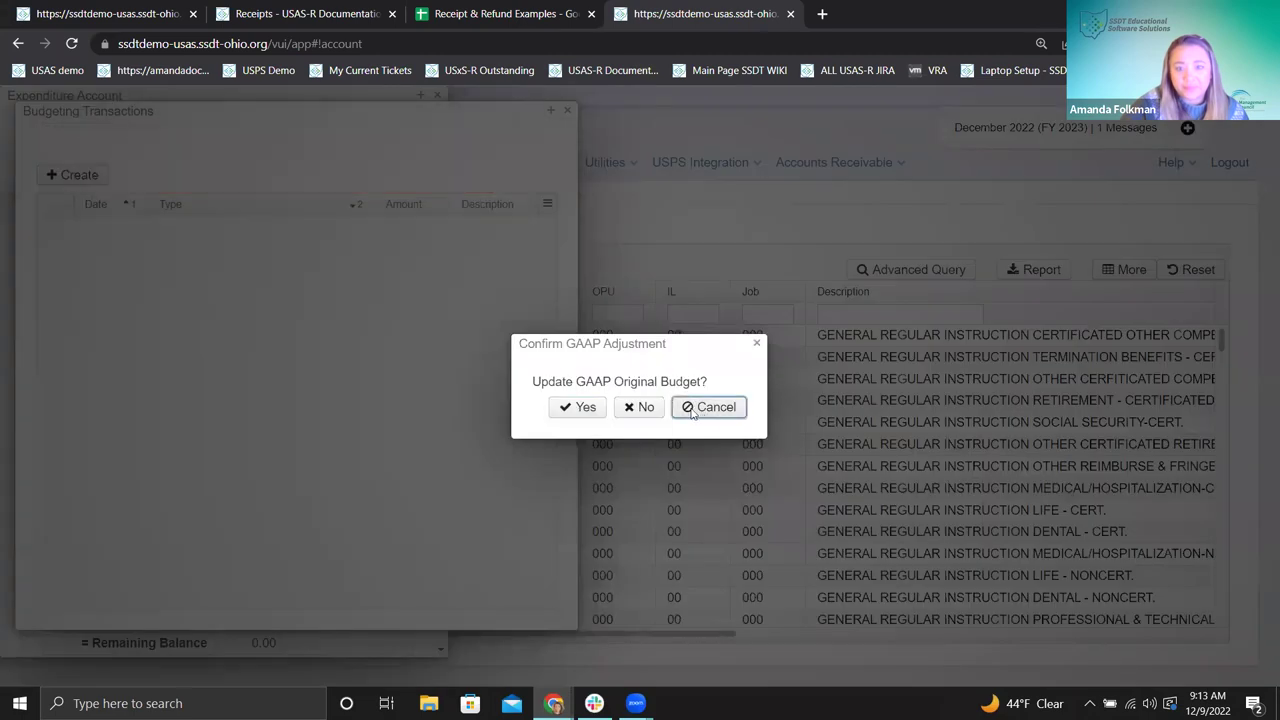
pyautogui.click(708, 407)
# - Post an Adjustment budgeting transaction dated 12/1/22 for 1,000.00 with the description "initial", and close the budgeting transactions
pyautogui.click(72, 174)
pyautogui.click(220, 269)
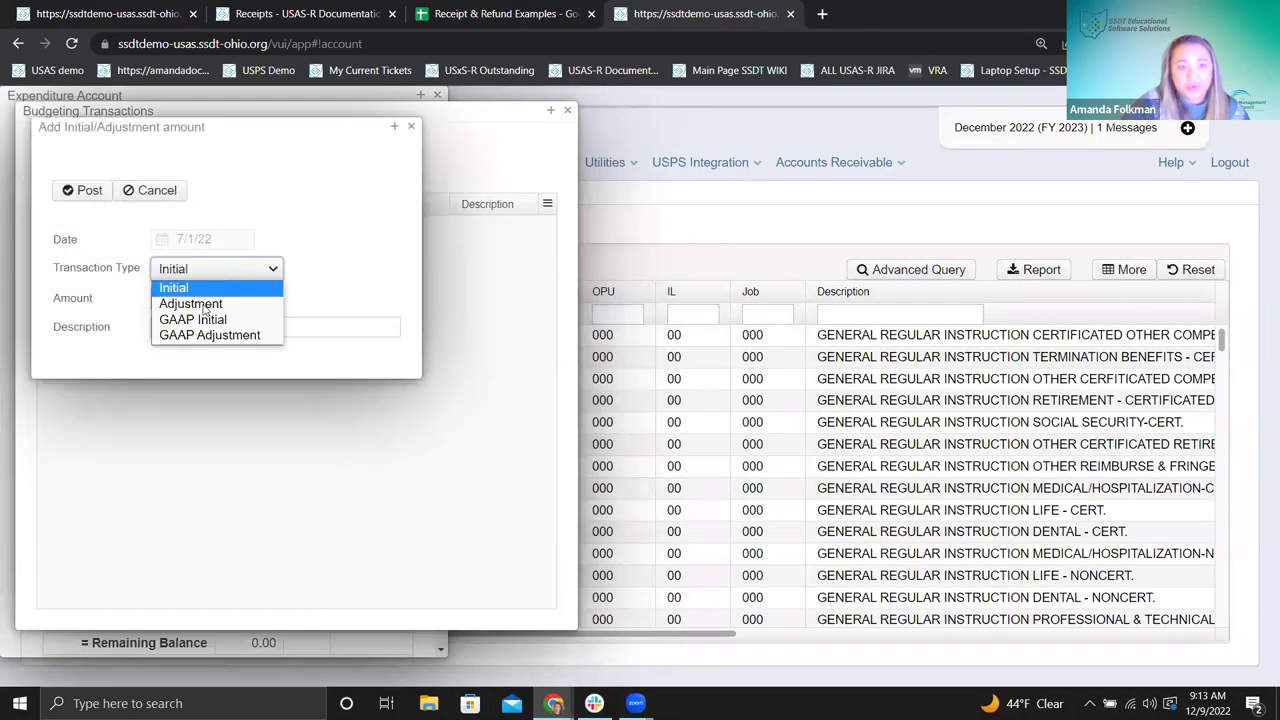
pyautogui.click(204, 304)
pyautogui.click(230, 300)
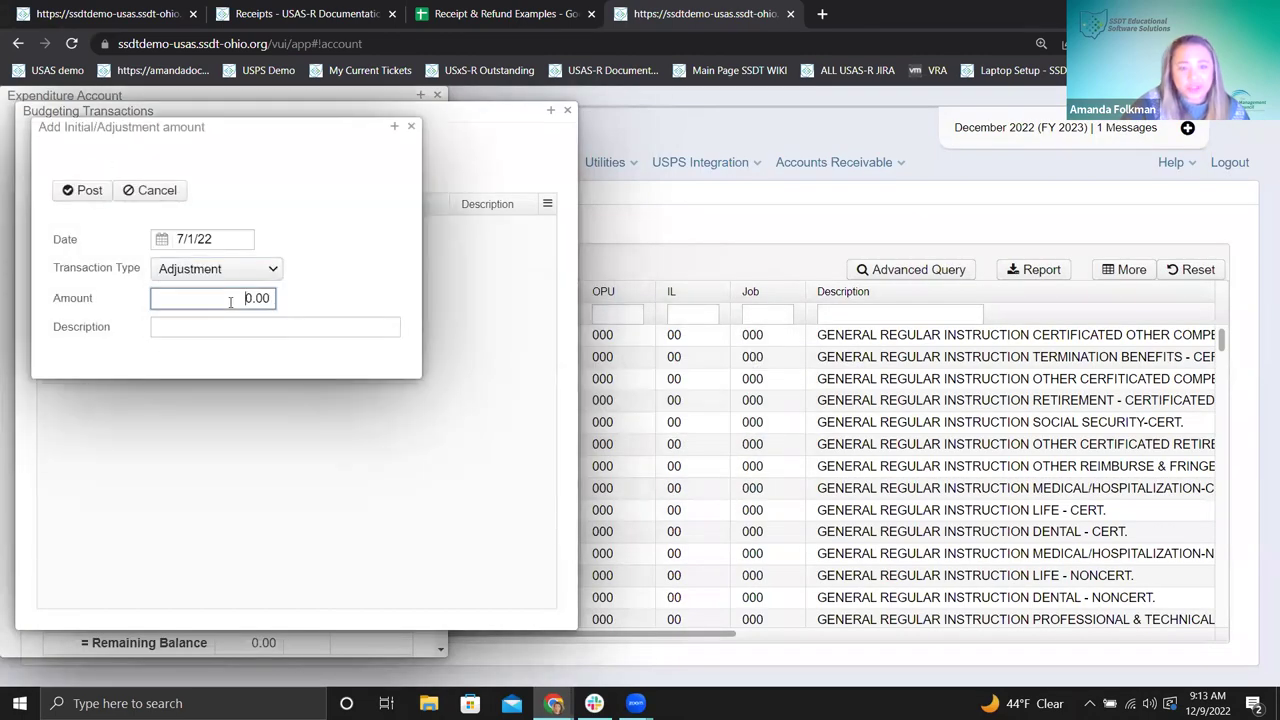
pyautogui.click(224, 243)
pyautogui.write('12')
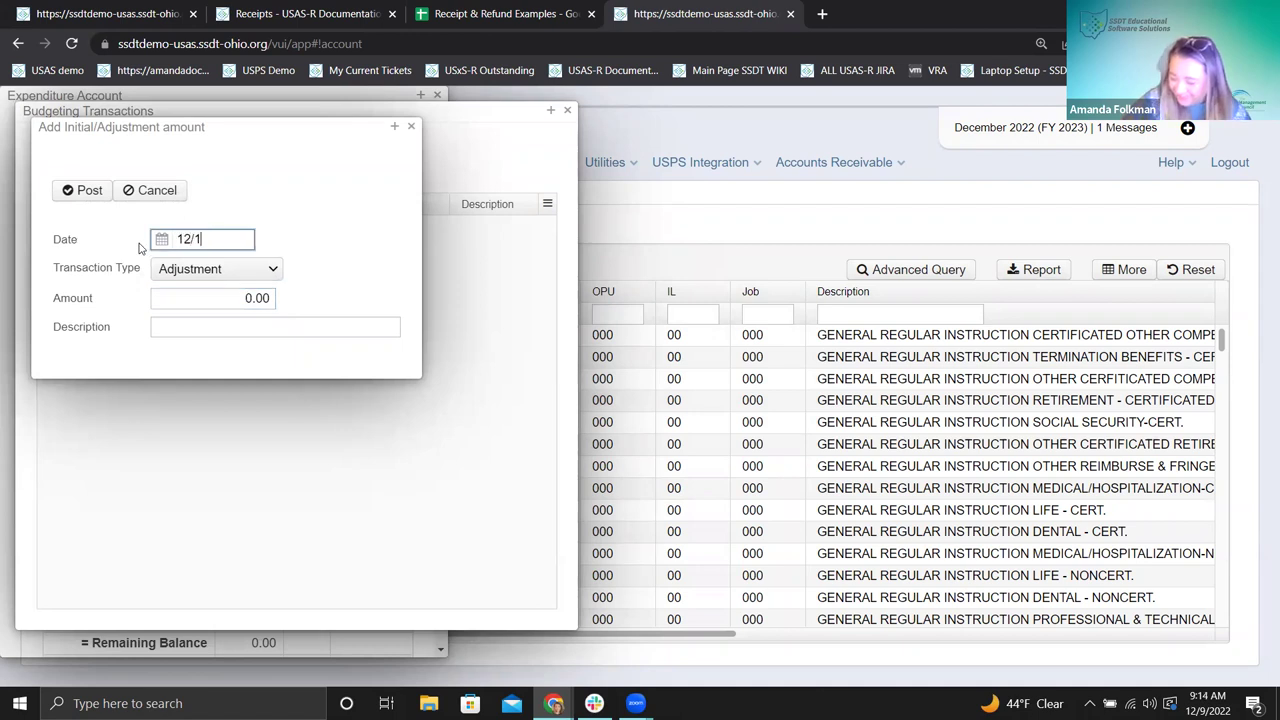
pyautogui.click(218, 272)
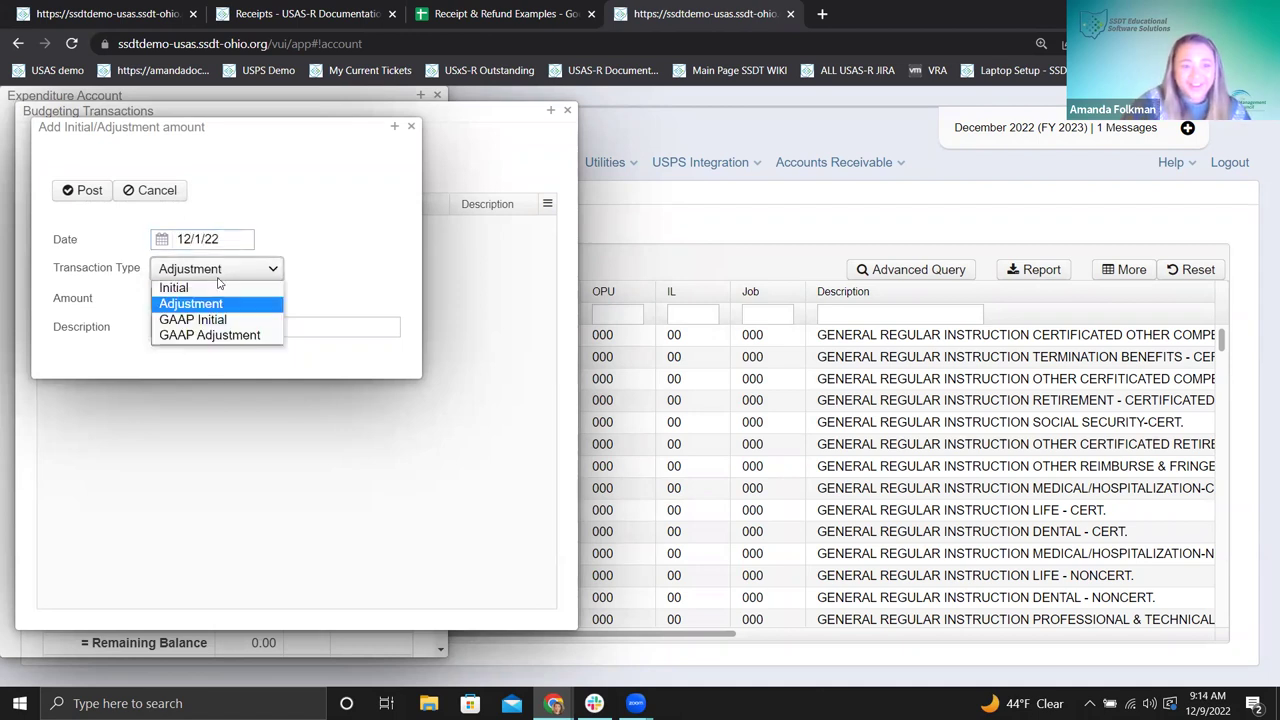
pyautogui.click(334, 262)
pyautogui.click(242, 298)
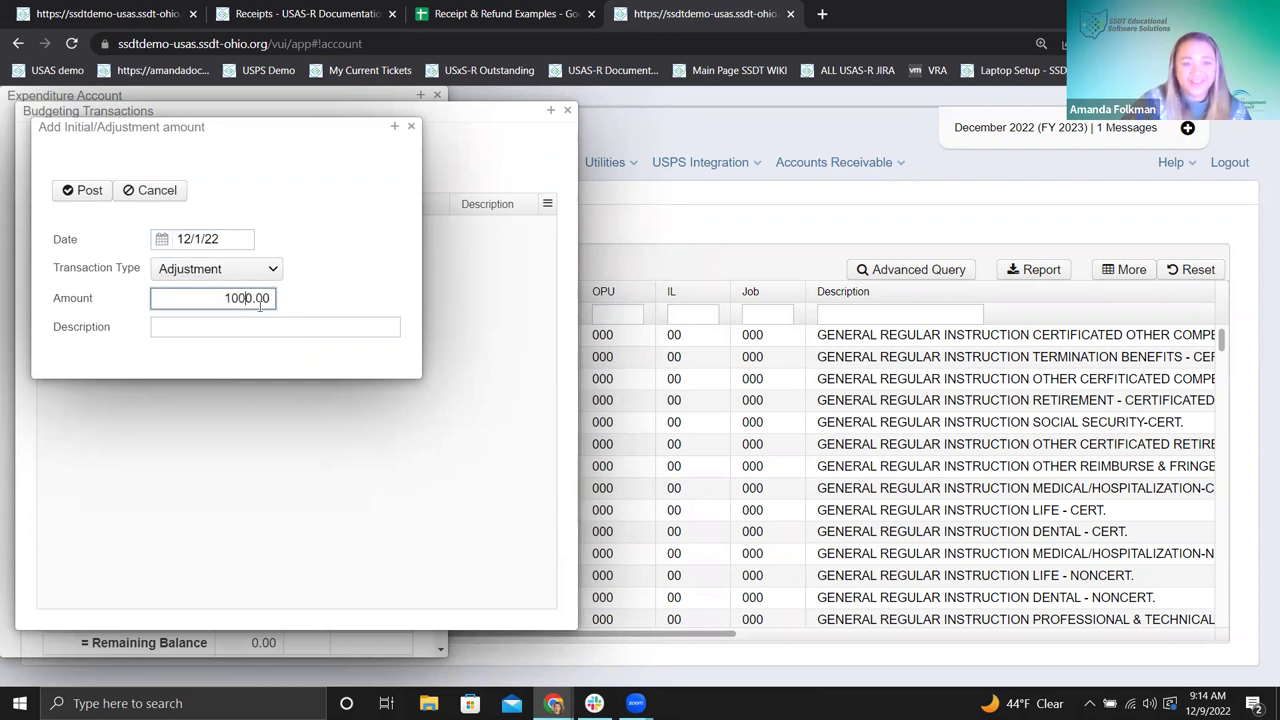
pyautogui.click(268, 326)
pyautogui.write('initial')
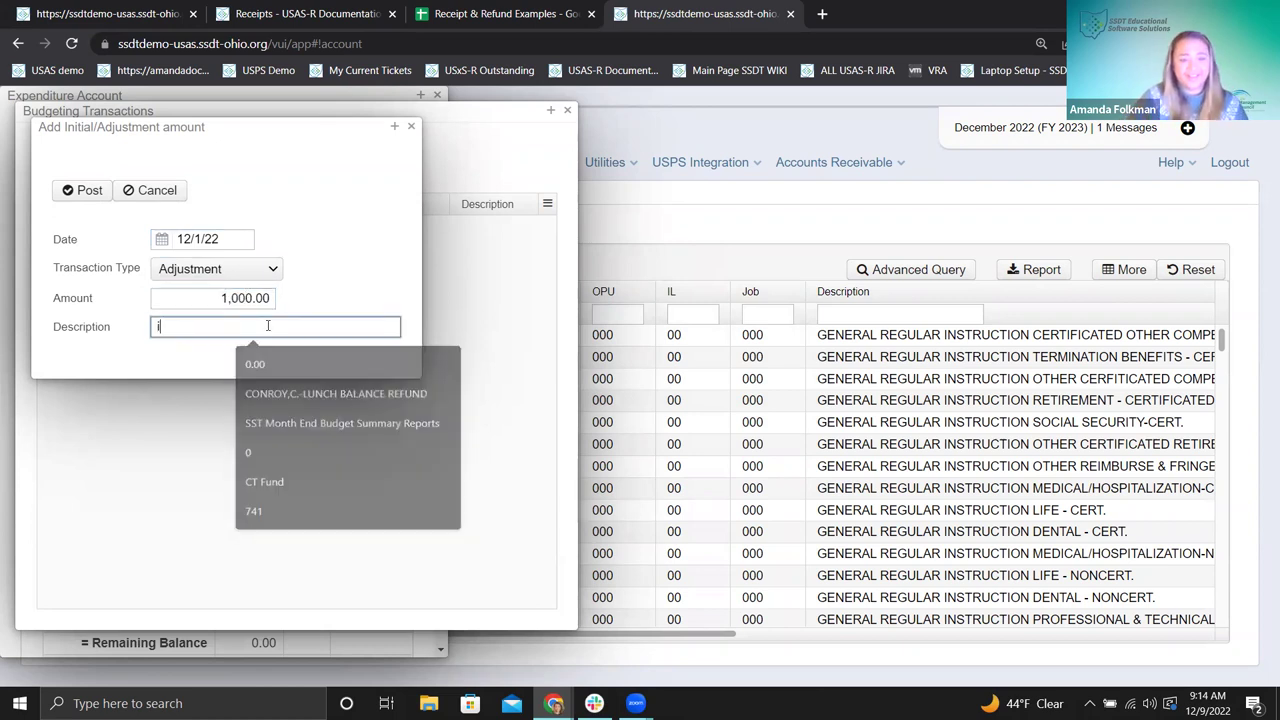
pyautogui.click(76, 192)
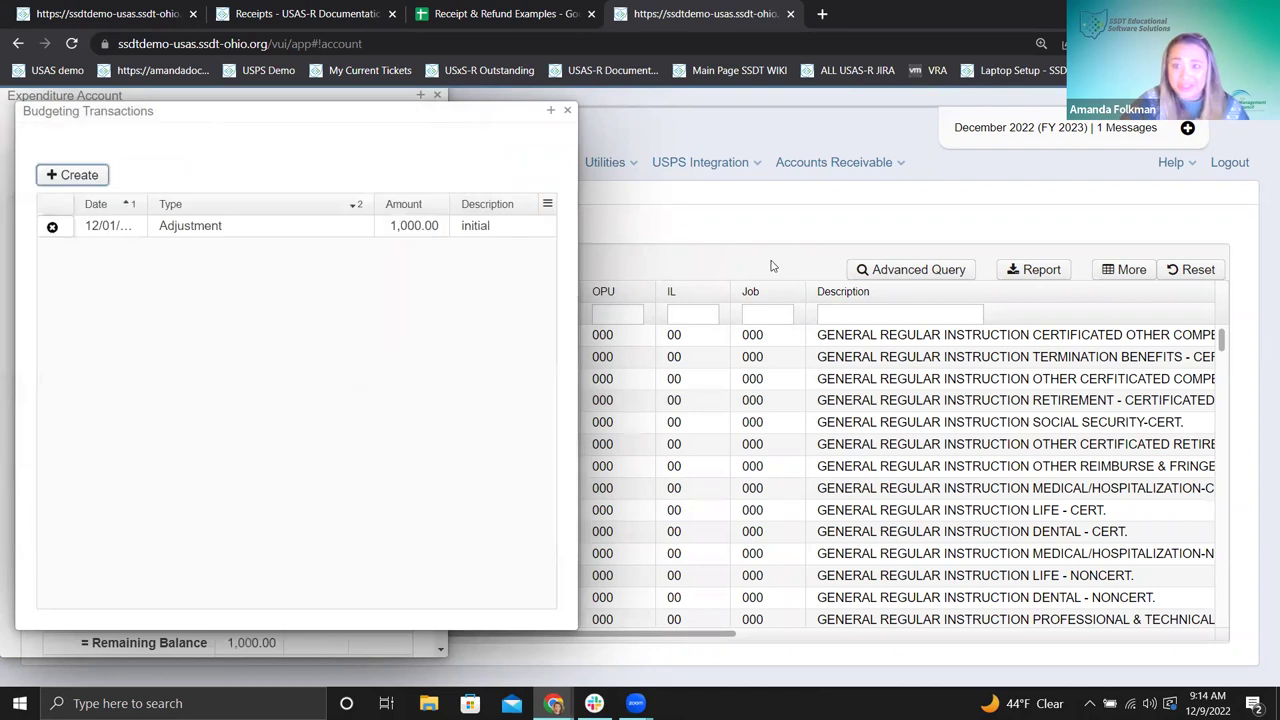
pyautogui.click(568, 112)
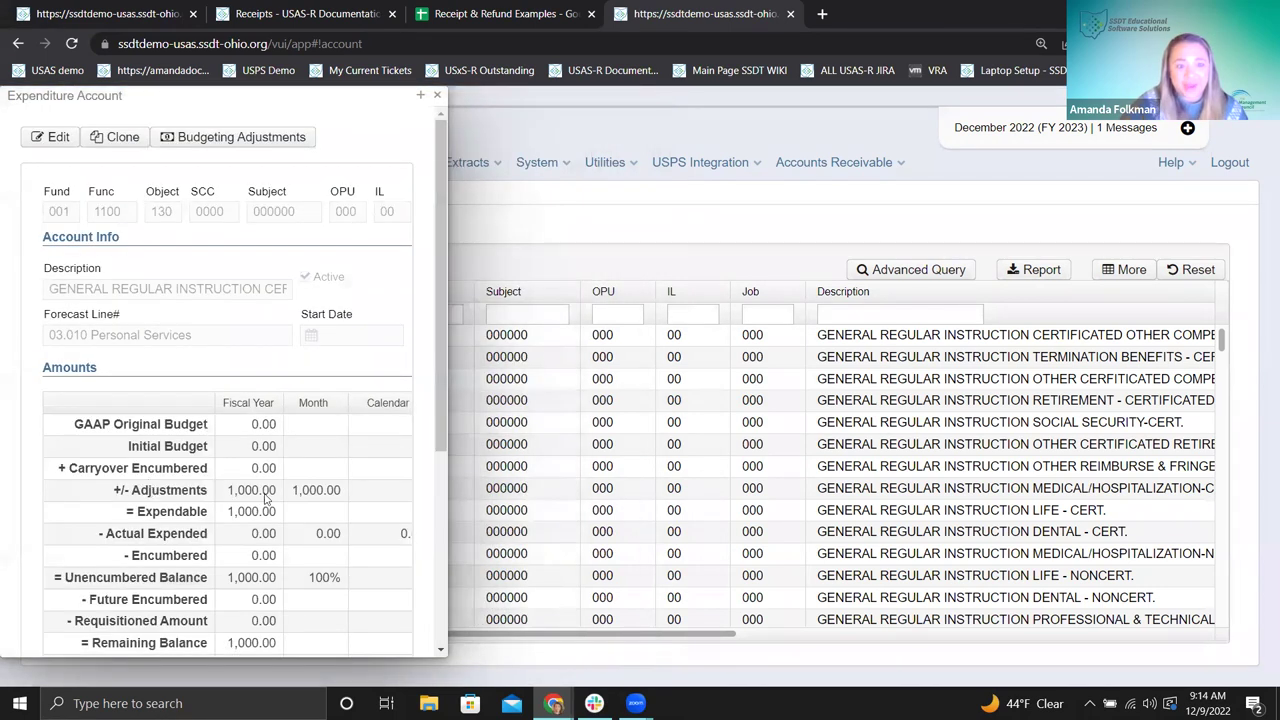
# - Review the account's fiscal-year expendable, encumbered and remaining balance amounts, and close the account
pyautogui.scroll(-1, 205, 545)
pyautogui.moveTo(229, 428); pyautogui.dragTo(285, 429)
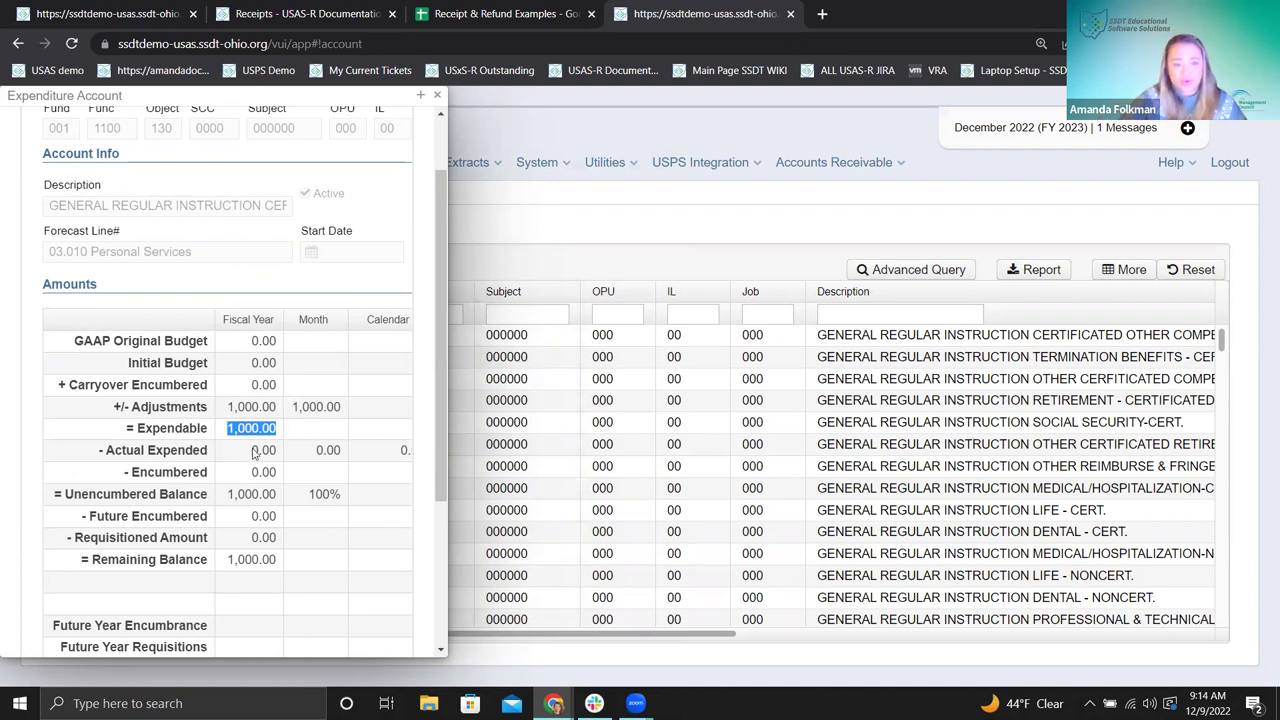
pyautogui.moveTo(250, 450); pyautogui.dragTo(284, 474)
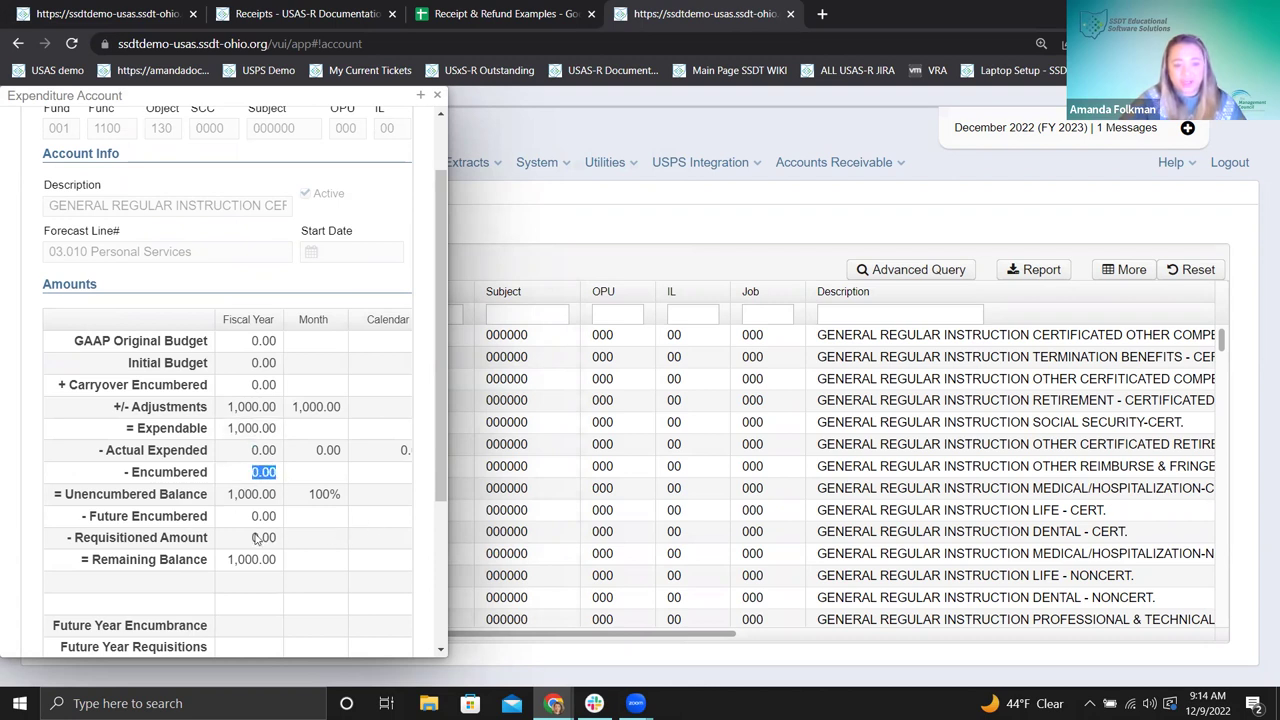
pyautogui.moveTo(230, 560); pyautogui.dragTo(282, 572)
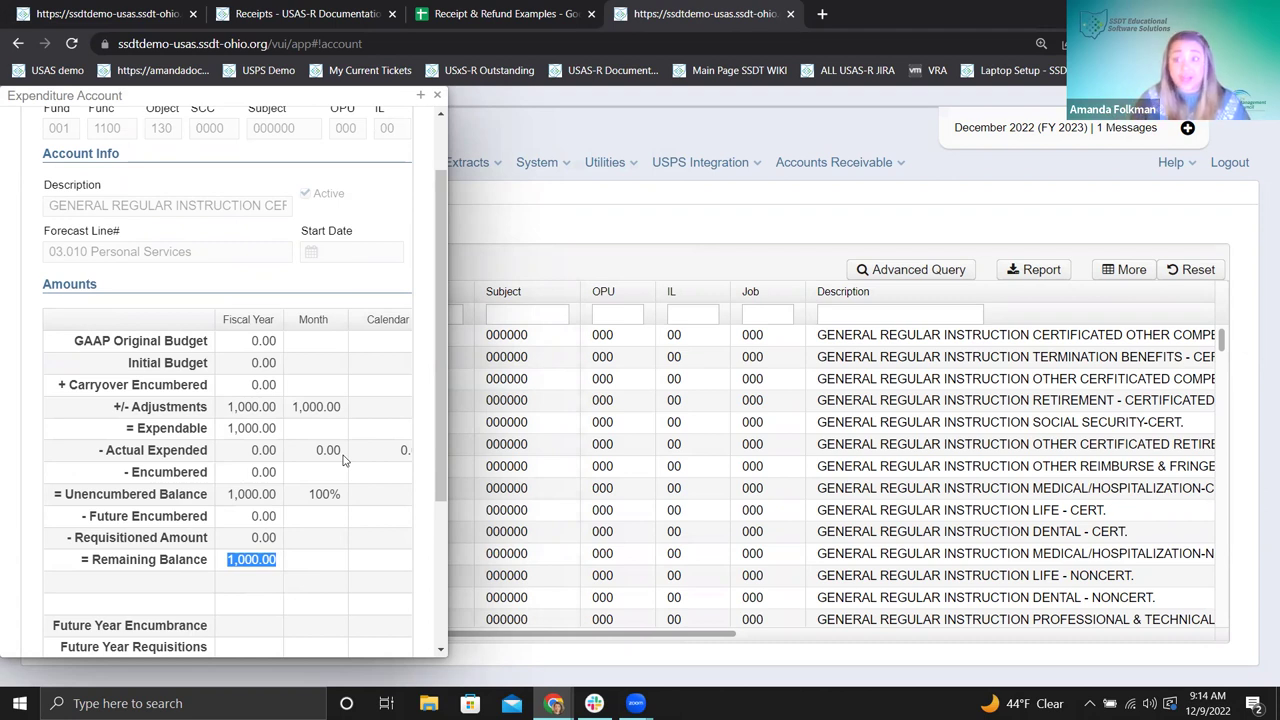
pyautogui.scroll(3, 375, 298)
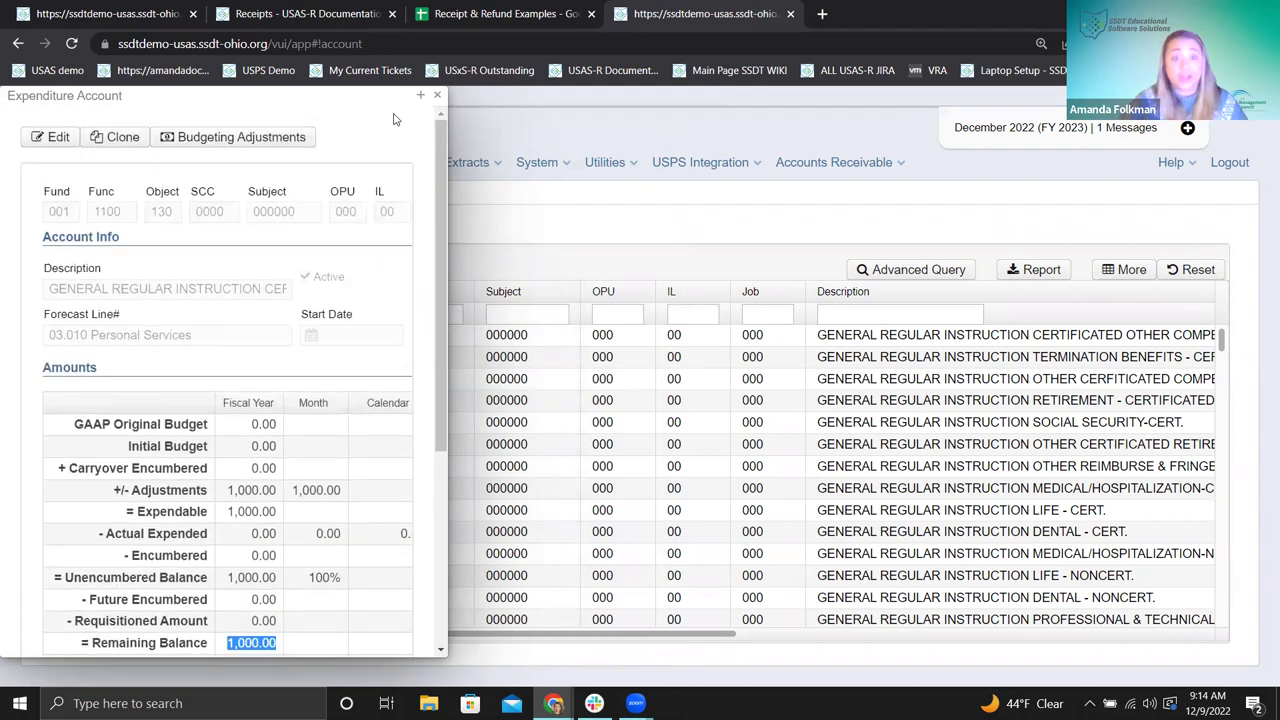
pyautogui.click(436, 95)
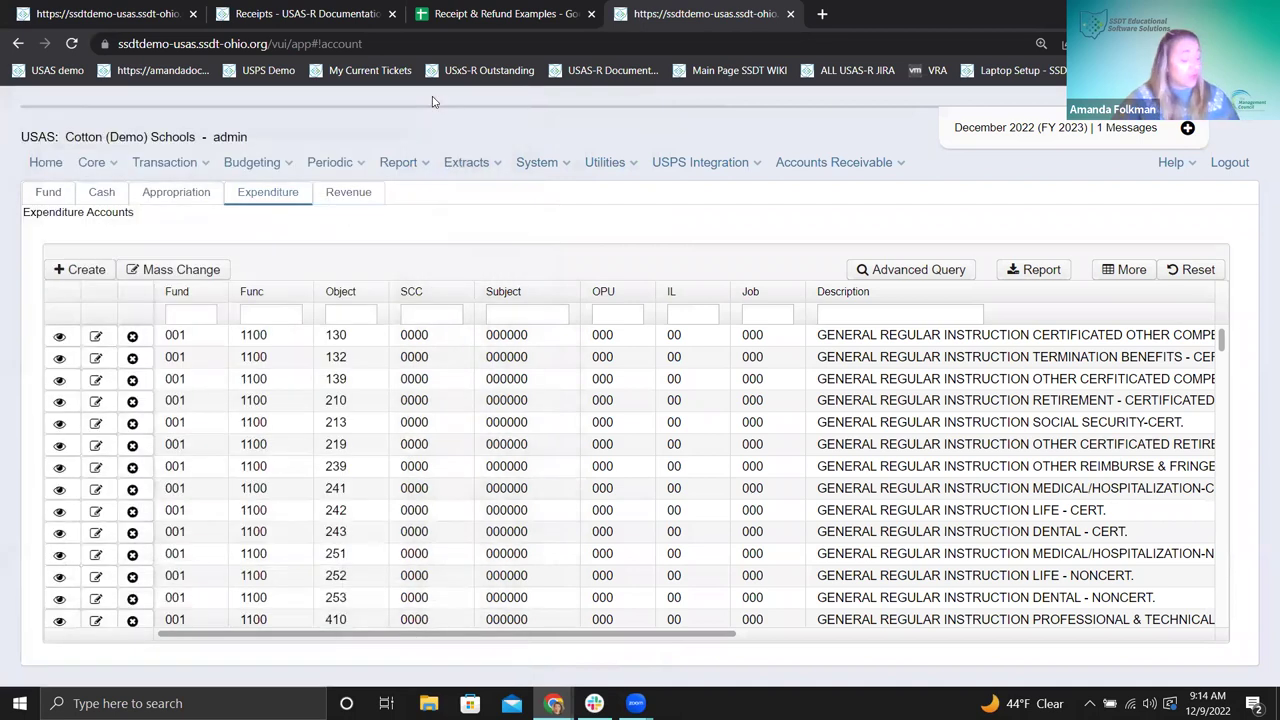
pyautogui.click(155, 162)
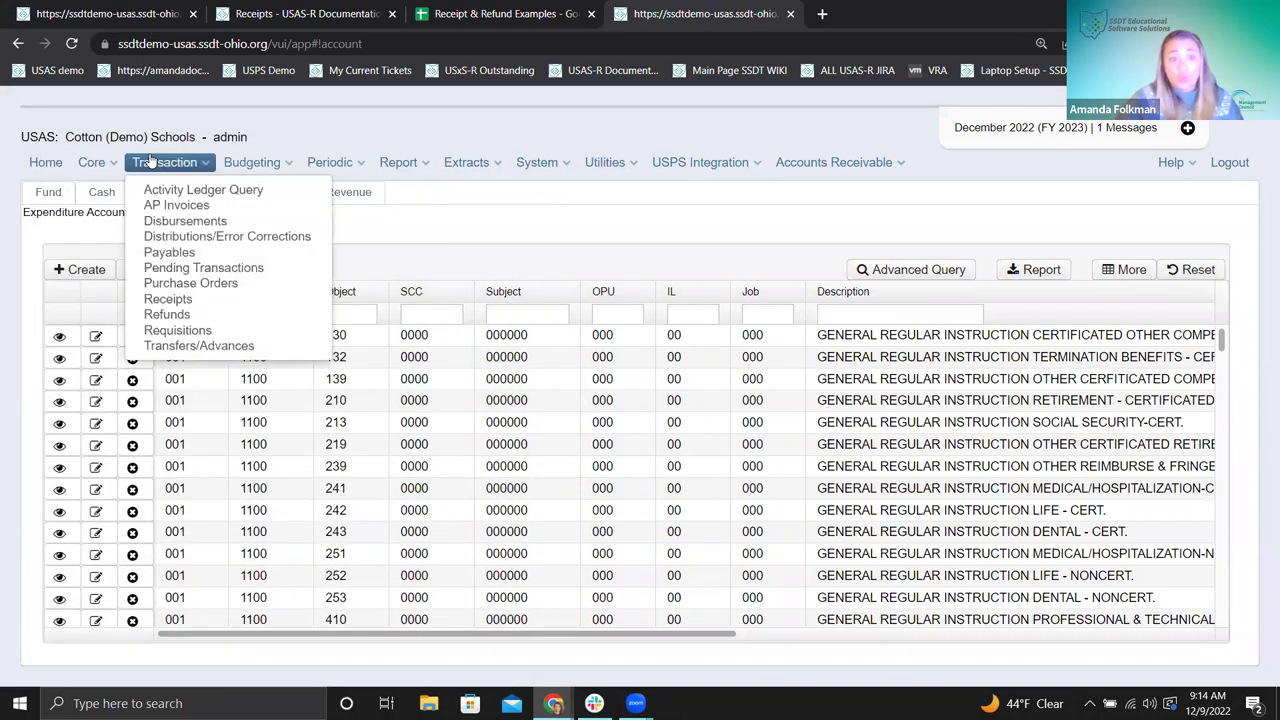
pyautogui.click(191, 284)
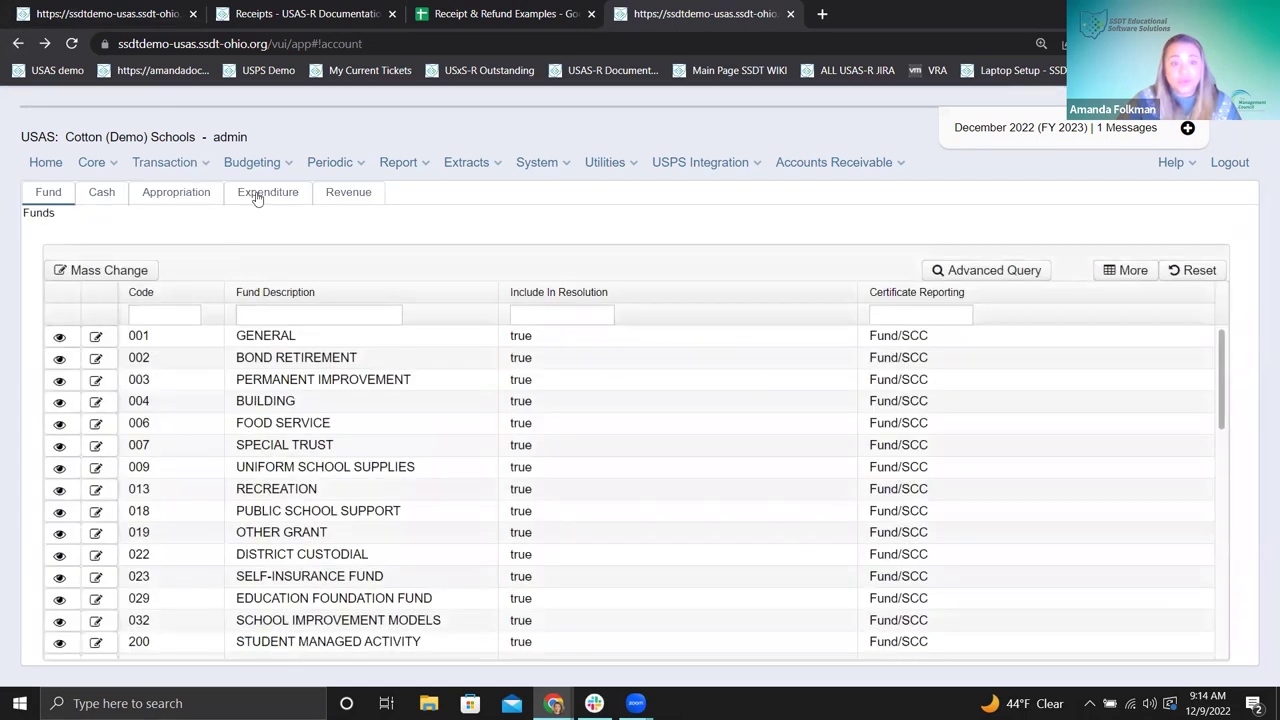
pyautogui.click(258, 195)
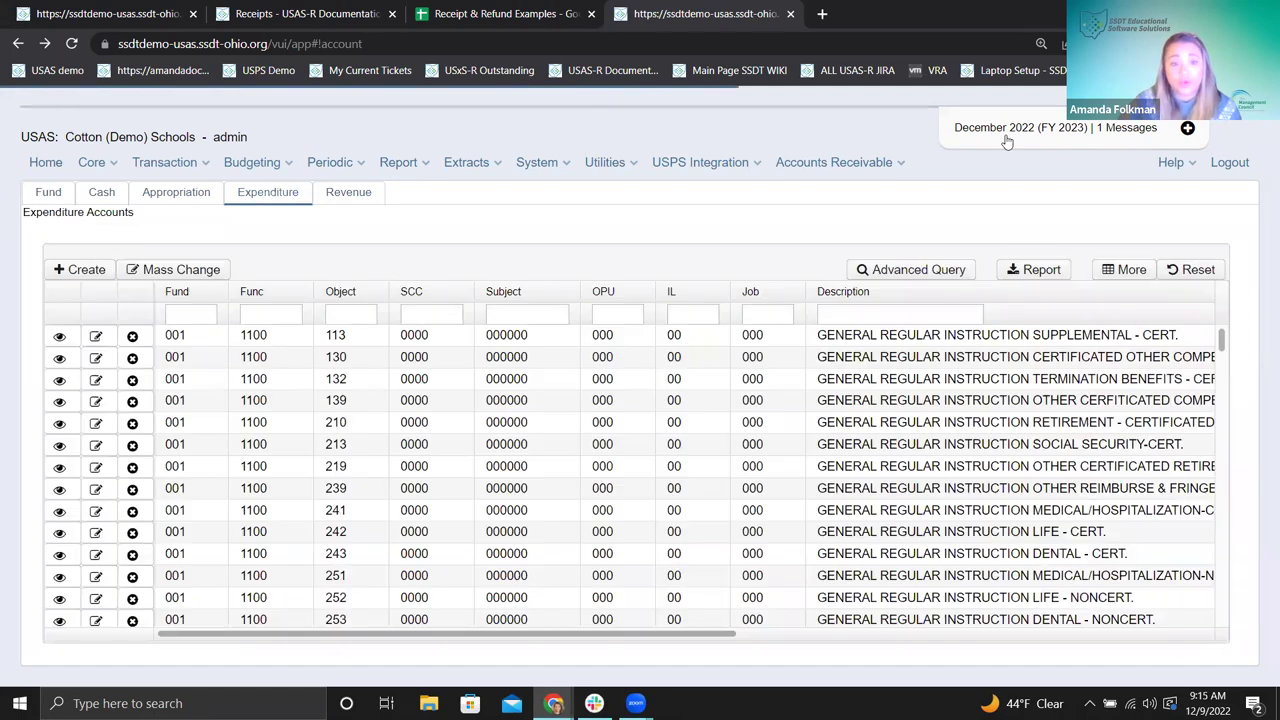
pyautogui.moveTo(683, 637); pyautogui.dragTo(828, 637)
pyautogui.click(1042, 313)
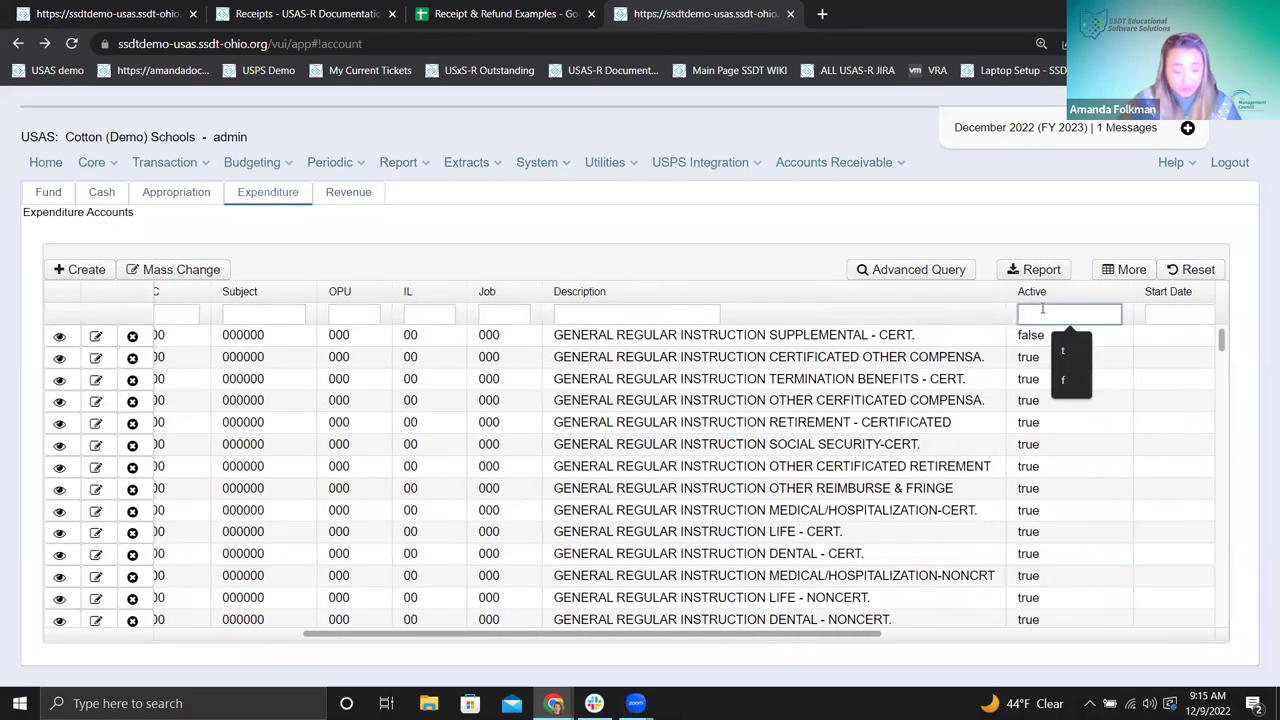
pyautogui.write('t')
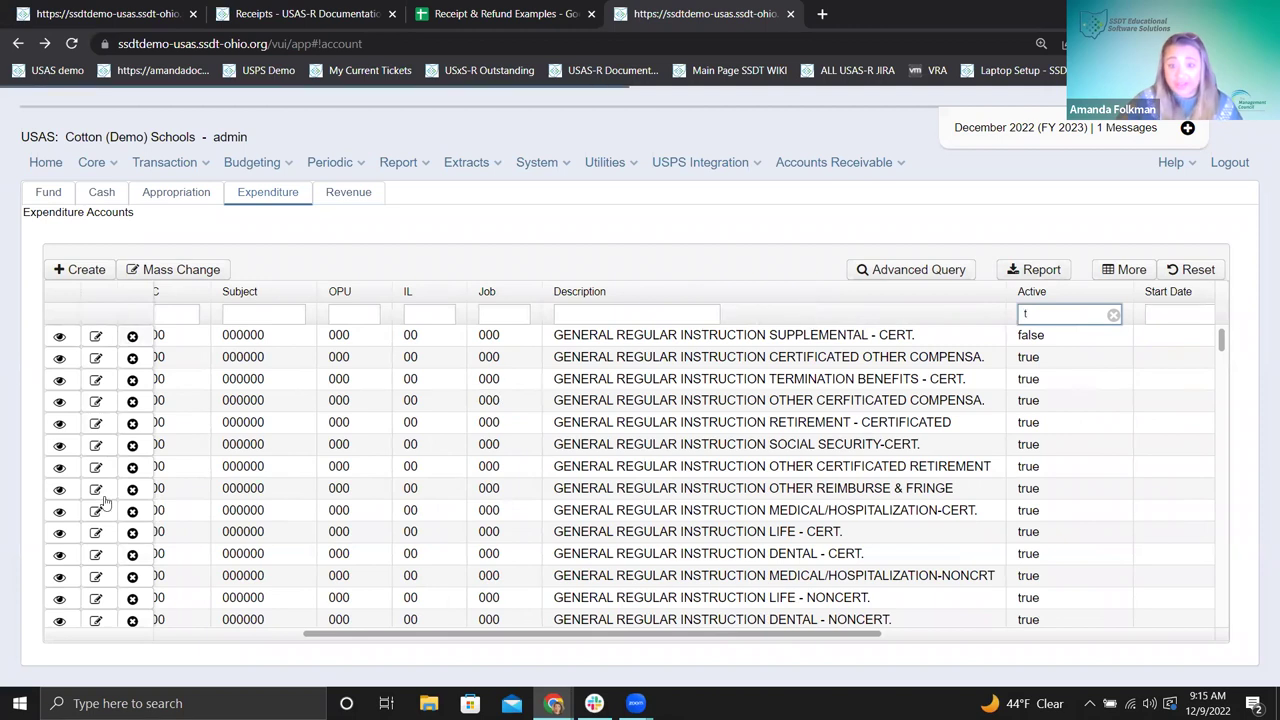
pyautogui.moveTo(472, 635); pyautogui.dragTo(166, 607)
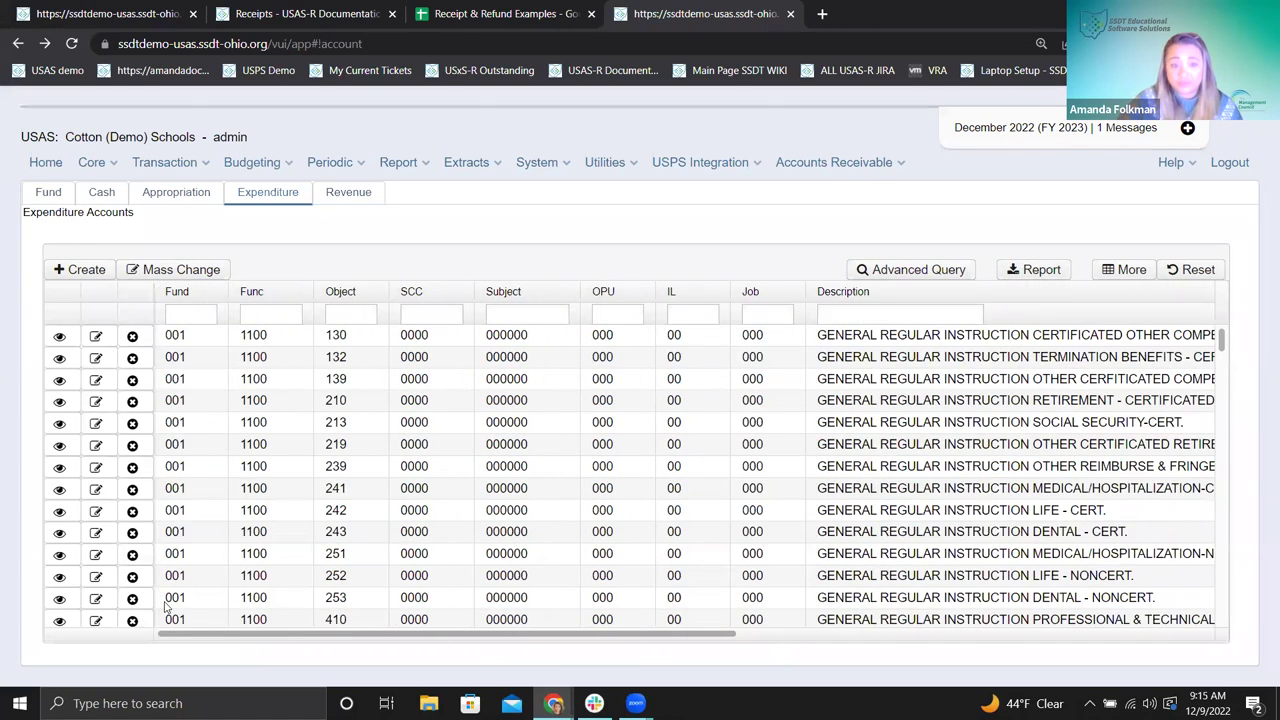
pyautogui.click(58, 338)
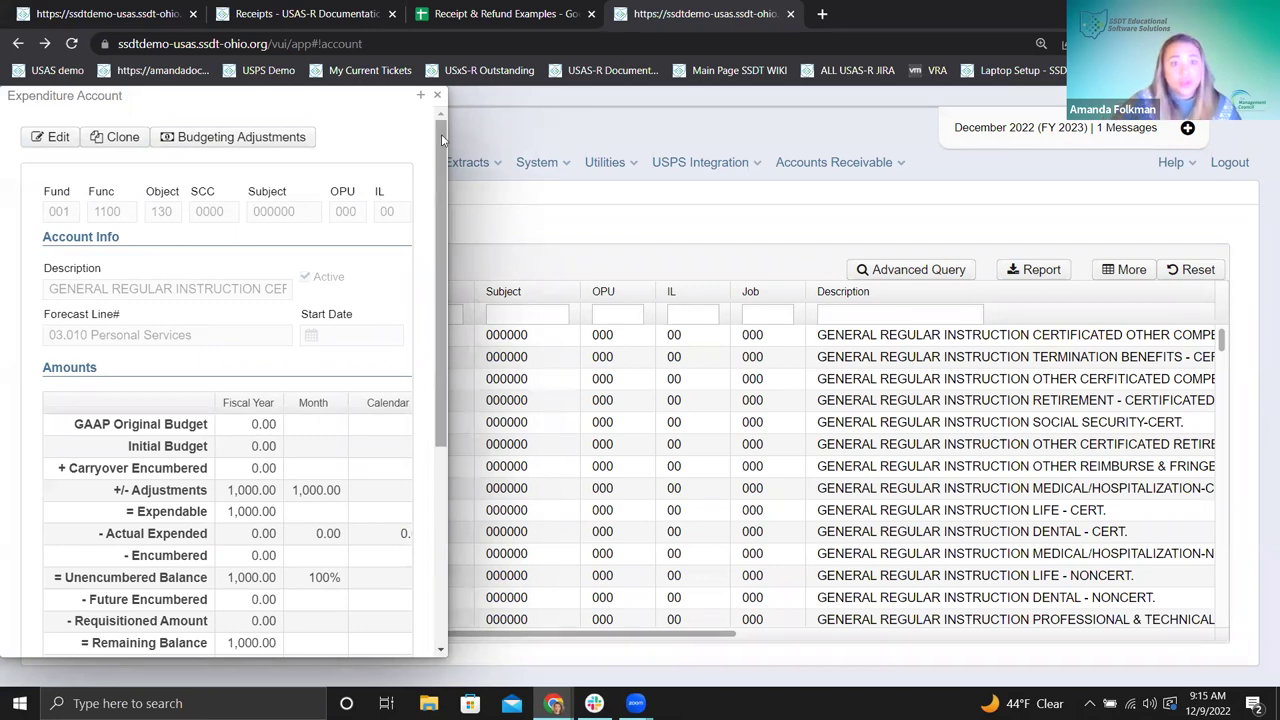
pyautogui.click(437, 95)
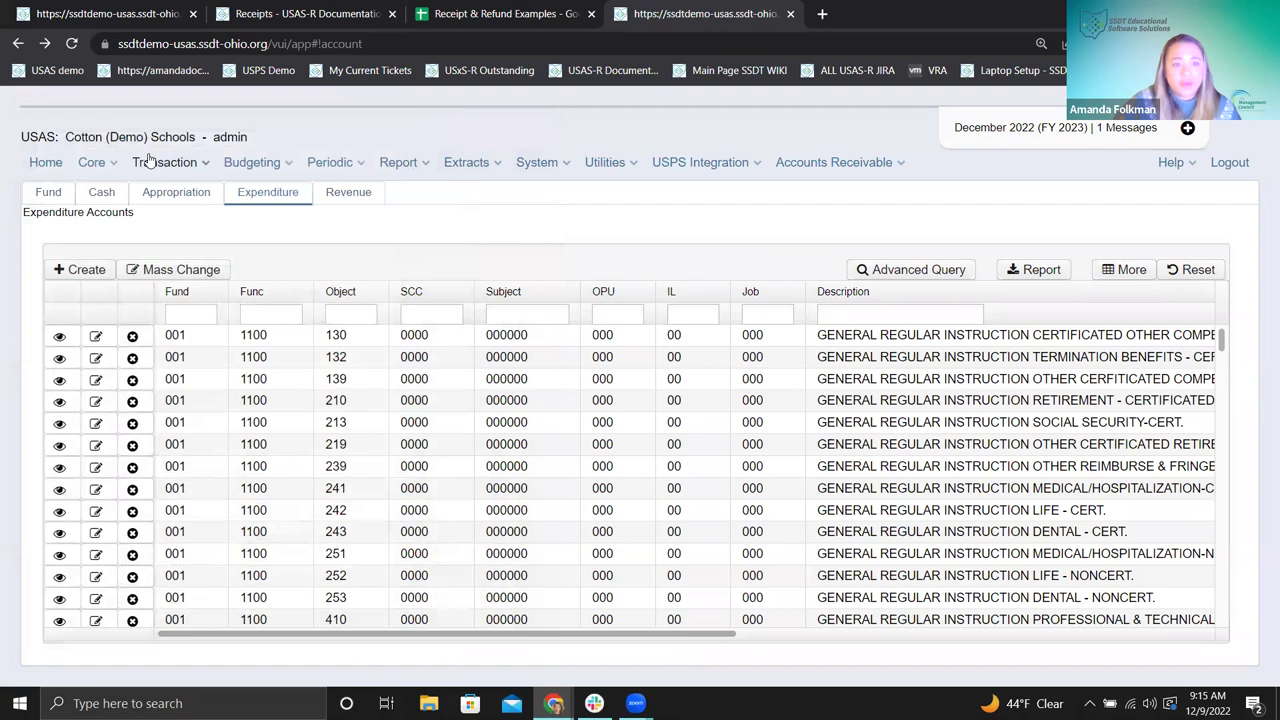
# - Create a new purchase order with Scholastic Magazine as the vendor
pyautogui.click(150, 162)
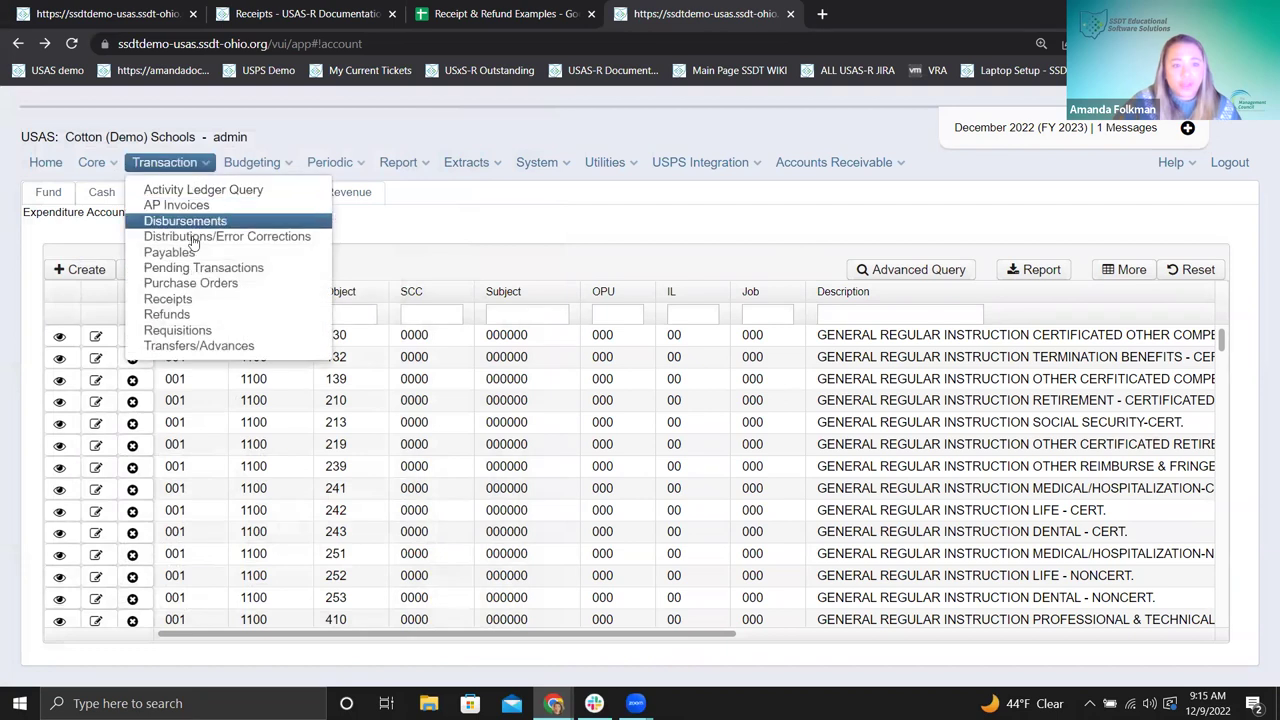
pyautogui.click(207, 287)
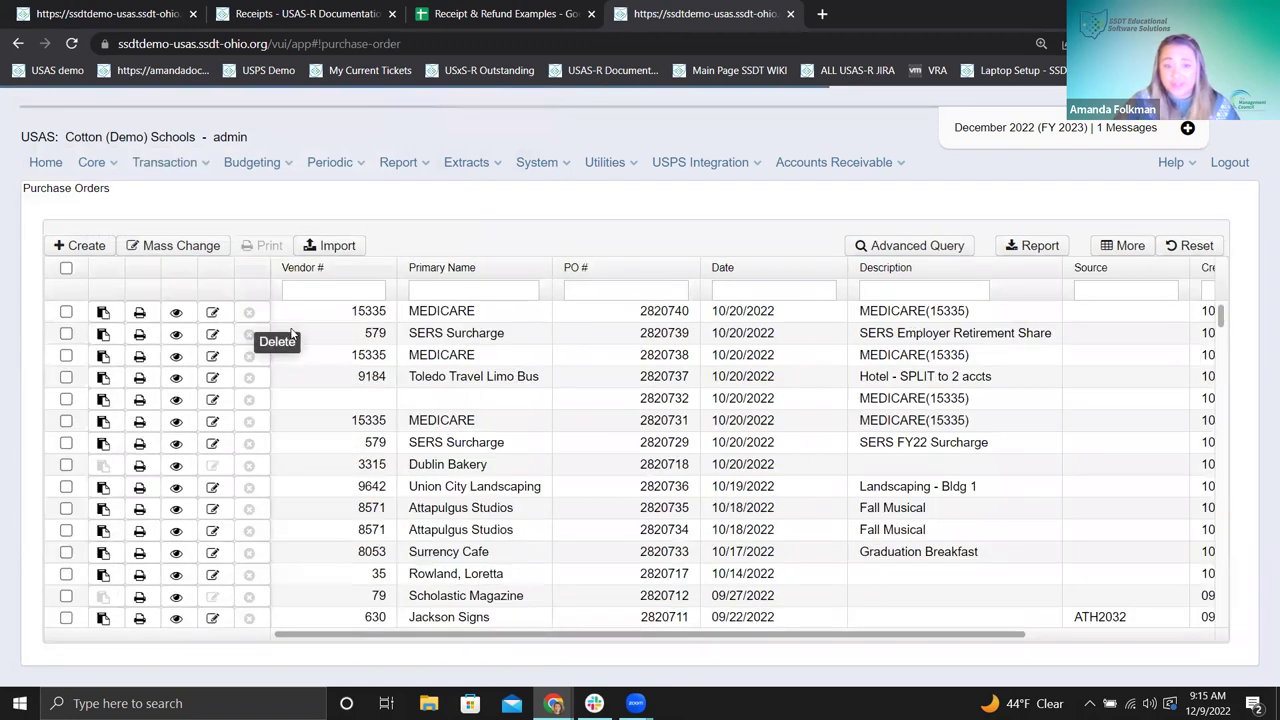
pyautogui.click(80, 246)
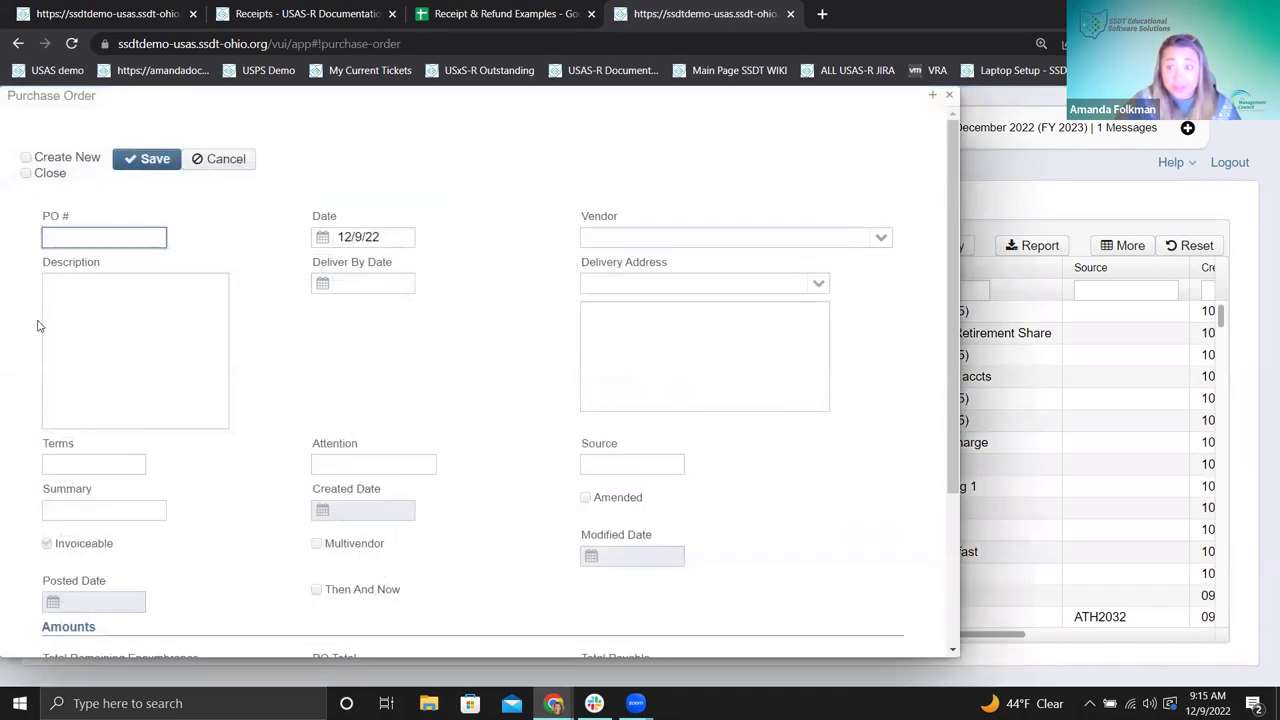
pyautogui.click(884, 238)
pyautogui.click(884, 238)
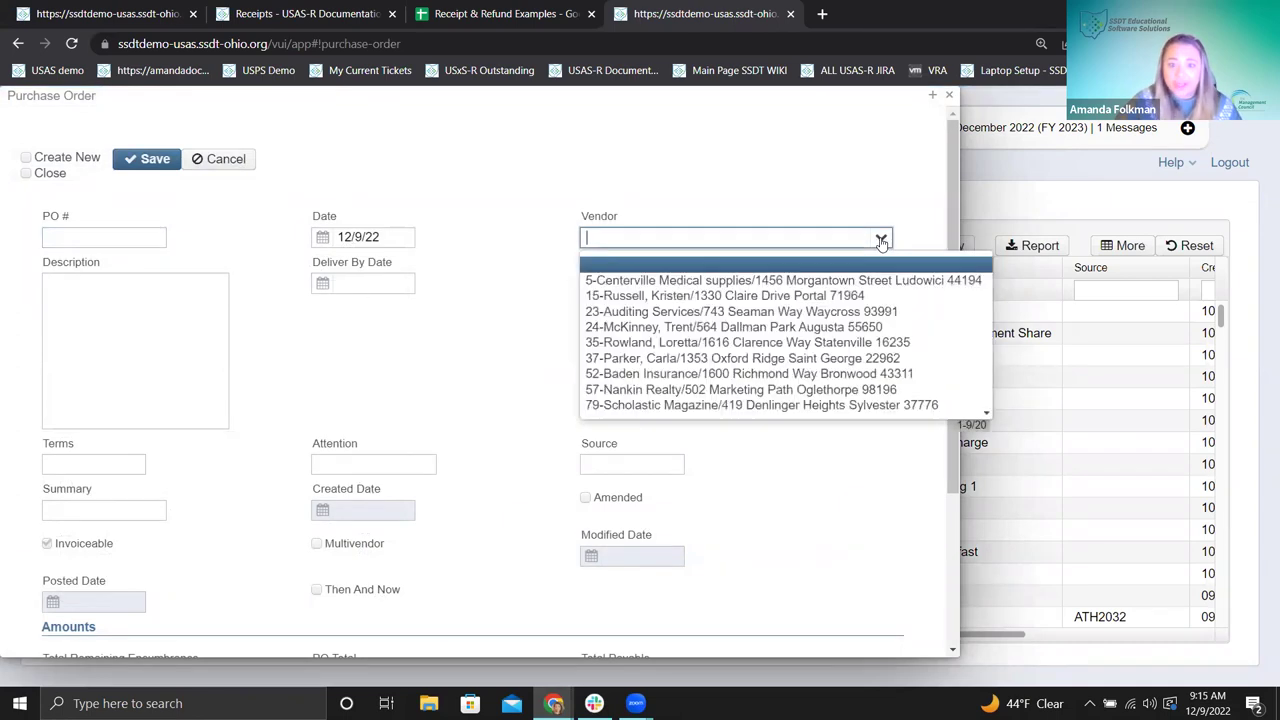
pyautogui.click(730, 406)
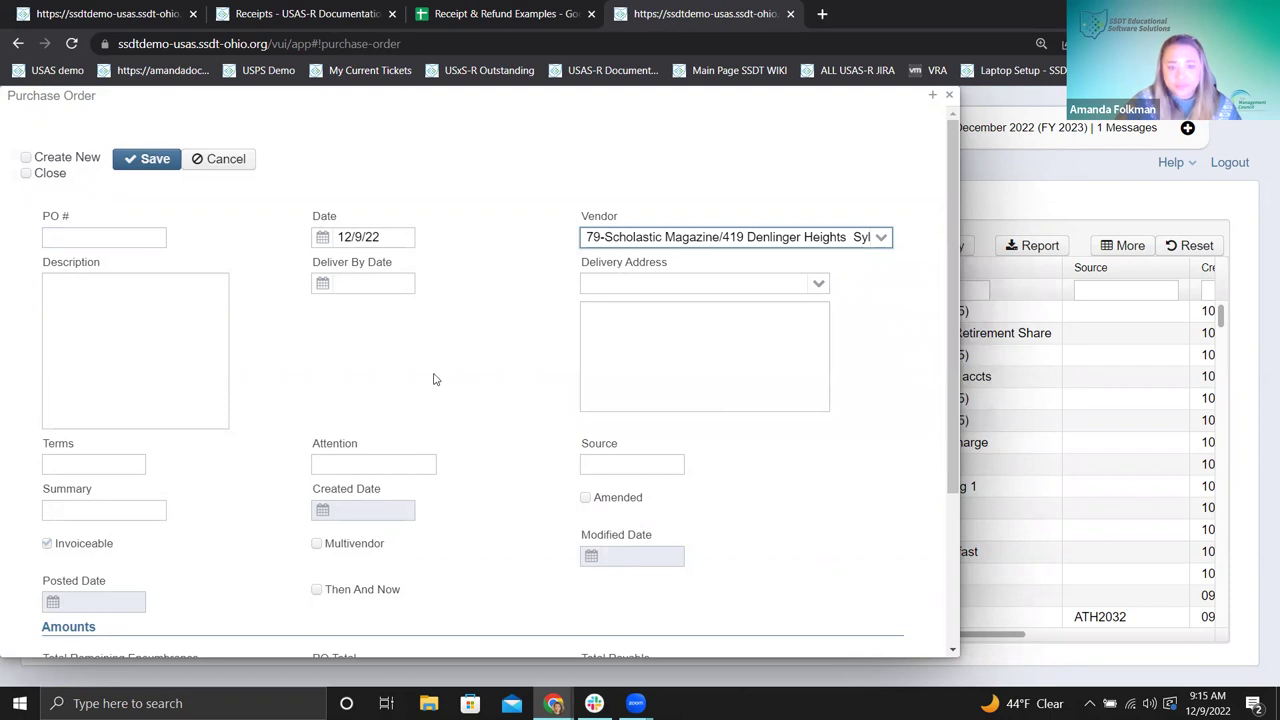
# - Add a purchase order item with quantity 1, description "textbooks" and unit price 1,000
pyautogui.scroll(-3, 220, 549)
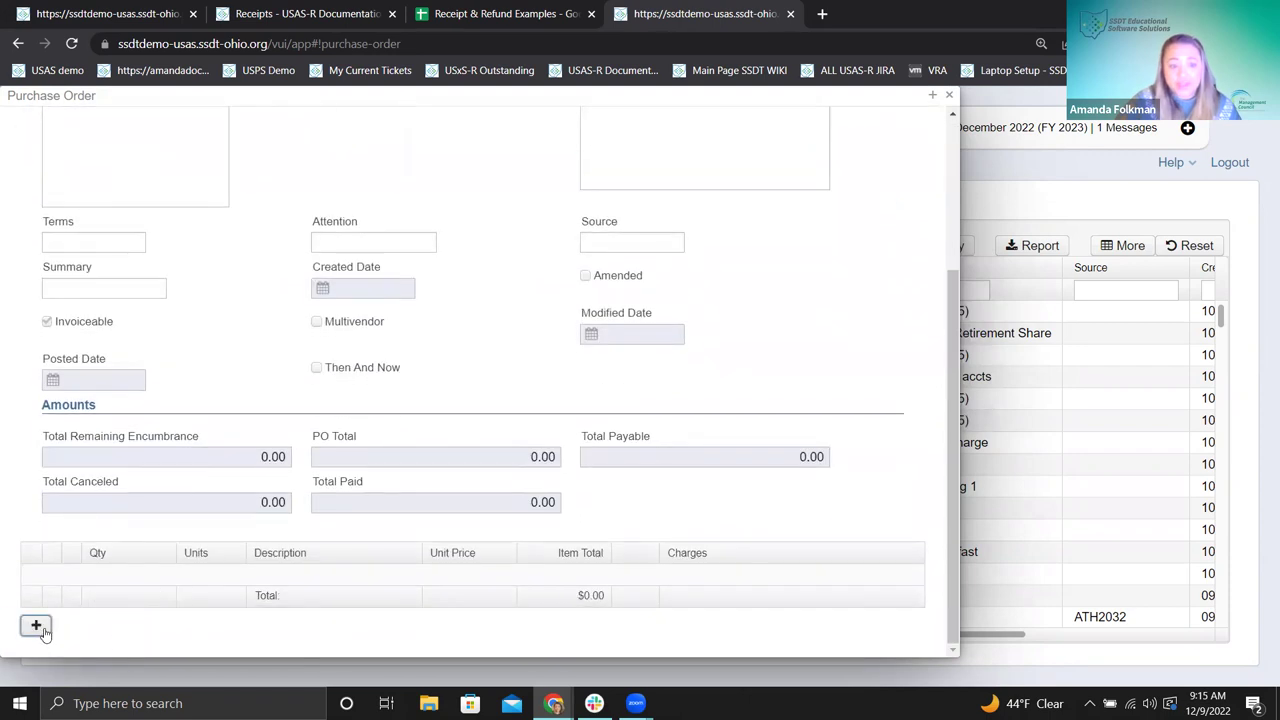
pyautogui.click(36, 626)
pyautogui.write('1')
pyautogui.press('Tab')
pyautogui.press('Tab')
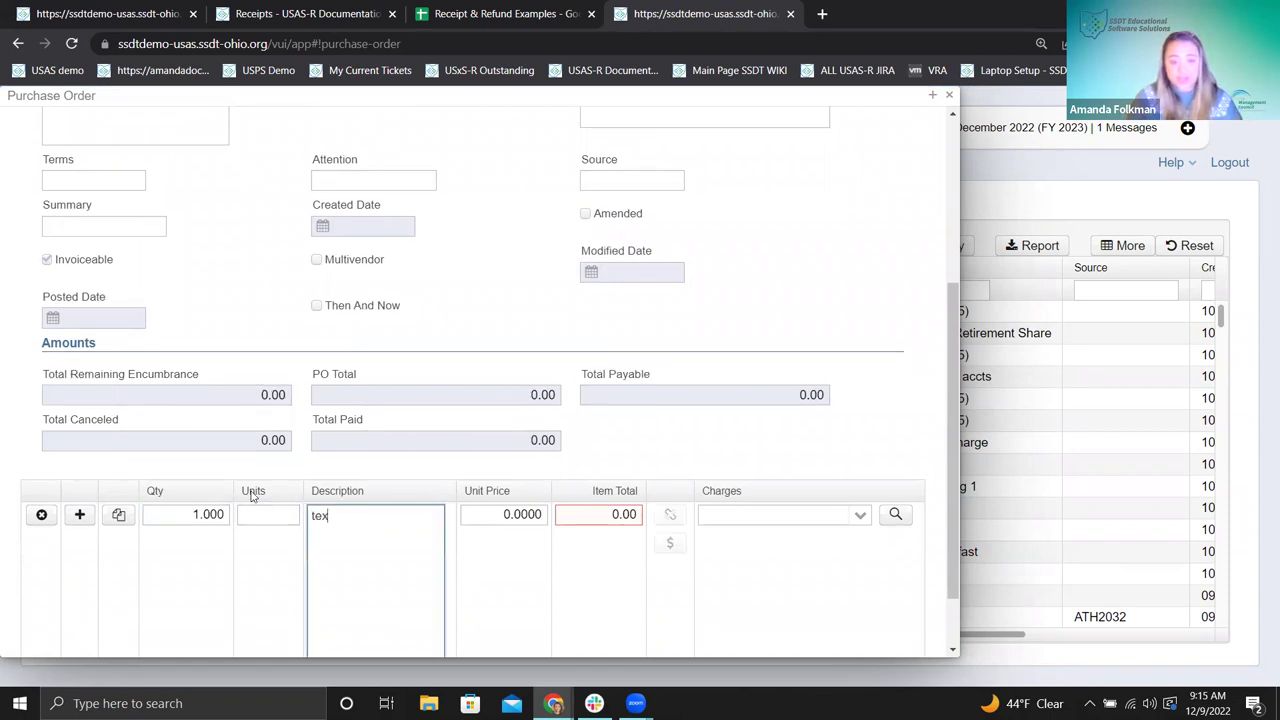
pyautogui.press('Tab')
pyautogui.write('1,')
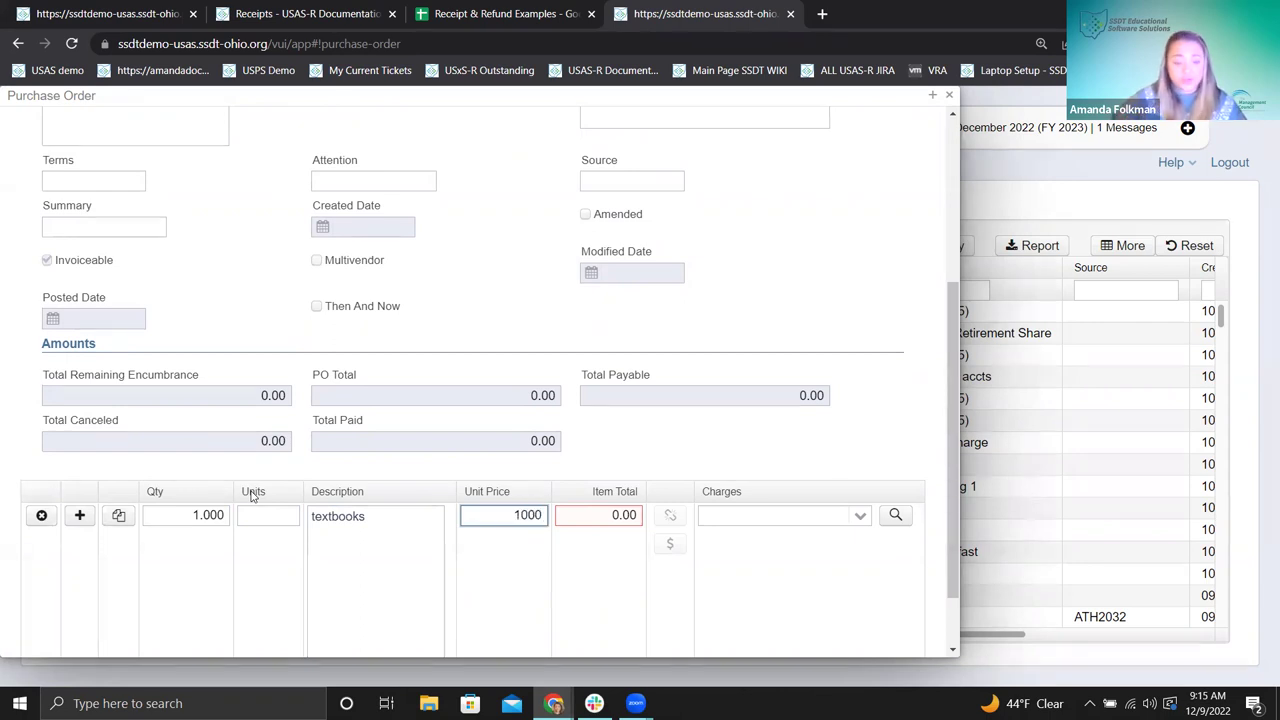
pyautogui.write('000')
pyautogui.press('Tab')
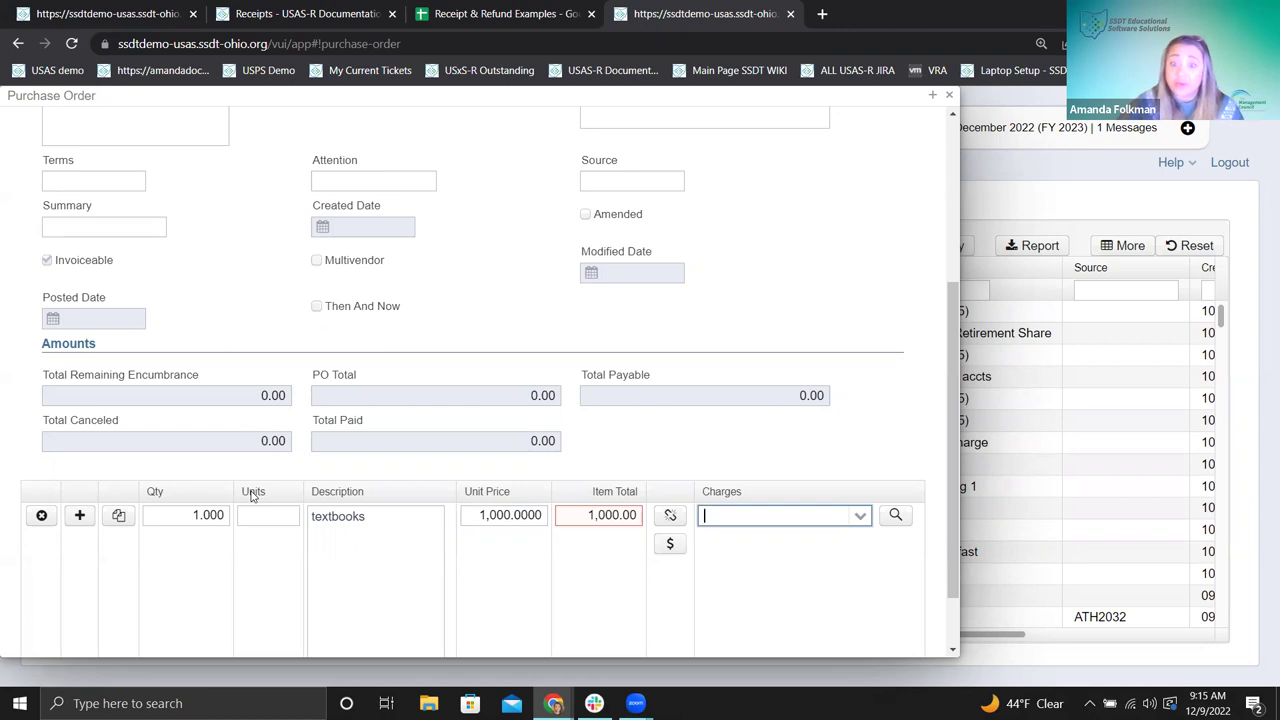
# - Charge the textbooks item to the account with fund 001, function 1100 and object 130, using the account search
pyautogui.click(895, 515)
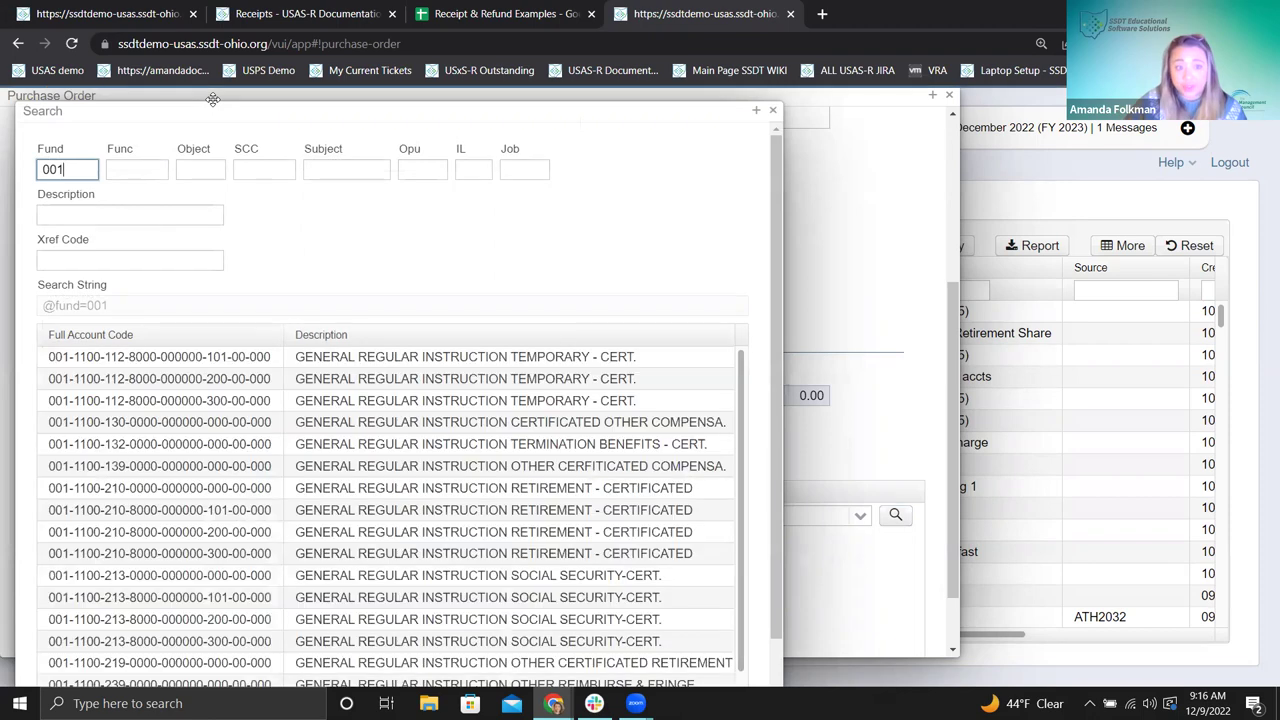
pyautogui.press('Tab')
pyautogui.write('1100')
pyautogui.press('Tab')
pyautogui.write('130')
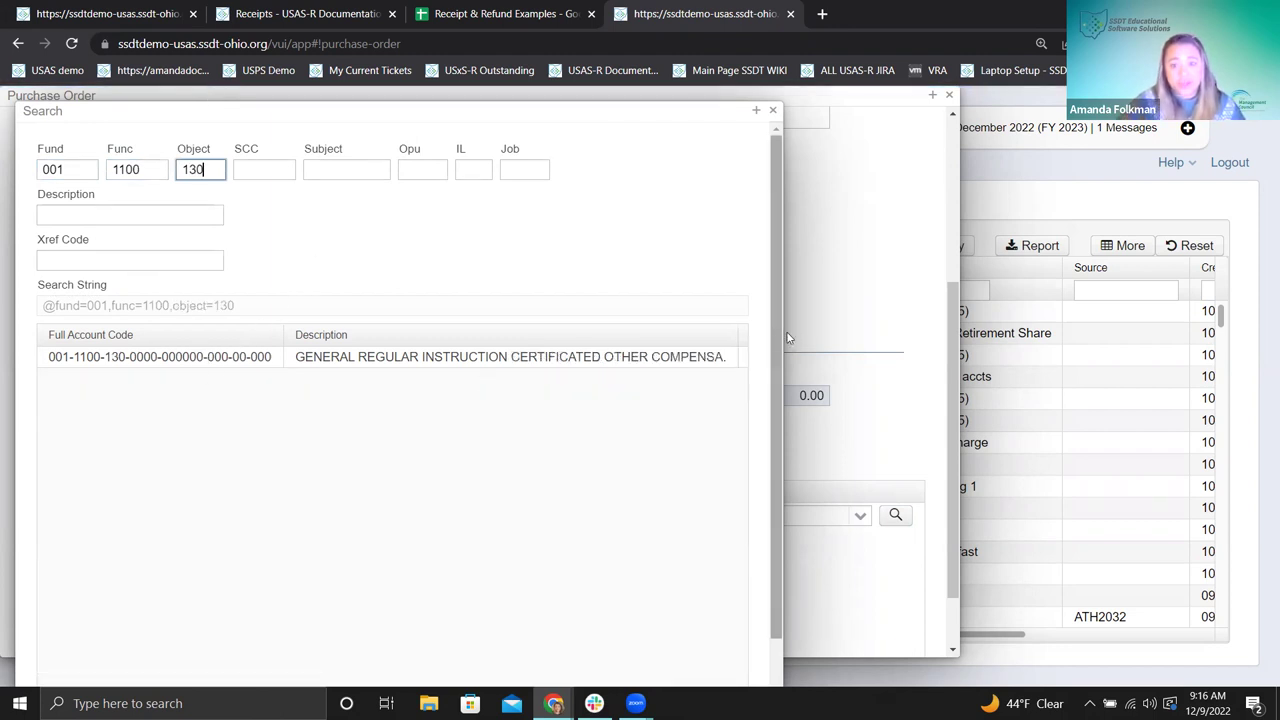
pyautogui.doubleClick(610, 357)
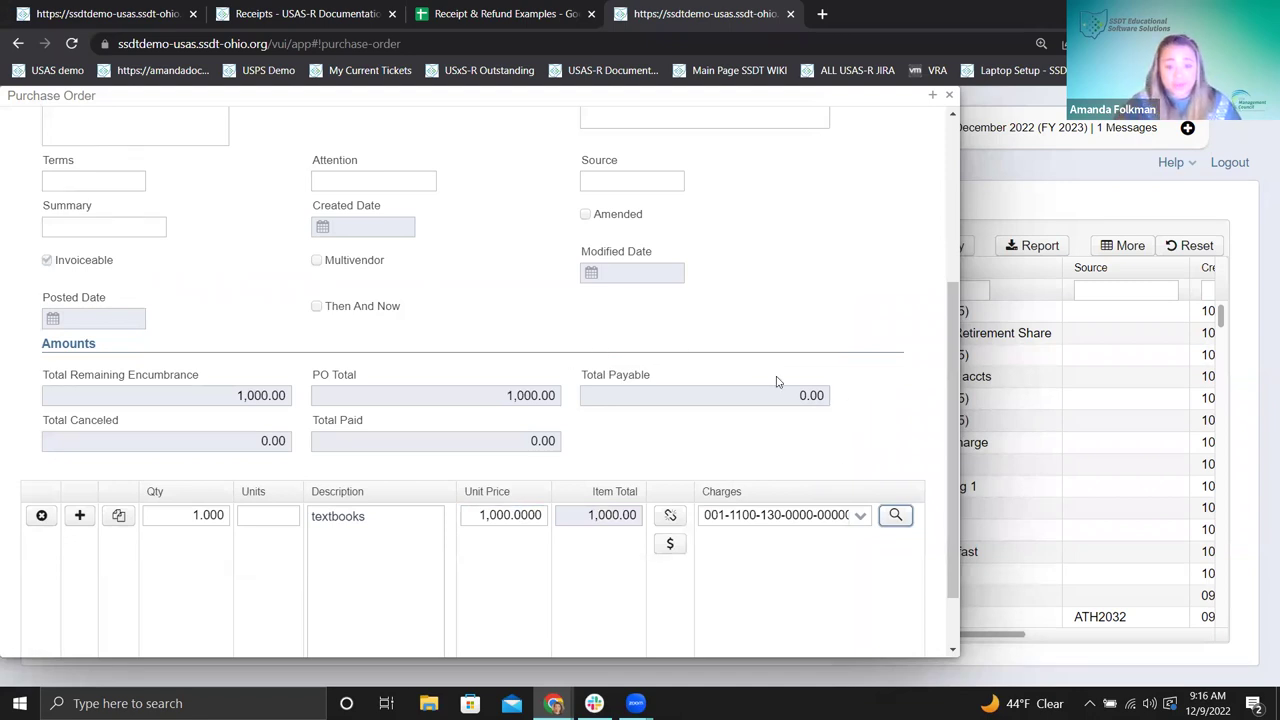
# - Save the purchase order and close it
pyautogui.scroll(3, 557, 462)
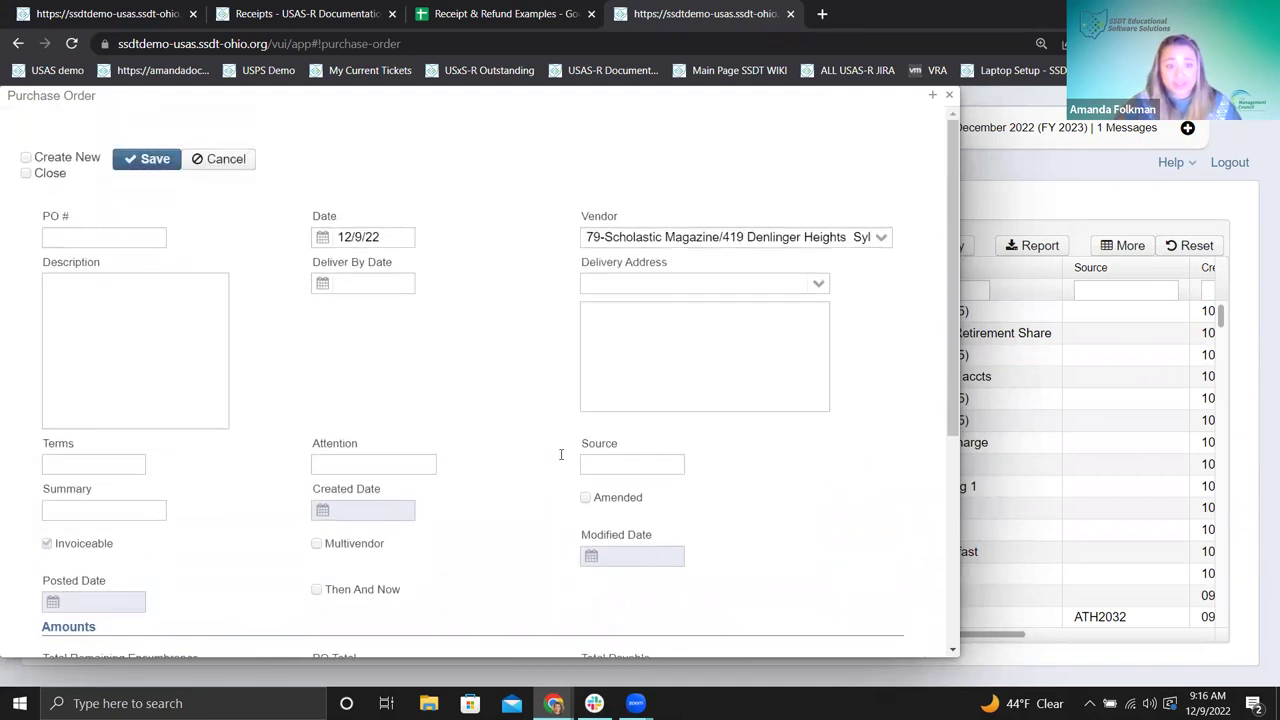
pyautogui.click(150, 165)
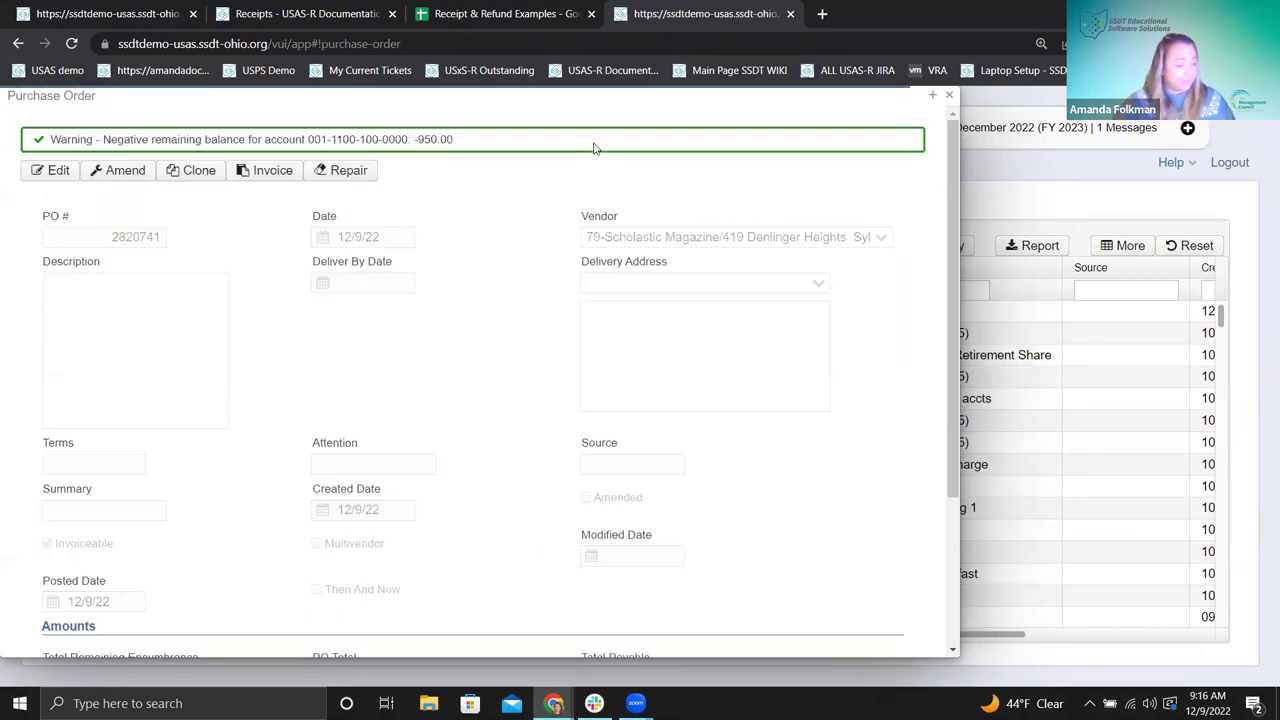
pyautogui.click(950, 97)
pyautogui.click(140, 166)
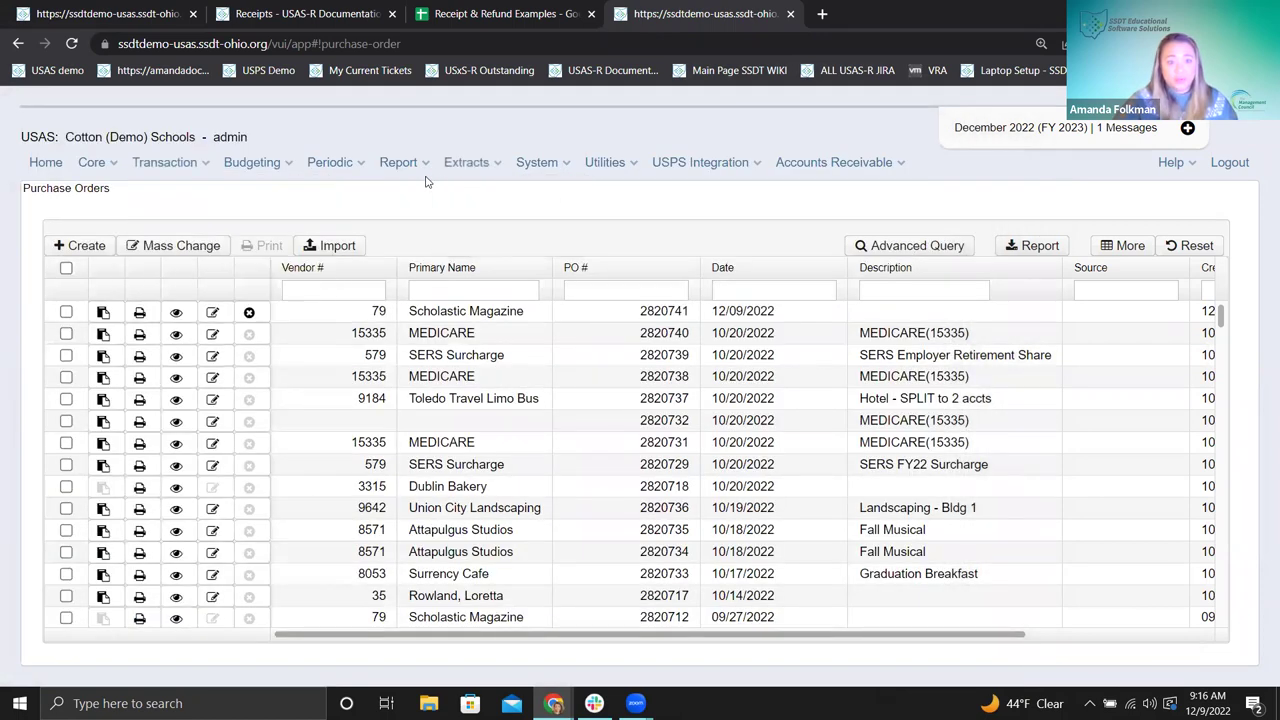
# - Start an invoice from the new Scholastic Magazine purchase order and fill its textbooks item in full
pyautogui.click(104, 315)
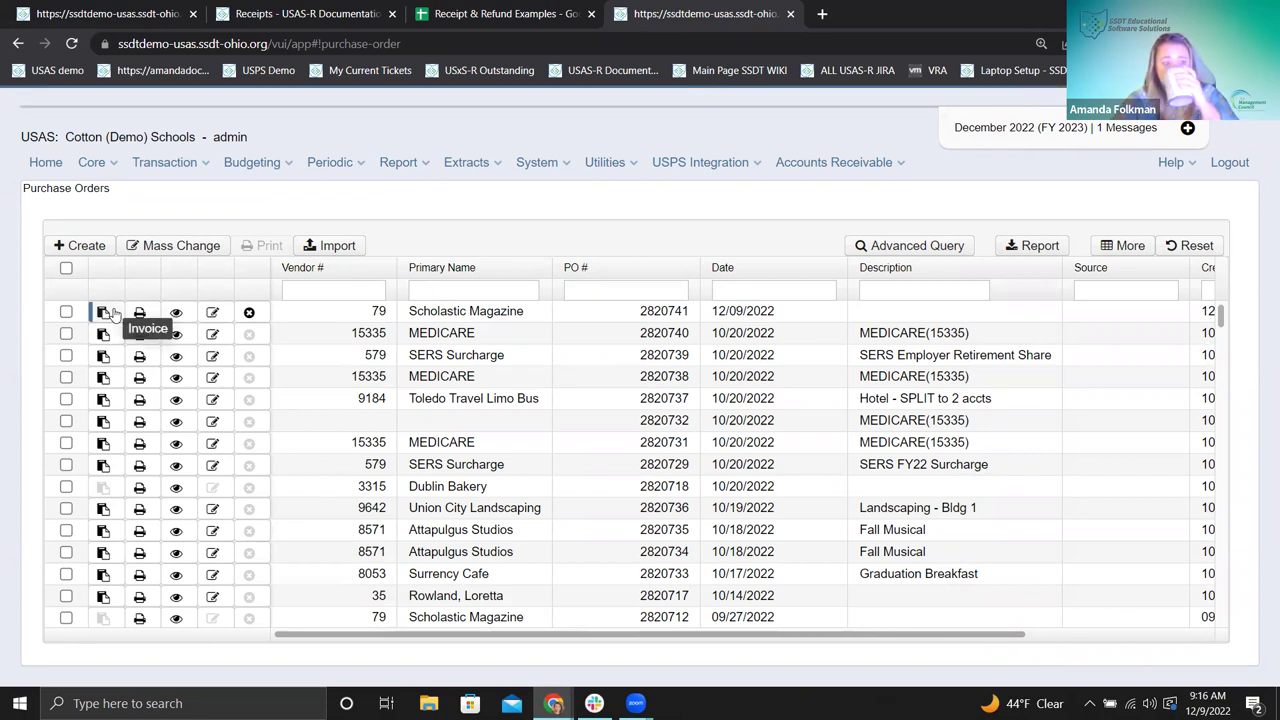
pyautogui.click(113, 314)
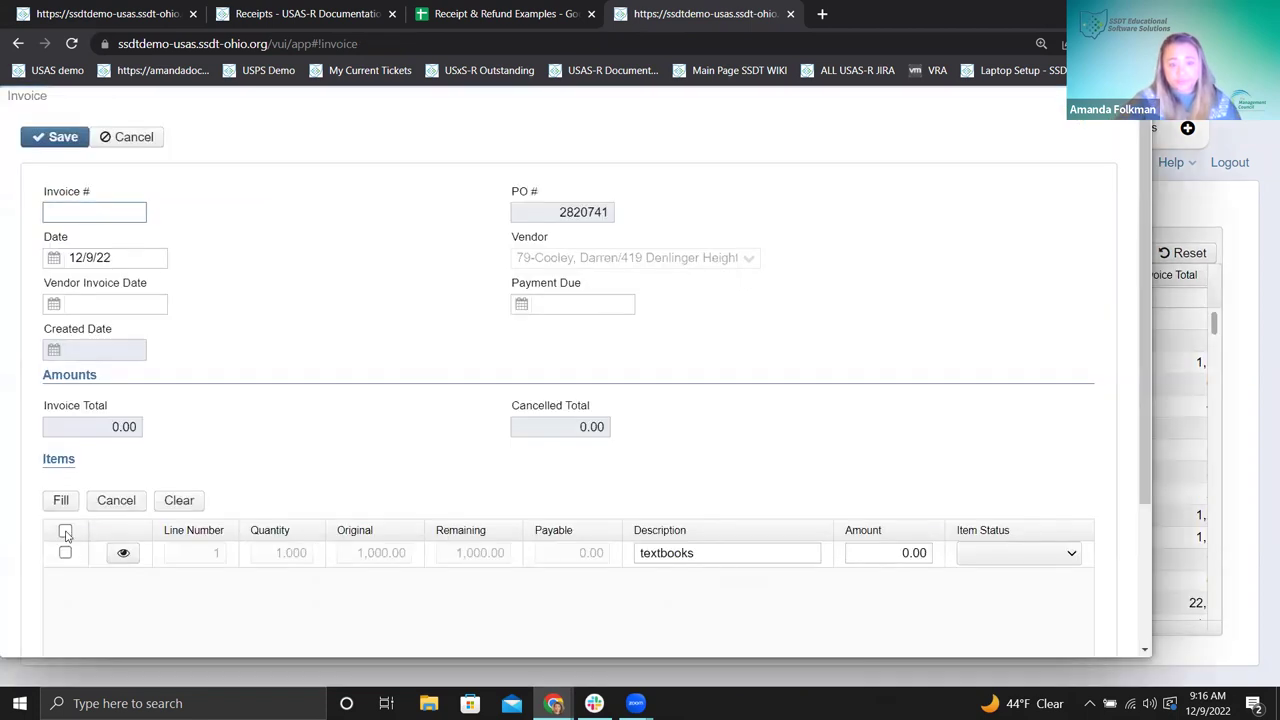
pyautogui.click(65, 531)
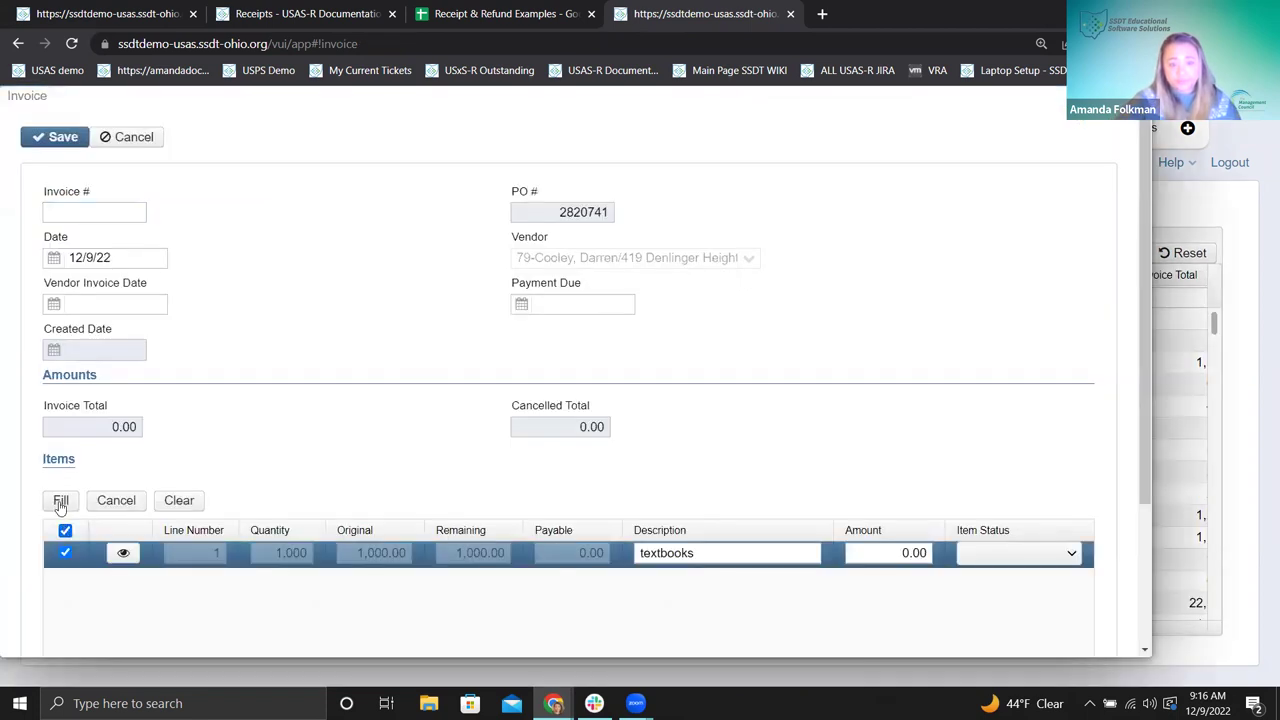
pyautogui.click(60, 501)
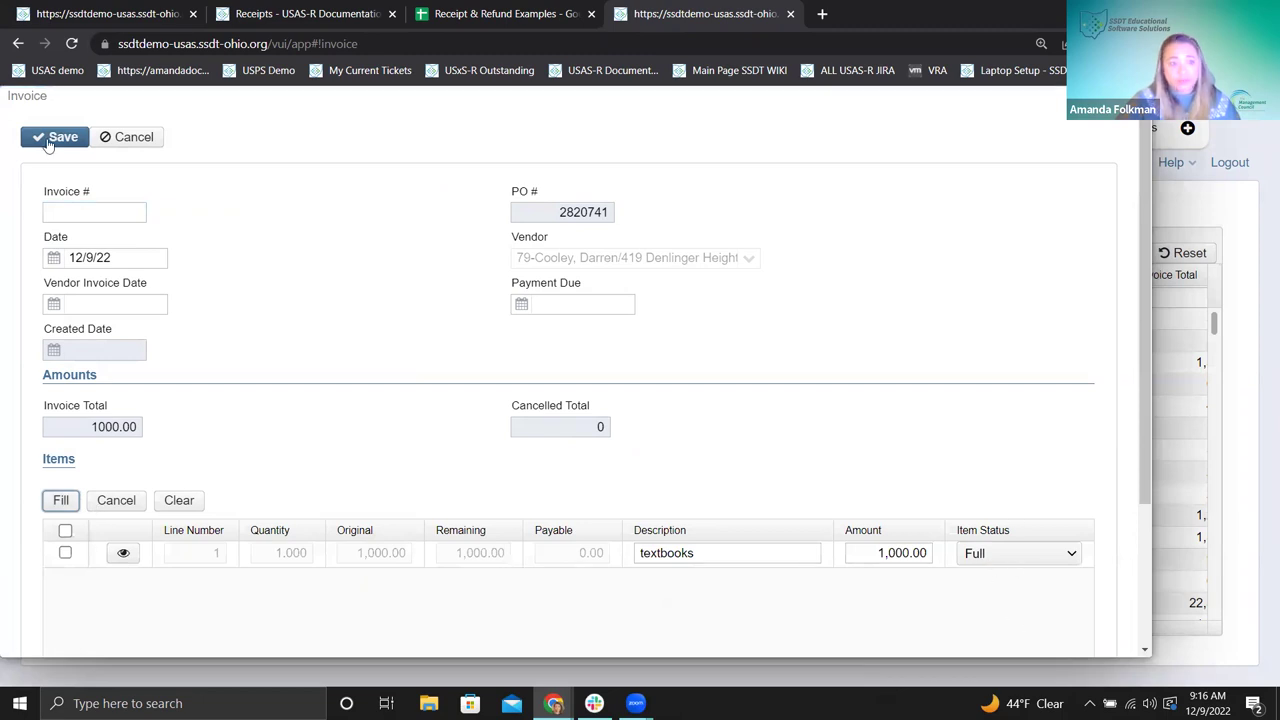
# - Set the invoice number to ASF300, save the invoice and close it
pyautogui.click(50, 139)
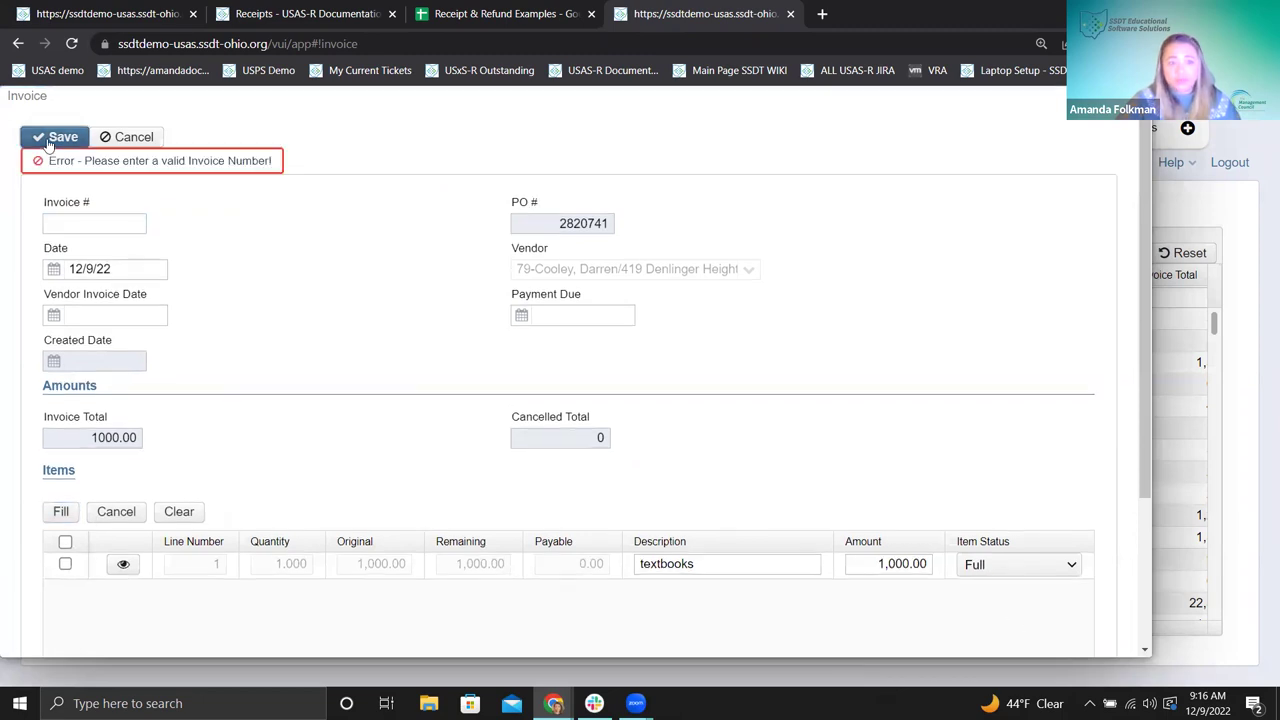
pyautogui.click(113, 224)
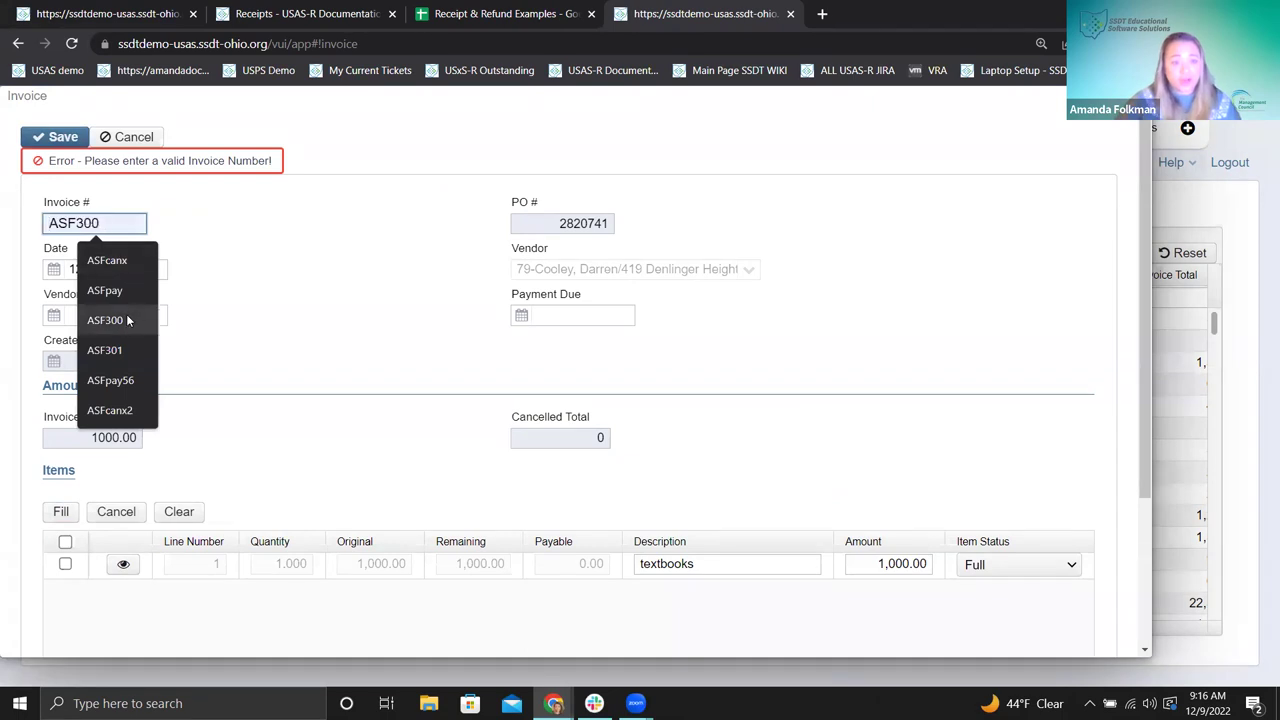
pyautogui.click(105, 320)
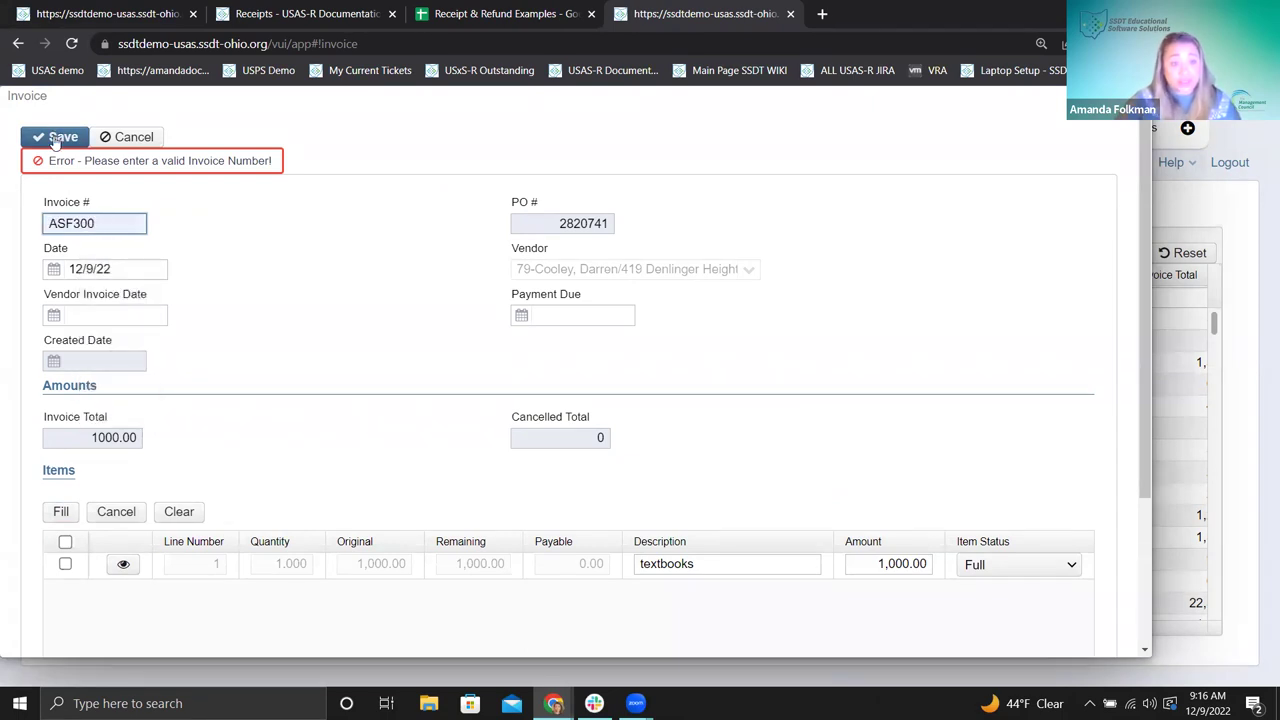
pyautogui.click(56, 141)
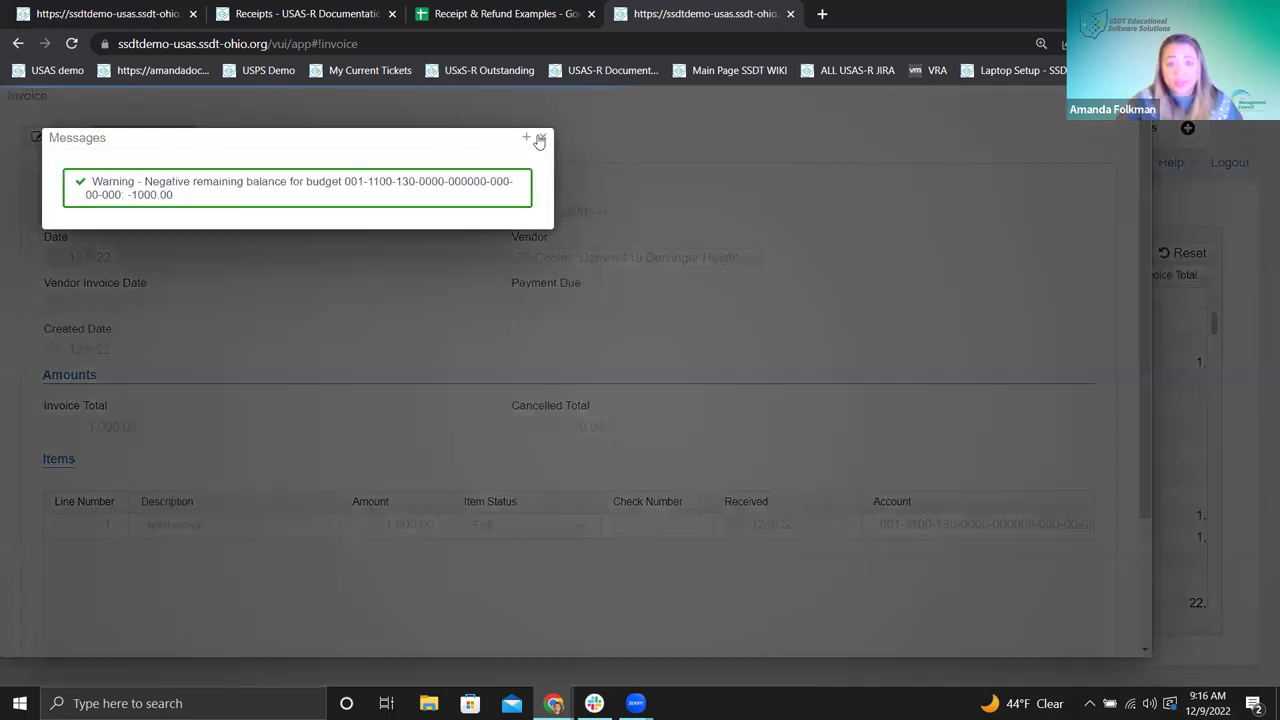
pyautogui.click(539, 139)
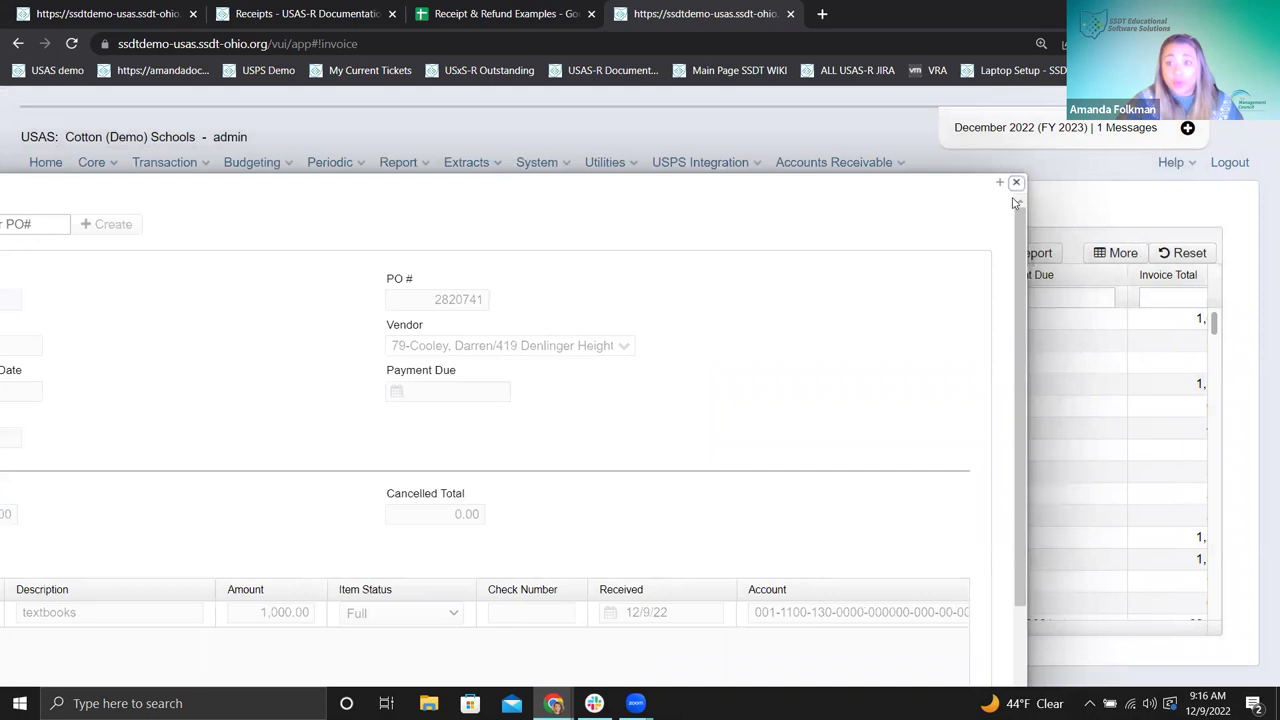
pyautogui.click(1016, 186)
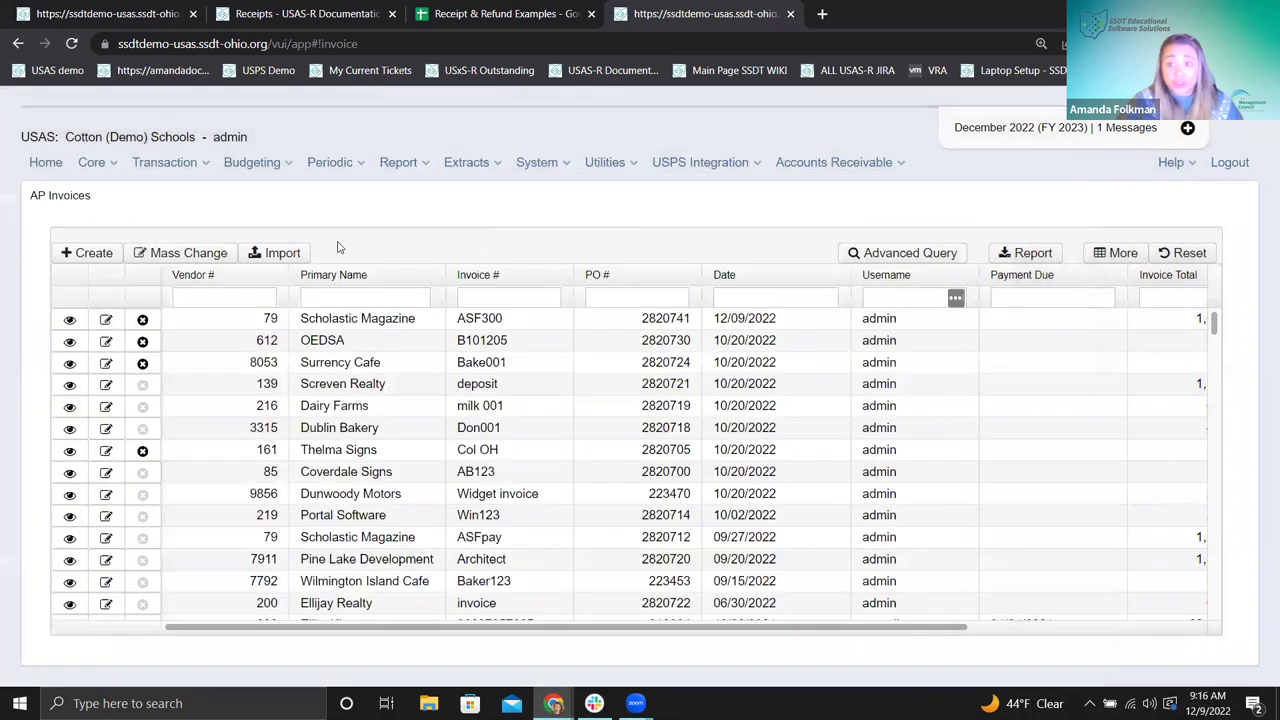
# - Post the Scholastic Magazine payable as a disbursement dated 12/9/22, grouped by Vendor on the default bank account, and close the results
pyautogui.click(140, 165)
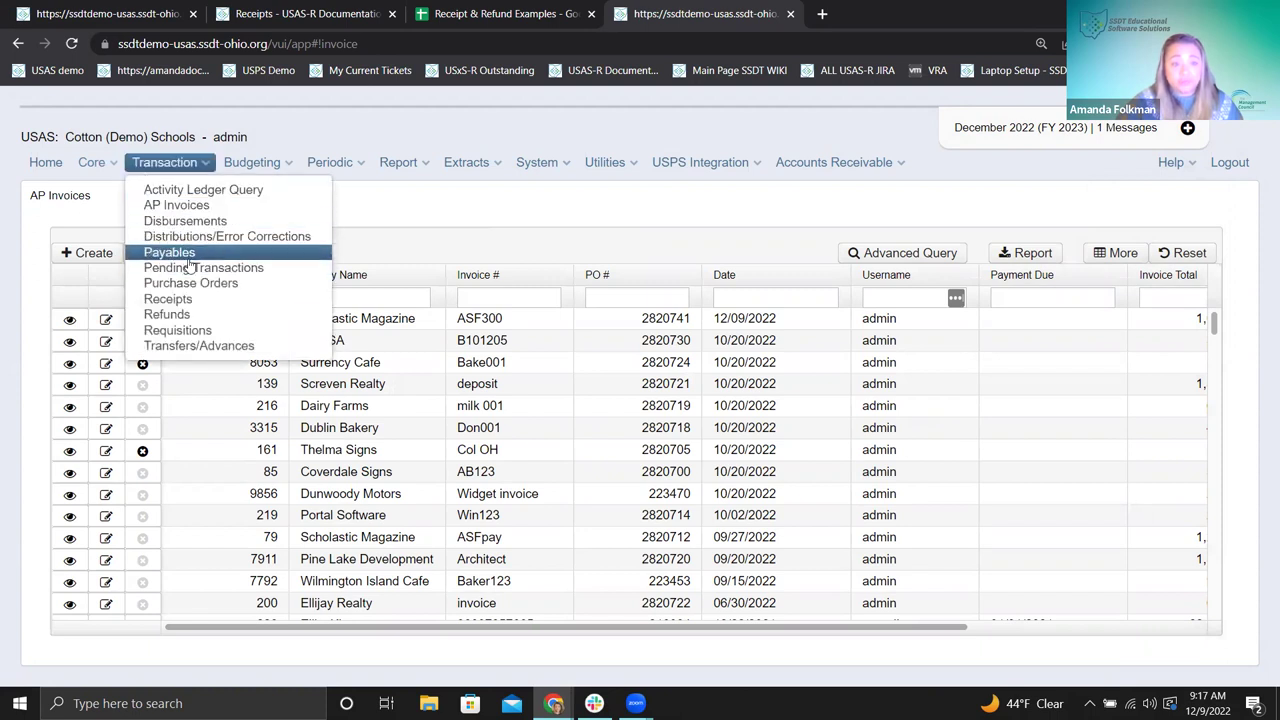
pyautogui.click(184, 256)
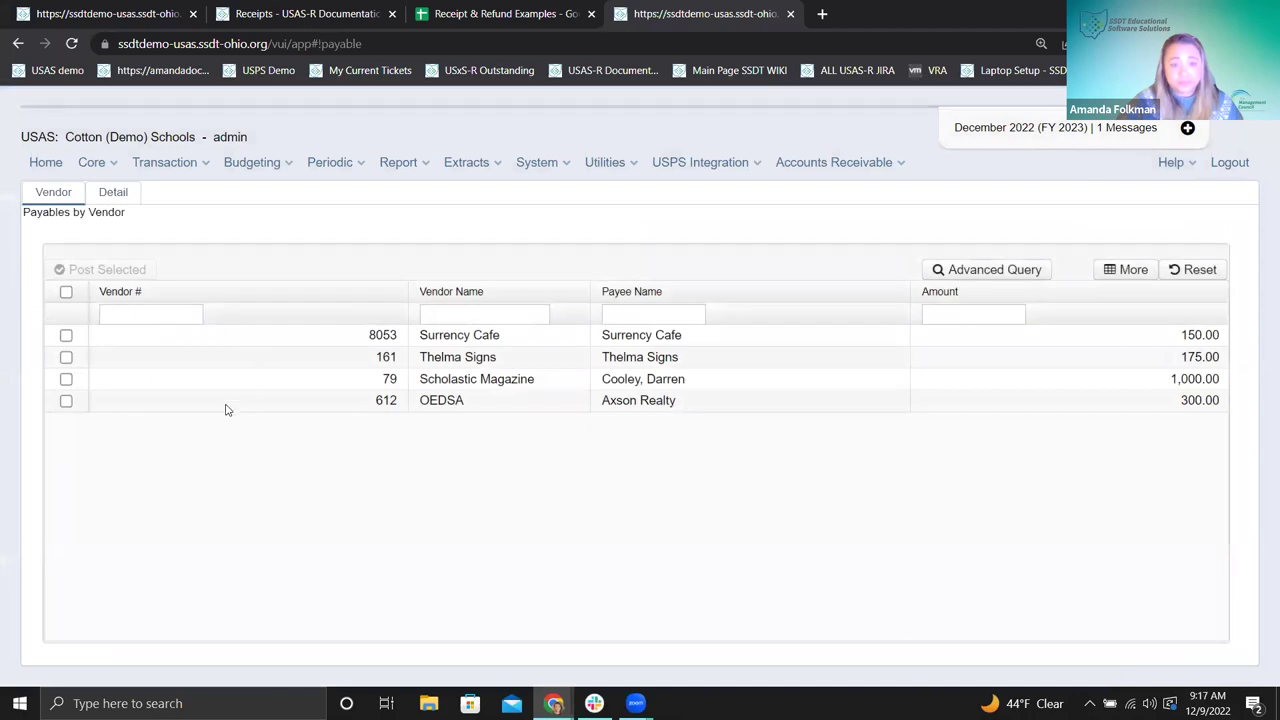
pyautogui.click(66, 379)
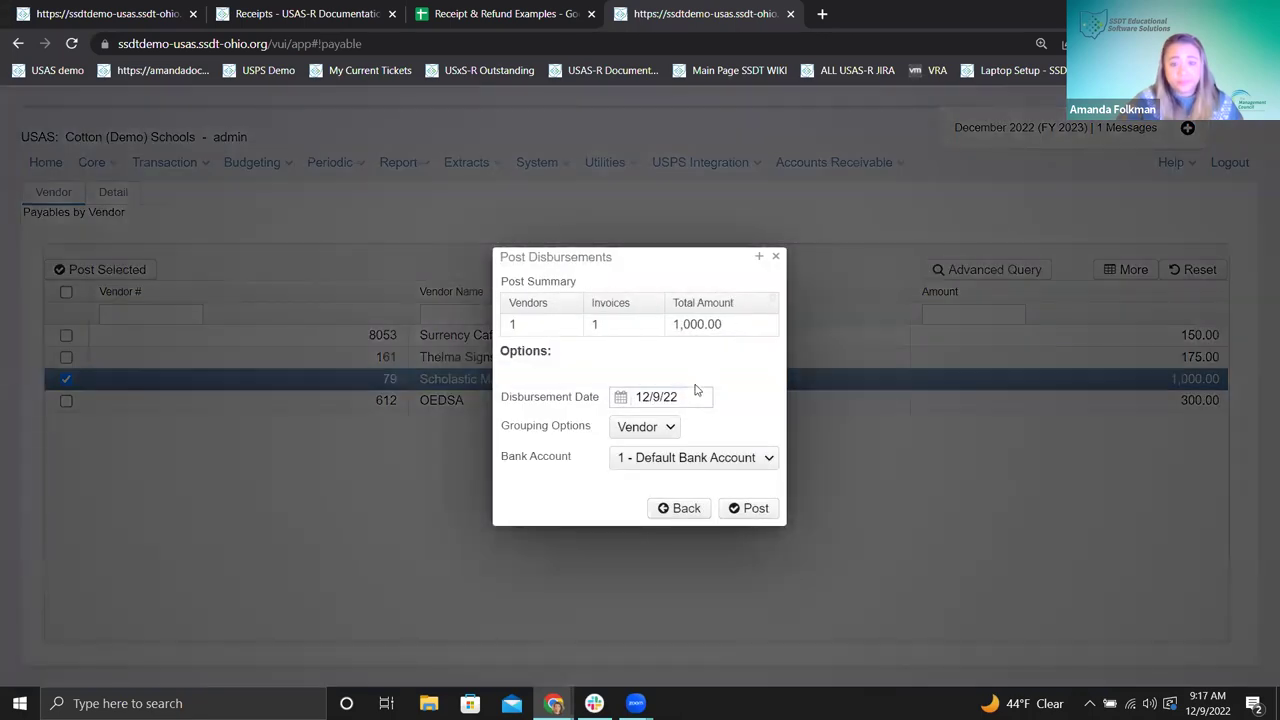
pyautogui.click(750, 508)
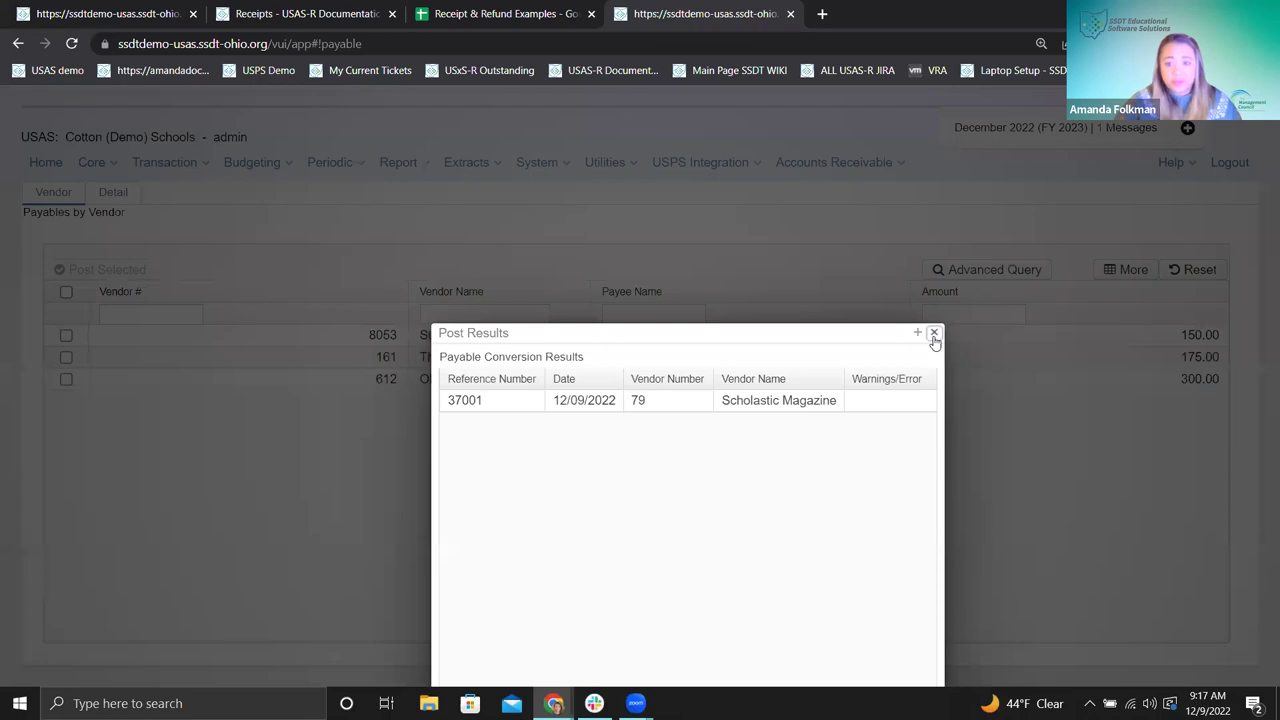
pyautogui.click(934, 336)
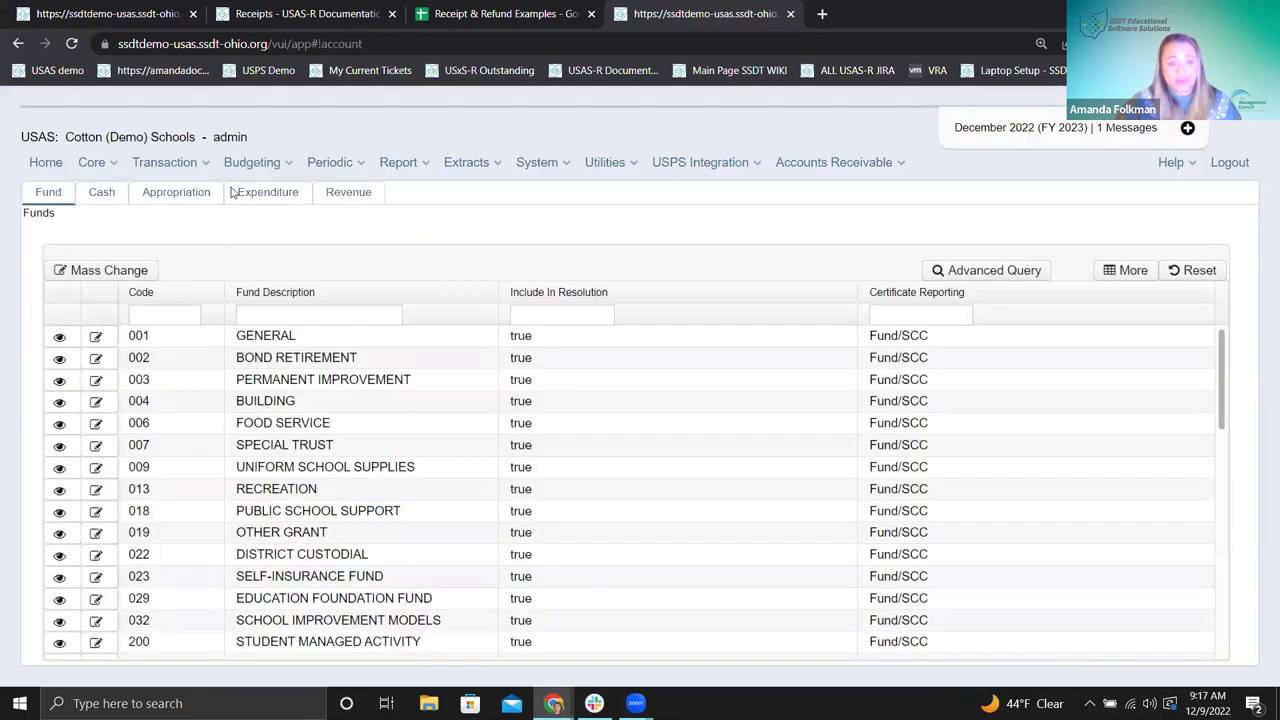
pyautogui.click(267, 192)
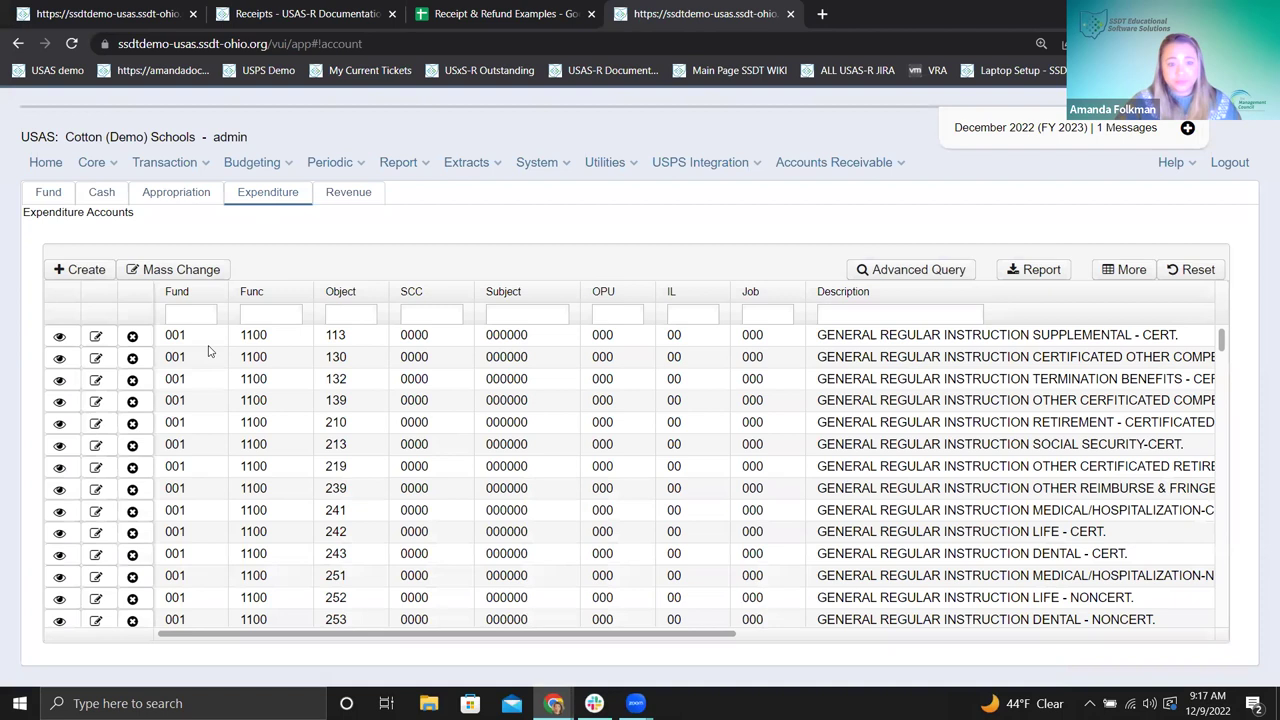
pyautogui.click(70, 357)
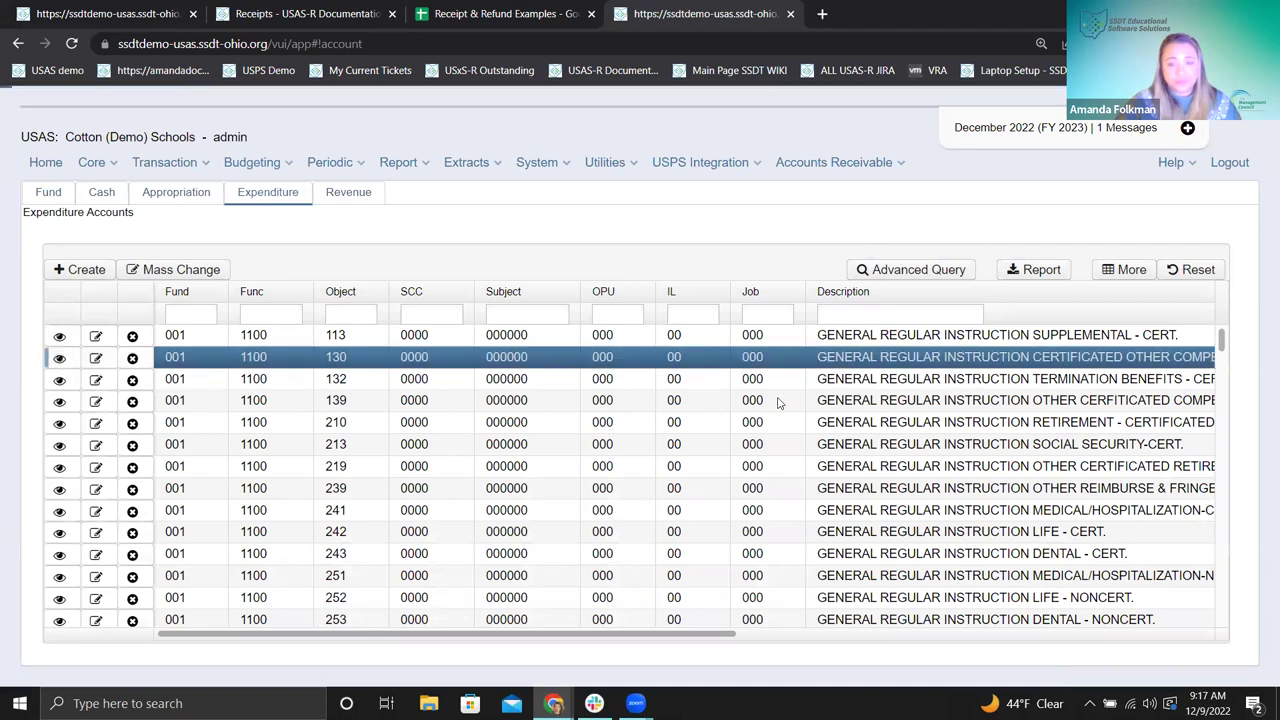
pyautogui.scroll(-1, 346, 428)
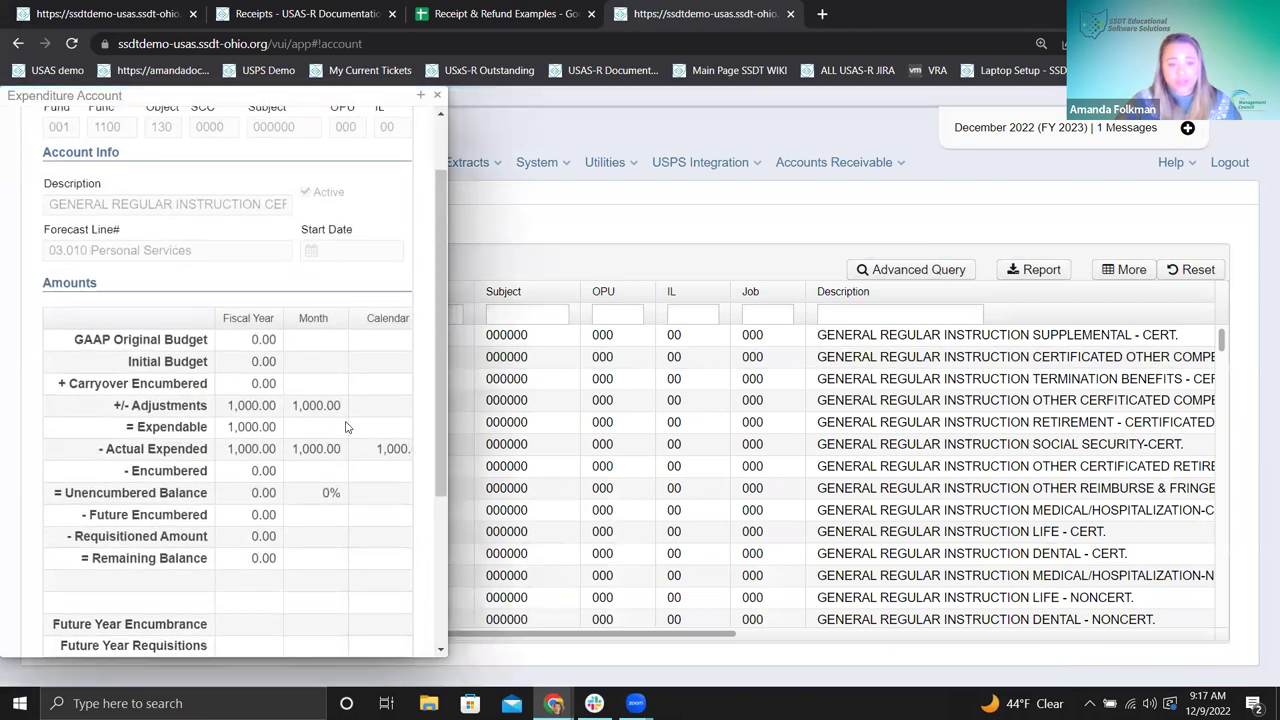
pyautogui.scroll(-1, 346, 428)
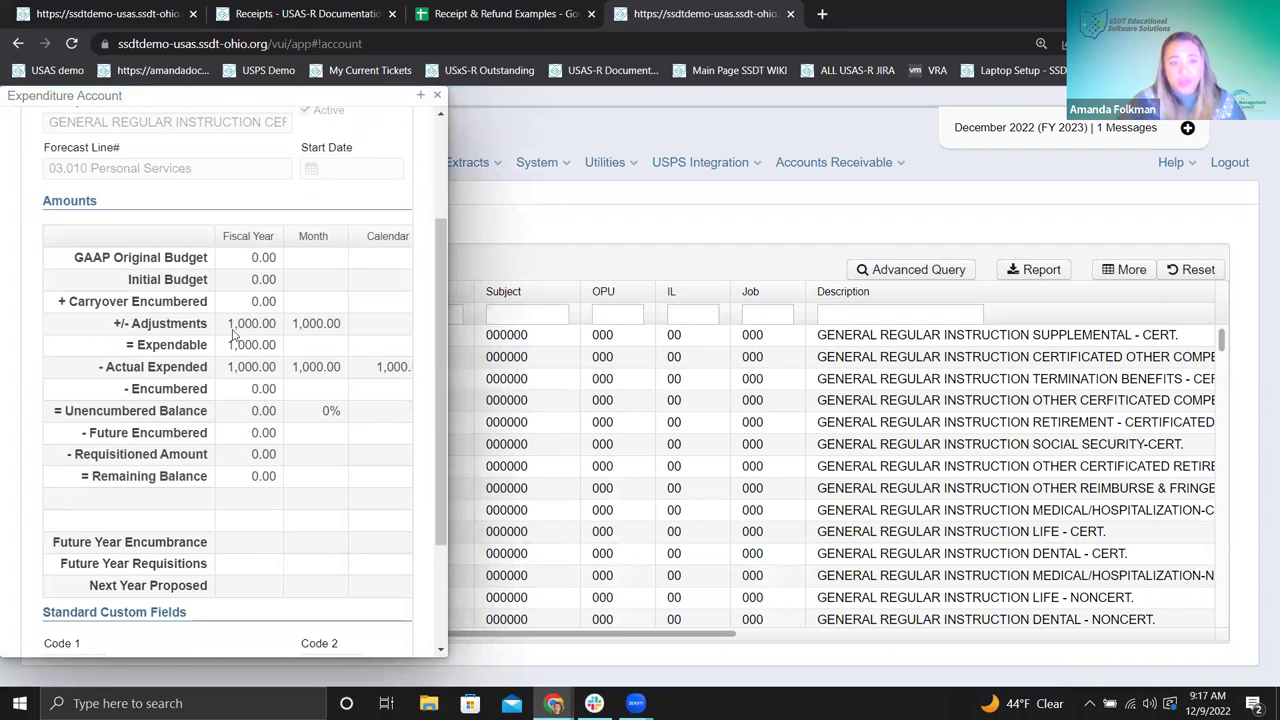
pyautogui.moveTo(229, 345); pyautogui.dragTo(271, 383)
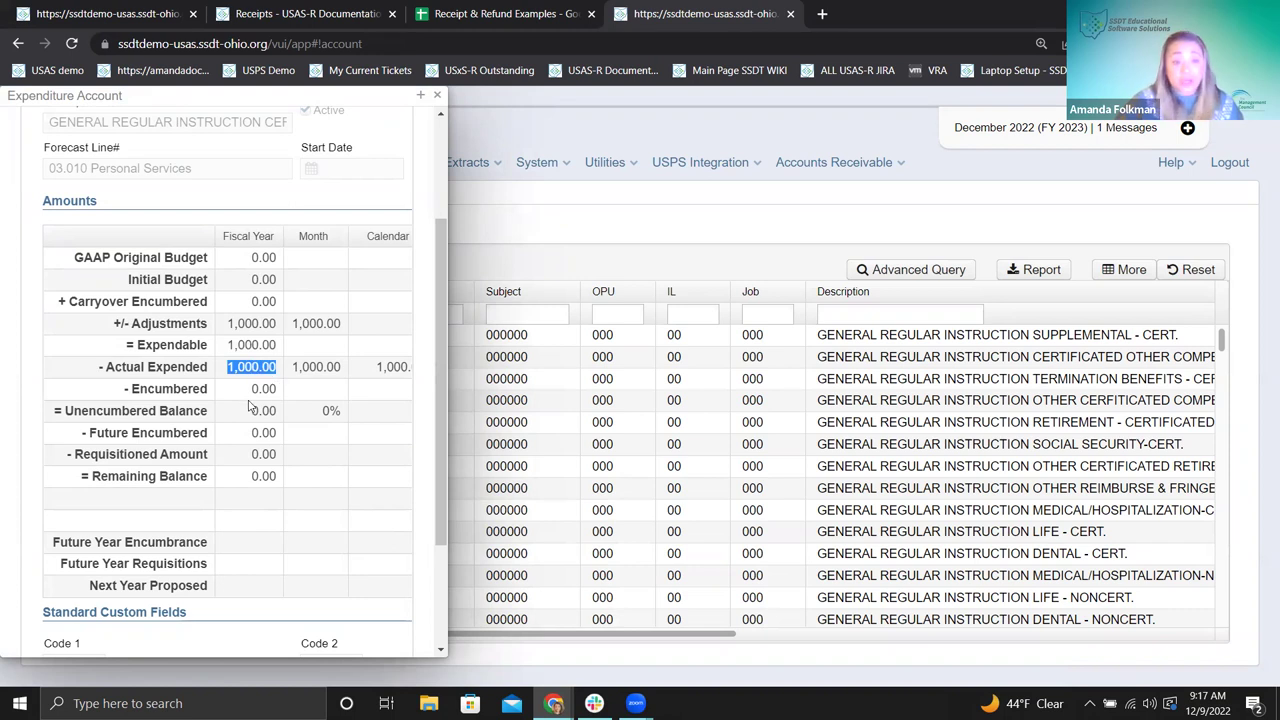
# - Check the fiscal-year remaining balance of the open expenditure account
pyautogui.doubleClick(252, 477)
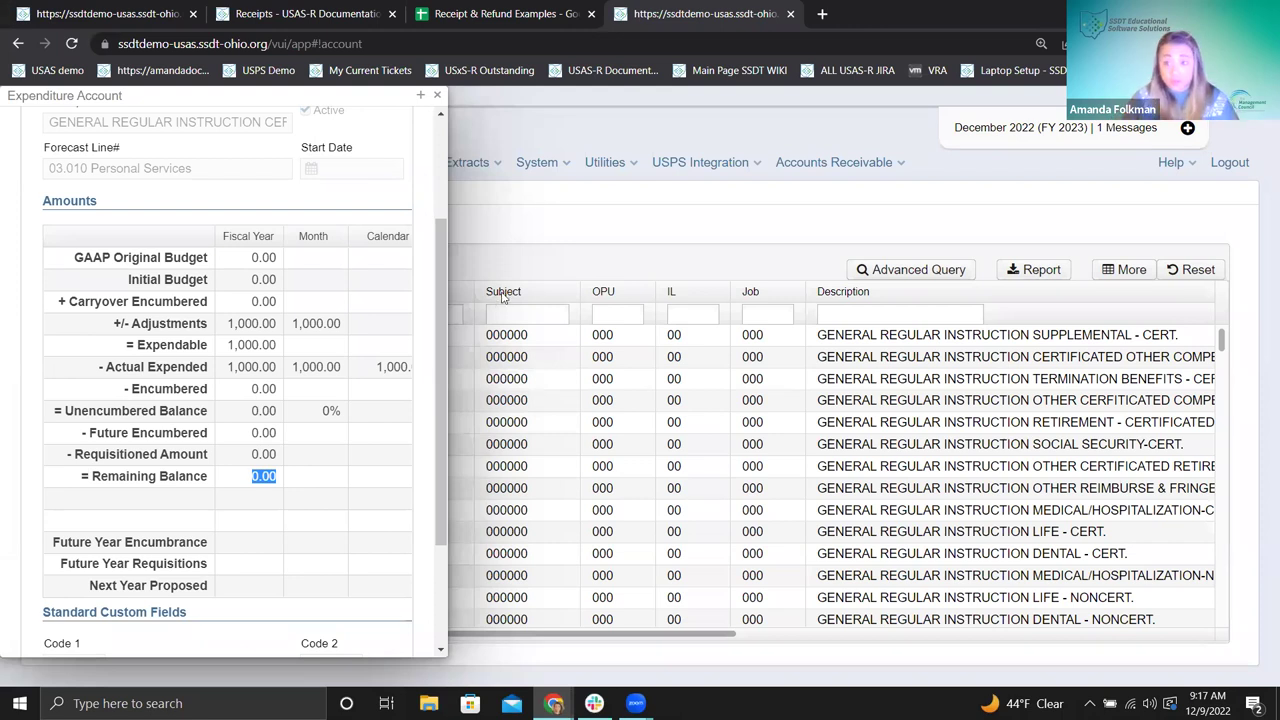
pyautogui.click(121, 14)
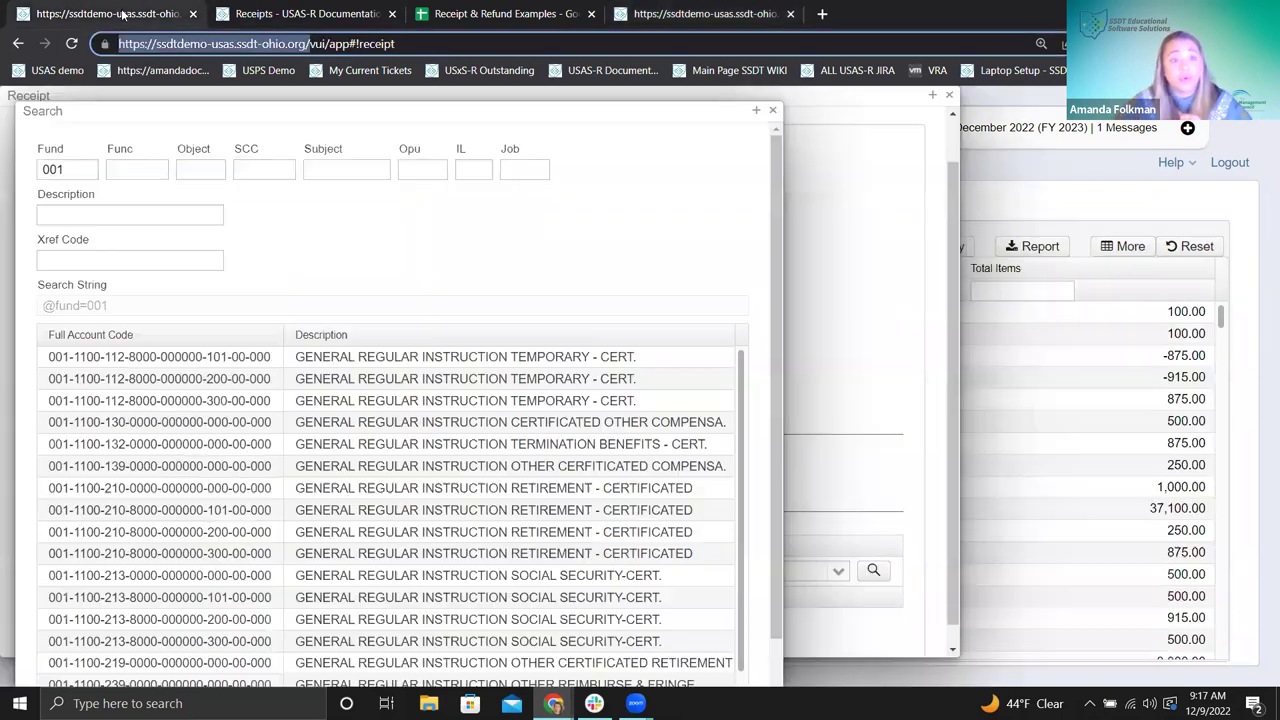
pyautogui.click(776, 115)
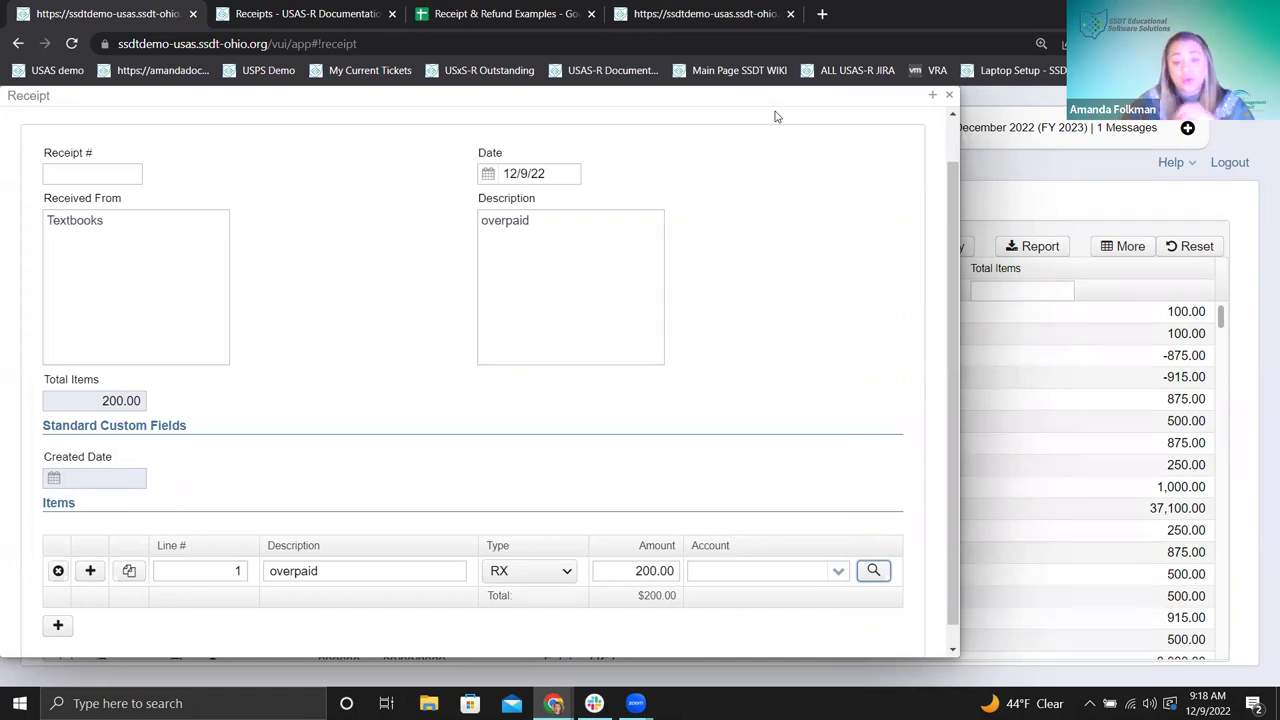
pyautogui.click(873, 570)
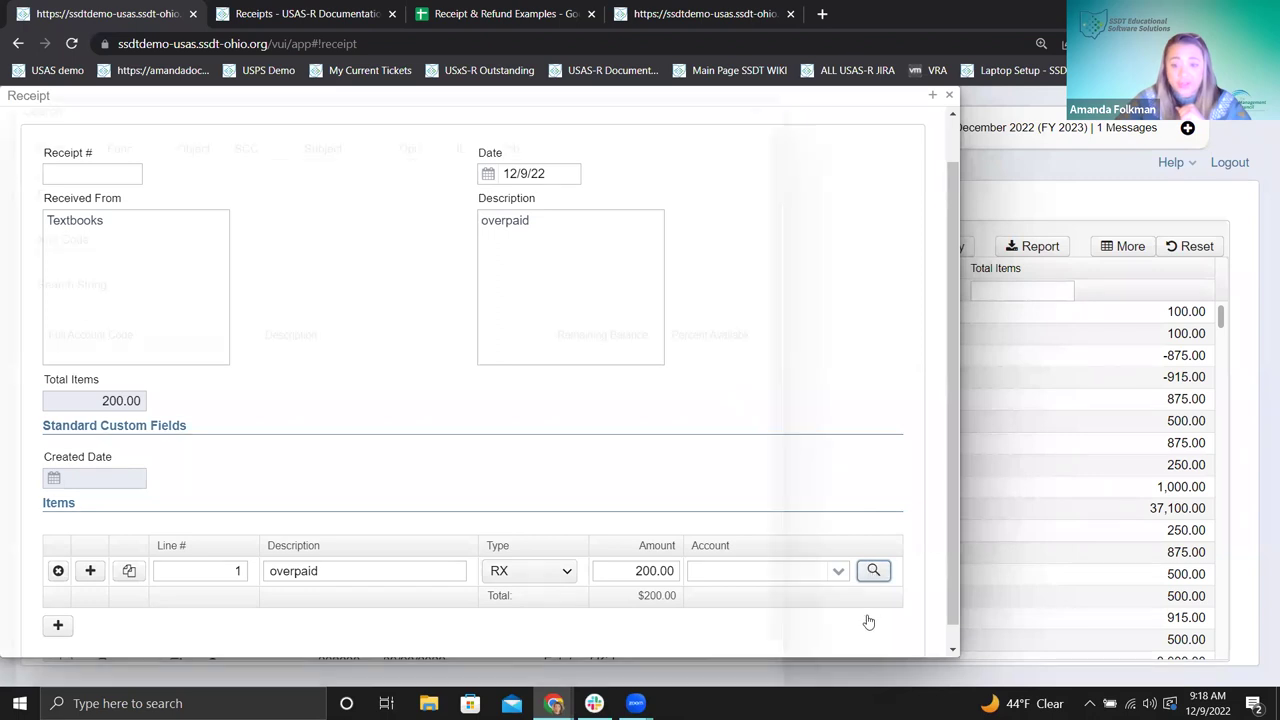
pyautogui.write('001')
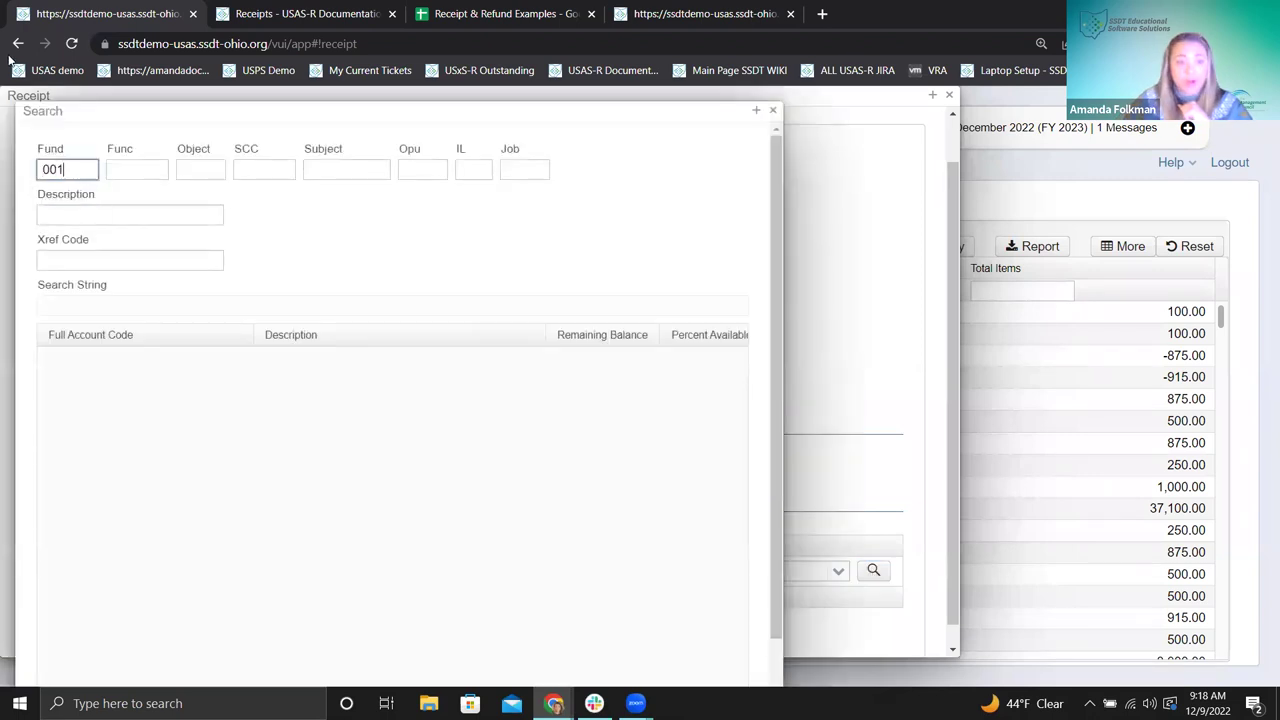
pyautogui.click(138, 172)
pyautogui.write('1100')
pyautogui.click(203, 171)
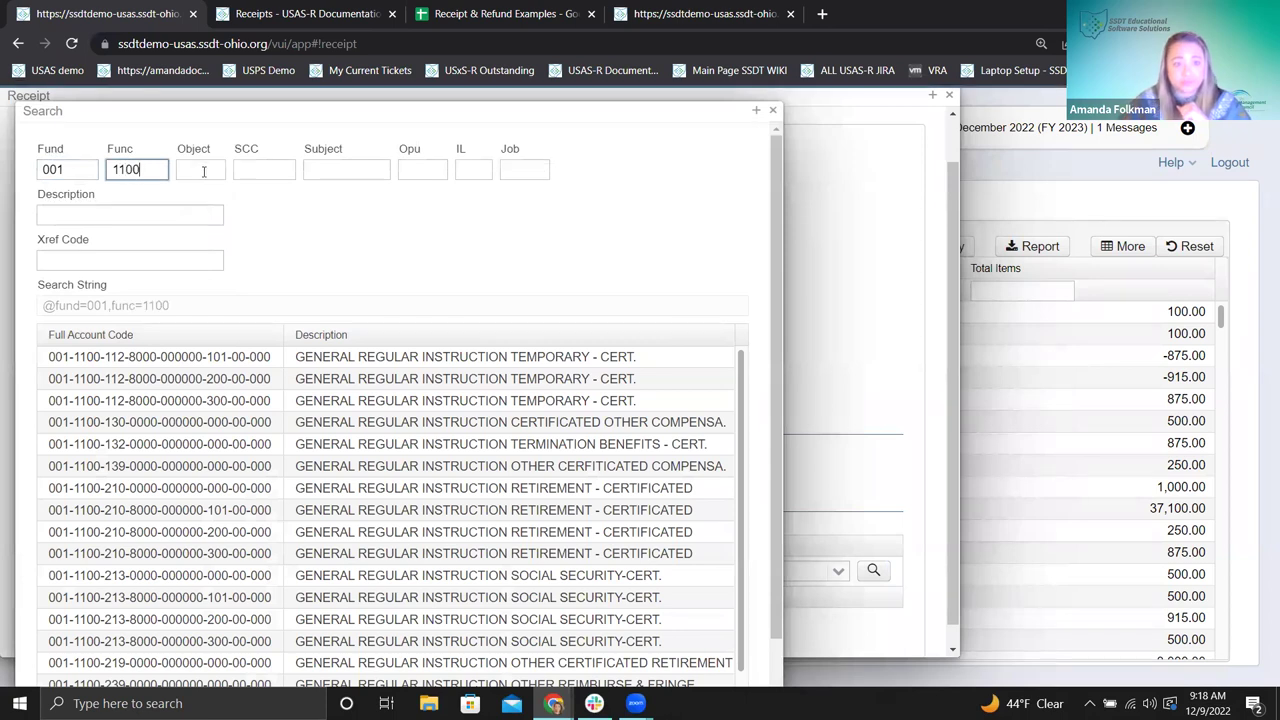
pyautogui.write('130')
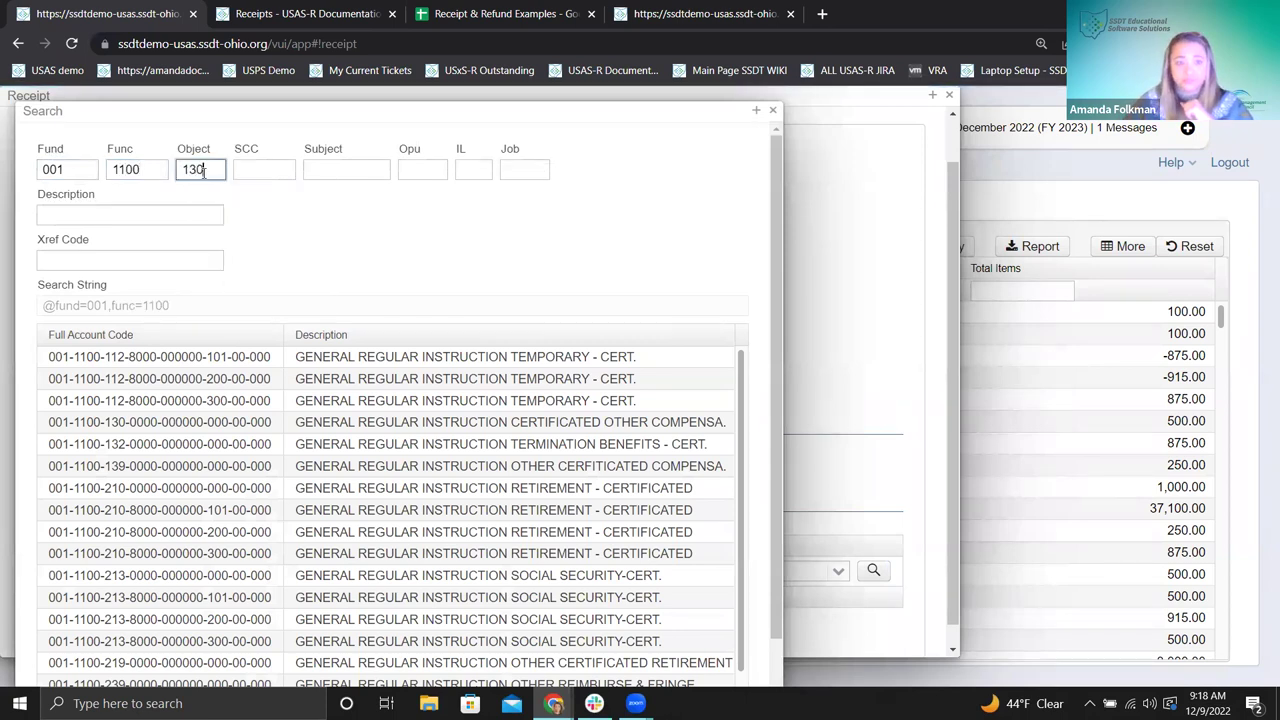
pyautogui.doubleClick(186, 360)
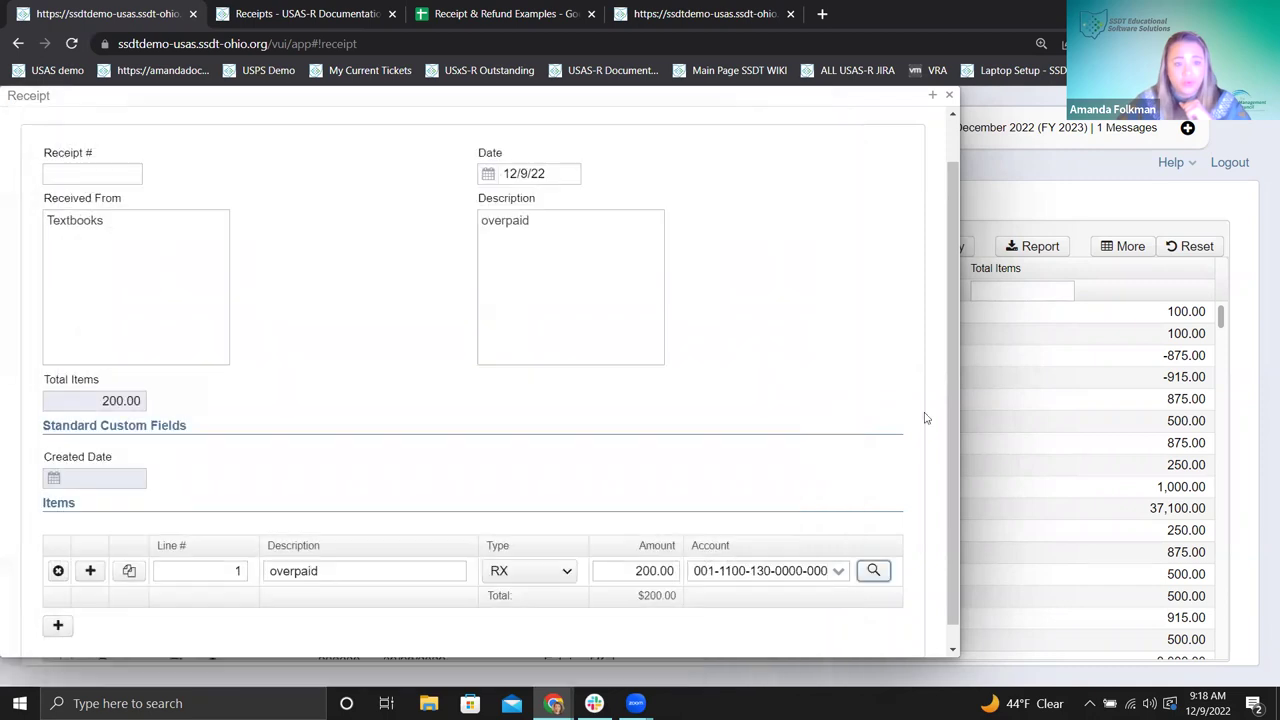
pyautogui.scroll(1, 249, 474)
pyautogui.click(145, 136)
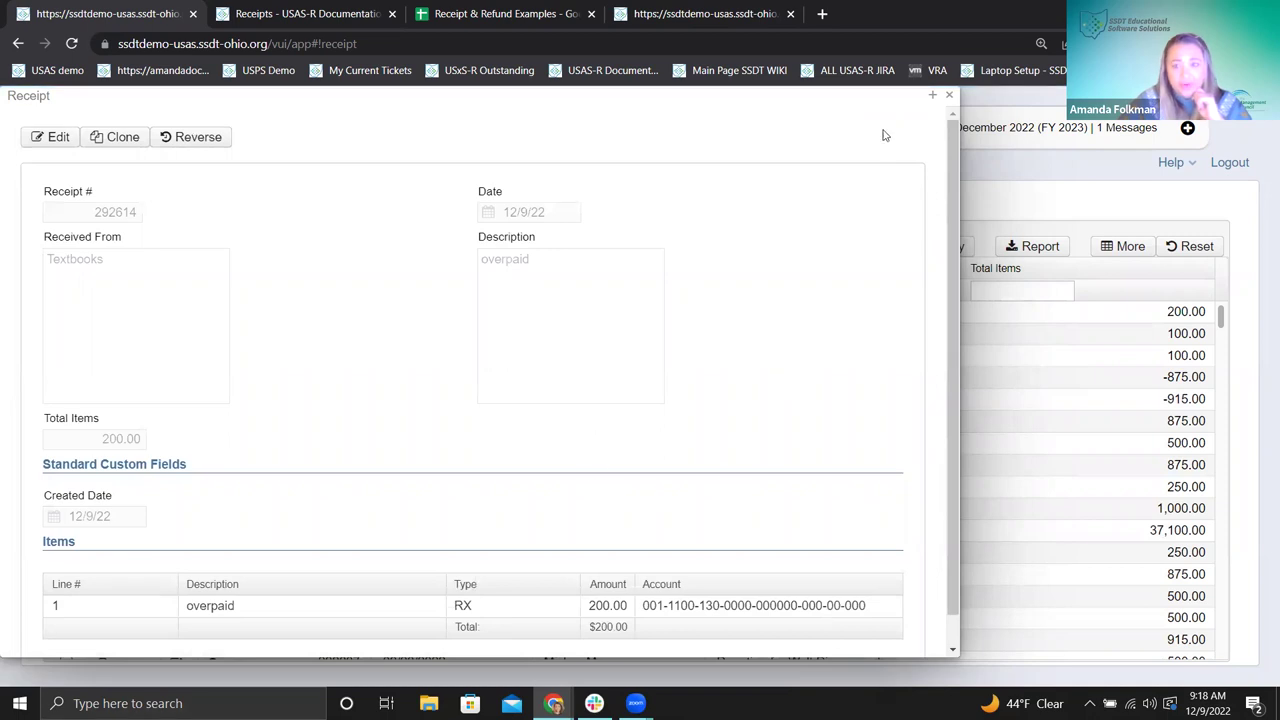
pyautogui.click(710, 26)
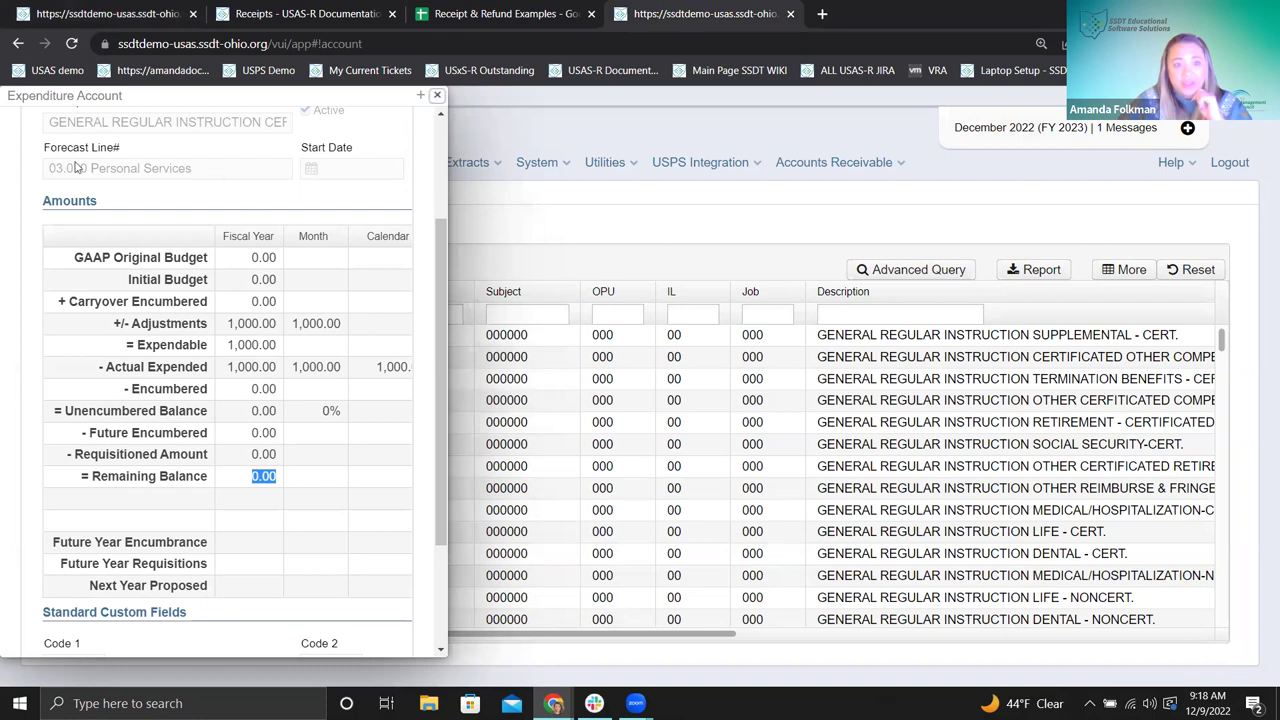
pyautogui.press('Escape')
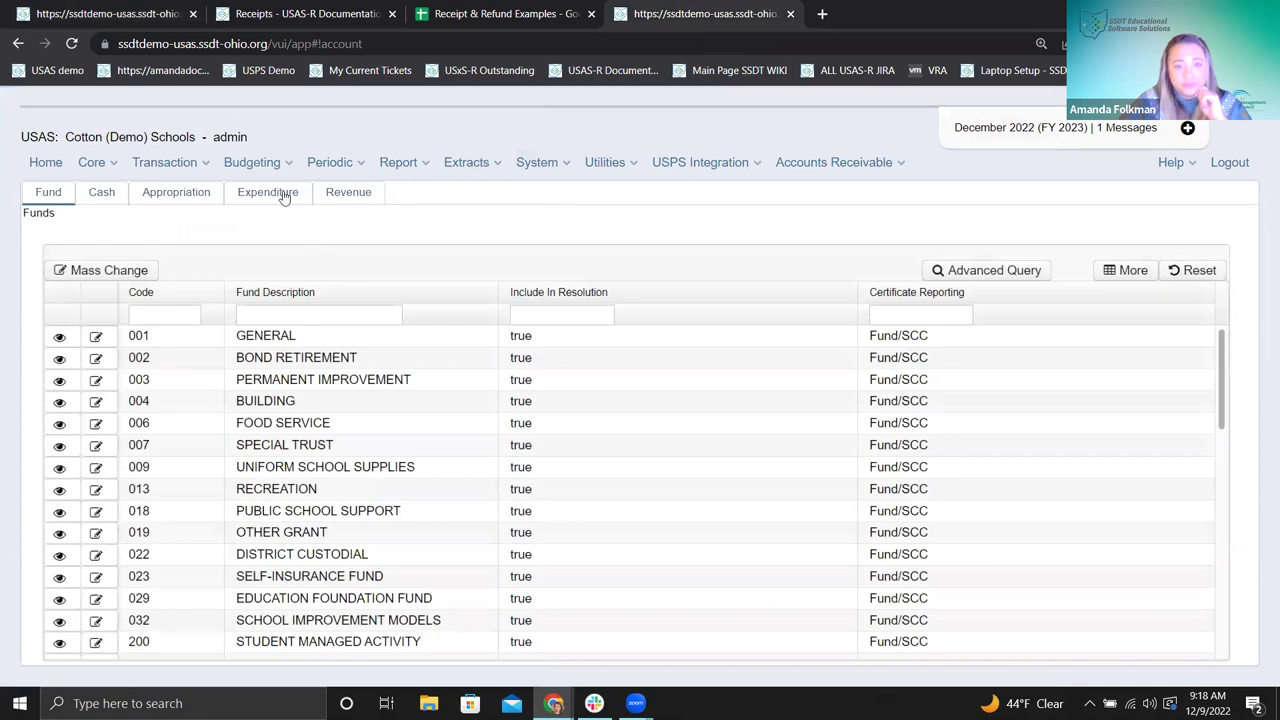
pyautogui.click(283, 194)
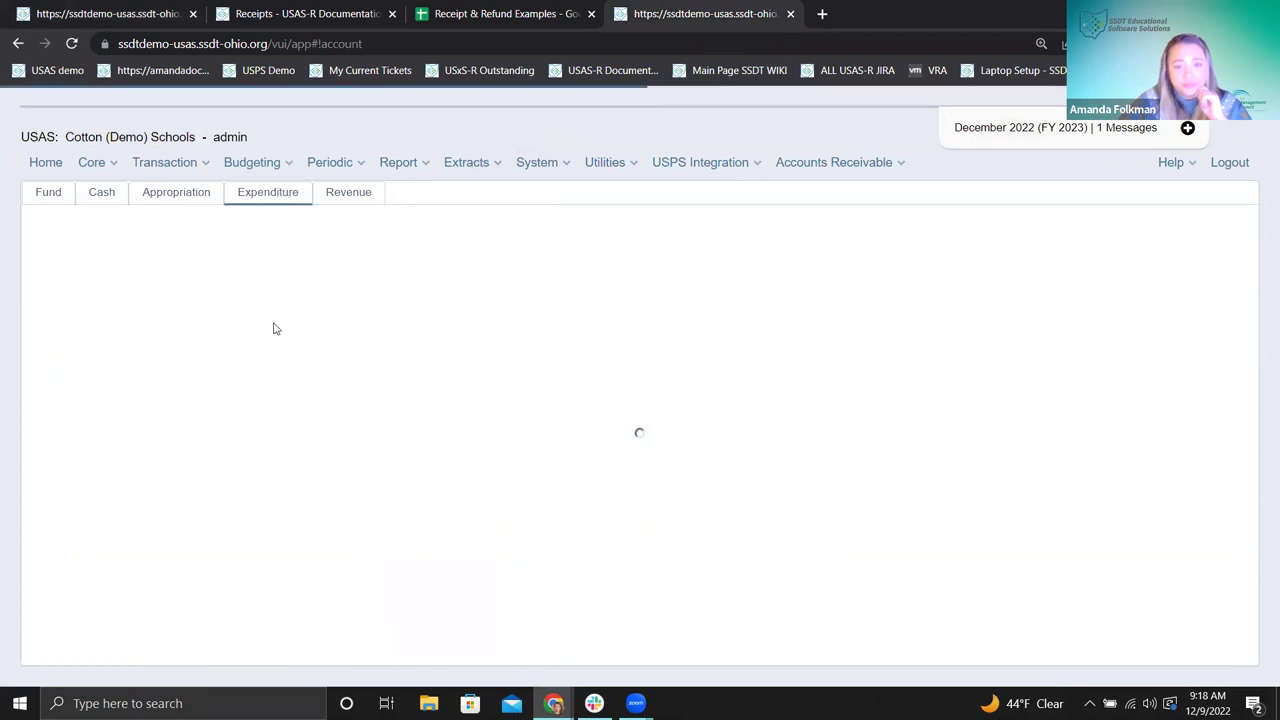
pyautogui.click(60, 358)
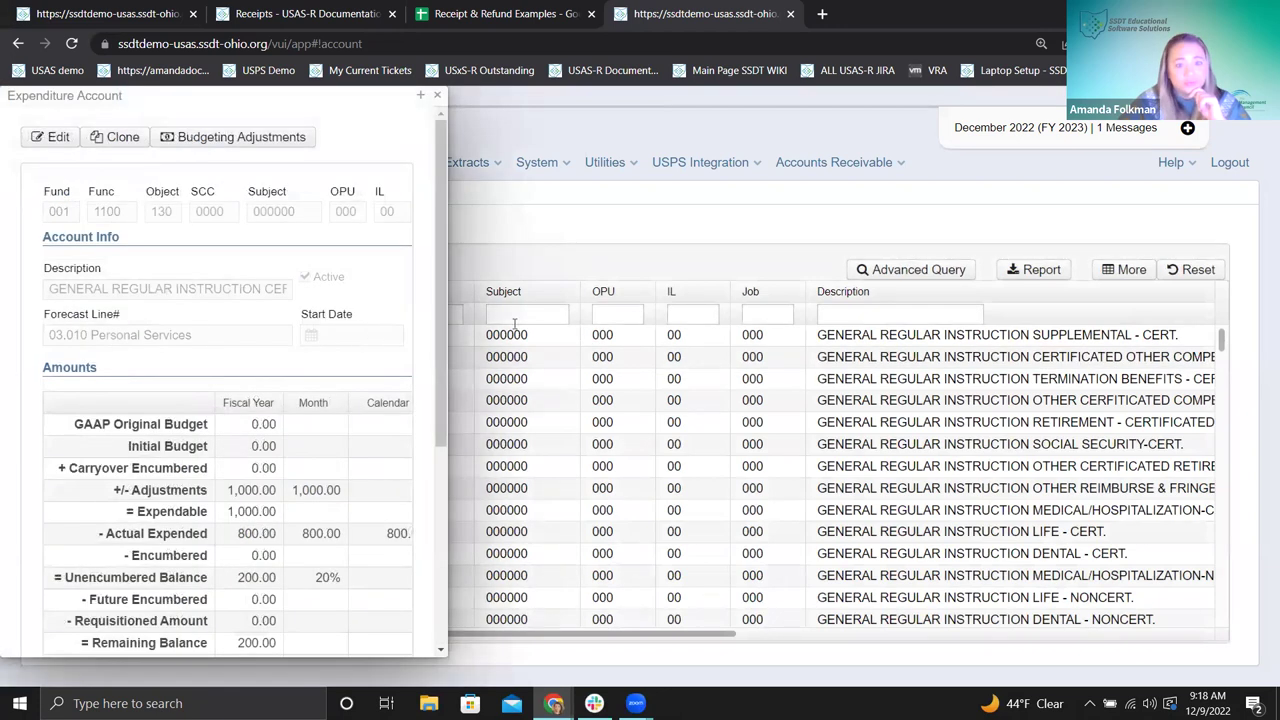
pyautogui.scroll(-1, 300, 480)
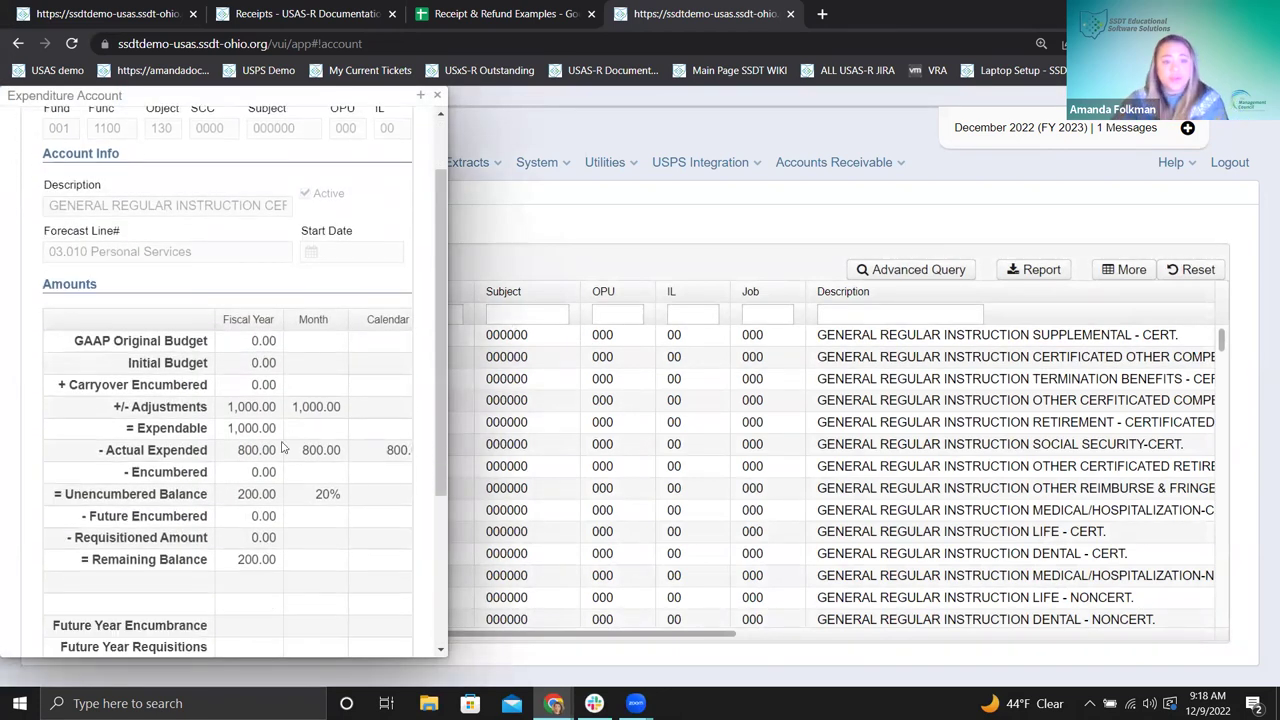
pyautogui.scroll(-1, 283, 447)
pyautogui.doubleClick(230, 350)
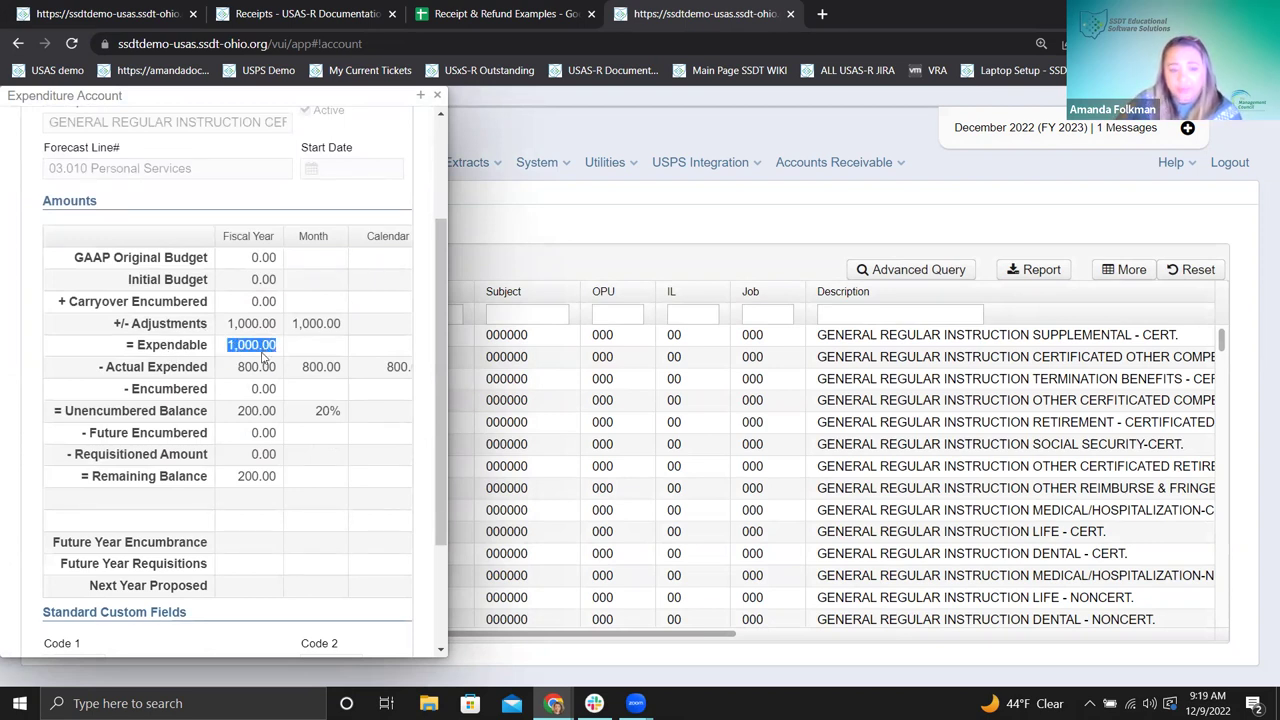
pyautogui.click(237, 376)
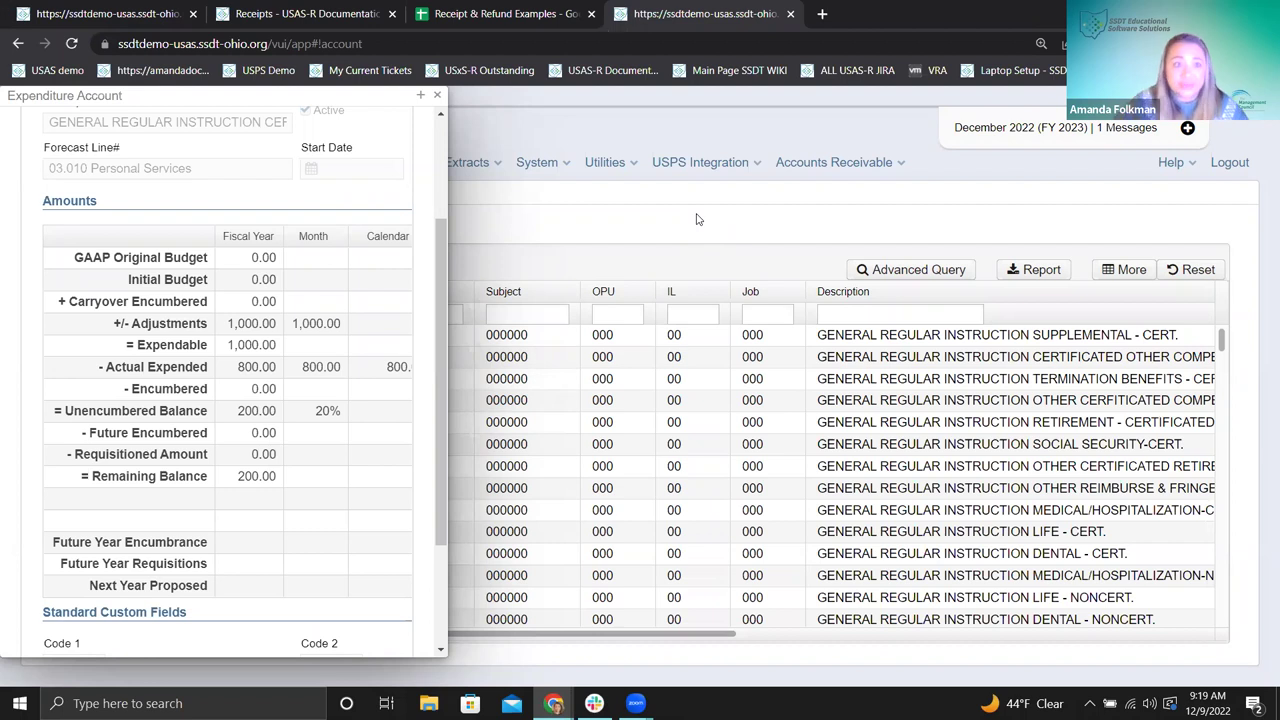
# - Enter -200.00 under Minus Expended in row 6 of the Receipt & Refund Examples spreadsheet
pyautogui.hotkey('alt', 'Left')
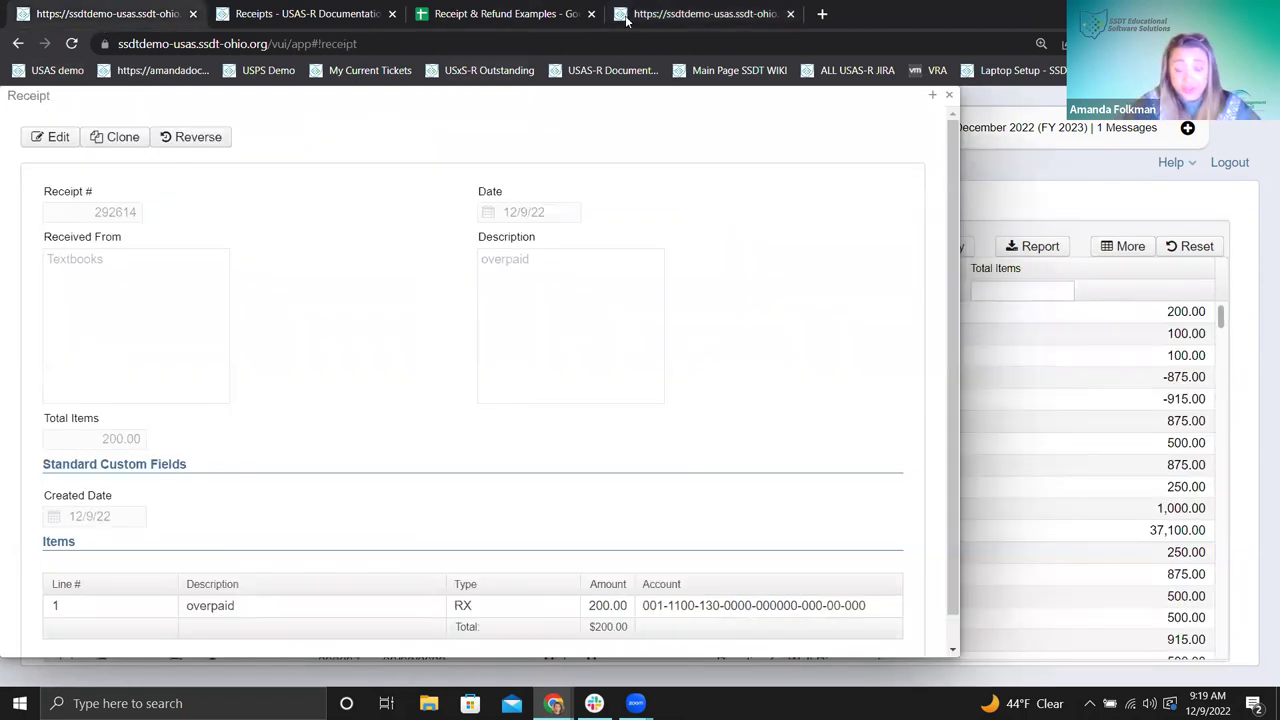
pyautogui.click(495, 14)
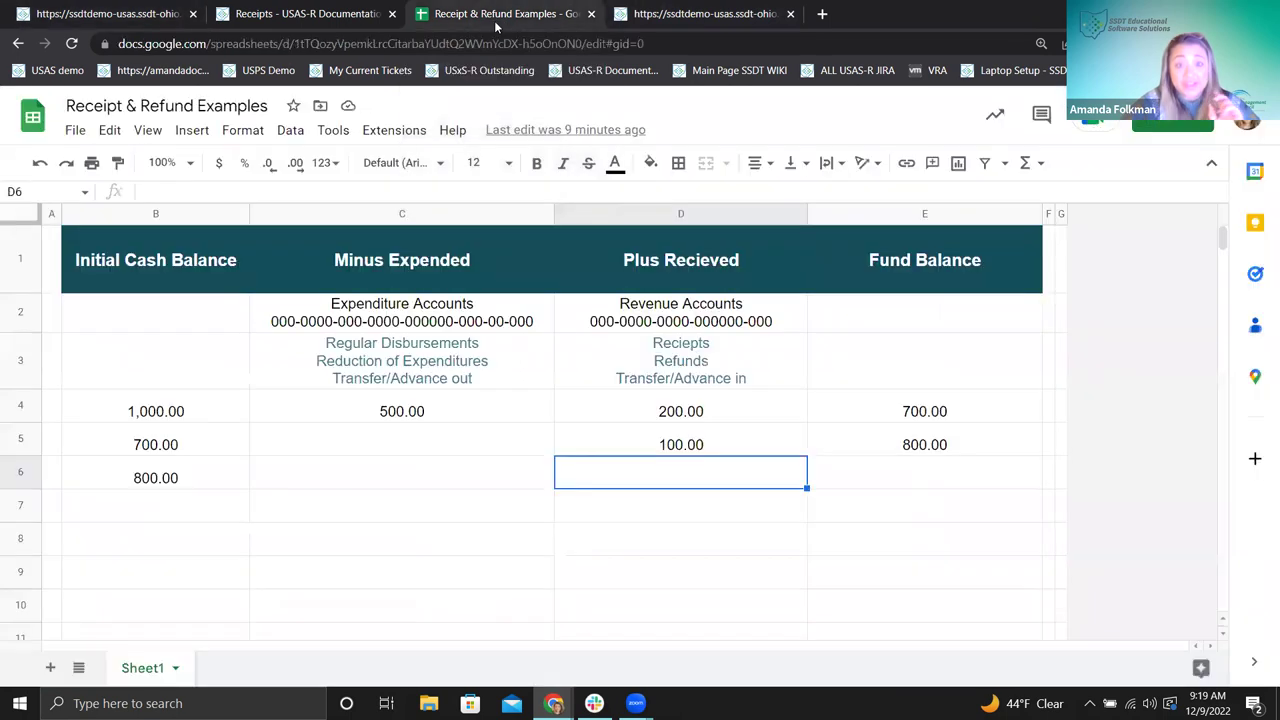
pyautogui.click(757, 450)
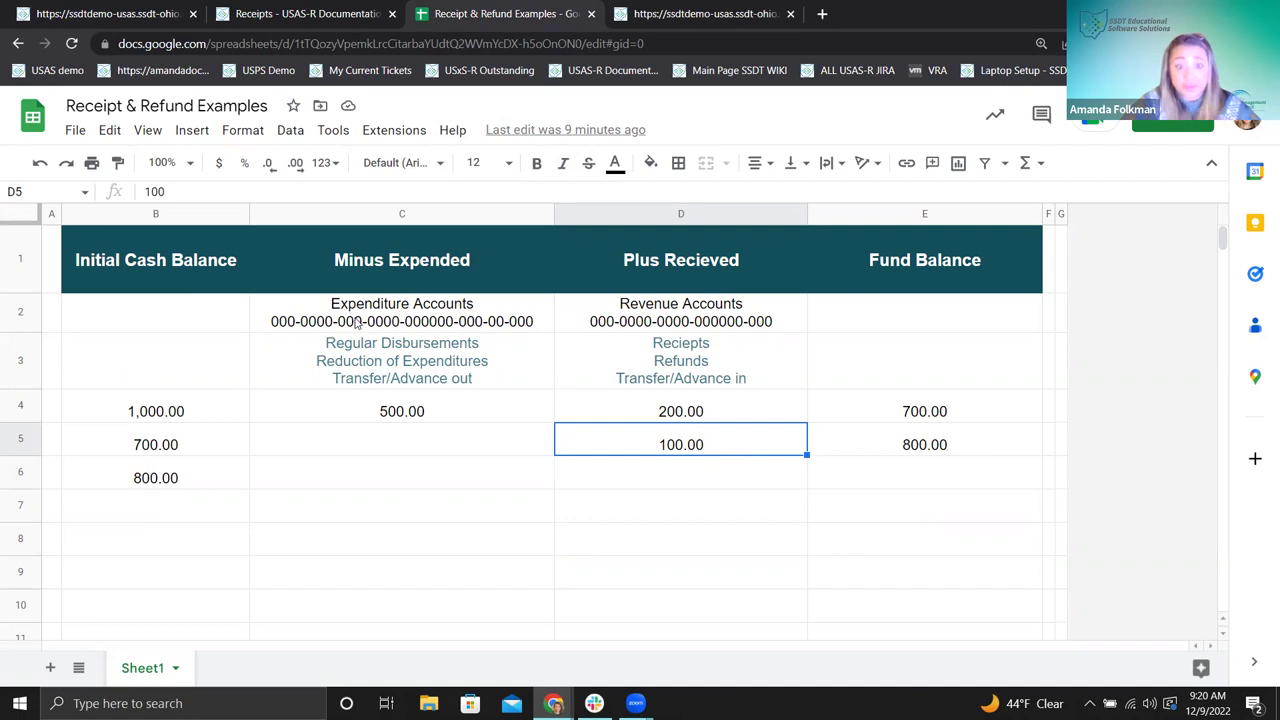
pyautogui.click(422, 321)
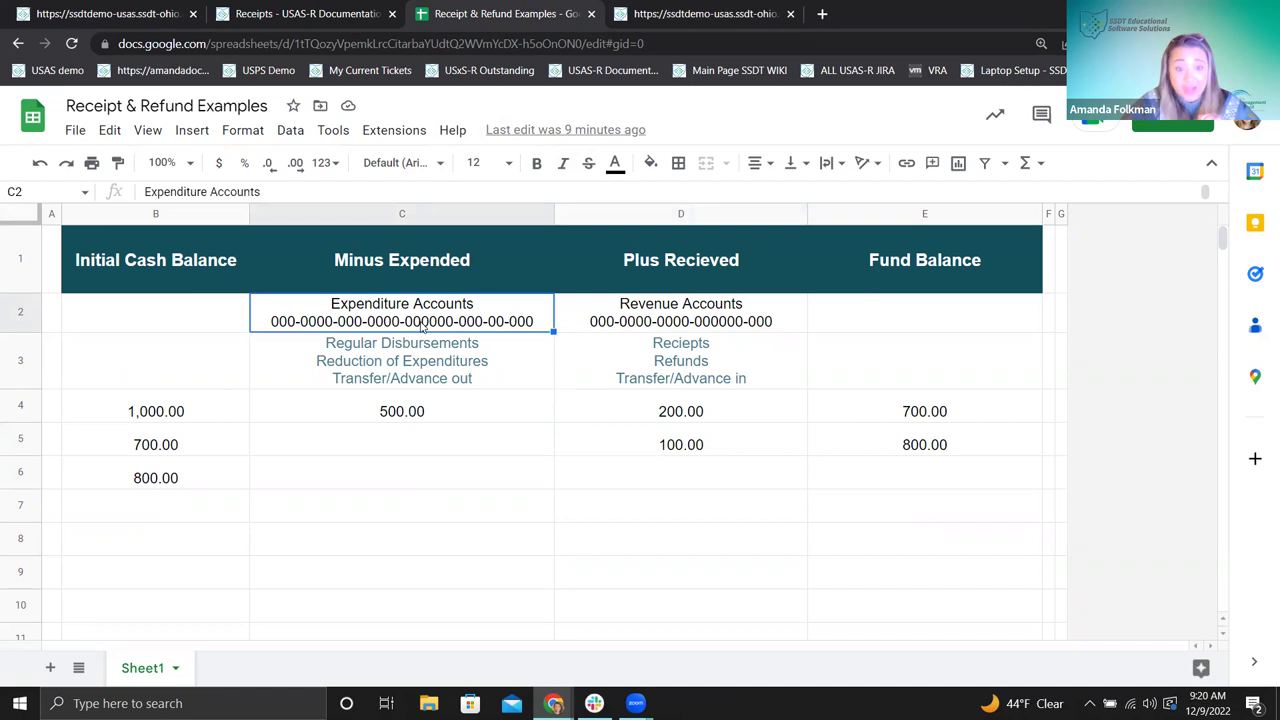
pyautogui.click(403, 481)
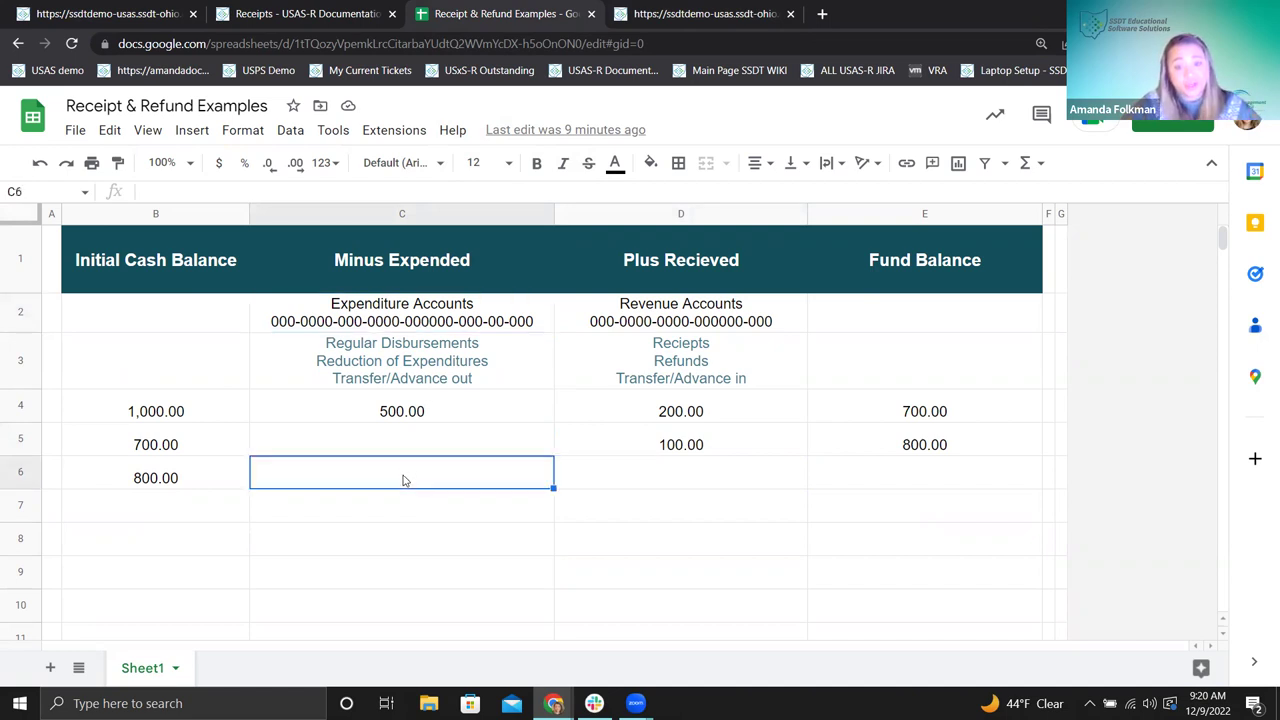
pyautogui.doubleClick(403, 481)
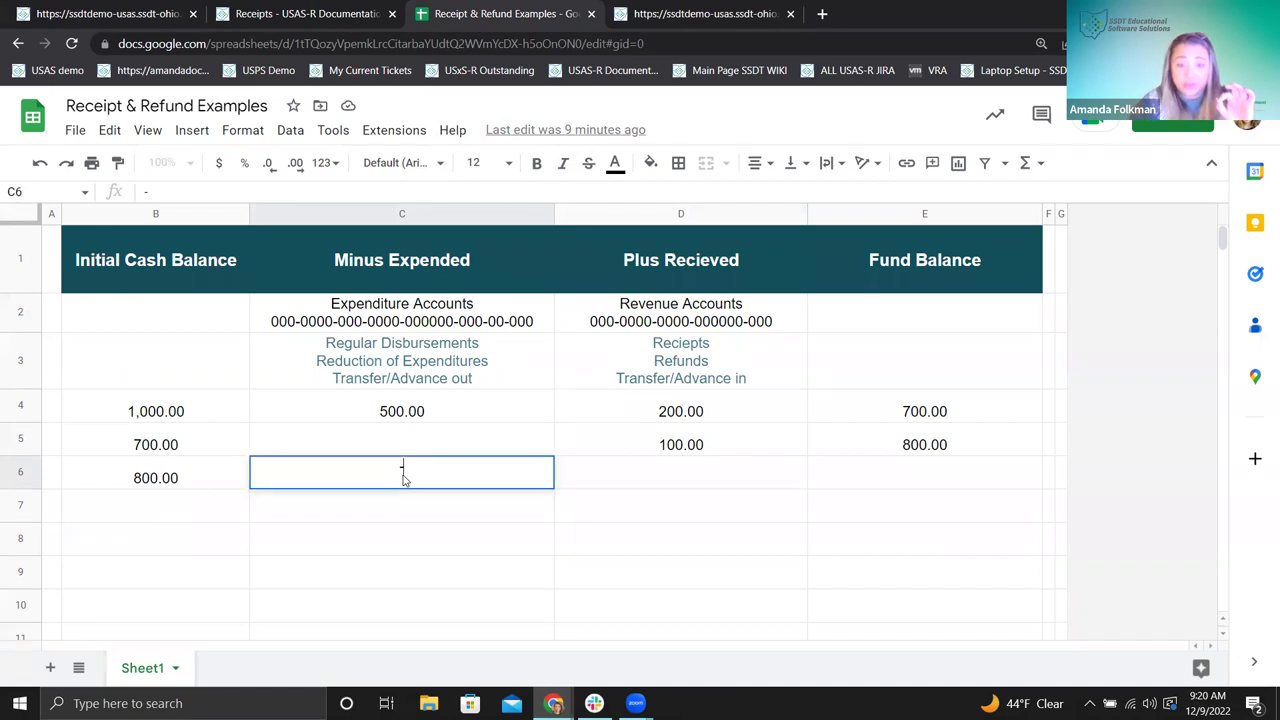
pyautogui.write('-200.00')
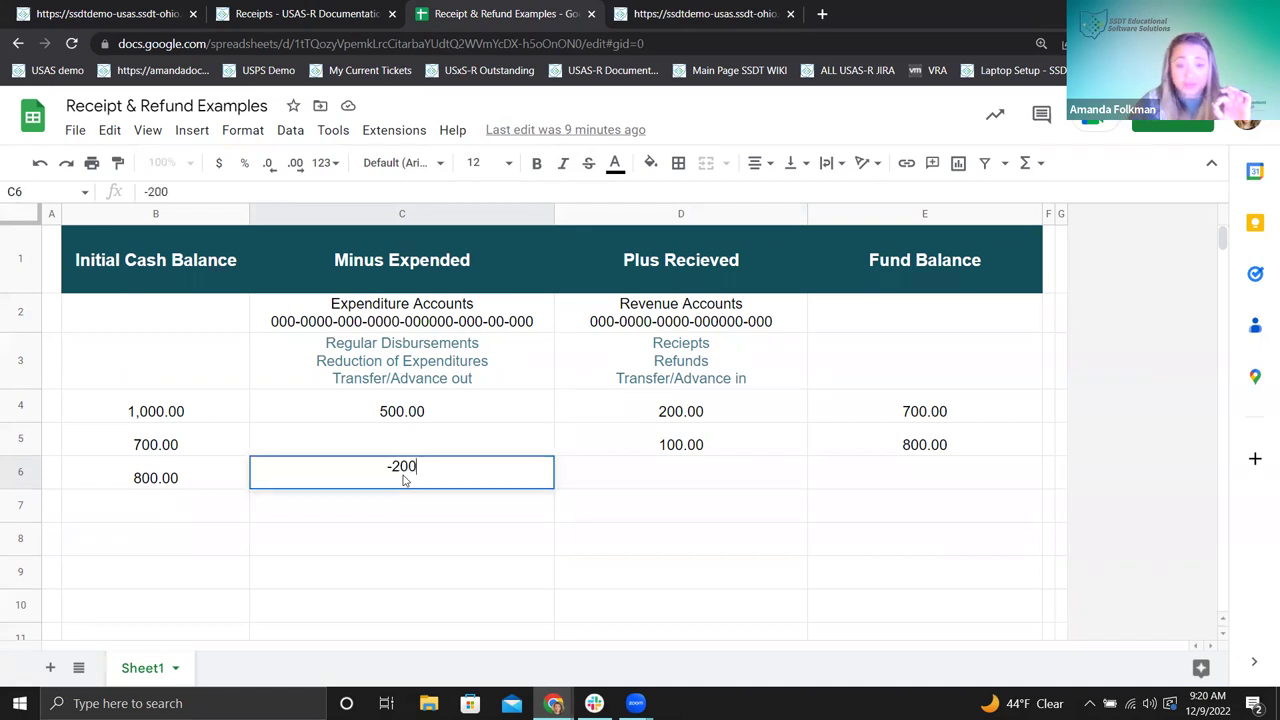
pyautogui.click(523, 606)
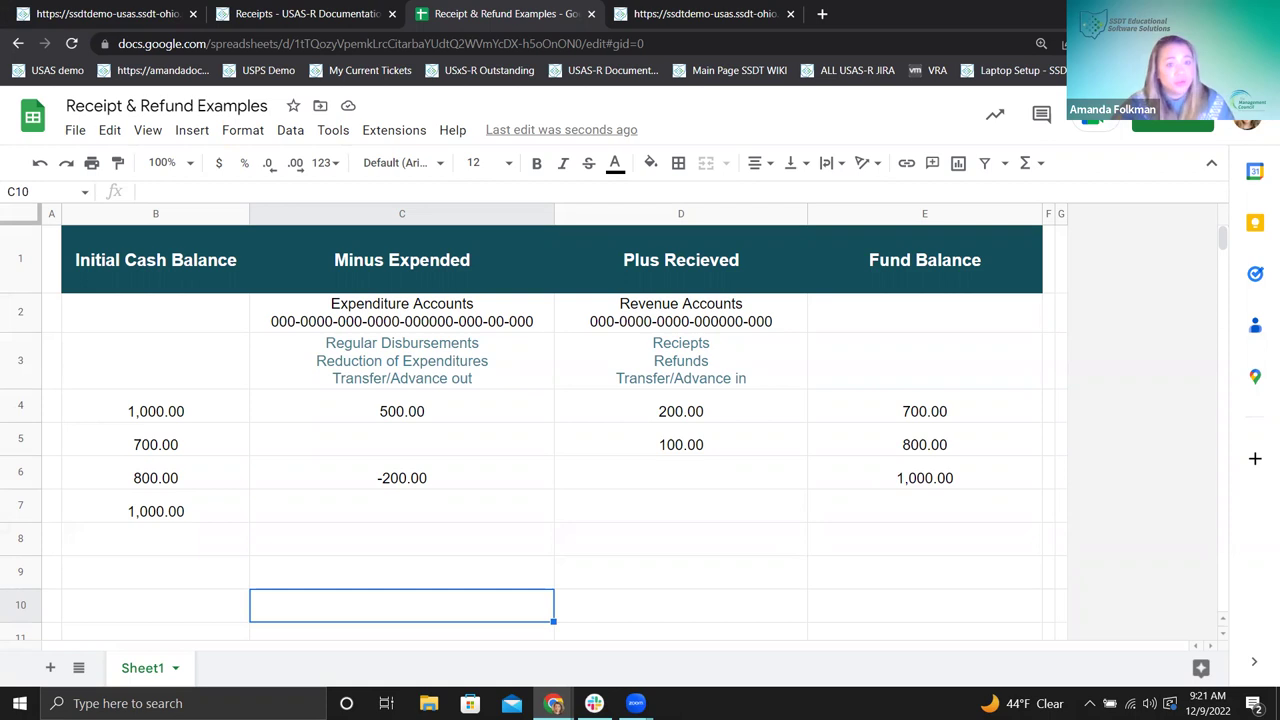
# - Return to the saved Textbooks receipt, clone it, and copy the clone's overpaid RX item twice
pyautogui.click(148, 13)
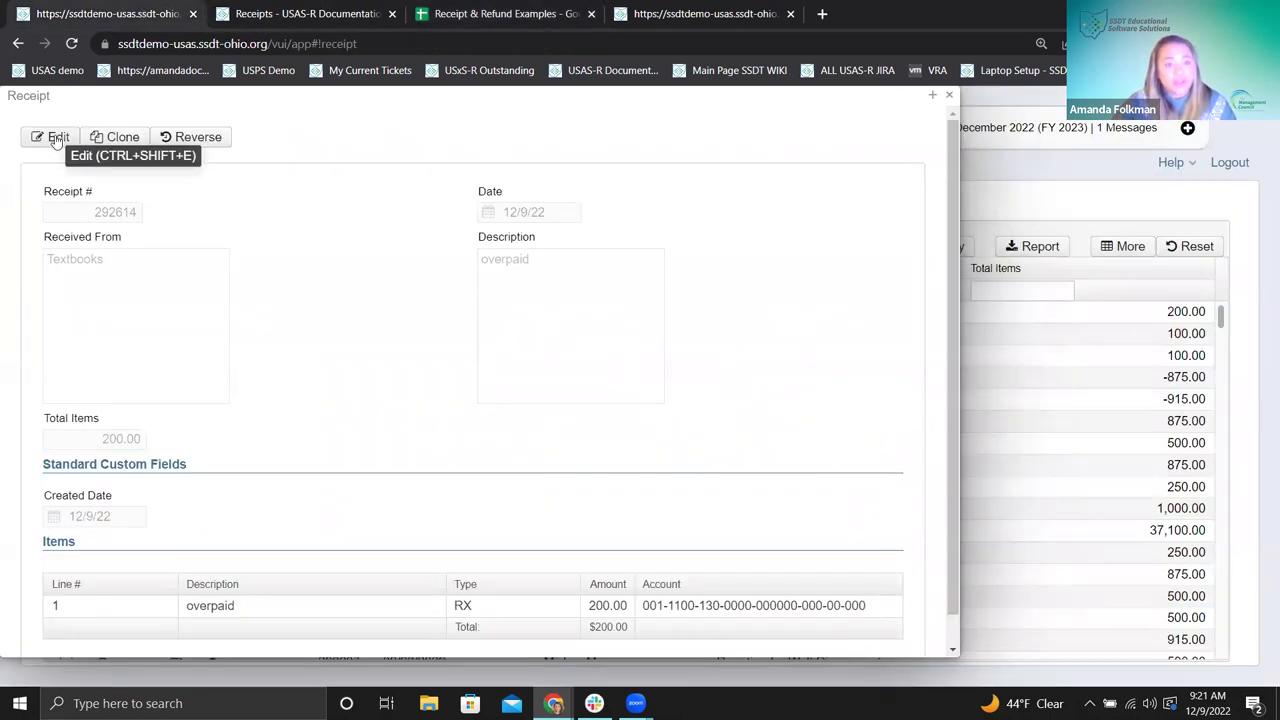
pyautogui.click(123, 138)
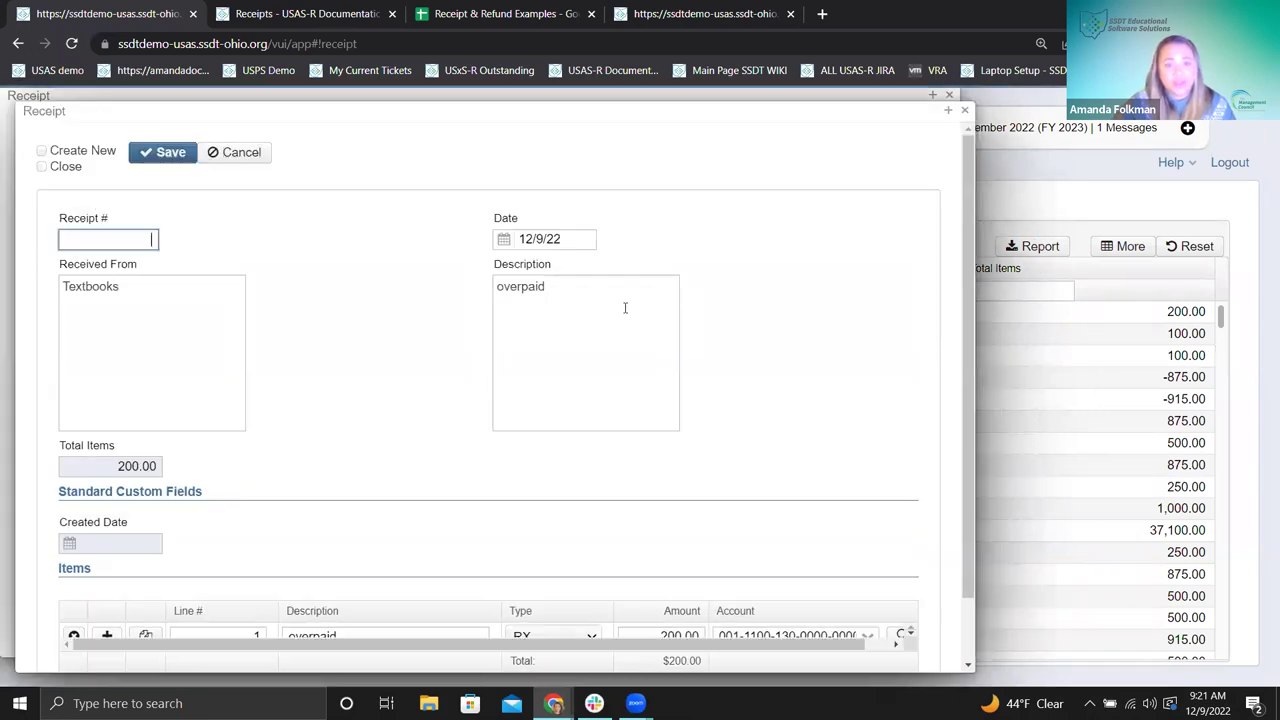
pyautogui.scroll(-2, 790, 310)
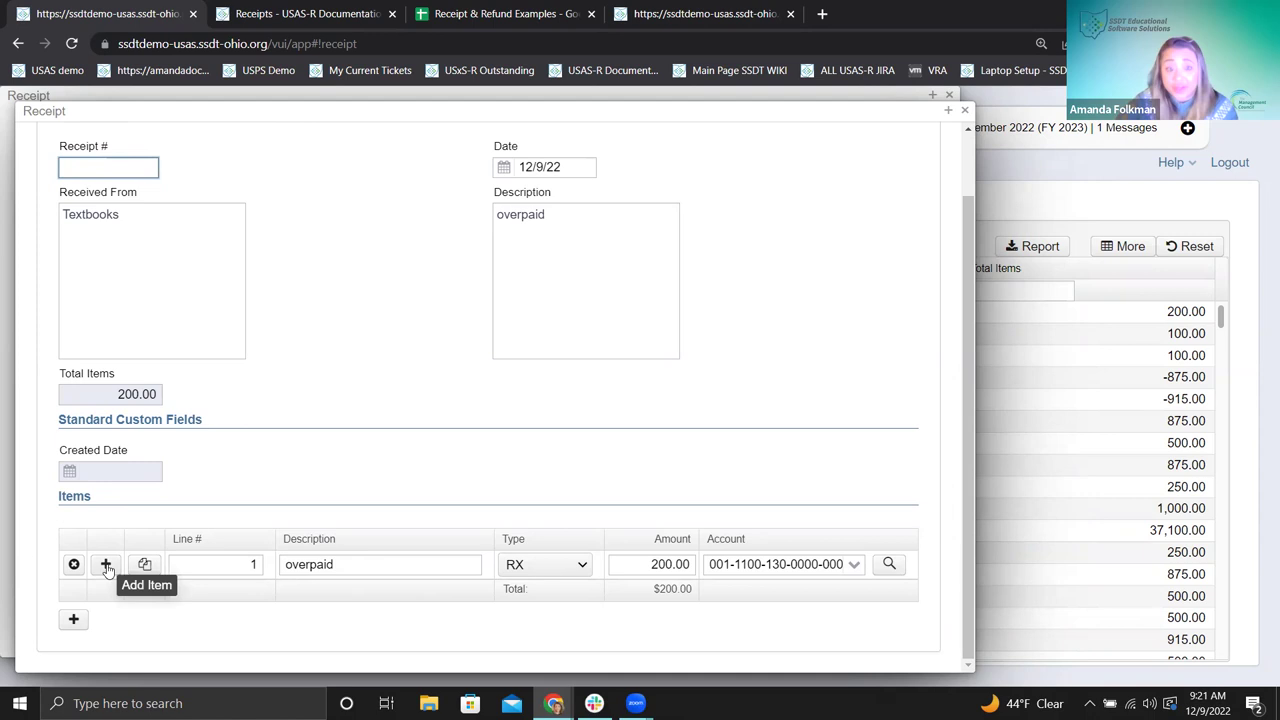
pyautogui.click(144, 564)
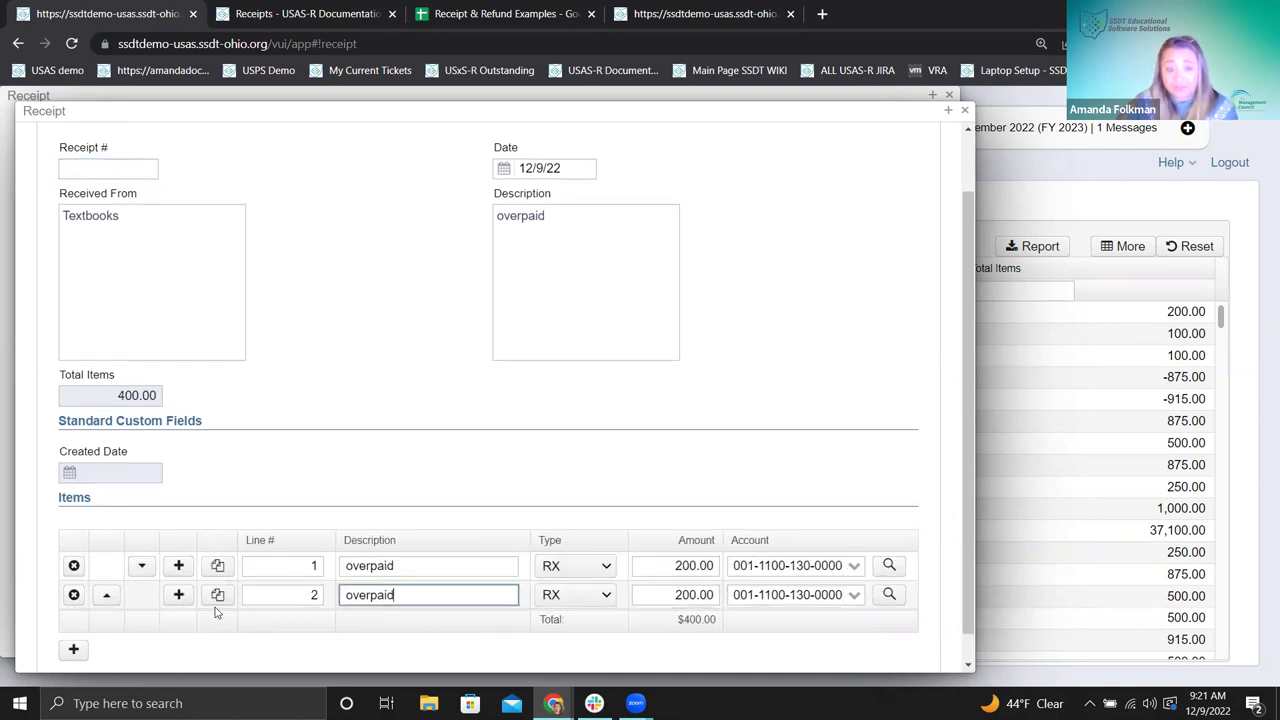
pyautogui.click(218, 595)
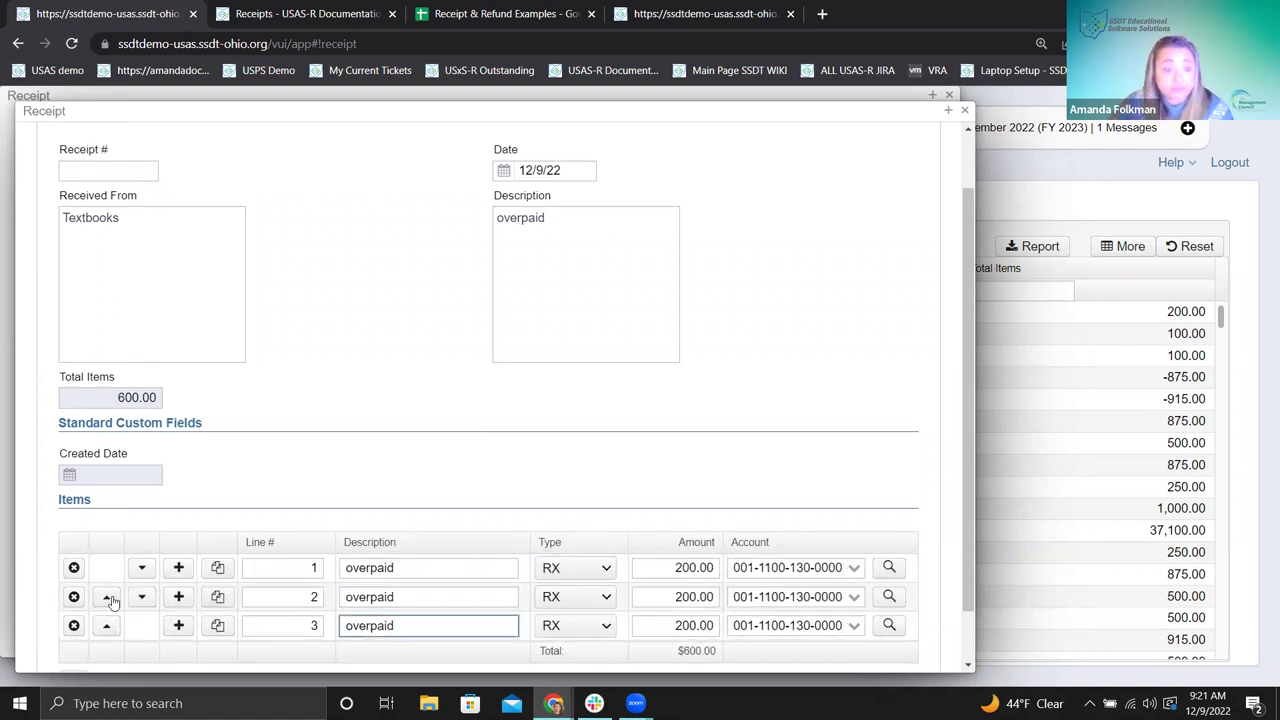
# - Delete item line 2 from the cloned receipt and close the clone without saving it
pyautogui.click(73, 597)
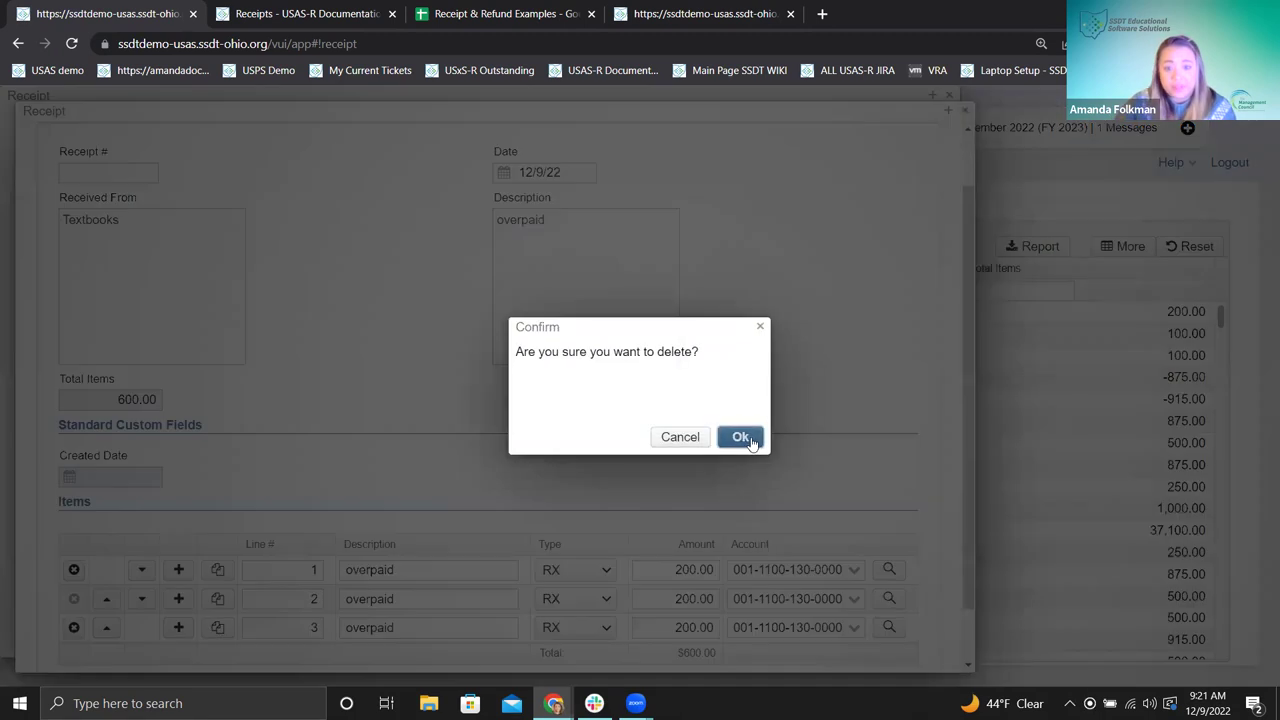
pyautogui.click(740, 437)
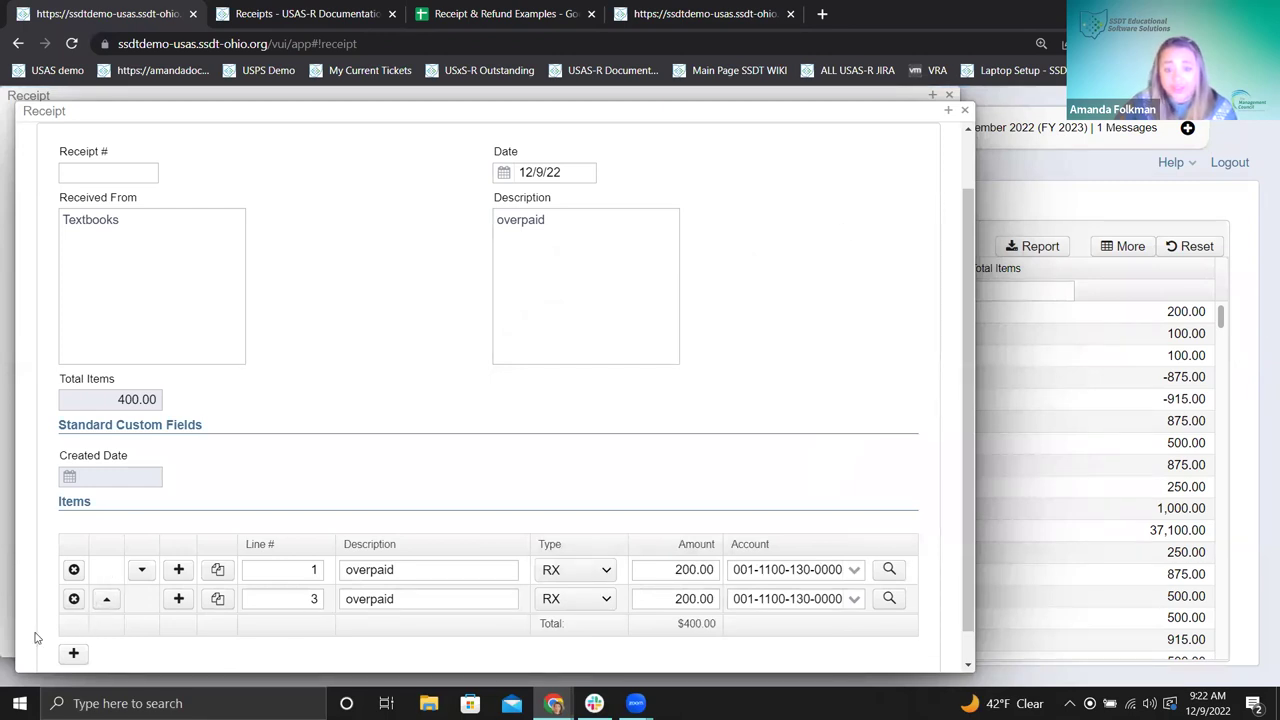
pyautogui.scroll(2, 449, 314)
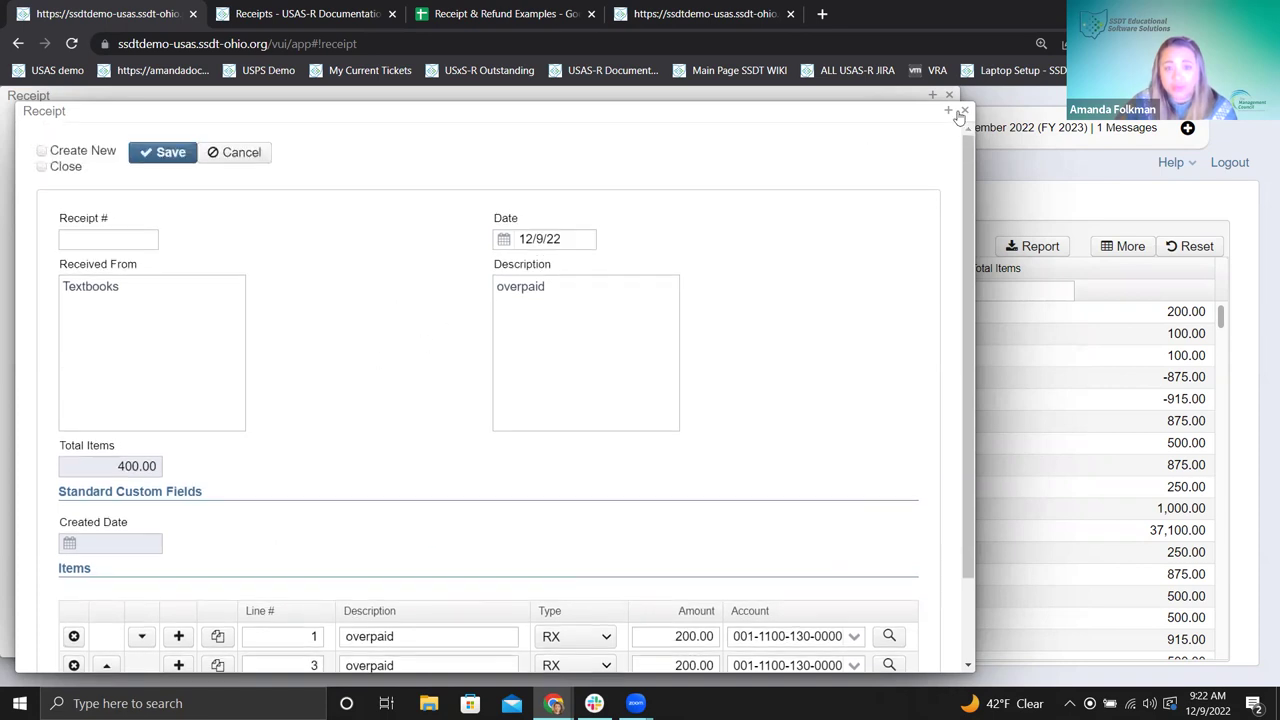
pyautogui.hotkey('ctrl', 's')
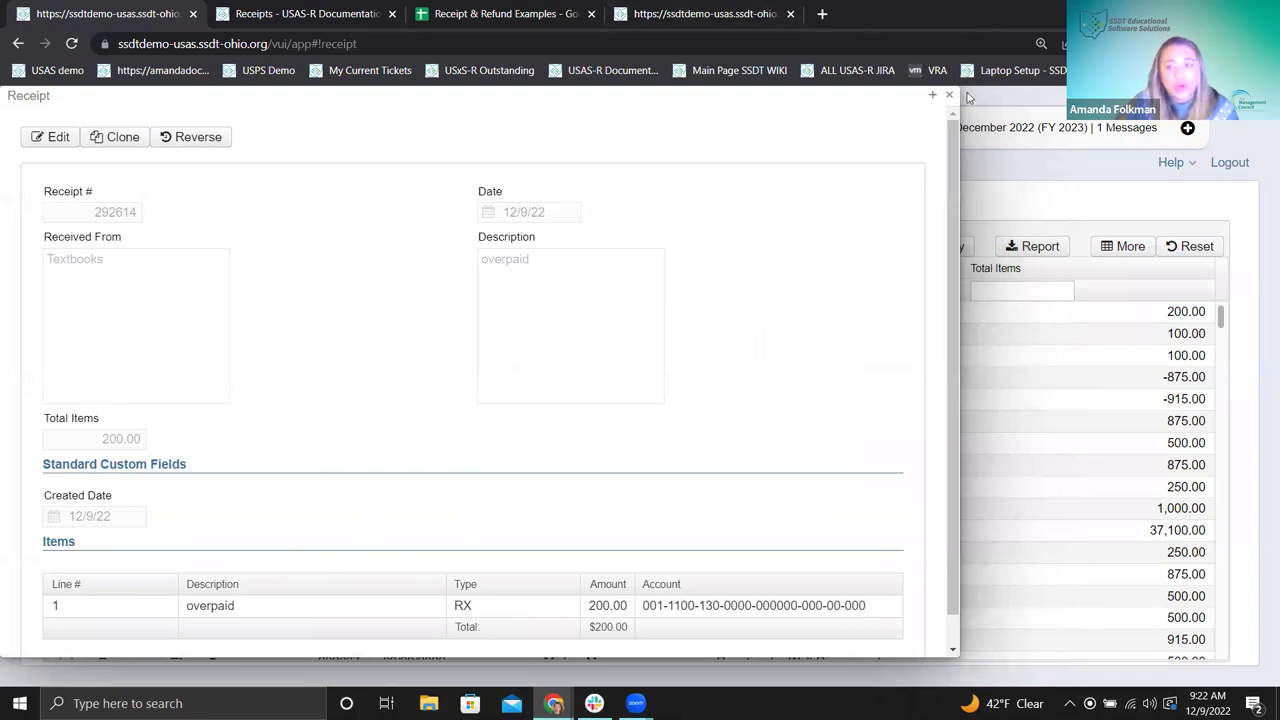
# - Open the saved Textbooks receipt for editing and cancel the edit
pyautogui.click(47, 139)
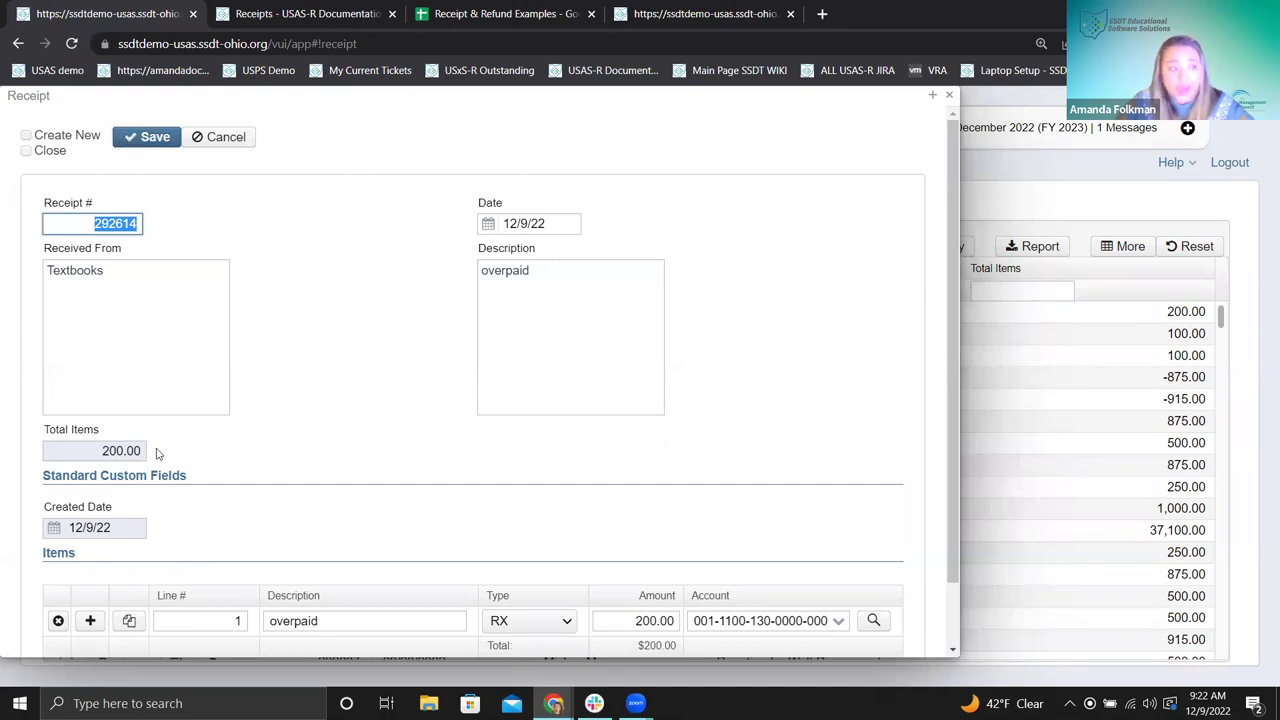
pyautogui.click(222, 137)
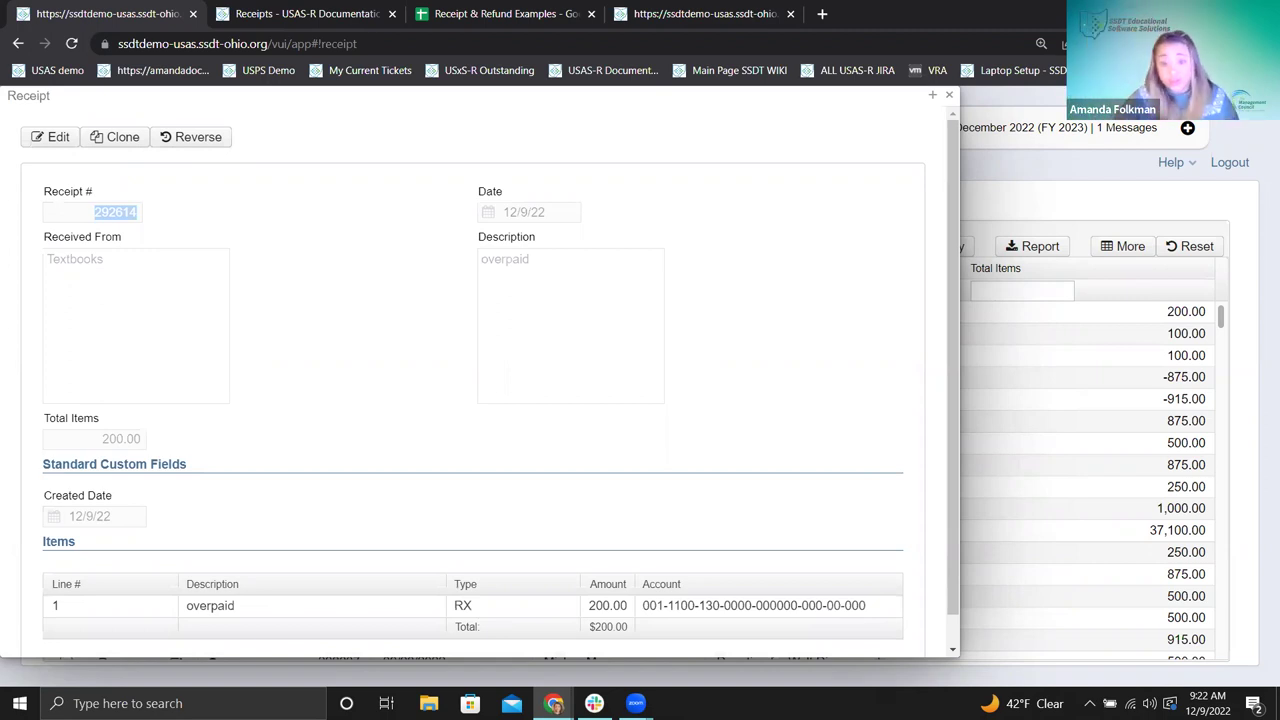
# - Close the Textbooks receipt and view the line items of the High School Breakfast receipt dated 10/19/2022
pyautogui.click(949, 95)
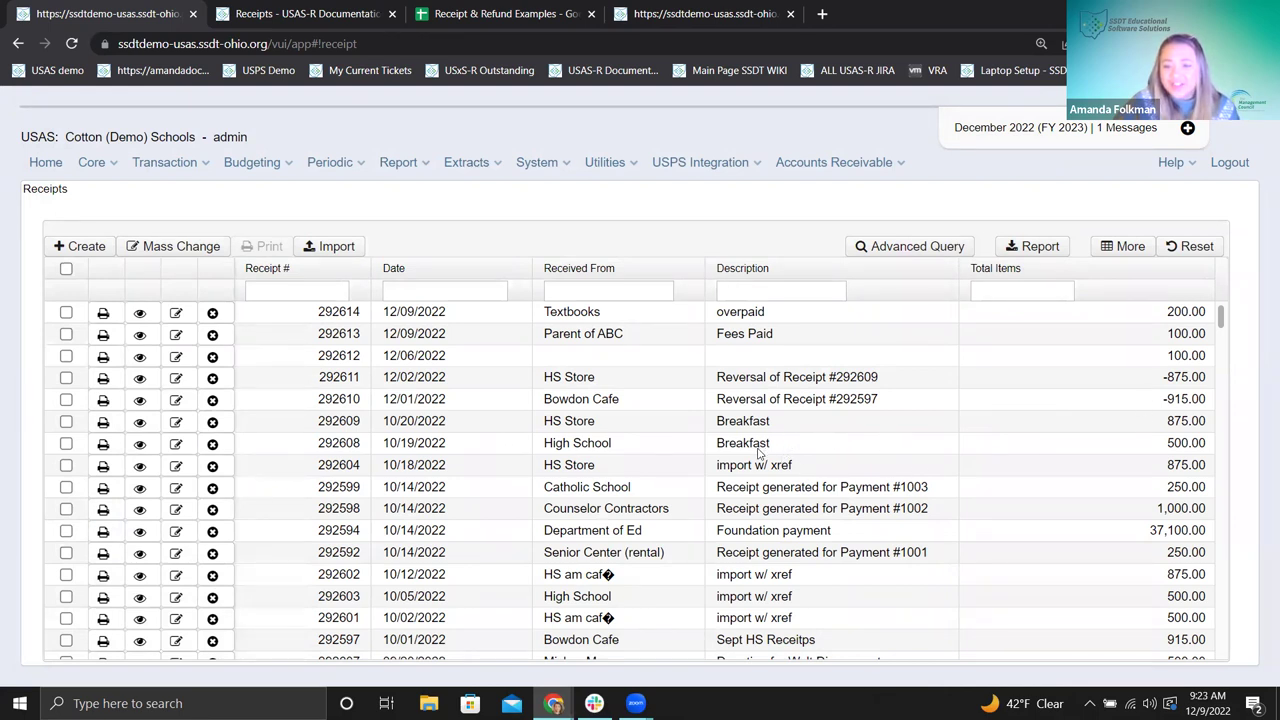
pyautogui.click(140, 446)
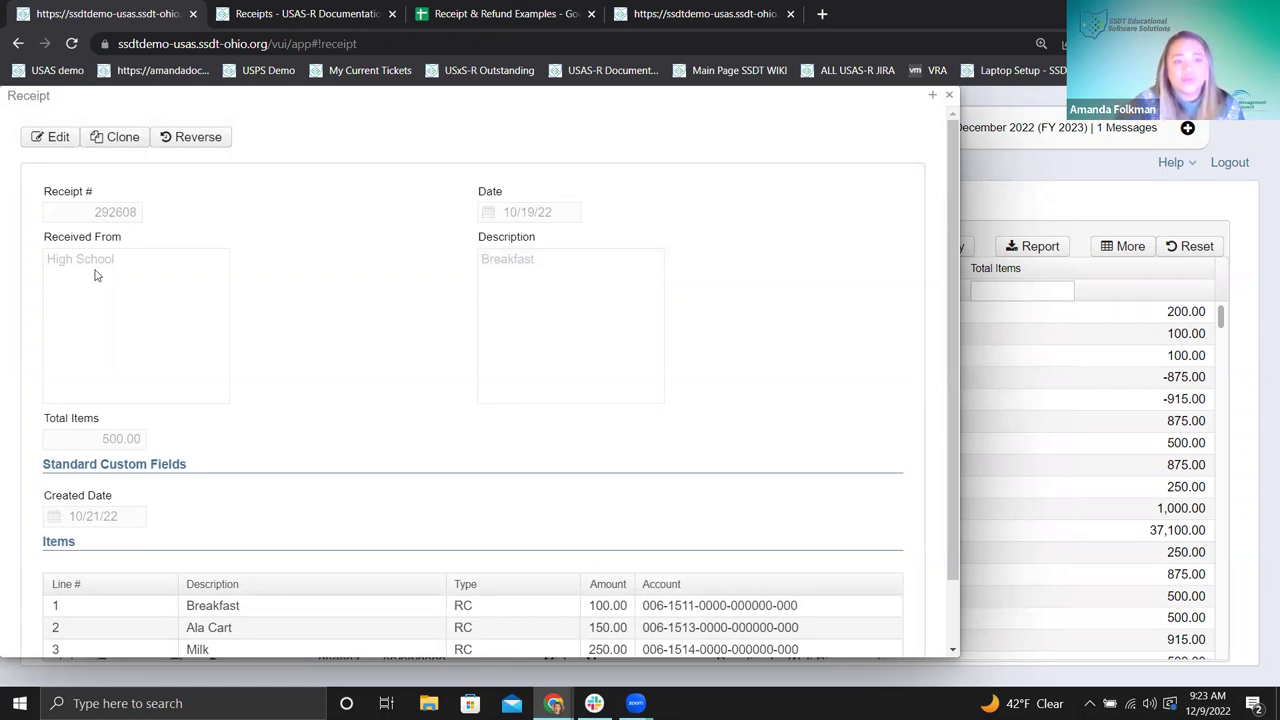
pyautogui.scroll(-1, 295, 630)
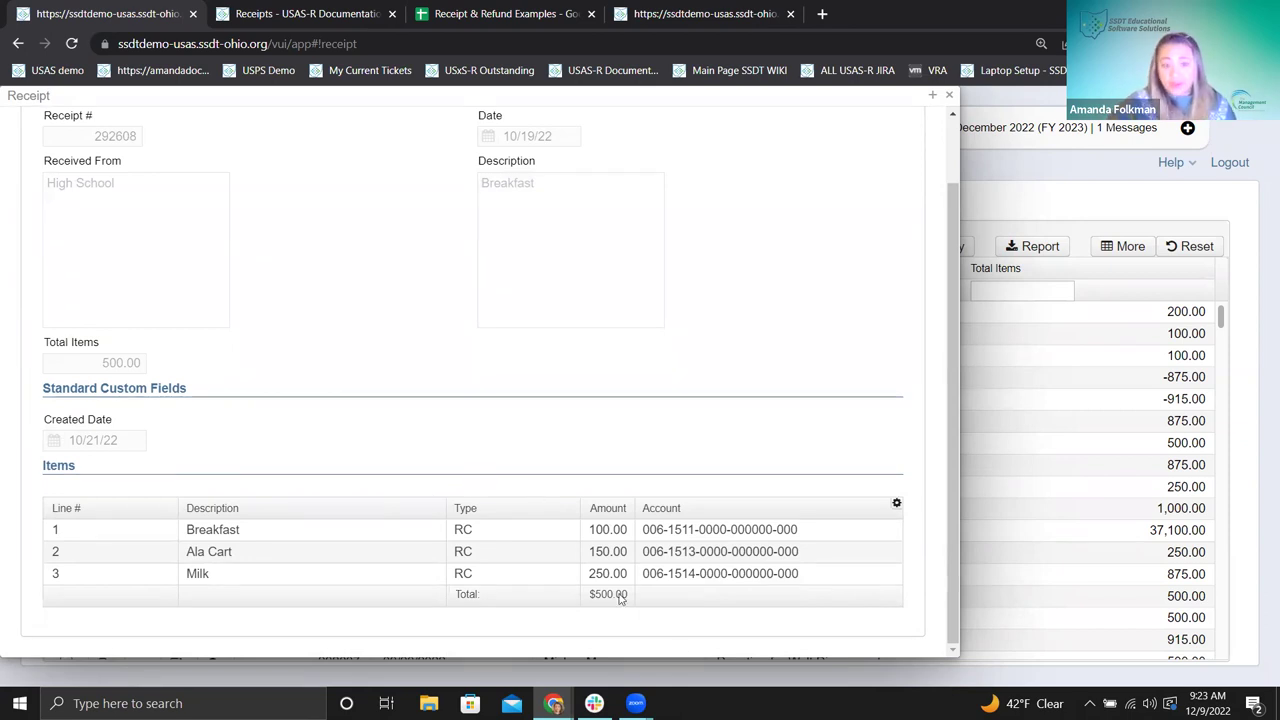
# - Enter 500.00 under Plus Received in row 7 of the Receipt & Refund Examples spreadsheet
pyautogui.click(517, 14)
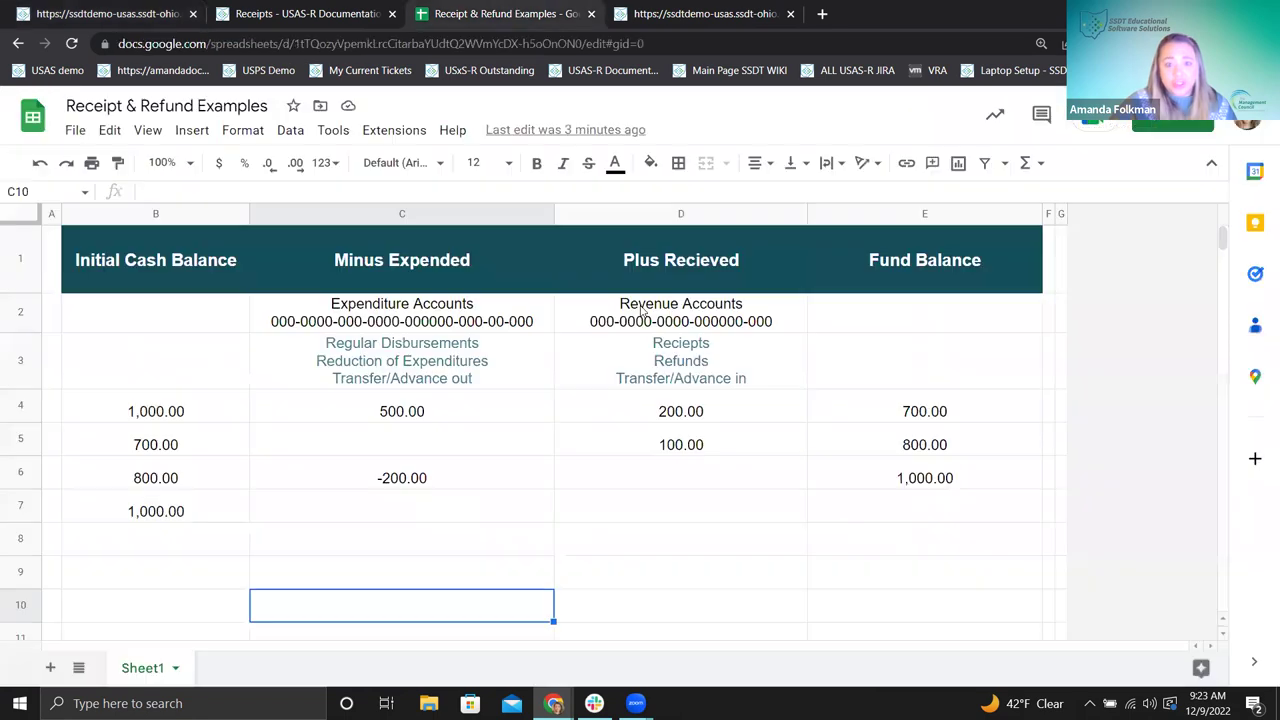
pyautogui.click(667, 512)
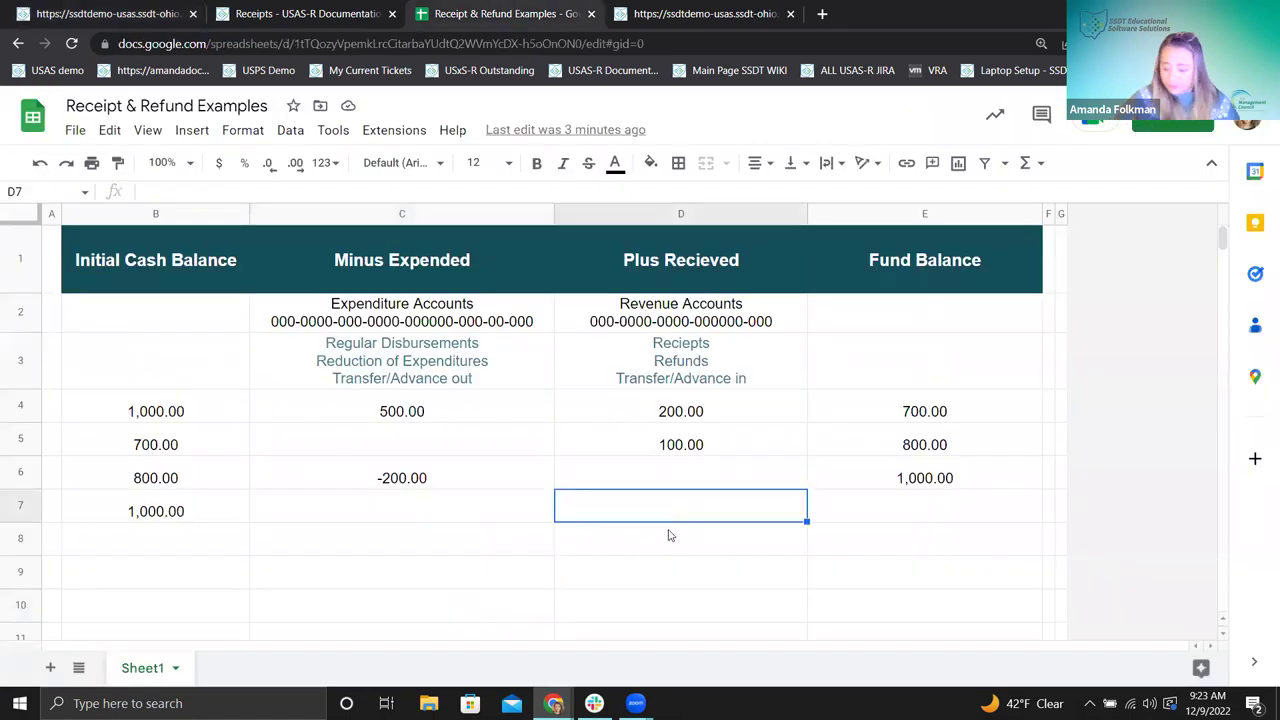
pyautogui.write('500.00')
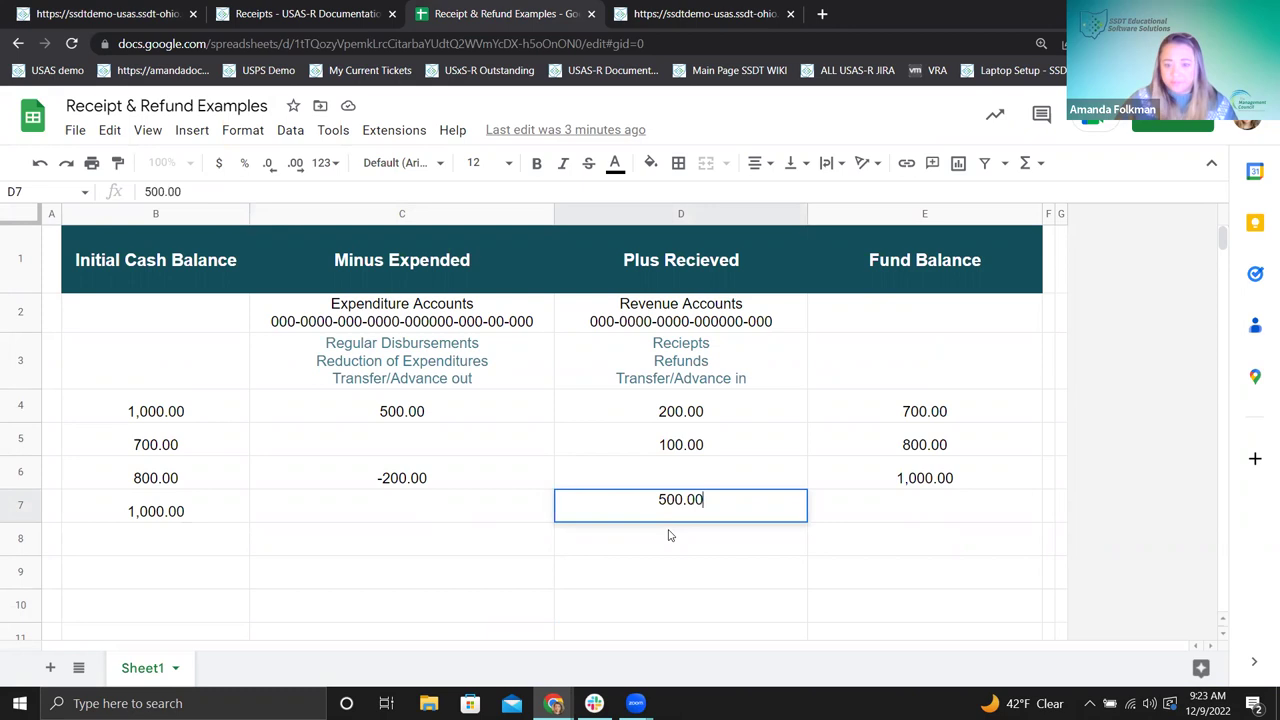
pyautogui.press('Return')
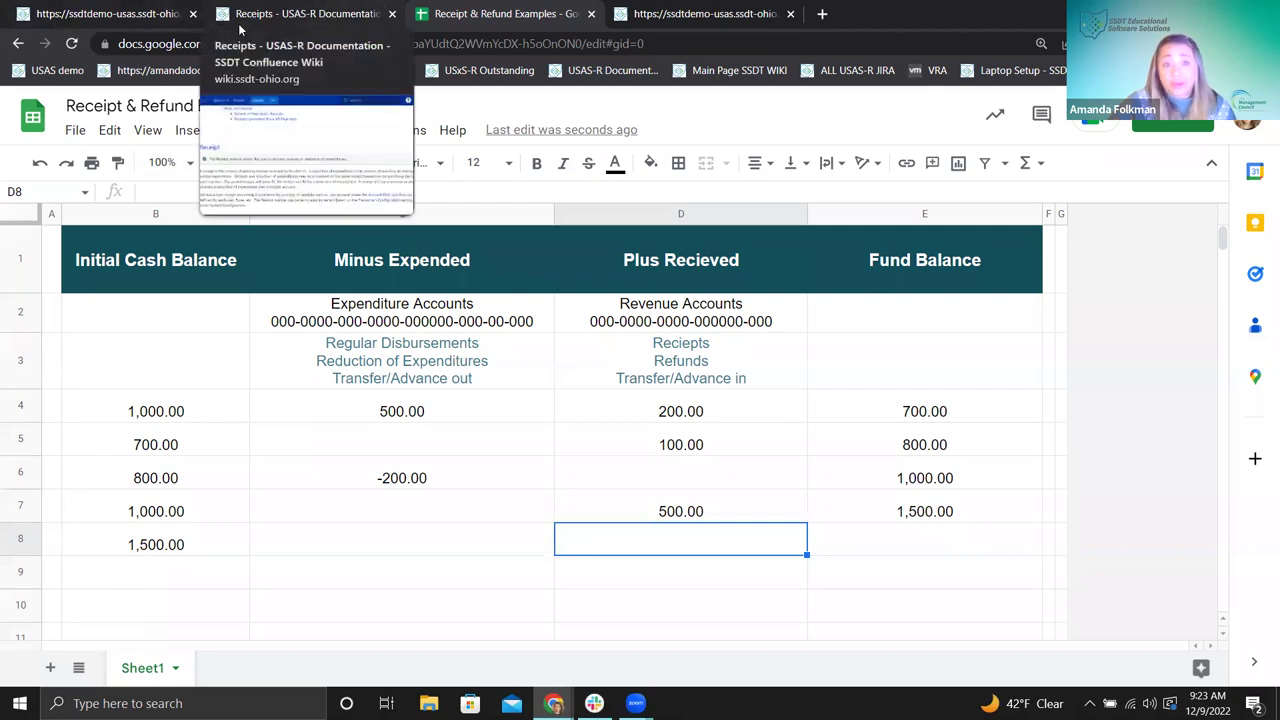
# - Return to the High School Breakfast receipt in USAS and generate a reverse receipt dated 12/9/22
pyautogui.click(105, 14)
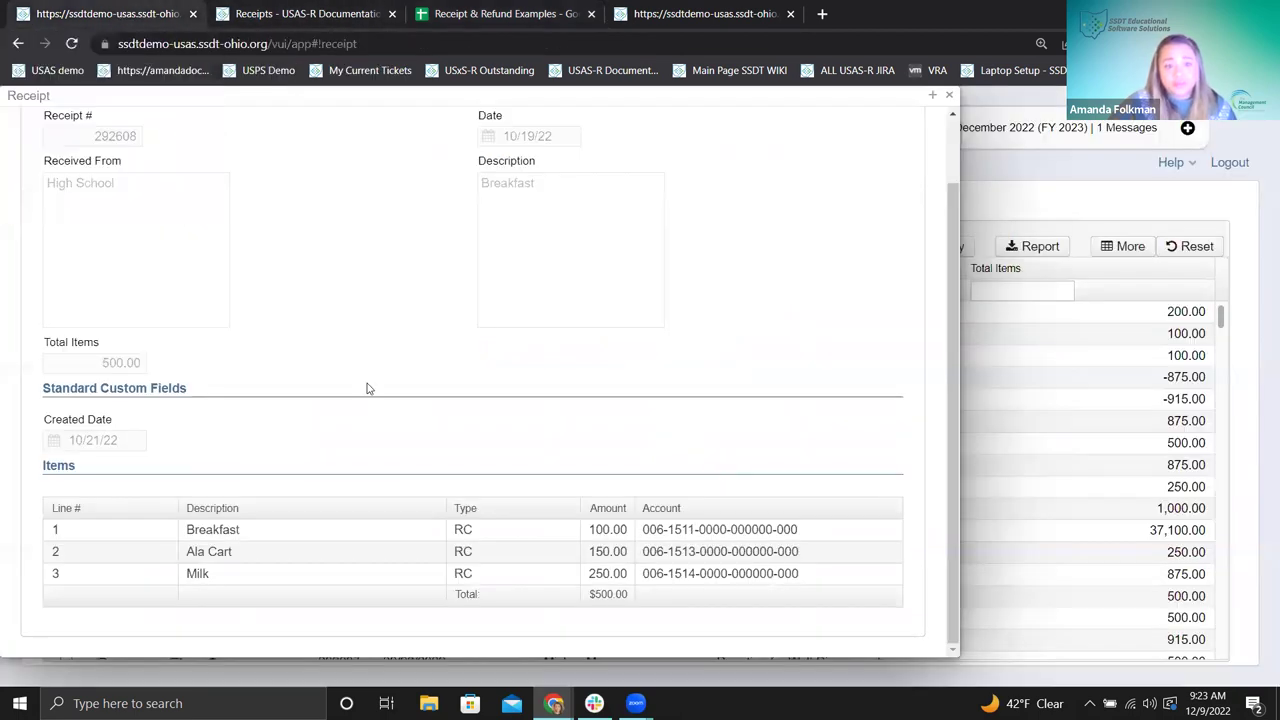
pyautogui.scroll(1, 265, 459)
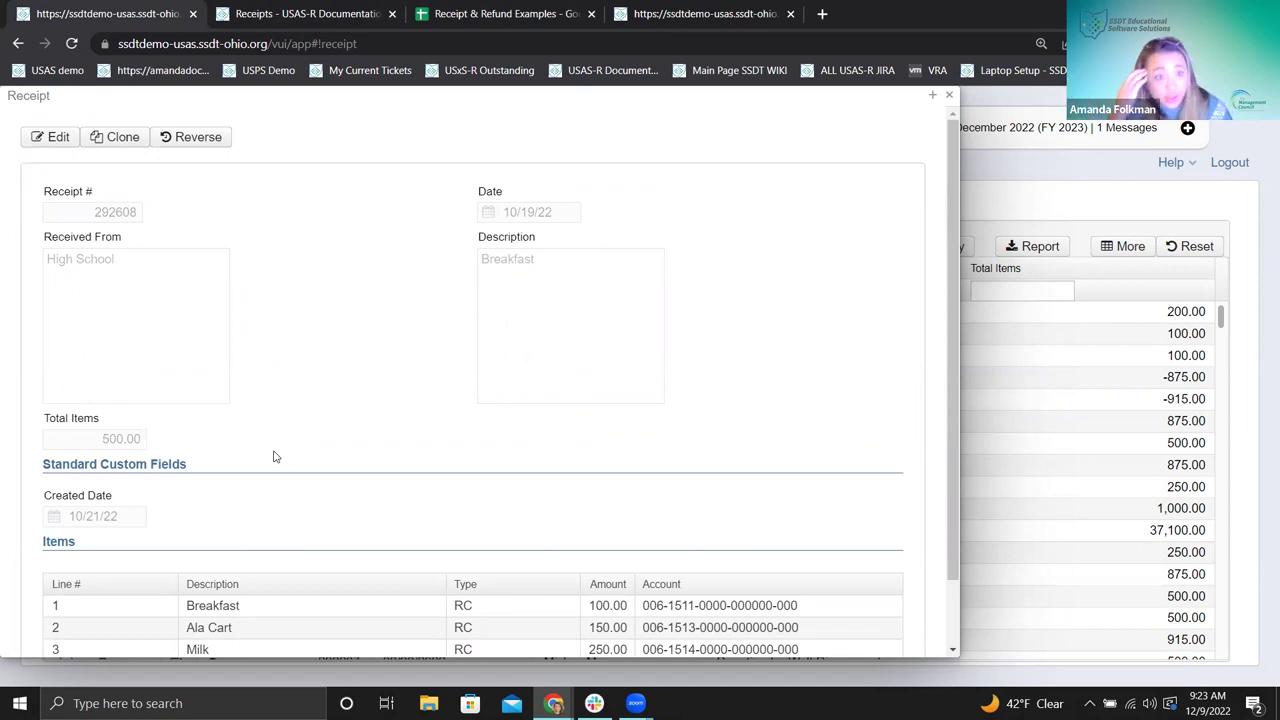
pyautogui.click(207, 138)
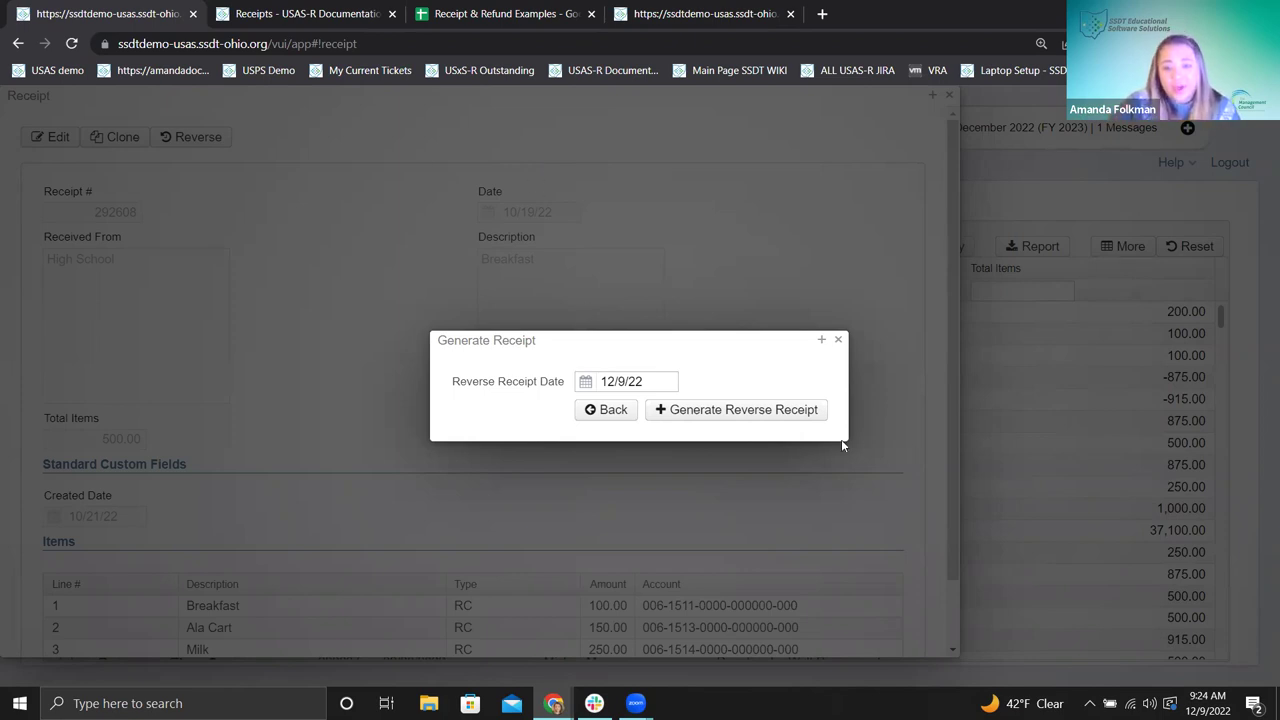
pyautogui.click(791, 410)
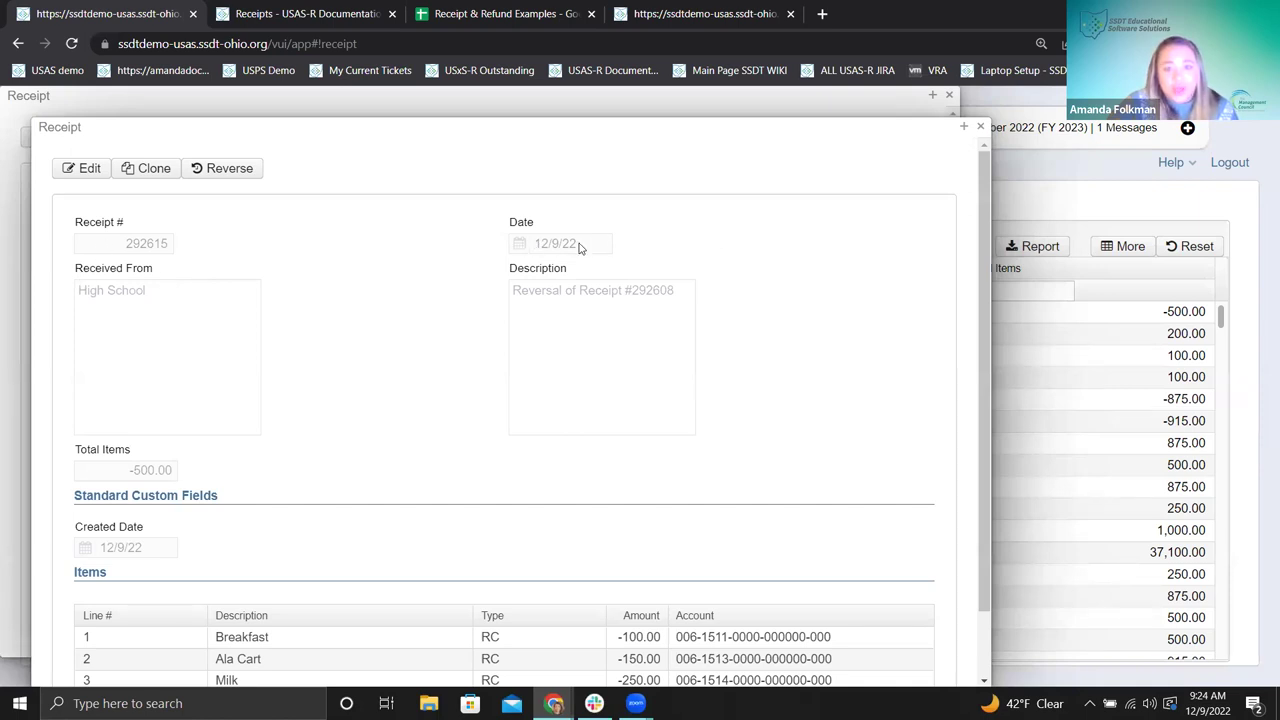
# - Review the reversal receipt's date, description and line items, and close the open receipts and the detail view
pyautogui.moveTo(534, 256); pyautogui.dragTo(614, 257)
pyautogui.click(645, 372)
pyautogui.moveTo(528, 296); pyautogui.dragTo(679, 309)
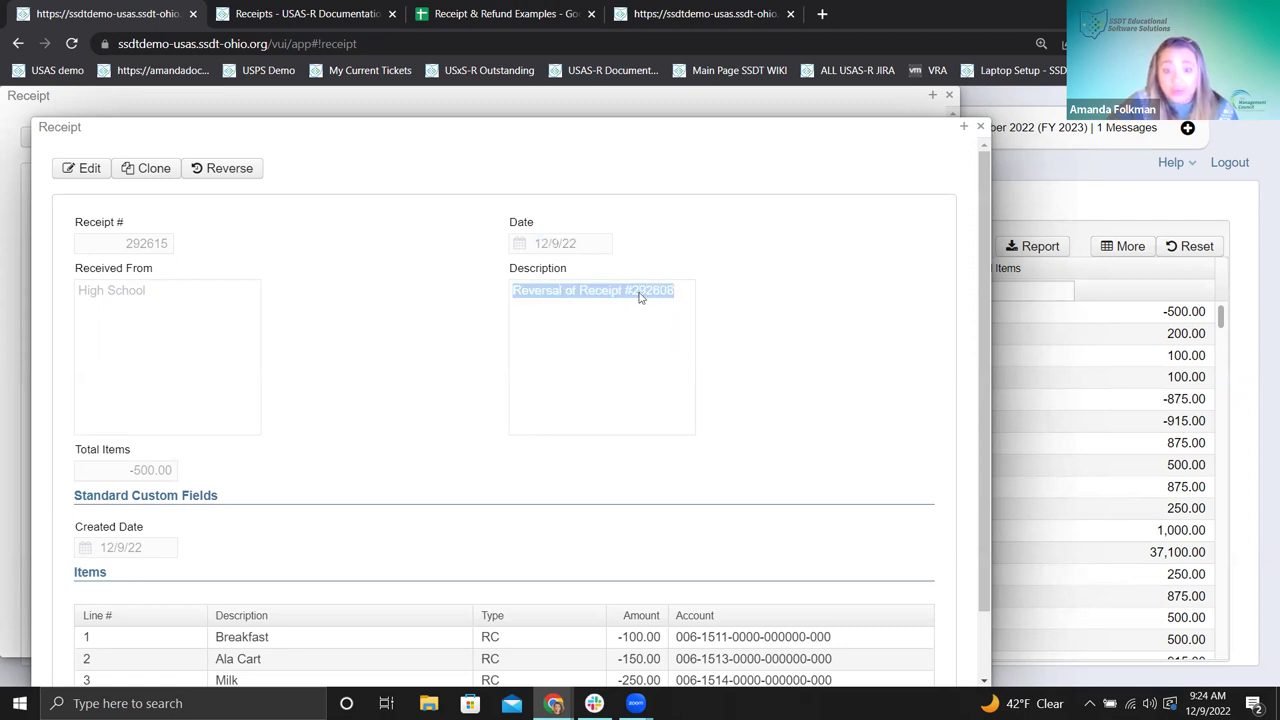
pyautogui.scroll(-1, 520, 396)
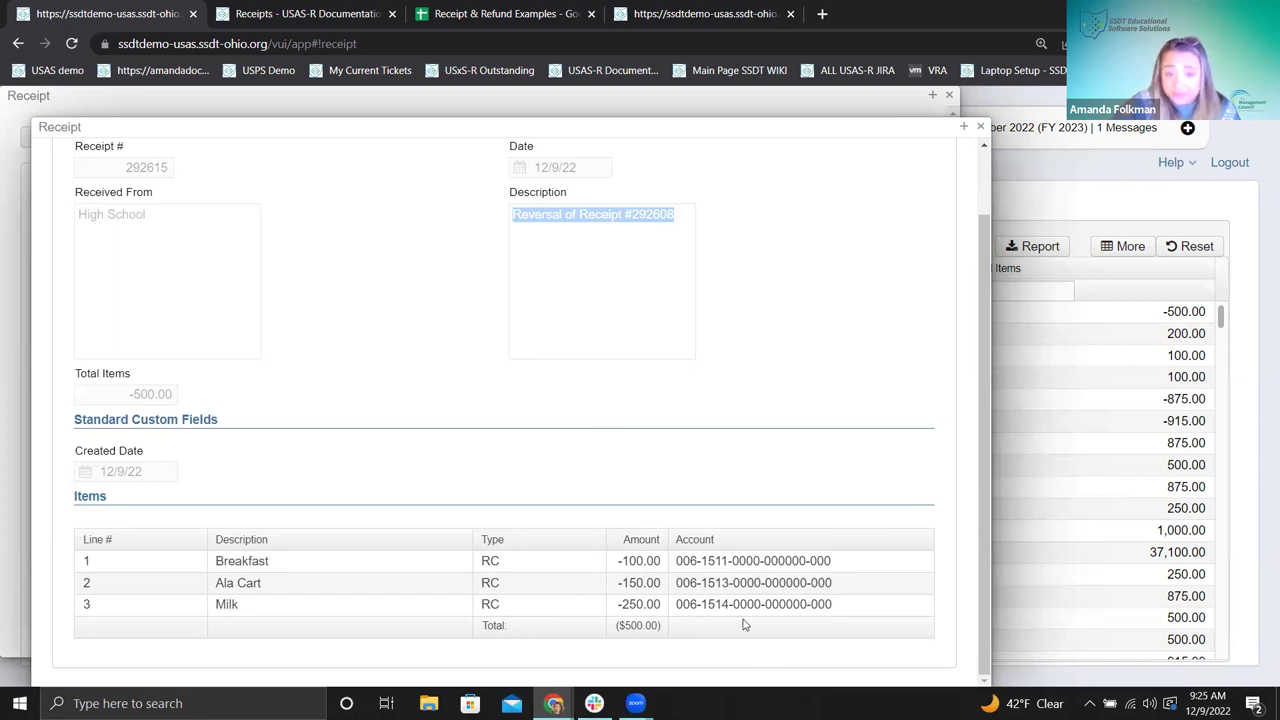
pyautogui.scroll(2, 743, 625)
pyautogui.scroll(-2, 986, 235)
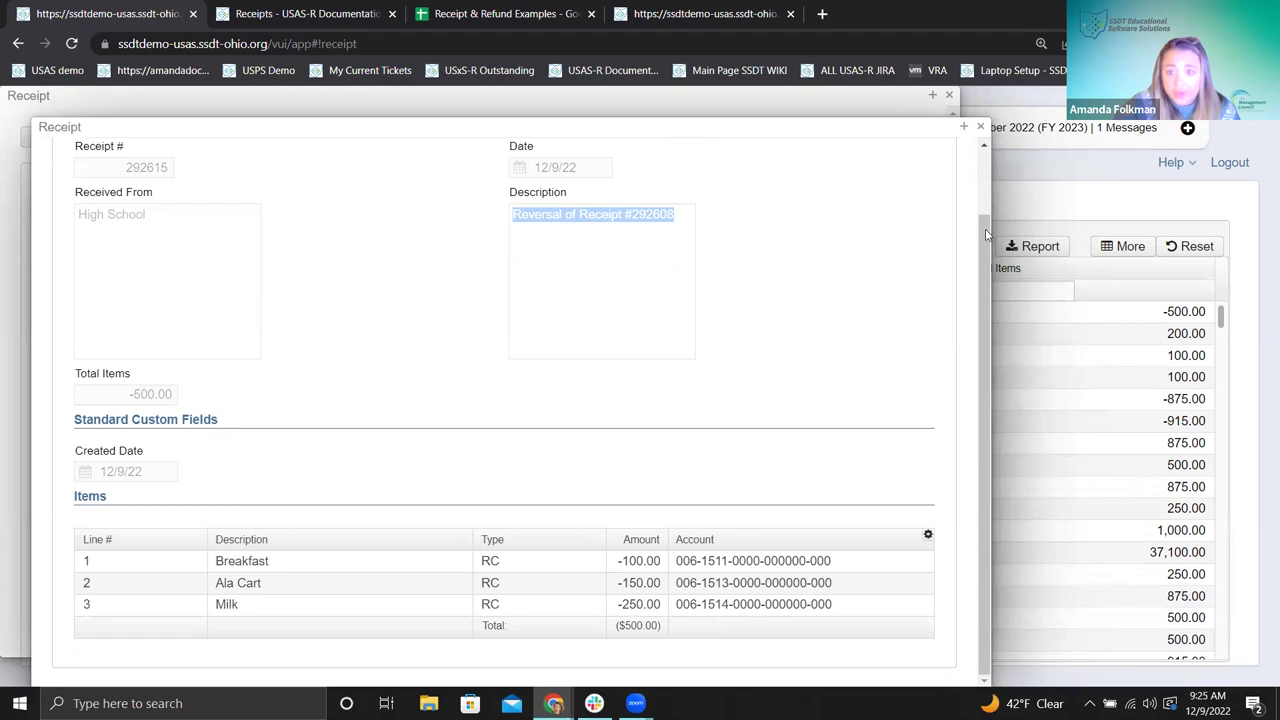
pyautogui.click(949, 95)
pyautogui.click(949, 95)
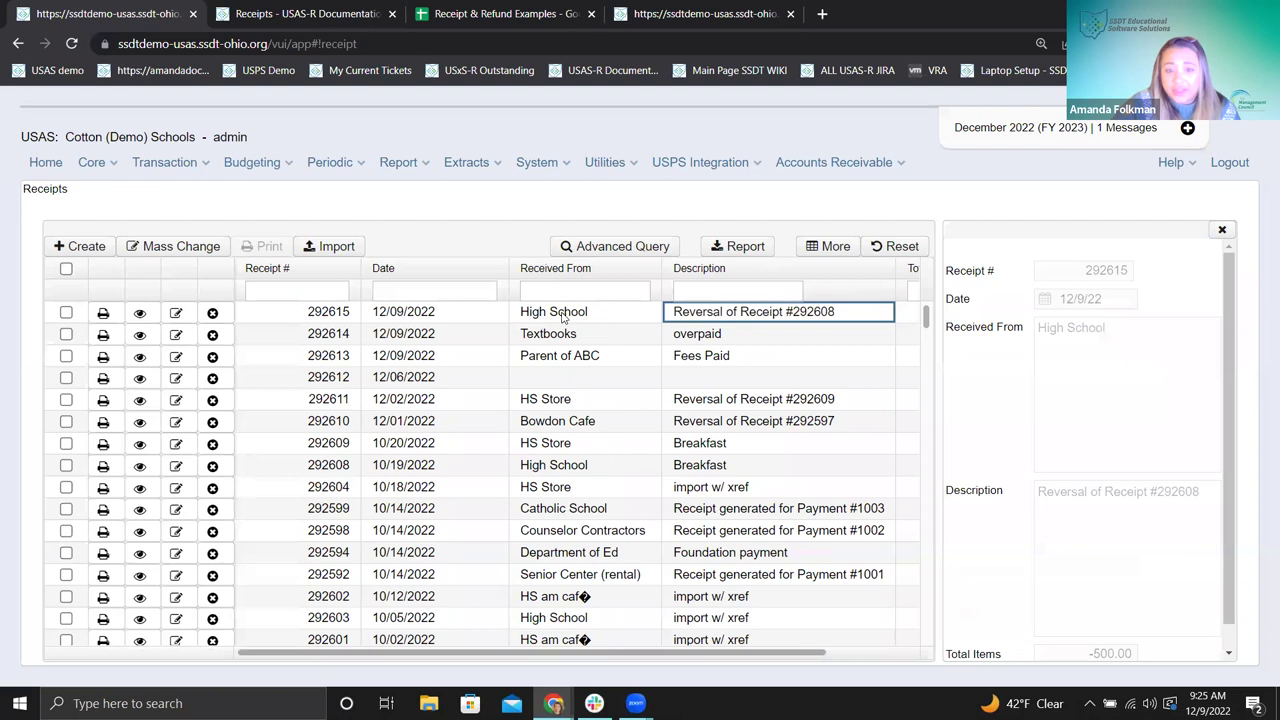
pyautogui.click(1222, 229)
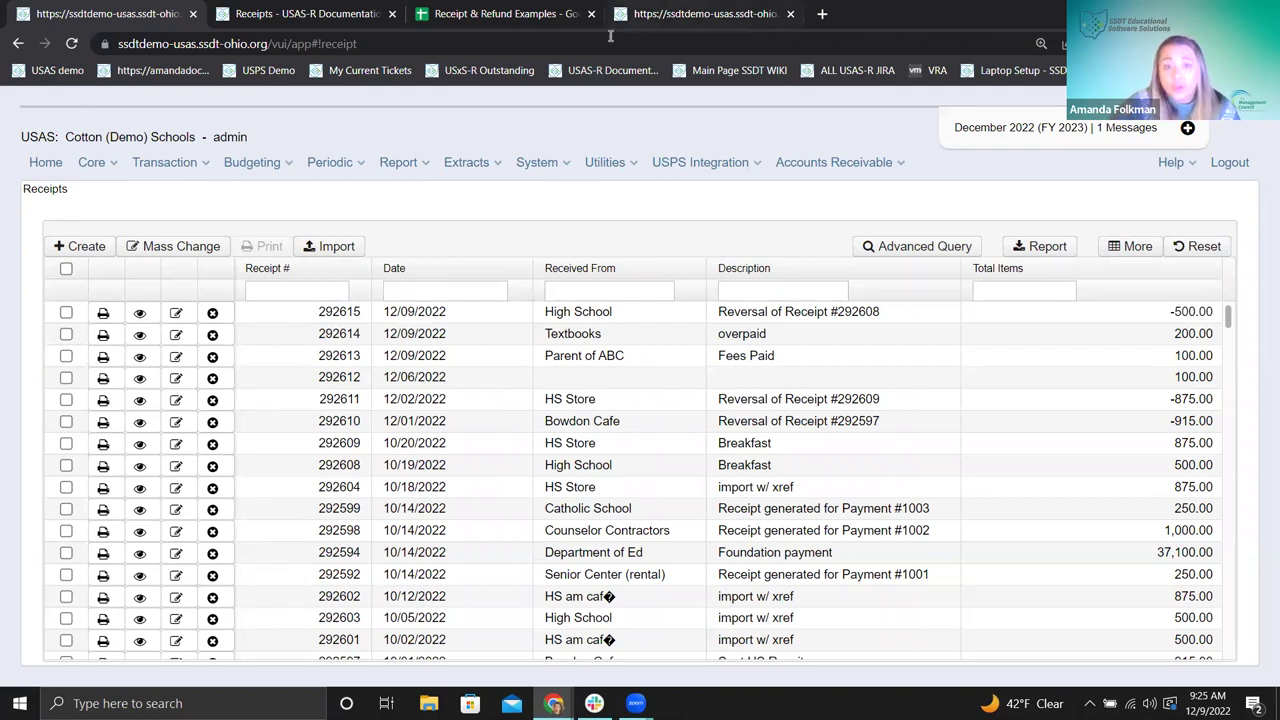
# - Enter -500.00 under Plus Received in row 8 of the Receipt & Refund Examples spreadsheet
pyautogui.click(507, 15)
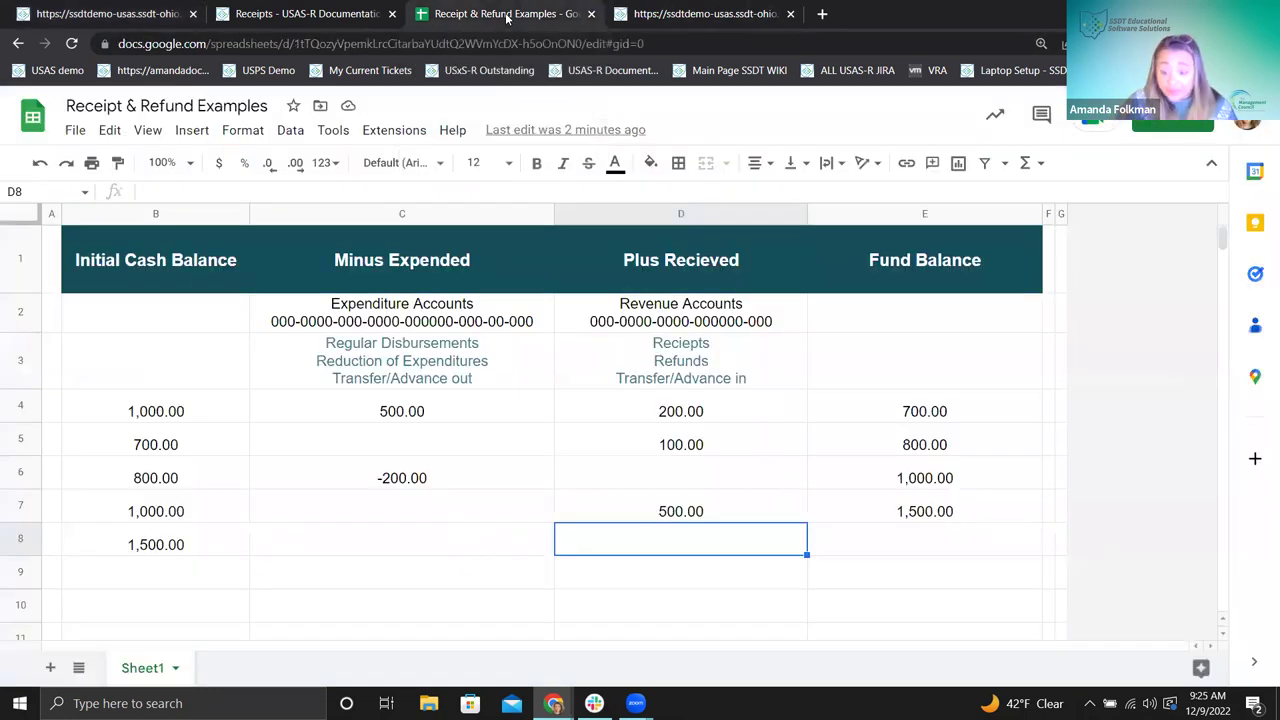
pyautogui.write('-500.00')
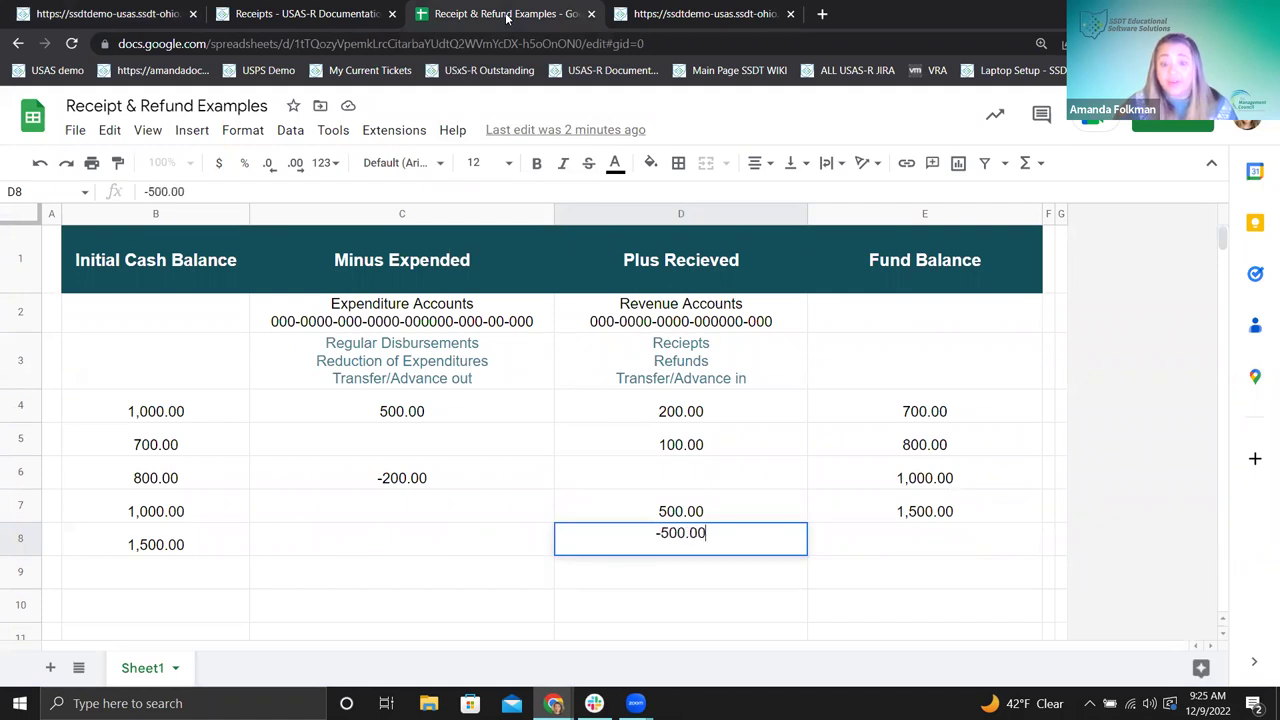
pyautogui.press('Return')
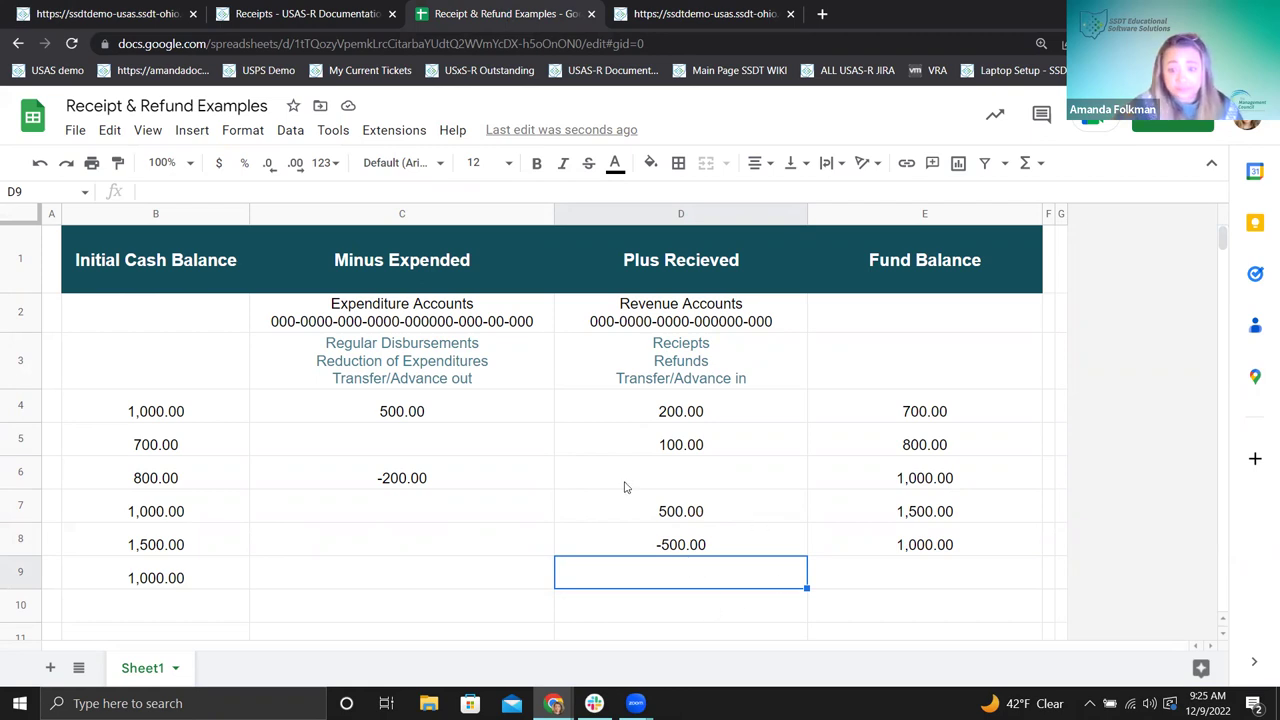
# - Return to the USAS receipts grid, view the receipt import dialog, and close it without choosing a file
pyautogui.click(103, 14)
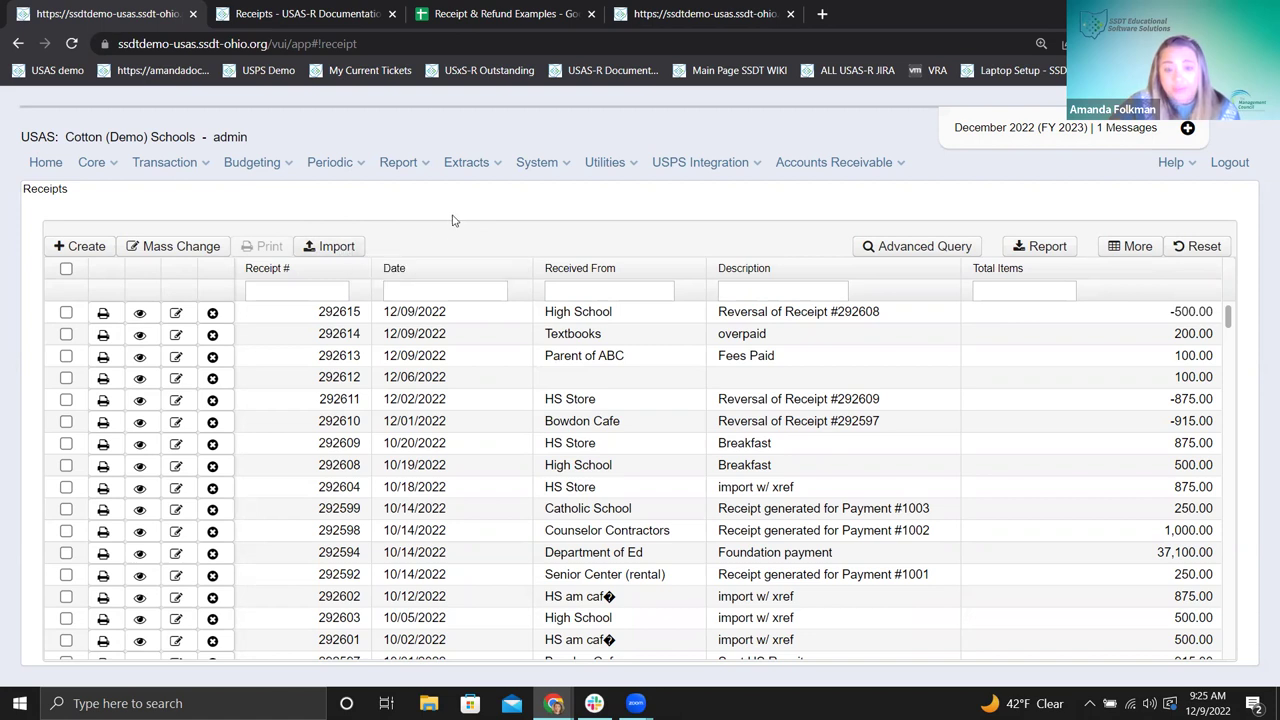
pyautogui.click(338, 247)
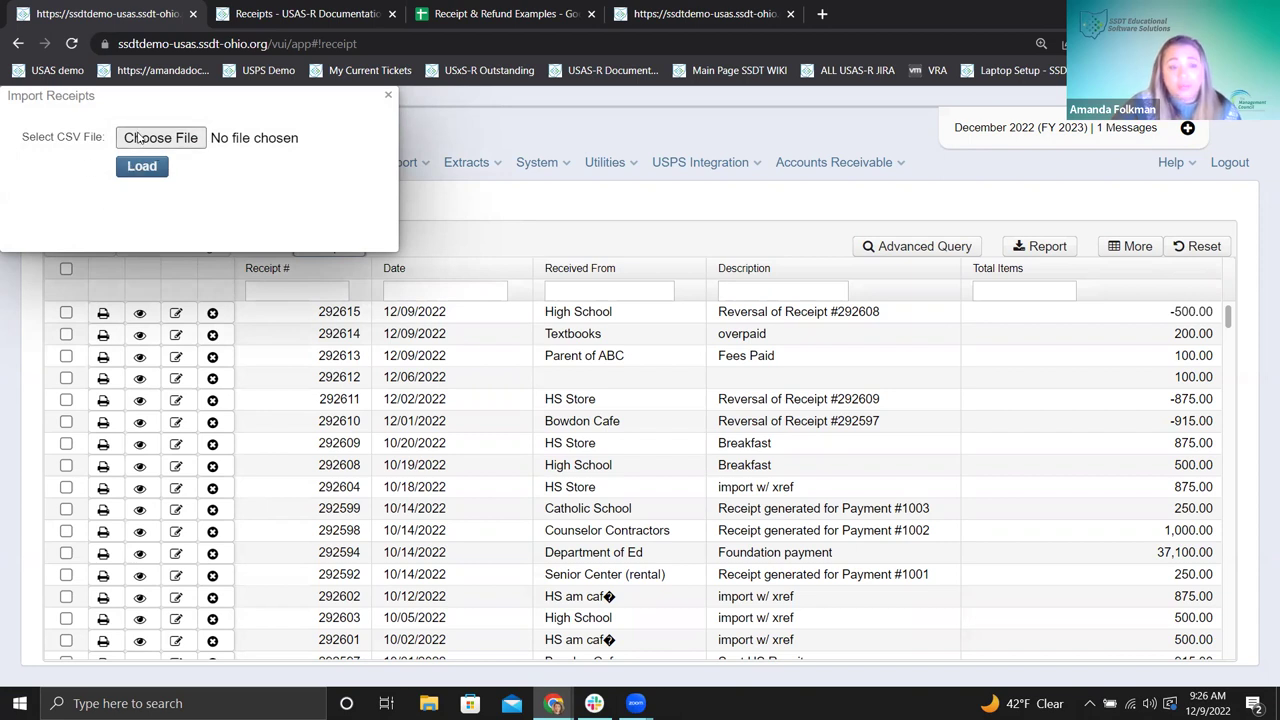
pyautogui.click(390, 97)
# - Switch to the USAS-R Receipts documentation and read the Import Receipts instructions
pyautogui.click(305, 14)
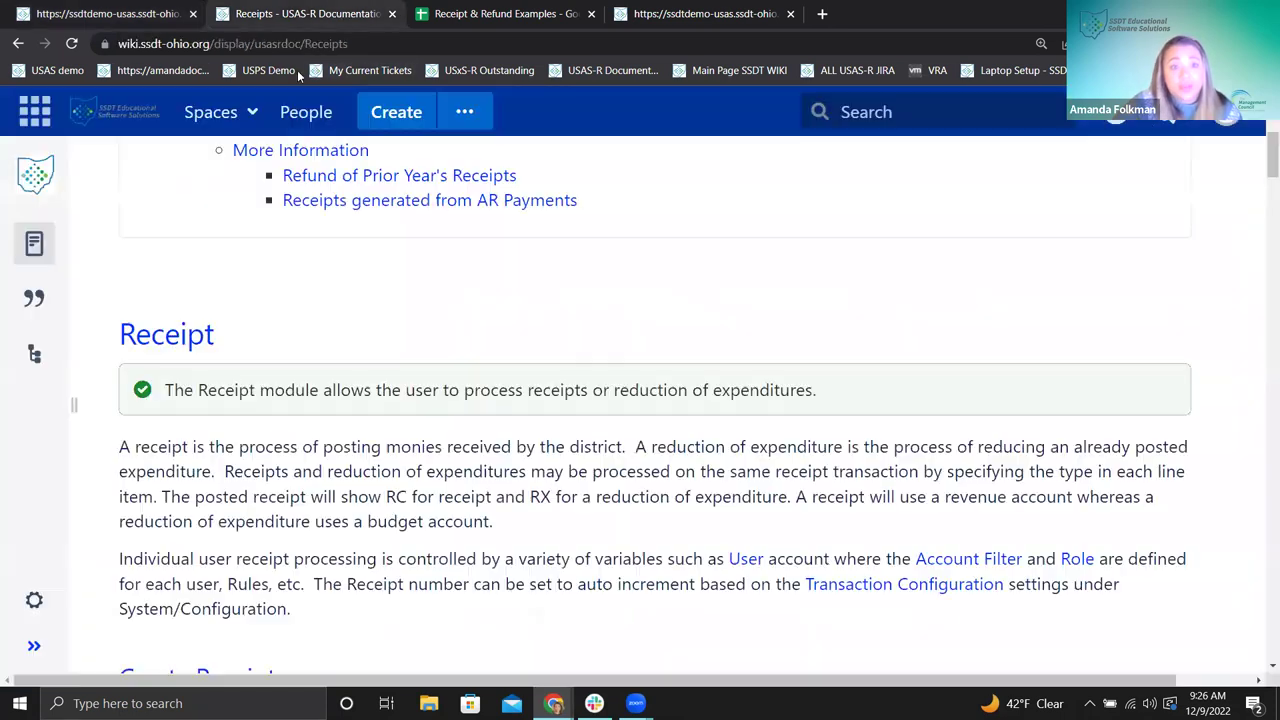
pyautogui.scroll(2, 345, 272)
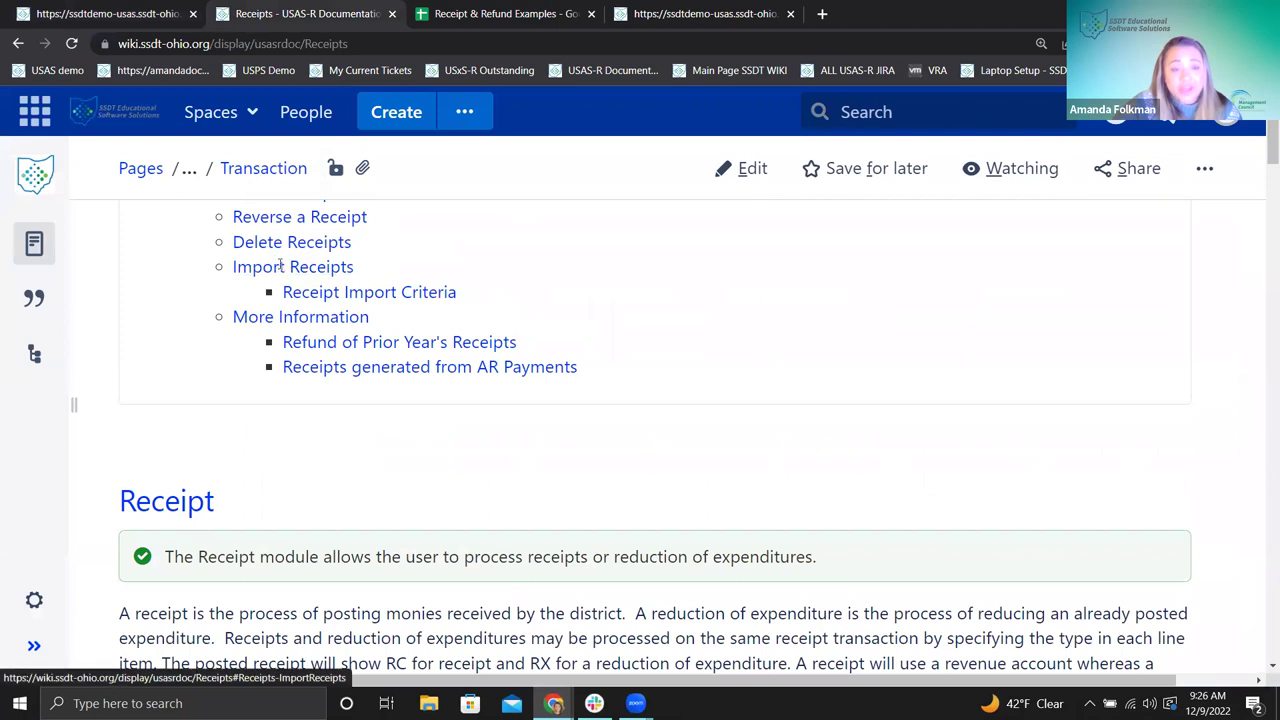
pyautogui.click(282, 268)
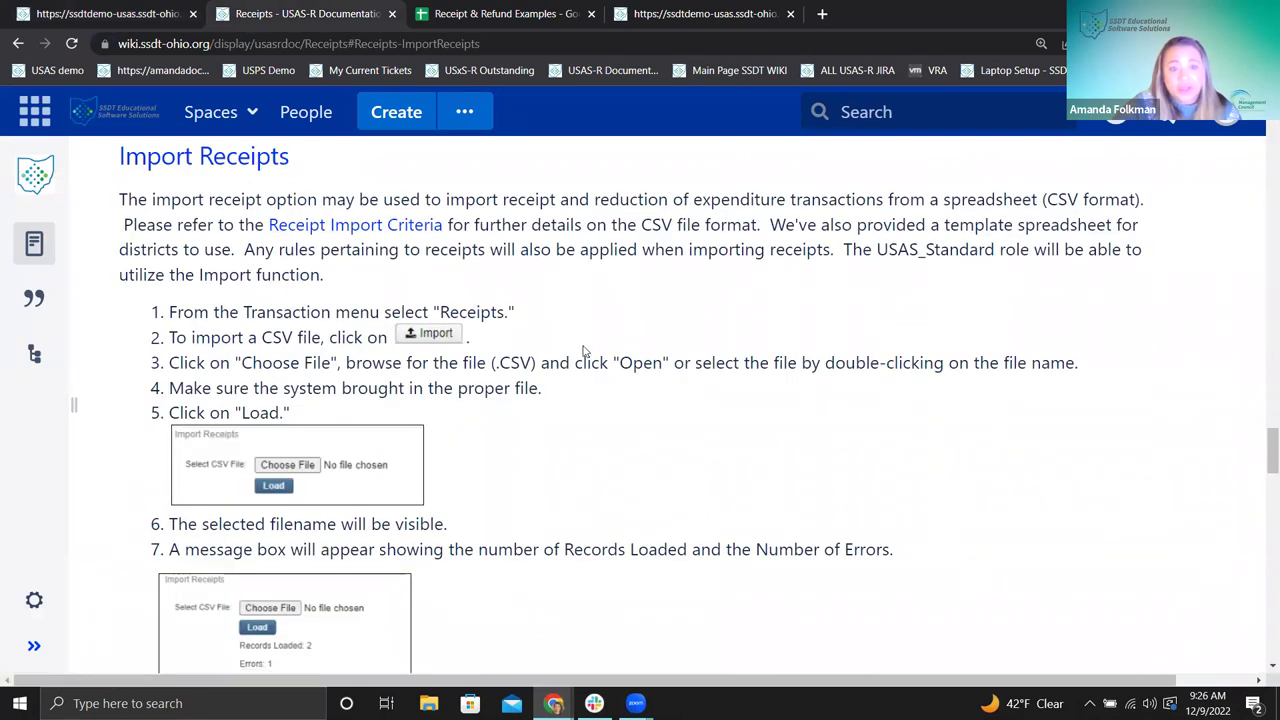
pyautogui.scroll(-8, 585, 352)
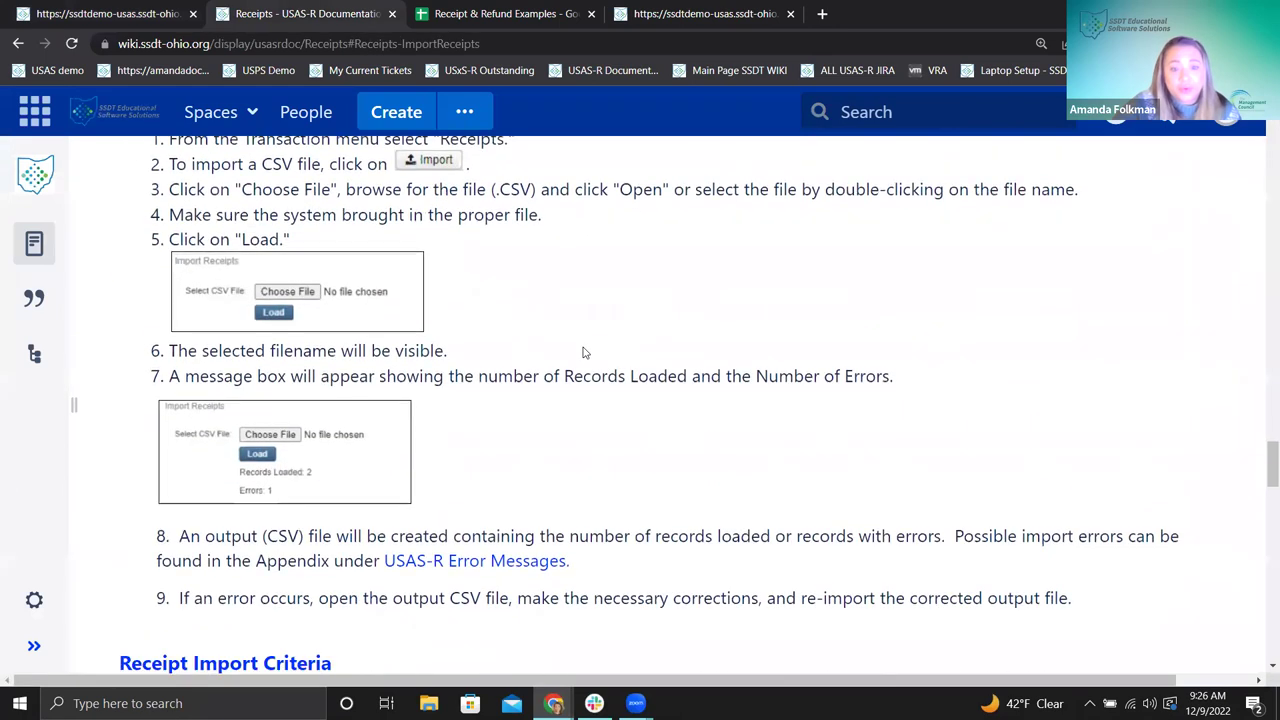
# - Download the ReceiptFields.csv import template from the documentation and close its file preview
pyautogui.click(320, 296)
pyautogui.click(626, 520)
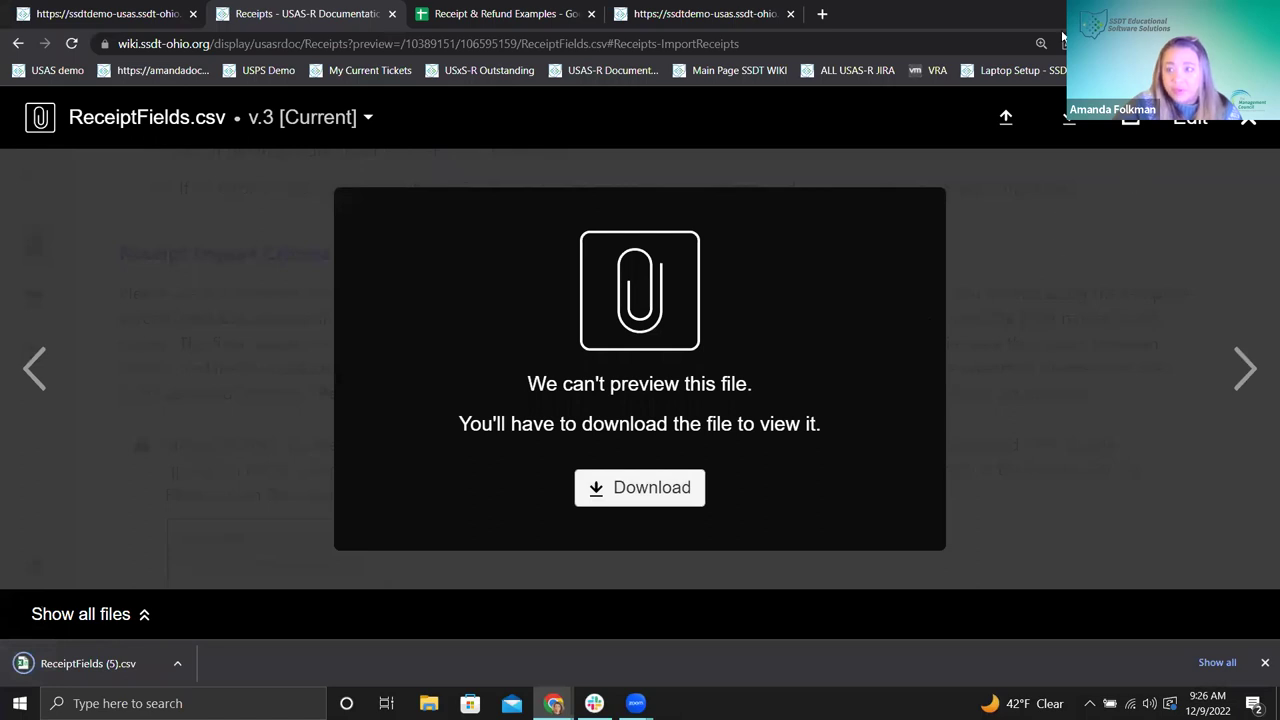
pyautogui.click(712, 571)
# - Examine the Receipt Import Criteria, including the comma warning and the required formats for fields such as Line Number, Type and Amount
pyautogui.scroll(-1, 464, 384)
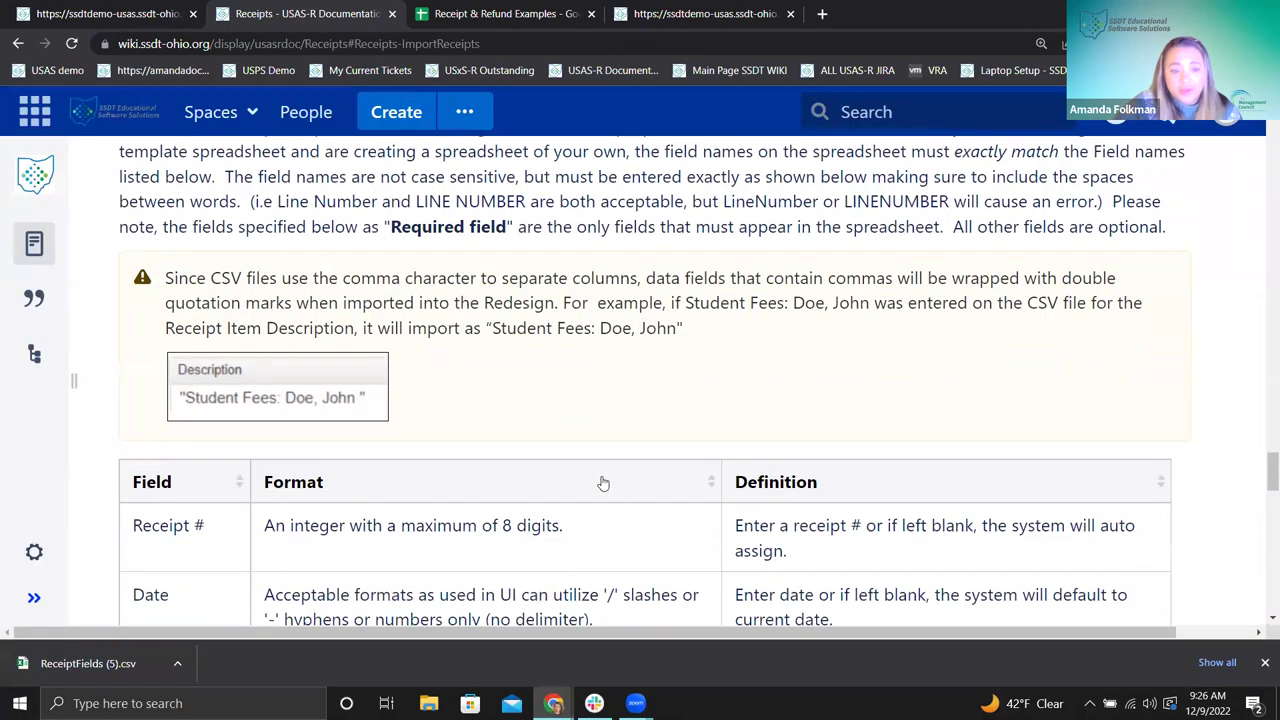
pyautogui.scroll(-1, 464, 384)
pyautogui.scroll(2, 426, 371)
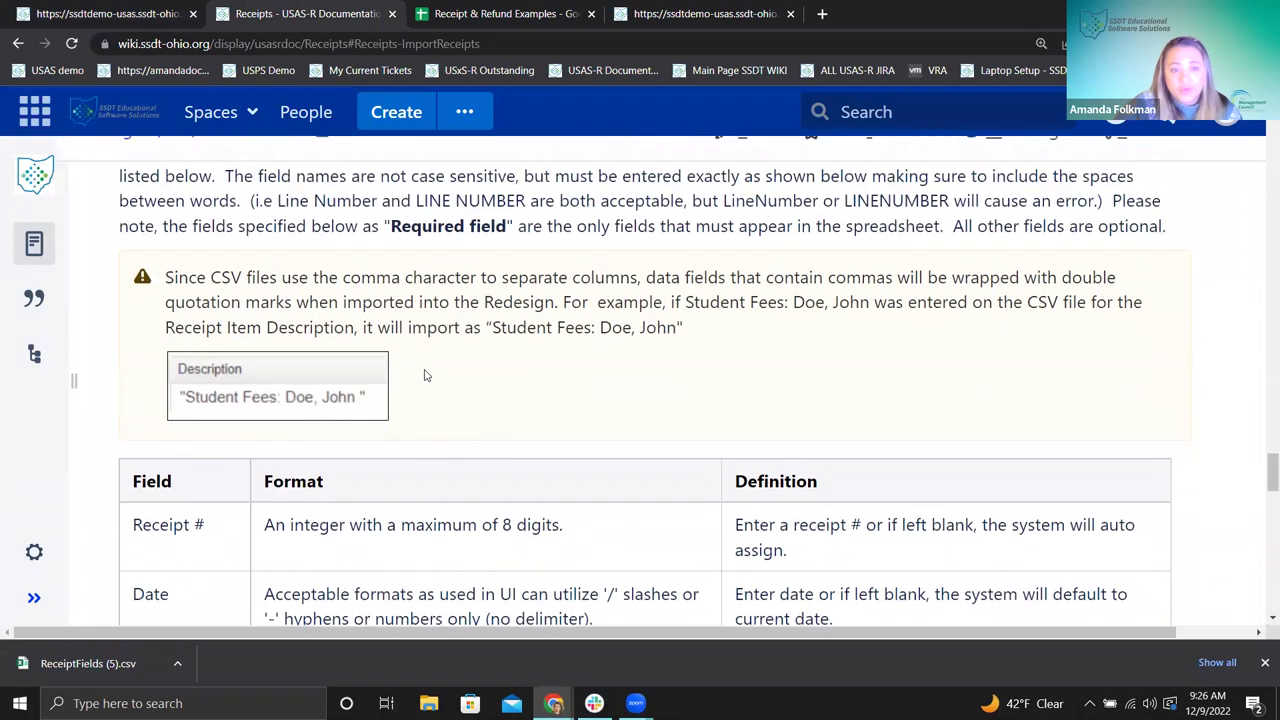
pyautogui.scroll(-2, 424, 370)
pyautogui.scroll(-1, 424, 370)
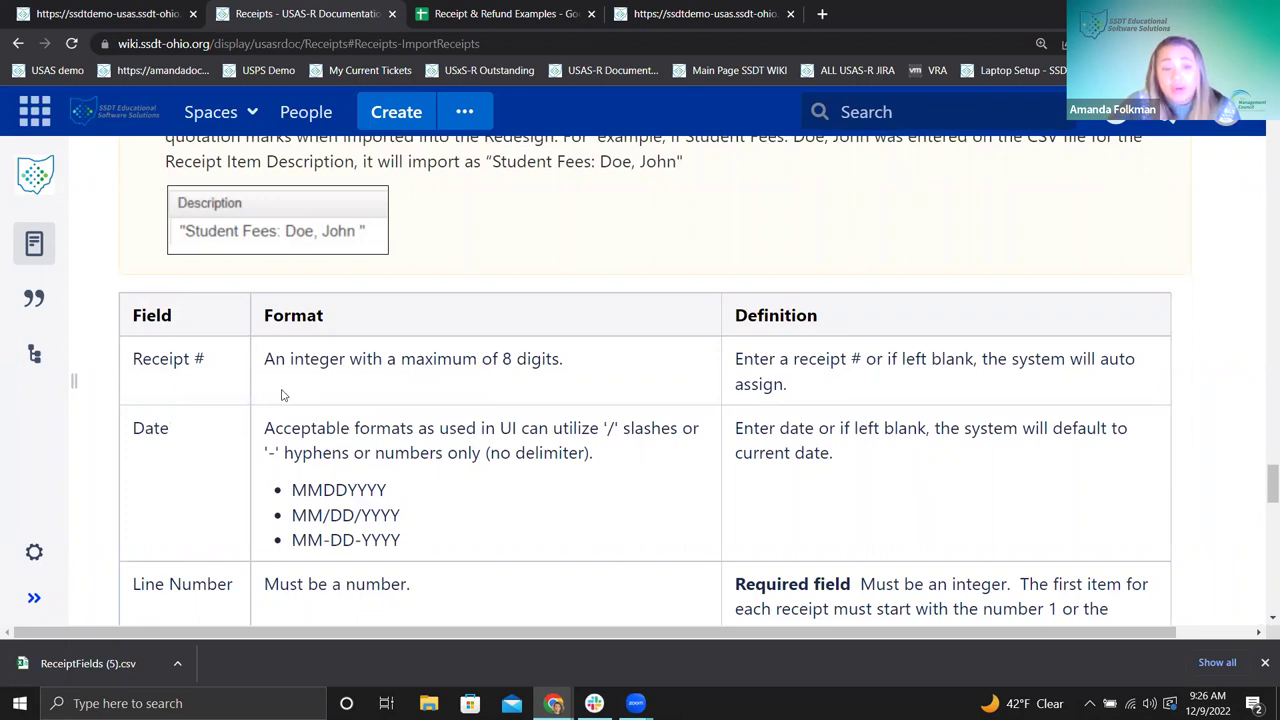
pyautogui.scroll(-1, 500, 430)
pyautogui.moveTo(736, 500); pyautogui.dragTo(855, 505)
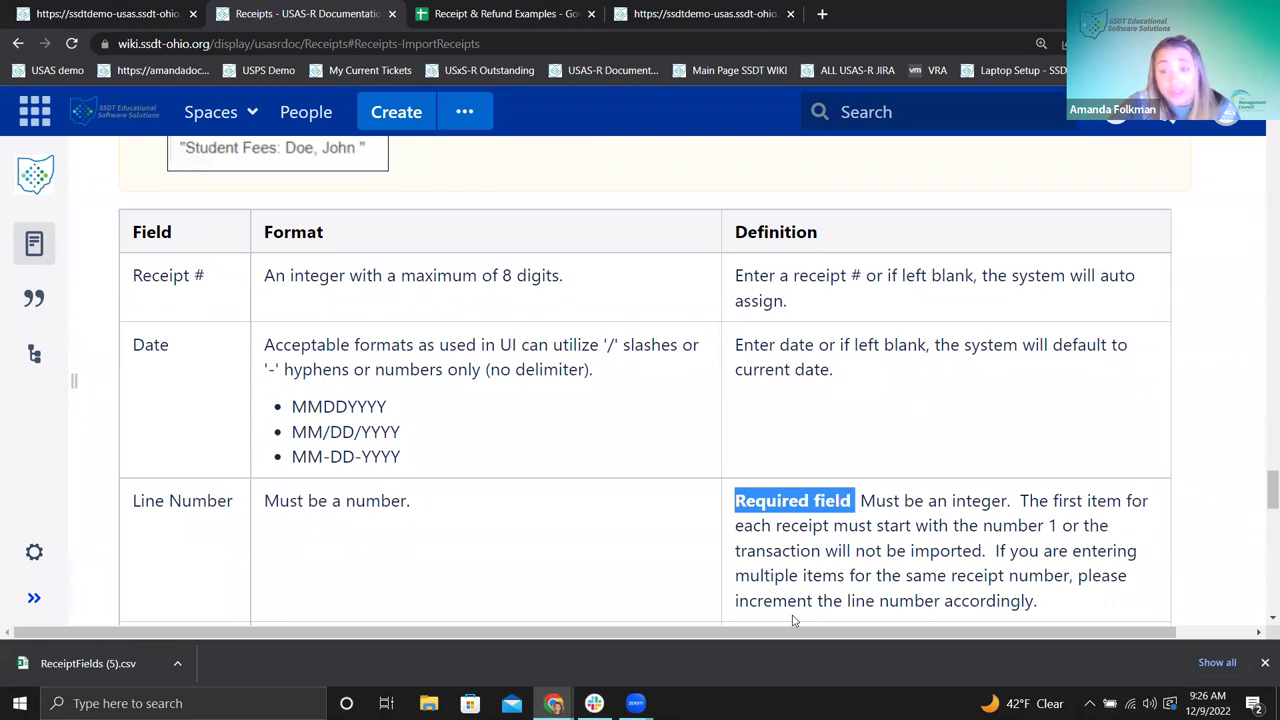
pyautogui.scroll(-1, 157, 520)
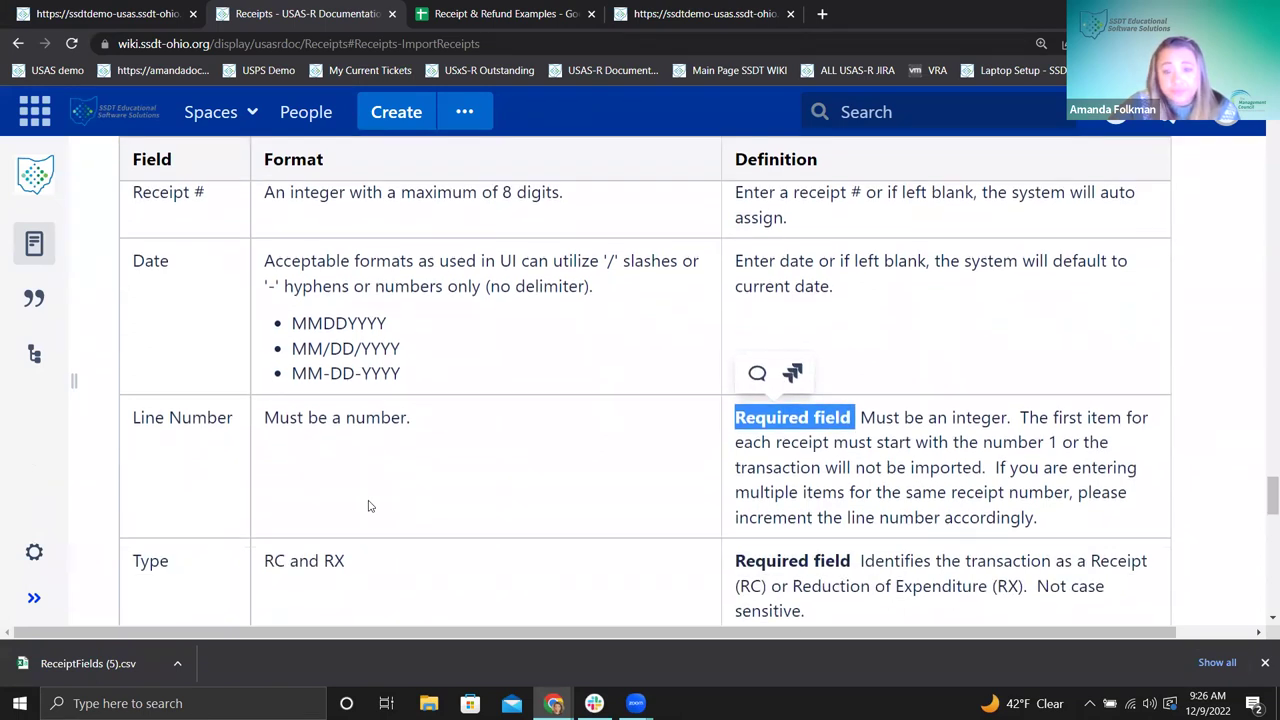
pyautogui.scroll(-1, 368, 506)
pyautogui.scroll(-2, 368, 506)
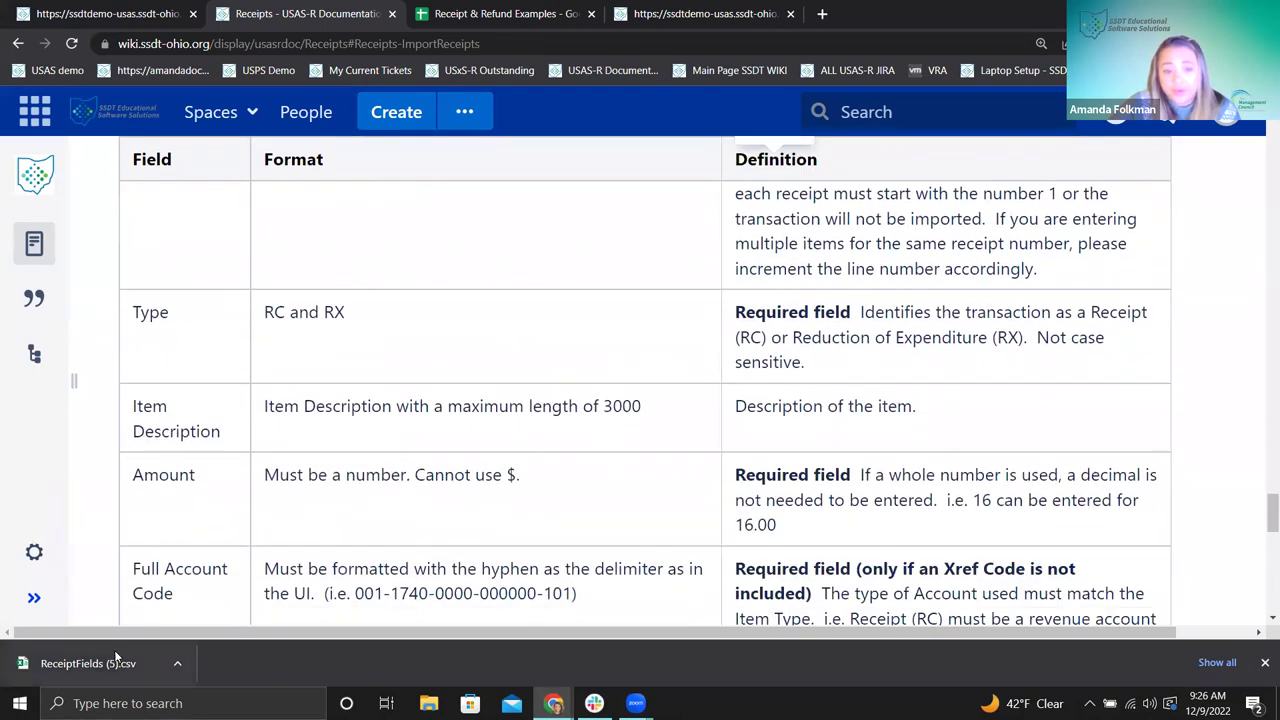
# - Open the downloaded ReceiptFields template in Excel and select cell J5 below the Xref Code header
pyautogui.click(90, 663)
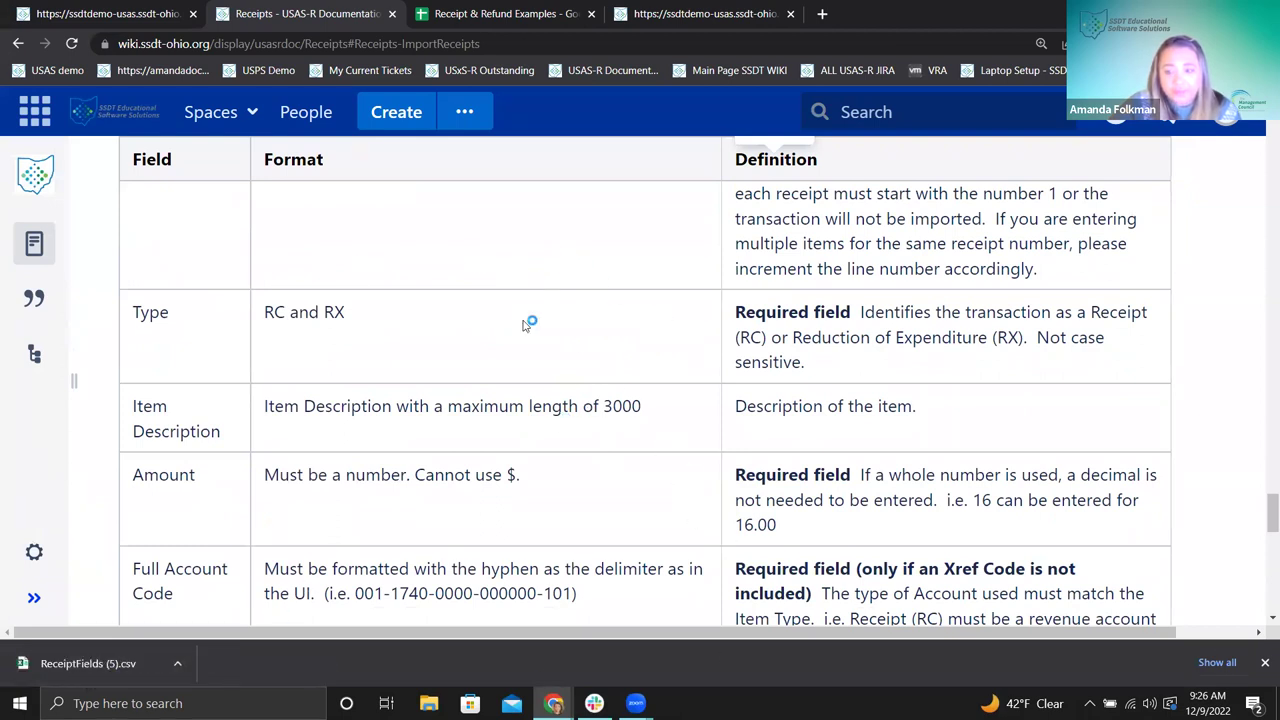
pyautogui.click(88, 659)
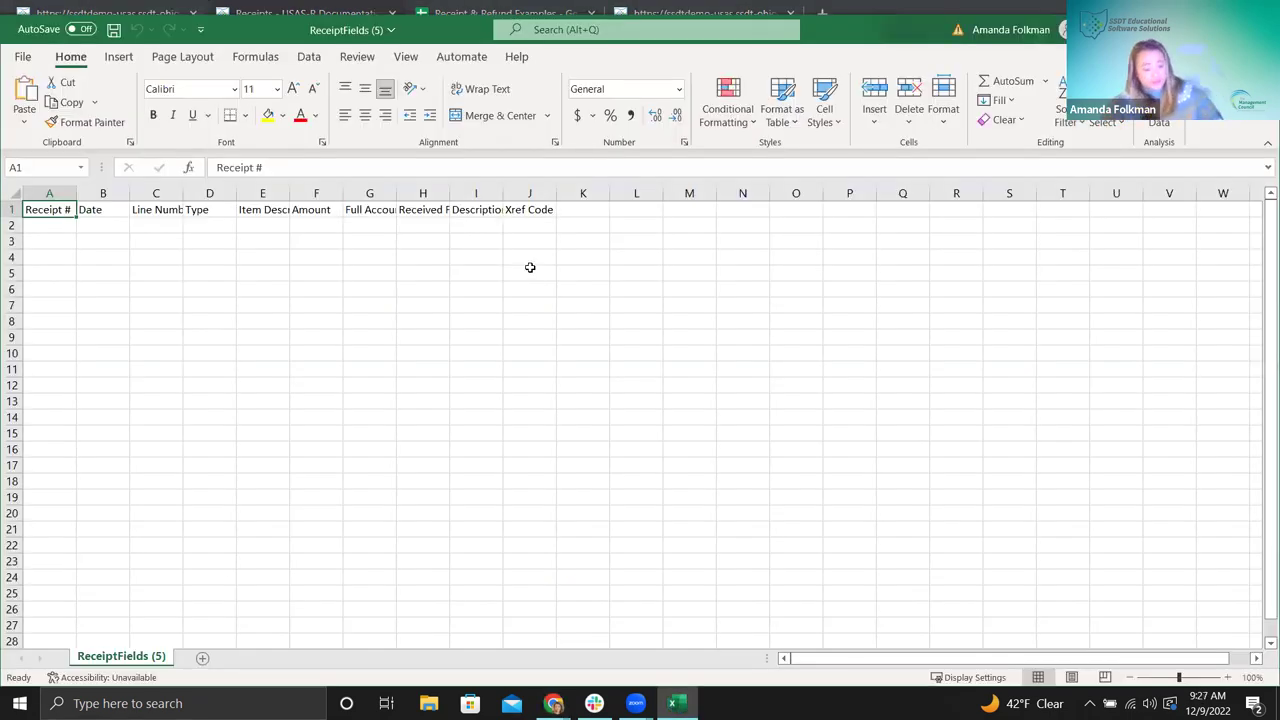
pyautogui.click(530, 270)
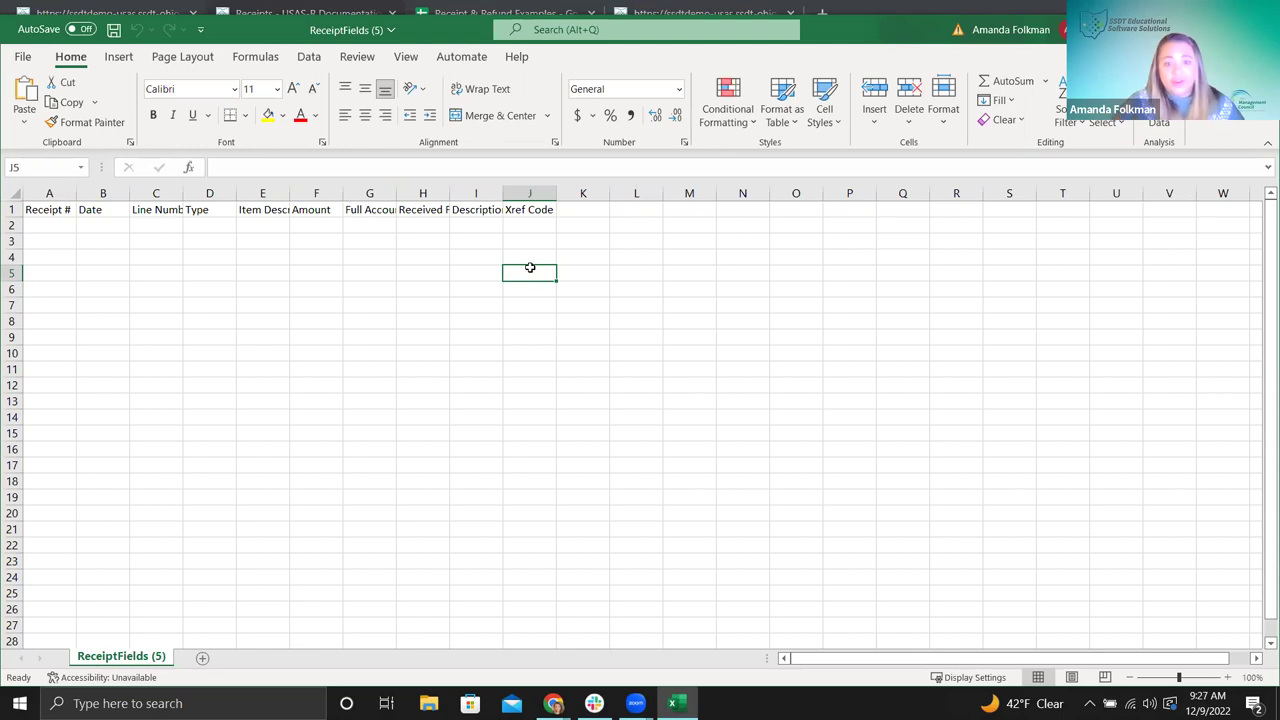
# - Enlarge the ReceiptFields sheet to 130% and fit all column widths to their header text
pyautogui.click(602, 340)
pyautogui.click(1228, 677)
pyautogui.click(1228, 677)
pyautogui.click(1228, 677)
pyautogui.click(21, 195)
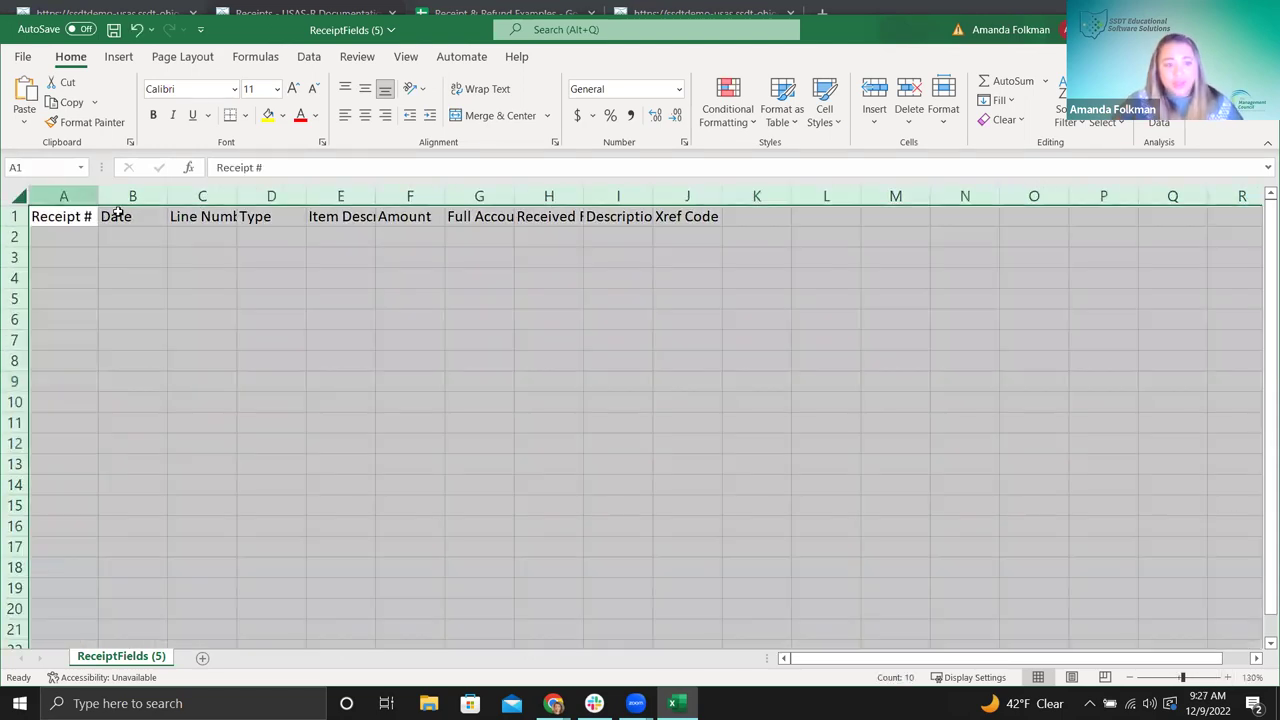
pyautogui.doubleClick(98, 195)
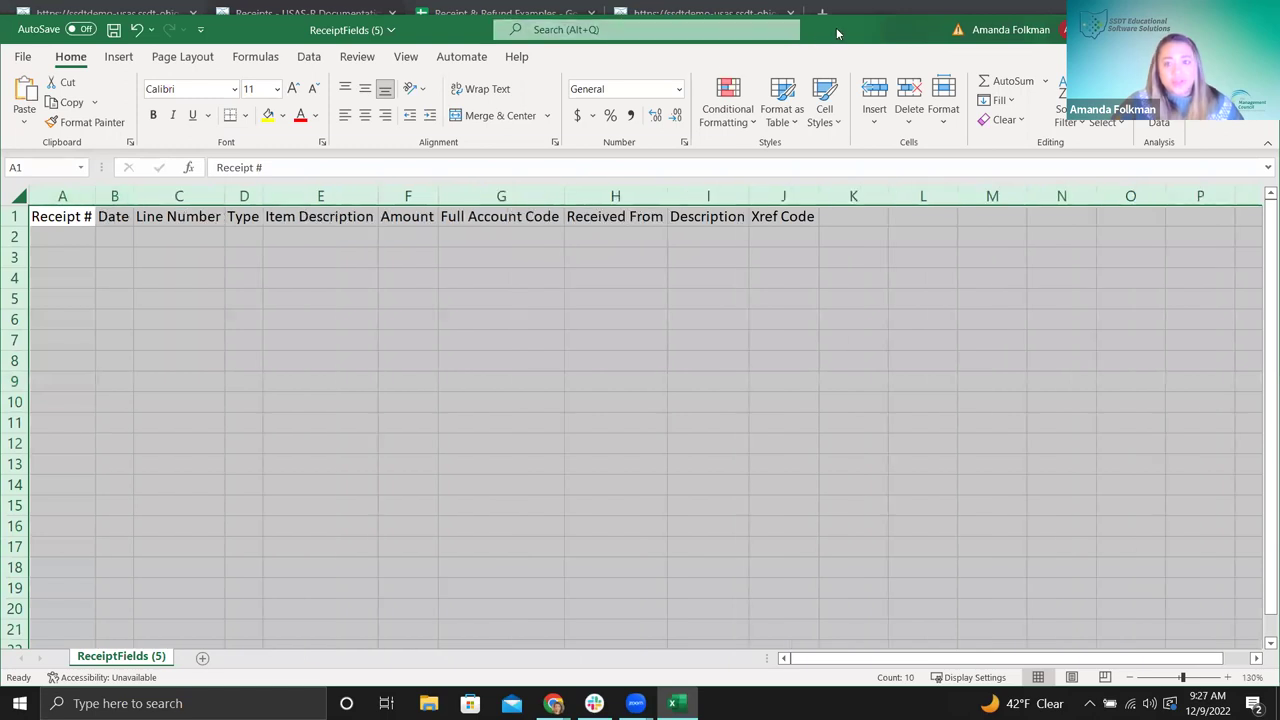
# - Show the receipt import field table alongside the ReceiptFields workbook and examine the Line Number and Type requirements
pyautogui.hotkey('alt', 'Tab')
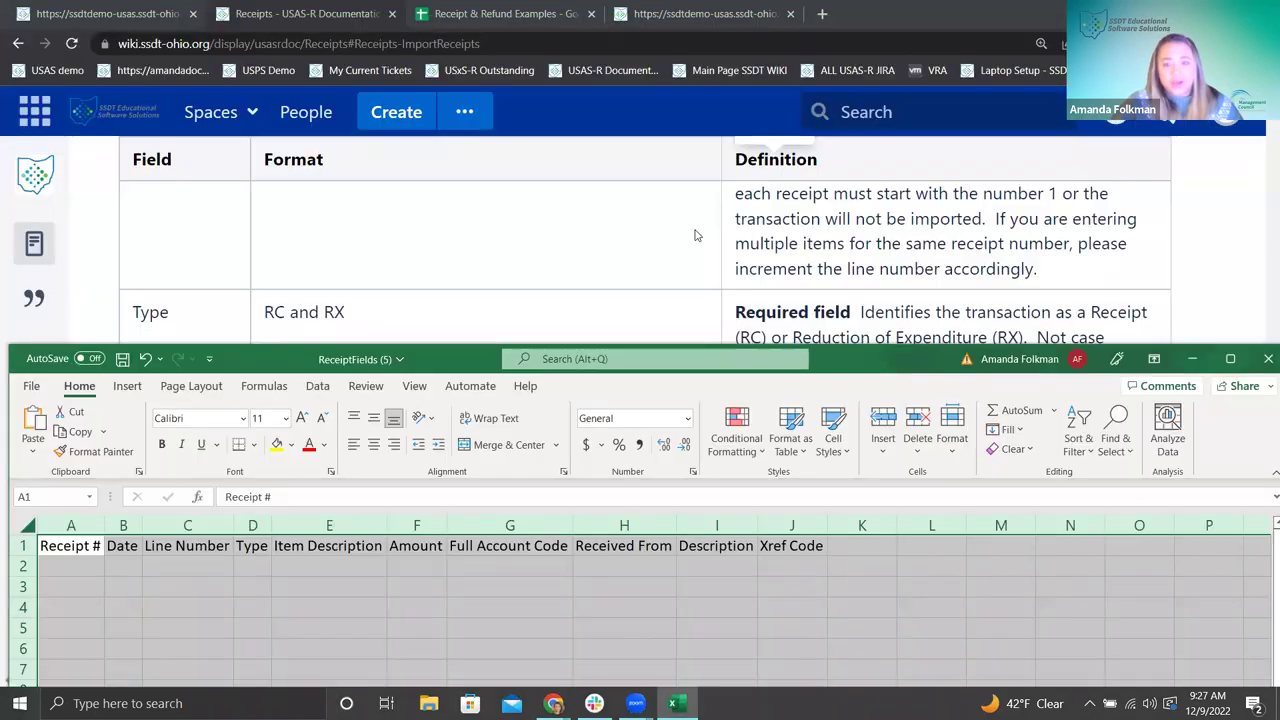
pyautogui.scroll(3, 697, 300)
pyautogui.scroll(-1, 698, 335)
pyautogui.scroll(1, 699, 333)
pyautogui.scroll(-1, 701, 331)
pyautogui.scroll(-1, 701, 331)
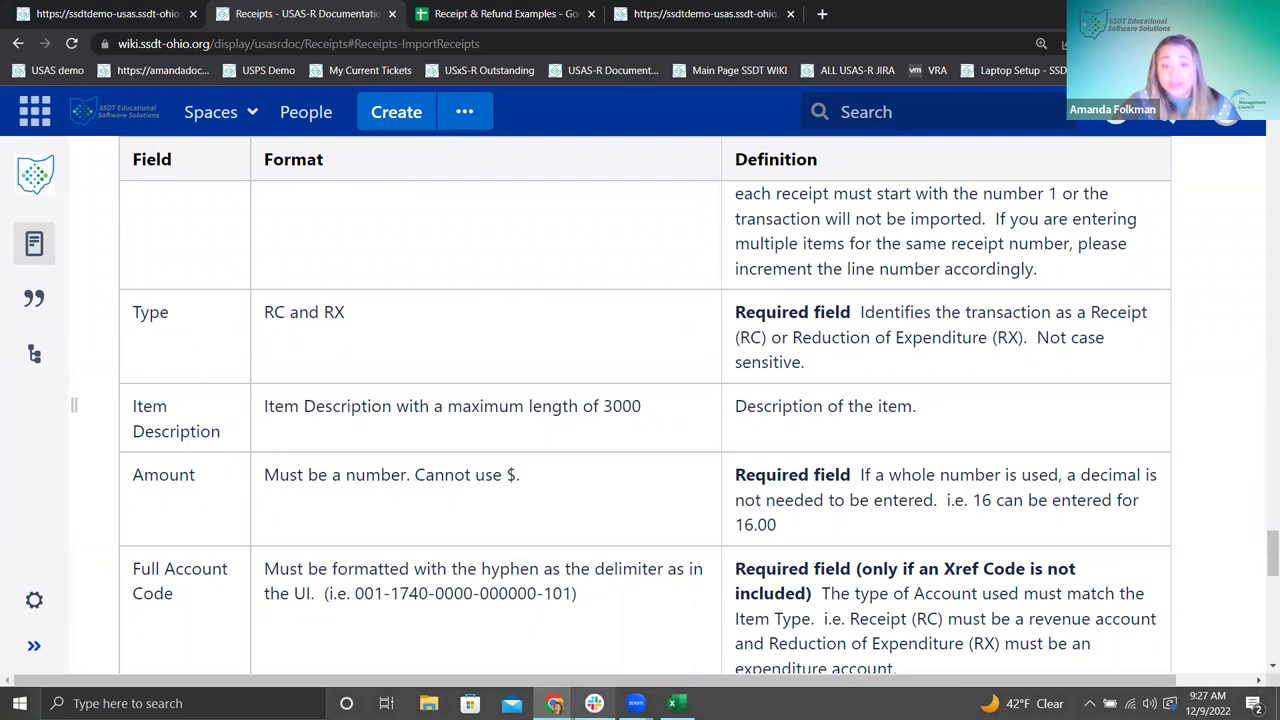
pyautogui.moveTo(554, 702)
pyautogui.moveTo(673, 703)
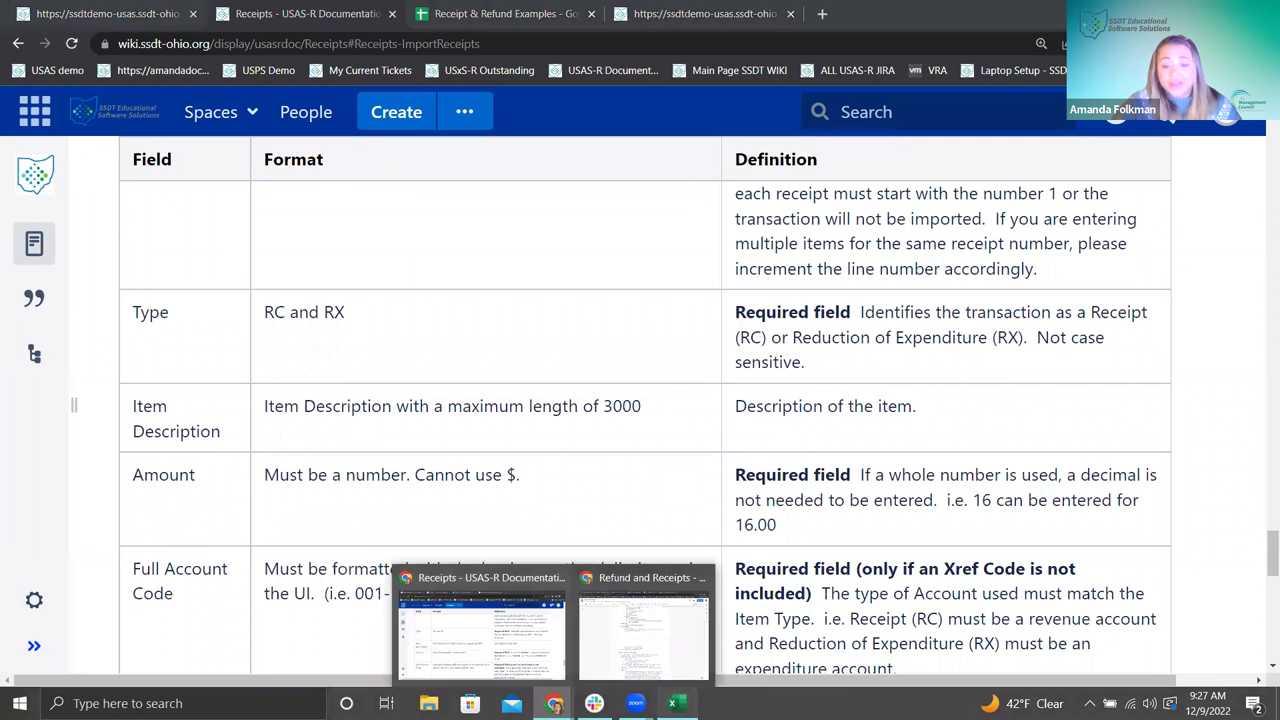
pyautogui.click(485, 620)
# - Enter 1 under Line Number and RC under Type in row 2 of the template
pyautogui.click(63, 591)
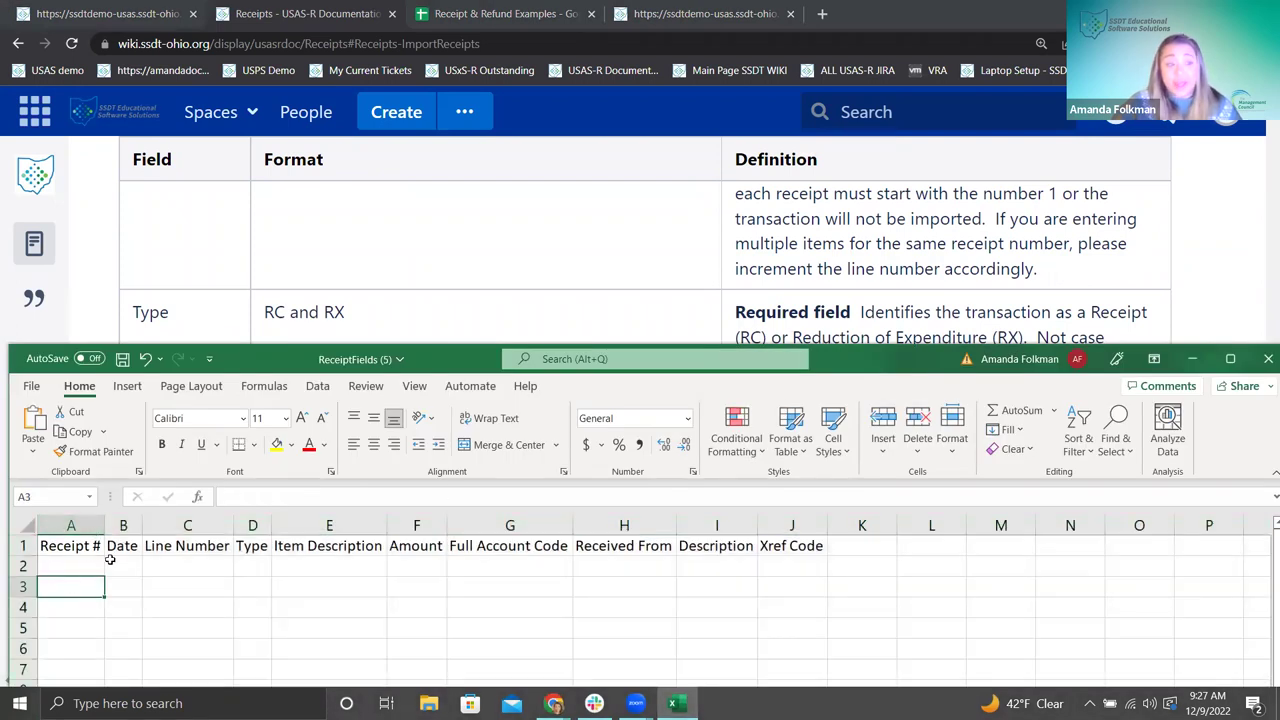
pyautogui.click(195, 569)
pyautogui.write('1')
pyautogui.press('Tab')
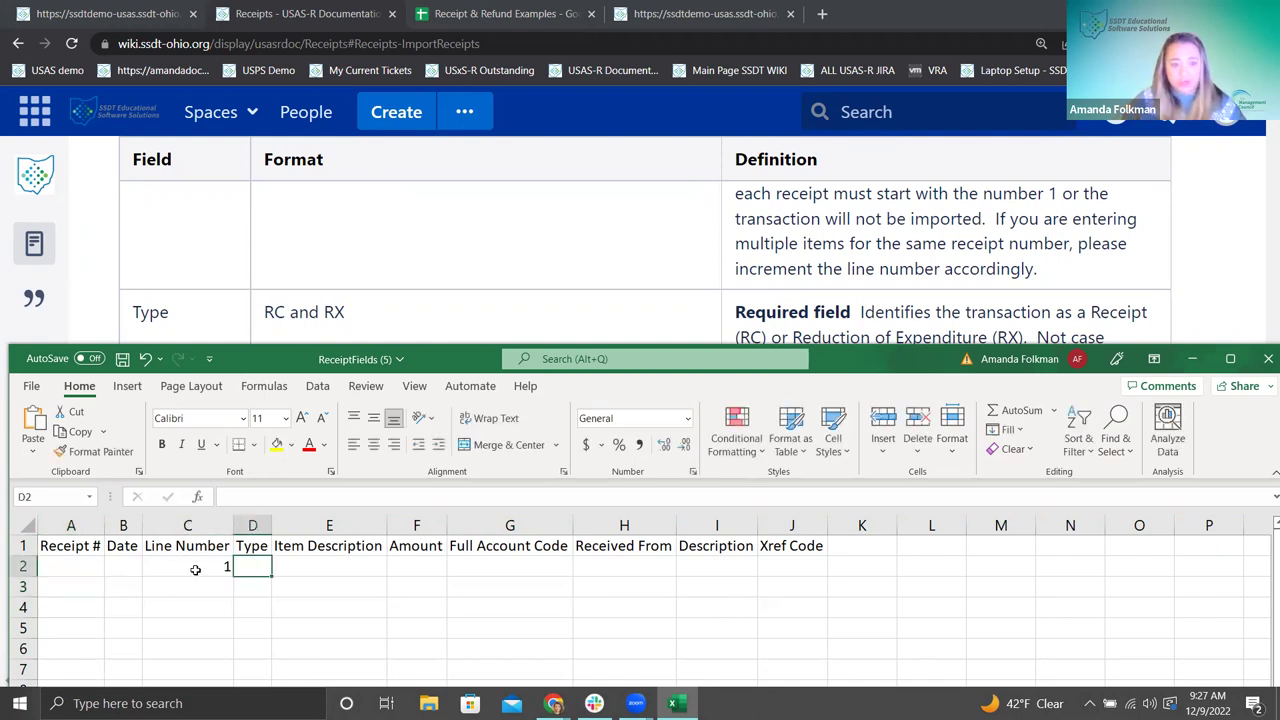
pyautogui.write('RC')
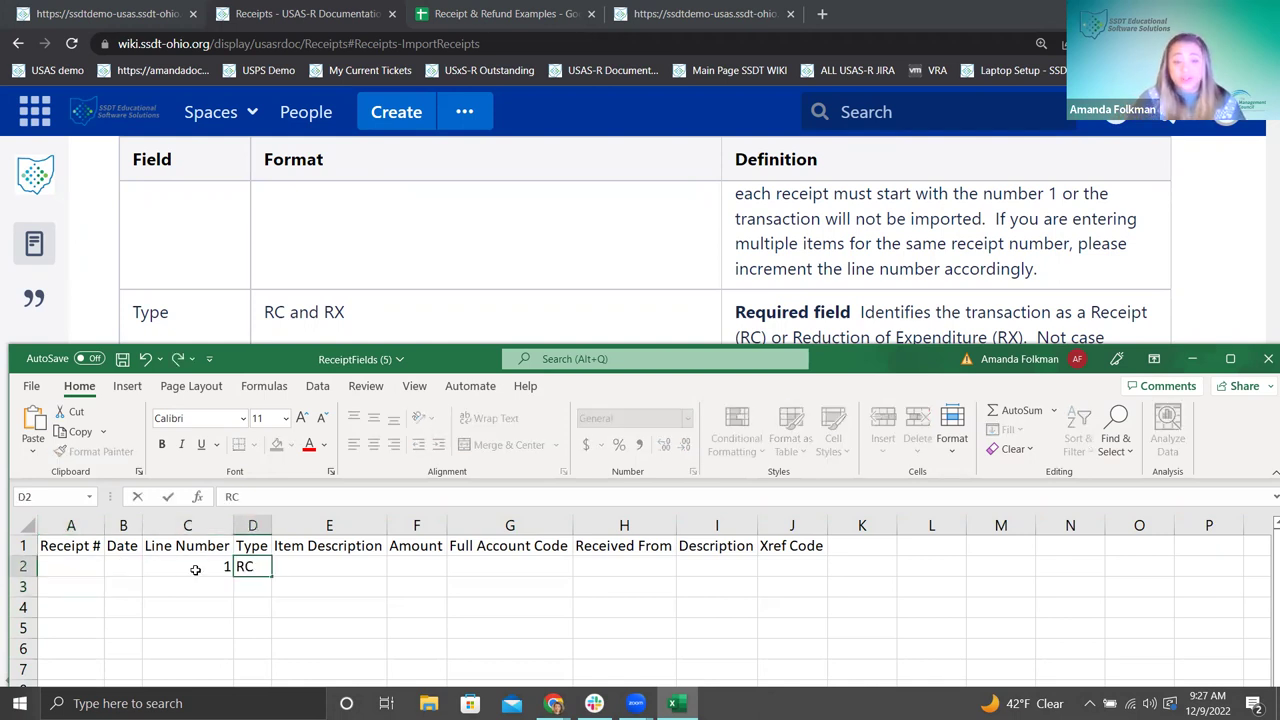
# - Enter Import Receipt Test as the row 2 item description and fit the Item Description column to the text
pyautogui.click(334, 560)
pyautogui.write('Import Receipt Test')
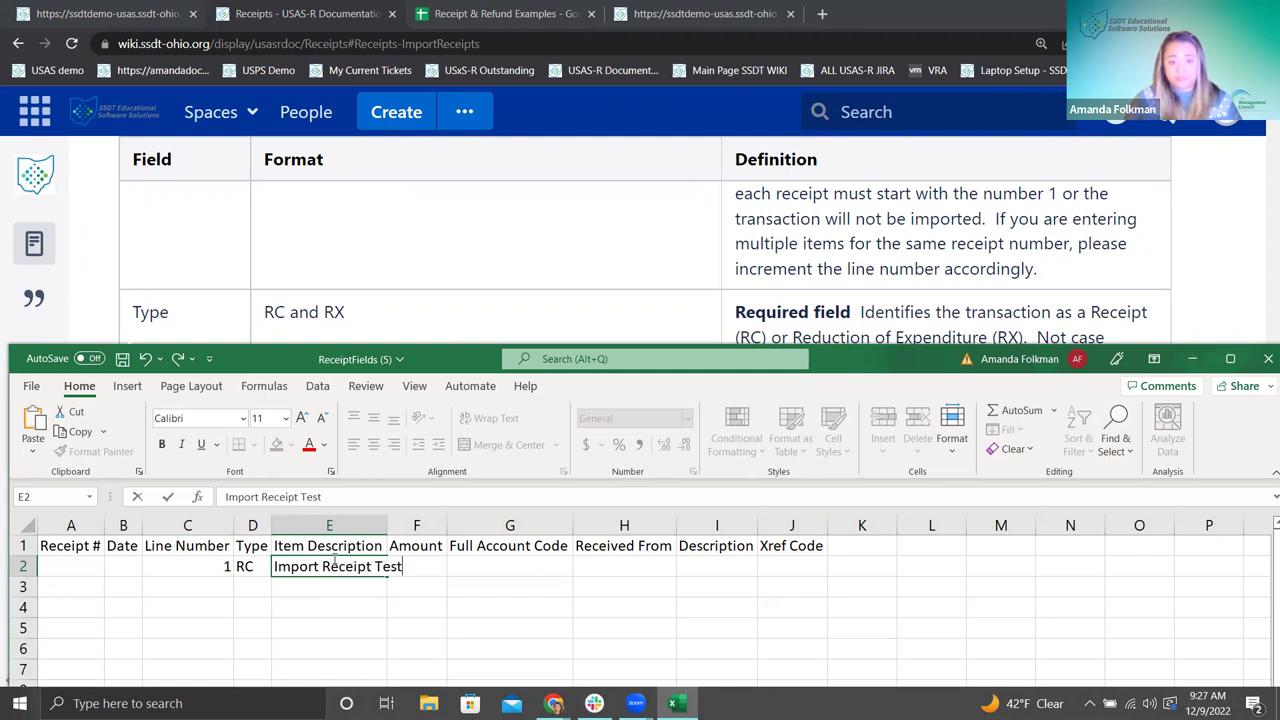
pyautogui.click(380, 525)
pyautogui.doubleClick(387, 525)
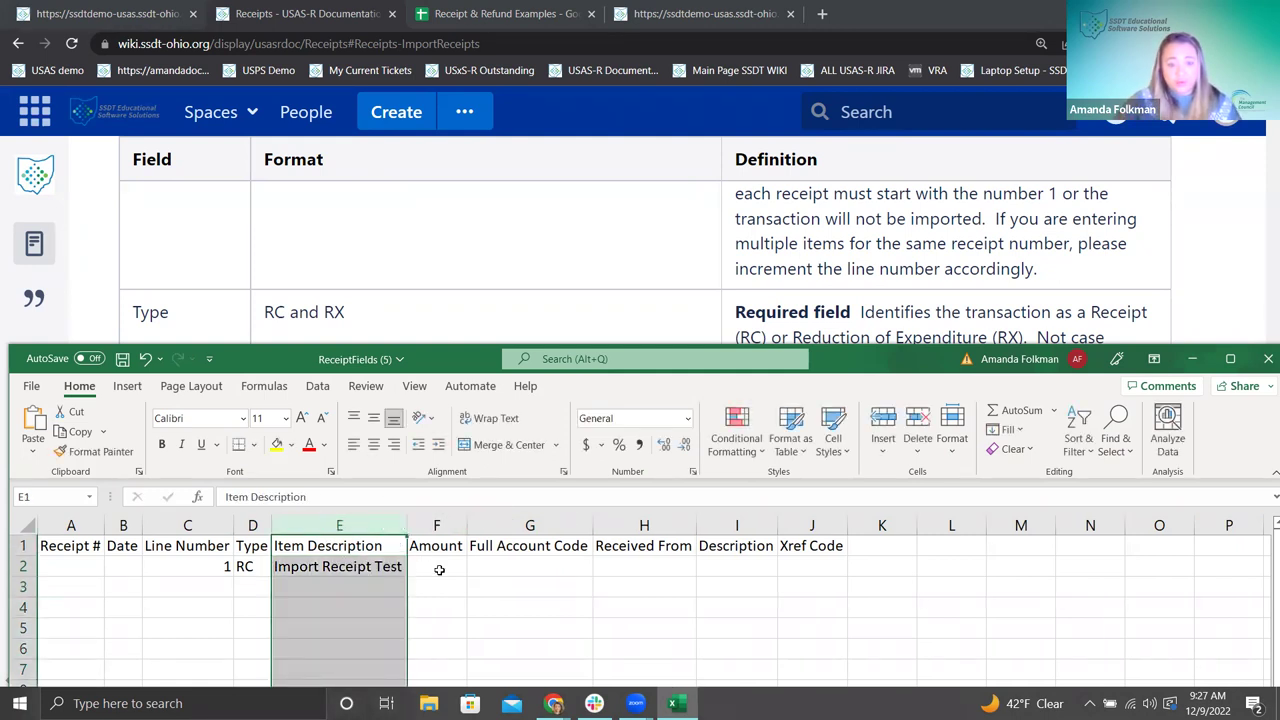
# - Enter 10.00 as the row 2 amount and widen the Full Account Code column to about twice its width
pyautogui.click(439, 568)
pyautogui.write('10.00')
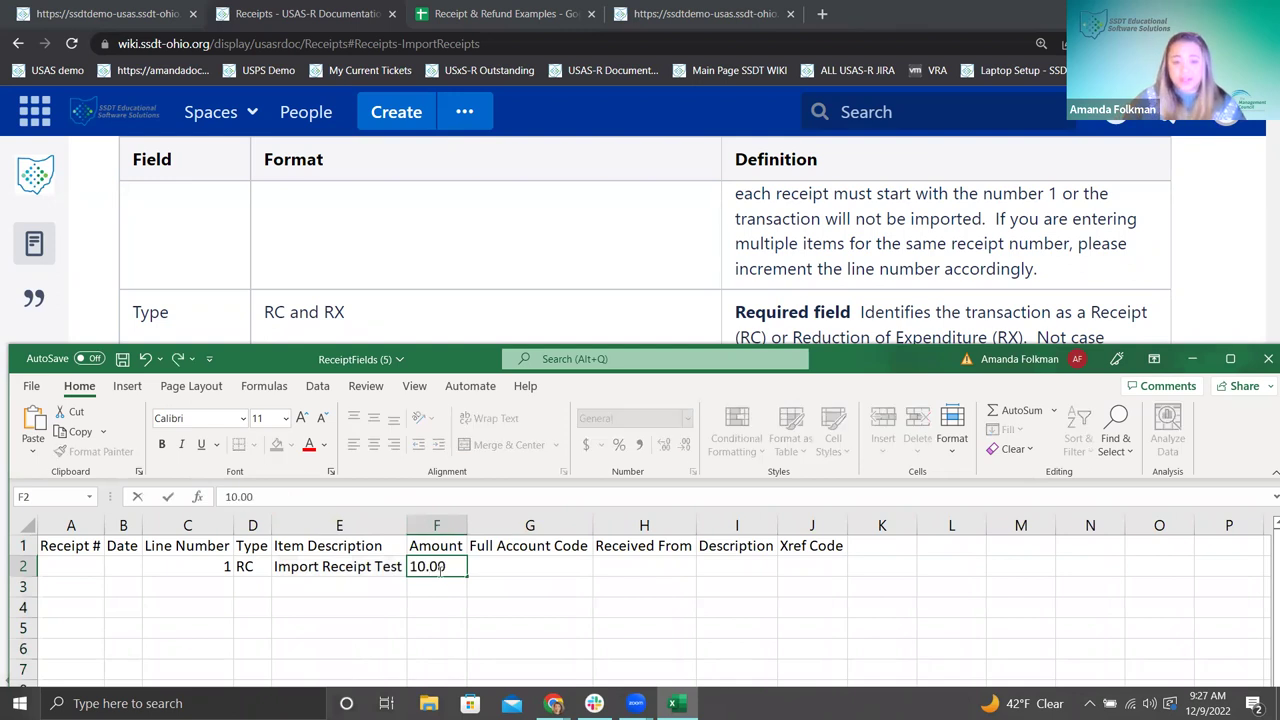
pyautogui.press('Tab')
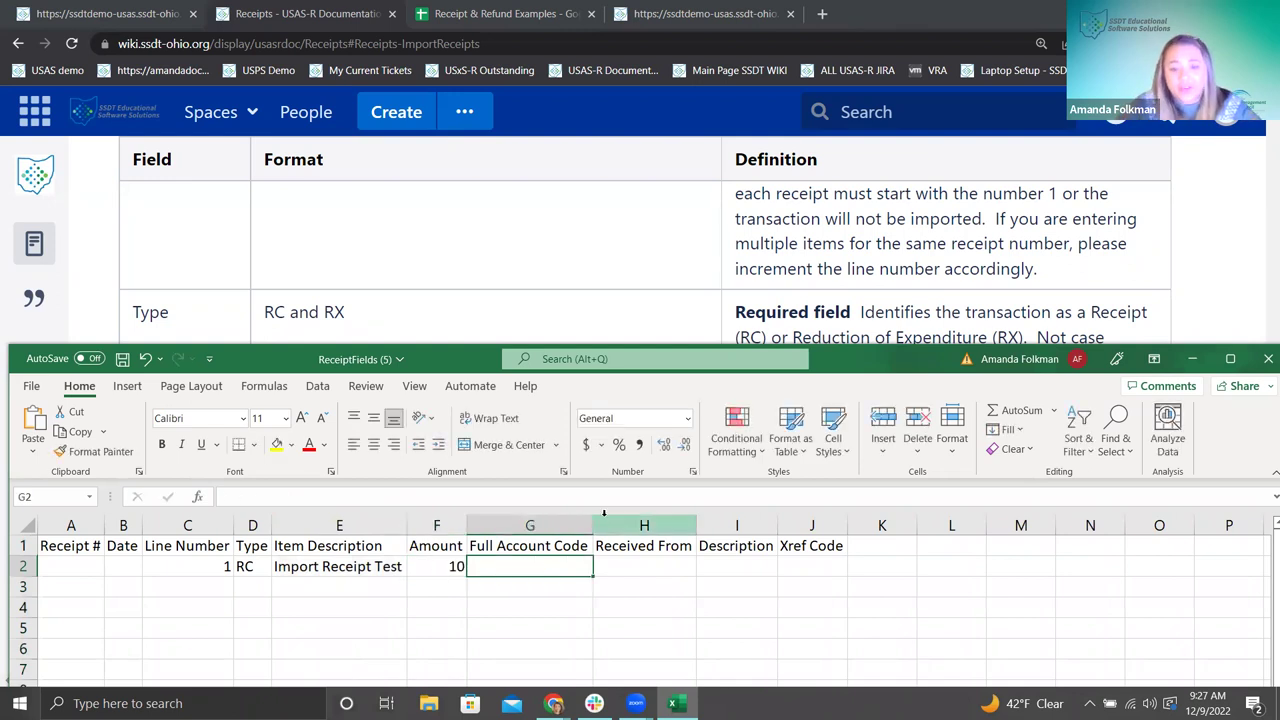
pyautogui.moveTo(594, 525); pyautogui.dragTo(722, 528)
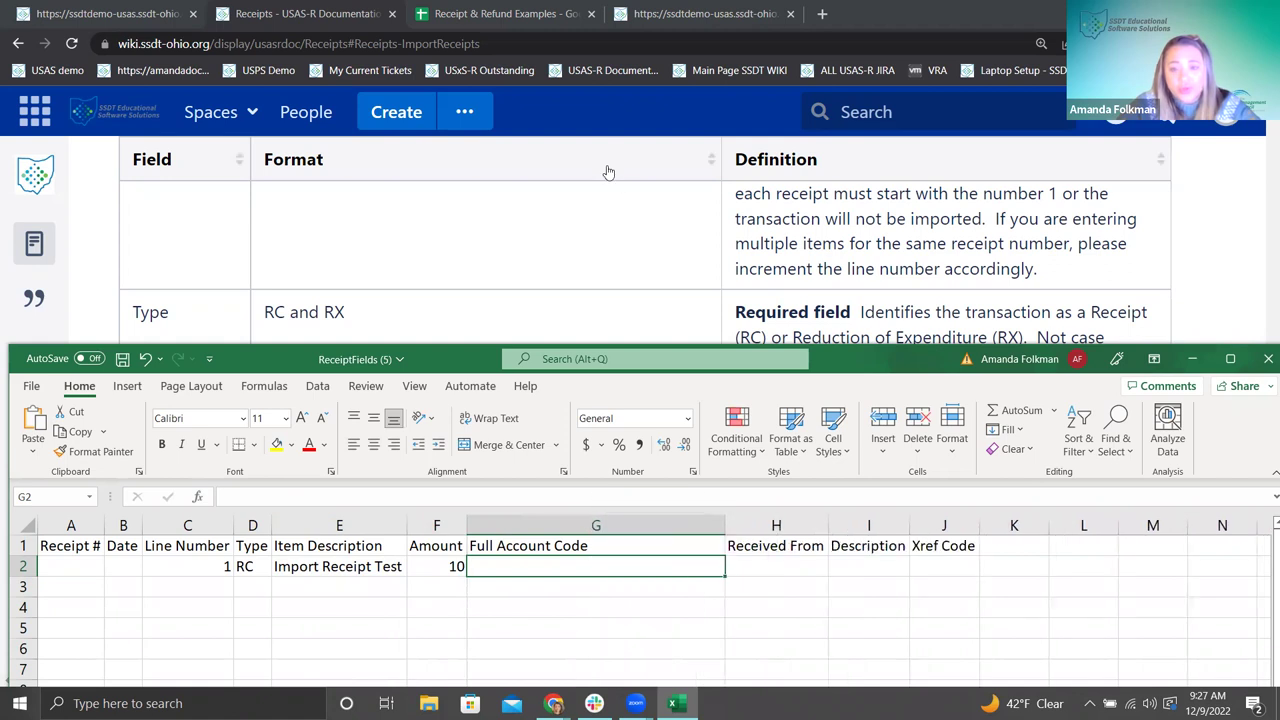
# - Read the Full Account Code format and definition in the documentation's import field table
pyautogui.click(606, 172)
pyautogui.scroll(-1, 369, 480)
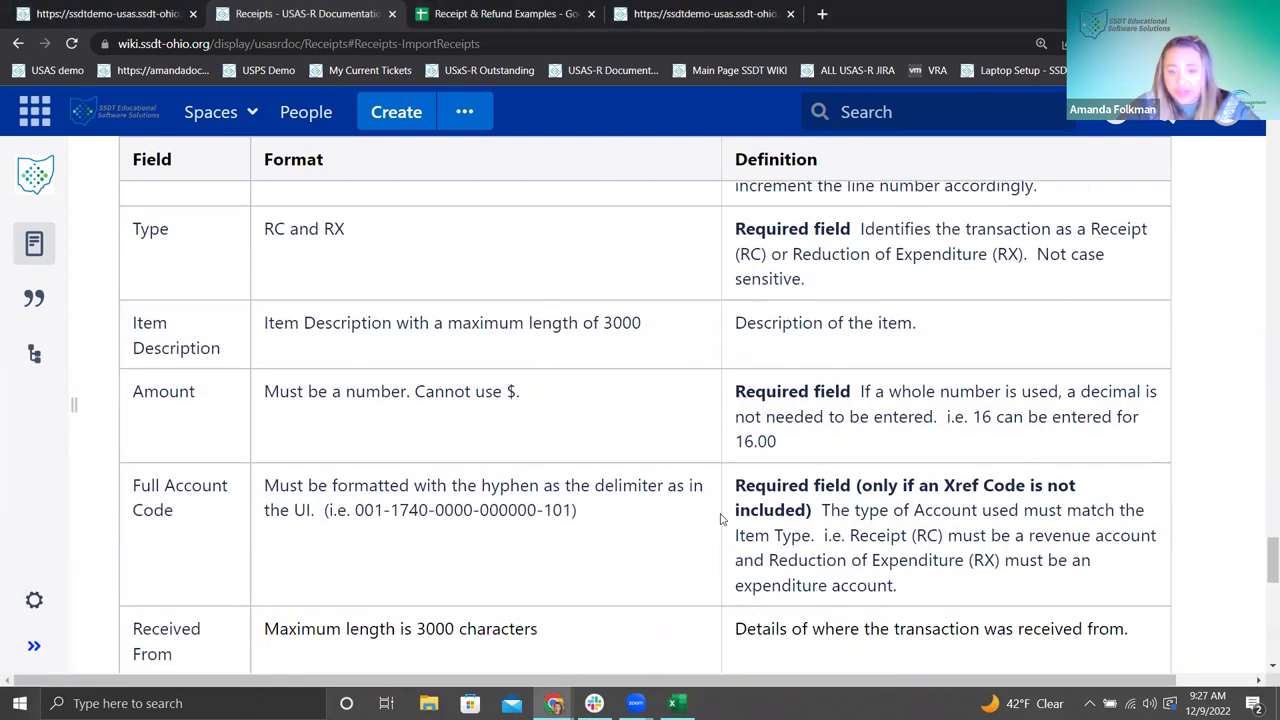
pyautogui.scroll(-1, 845, 510)
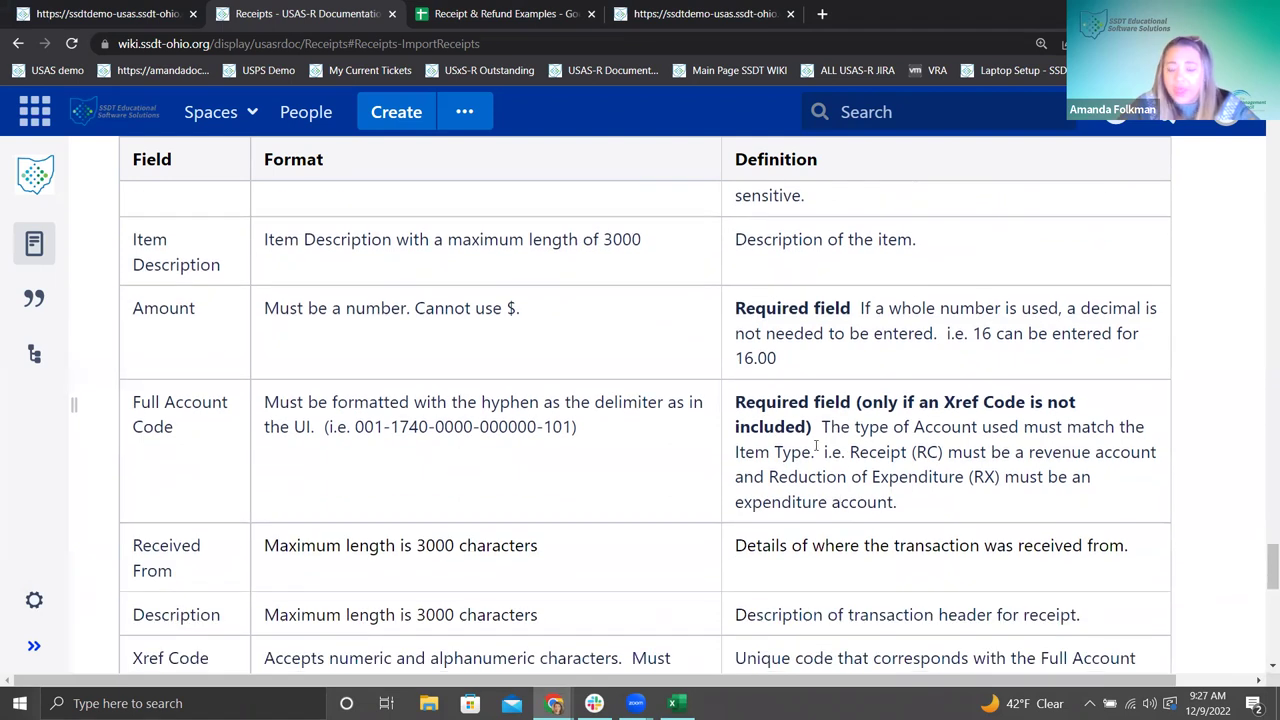
pyautogui.moveTo(736, 402); pyautogui.dragTo(861, 393)
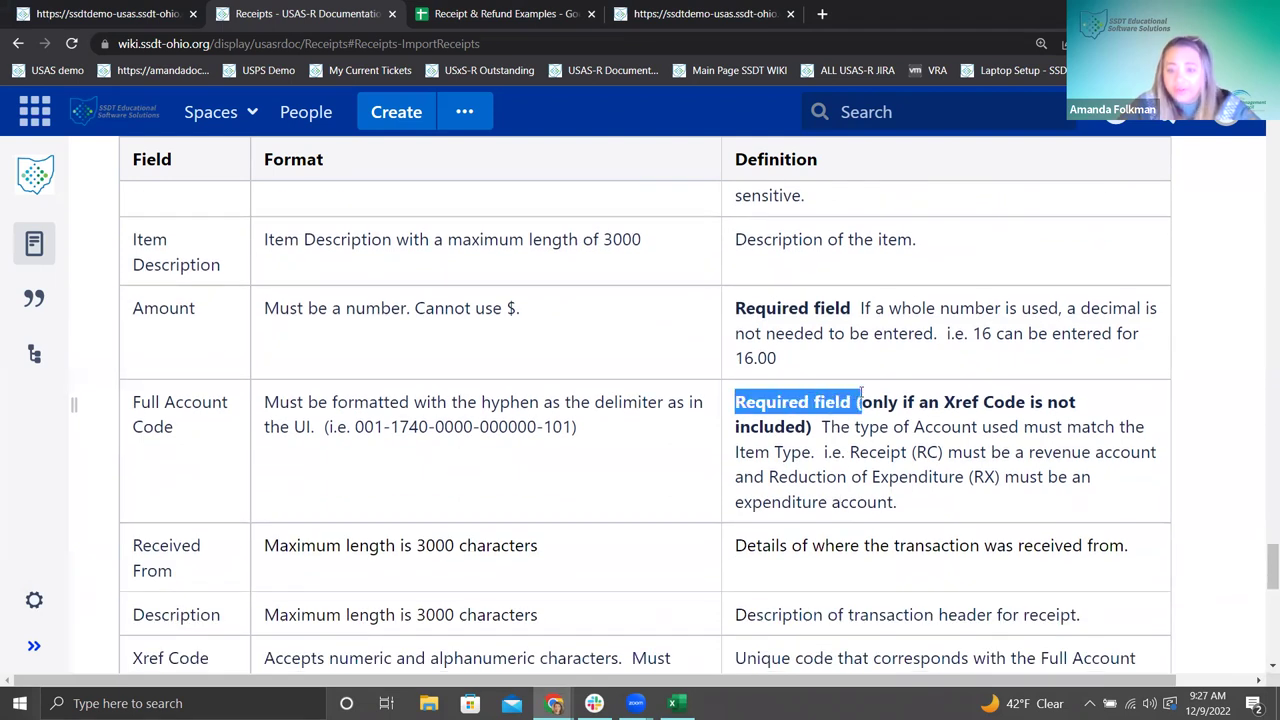
pyautogui.click(825, 427)
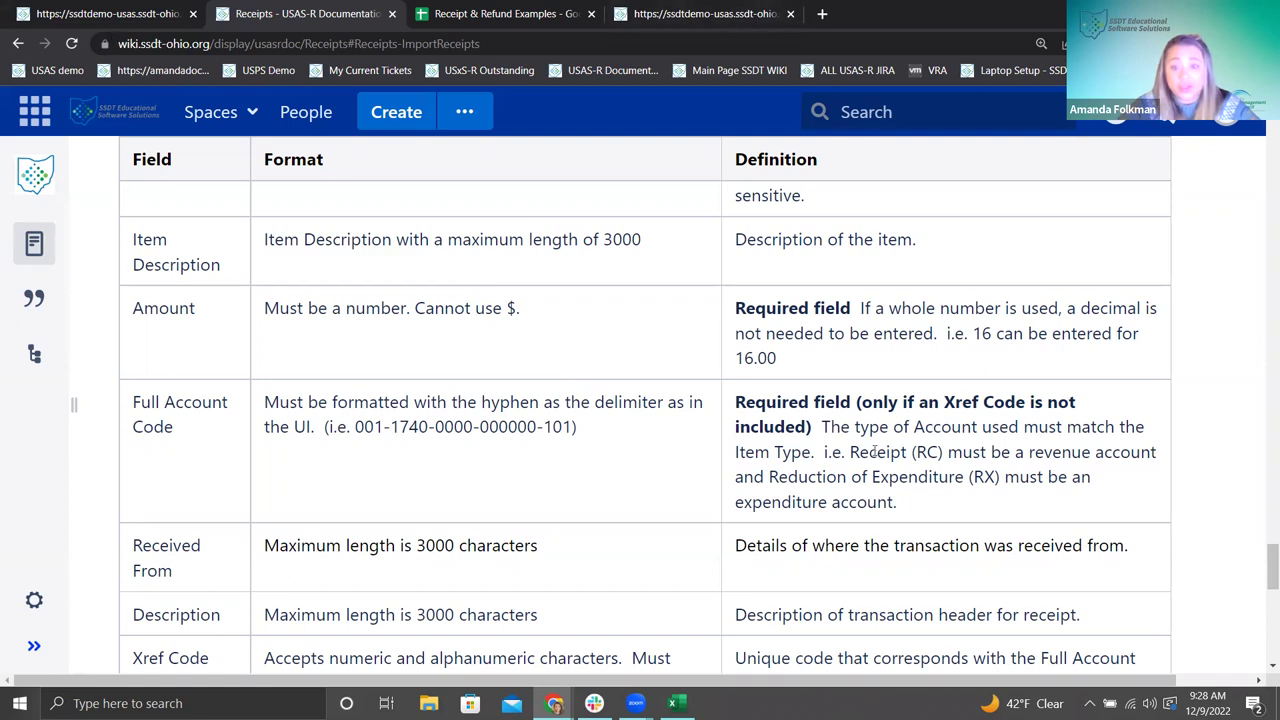
# - Switch to the USAS receipts list, view the newest receipt, and copy the account code of its Breakfast item
pyautogui.click(90, 14)
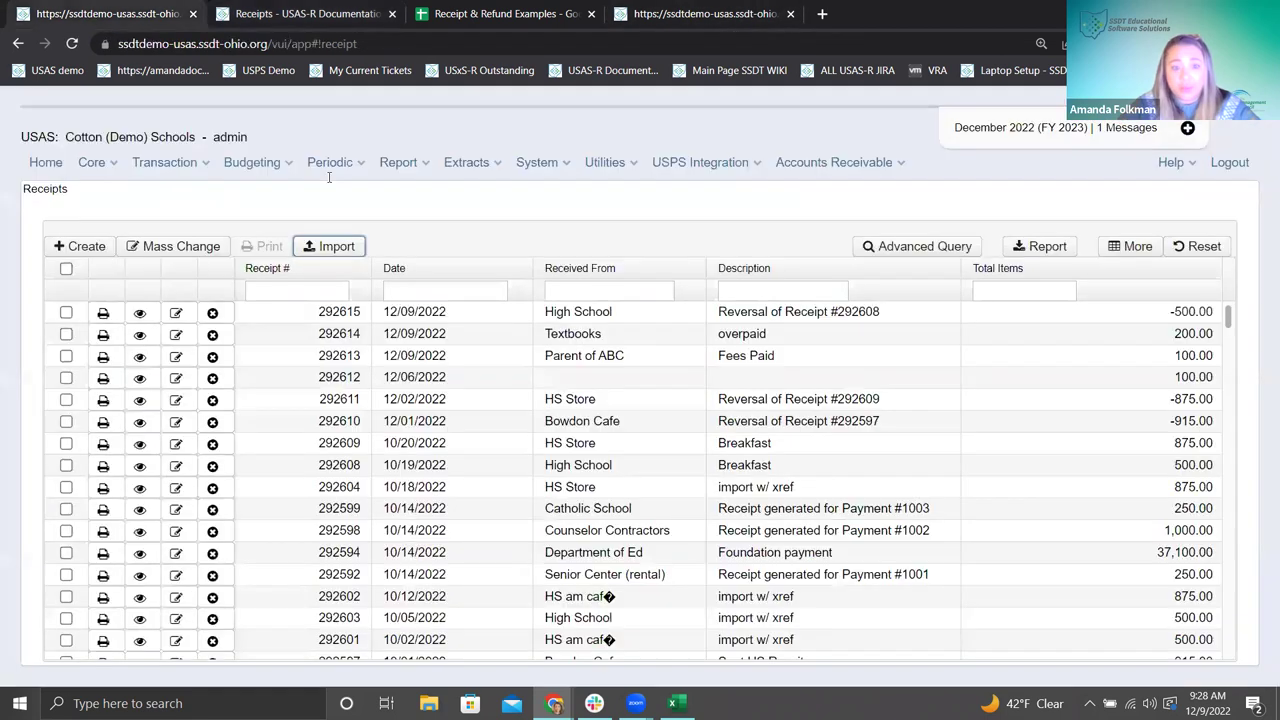
pyautogui.click(140, 316)
pyautogui.scroll(-1, 372, 443)
pyautogui.moveTo(800, 531); pyautogui.dragTo(644, 532)
pyautogui.hotkey('ctrl', 'c')
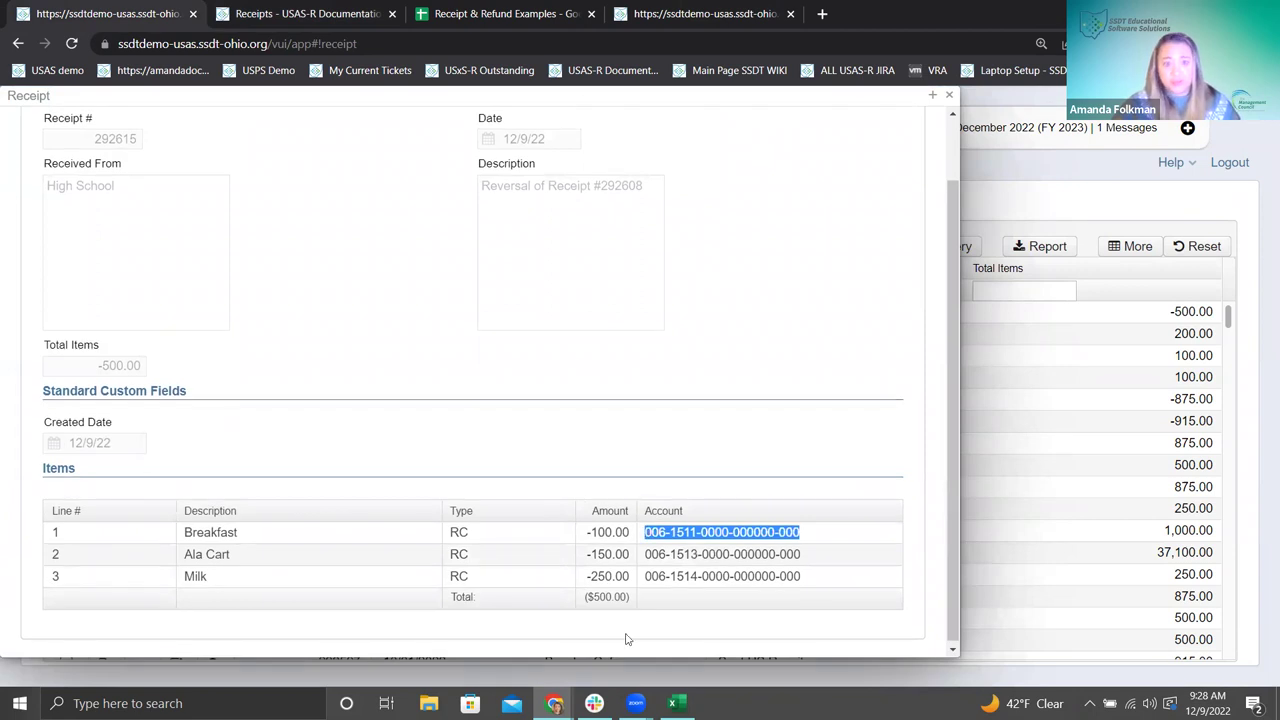
# - Paste the copied account code into cell G2 of the ReceiptFields workbook, and close the receipt view in USAS
pyautogui.click(673, 703)
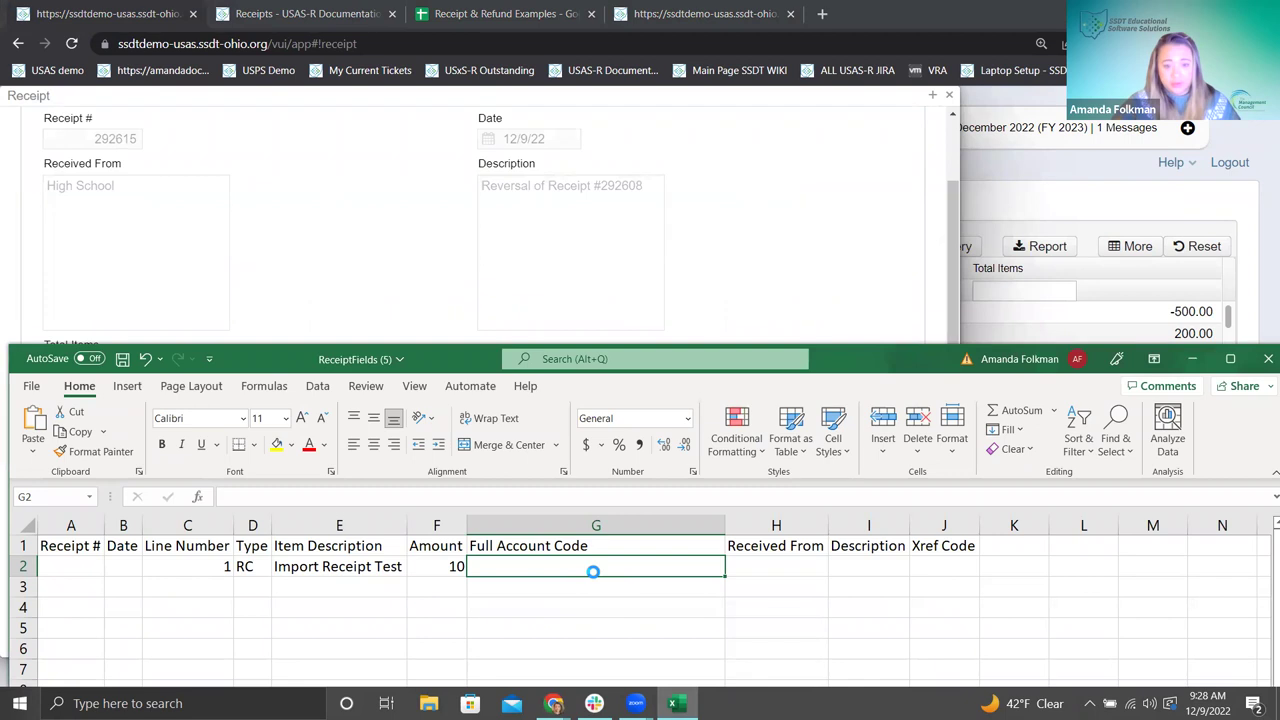
pyautogui.hotkey('ctrl', 'v')
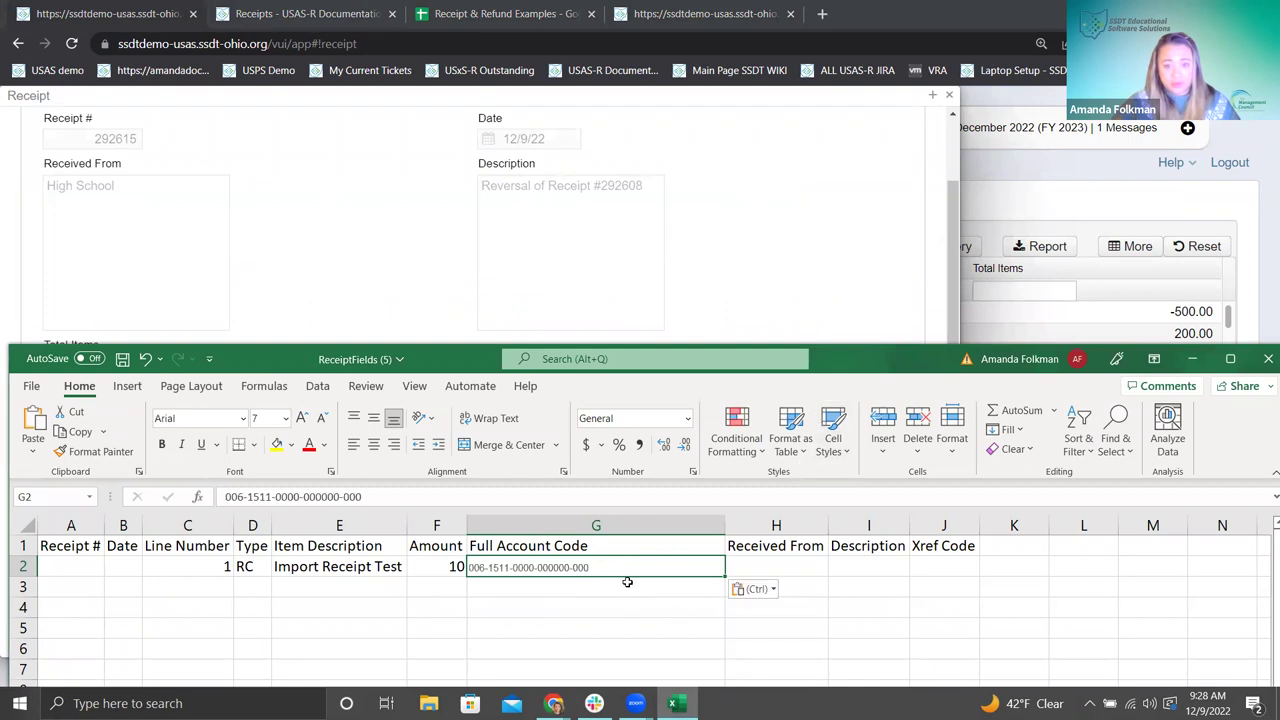
pyautogui.hotkey('ctrl', 'z')
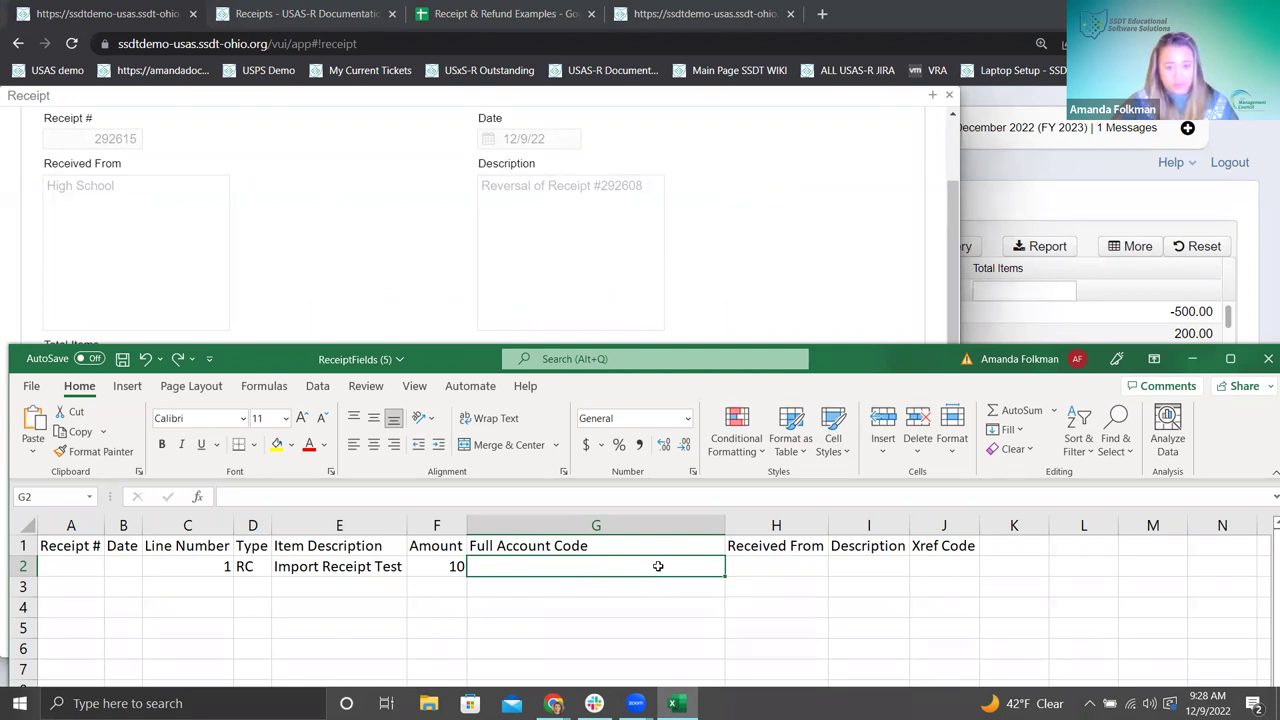
pyautogui.hotkey('ctrl', 'v')
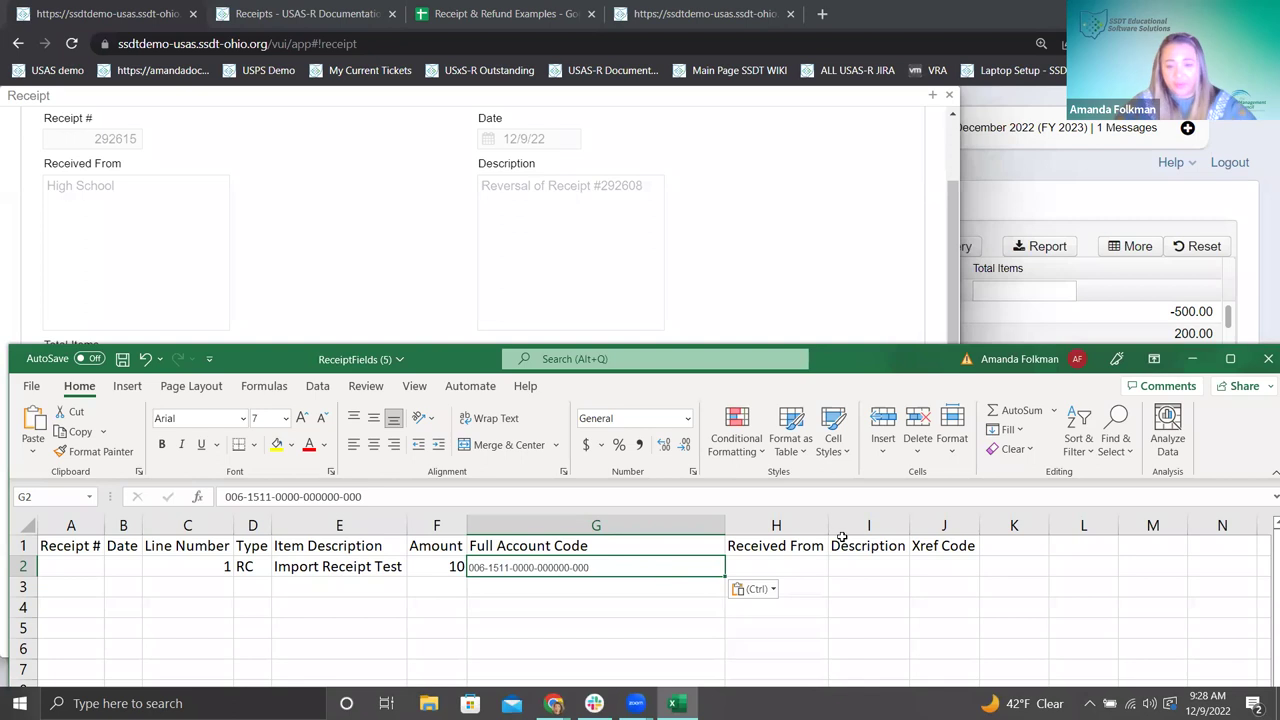
pyautogui.click(852, 606)
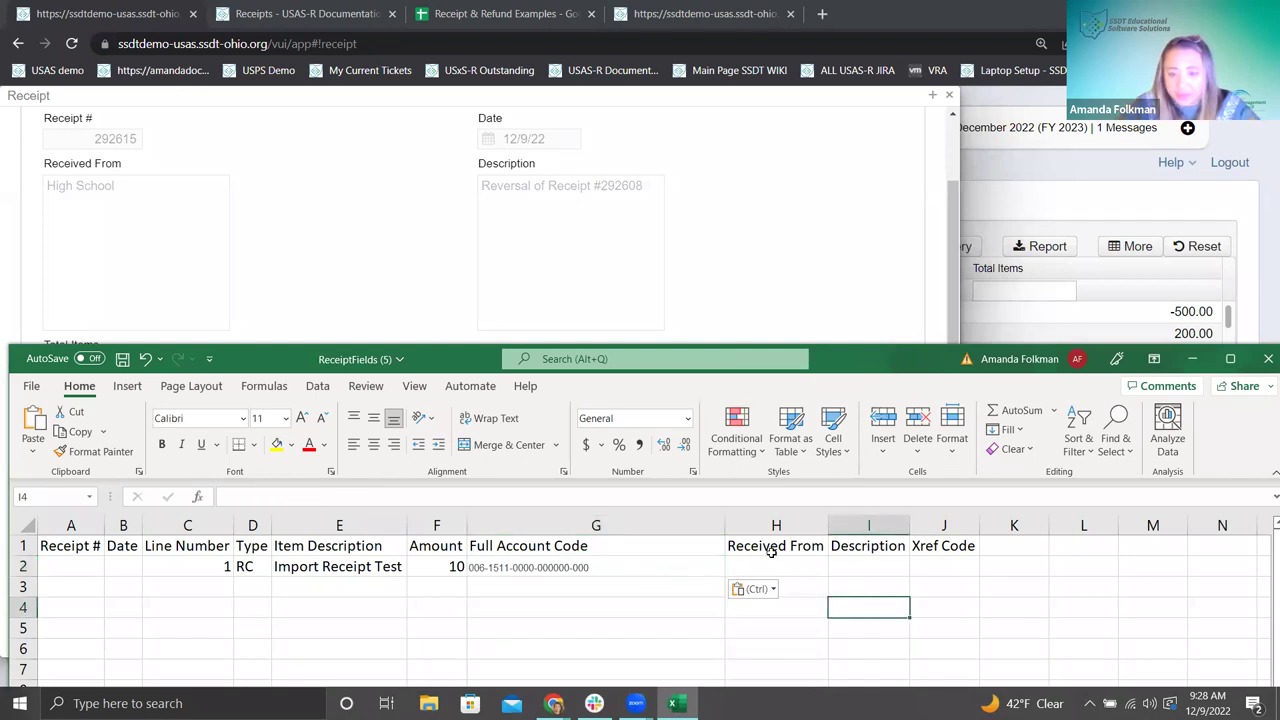
pyautogui.click(935, 113)
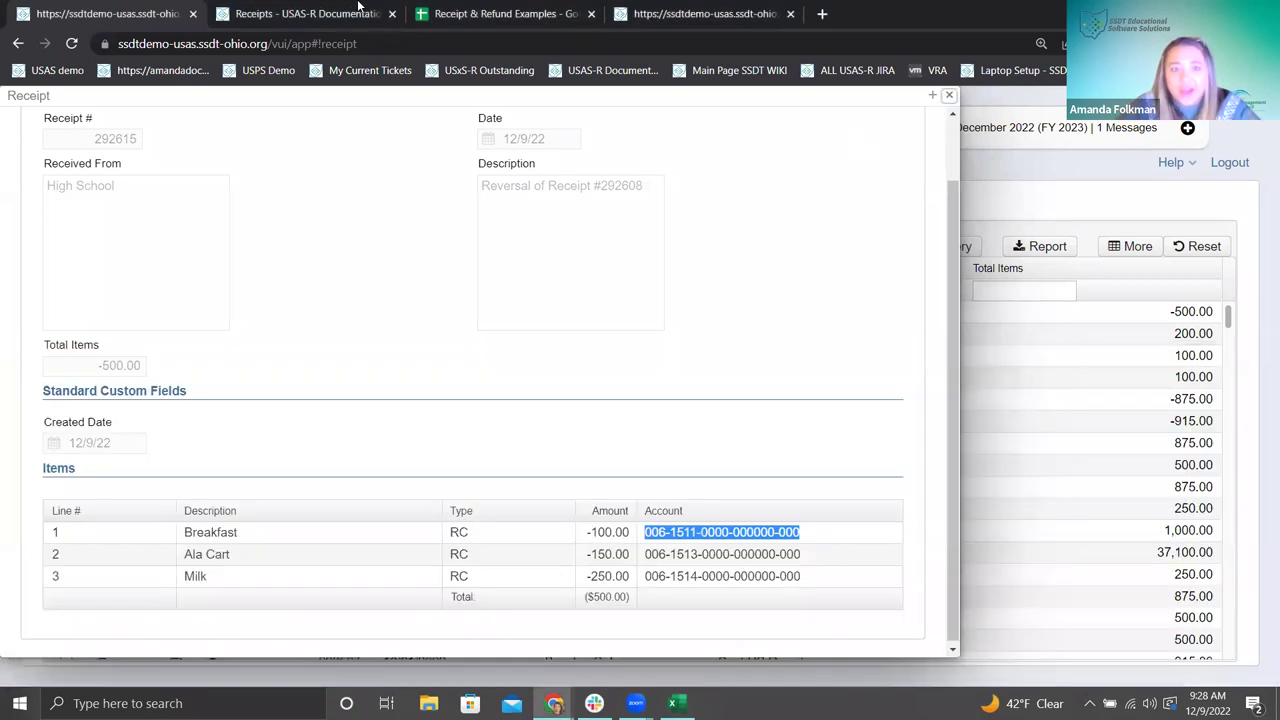
pyautogui.click(949, 95)
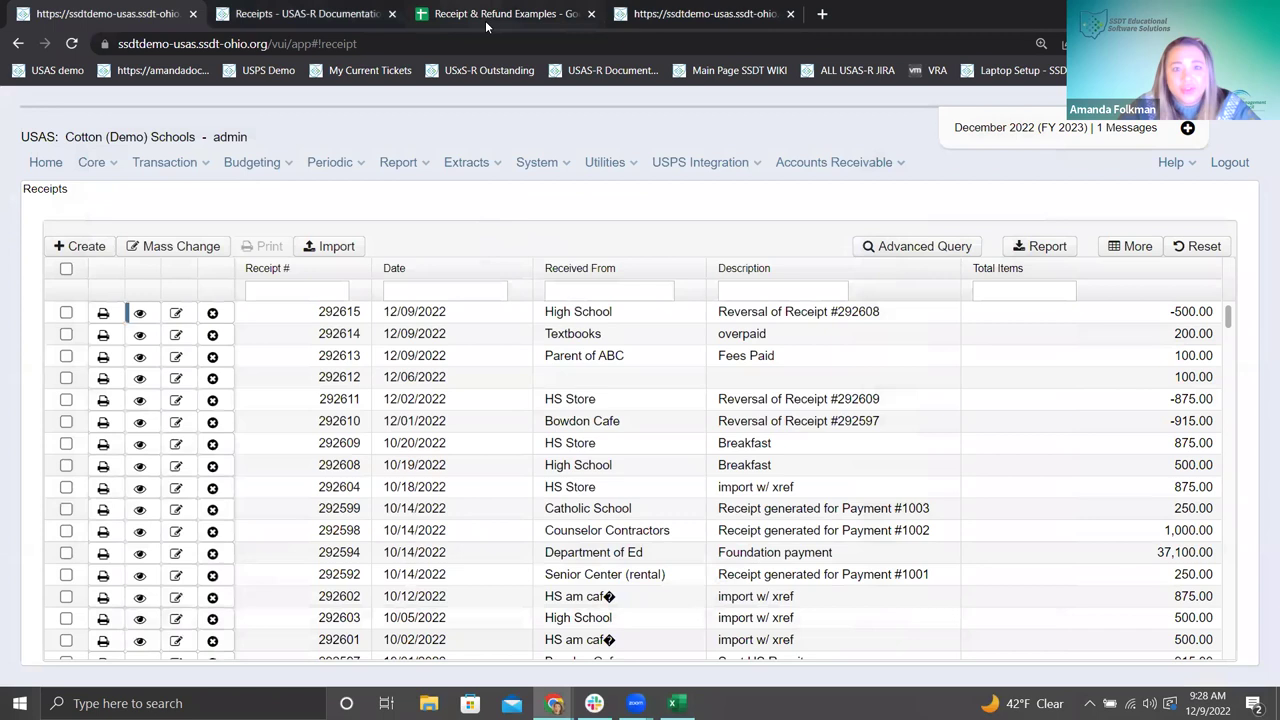
# - Examine the Received From, Description and Xref Code requirements in the documentation, and recheck the table up to Receipt # and Date
pyautogui.click(345, 22)
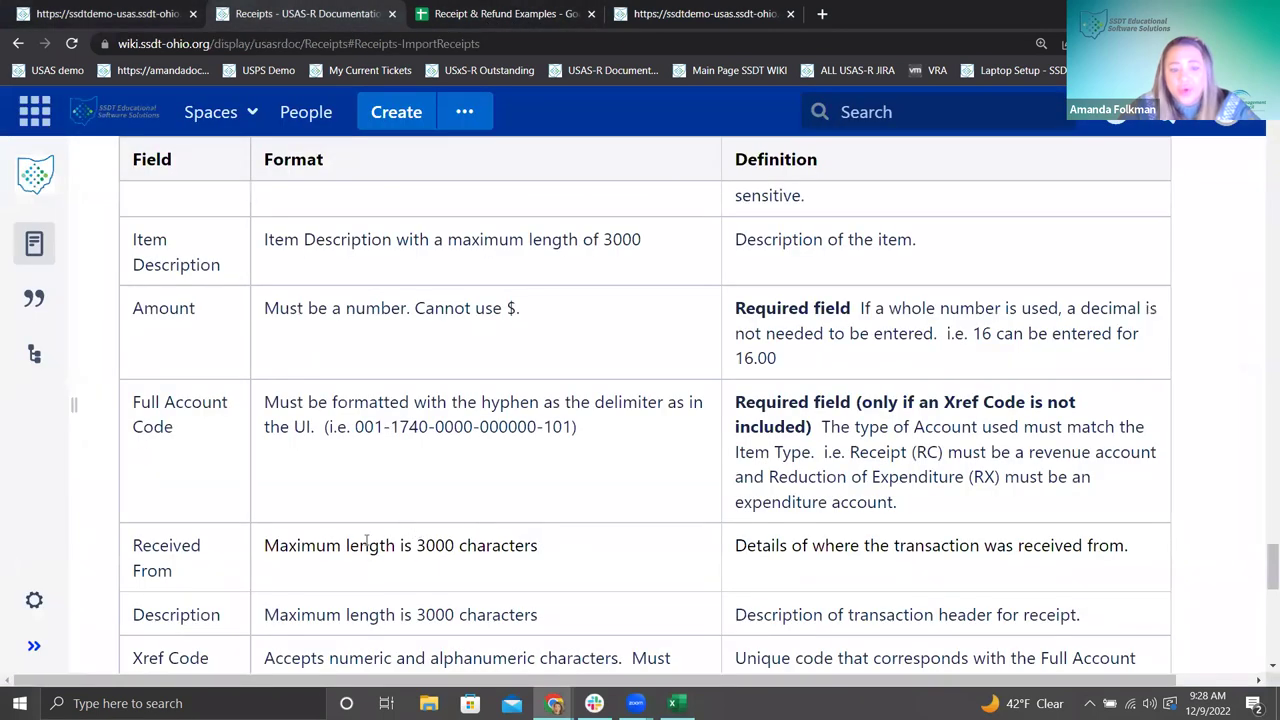
pyautogui.scroll(-1, 452, 535)
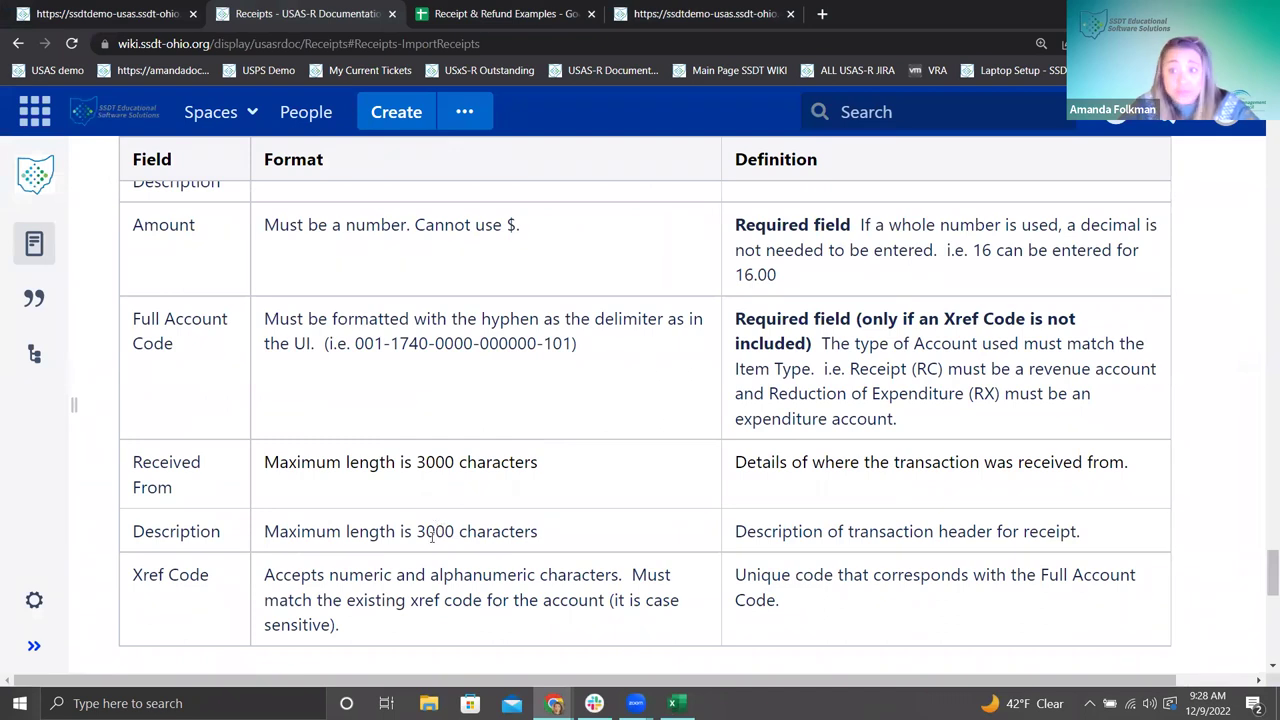
pyautogui.scroll(-1, 418, 531)
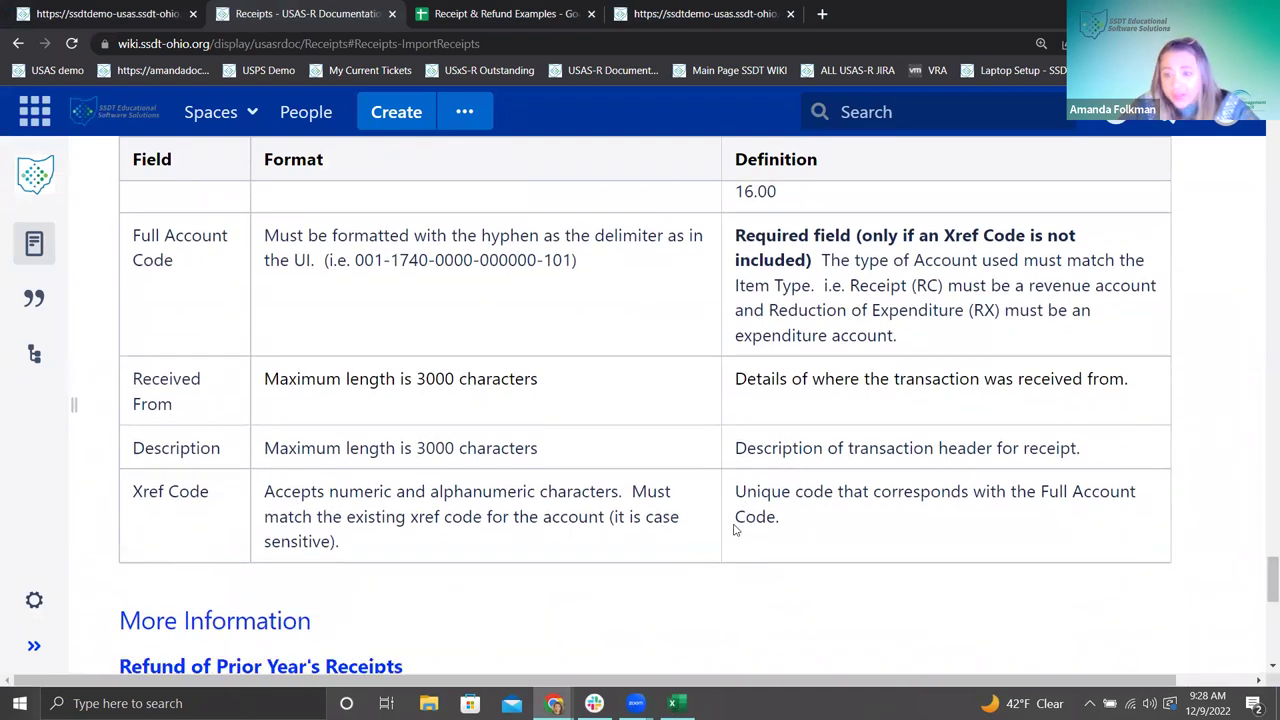
pyautogui.scroll(1, 734, 528)
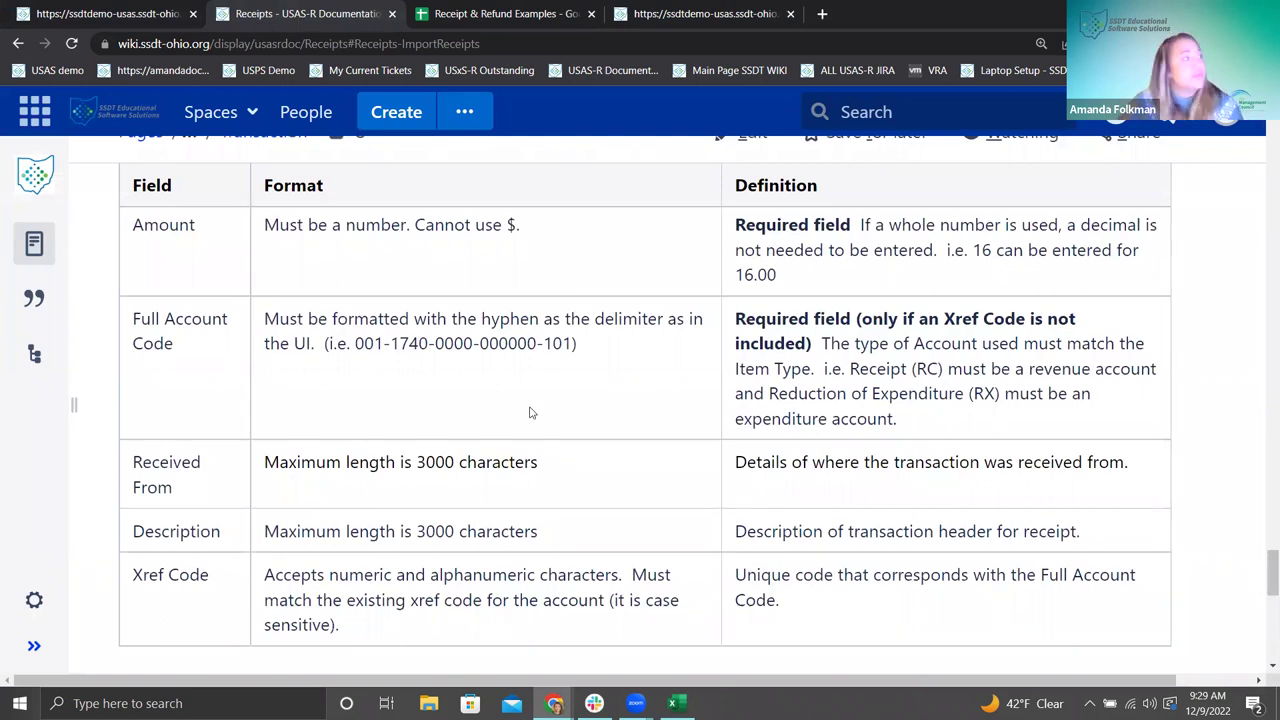
pyautogui.scroll(2, 537, 420)
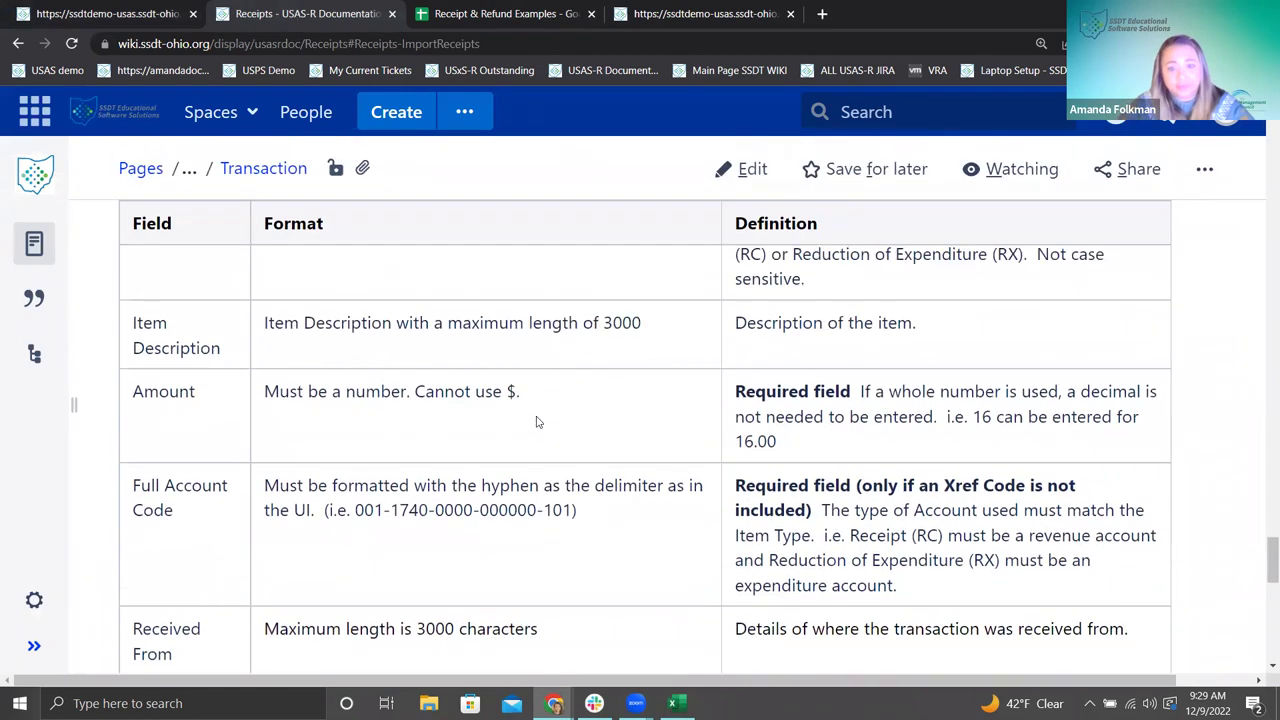
pyautogui.scroll(1, 671, 446)
pyautogui.scroll(2, 673, 455)
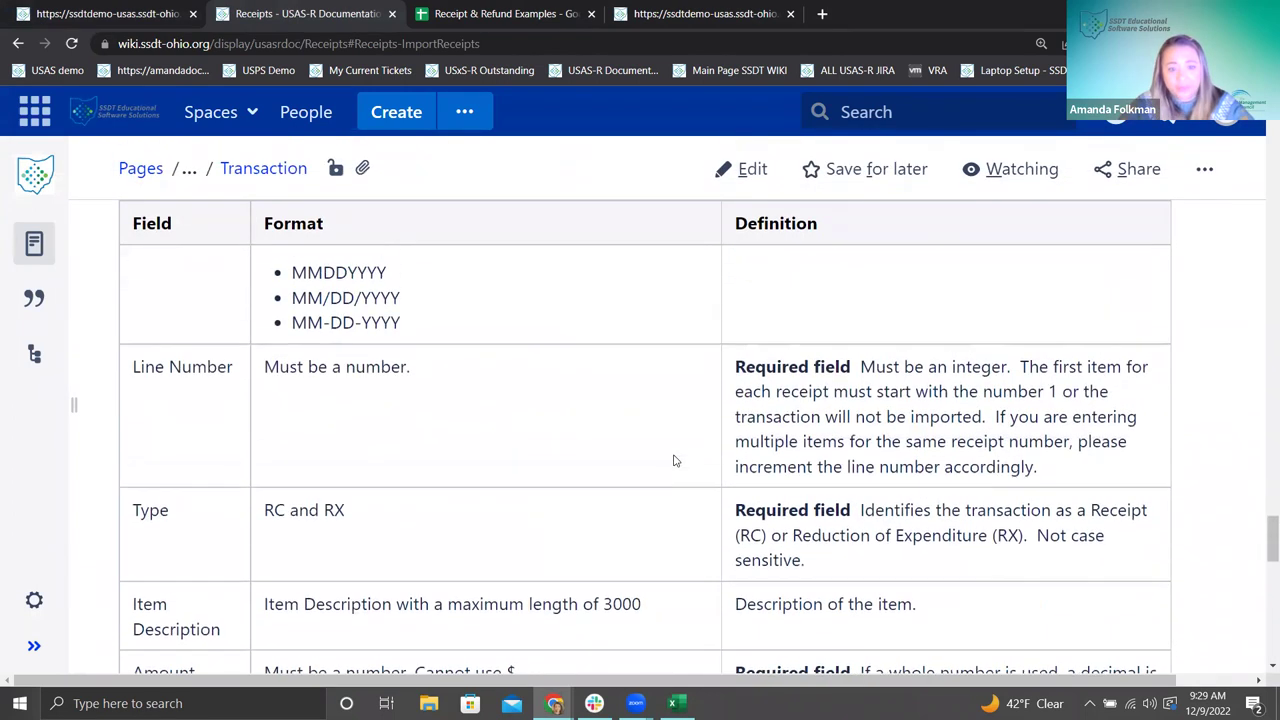
pyautogui.scroll(3, 673, 460)
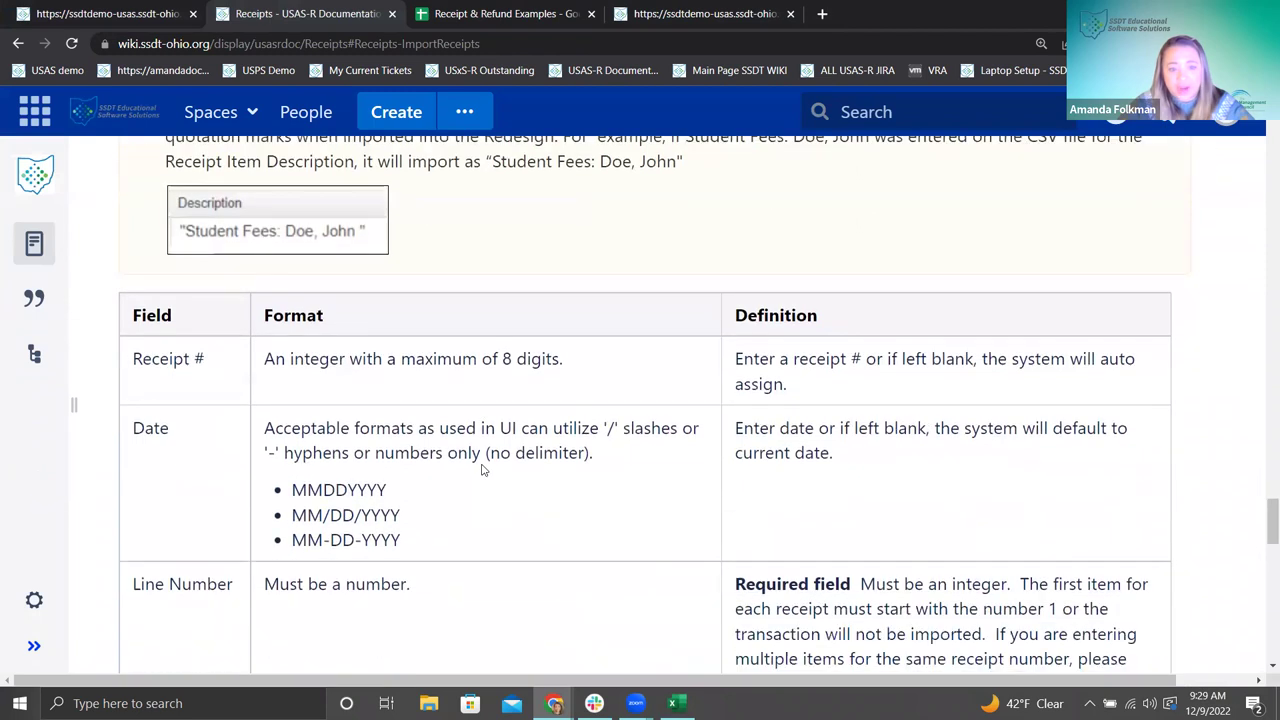
# - Review the filled row in the ReceiptFields workbook and minimize it to return to the documentation
pyautogui.click(673, 703)
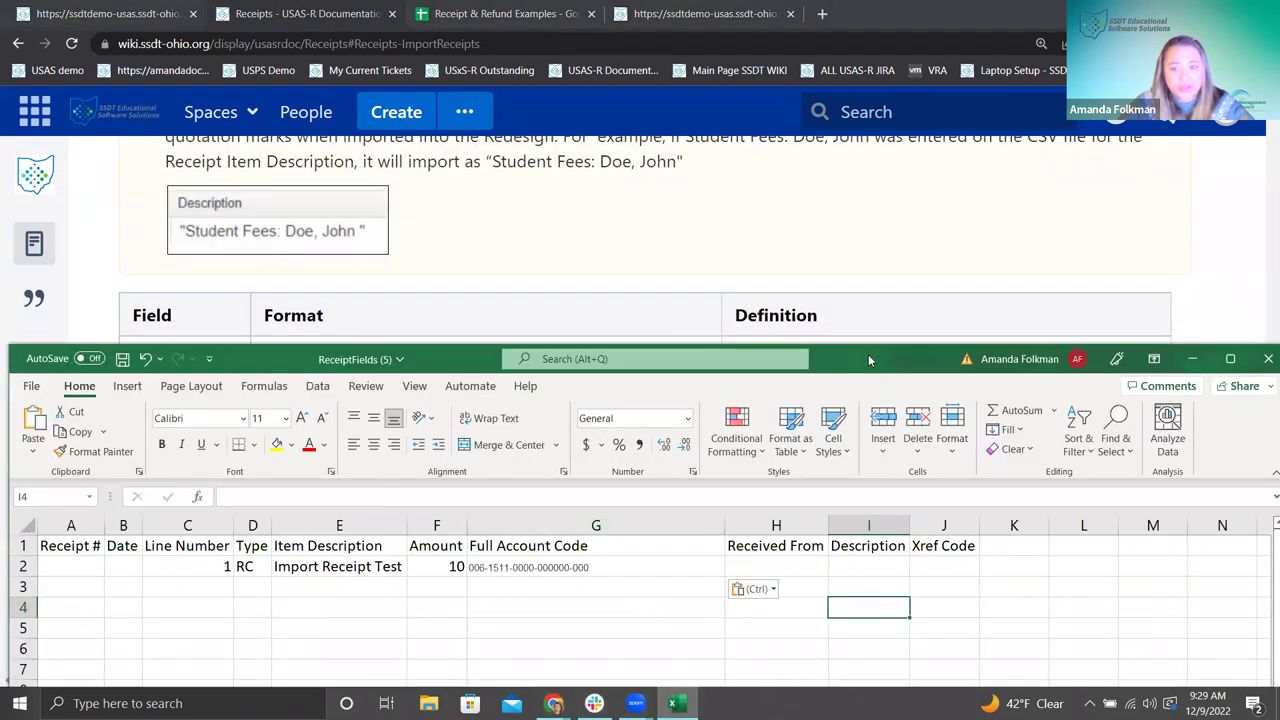
pyautogui.click(1192, 358)
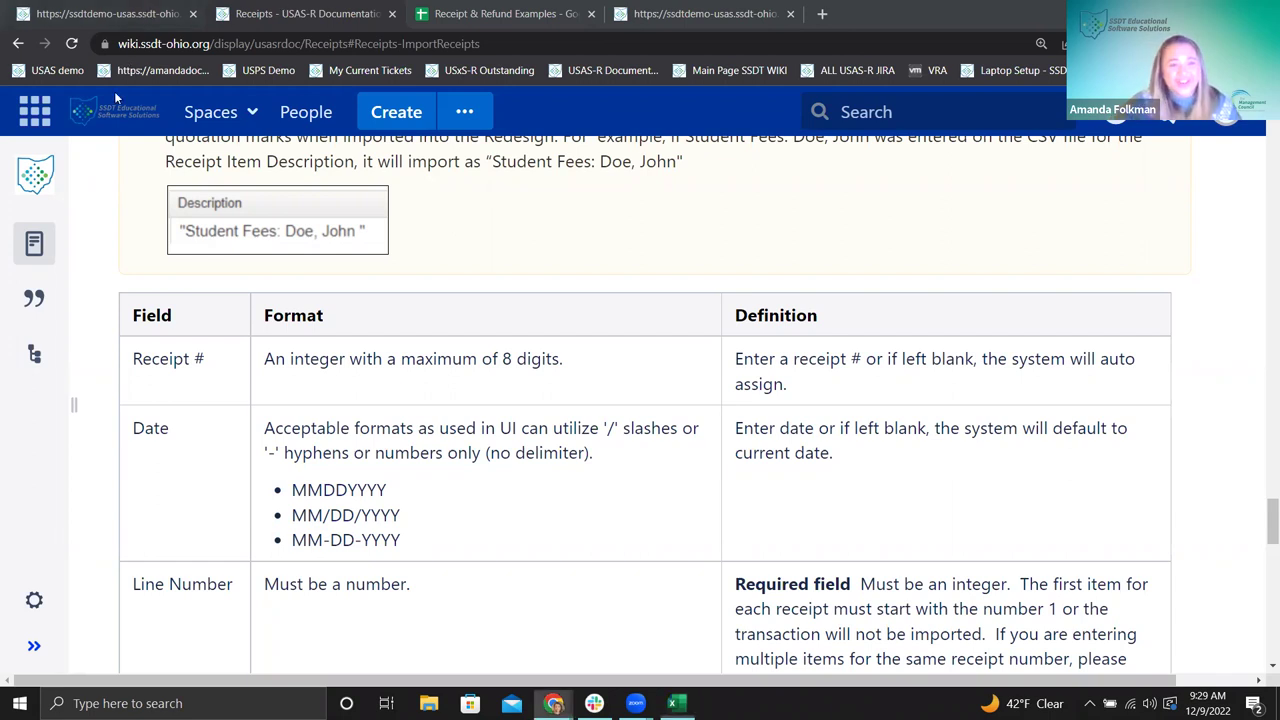
# - Switch to the USAS receipts list and import ReceiptFields-test.csv from the Desktop folder
pyautogui.click(150, 14)
pyautogui.click(348, 247)
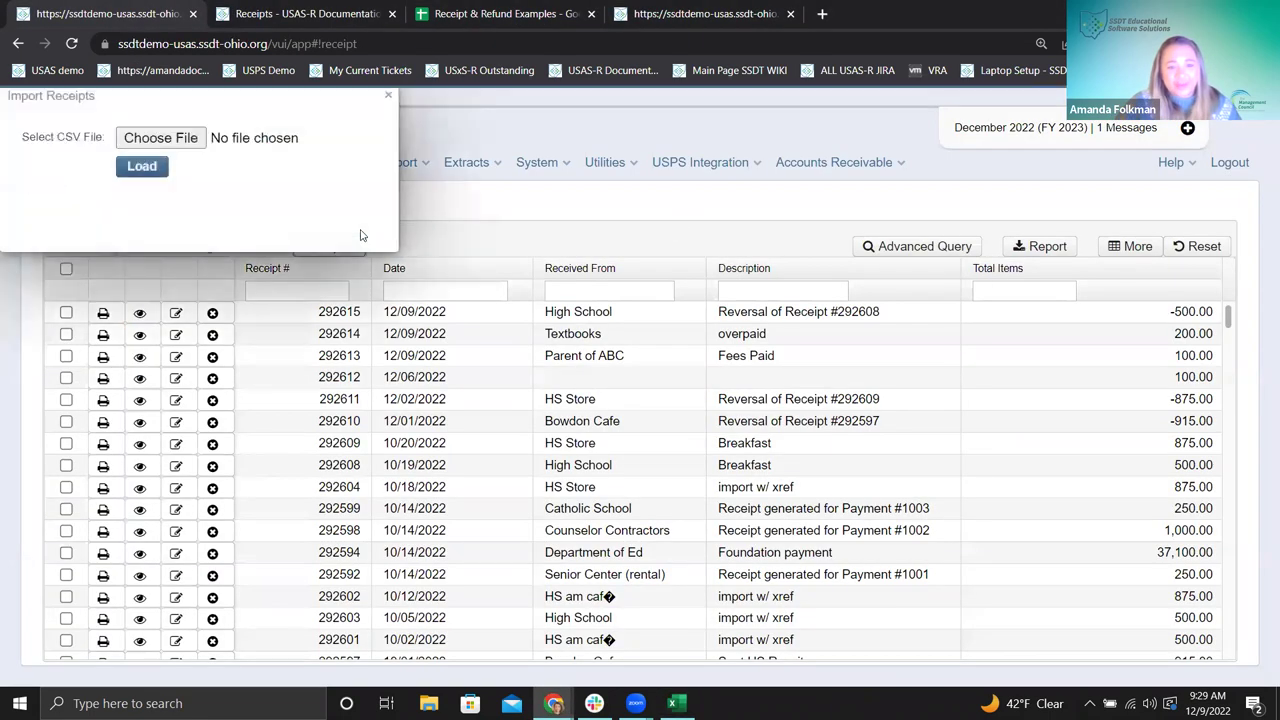
pyautogui.click(158, 142)
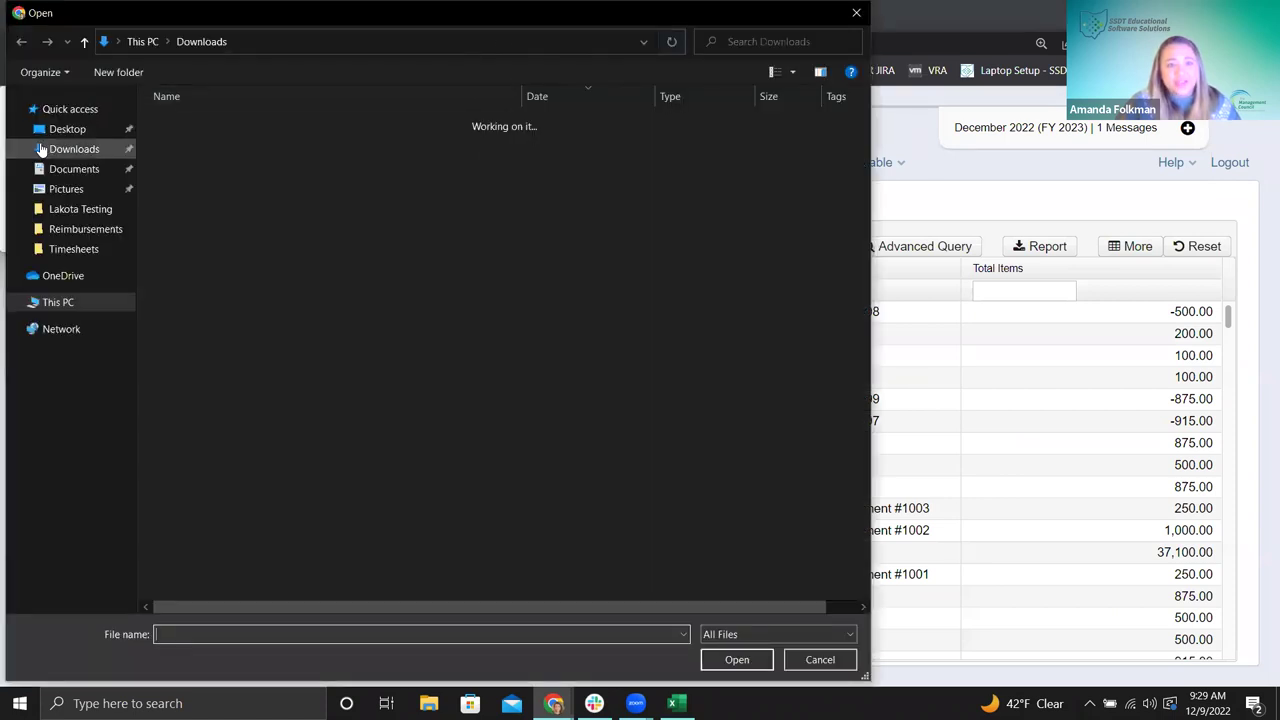
pyautogui.click(68, 131)
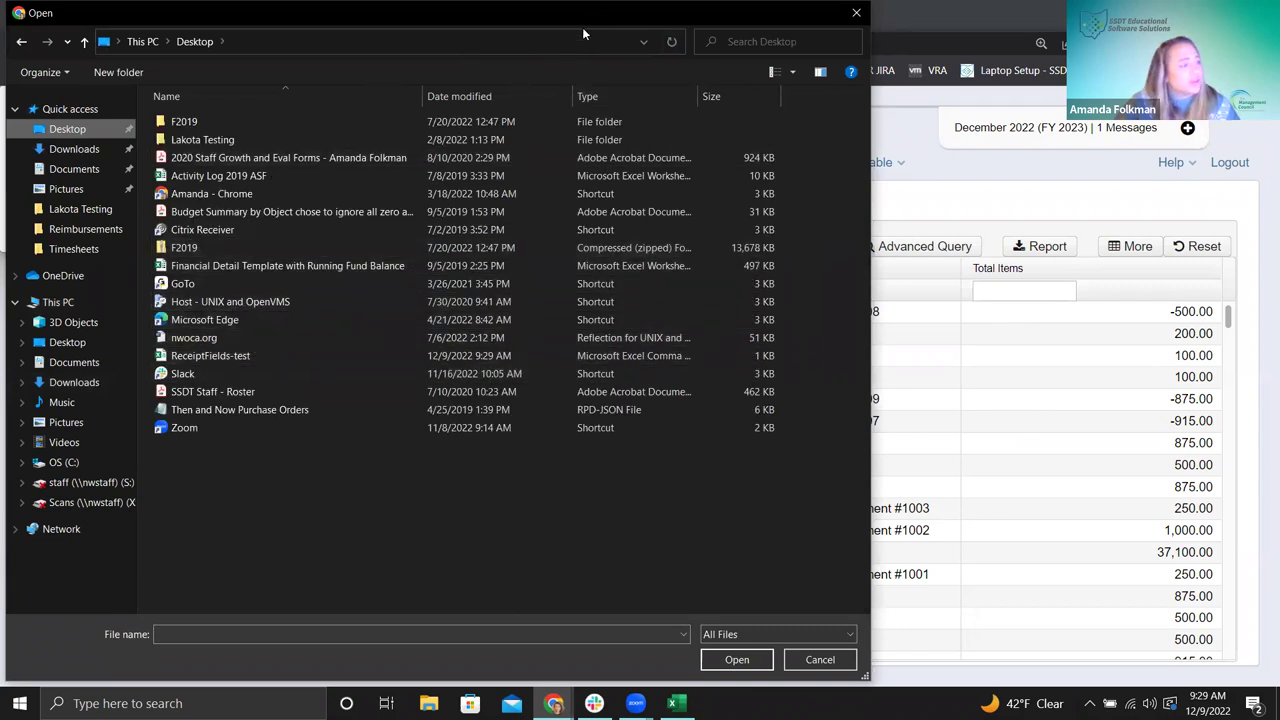
pyautogui.press('Escape')
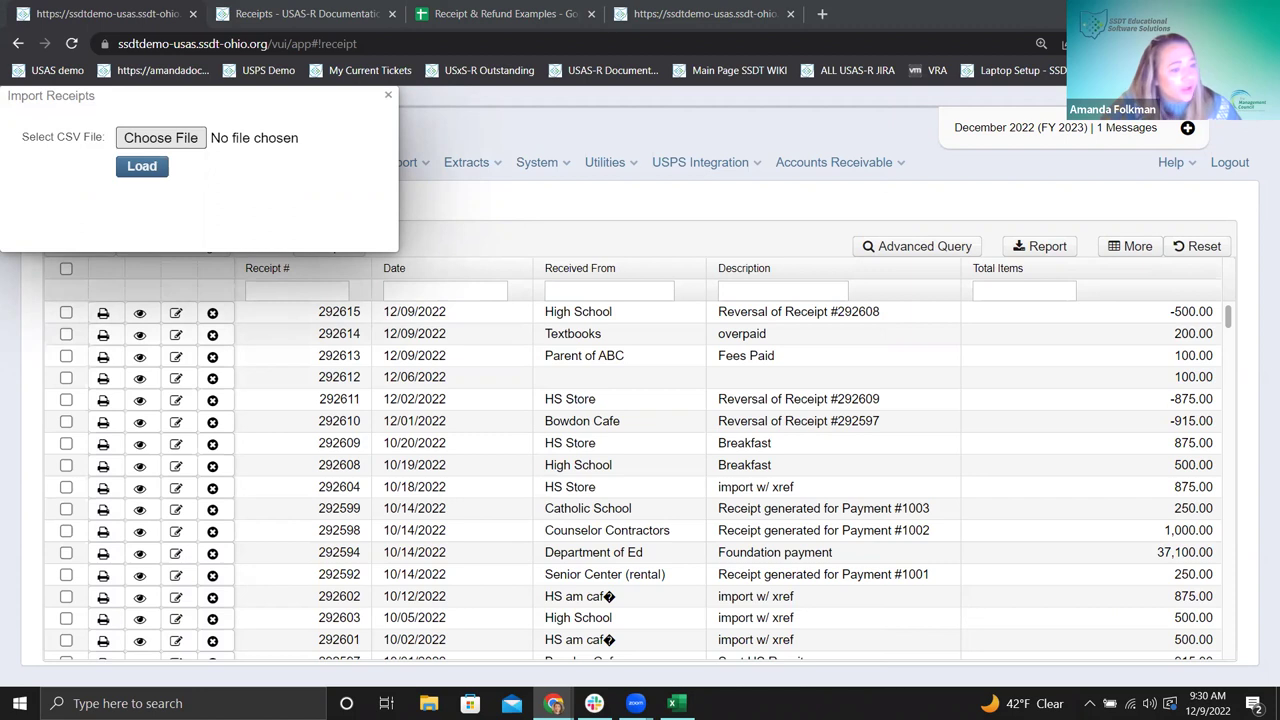
pyautogui.press('Return')
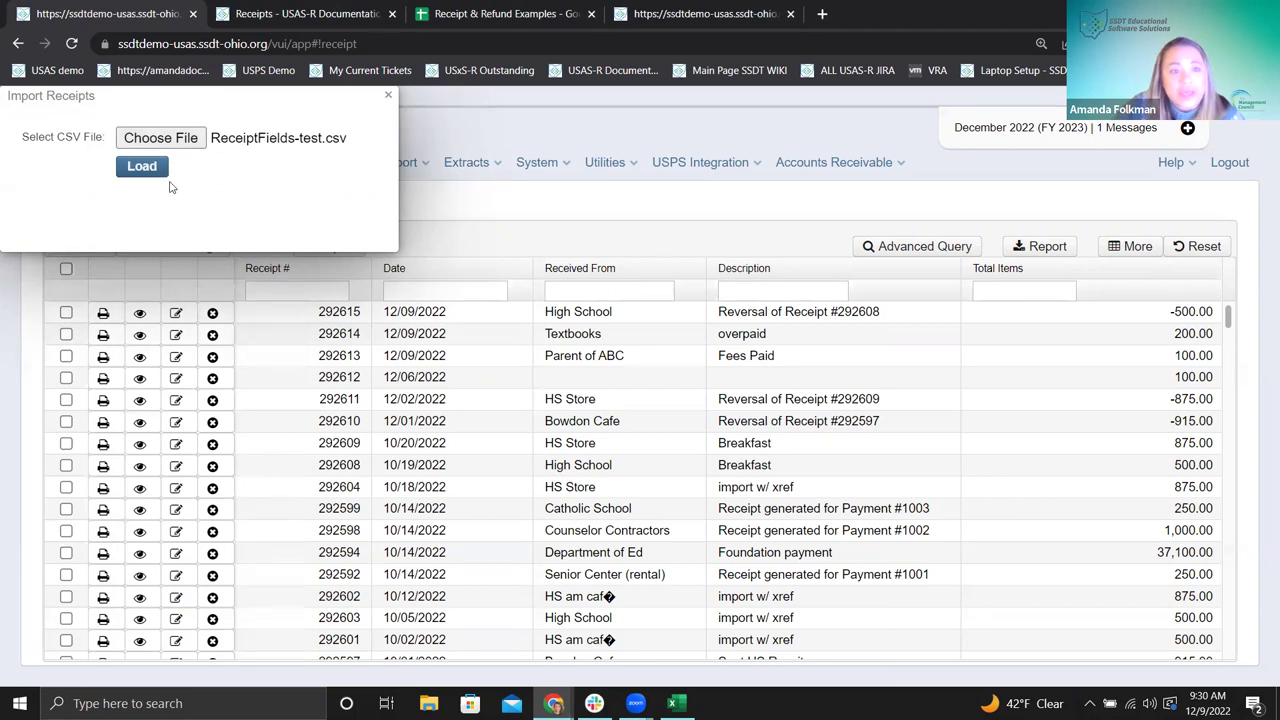
pyautogui.click(135, 170)
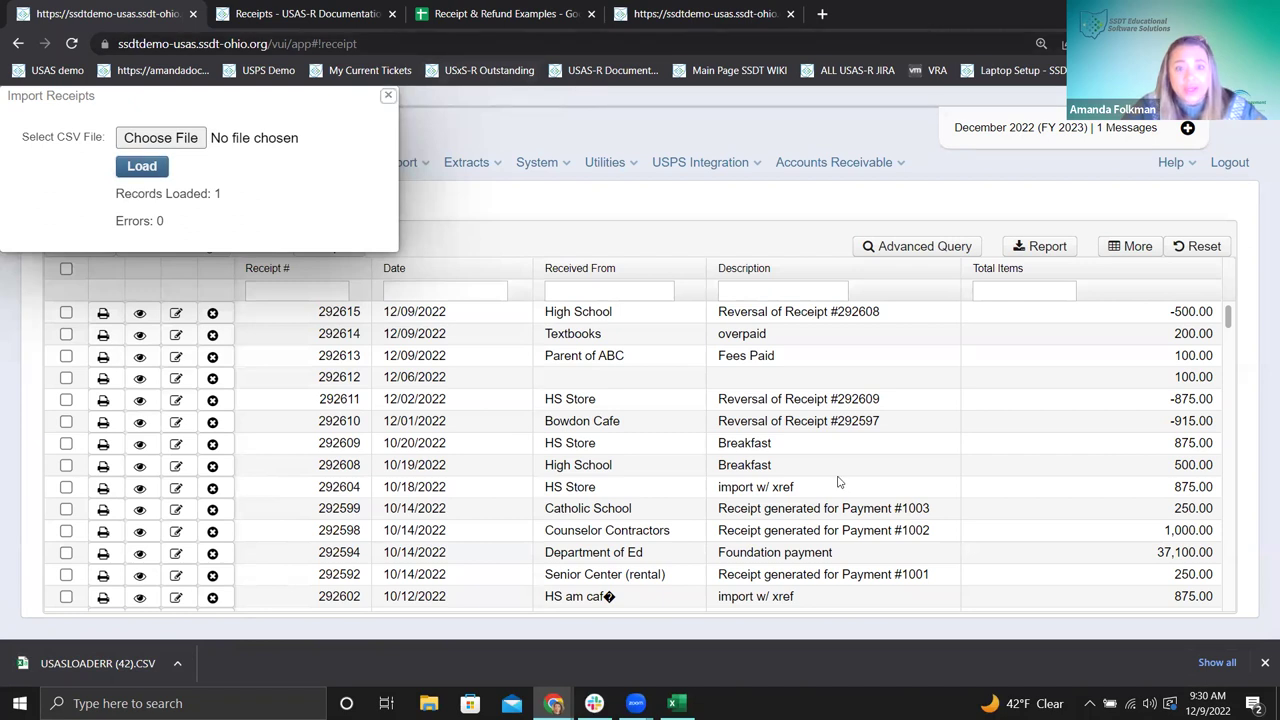
# - View the newly imported receipt, check its header fields and item line, and close it
pyautogui.click(140, 313)
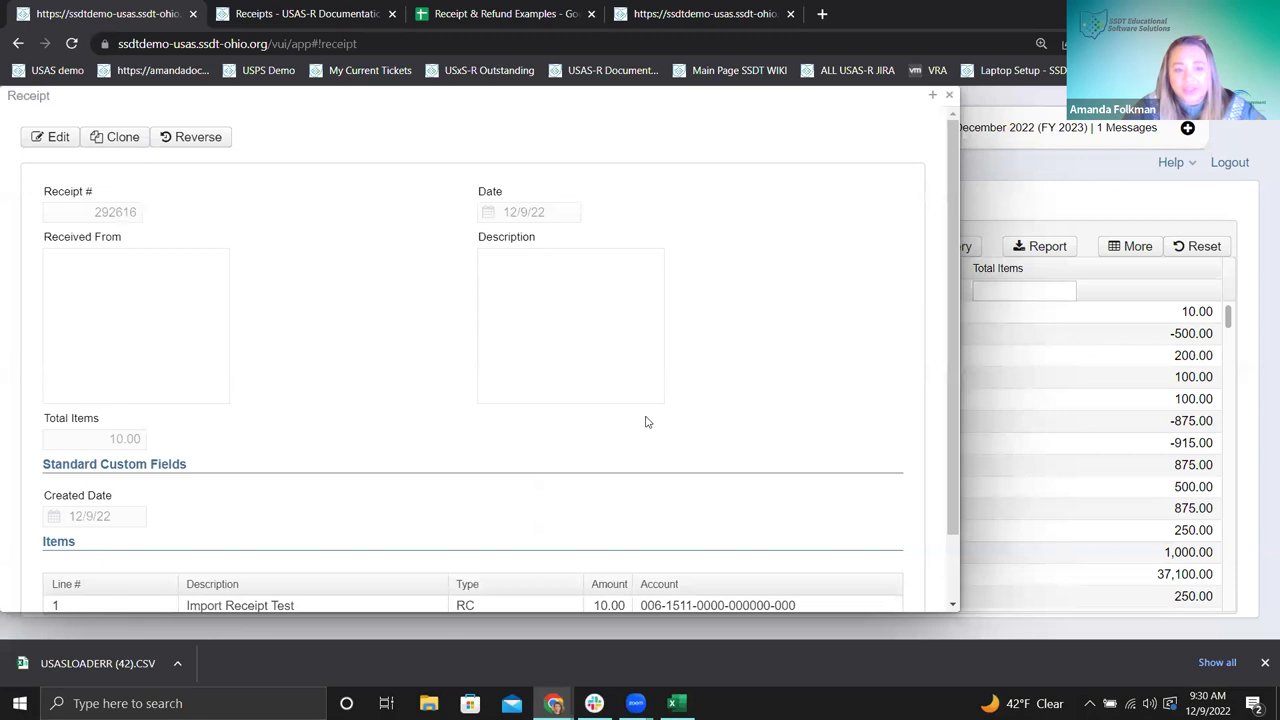
pyautogui.scroll(-1, 645, 422)
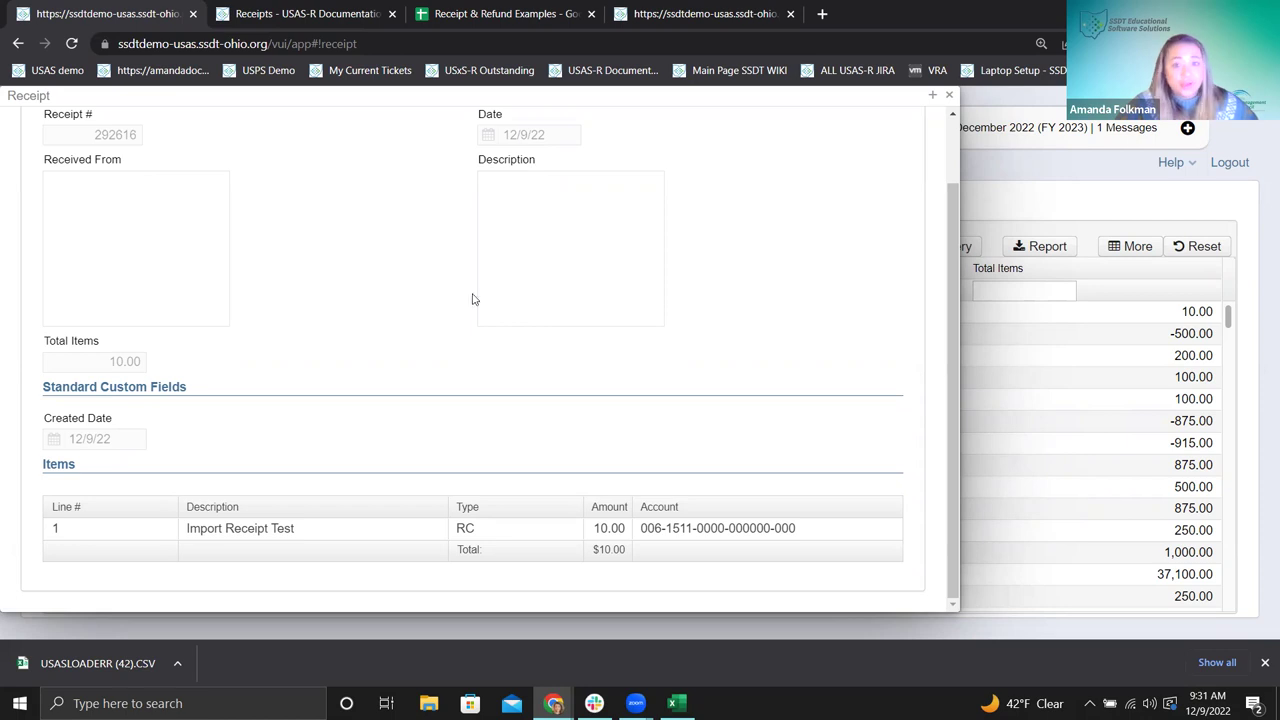
pyautogui.click(949, 95)
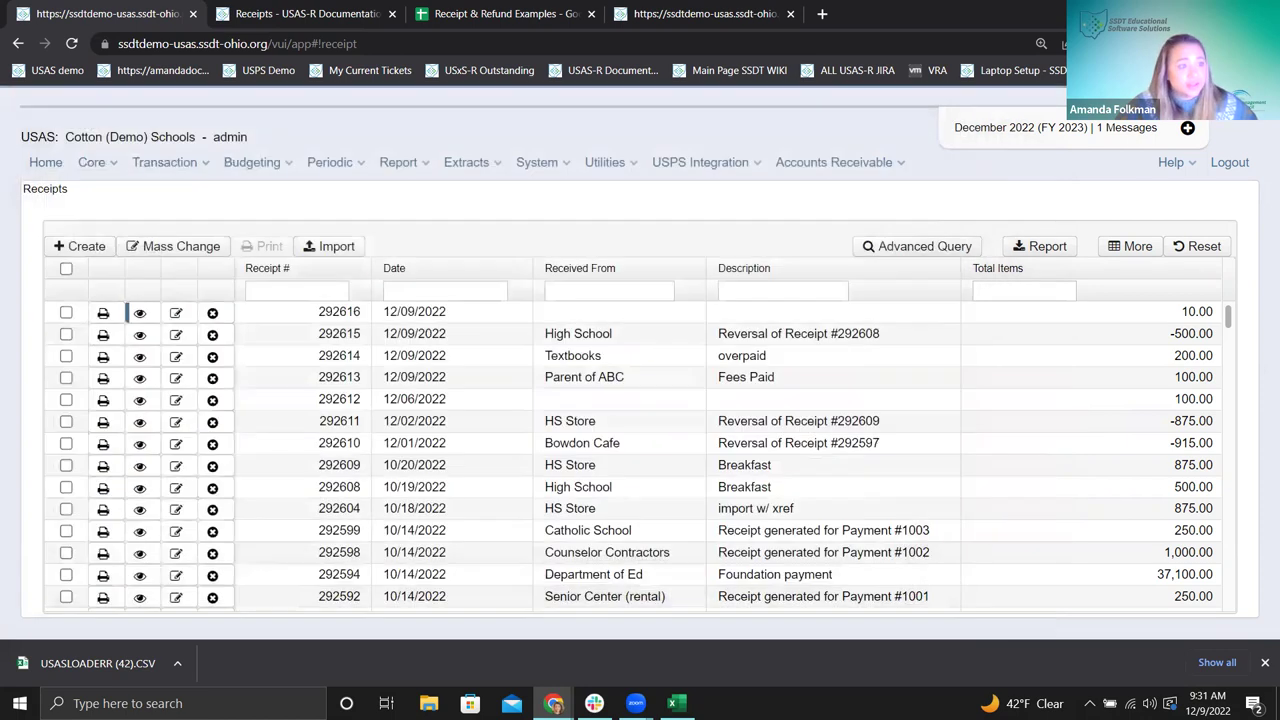
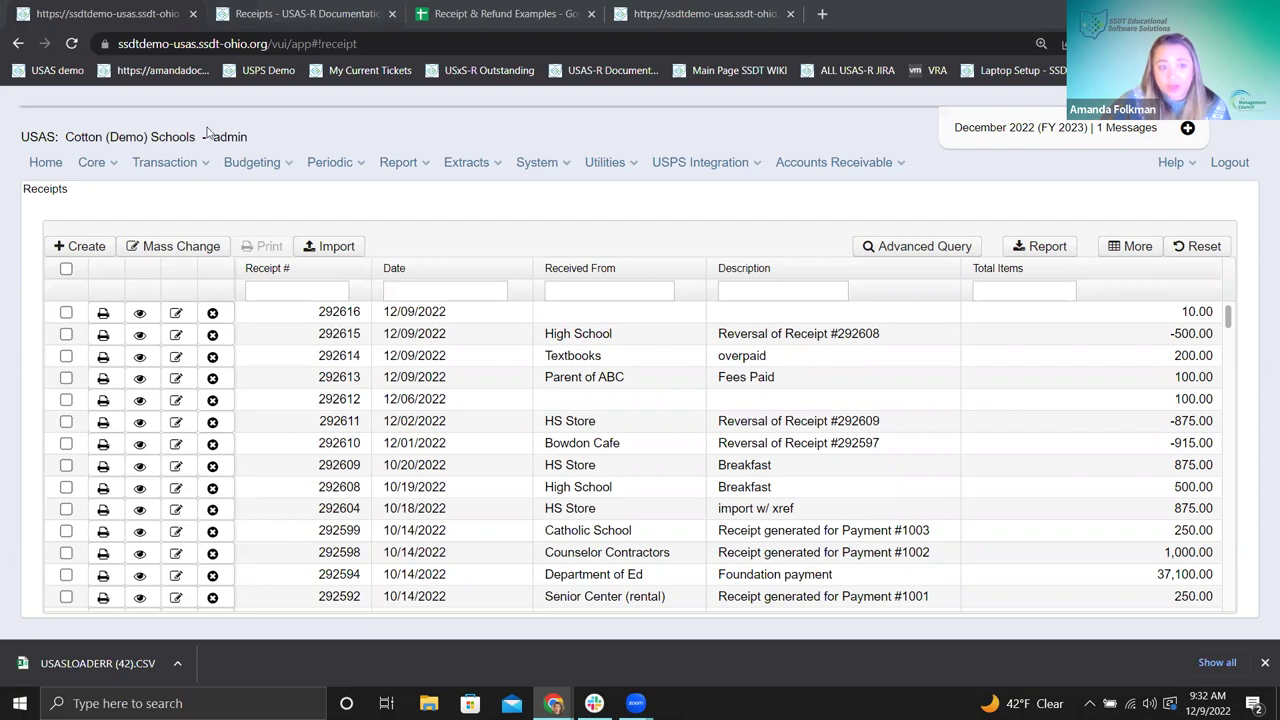
# - Open Distributions/Error Corrections, start a new distribution, and add its first item line
pyautogui.click(188, 166)
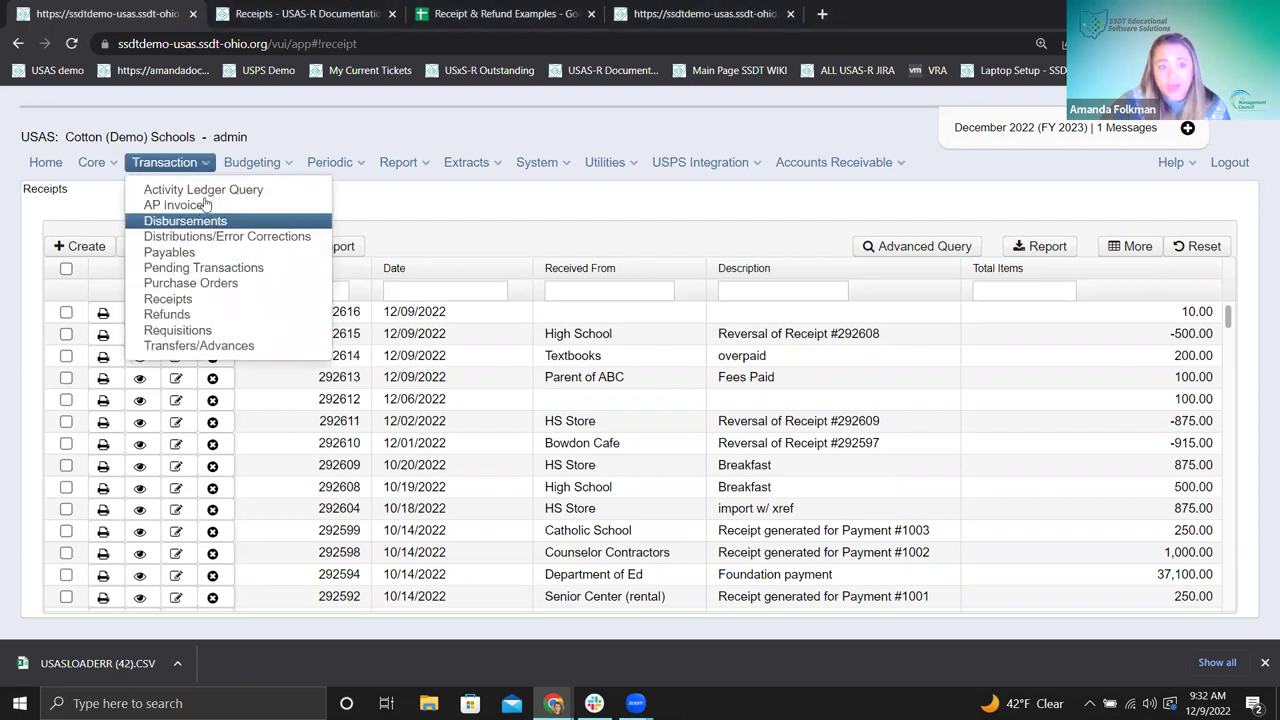
pyautogui.click(224, 240)
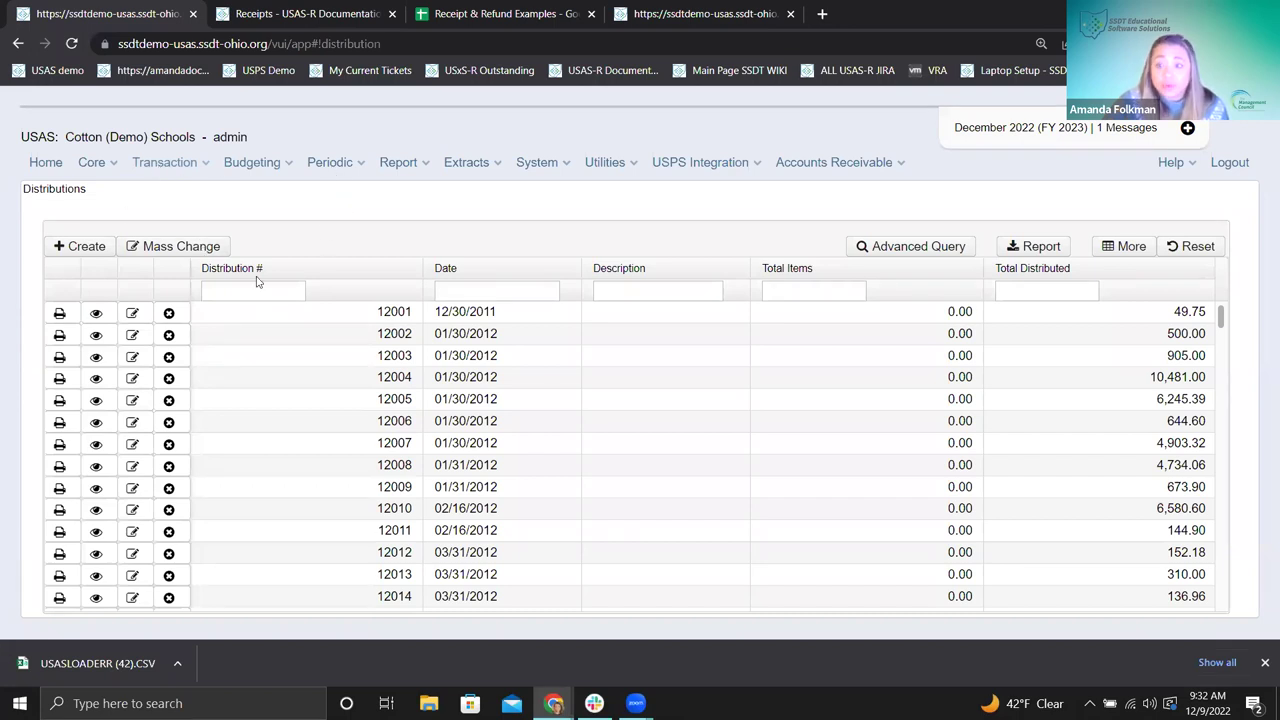
pyautogui.click(92, 249)
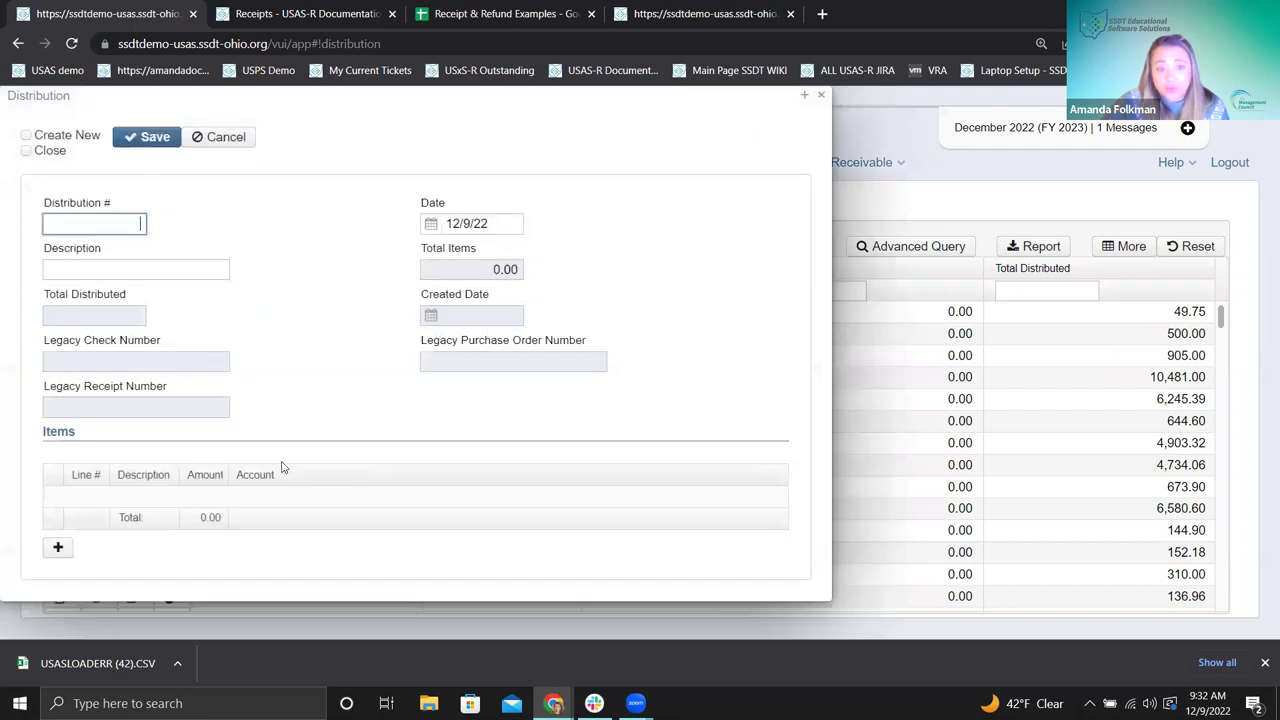
pyautogui.click(58, 546)
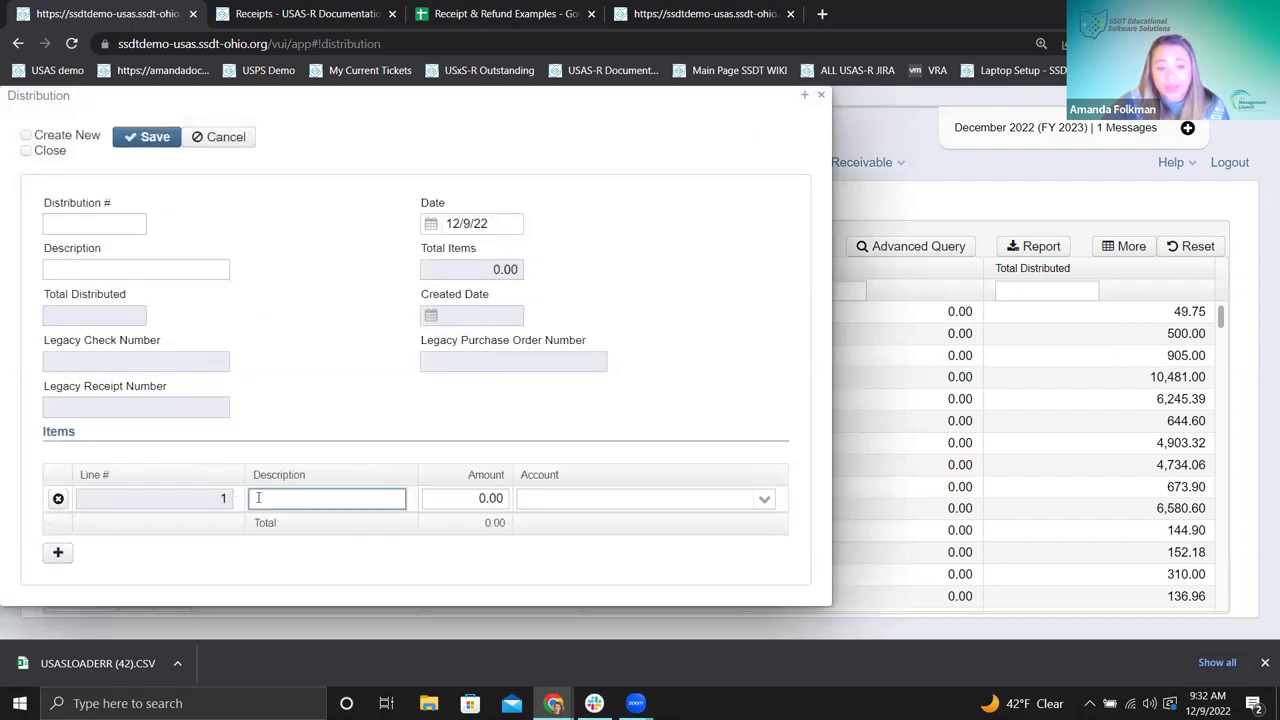
# - Enter correction as the first item's description and 10.00 as its amount
pyautogui.write('adjustmen')
pyautogui.press('BackSpace')
pyautogui.press('BackSpace')
pyautogui.press('BackSpace')
pyautogui.press('BackSpace')
pyautogui.press('BackSpace')
pyautogui.press('BackSpace')
pyautogui.press('BackSpace')
pyautogui.press('BackSpace')
pyautogui.press('BackSpace')
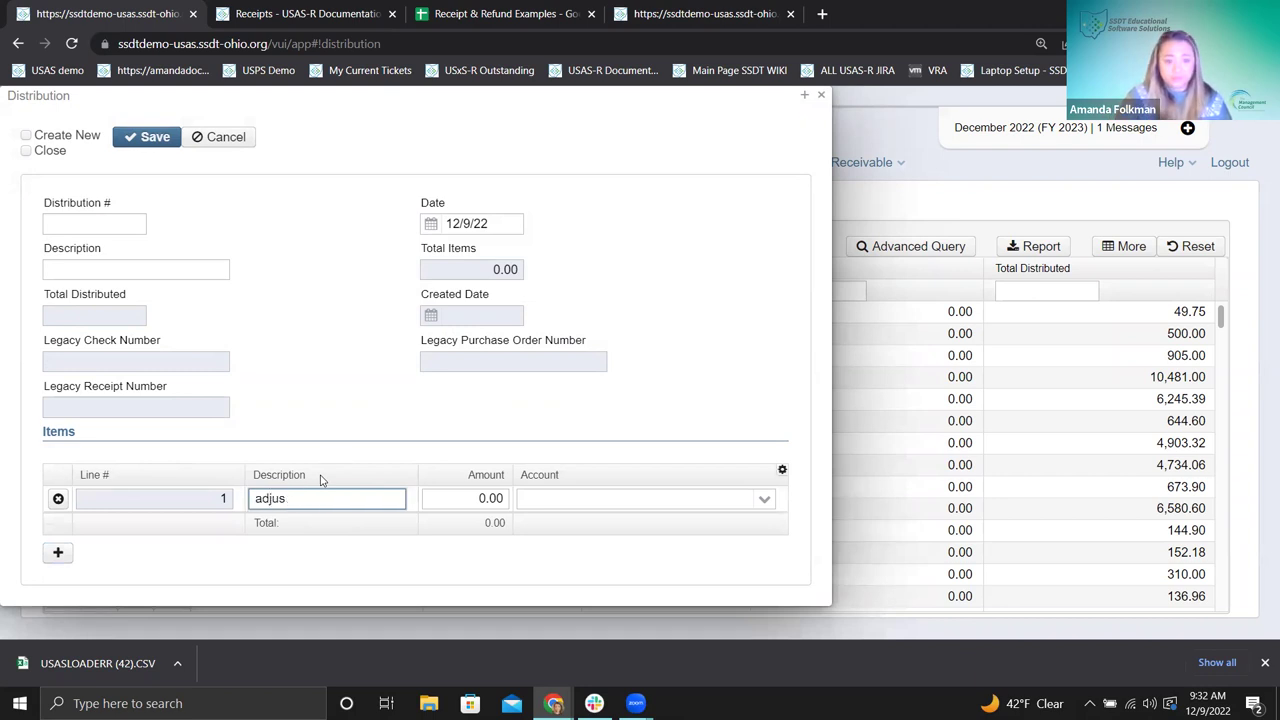
pyautogui.write('correction')
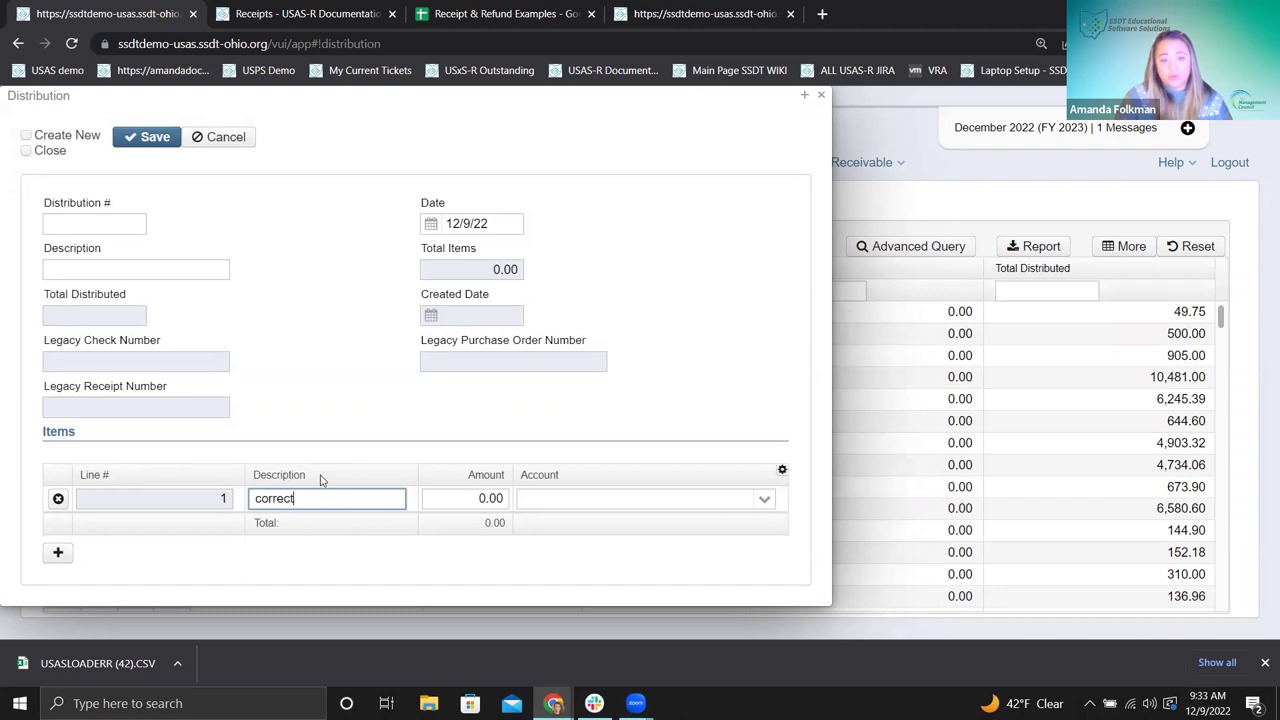
pyautogui.click(466, 503)
pyautogui.write('1')
pyautogui.click(765, 500)
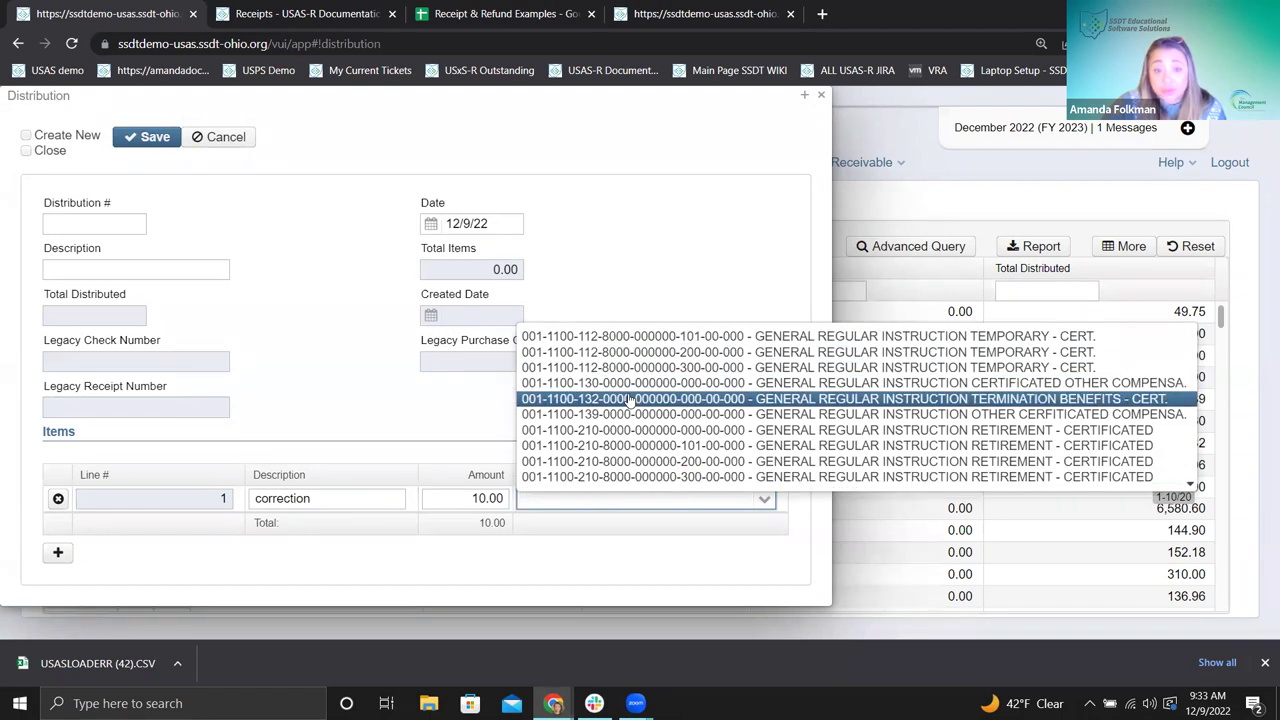
pyautogui.write('00')
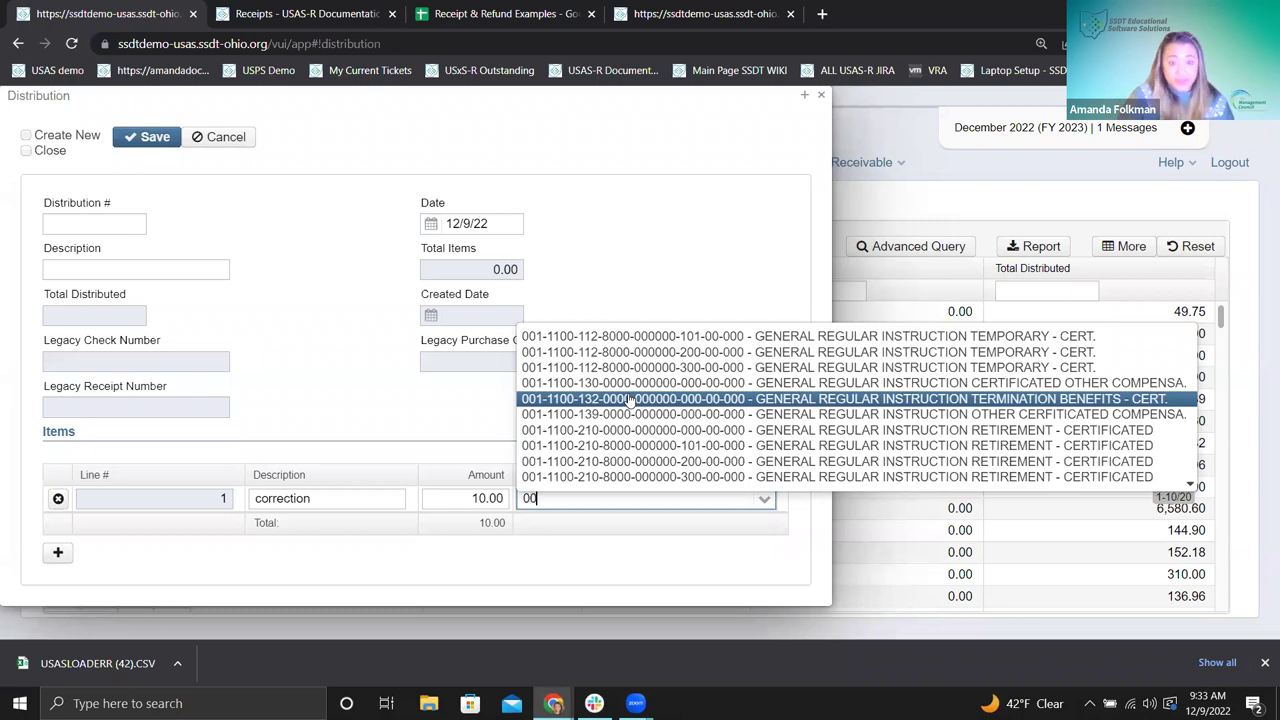
pyautogui.write('1')
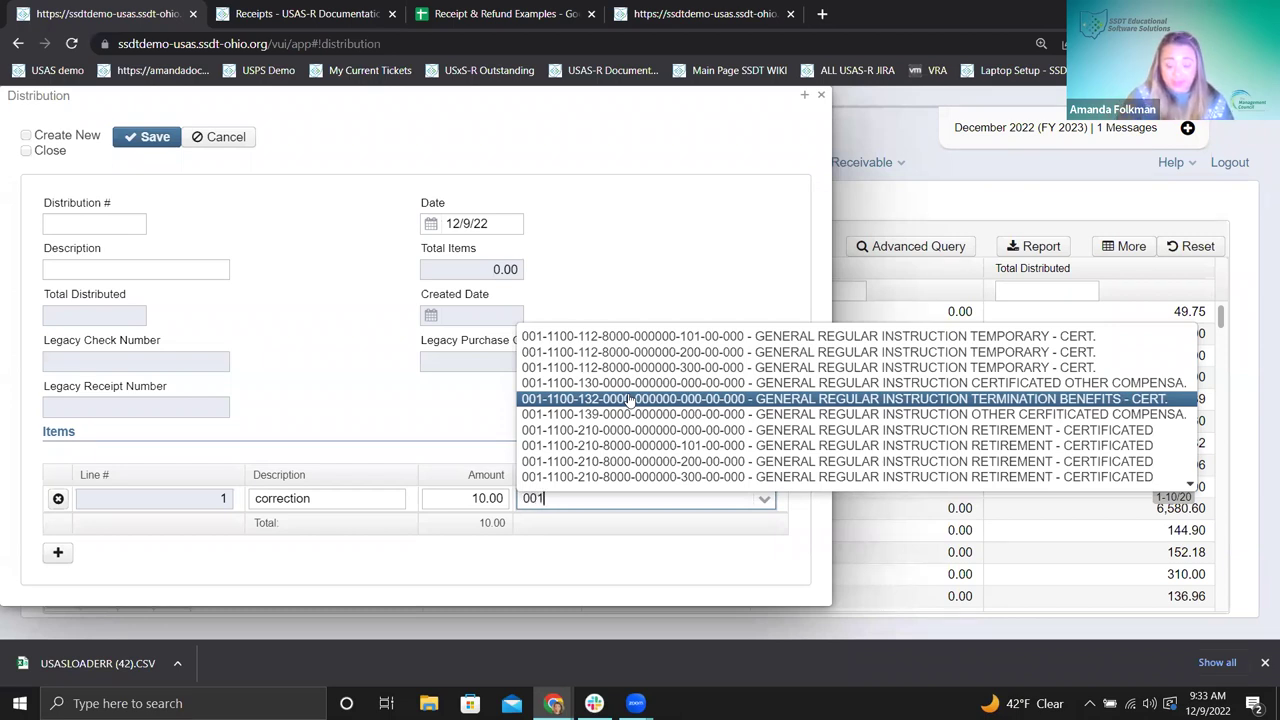
pyautogui.write('-')
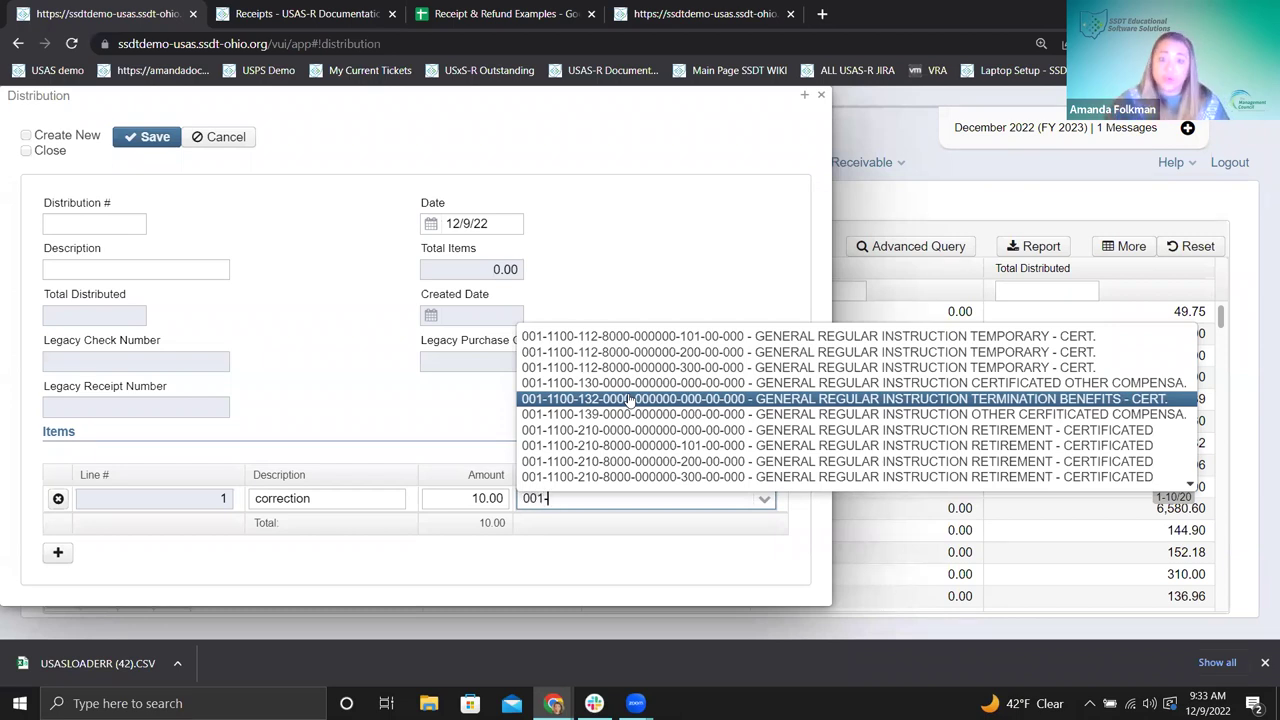
pyautogui.click(617, 368)
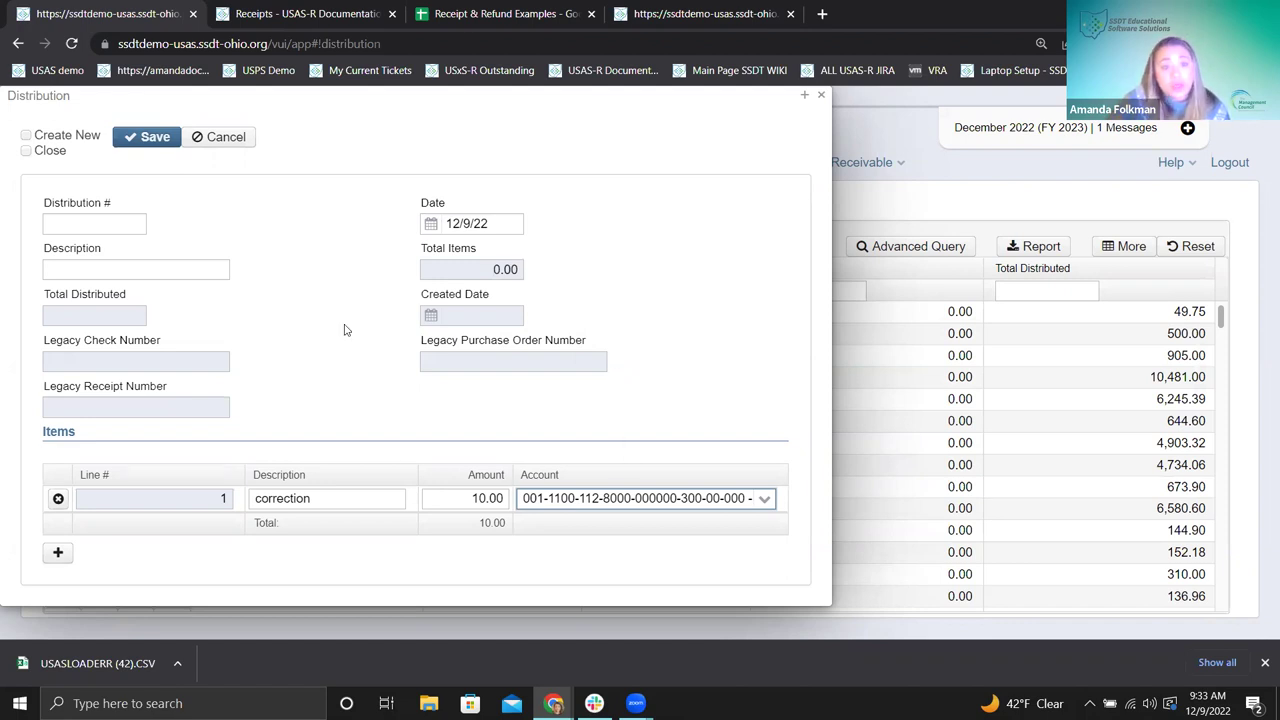
pyautogui.click(58, 553)
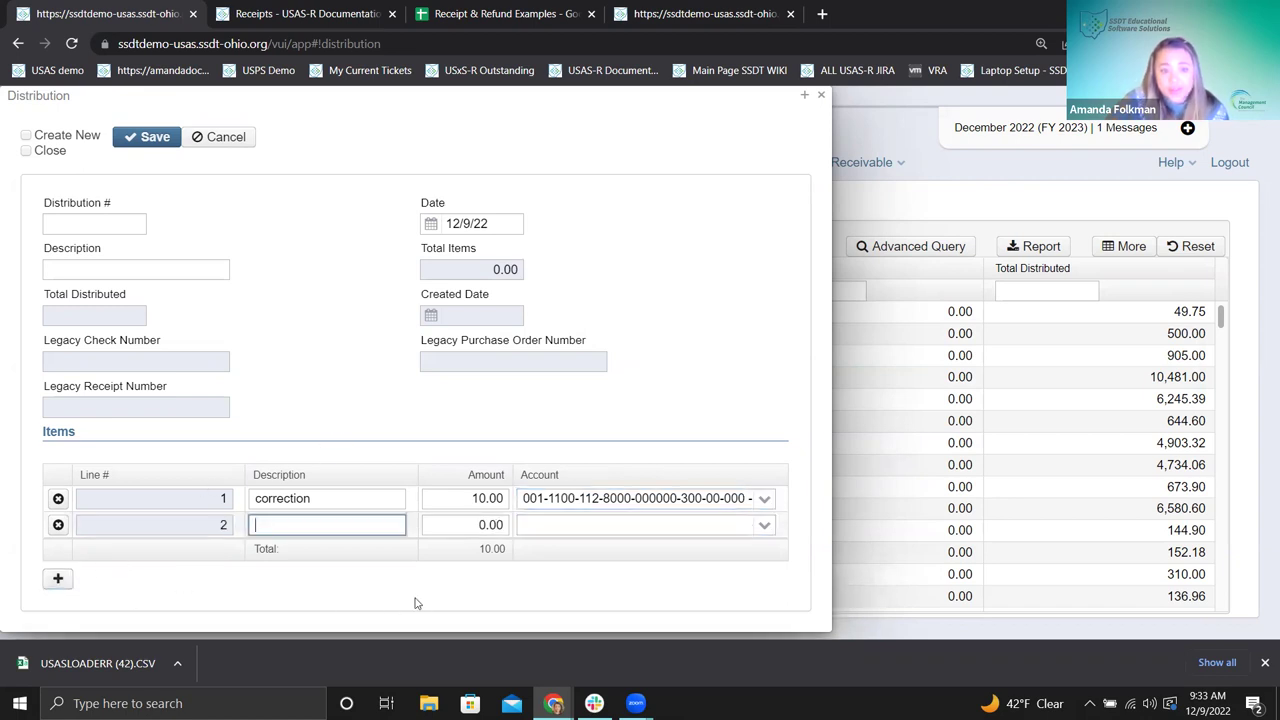
pyautogui.write('c')
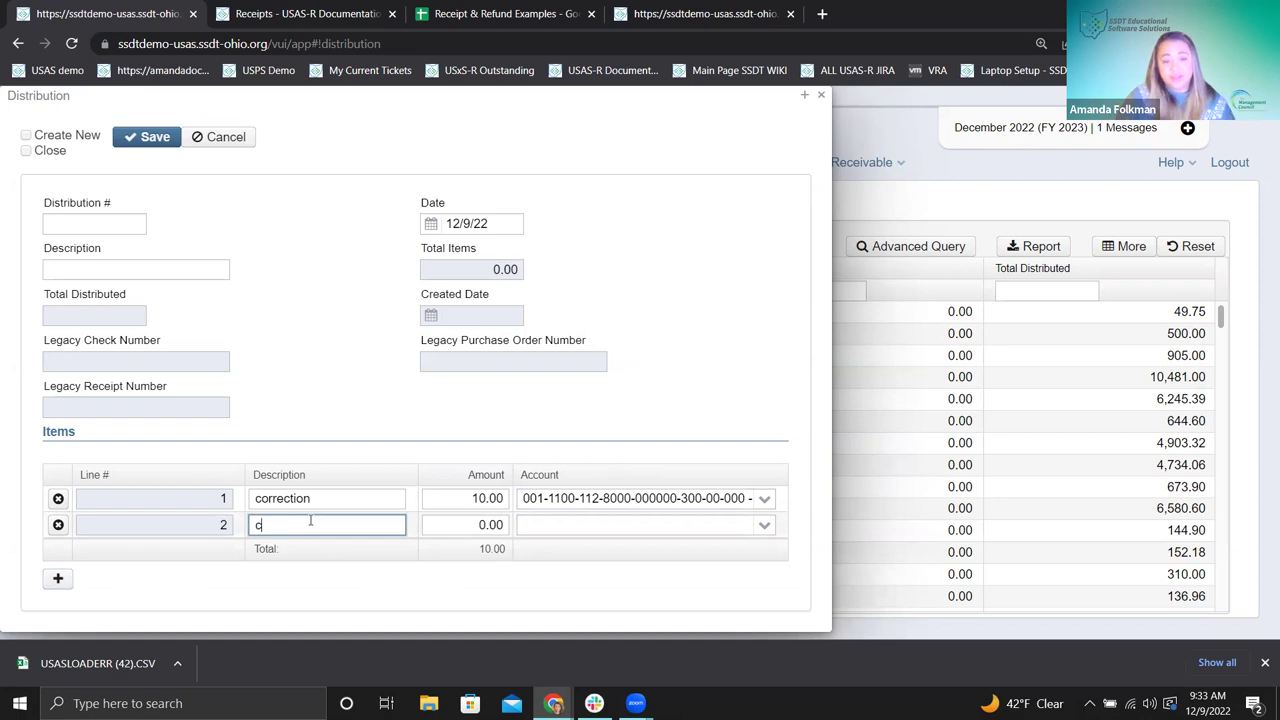
pyautogui.write('orrection 2')
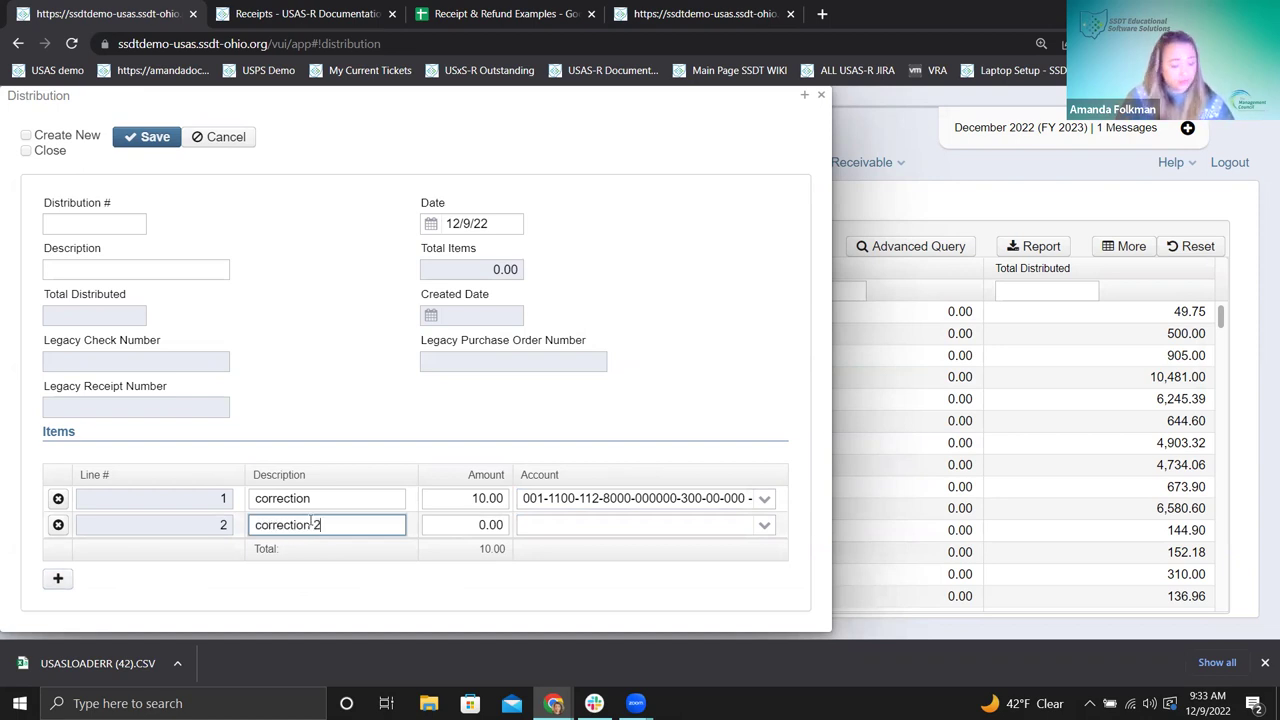
pyautogui.press('Tab')
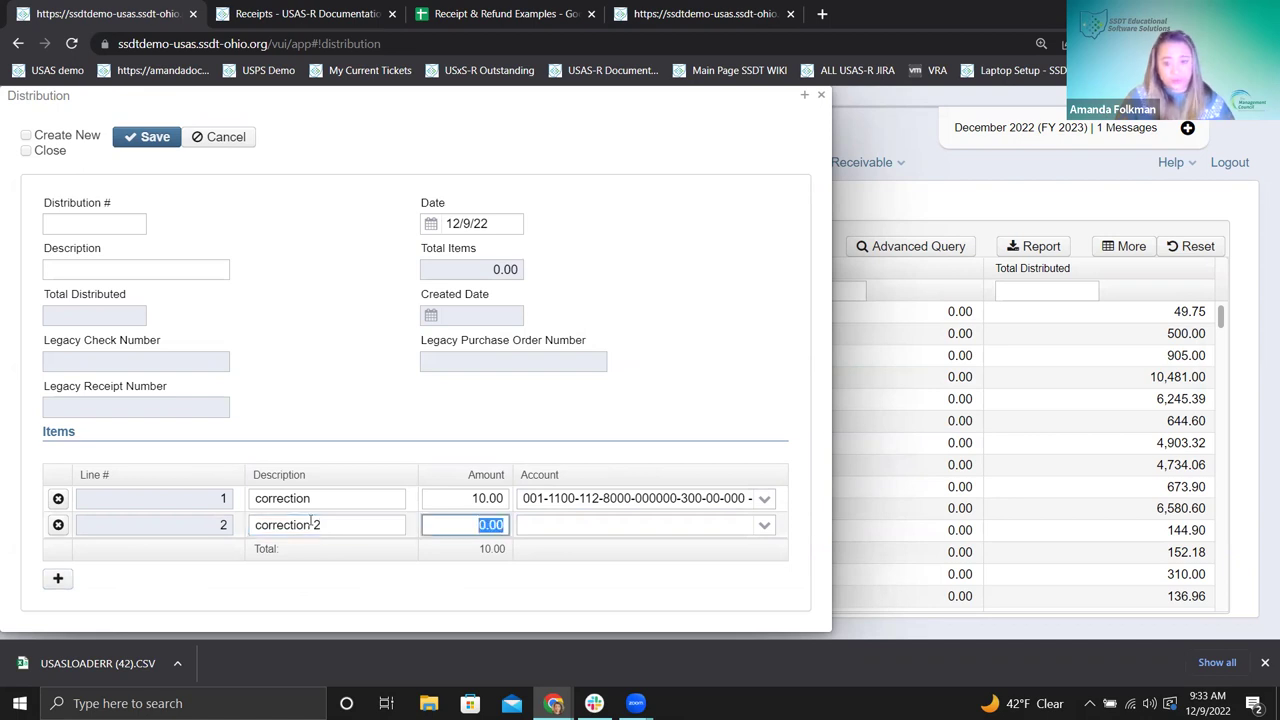
pyautogui.write('-10.00')
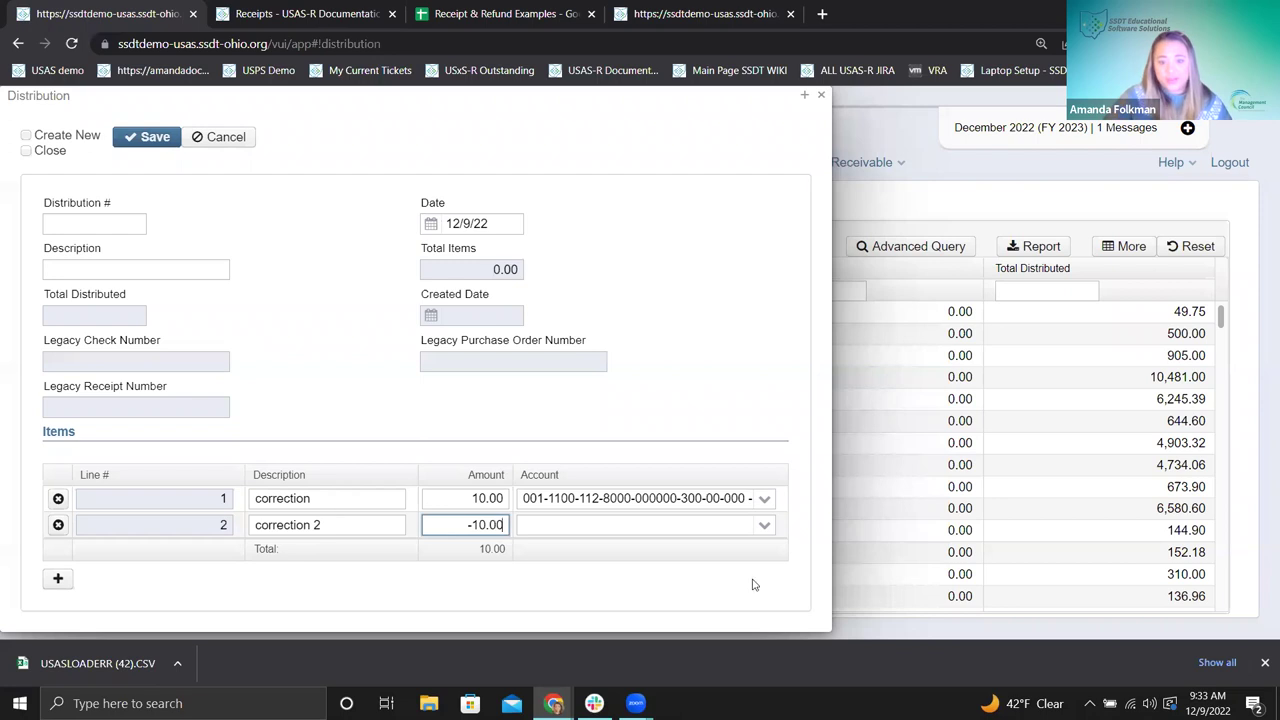
pyautogui.click(766, 526)
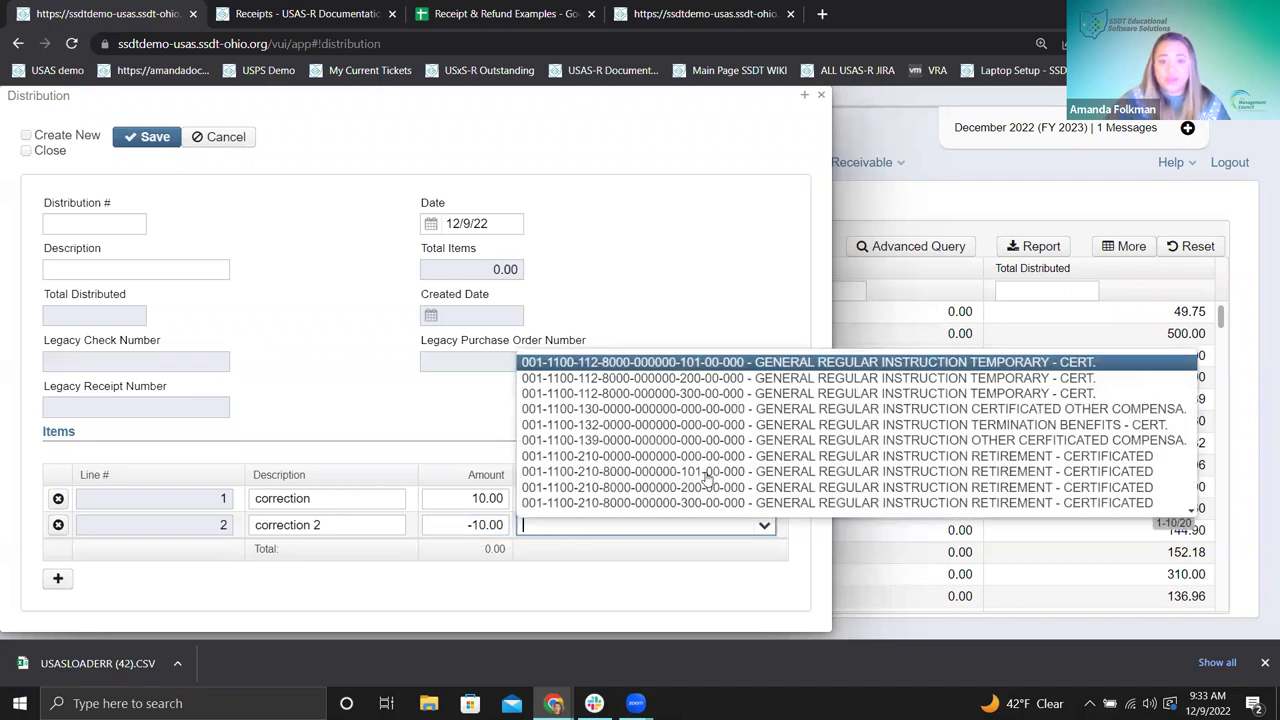
pyautogui.click(636, 489)
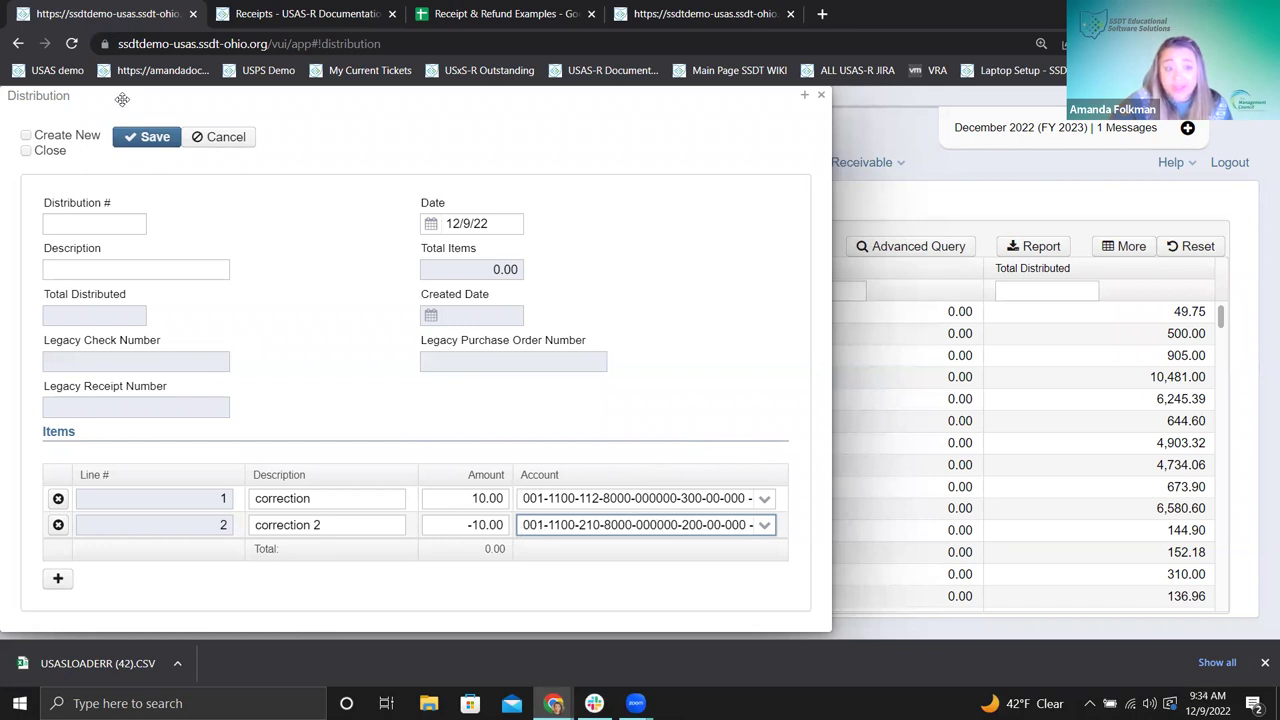
# - Set the distribution's description to test, save the distribution, and review its saved items
pyautogui.click(152, 271)
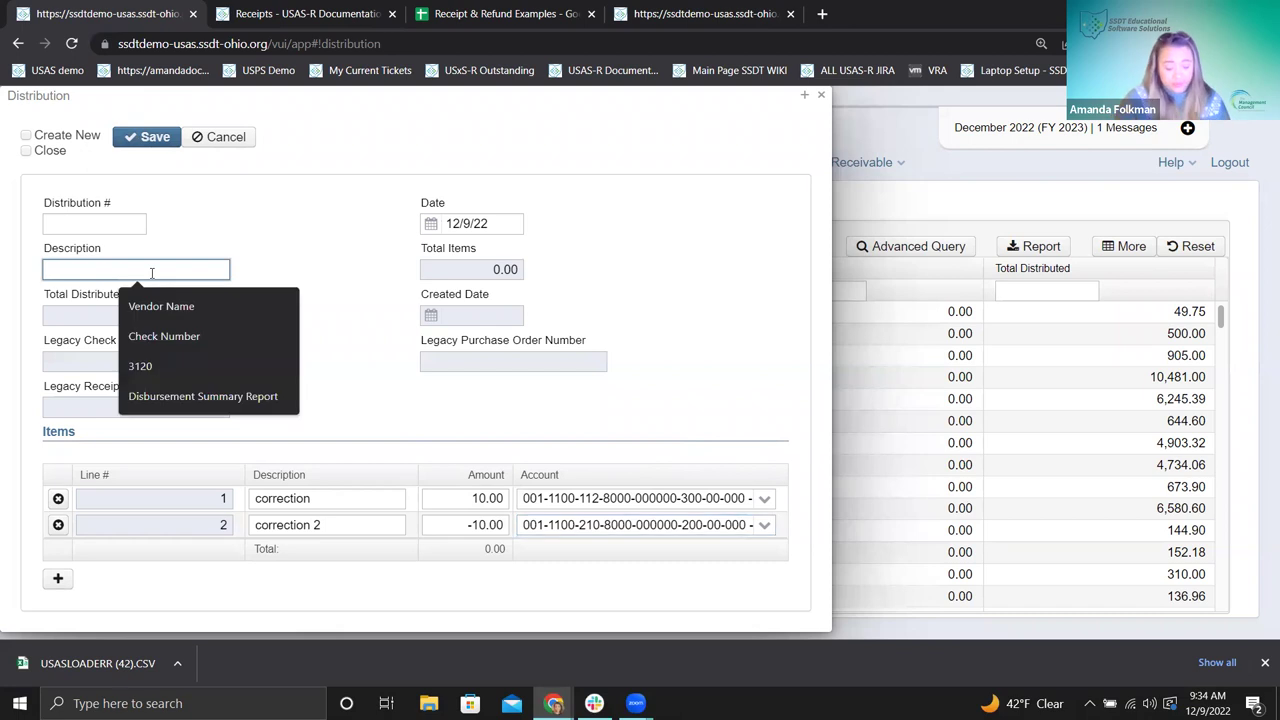
pyautogui.write('test')
pyautogui.click(150, 137)
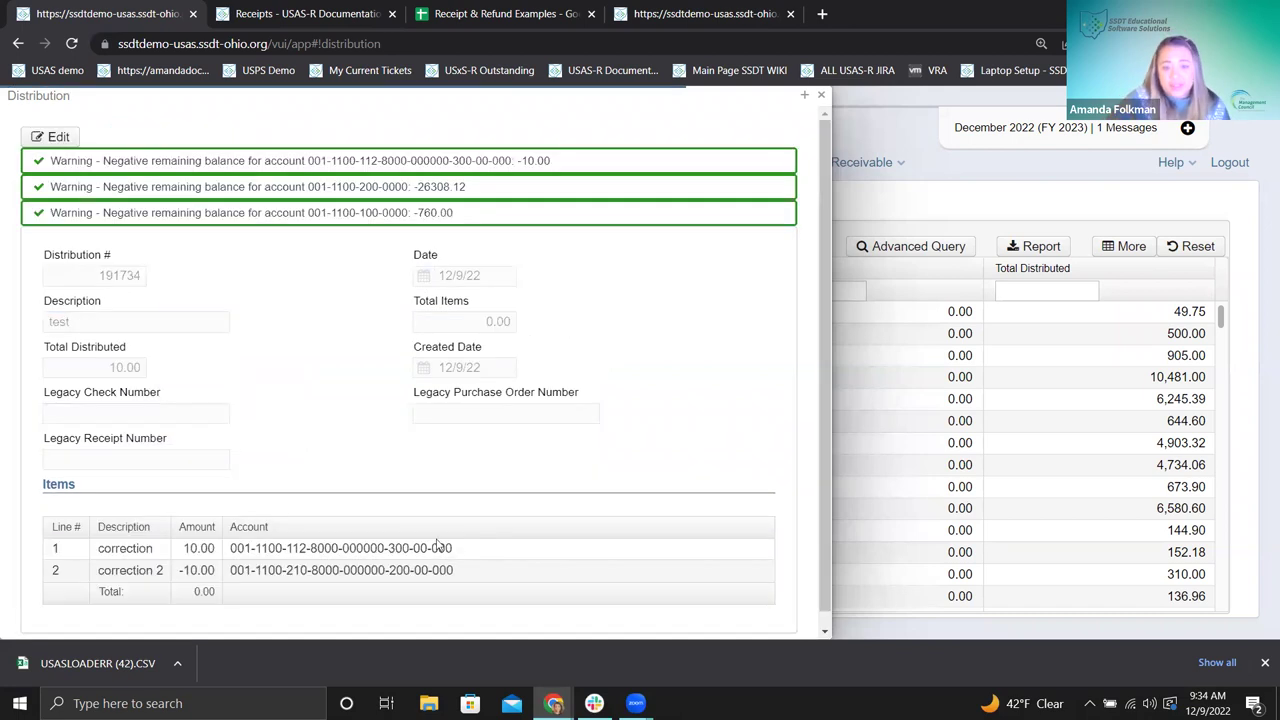
pyautogui.scroll(-1, 315, 480)
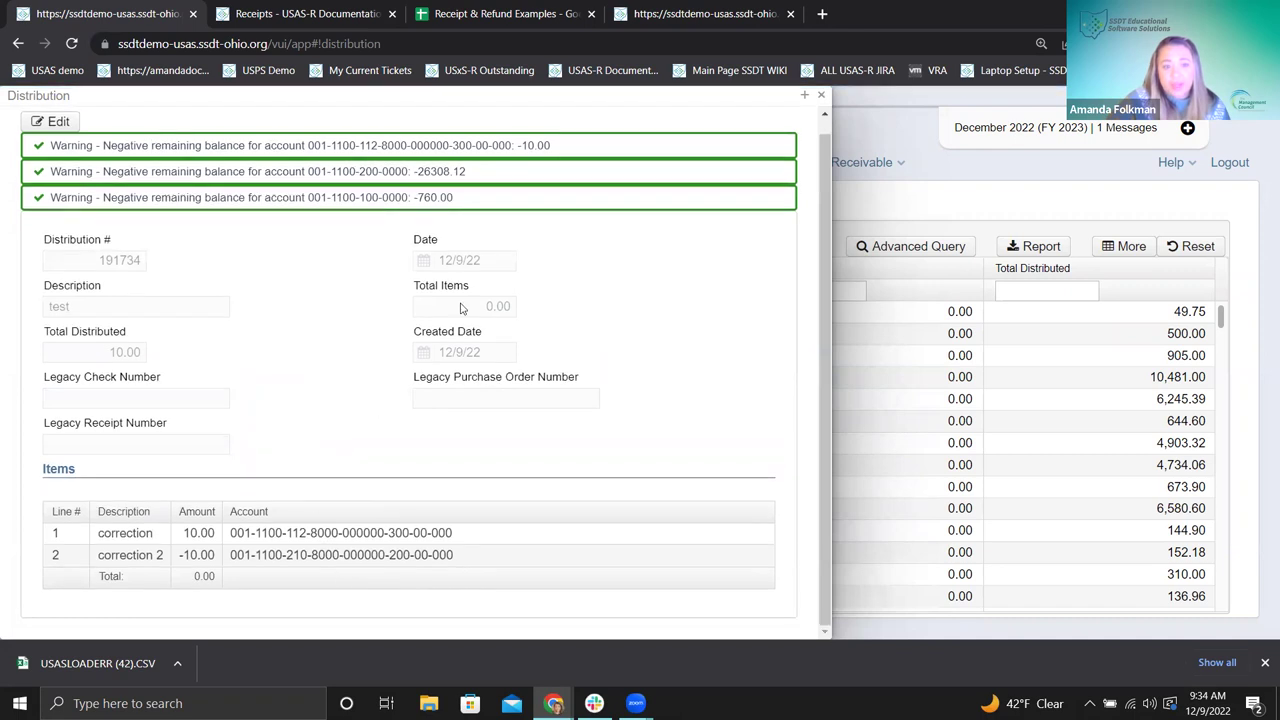
# - Close the distribution record and open the Receipts transaction list
pyautogui.doubleClick(112, 356)
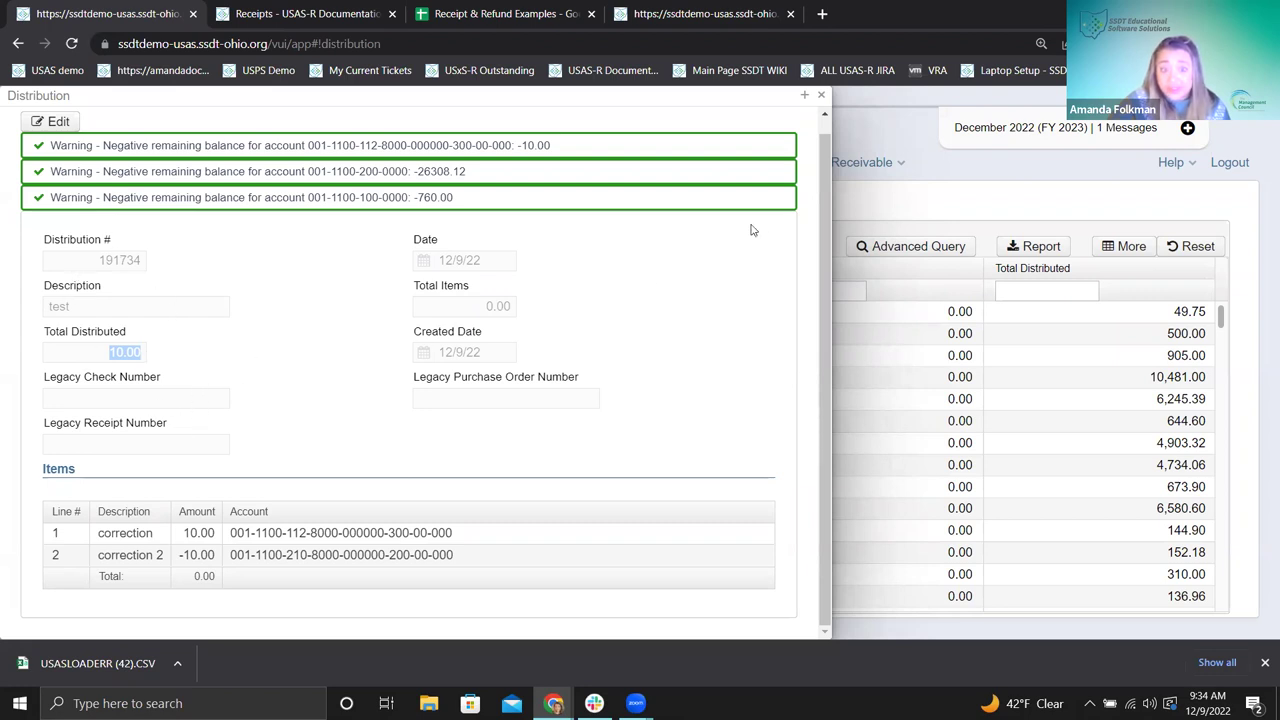
pyautogui.click(822, 100)
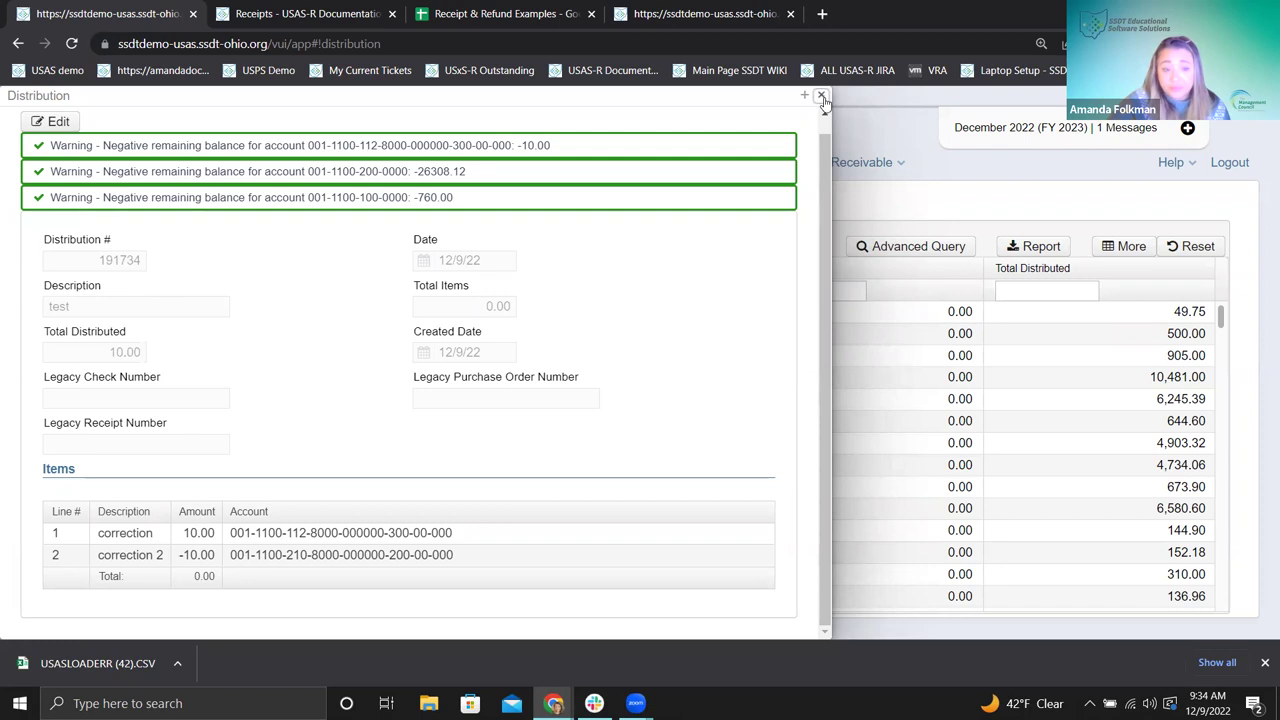
pyautogui.click(162, 164)
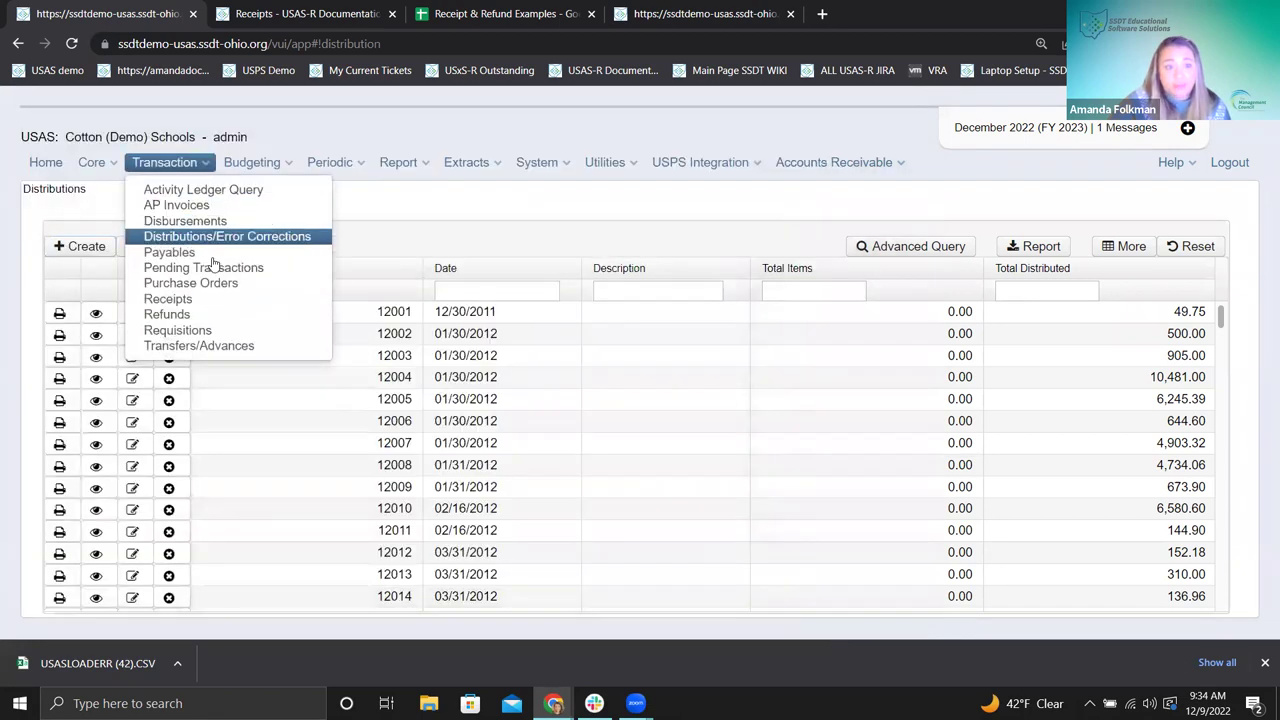
pyautogui.click(172, 296)
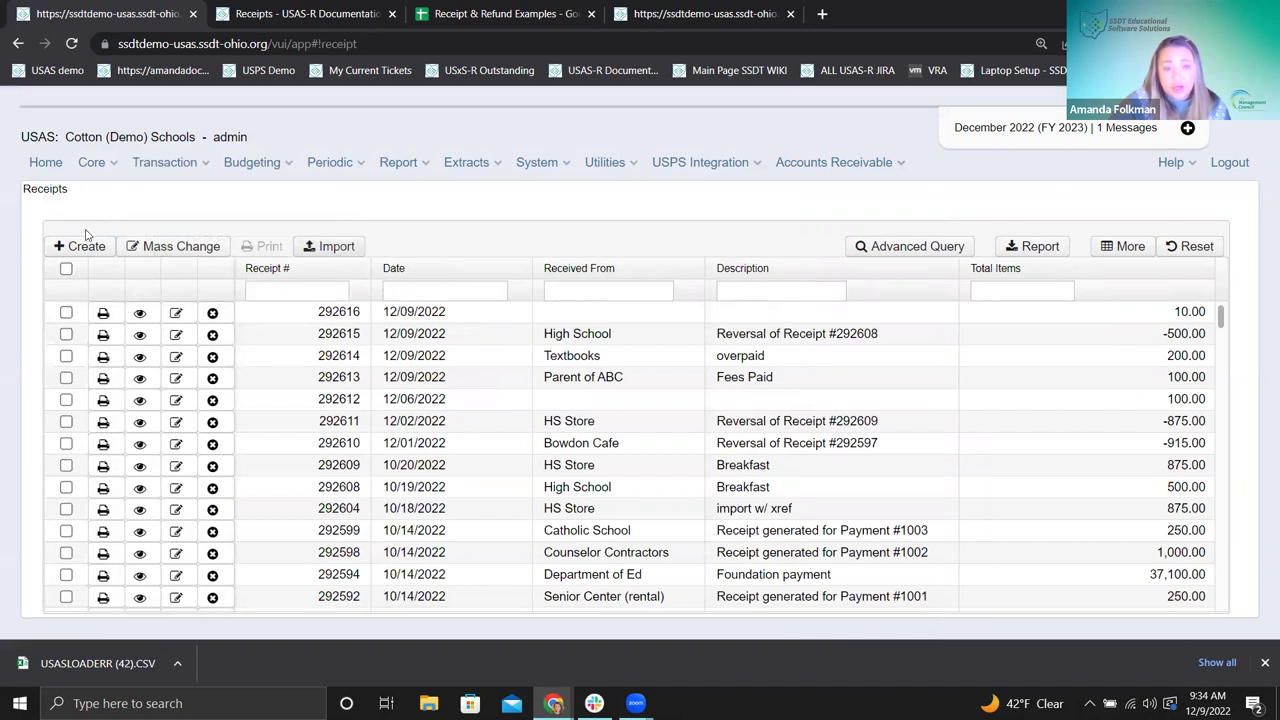
# - Create a new receipt and add a first item line with type RX
pyautogui.click(87, 250)
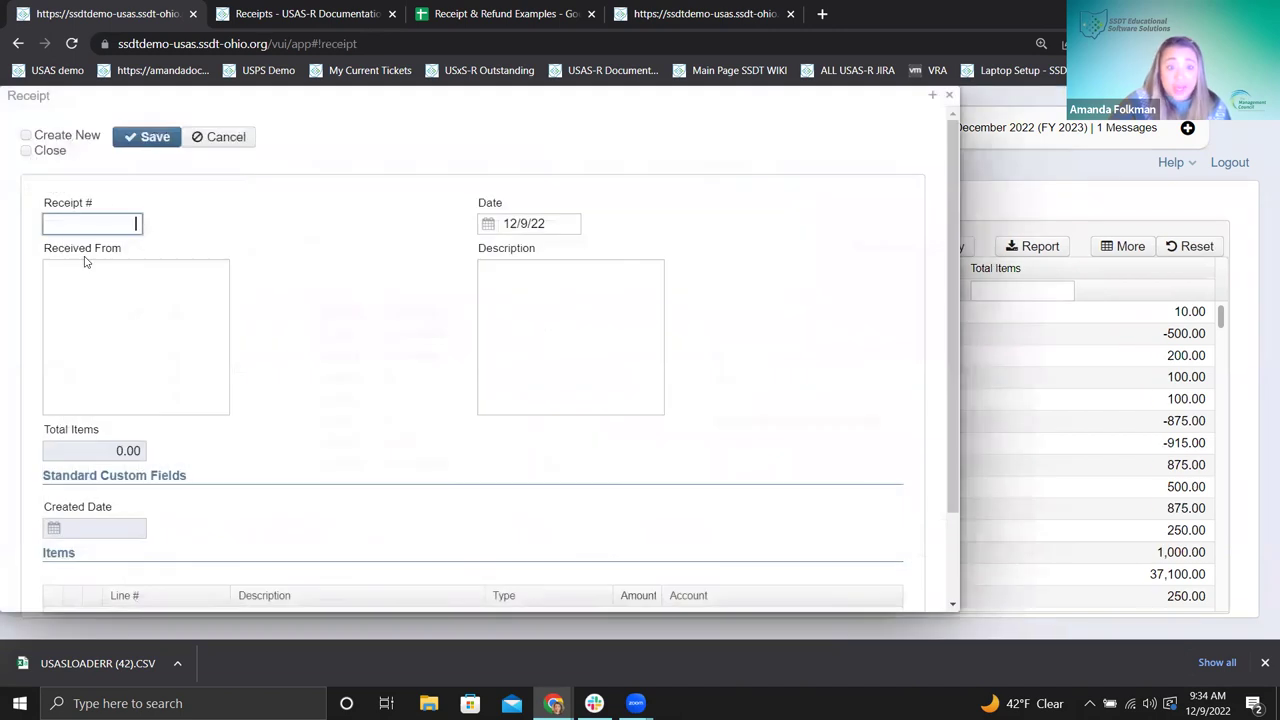
pyautogui.scroll(-2, 263, 354)
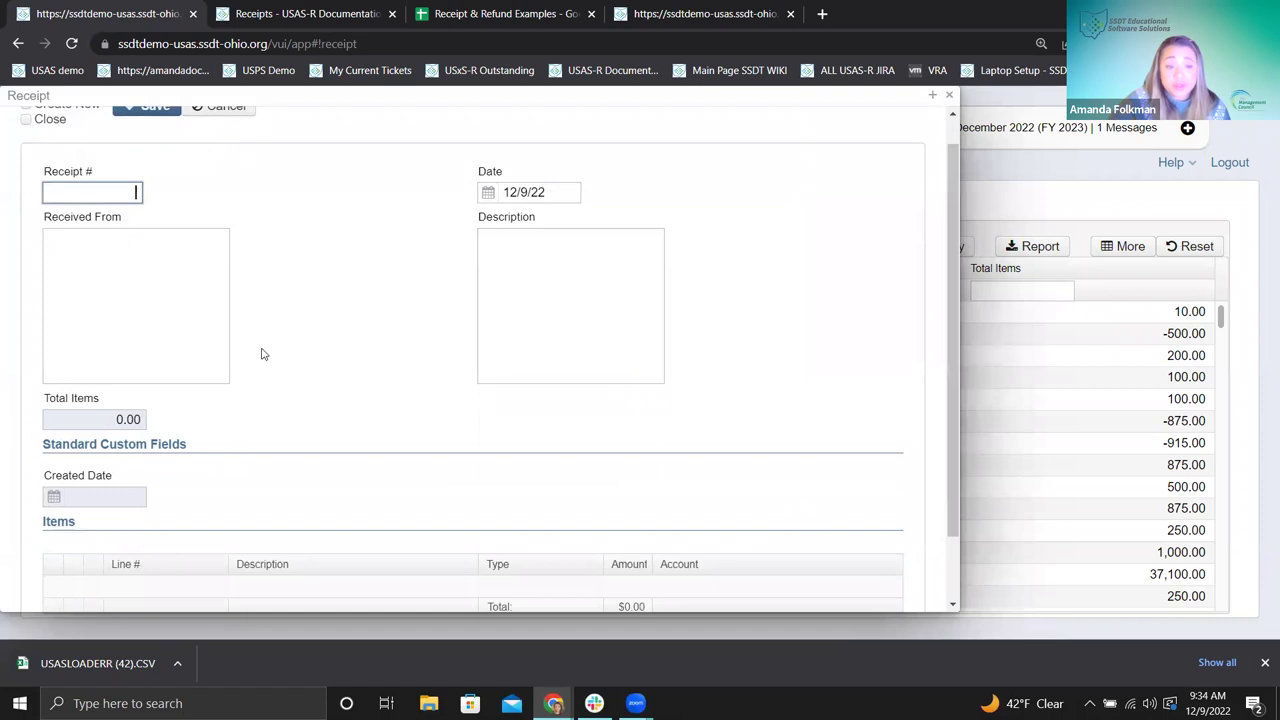
pyautogui.click(57, 557)
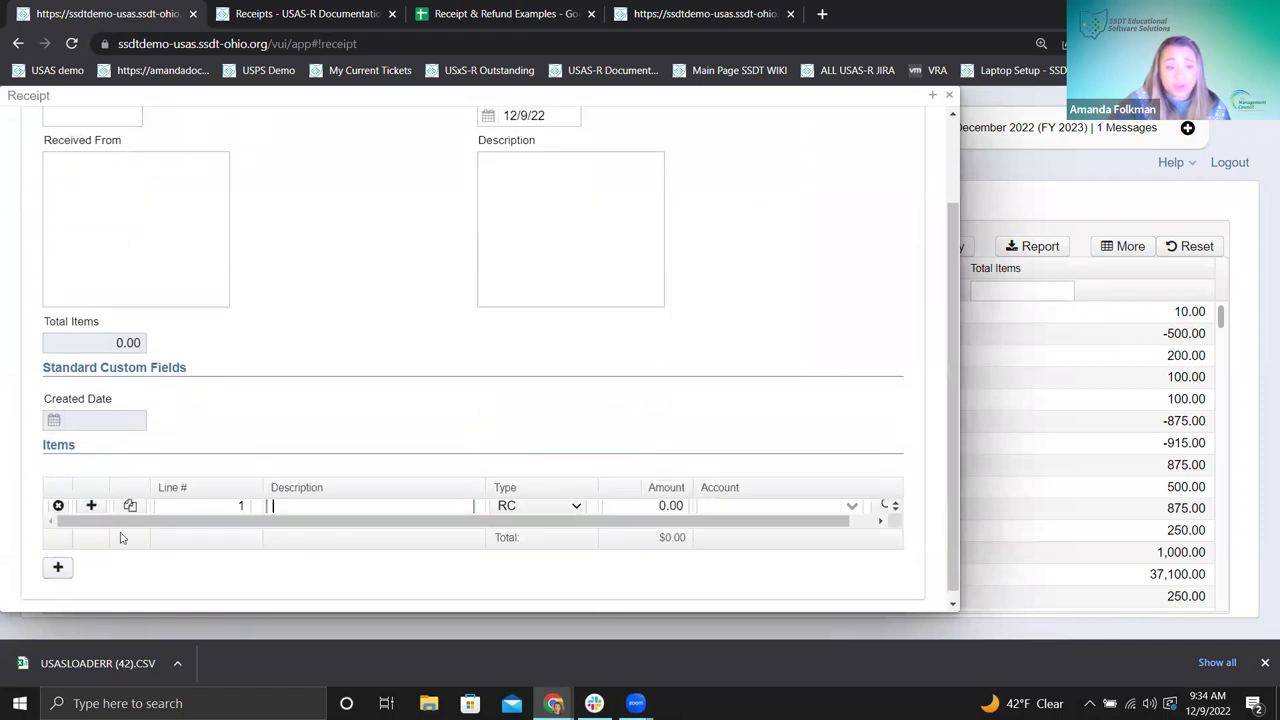
pyautogui.click(566, 513)
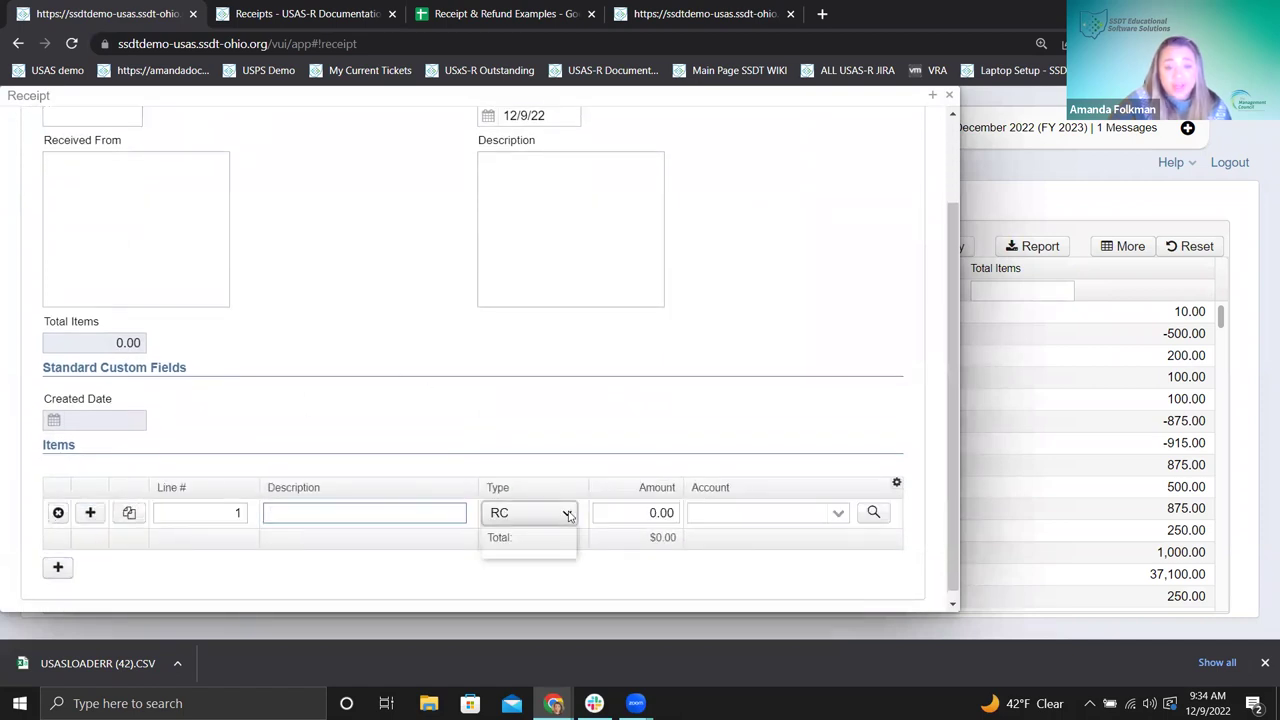
pyautogui.click(522, 549)
pyautogui.click(668, 517)
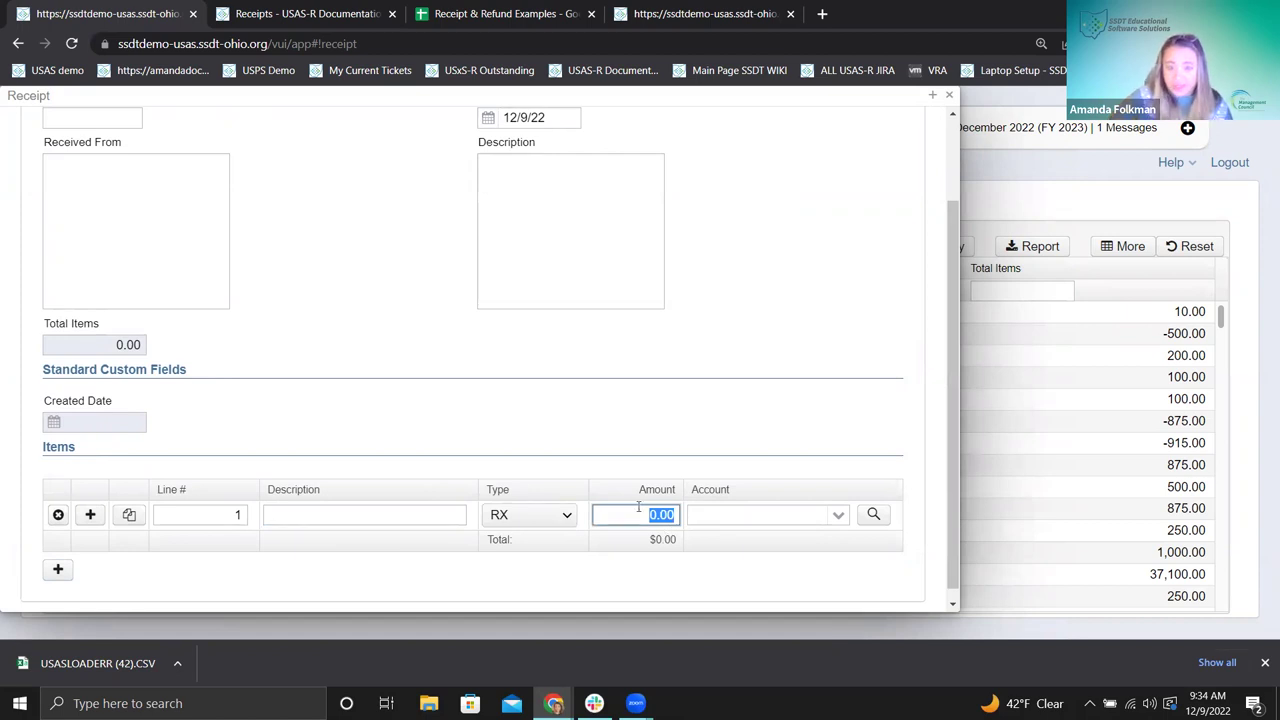
pyautogui.click(650, 515)
pyautogui.write('1')
pyautogui.click(836, 514)
pyautogui.click(480, 369)
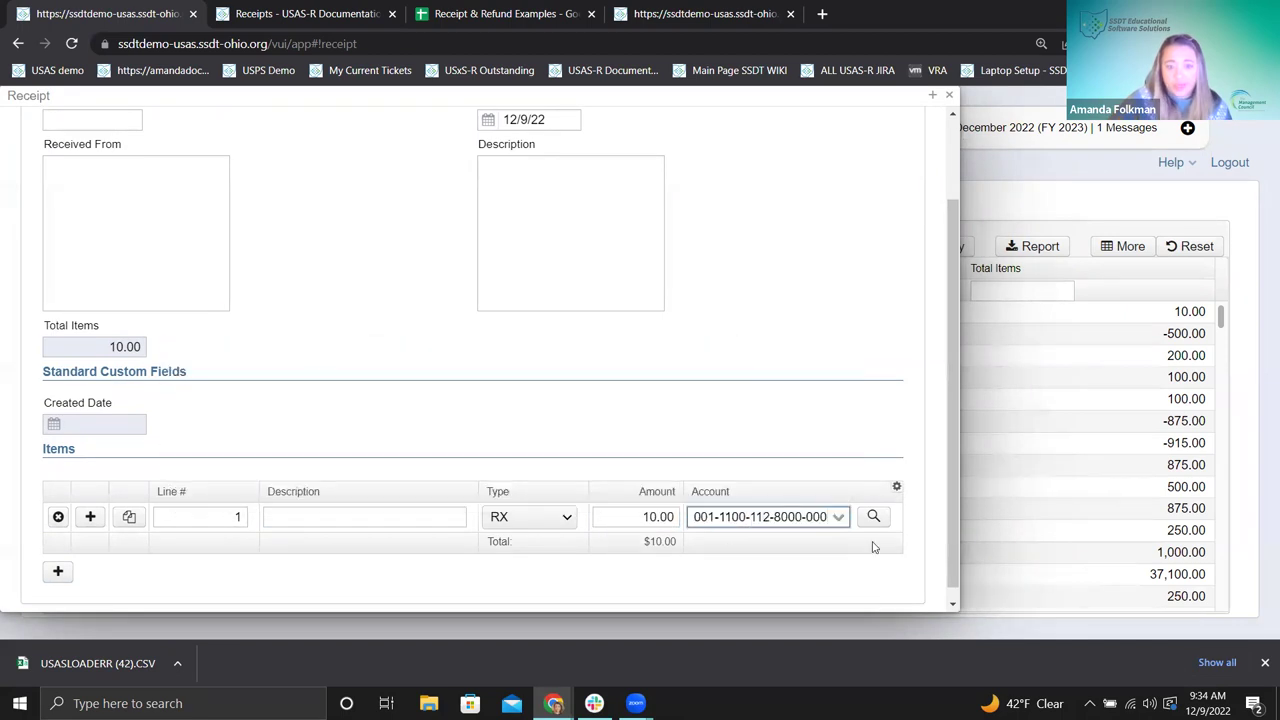
pyautogui.click(296, 518)
pyautogui.write('correction 1')
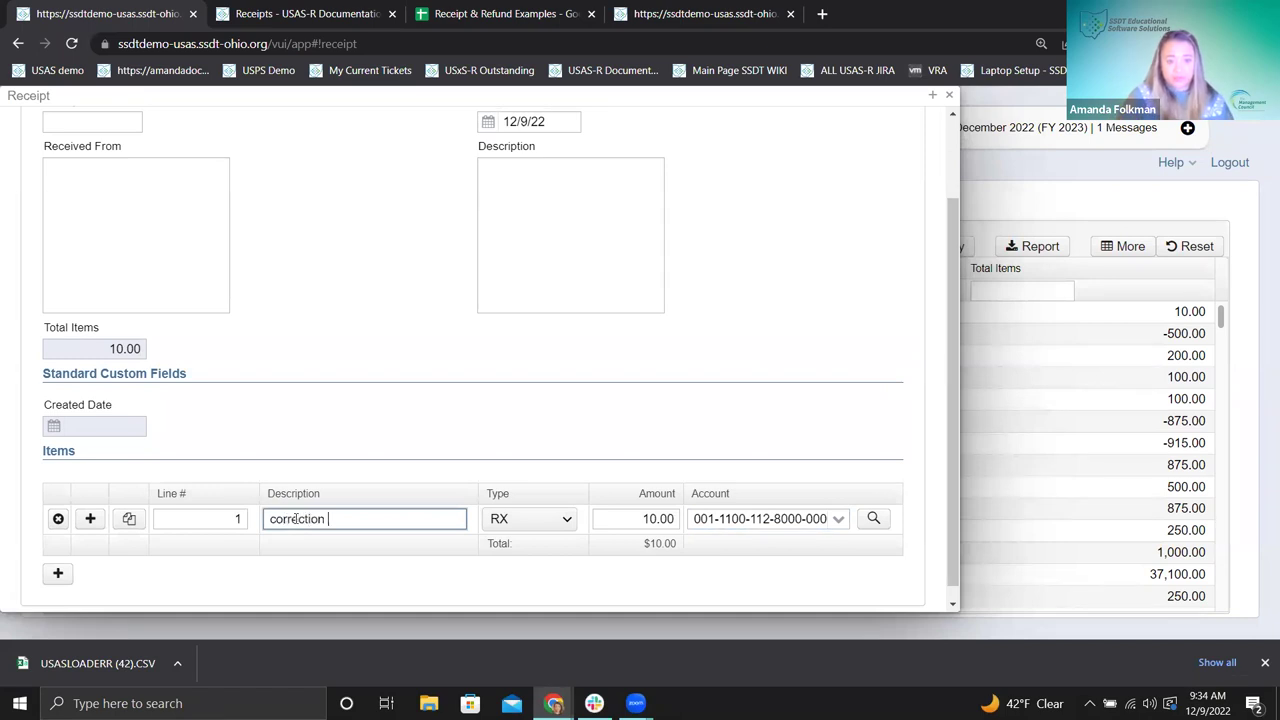
# - Add a second item line to the receipt with the description "correction 2" and type RX
pyautogui.click(58, 572)
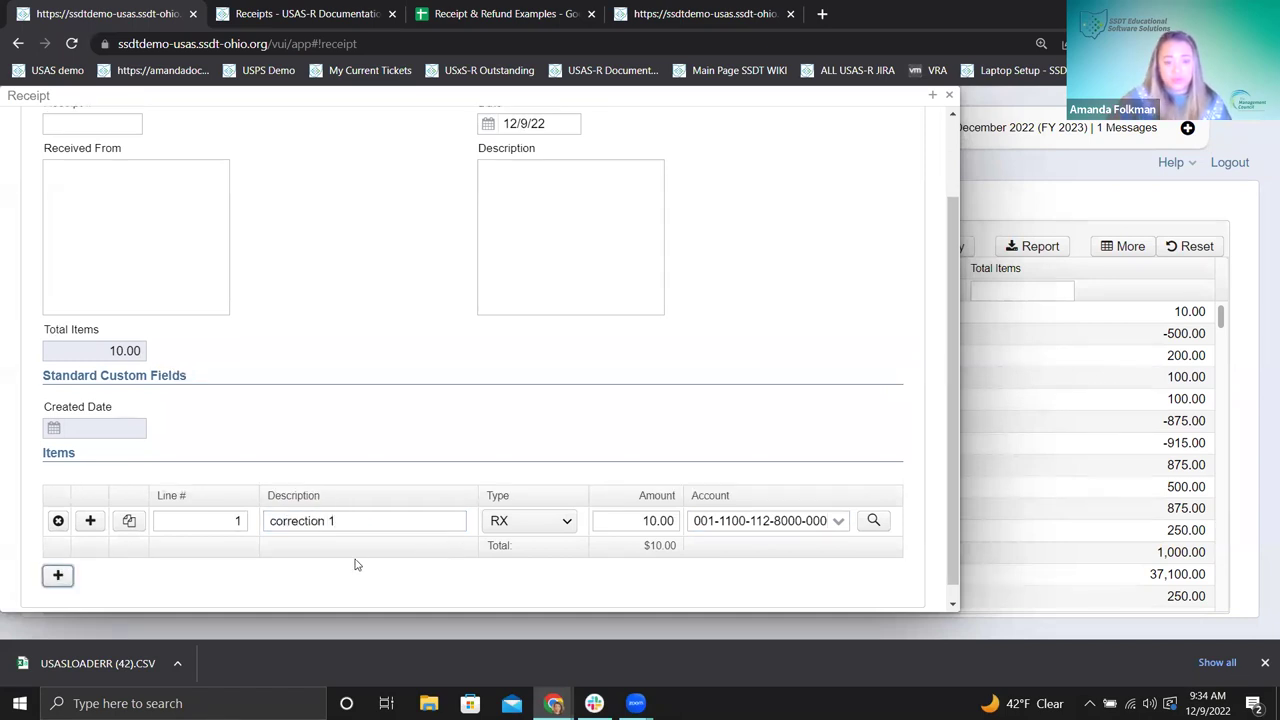
pyautogui.write('corr')
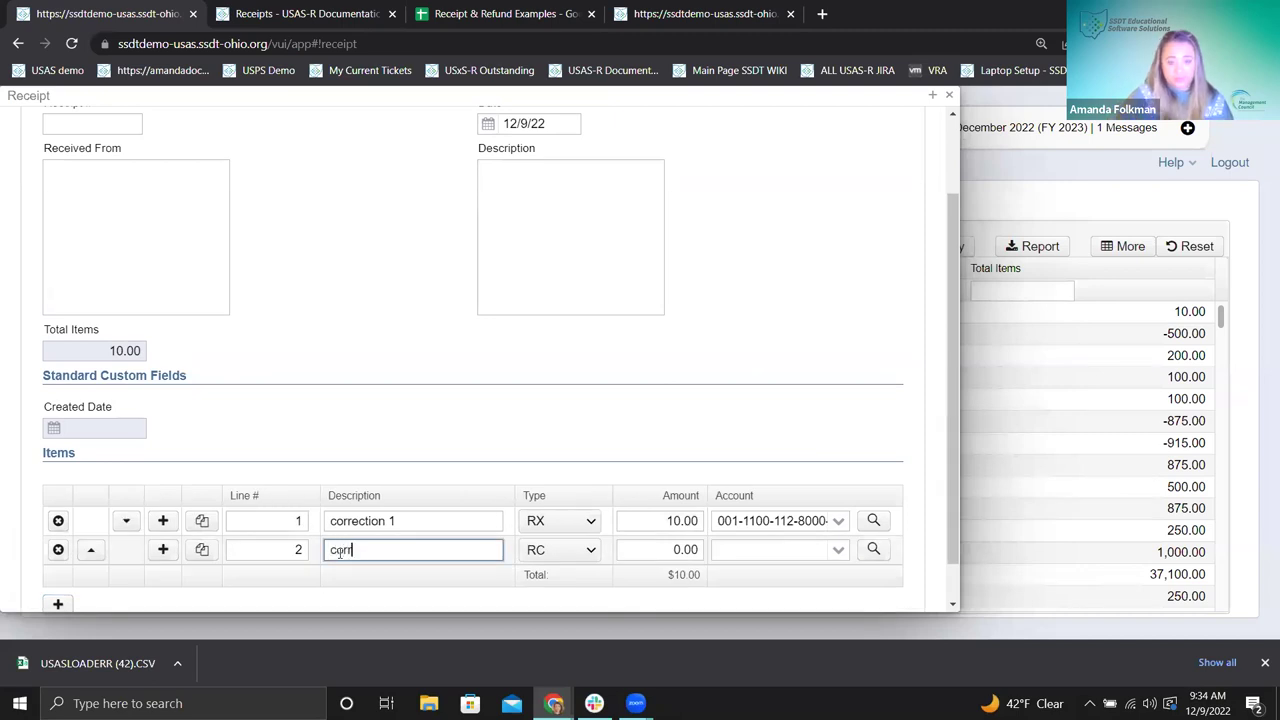
pyautogui.write('ection 2')
pyautogui.click(570, 558)
pyautogui.click(560, 583)
pyautogui.press('Tab')
pyautogui.press('Tab')
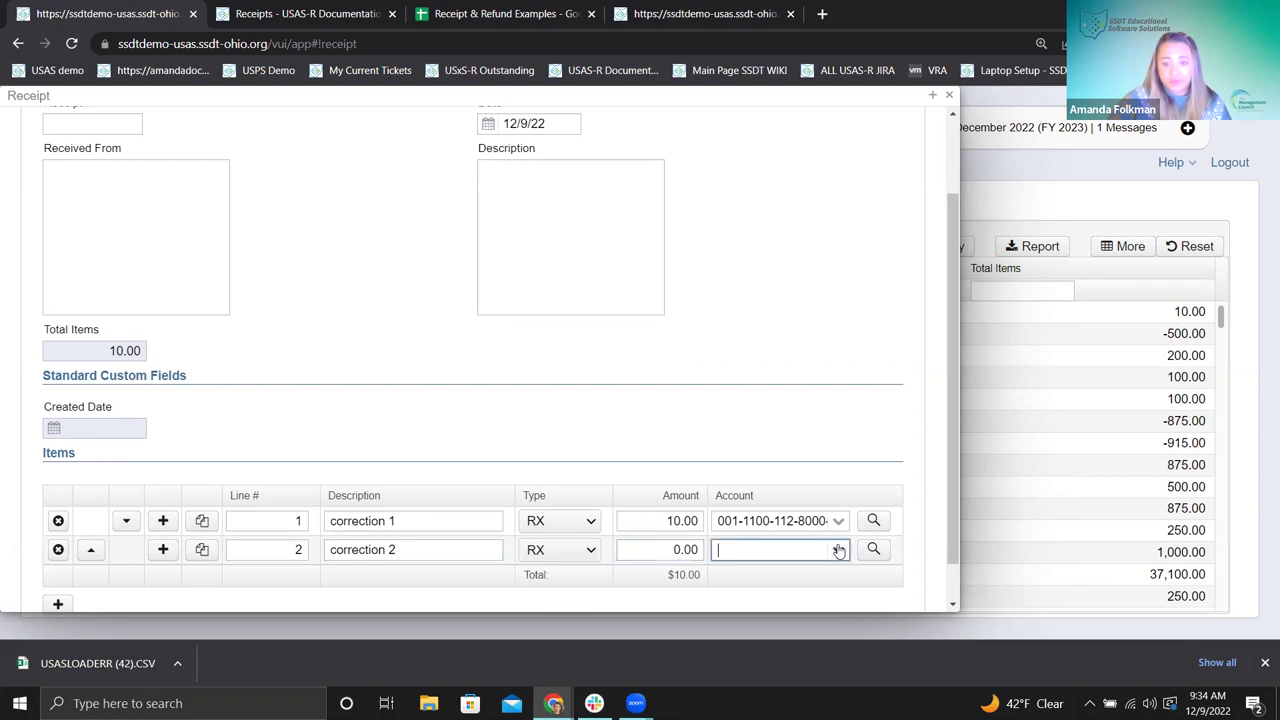
pyautogui.click(538, 465)
pyautogui.click(666, 549)
pyautogui.write('-1')
pyautogui.click(715, 389)
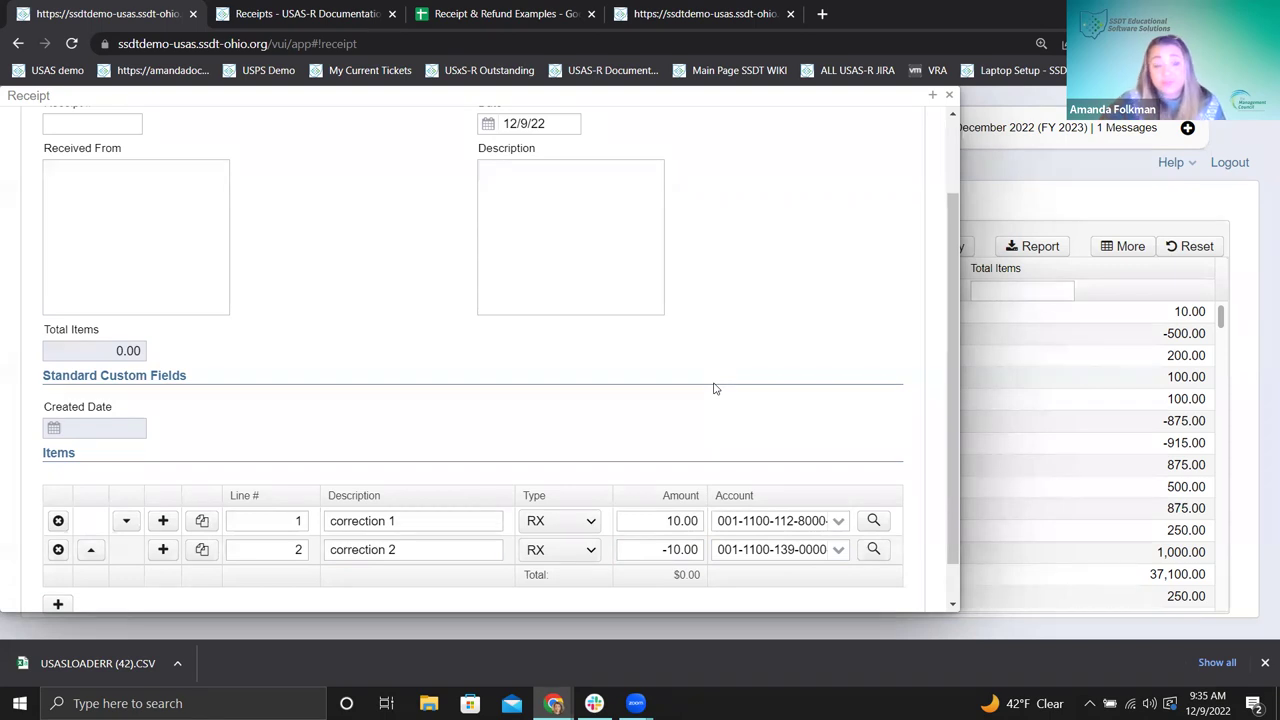
# - Save the receipt and review its Total Items field and both correction lines
pyautogui.scroll(2, 714, 390)
pyautogui.click(126, 147)
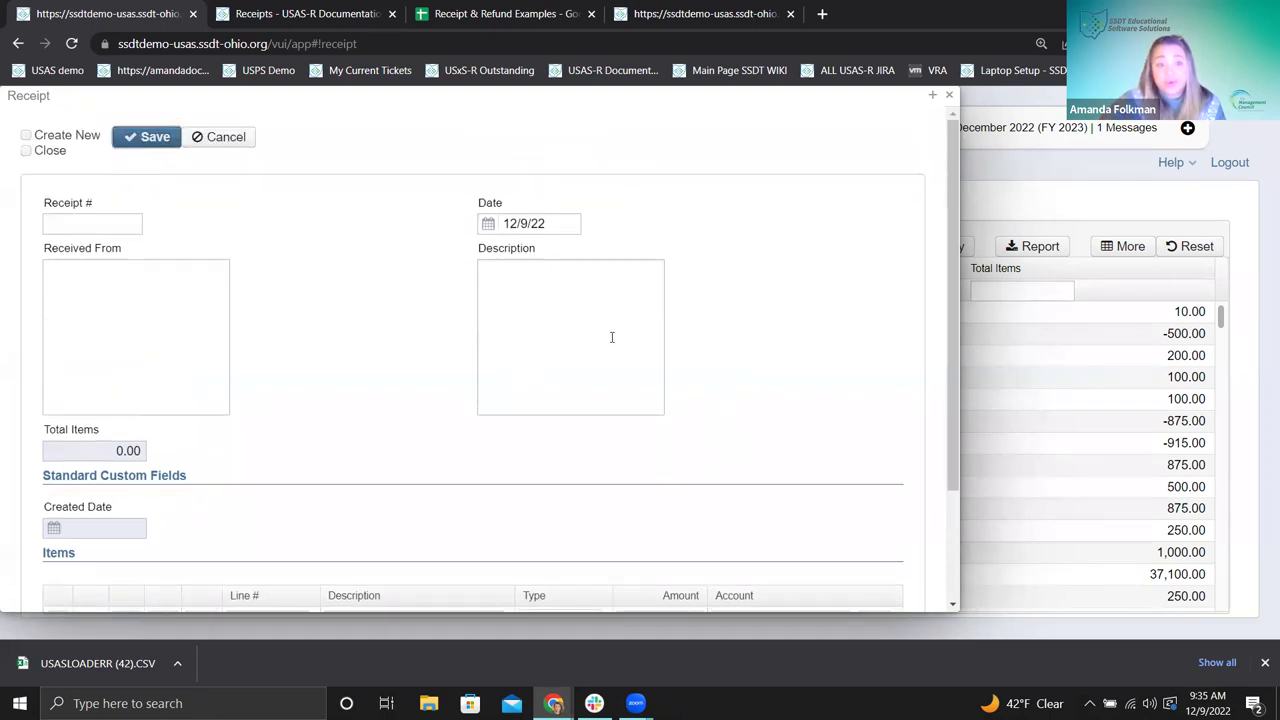
pyautogui.scroll(-1, 760, 390)
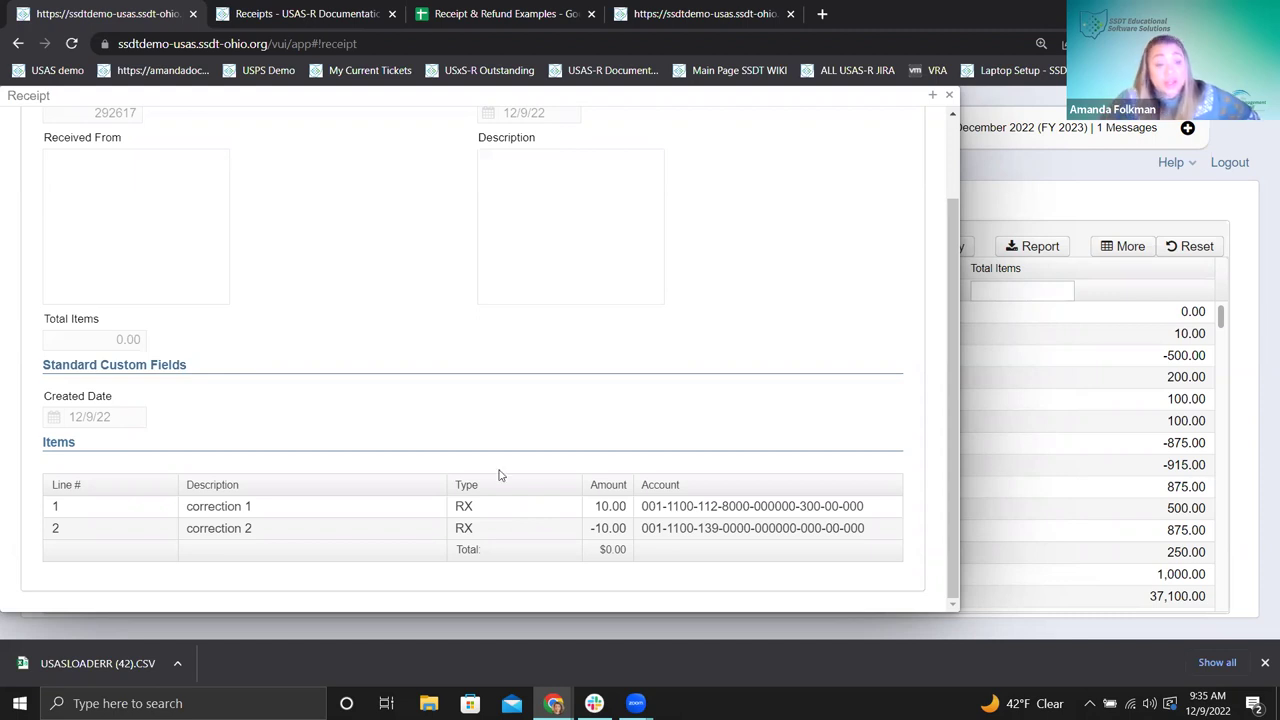
pyautogui.moveTo(114, 339); pyautogui.dragTo(162, 328)
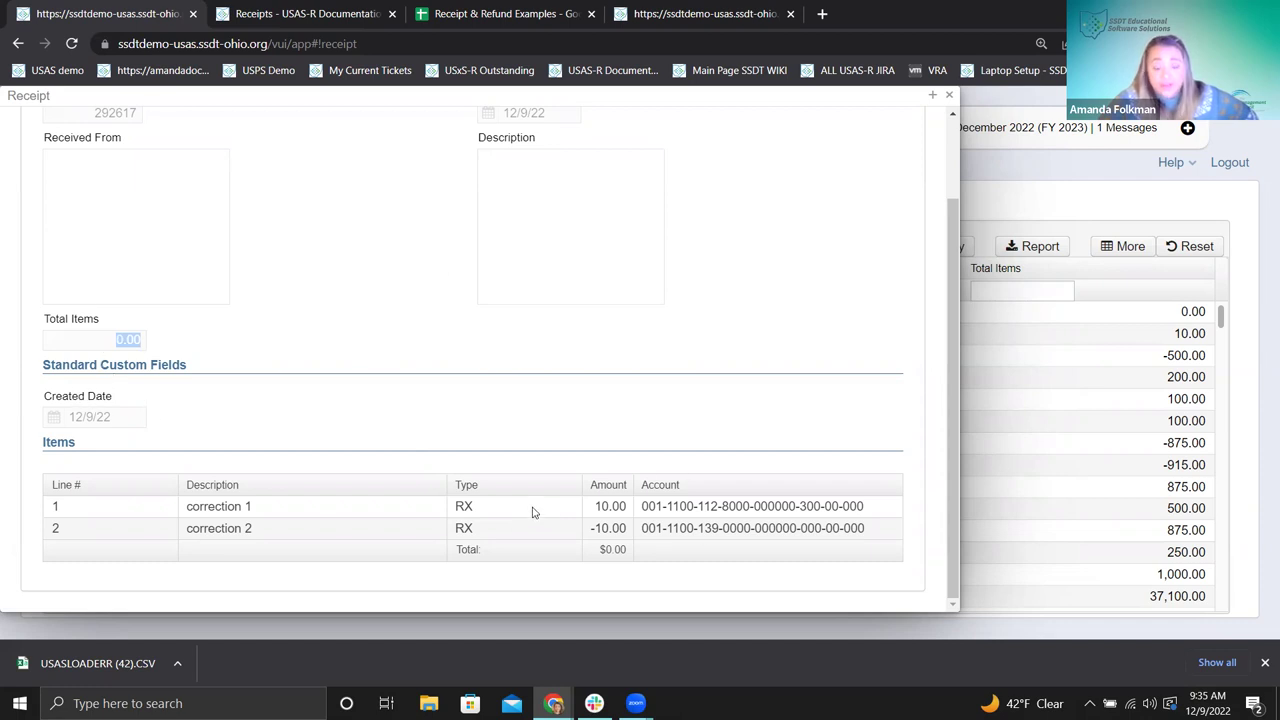
pyautogui.click(119, 342)
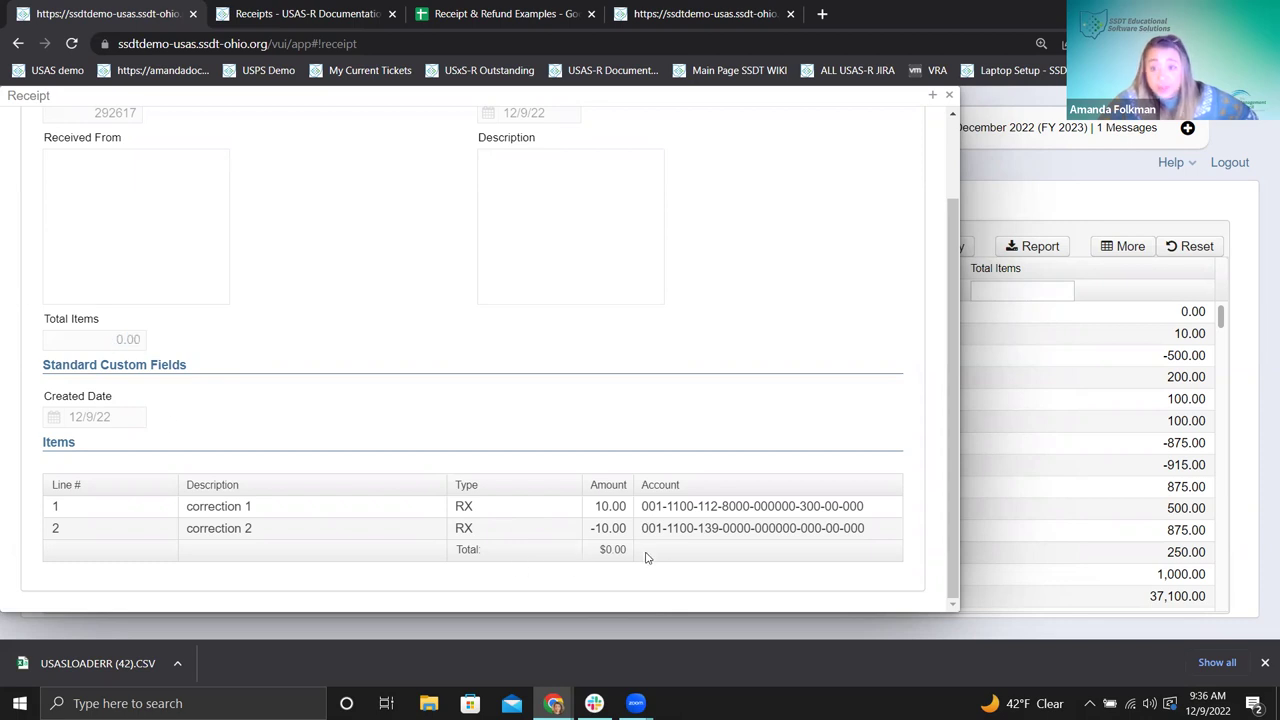
pyautogui.scroll(2, 453, 465)
pyautogui.scroll(-2, 453, 465)
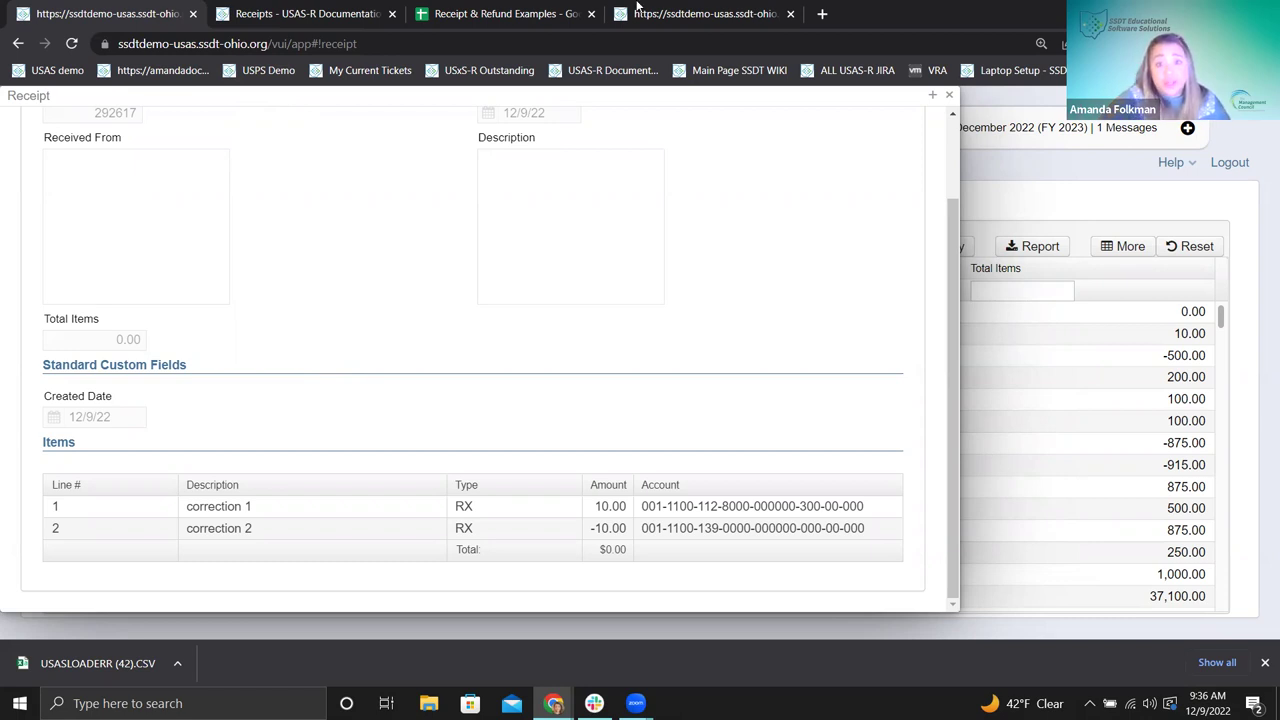
pyautogui.moveTo(664, 102); pyautogui.dragTo(953, 107)
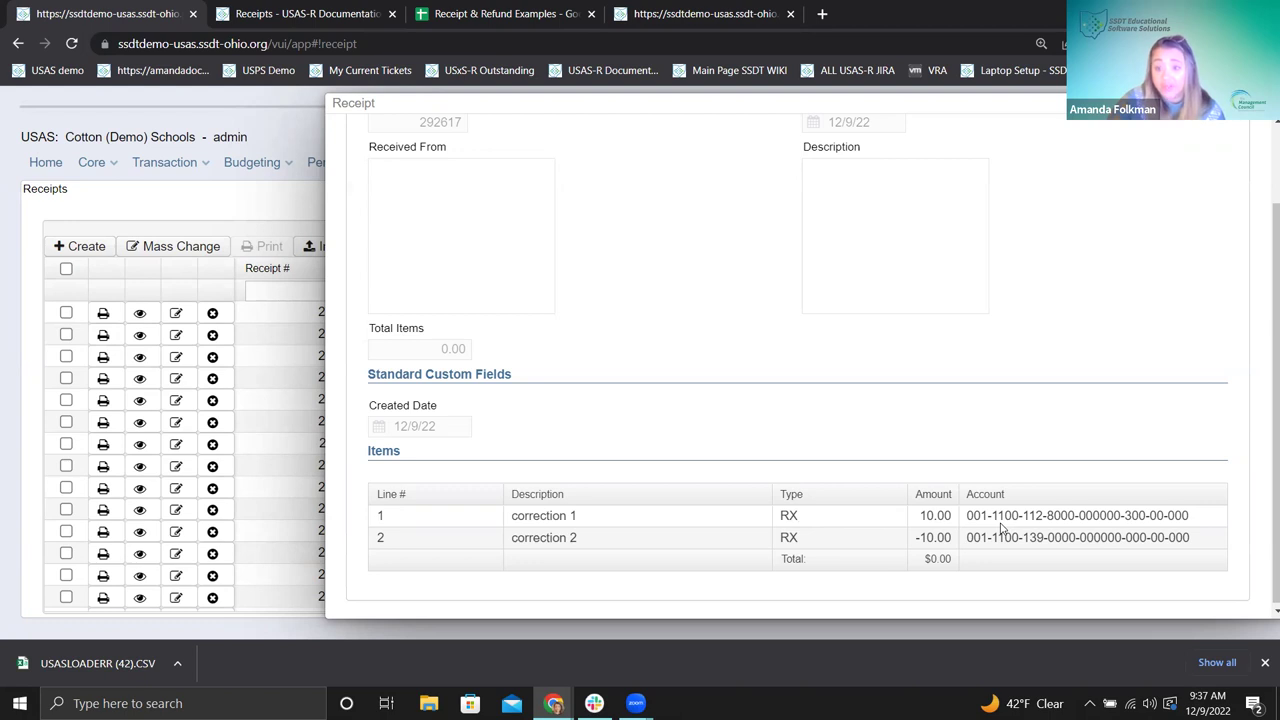
# - Switch to the Receipt & Refund Examples spreadsheet and enter -10.00 in the Minus Expended column at C9
pyautogui.click(510, 15)
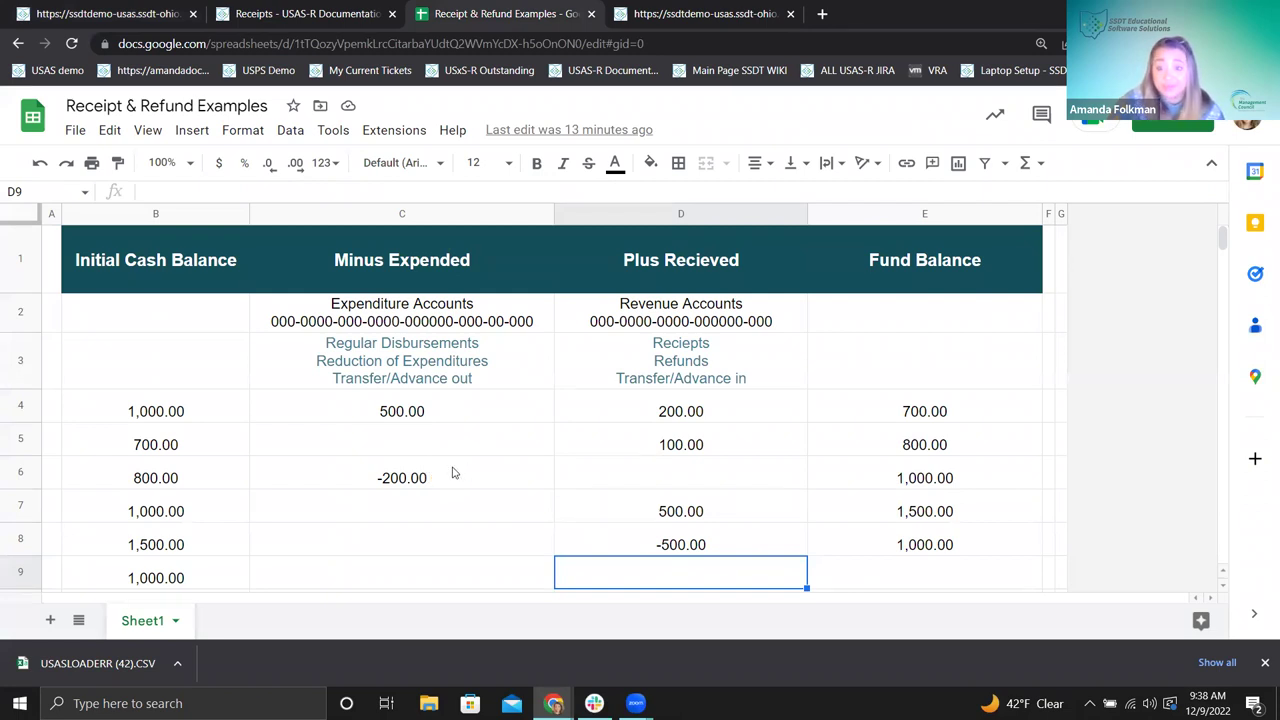
pyautogui.click(432, 576)
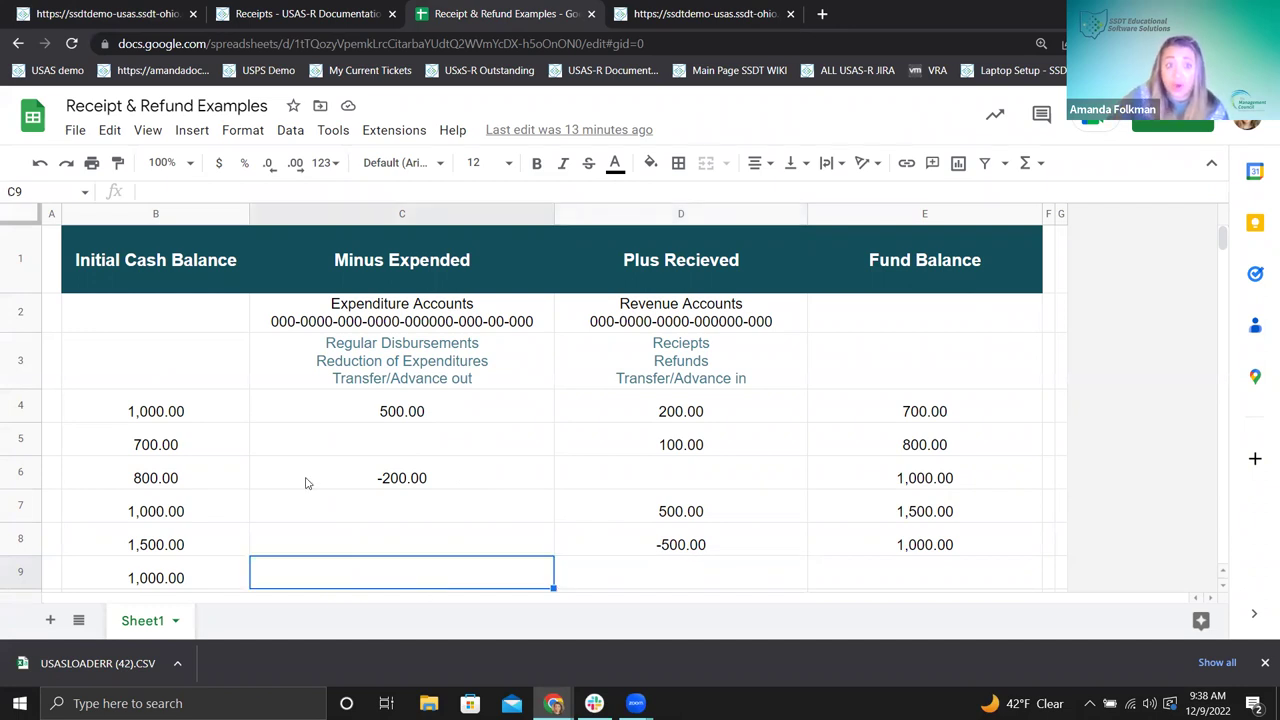
pyautogui.click(72, 20)
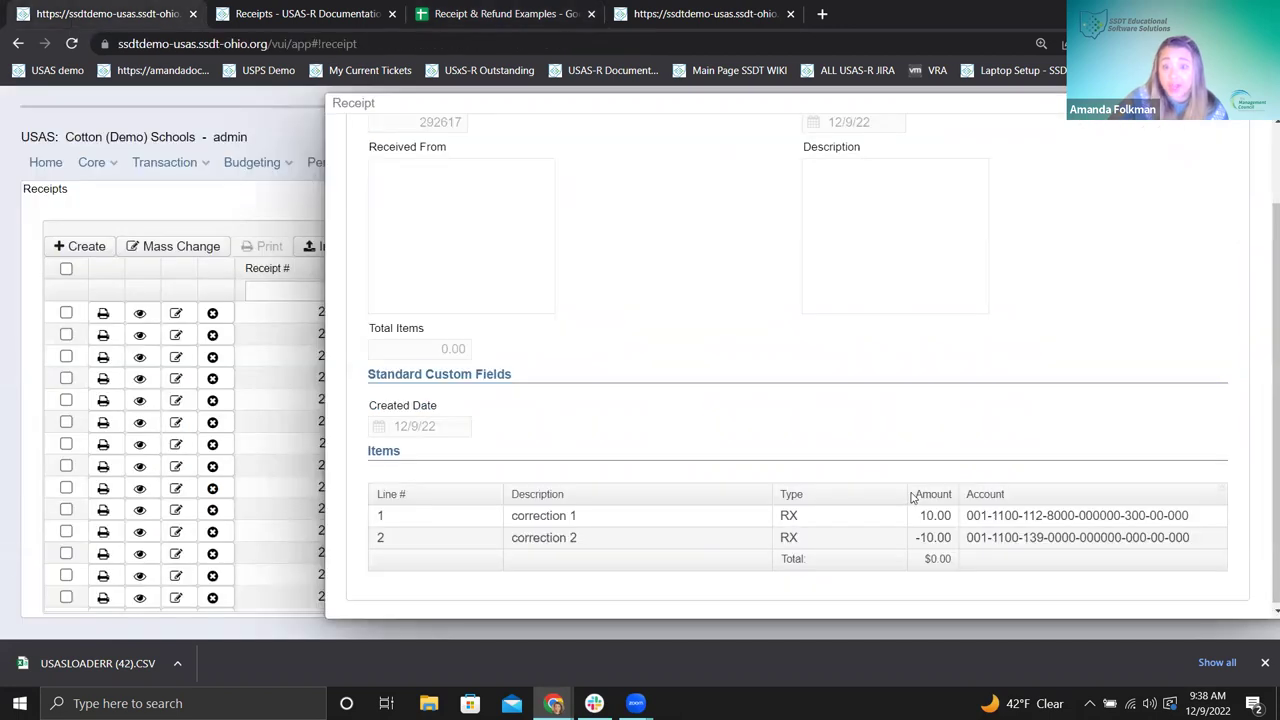
pyautogui.click(528, 26)
pyautogui.scroll(-1, 485, 520)
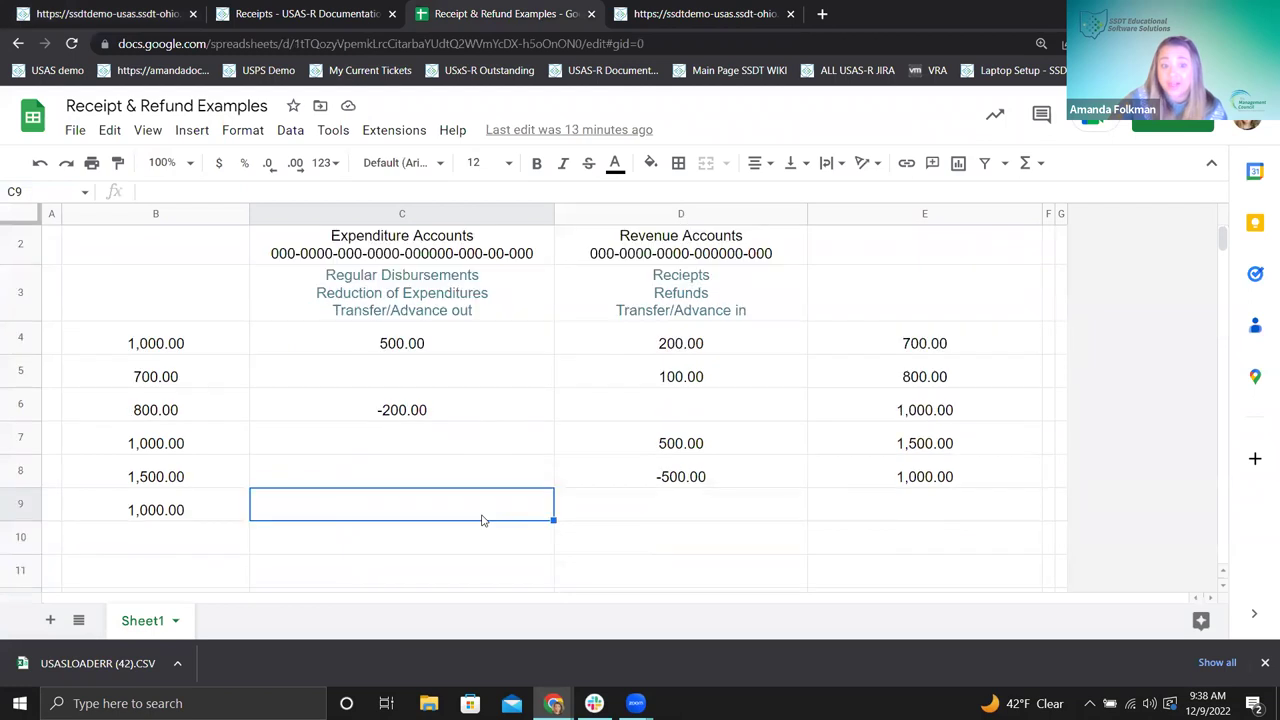
pyautogui.write('-10..')
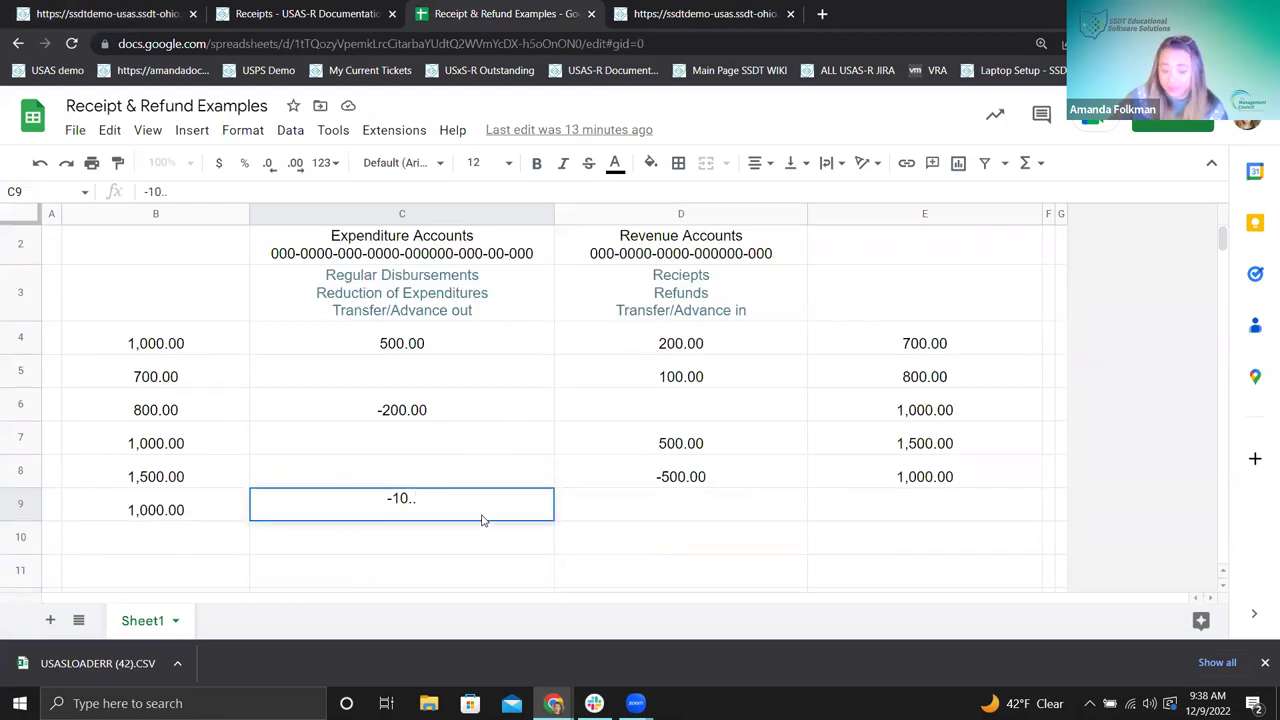
pyautogui.press('BackSpace')
pyautogui.write('00')
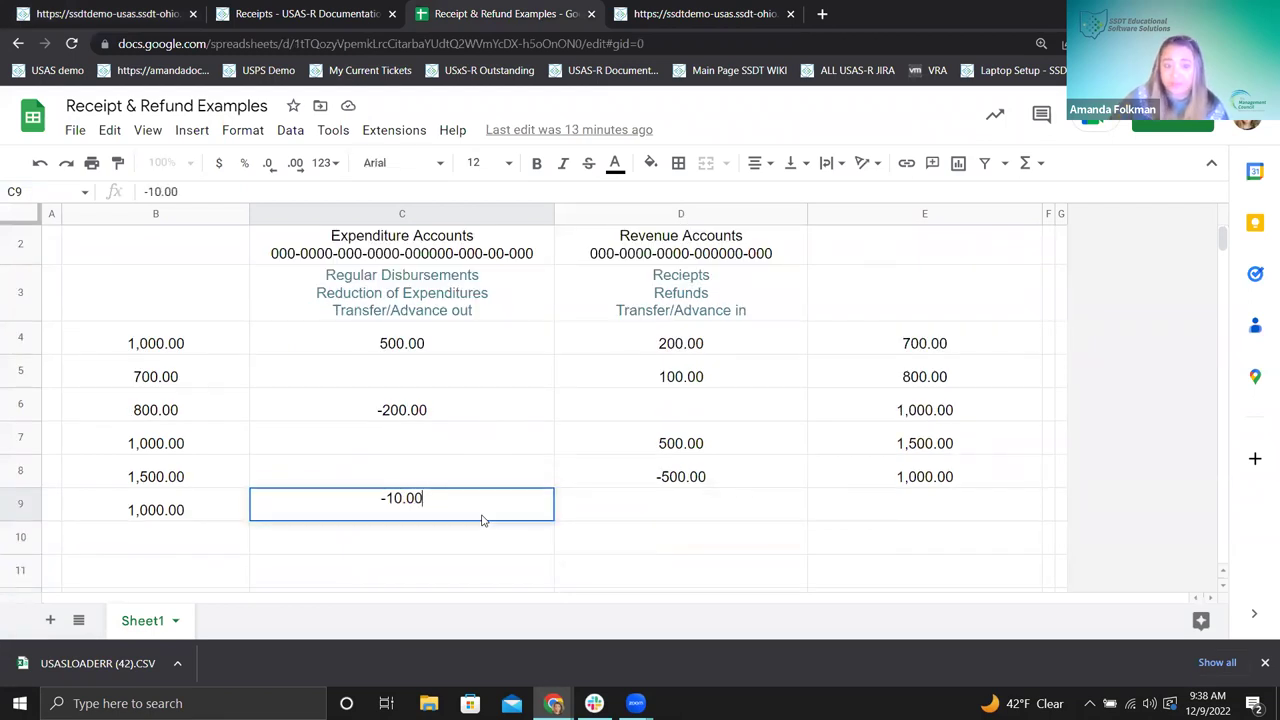
pyautogui.click(505, 549)
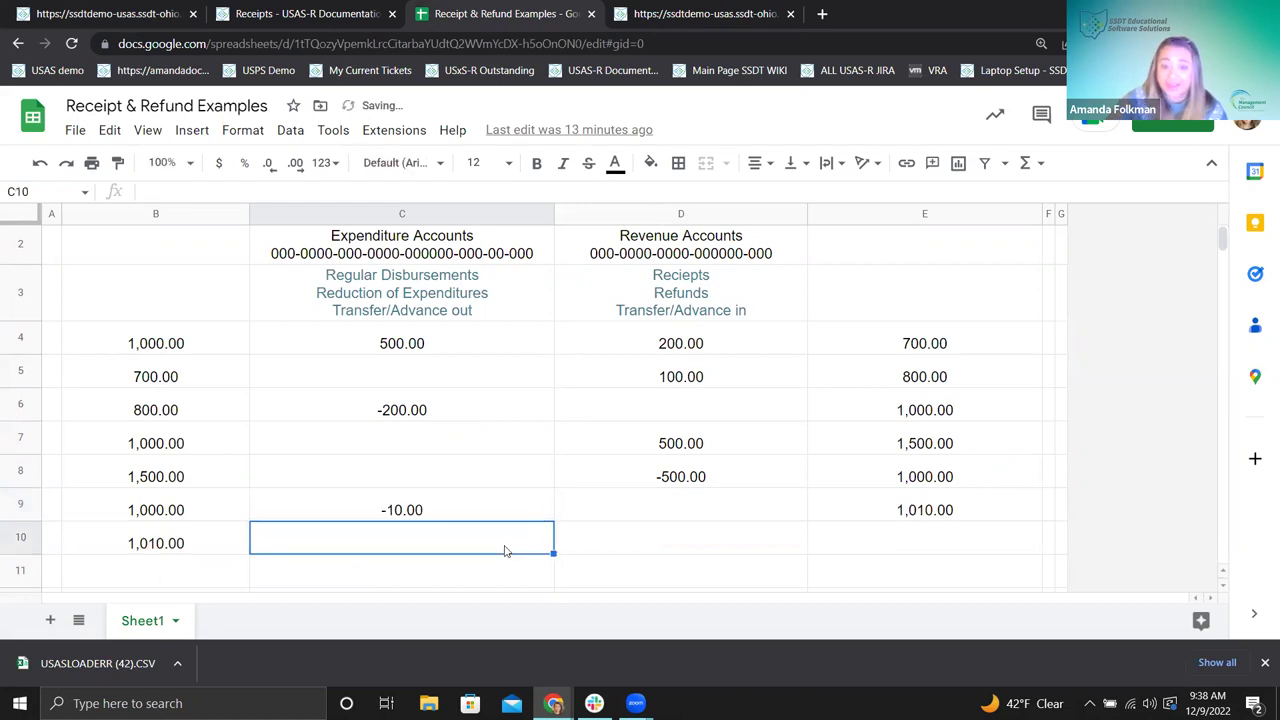
# - Check the receipt's correction lines in USAS, then enter 10.00 under Minus Expended in C10 of the spreadsheet
pyautogui.click(122, 12)
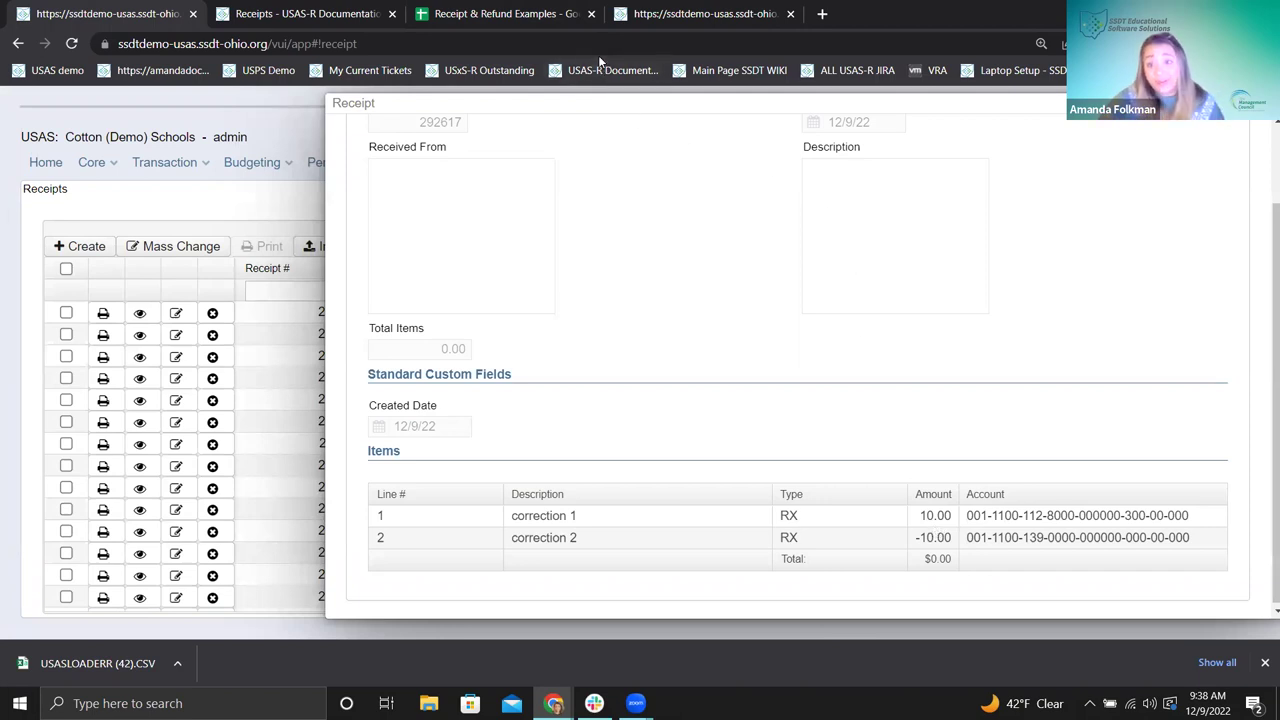
pyautogui.click(533, 18)
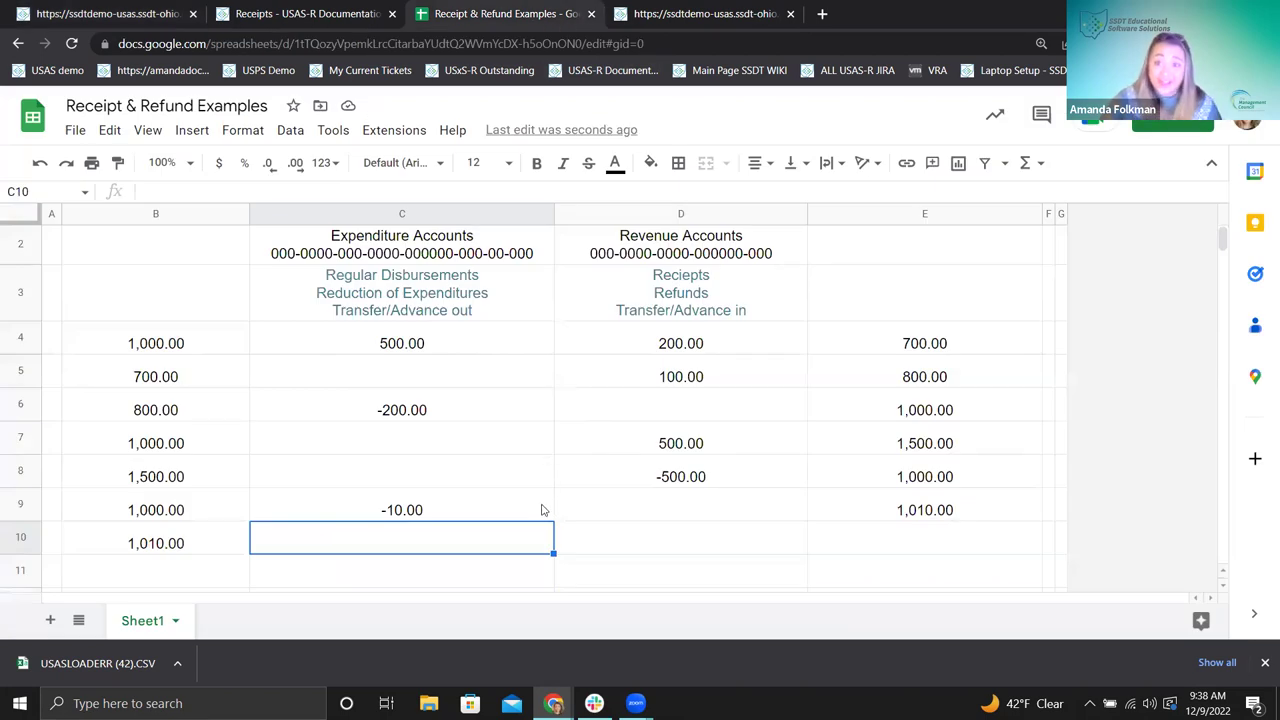
pyautogui.write('10.00')
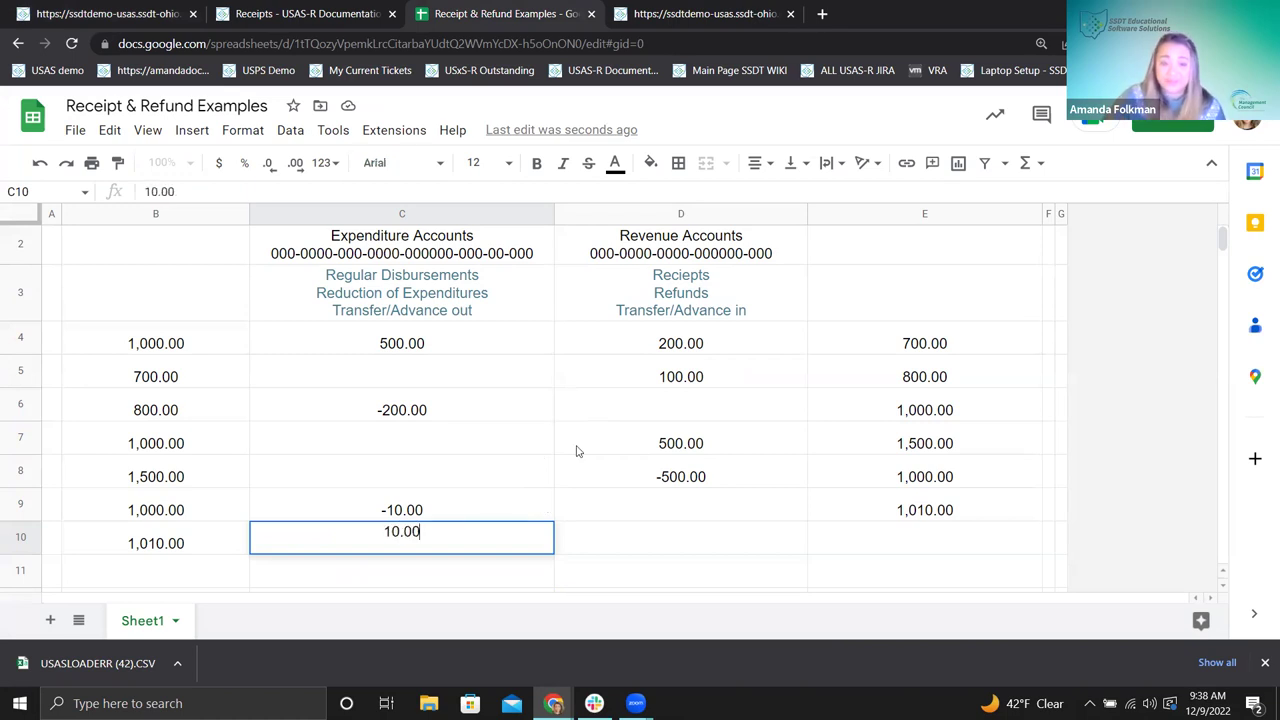
pyautogui.click(640, 592)
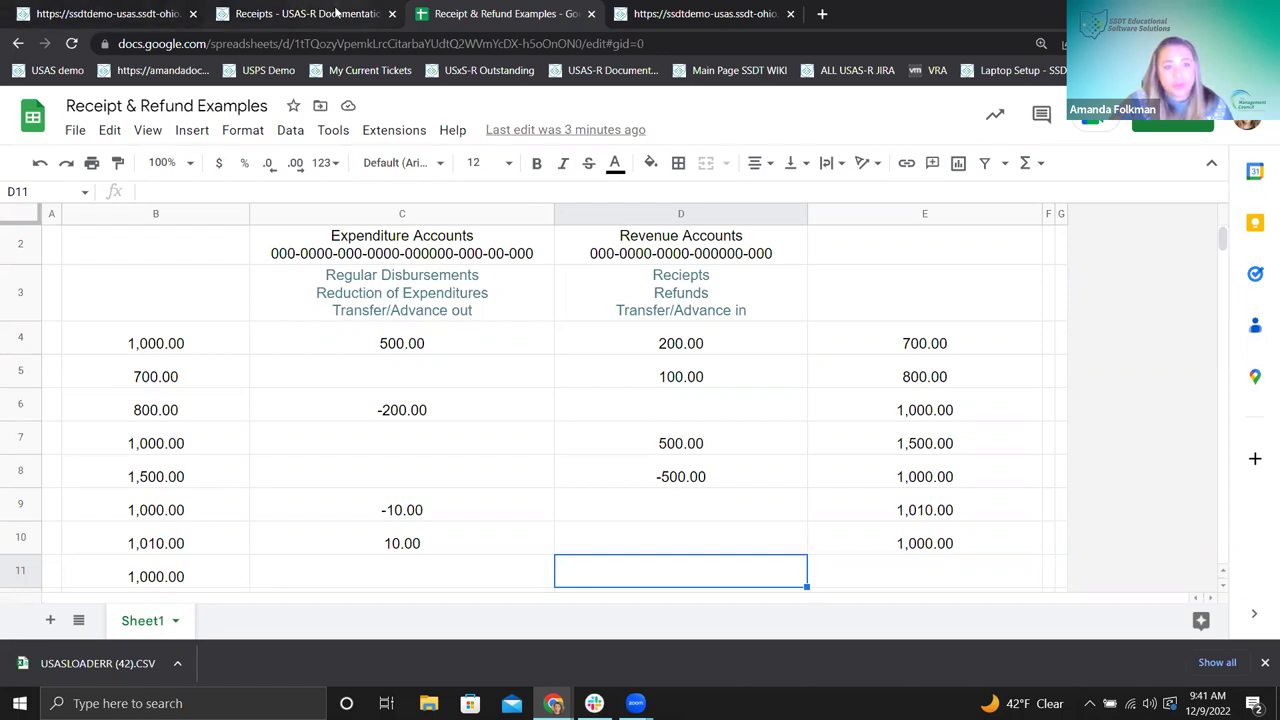
# - Switch back to USAS and close the saved receipt's window
pyautogui.click(138, 14)
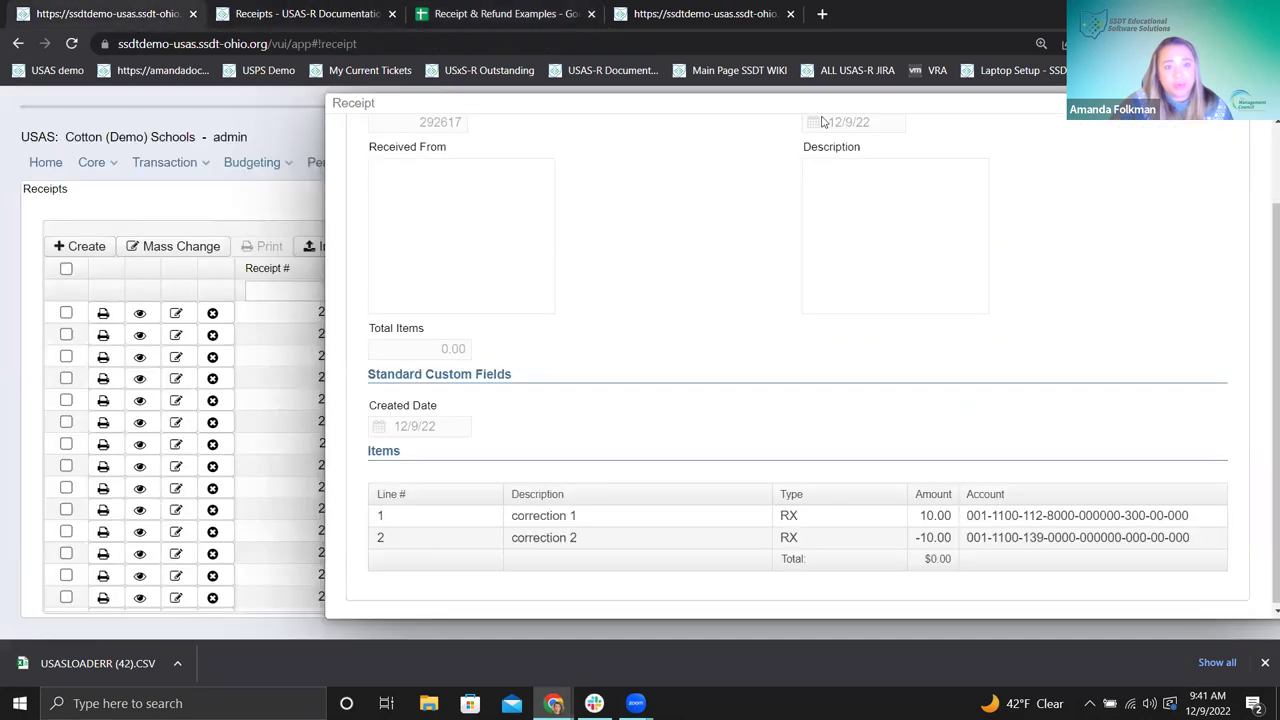
pyautogui.moveTo(779, 104); pyautogui.dragTo(728, 184)
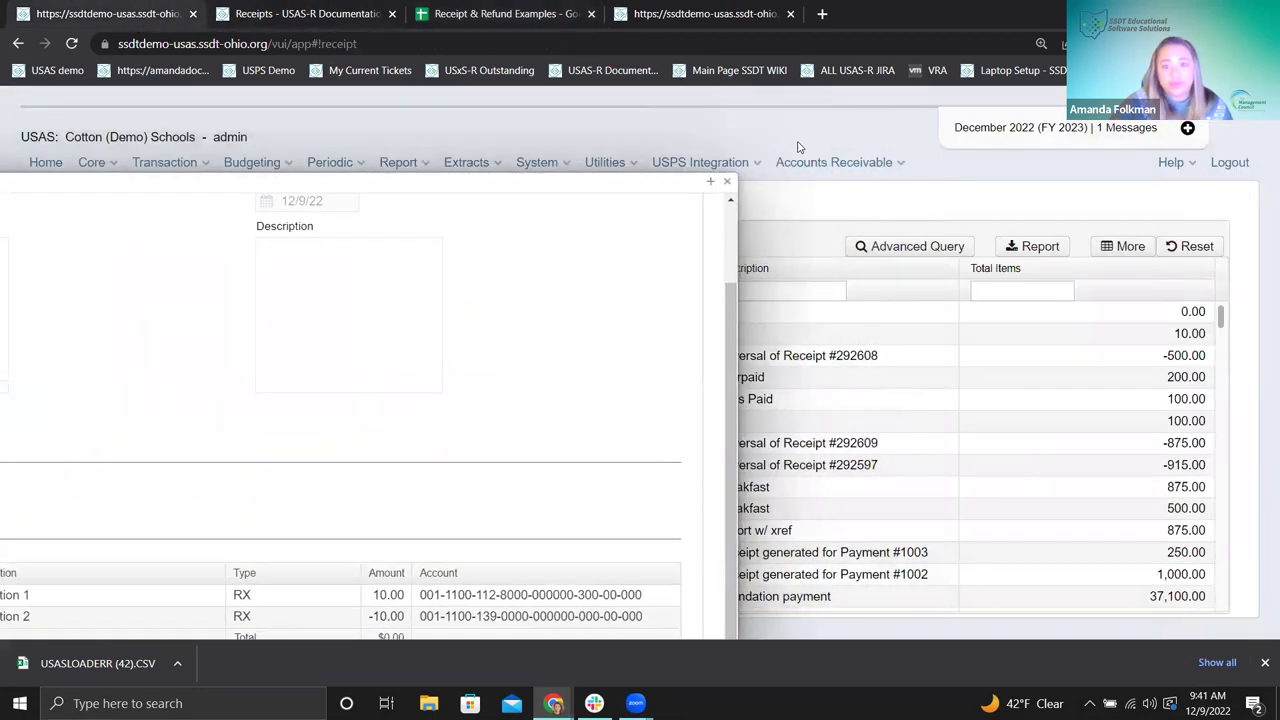
pyautogui.click(729, 185)
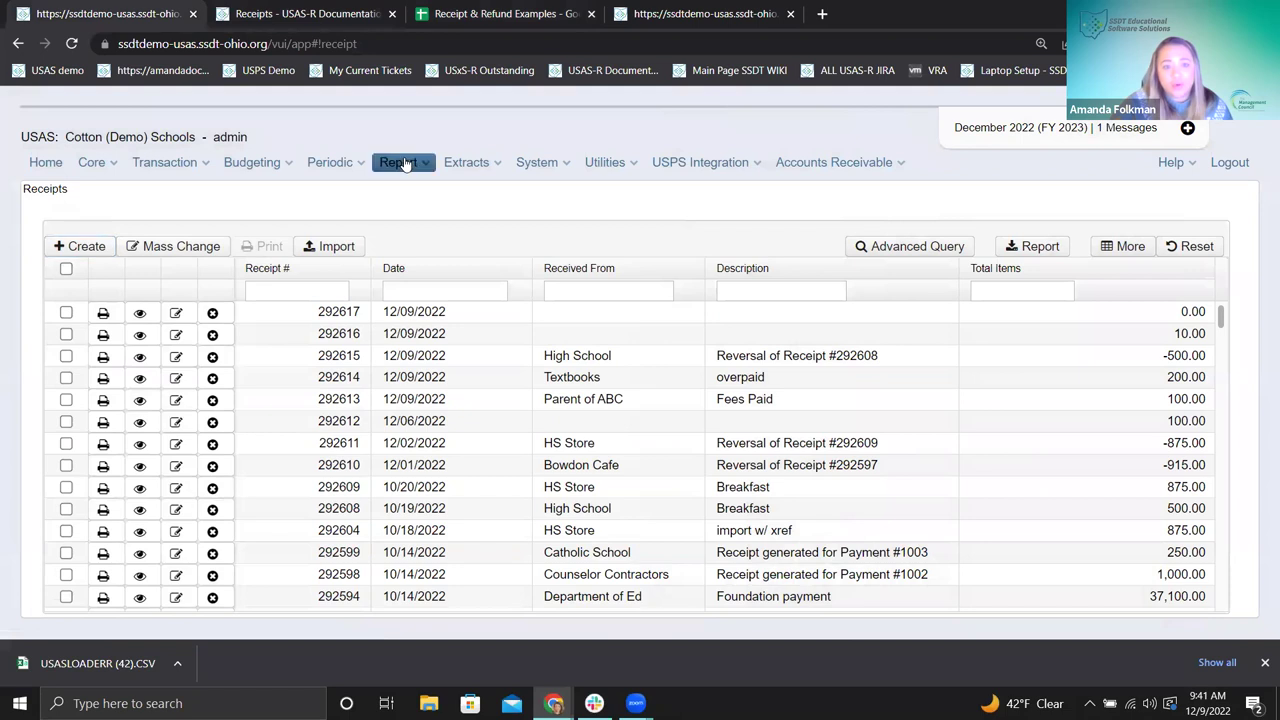
# - Open the Financial Detail Report options in USAS
pyautogui.click(406, 162)
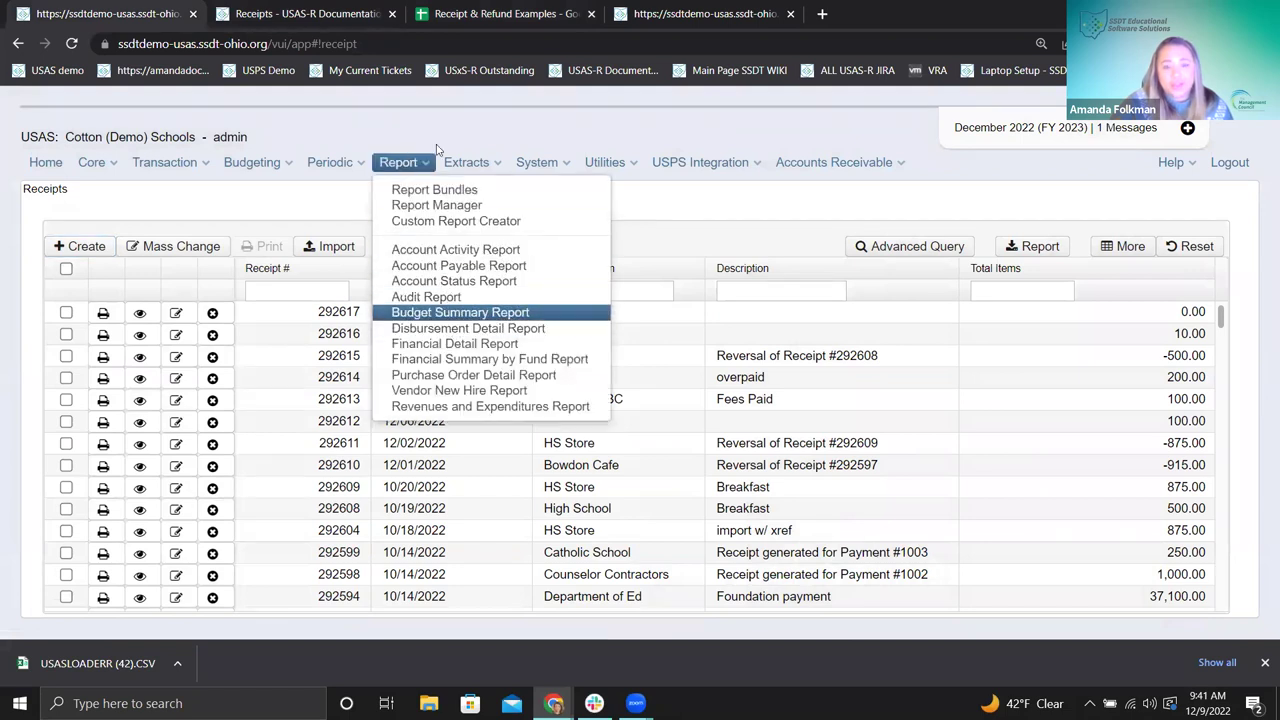
pyautogui.click(462, 162)
pyautogui.click(420, 164)
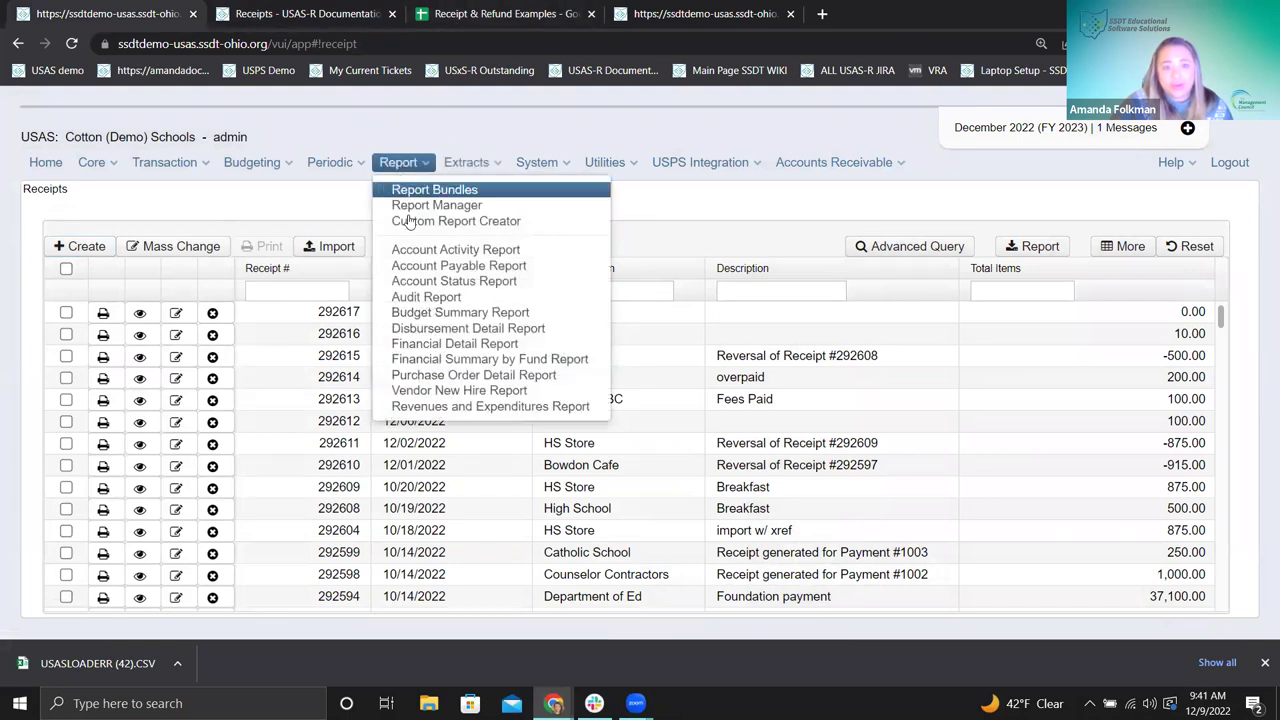
pyautogui.click(463, 344)
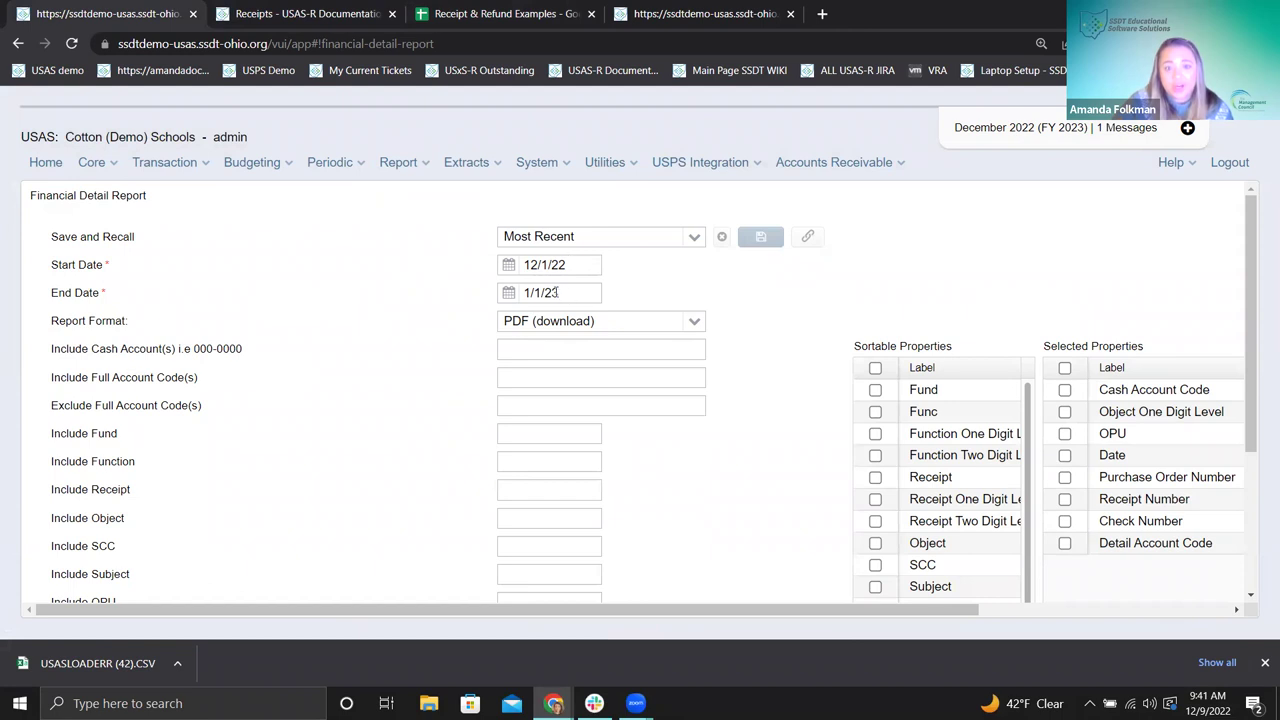
# - Set the Financial Detail Report's End Date to 12/10/22
pyautogui.moveTo(560, 293); pyautogui.dragTo(437, 296)
pyautogui.write('12/')
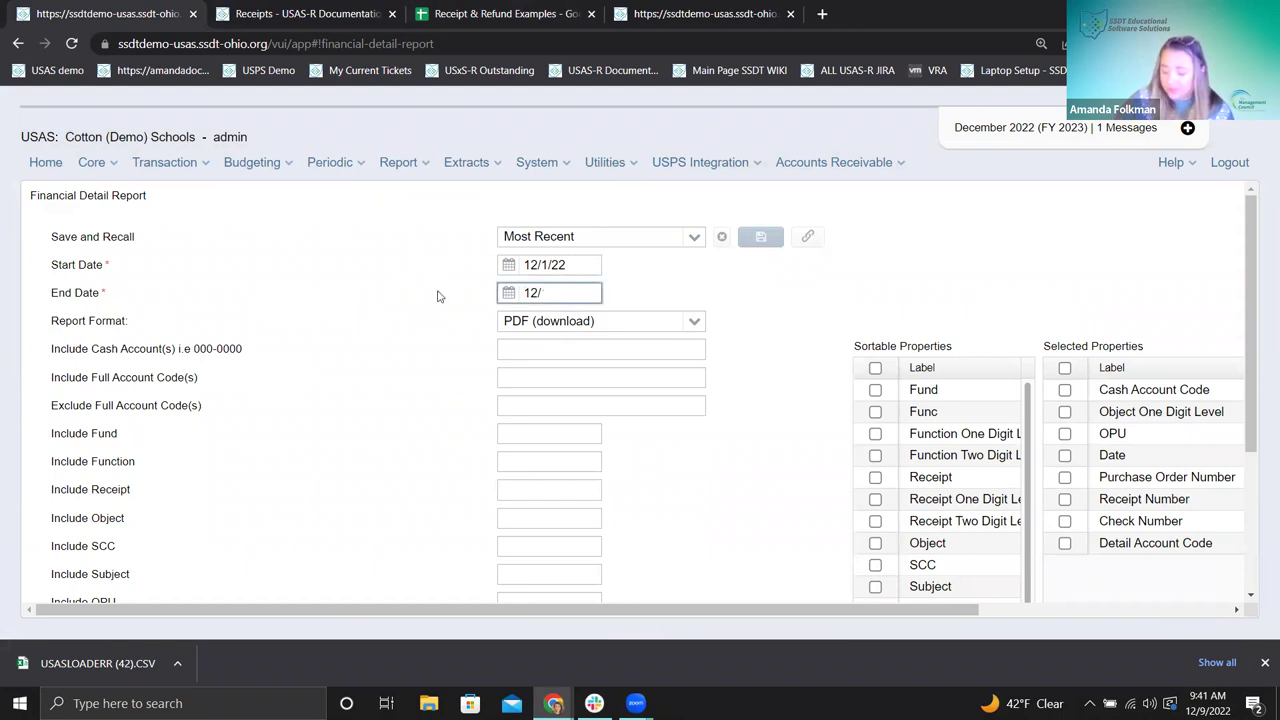
pyautogui.press('BackSpace')
pyautogui.write('10/')
pyautogui.write('22')
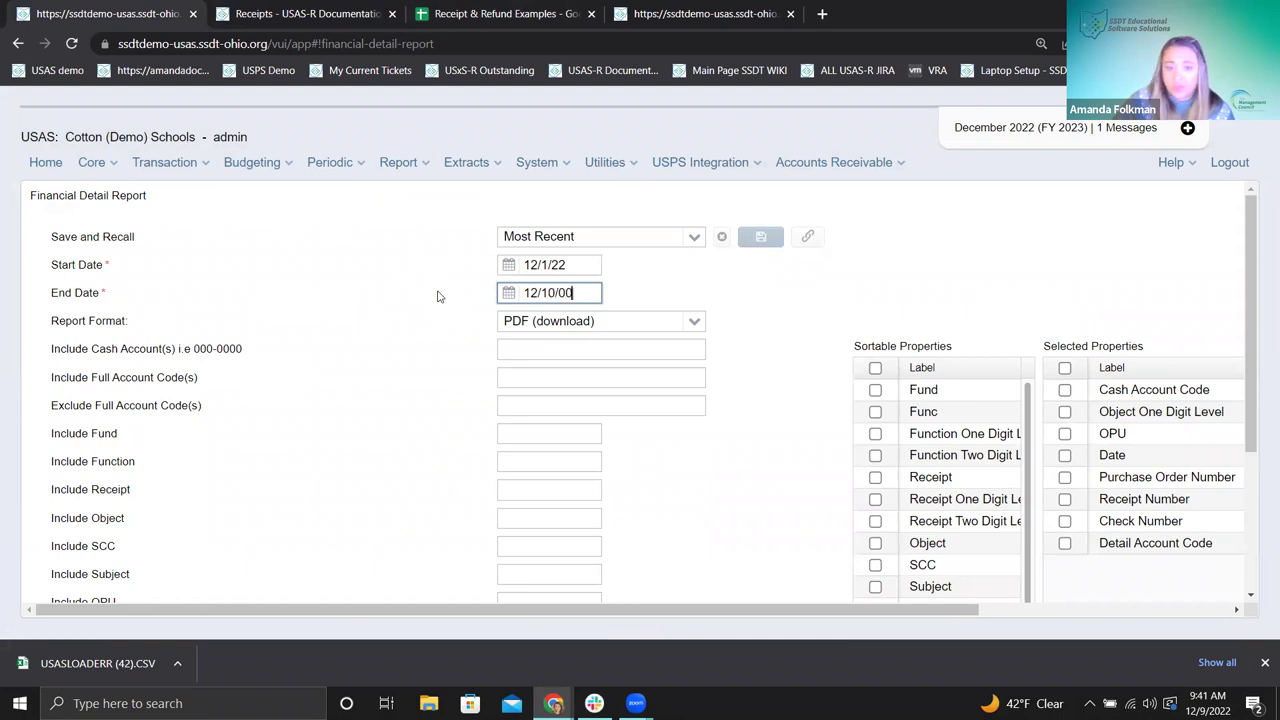
pyautogui.press('BackSpace')
pyautogui.press('BackSpace')
pyautogui.write('22')
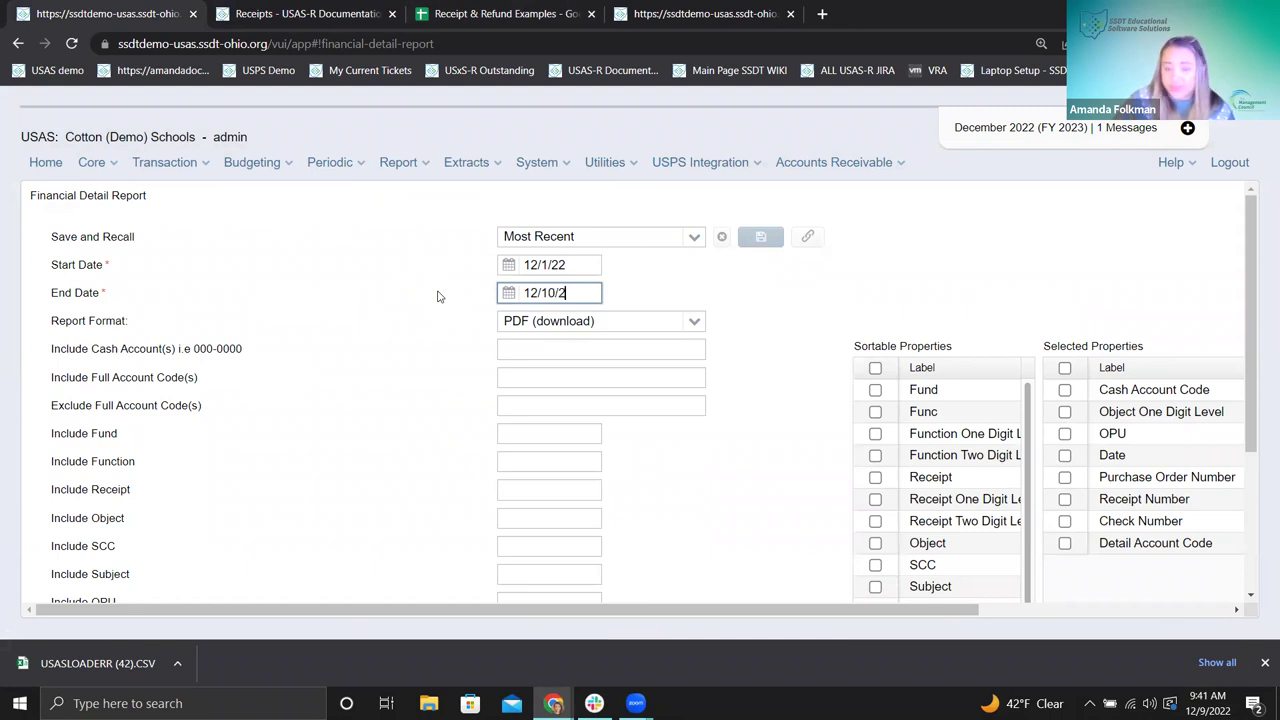
pyautogui.click(437, 296)
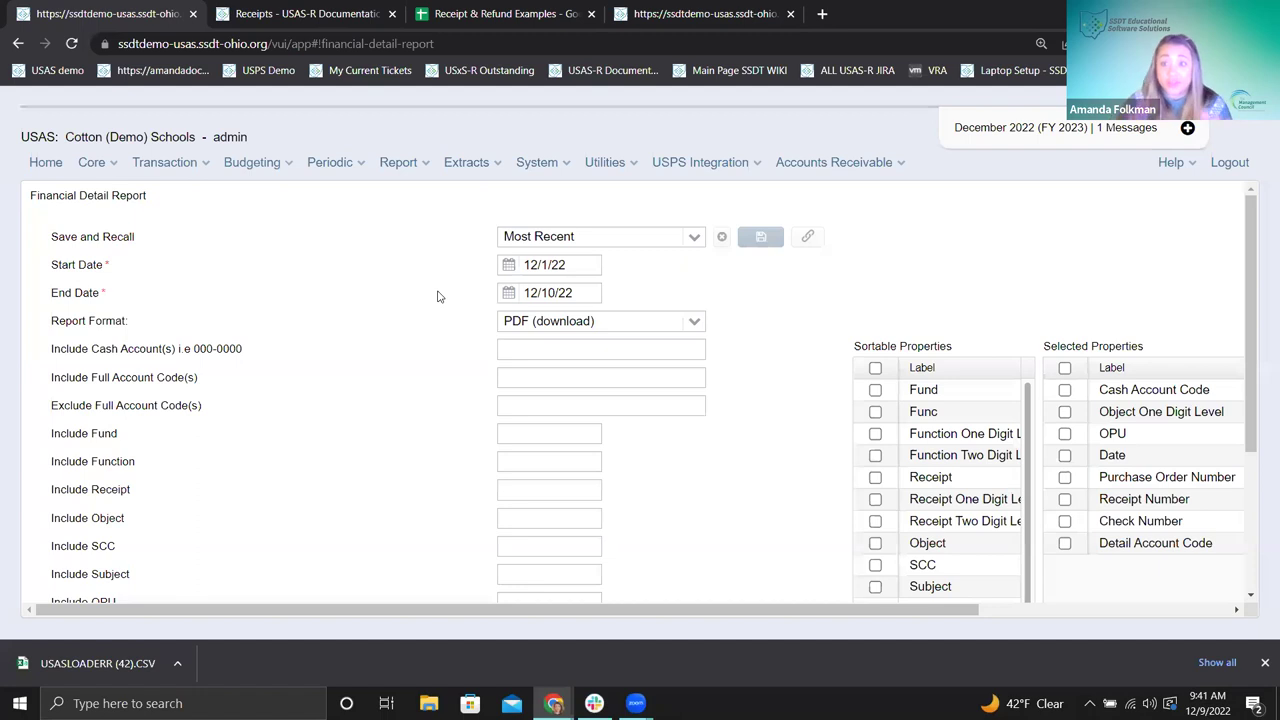
# - Generate the Financial Detail Report as a PDF, open the downloaded file and enlarge it to 125%
pyautogui.scroll(-3, 437, 296)
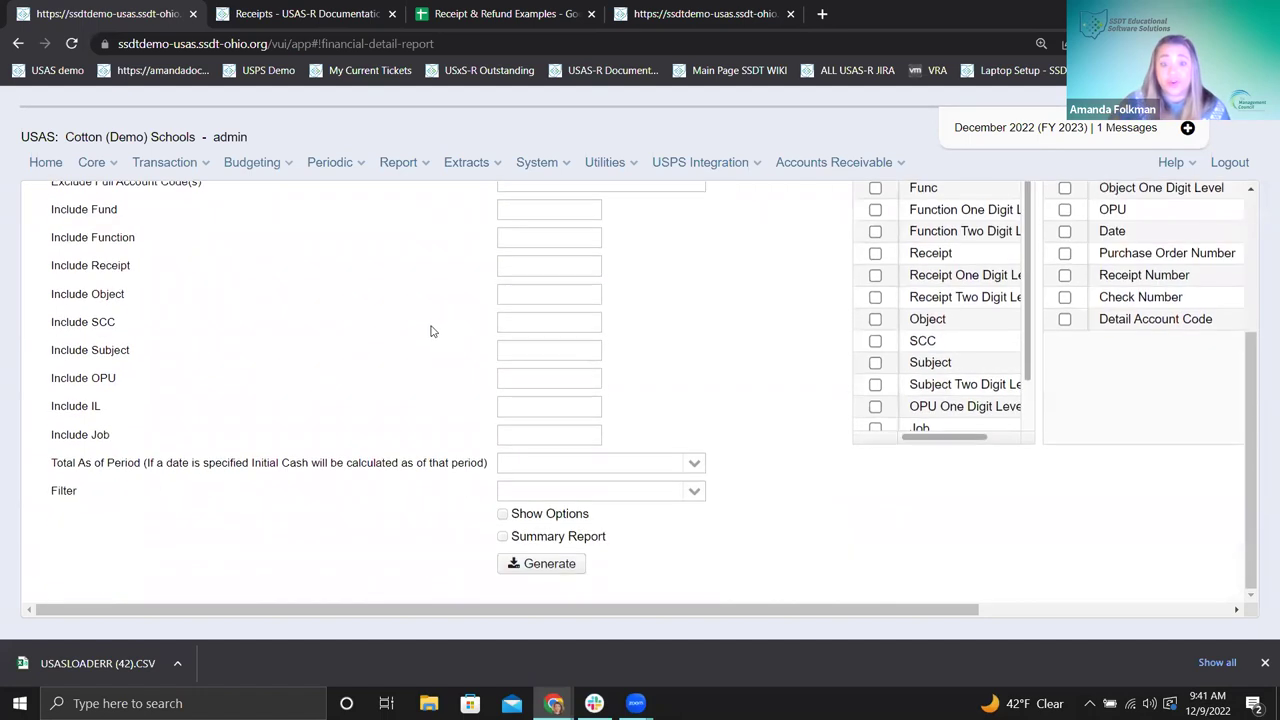
pyautogui.click(566, 570)
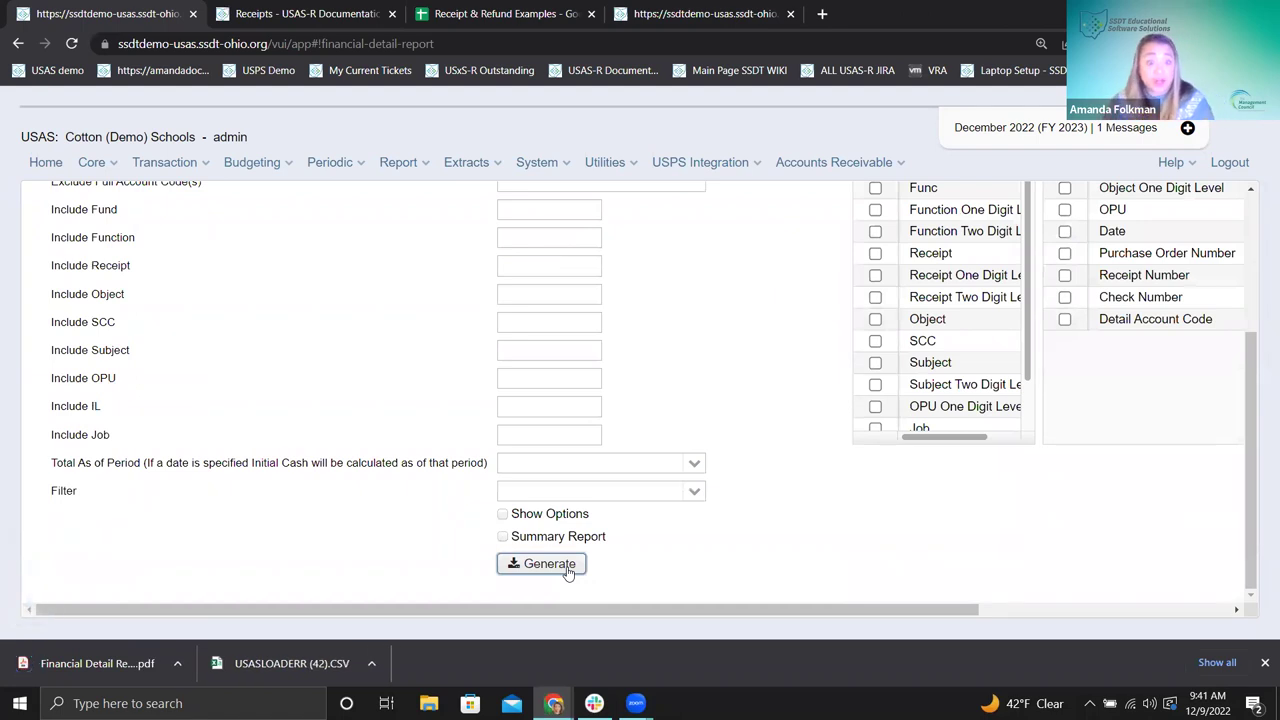
pyautogui.click(95, 663)
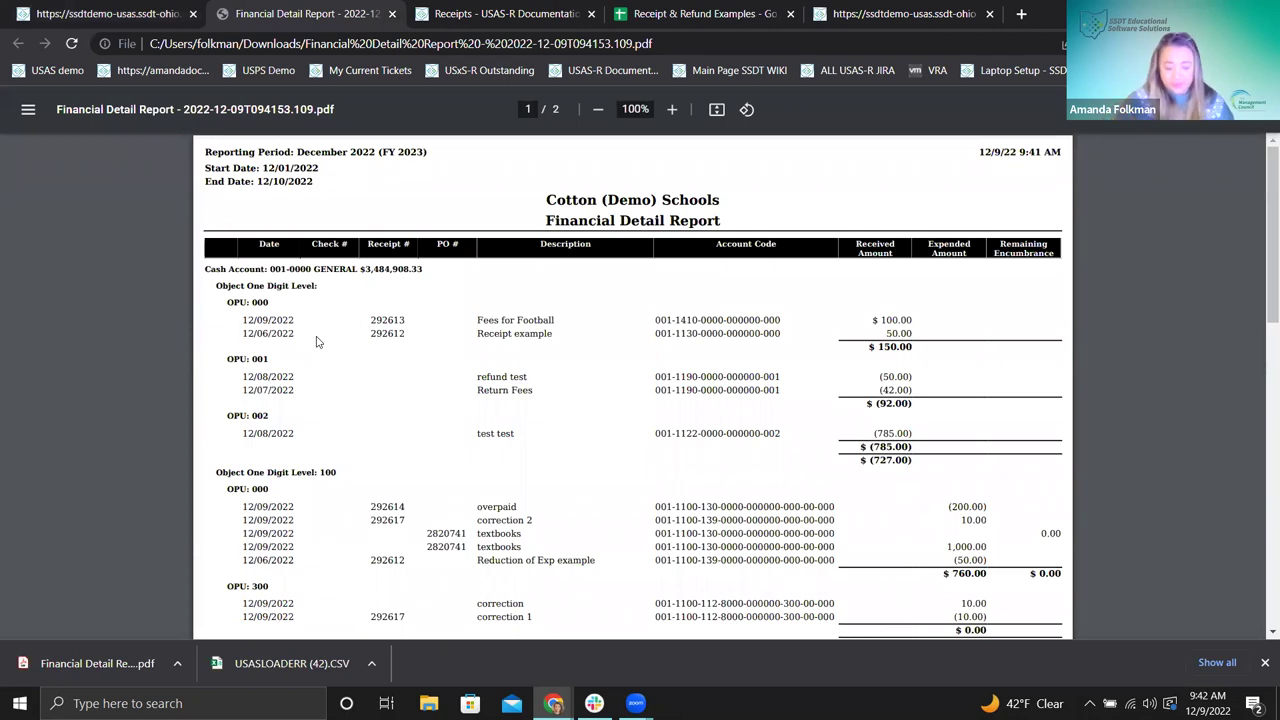
pyautogui.scroll(2, 317, 342)
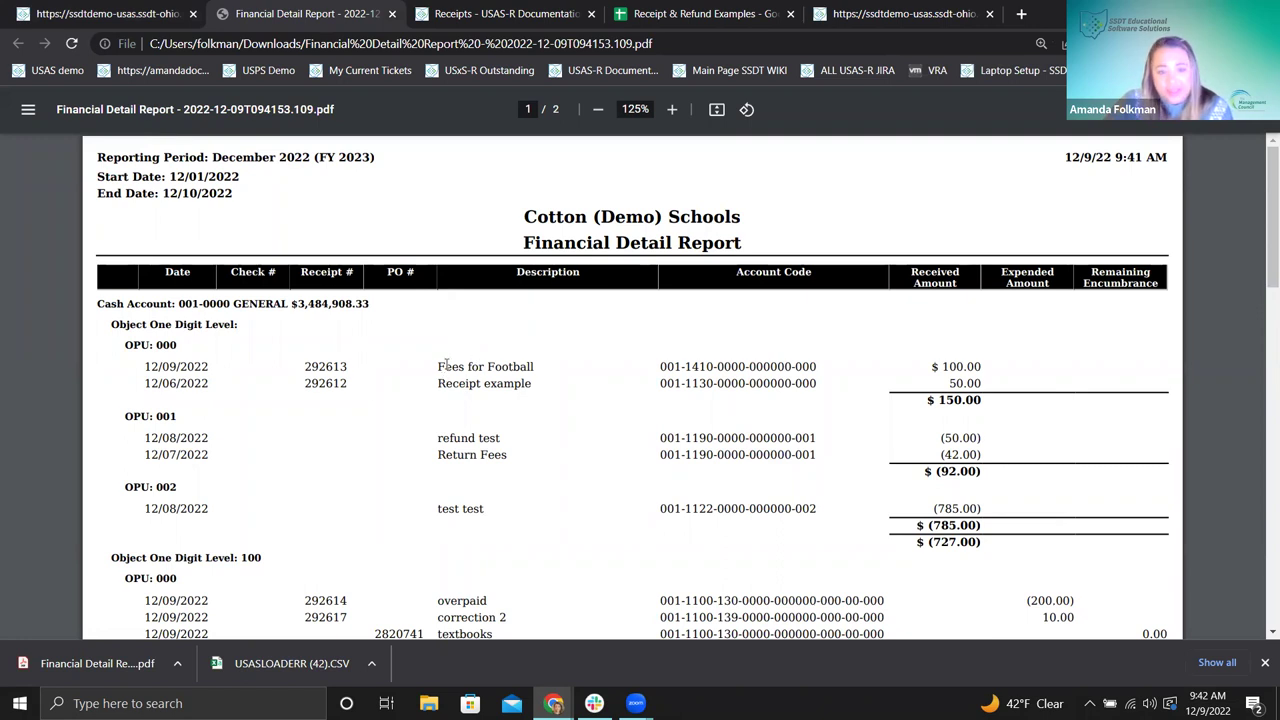
# - Review the General fund's revenue lines and received amounts for Fees for Football, Receipt example and Return Fees
pyautogui.moveTo(442, 366); pyautogui.dragTo(573, 372)
pyautogui.click(985, 366)
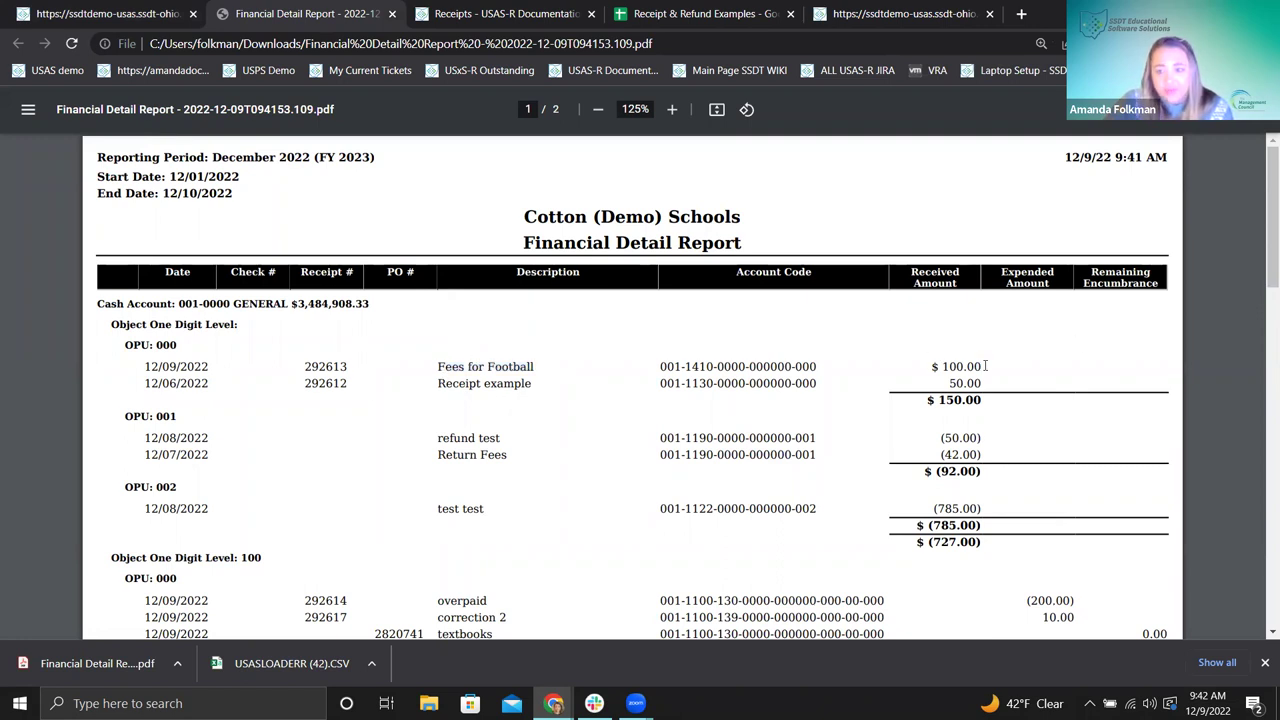
pyautogui.moveTo(950, 383); pyautogui.dragTo(989, 387)
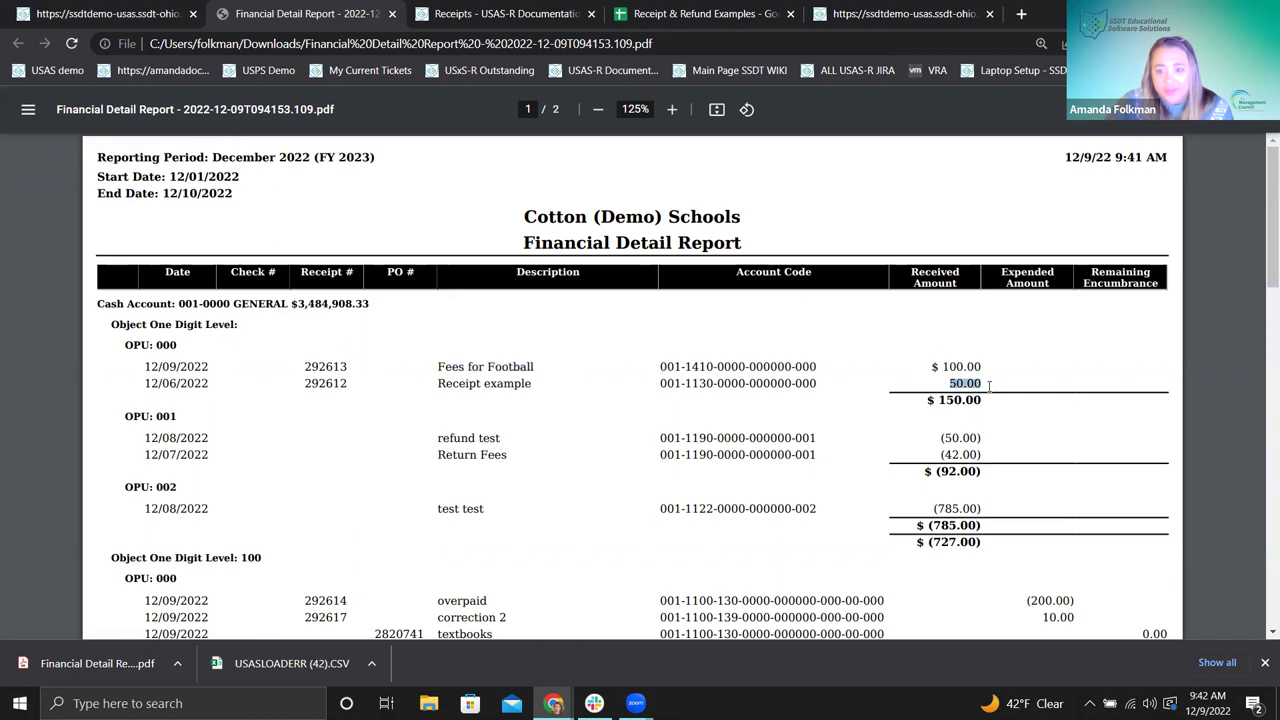
pyautogui.click(438, 445)
pyautogui.scroll(-1, 438, 445)
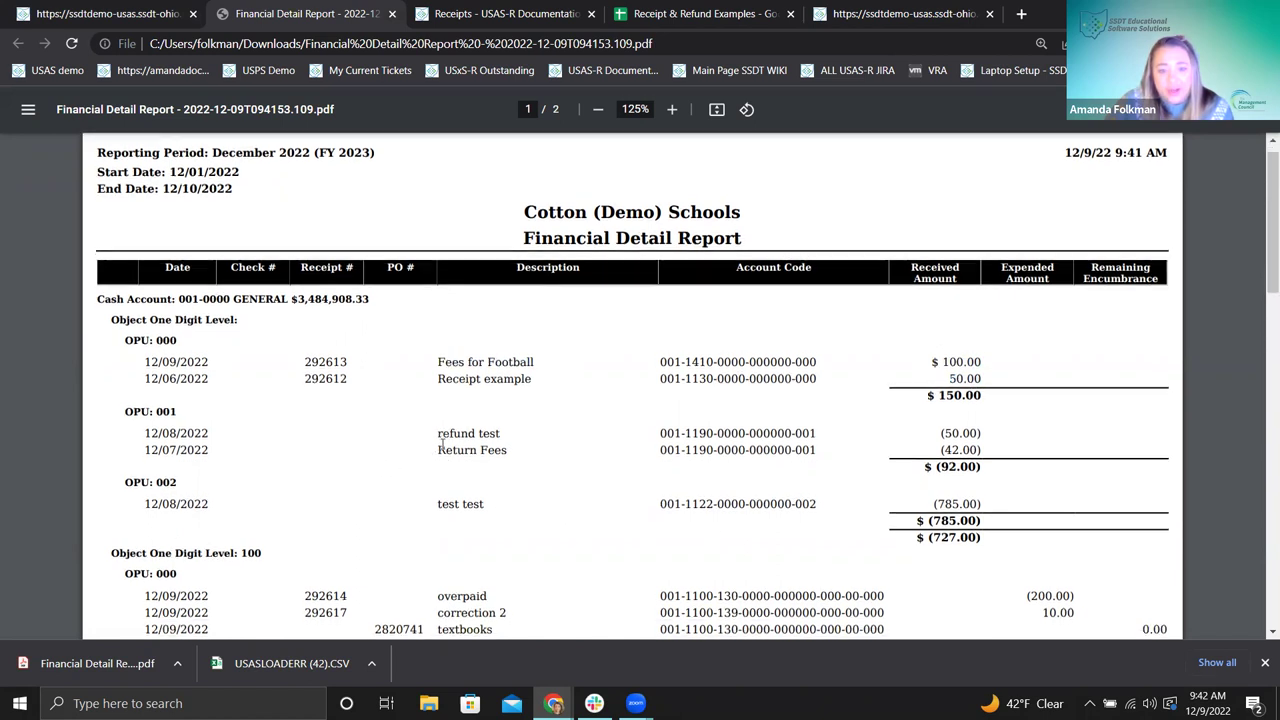
pyautogui.moveTo(442, 372); pyautogui.dragTo(519, 386)
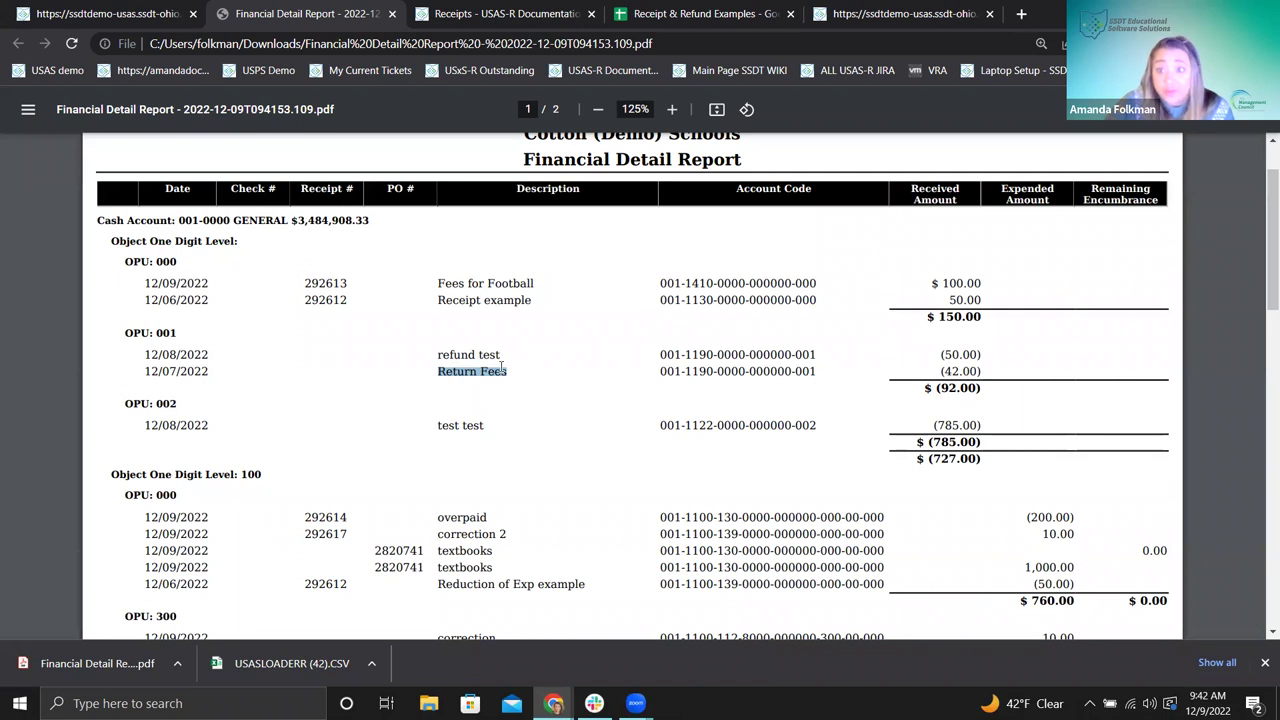
pyautogui.moveTo(940, 371); pyautogui.dragTo(985, 376)
pyautogui.scroll(-2, 681, 444)
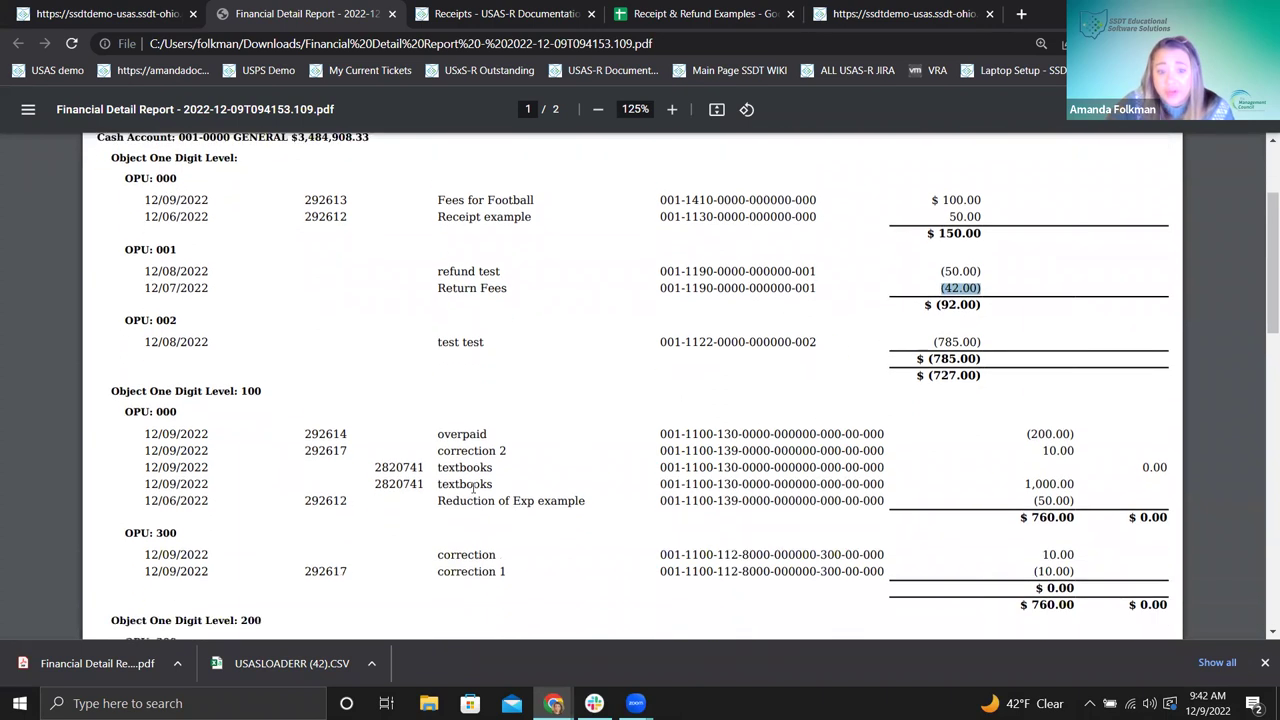
pyautogui.scroll(2, 447, 257)
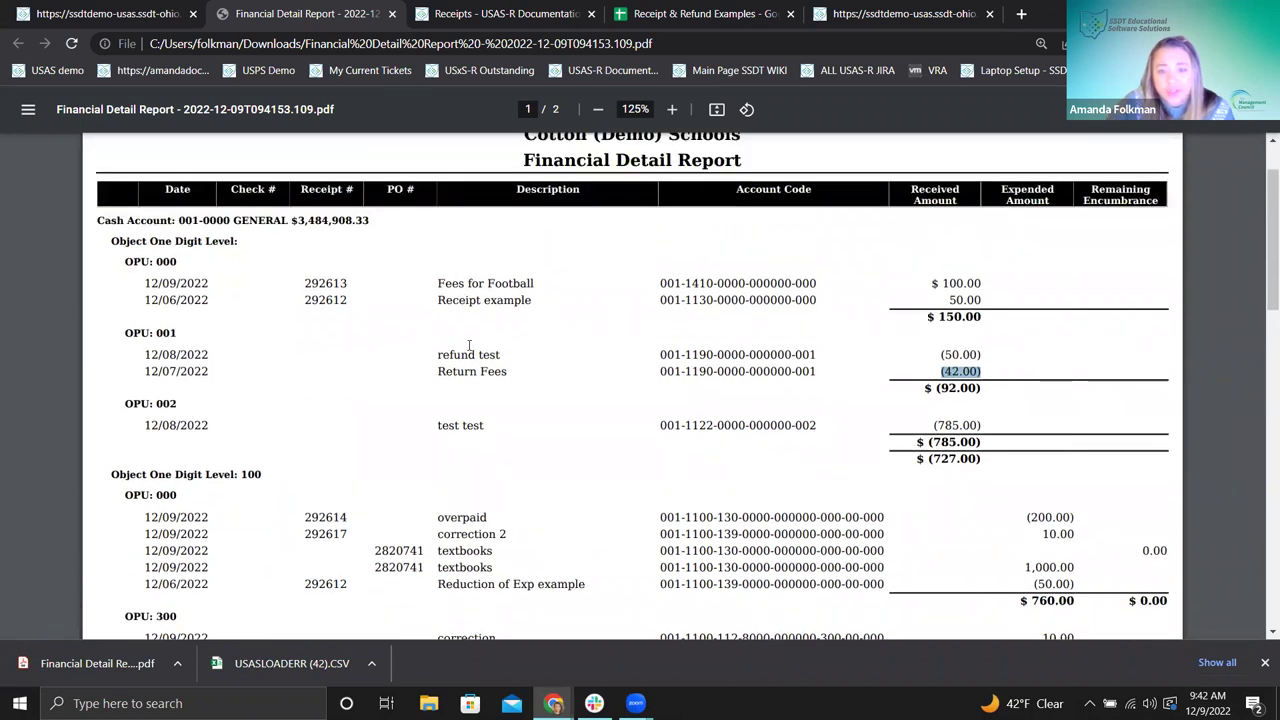
pyautogui.scroll(-2, 470, 321)
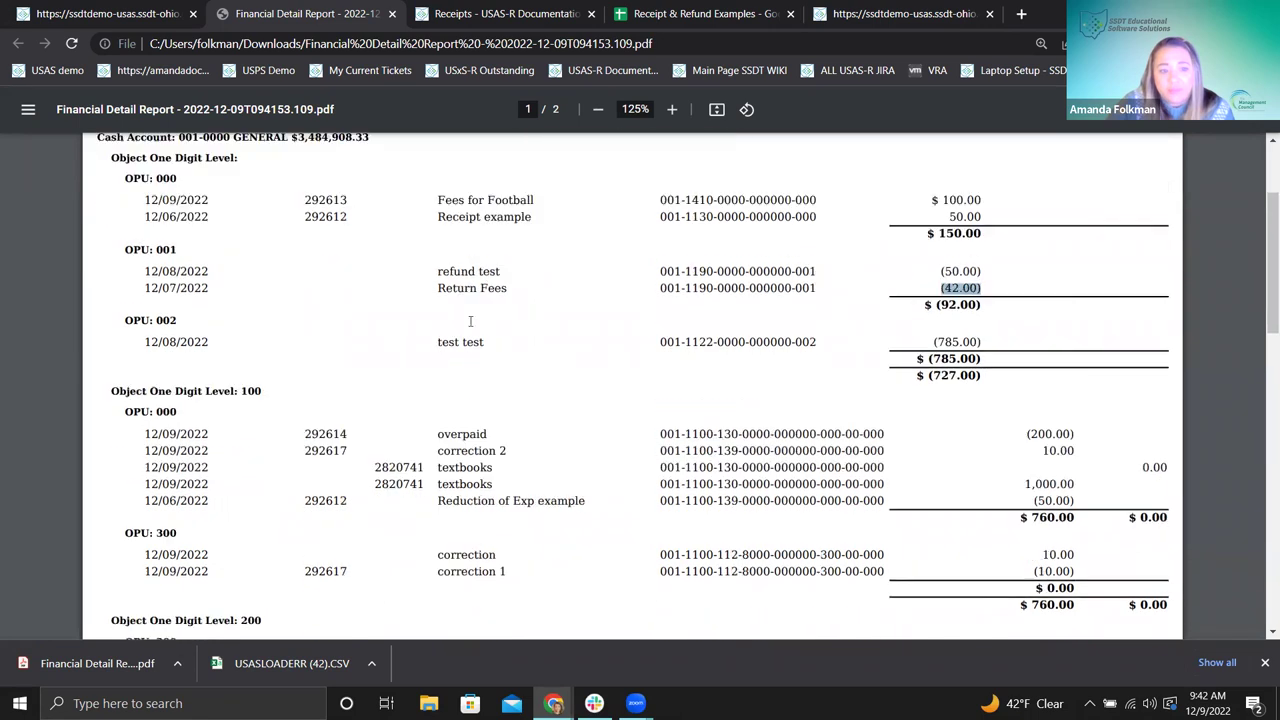
pyautogui.moveTo(449, 198); pyautogui.dragTo(438, 199)
# - Examine the Food Service lines of reversal receipt 292615 on page 2, highlighting the Breakfast line's received amount
pyautogui.scroll(-5, 463, 505)
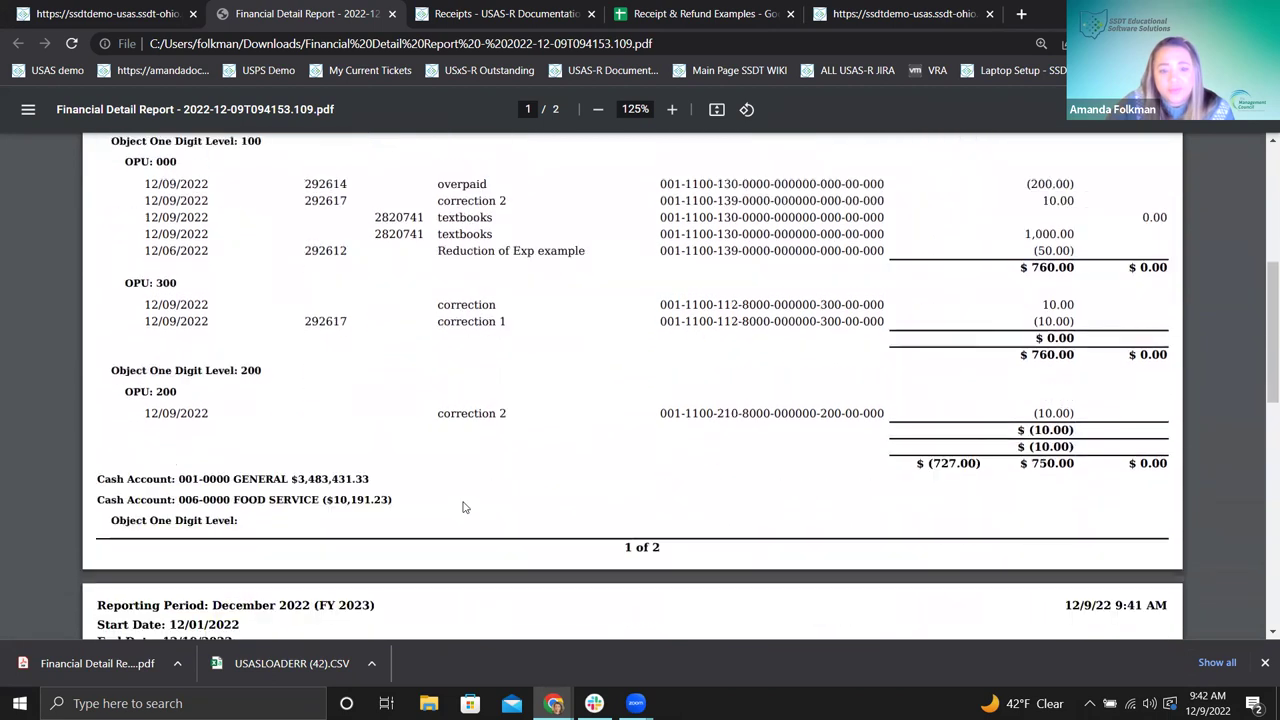
pyautogui.scroll(-4, 463, 508)
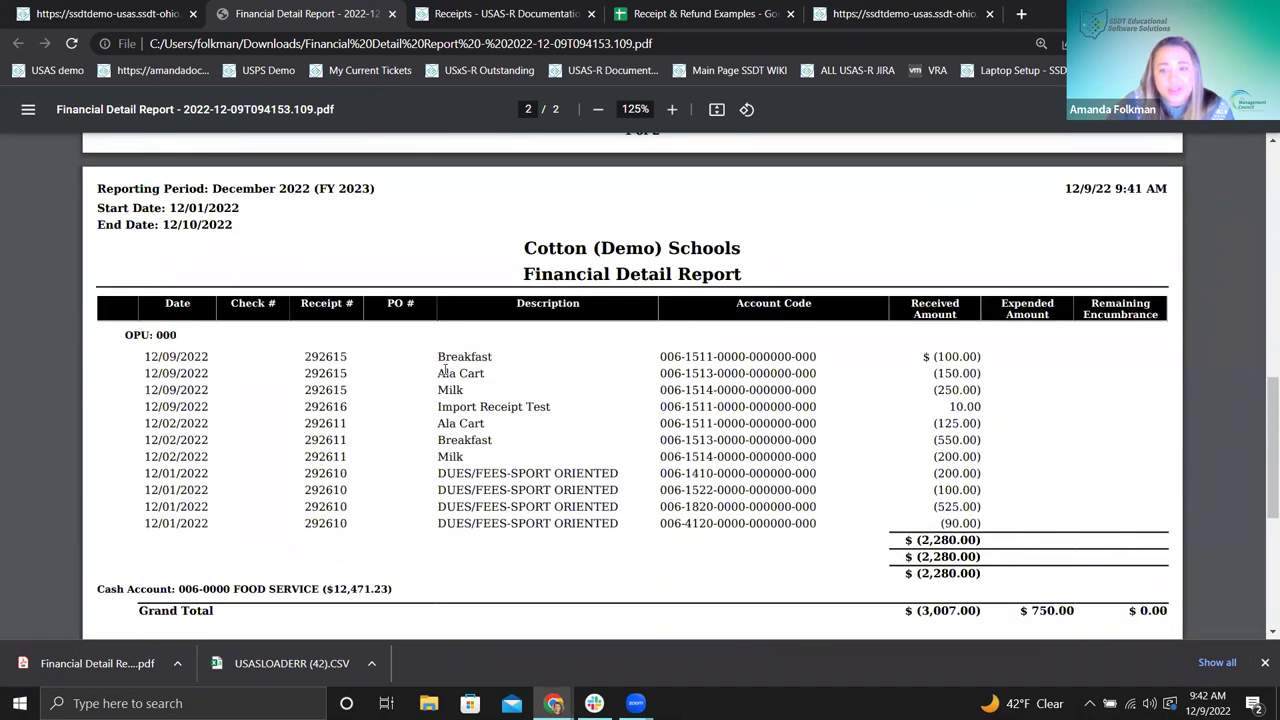
pyautogui.doubleClick(455, 357)
pyautogui.moveTo(453, 377); pyautogui.dragTo(608, 371)
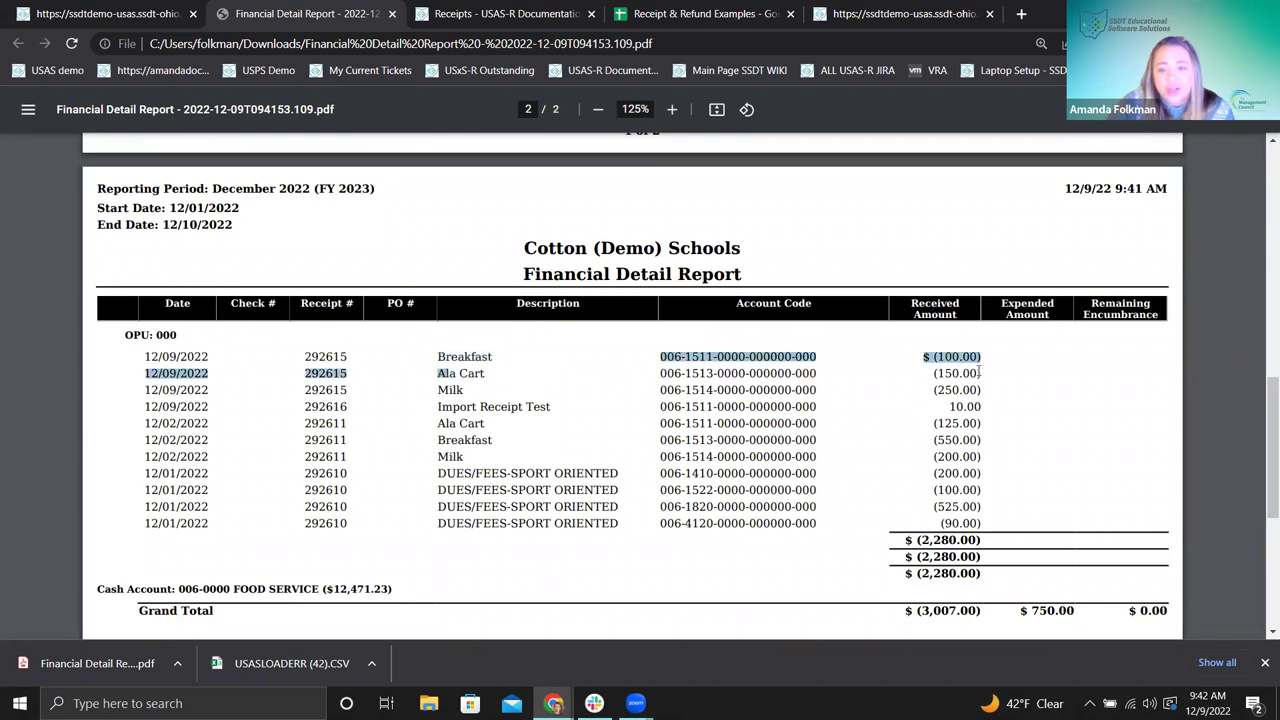
pyautogui.click(930, 362)
pyautogui.moveTo(936, 357); pyautogui.dragTo(982, 358)
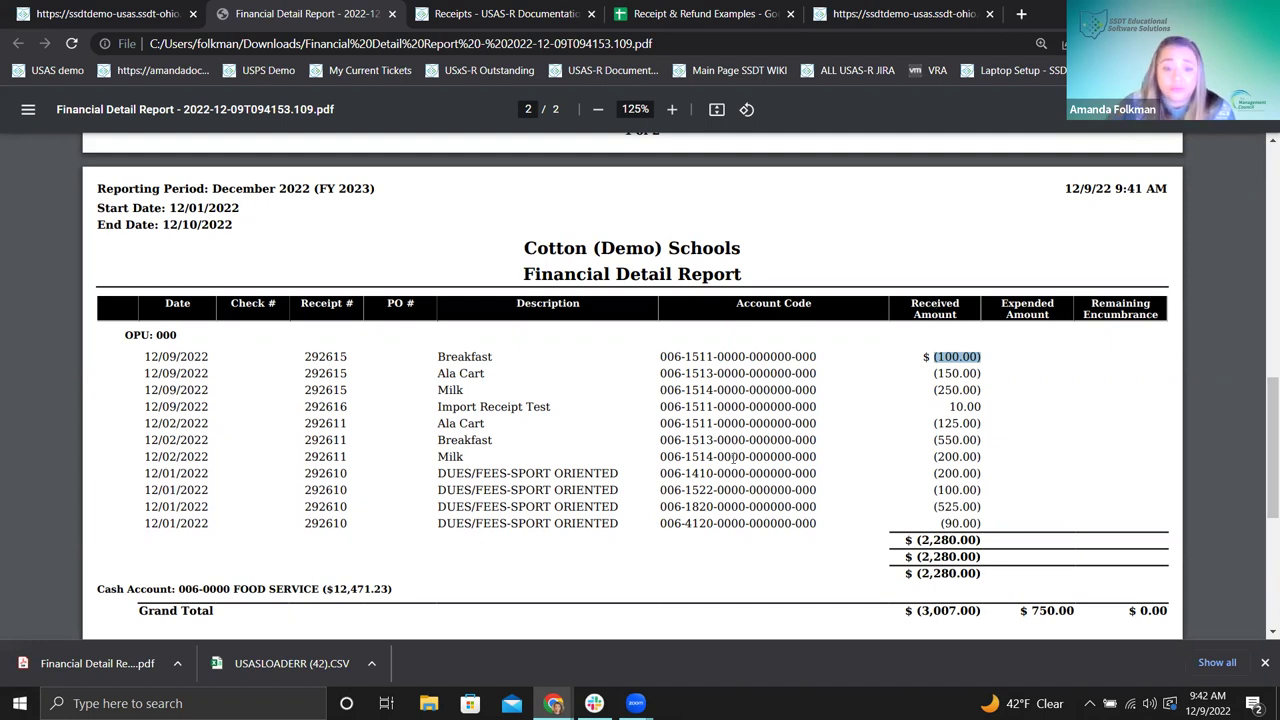
# - Return to page 1 and examine the expended amount on the "overpaid" line of receipt 292614
pyautogui.scroll(5, 821, 457)
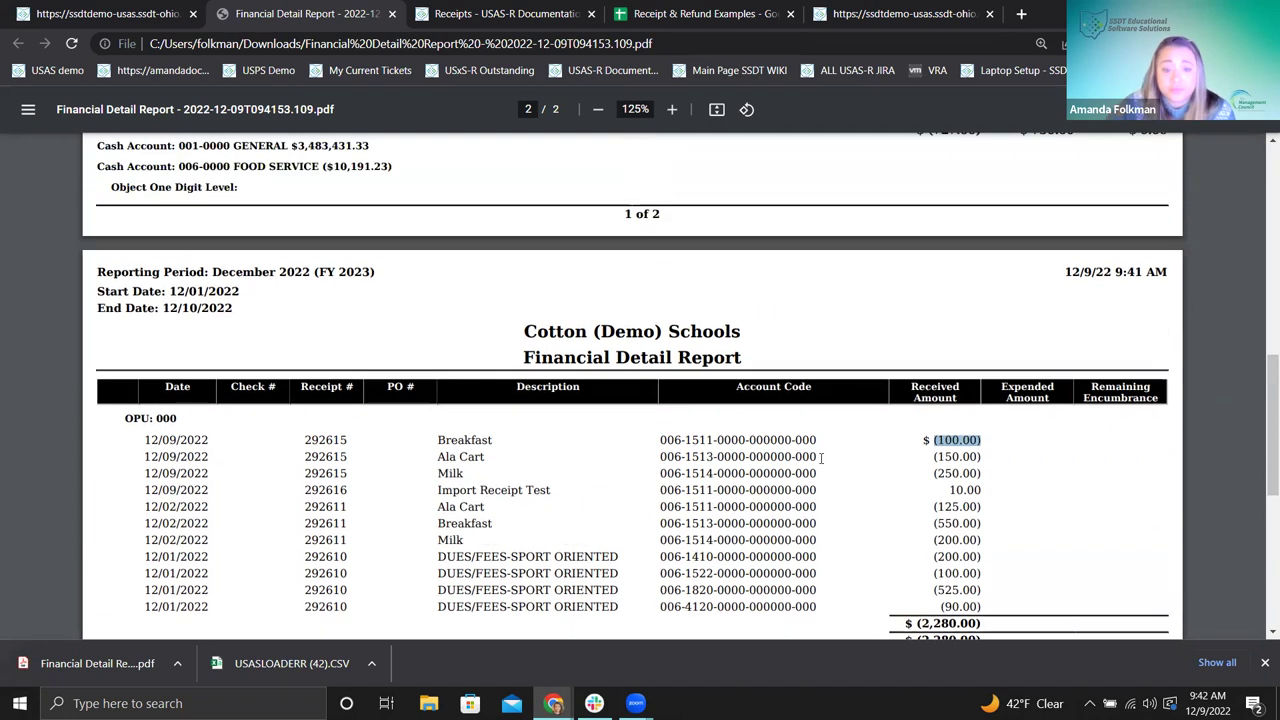
pyautogui.scroll(5, 821, 457)
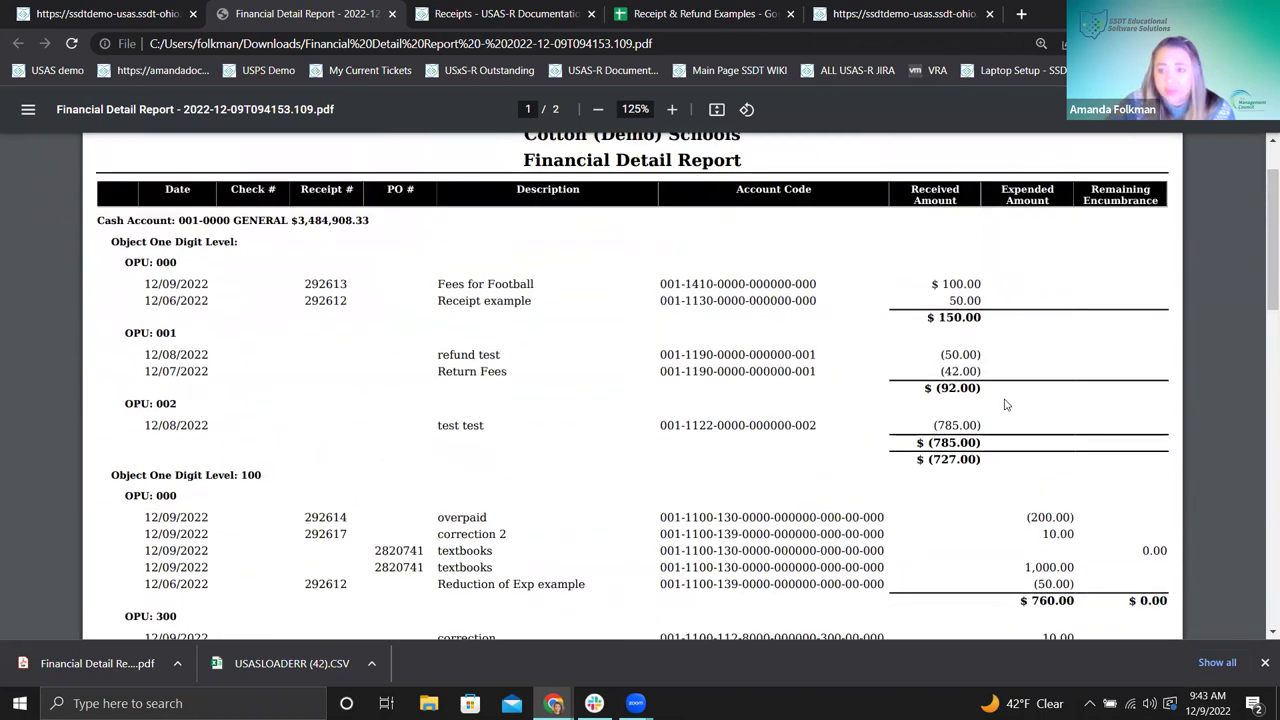
pyautogui.scroll(-2, 907, 564)
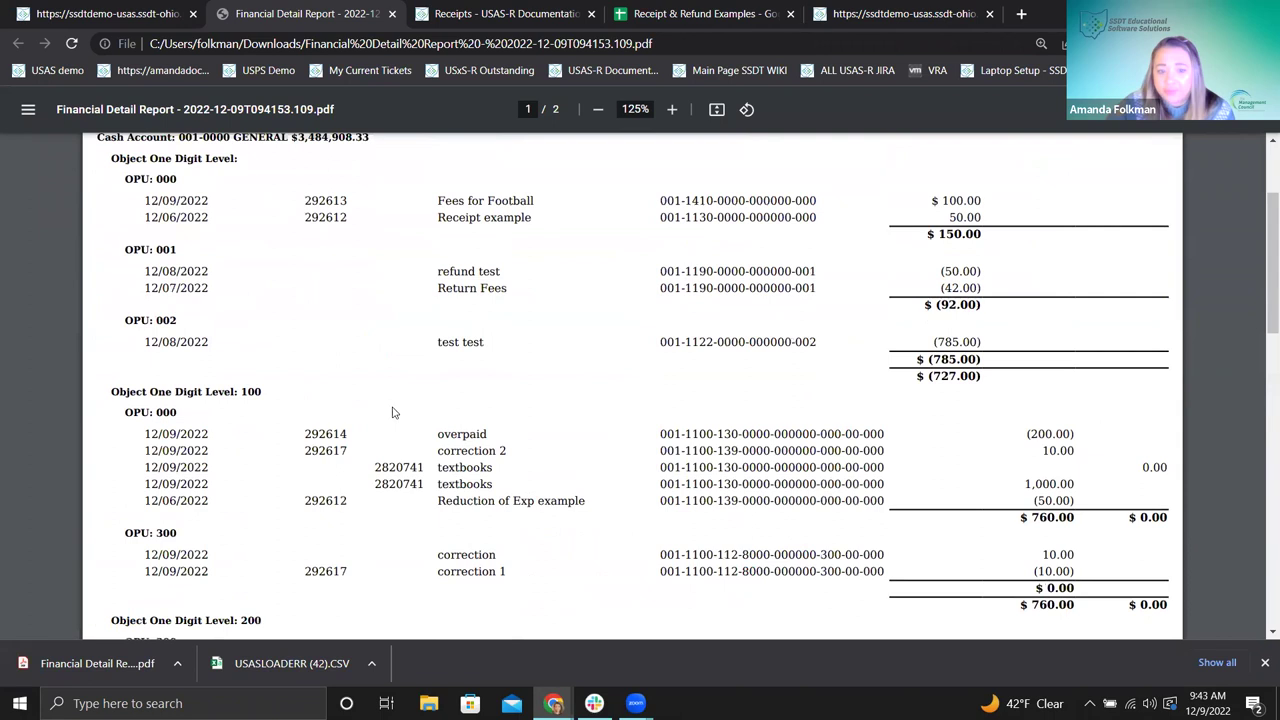
pyautogui.moveTo(437, 434); pyautogui.dragTo(779, 431)
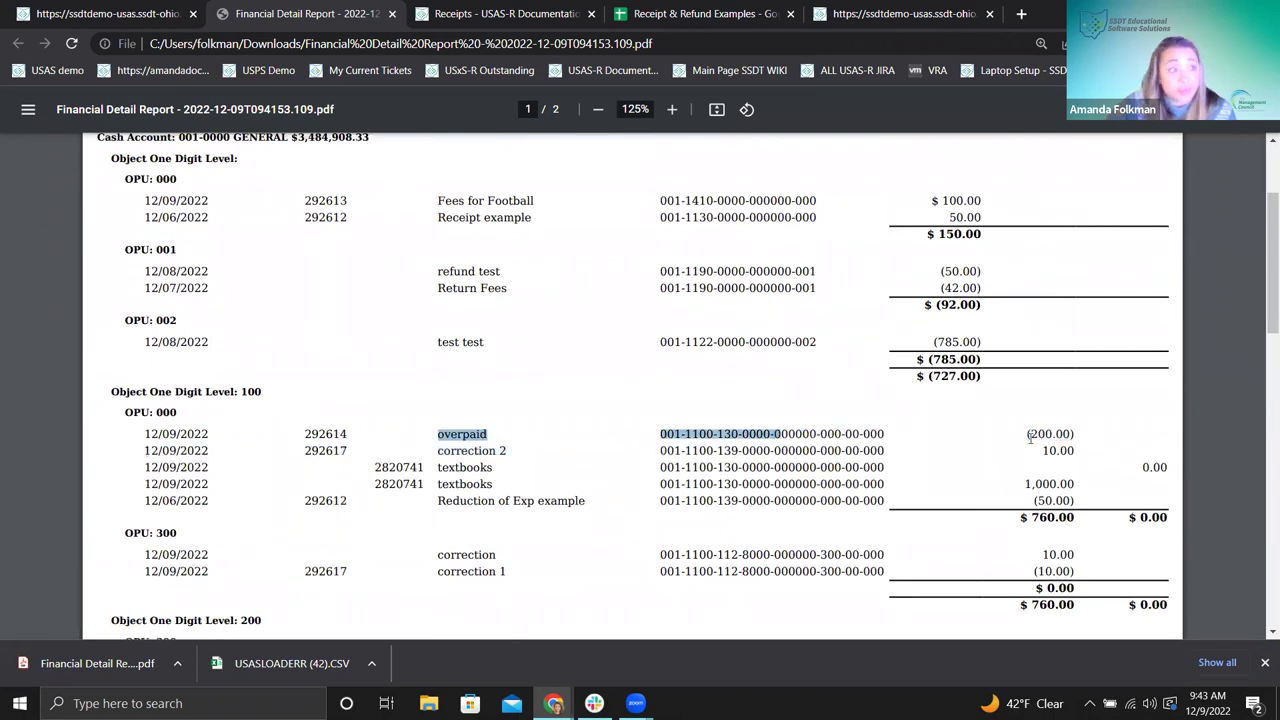
pyautogui.scroll(2, 1030, 437)
pyautogui.moveTo(1027, 517); pyautogui.dragTo(1082, 516)
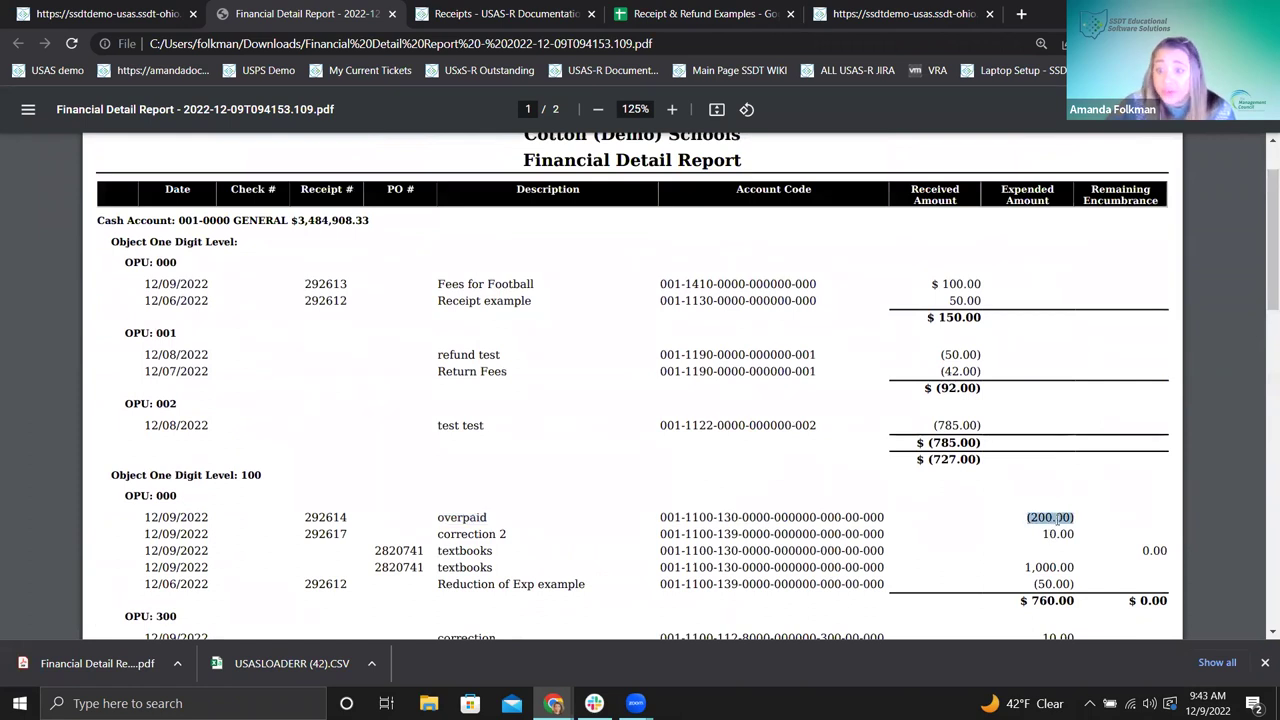
pyautogui.click(1079, 517)
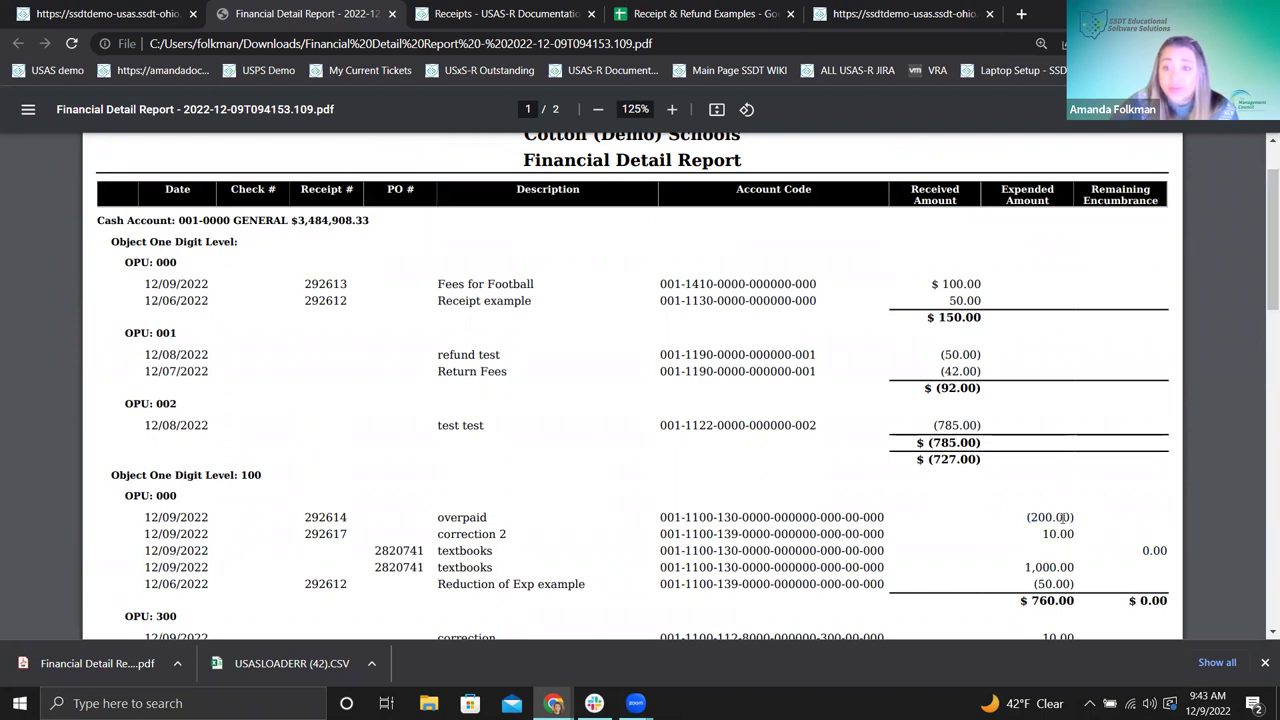
pyautogui.moveTo(1032, 517); pyautogui.dragTo(1076, 517)
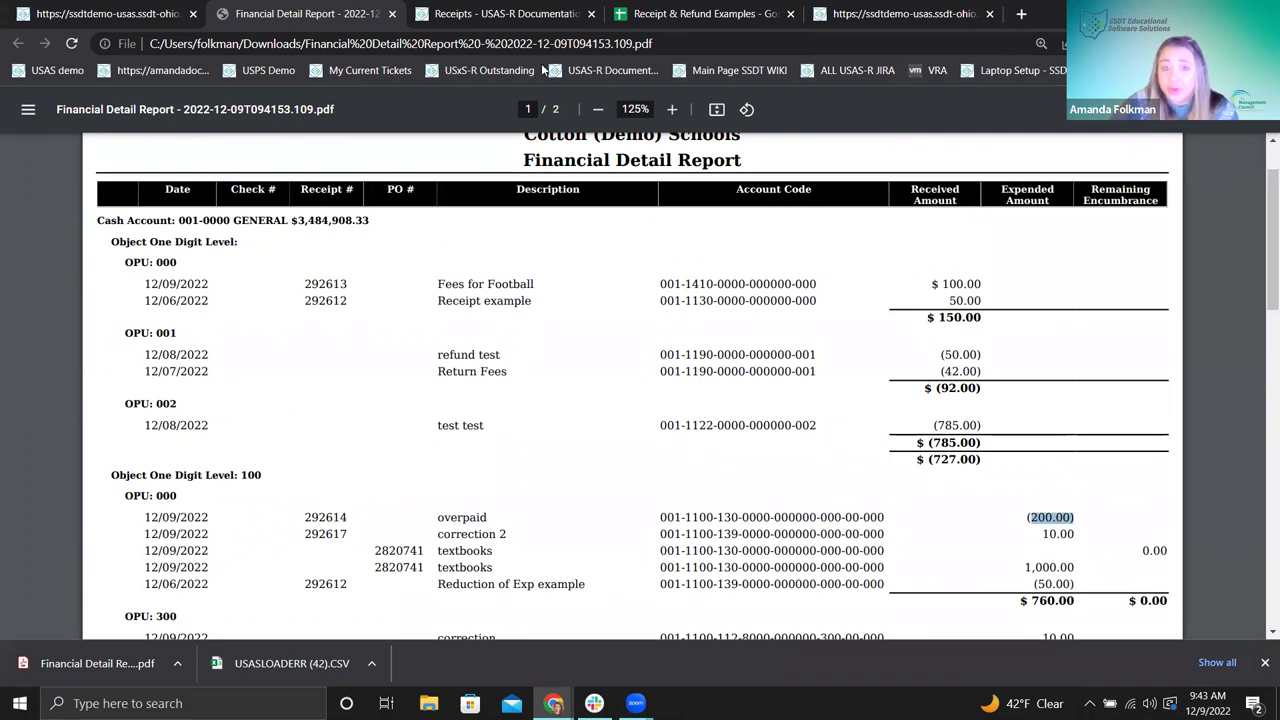
# - Switch to the Receipt & Refund Examples spreadsheet and compare the report's overpaid amount with the Minus Expended entry in C6
pyautogui.click(653, 22)
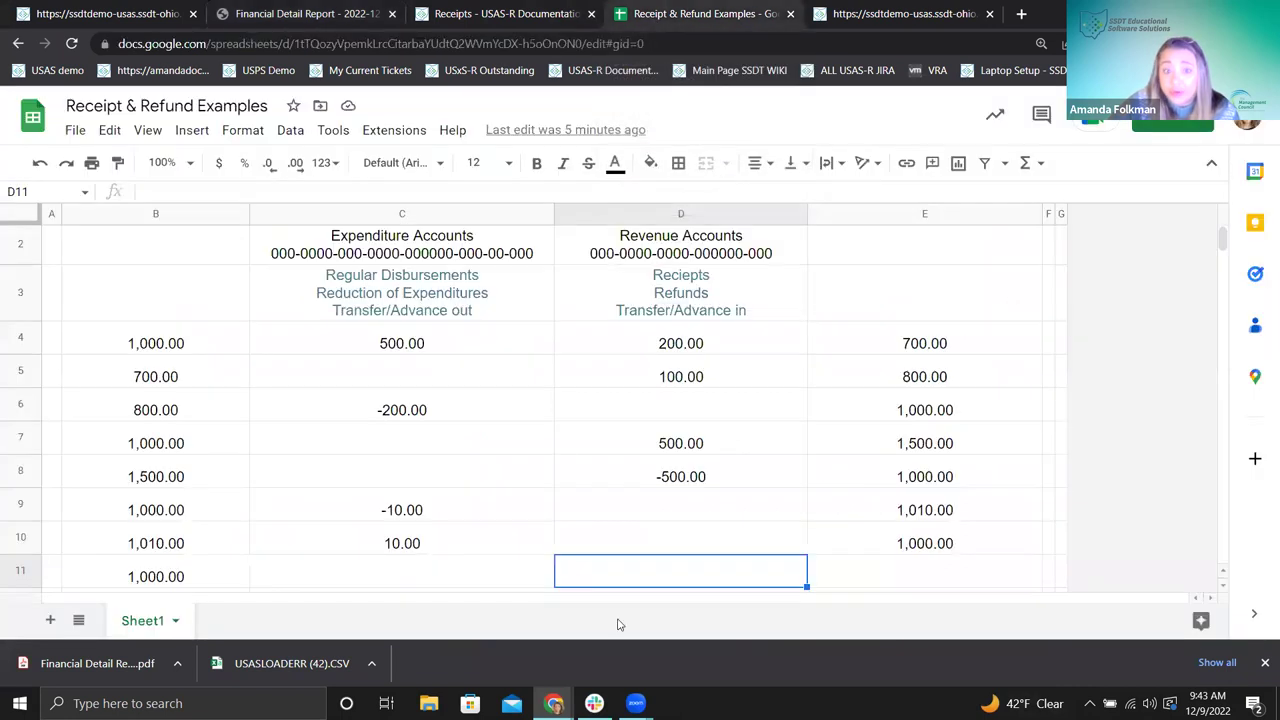
pyautogui.click(382, 404)
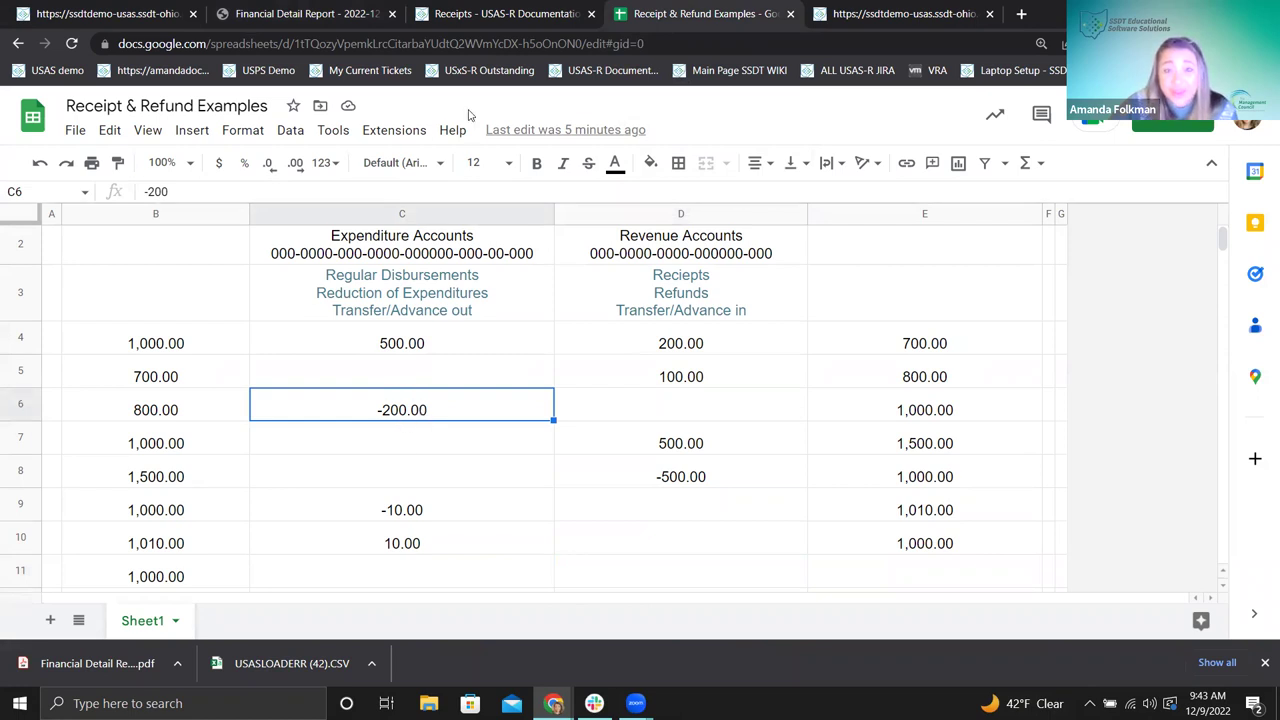
pyautogui.scroll(1, 471, 358)
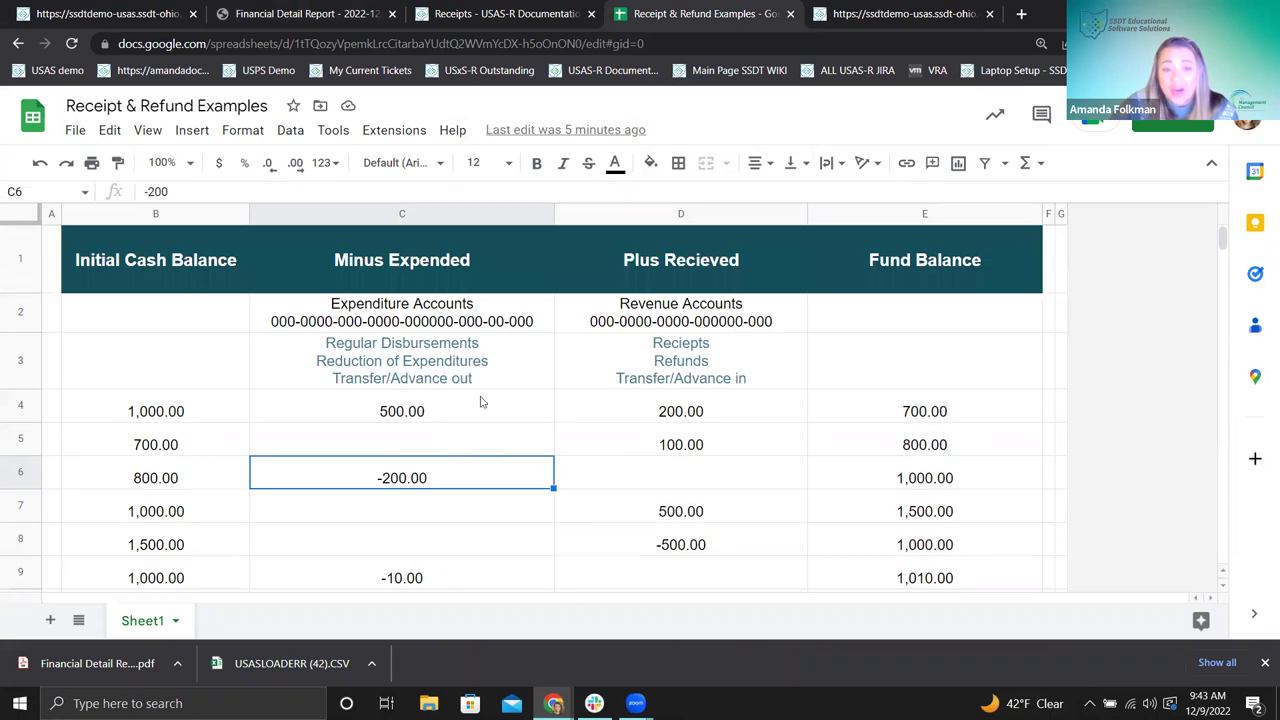
pyautogui.scroll(-2, 480, 400)
pyautogui.scroll(1, 466, 246)
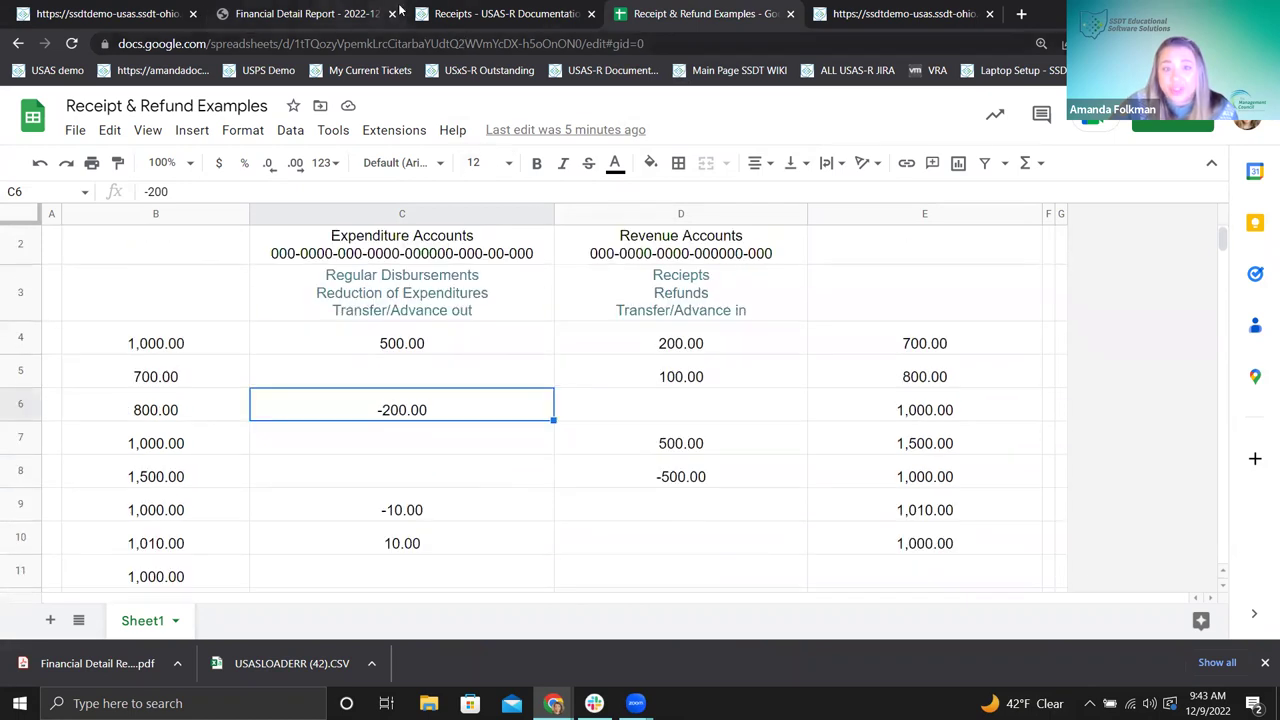
# - Go back to the Financial Detail Report PDF and switch from it to the USAS page
pyautogui.click(363, 14)
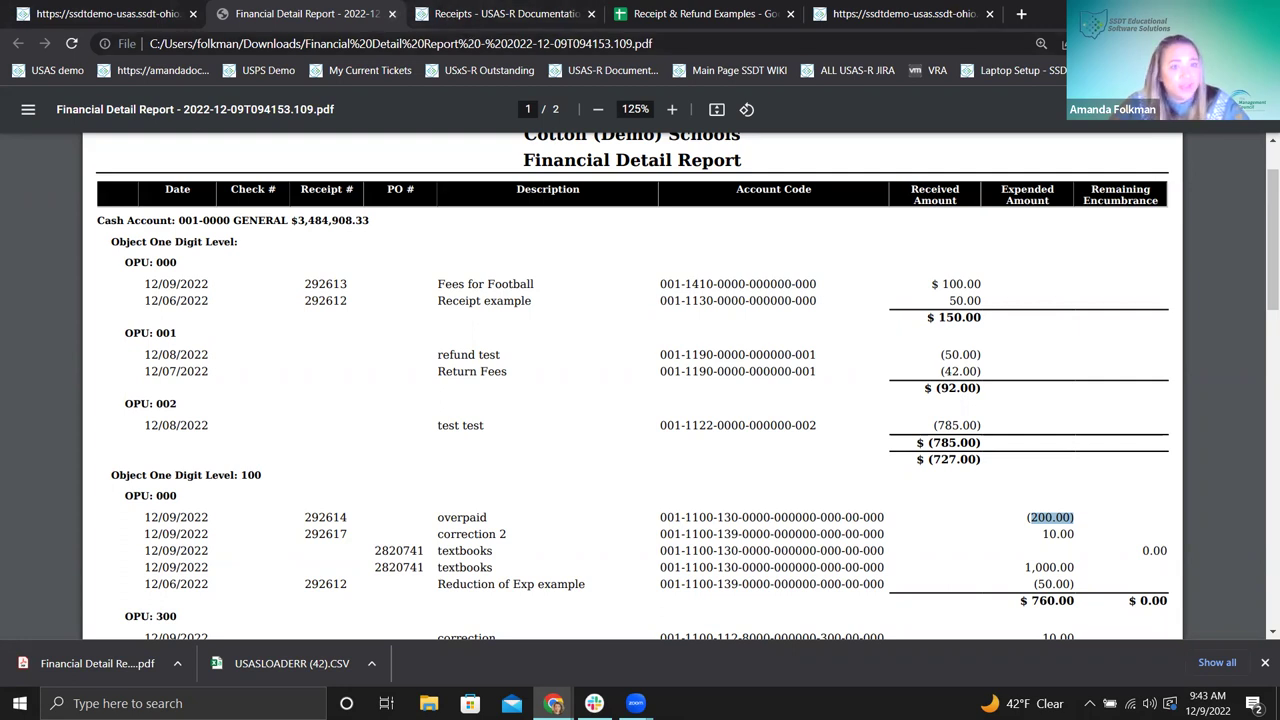
pyautogui.click(135, 13)
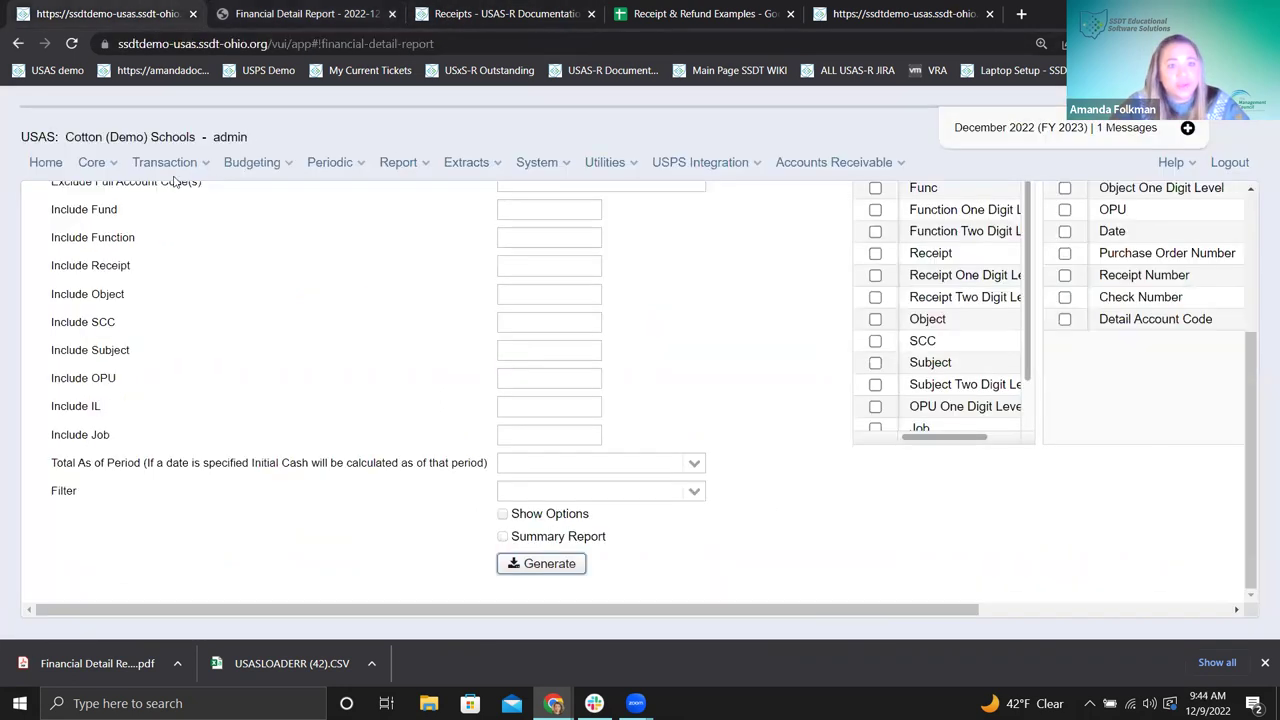
# - Open the Refunds grid in USAS
pyautogui.click(162, 162)
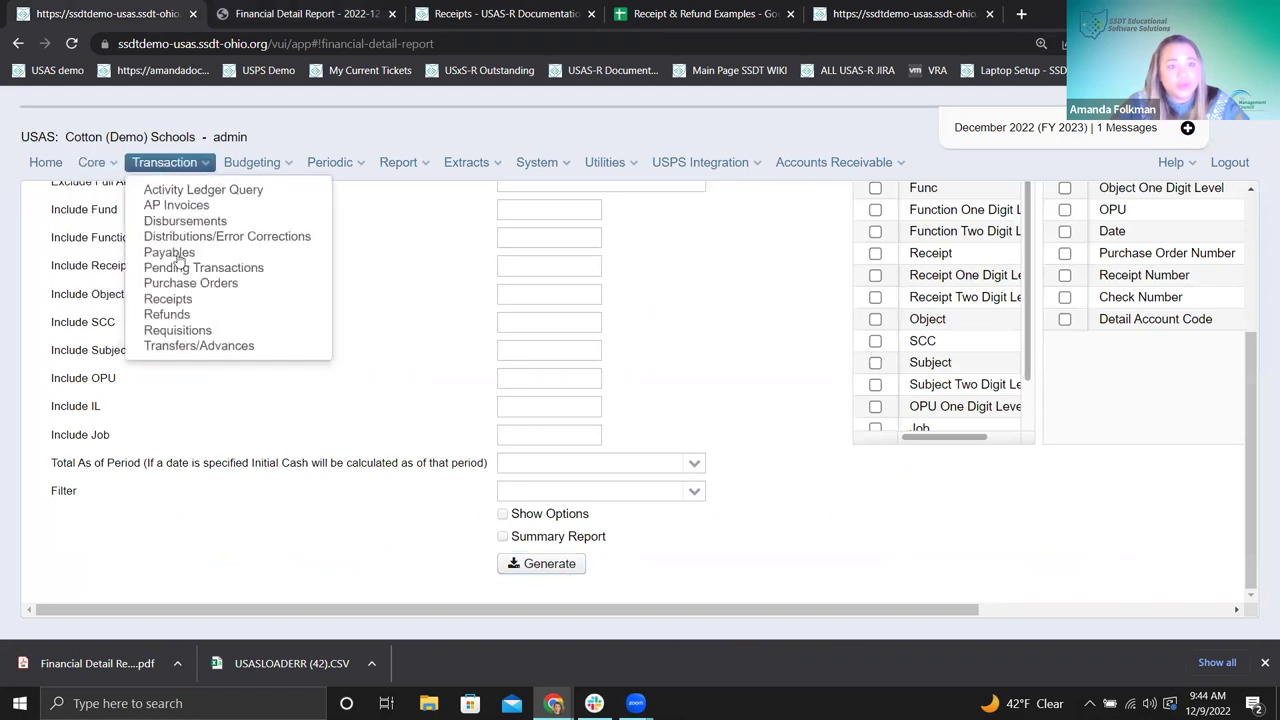
pyautogui.click(178, 316)
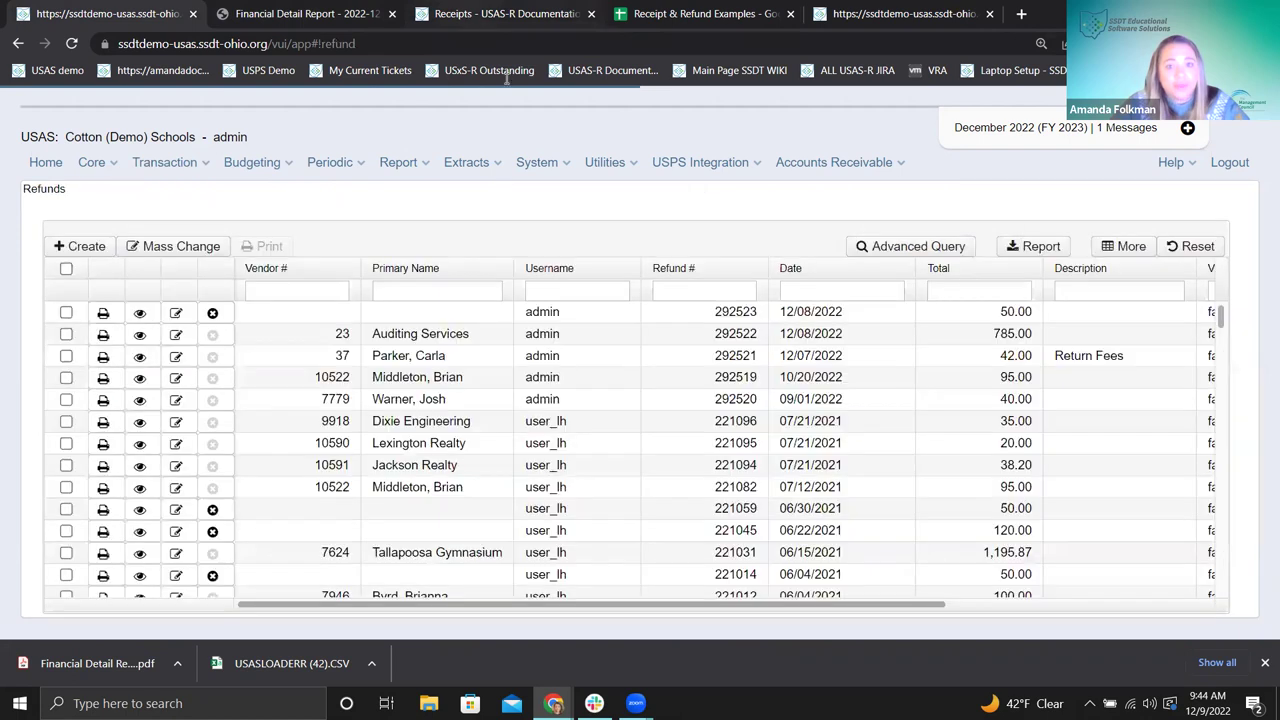
# - Switch to the SSDT wiki and open the Refunds page from the Transaction section of the USAS-R User Manual
pyautogui.click(467, 17)
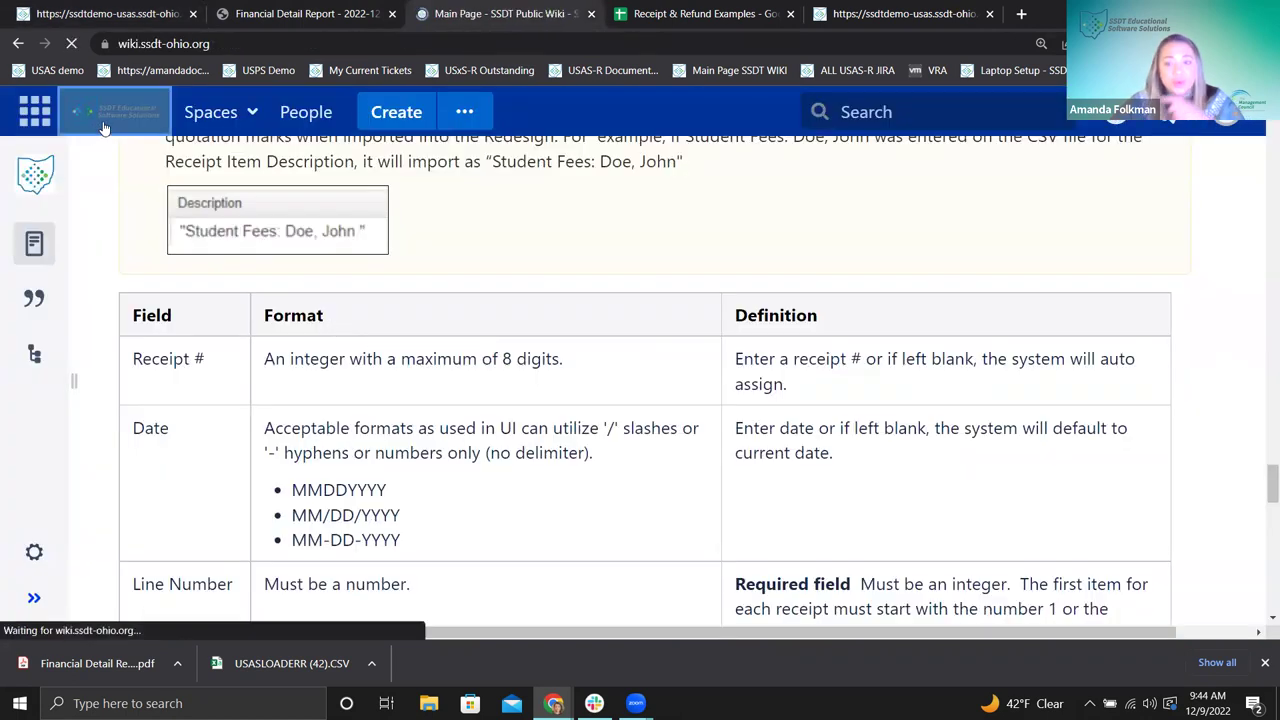
pyautogui.scroll(-3, 468, 416)
pyautogui.scroll(-5, 468, 416)
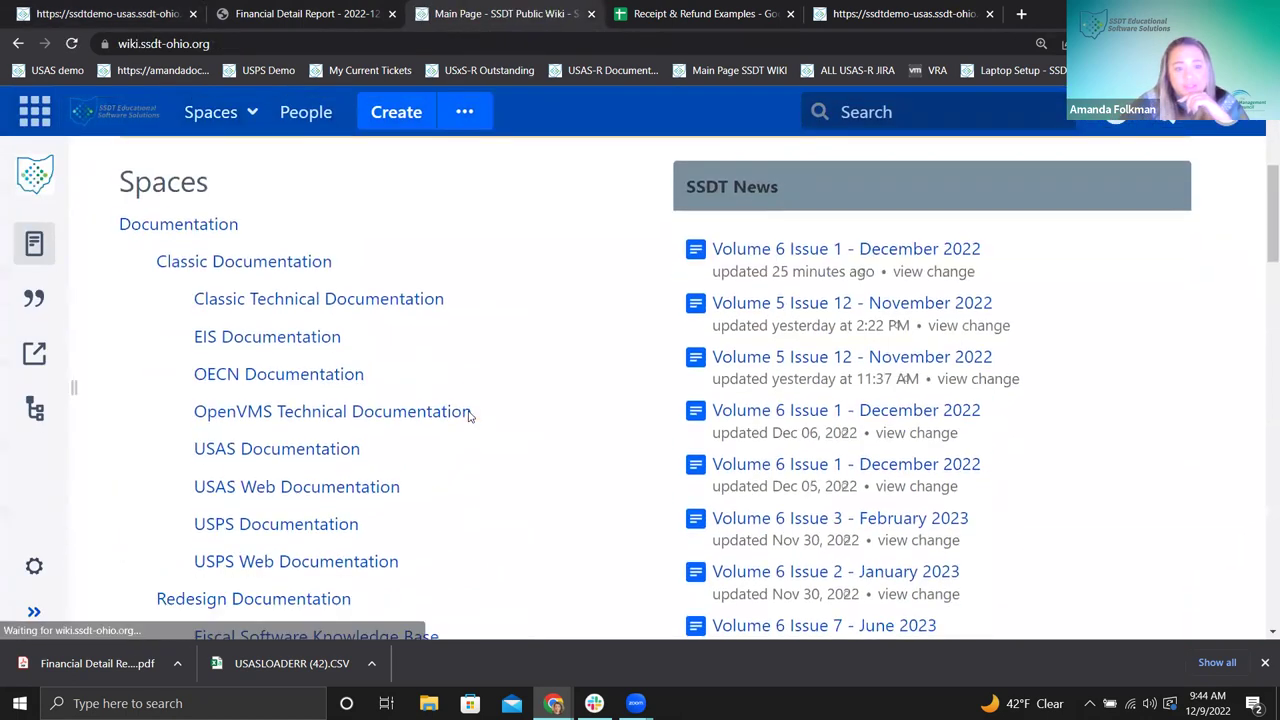
pyautogui.click(212, 291)
pyautogui.scroll(-6, 264, 322)
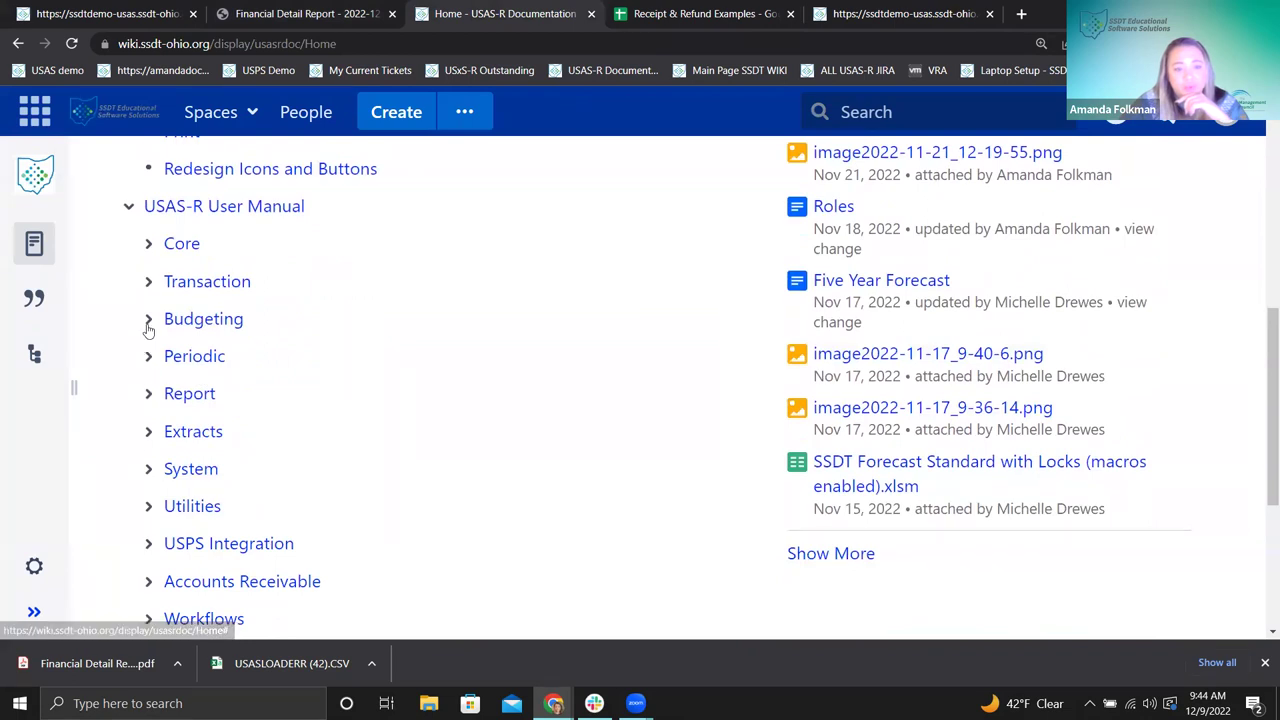
pyautogui.click(148, 281)
pyautogui.scroll(-2, 185, 535)
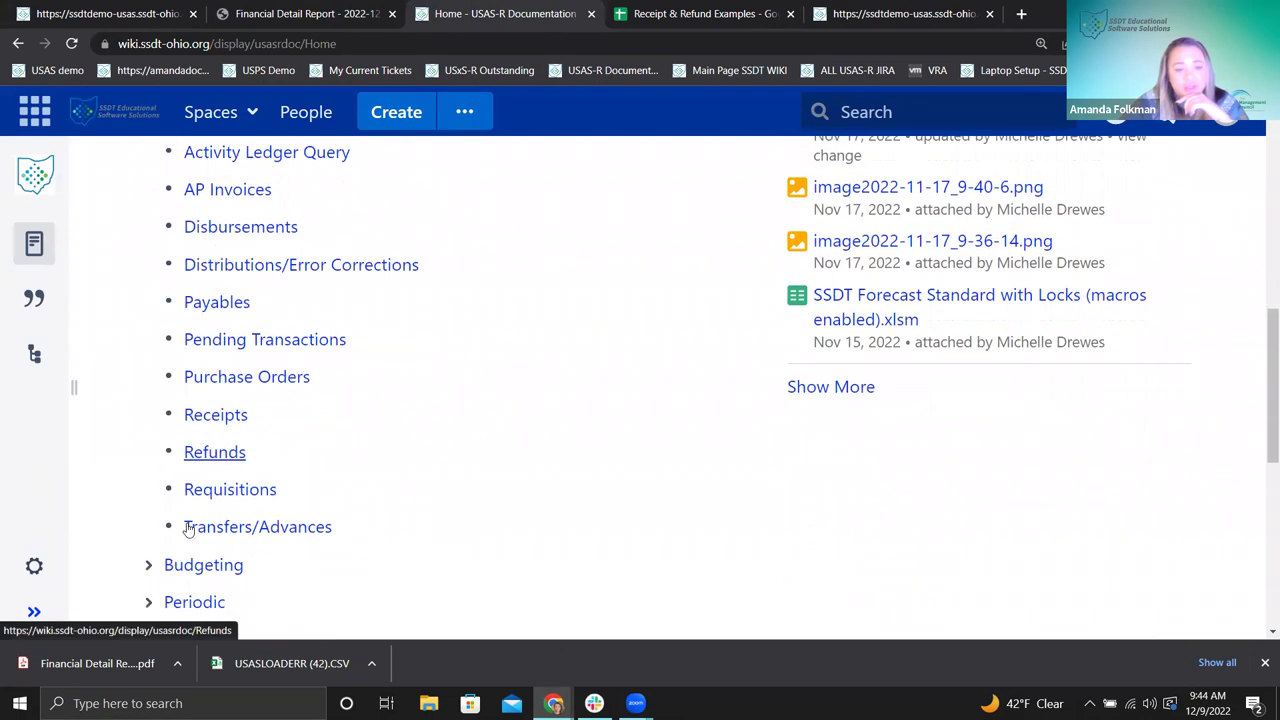
pyautogui.click(206, 455)
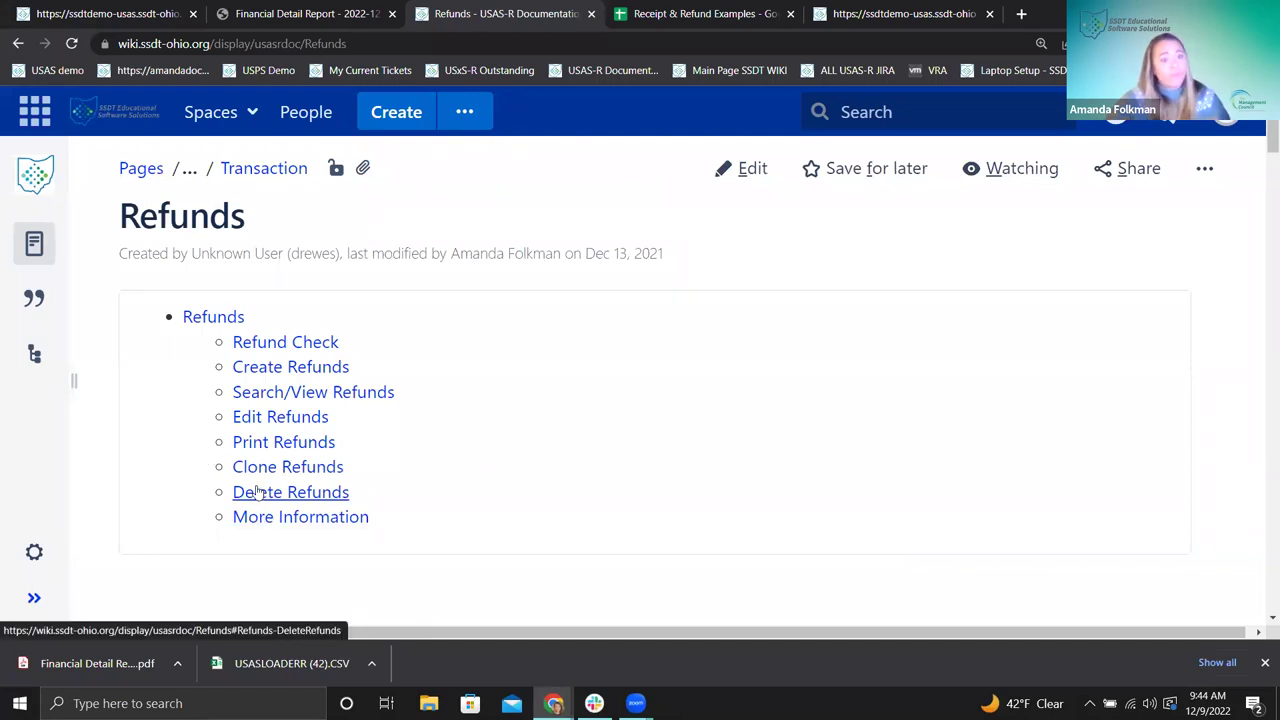
# - Return to the USAS Refunds grid, look over a blank refund form and close it without saving
pyautogui.click(105, 14)
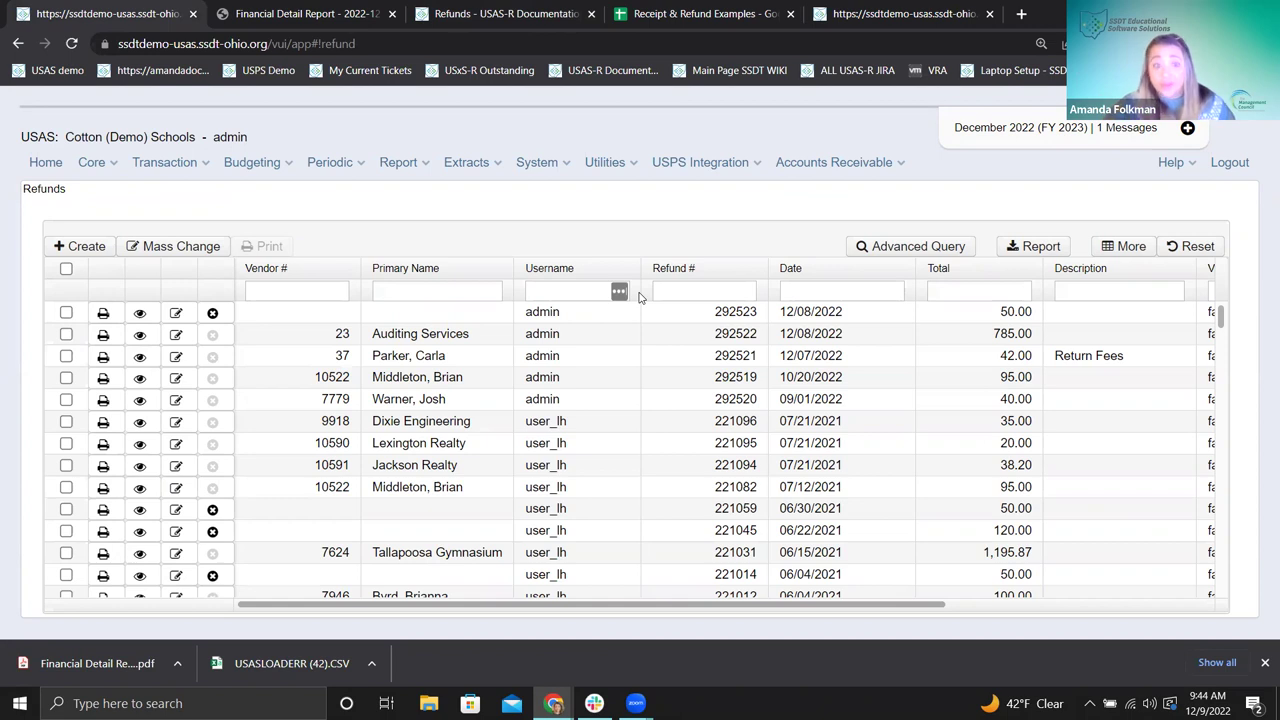
pyautogui.click(80, 246)
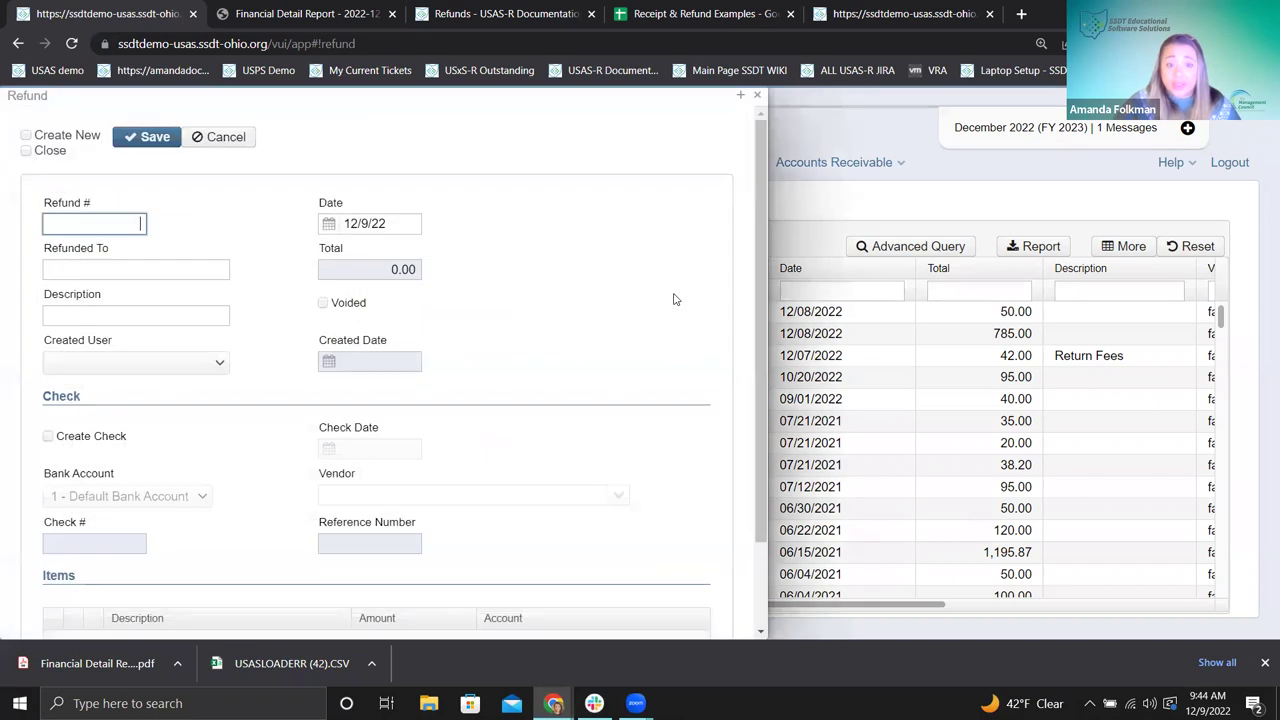
pyautogui.click(758, 97)
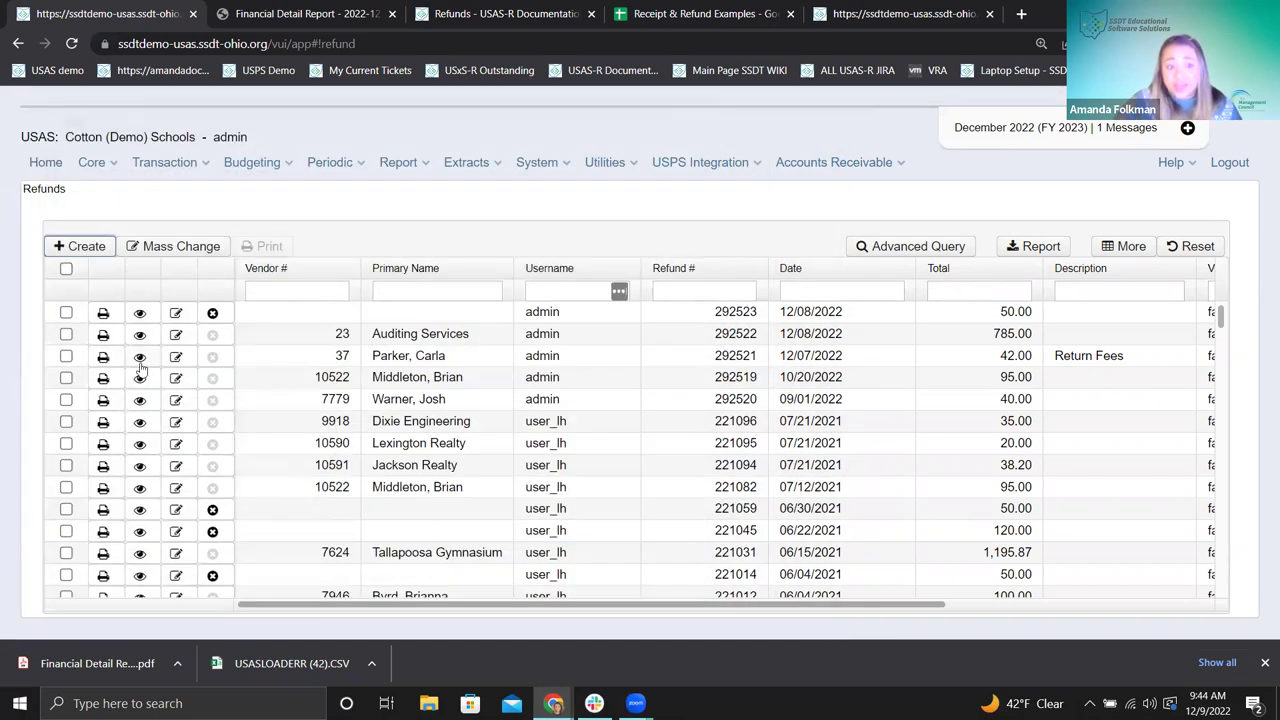
# - View the "Return Fees" refund dated 12/07/2022, examine which of its fields can be edited, and close it
pyautogui.click(140, 362)
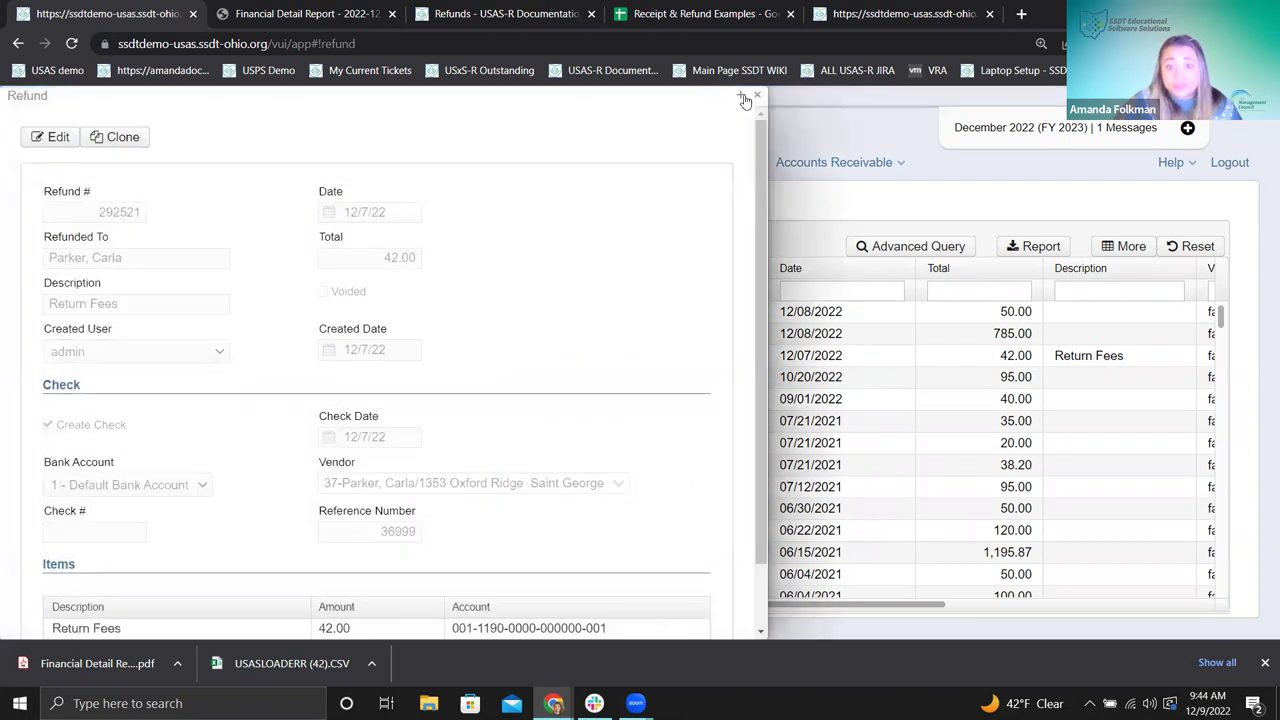
pyautogui.press('Escape')
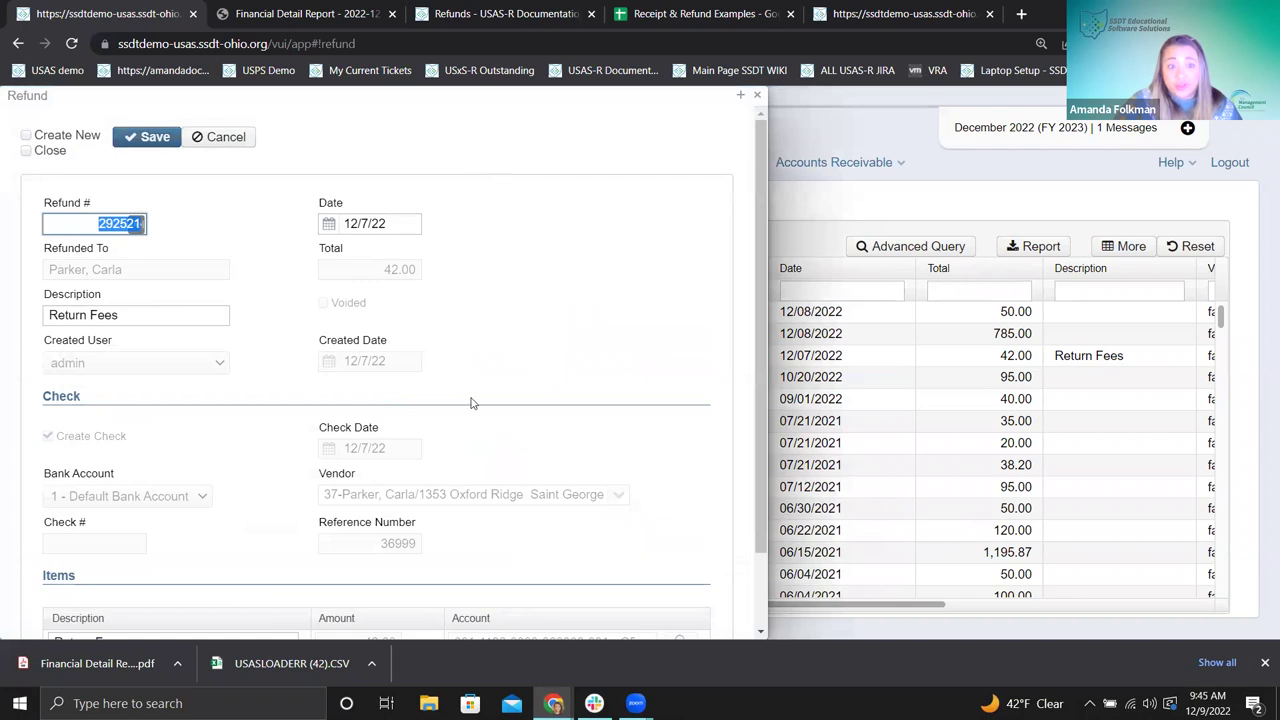
pyautogui.click(755, 97)
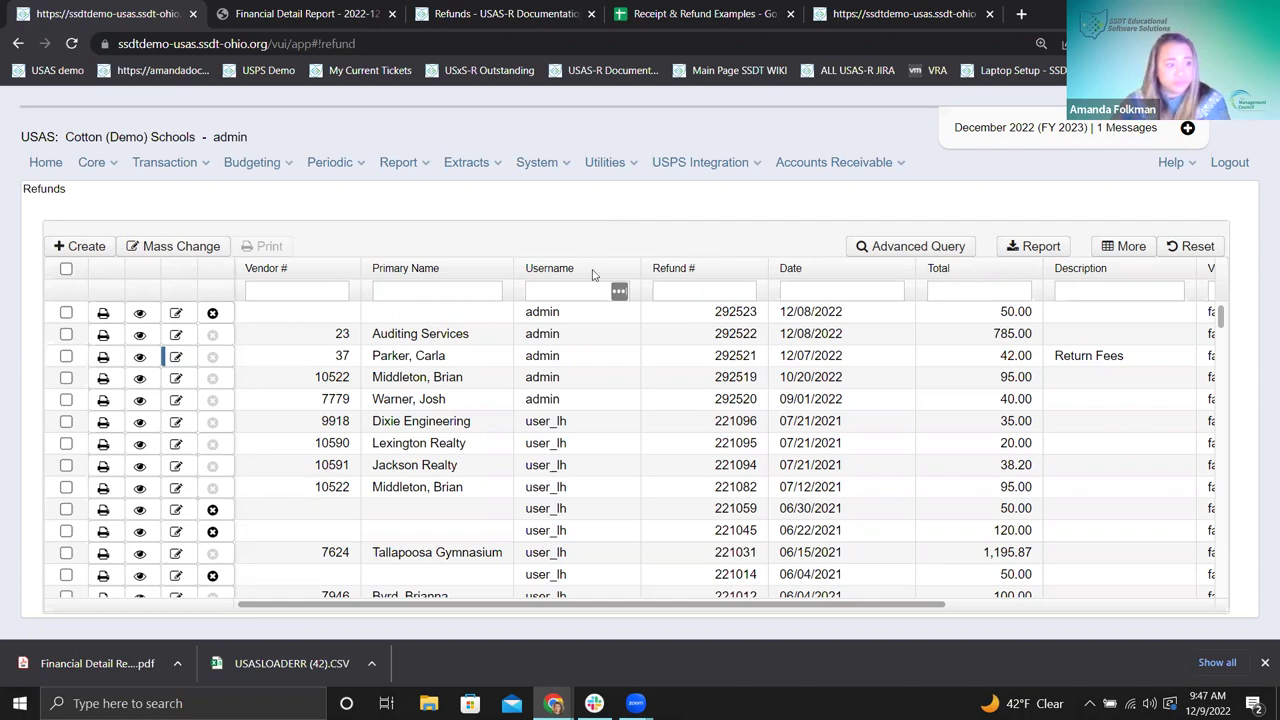
# - Start a new refund dated 12/9/22 with the description "Overpaid fees", leaving the Refund # blank
pyautogui.click(98, 247)
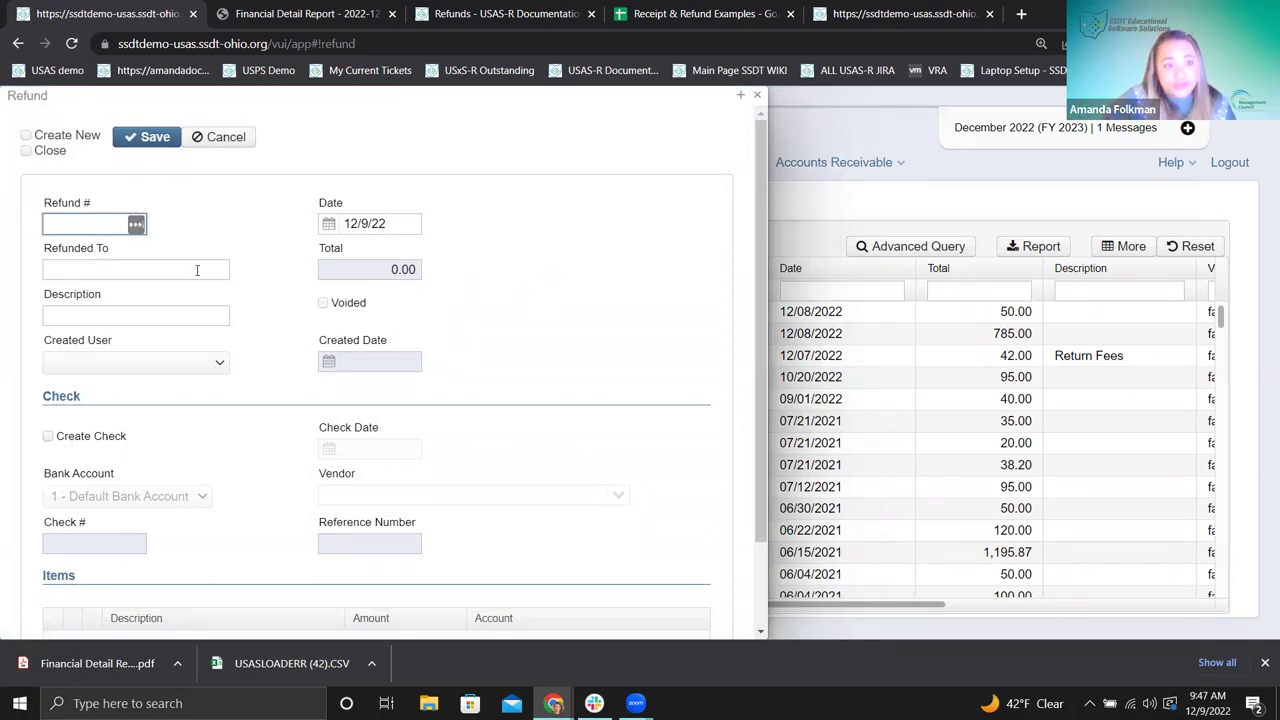
pyautogui.click(73, 267)
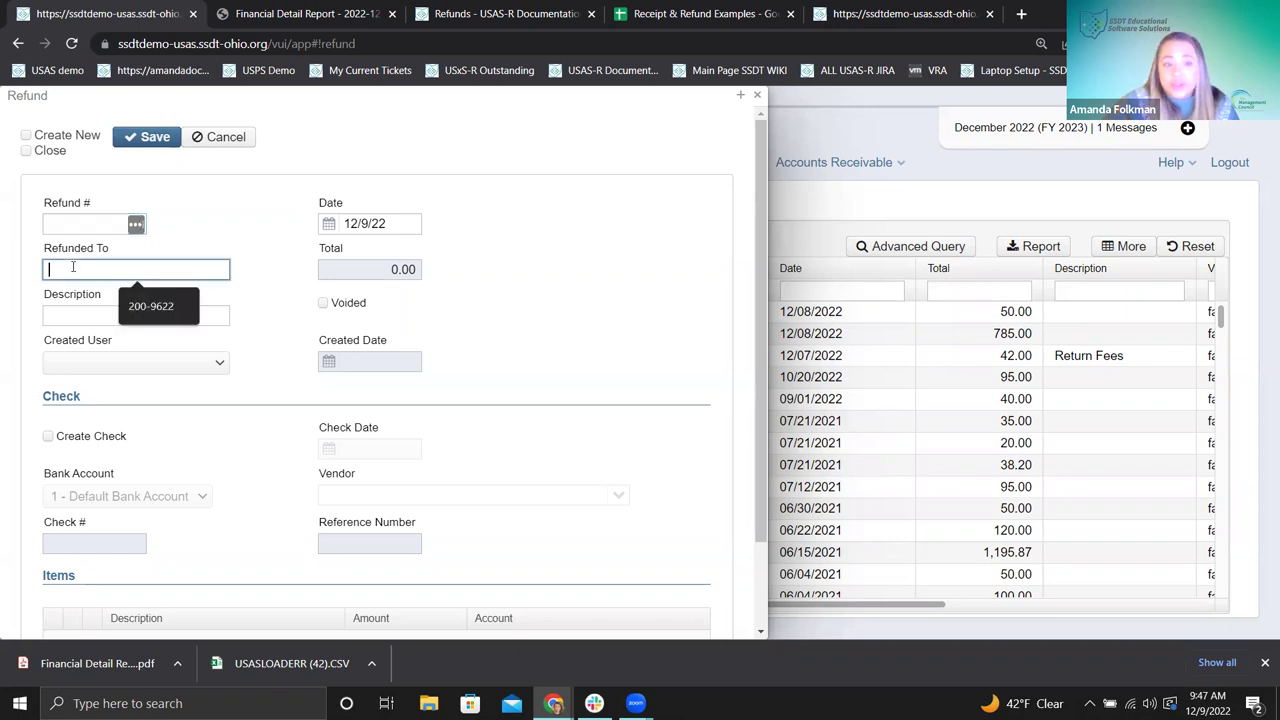
pyautogui.click(561, 284)
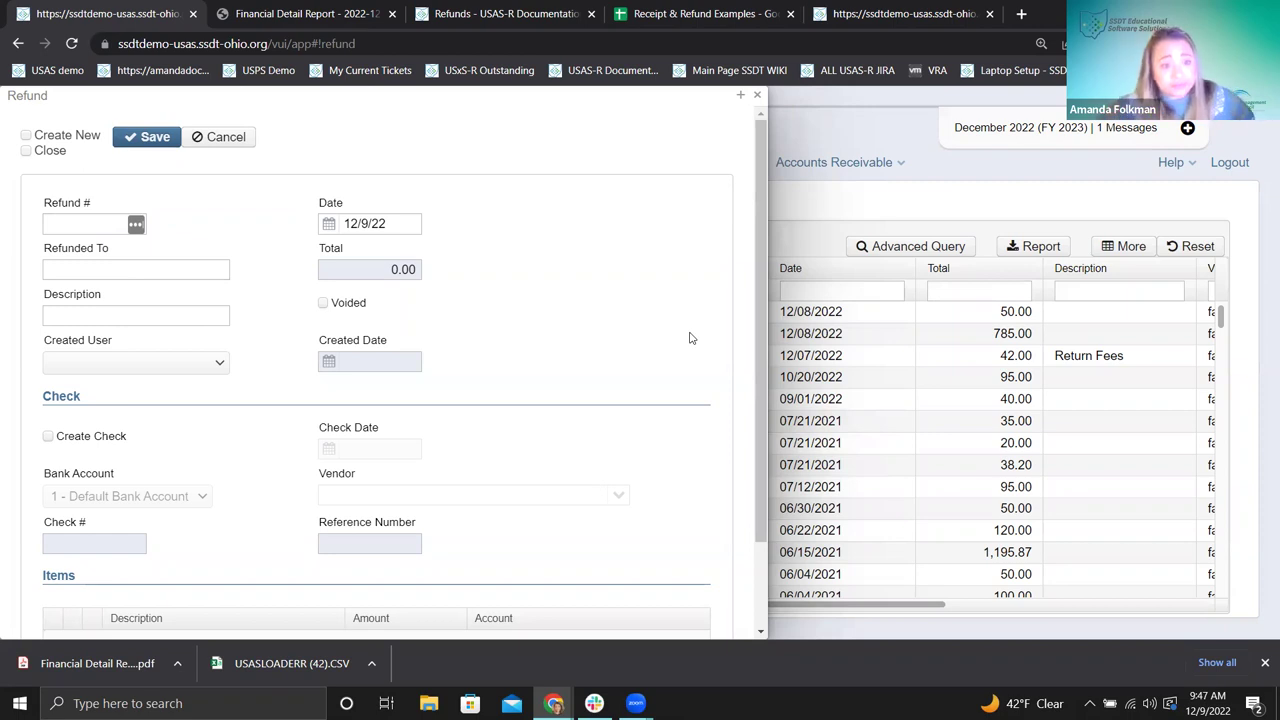
pyautogui.click(186, 317)
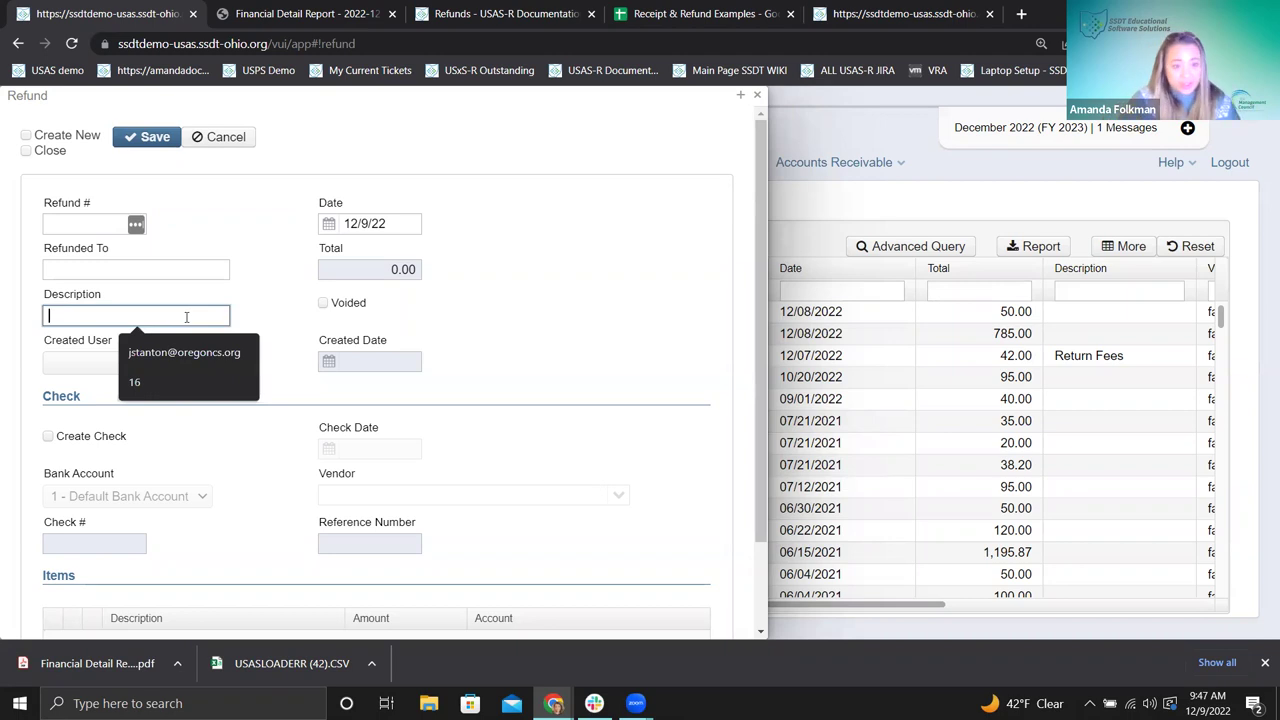
pyautogui.write('Overpaid fees')
pyautogui.click(632, 312)
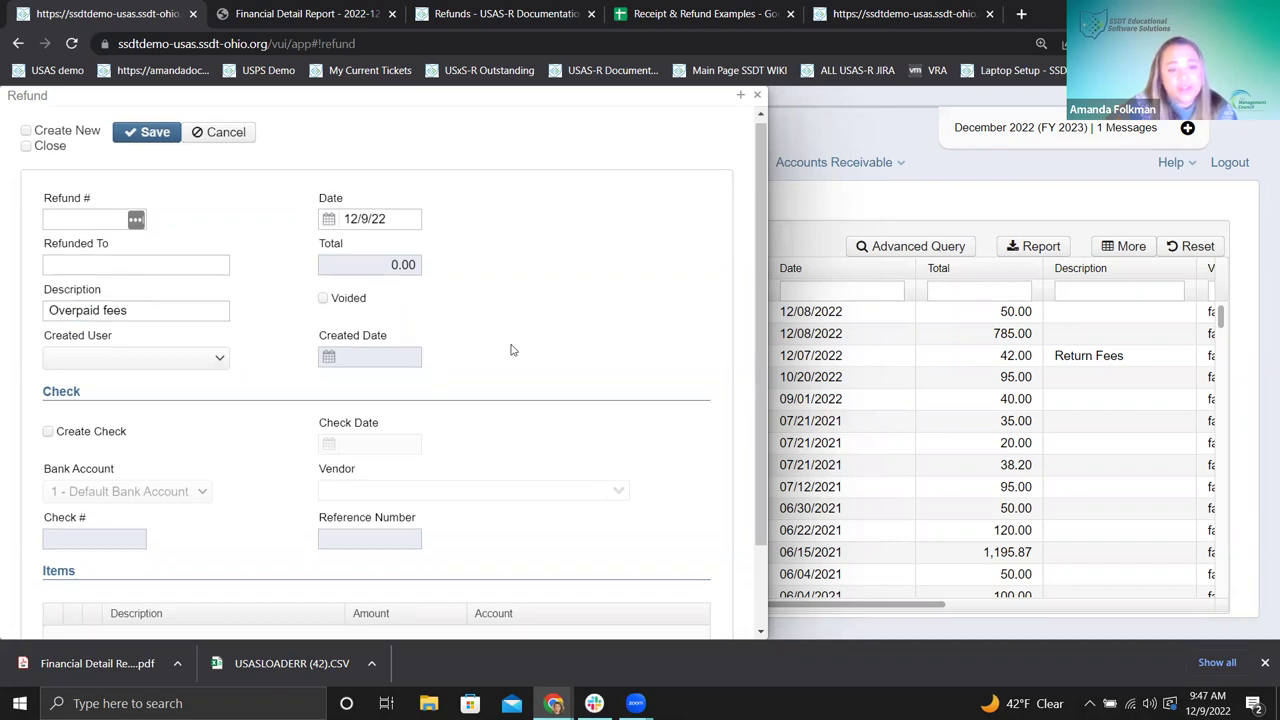
# - Enable Create Check on the refund and select the vendor receiving the refund
pyautogui.scroll(-1, 510, 350)
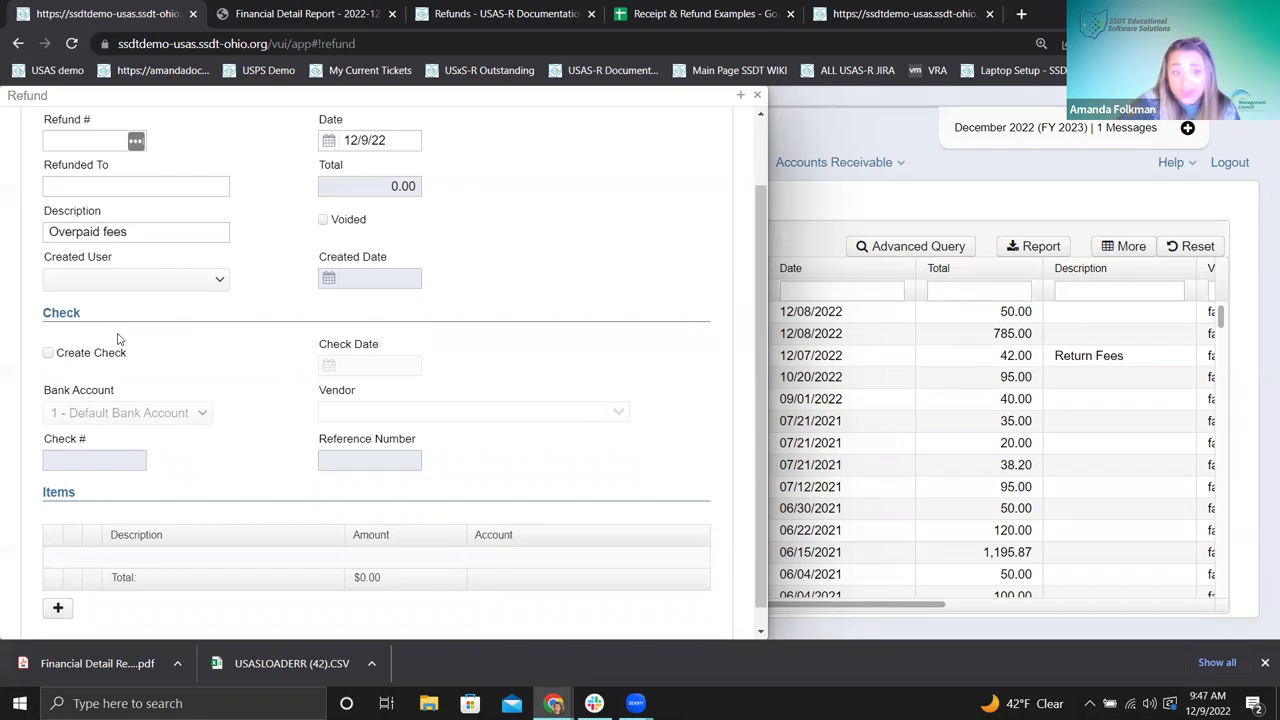
pyautogui.click(48, 355)
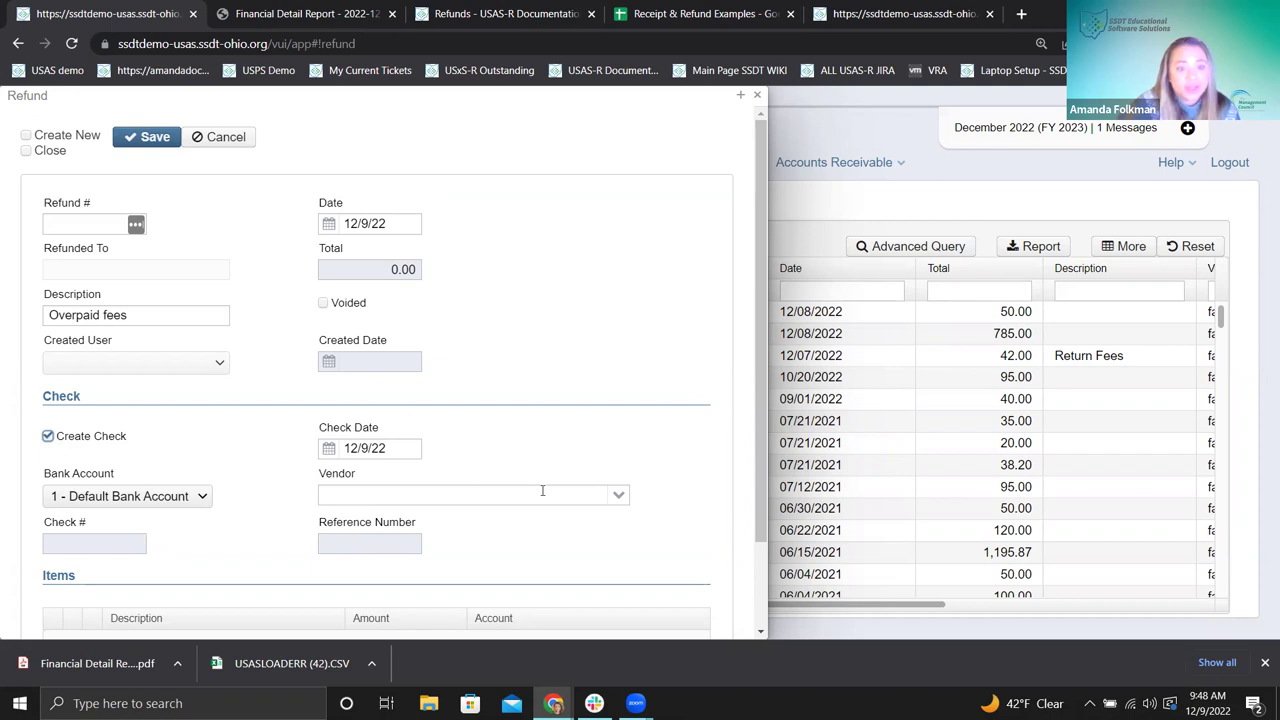
pyautogui.click(620, 496)
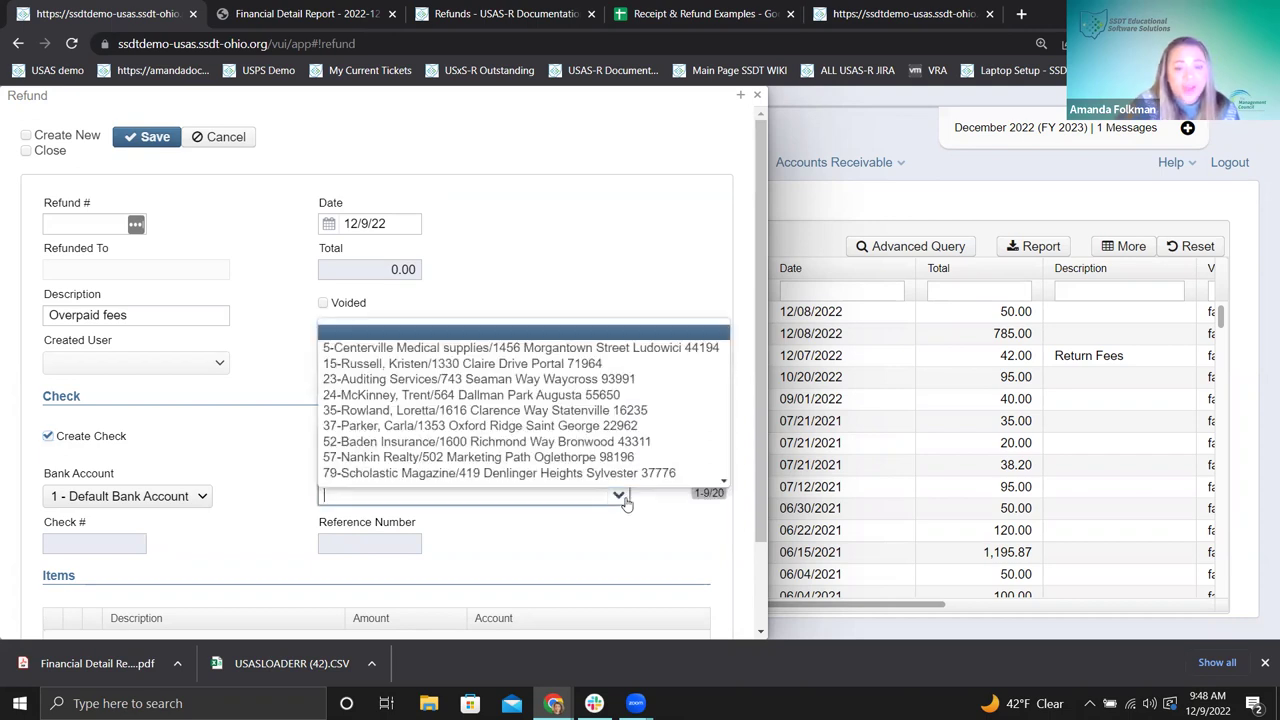
pyautogui.click(410, 425)
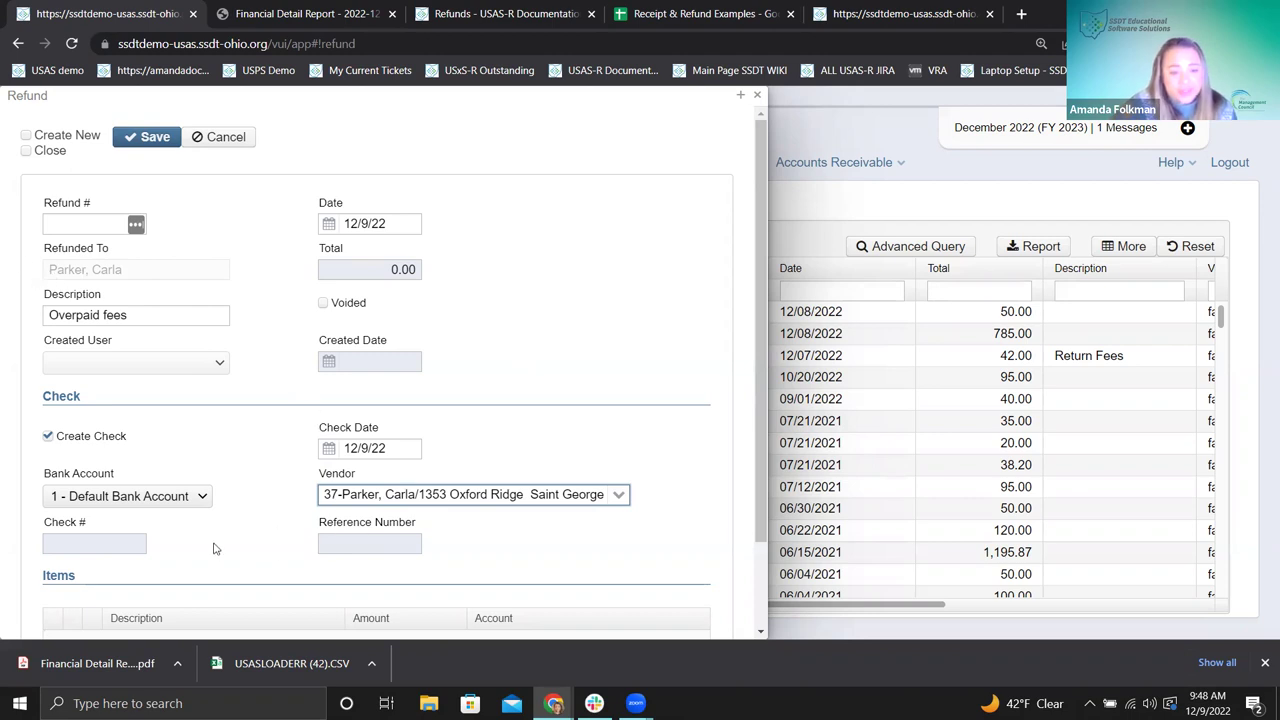
pyautogui.scroll(-1, 214, 543)
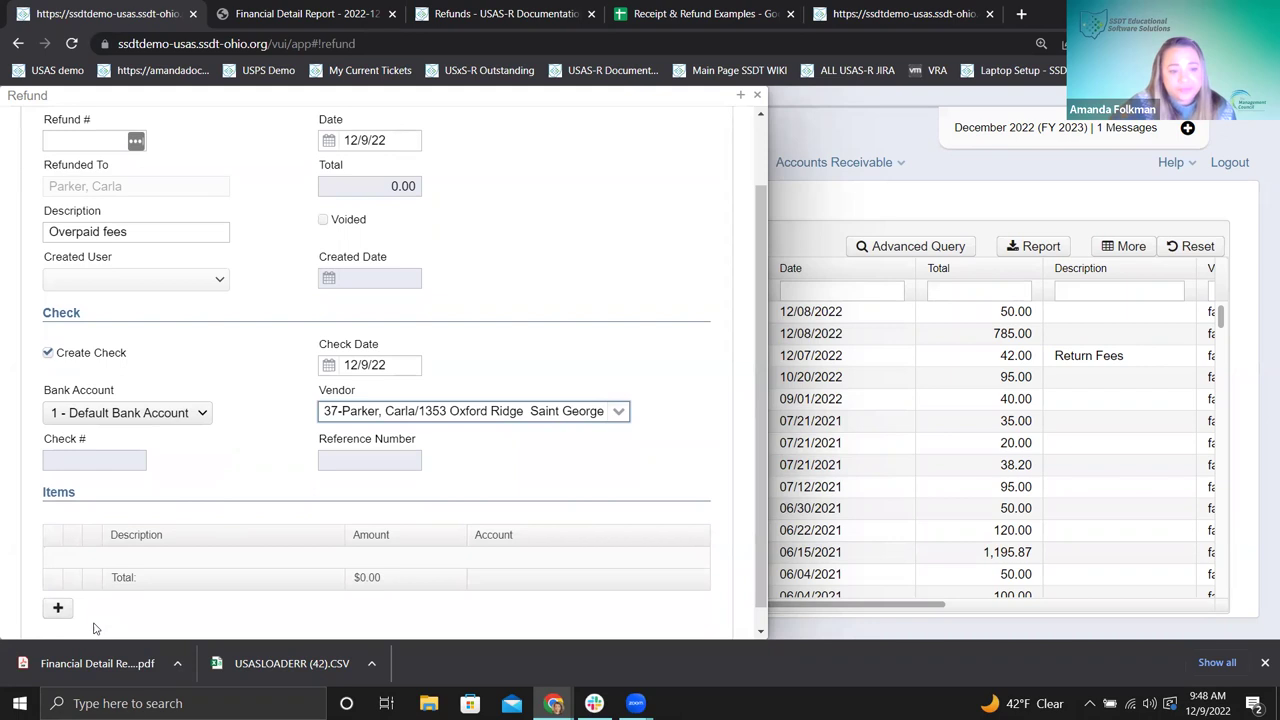
pyautogui.click(57, 607)
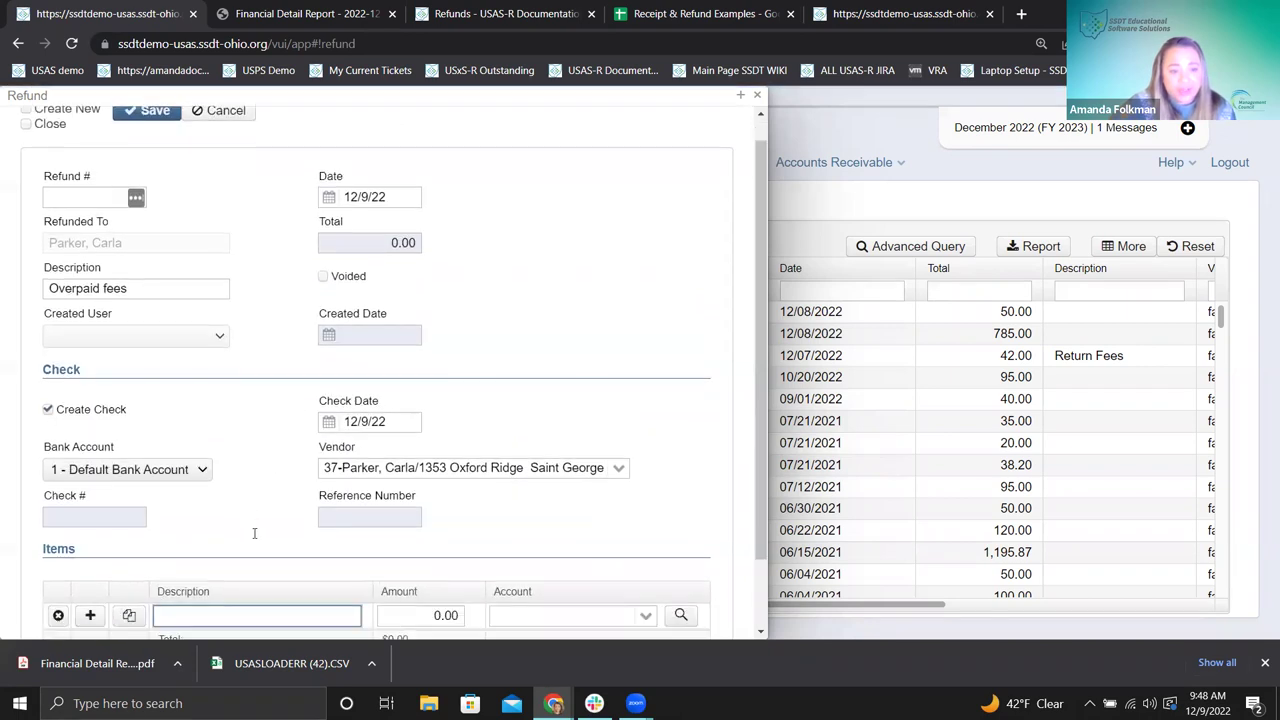
pyautogui.write('overpaid fees')
pyautogui.press('Tab')
pyautogui.scroll(2, 263, 540)
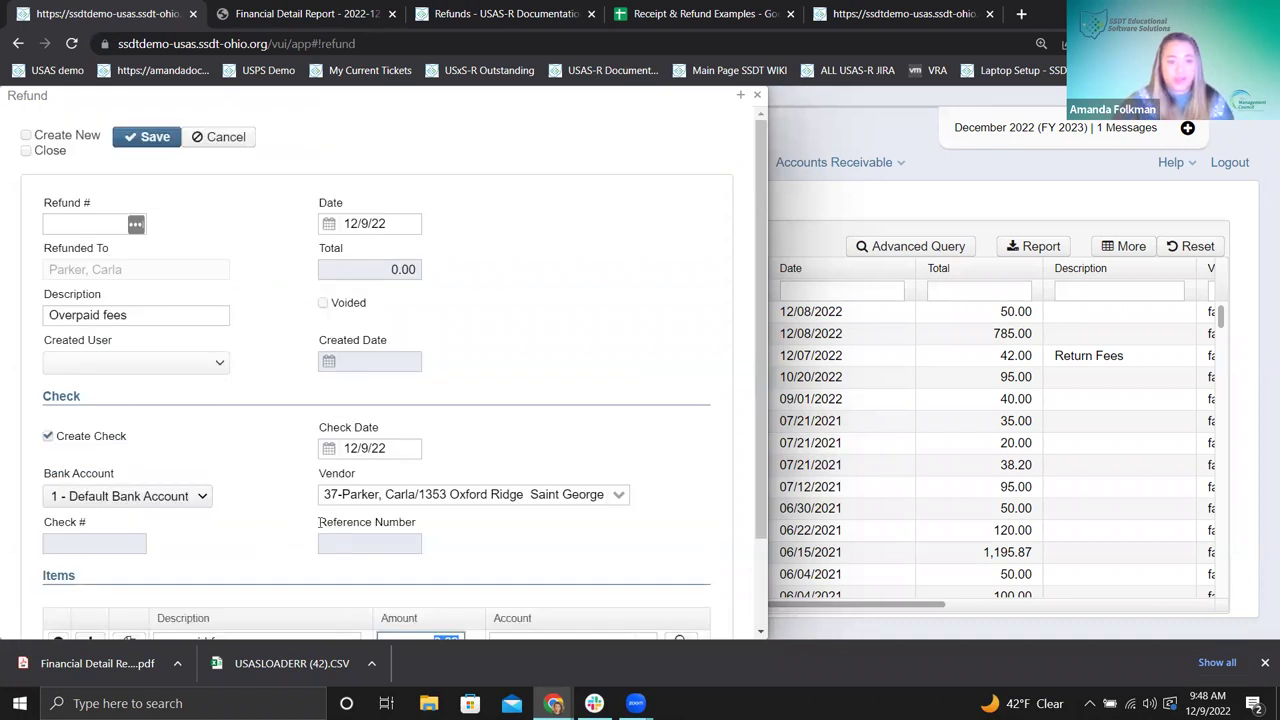
pyautogui.scroll(-1, 320, 522)
pyautogui.click(428, 559)
pyautogui.write('5')
pyautogui.click(646, 560)
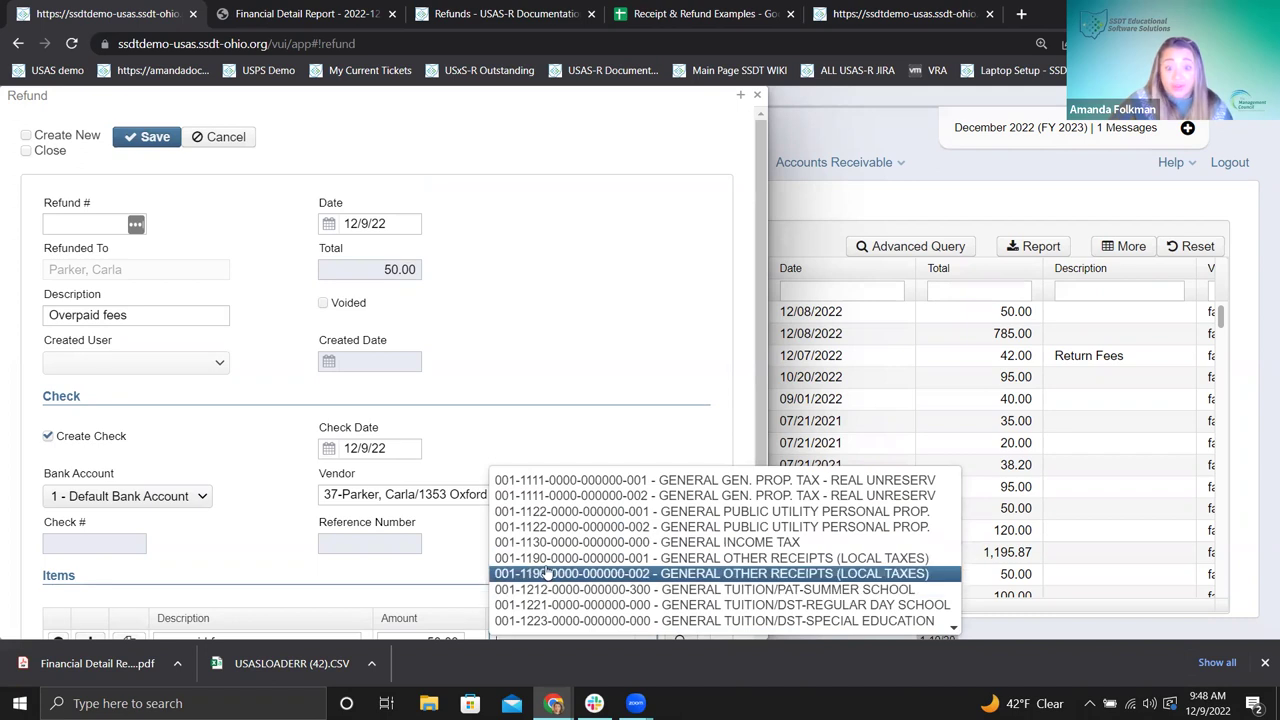
pyautogui.click(548, 573)
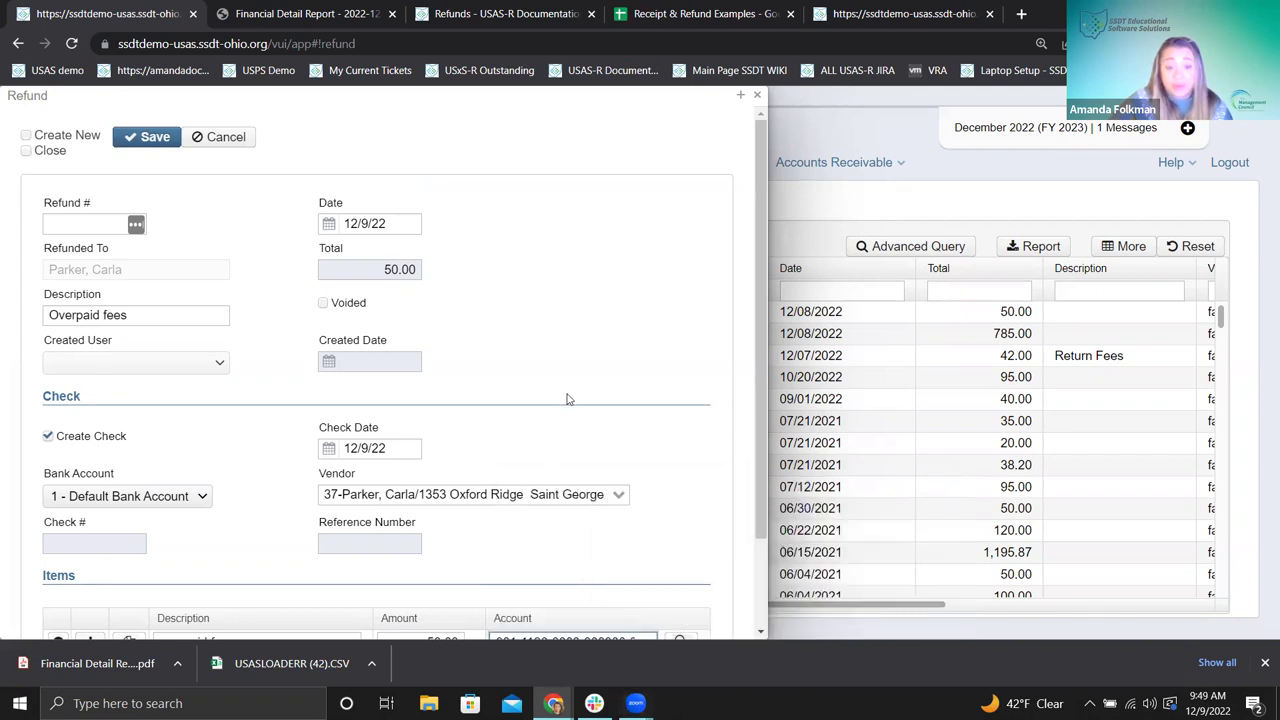
pyautogui.scroll(-2, 560, 415)
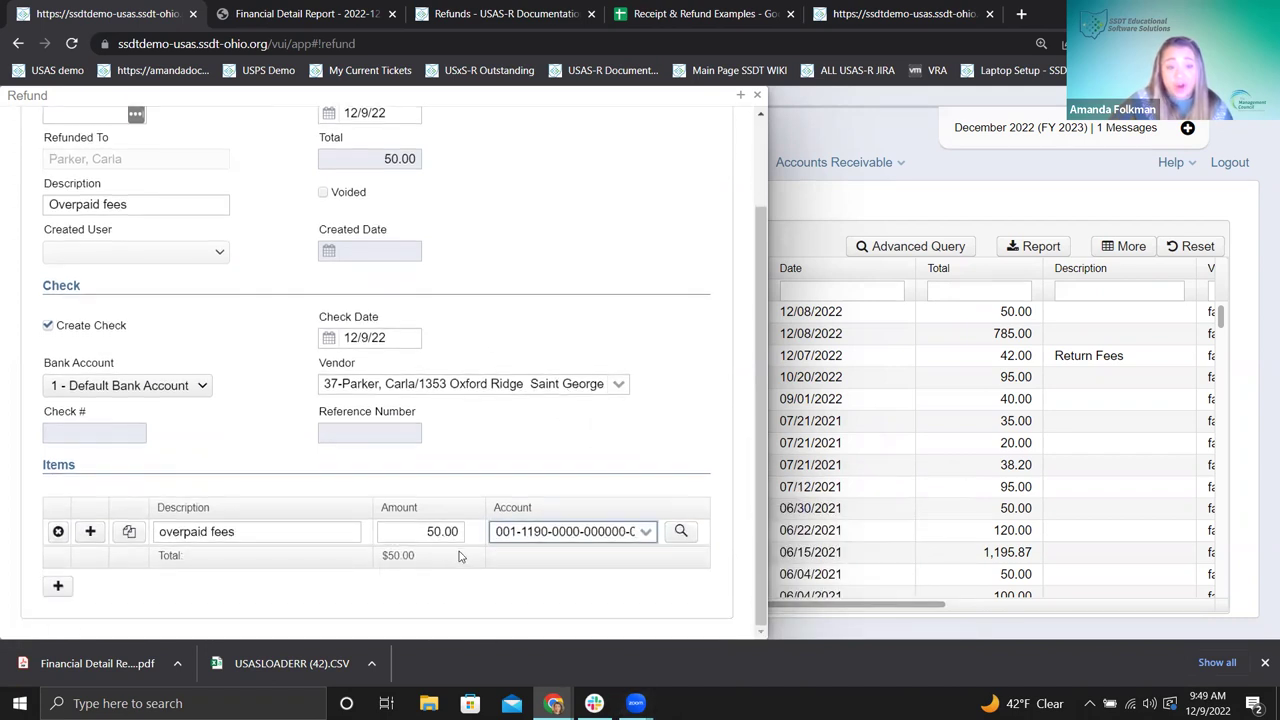
pyautogui.scroll(2, 483, 512)
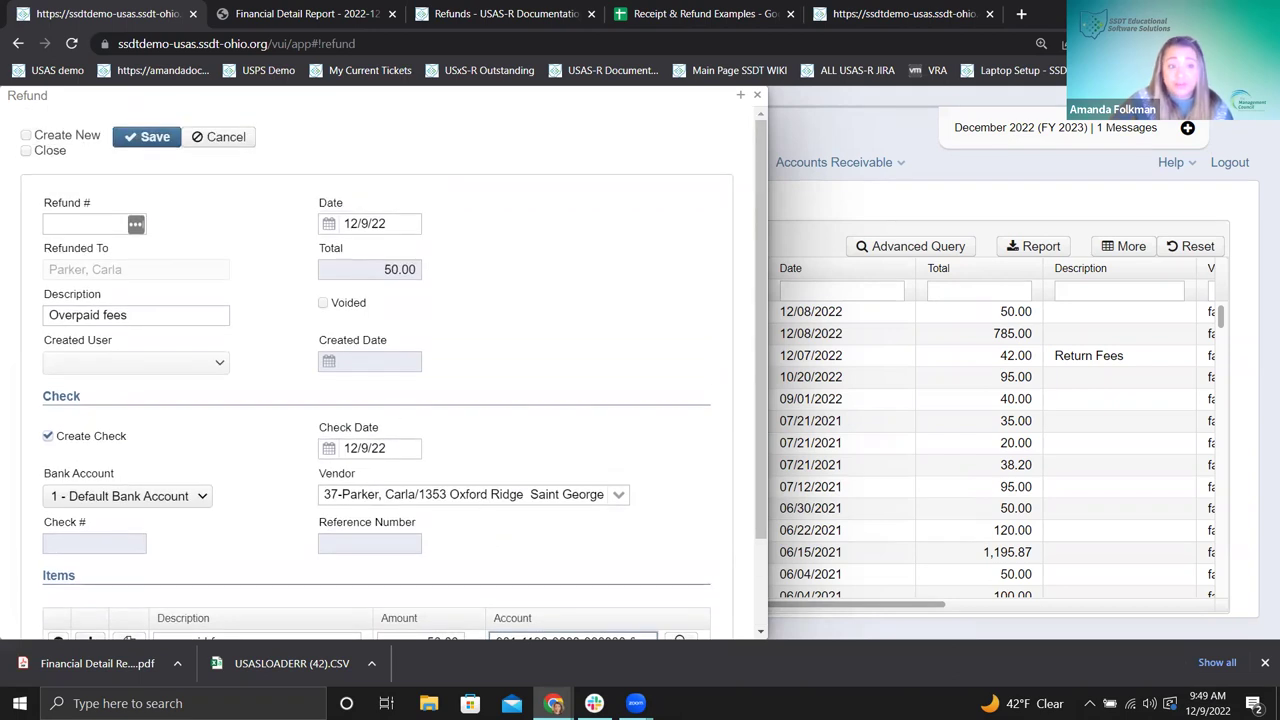
pyautogui.click(145, 137)
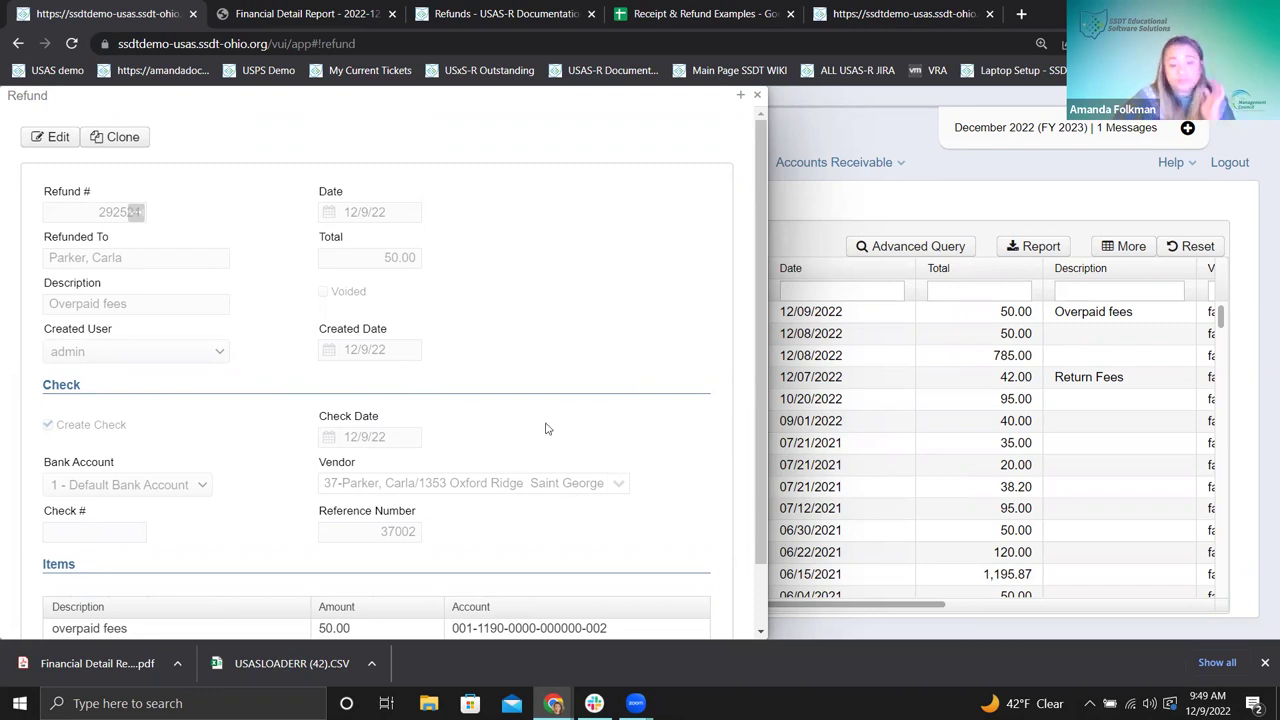
# - Switch to the Receipt & Refund Examples spreadsheet, enter -50.00 under Revenue Accounts in D11, and check the resulting balance in E11
pyautogui.click(703, 14)
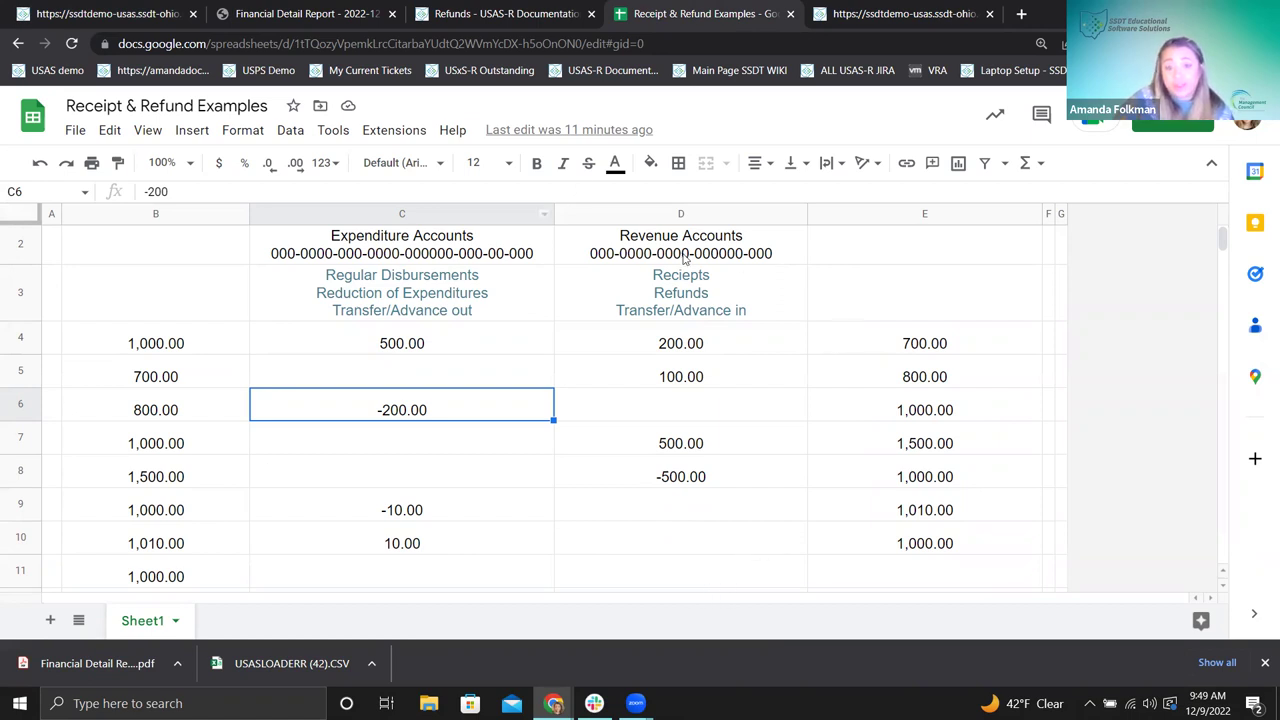
pyautogui.click(658, 568)
pyautogui.write('-50.00')
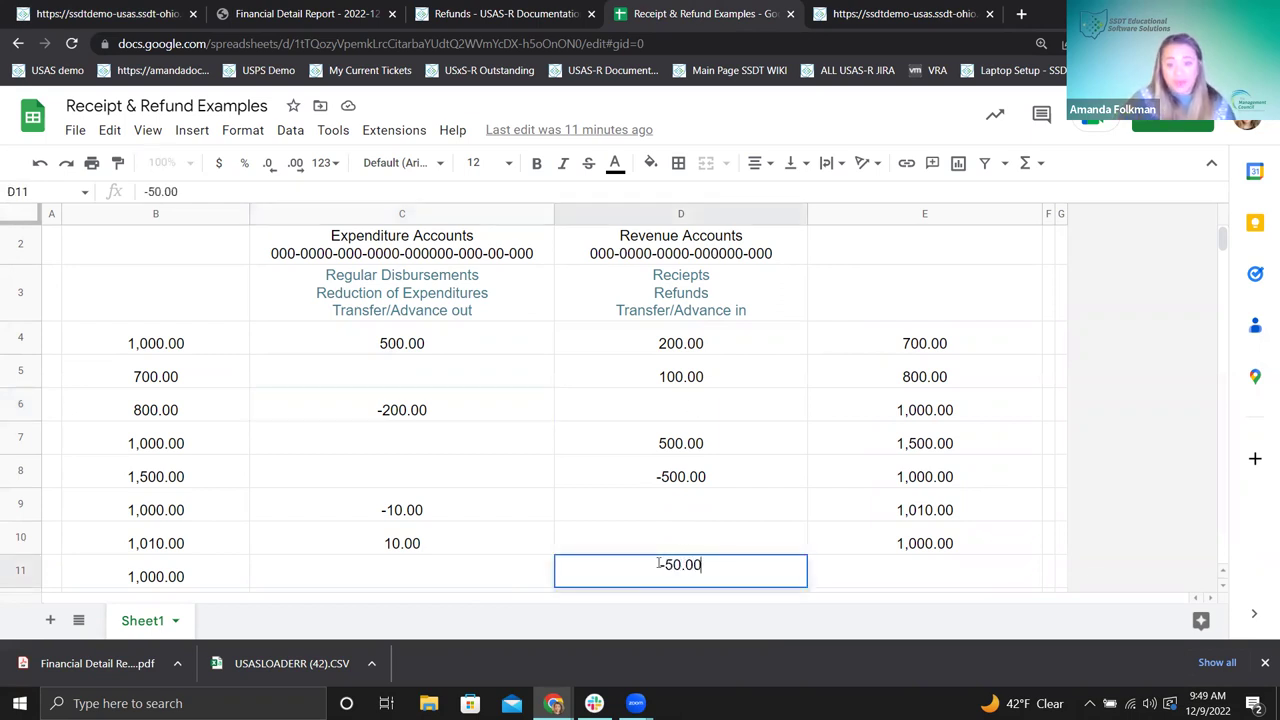
pyautogui.click(897, 578)
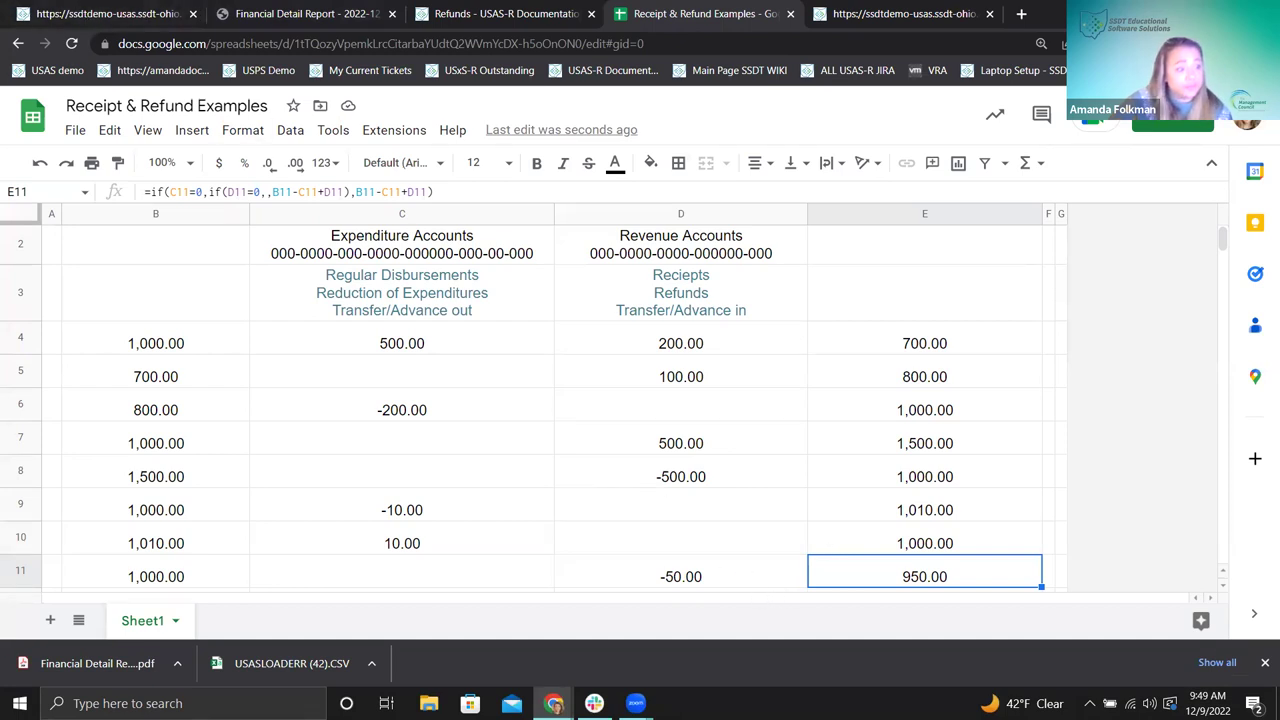
# - Return to the saved "Overpaid fees" refund in USAS and open it for editing to examine its changeable fields
pyautogui.click(85, 14)
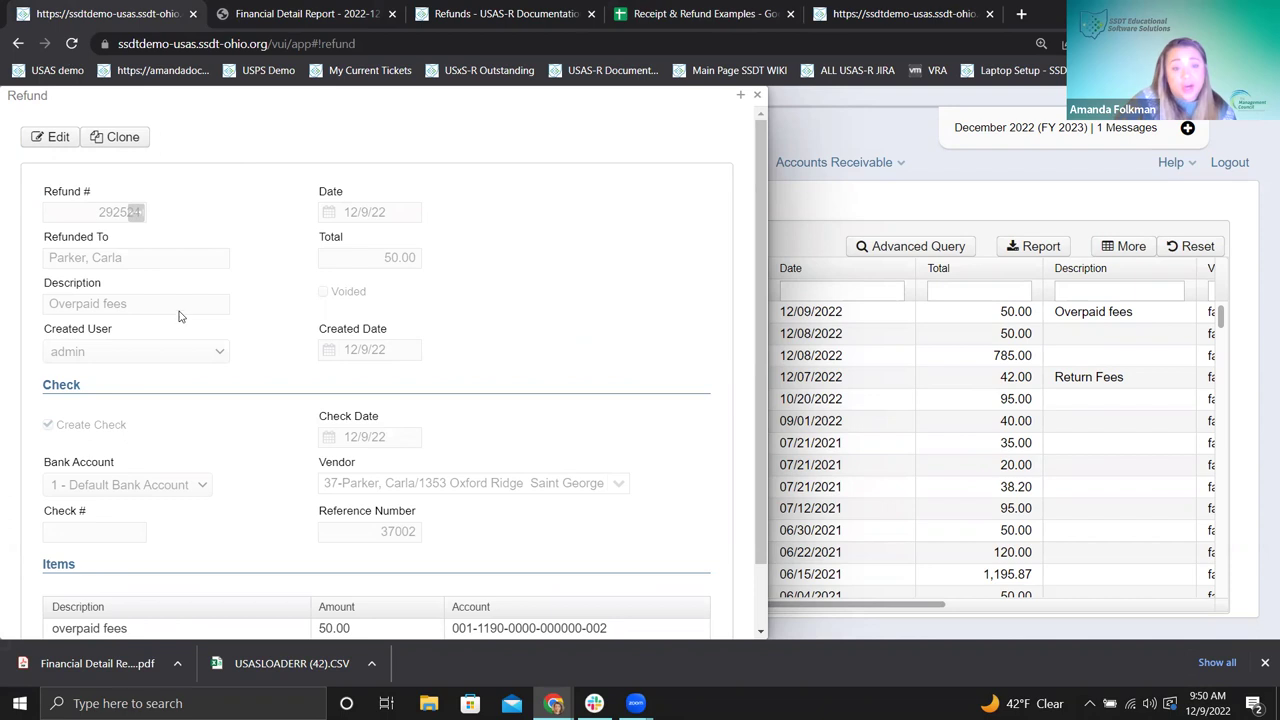
pyautogui.scroll(-1, 180, 312)
pyautogui.scroll(2, 184, 251)
pyautogui.click(38, 137)
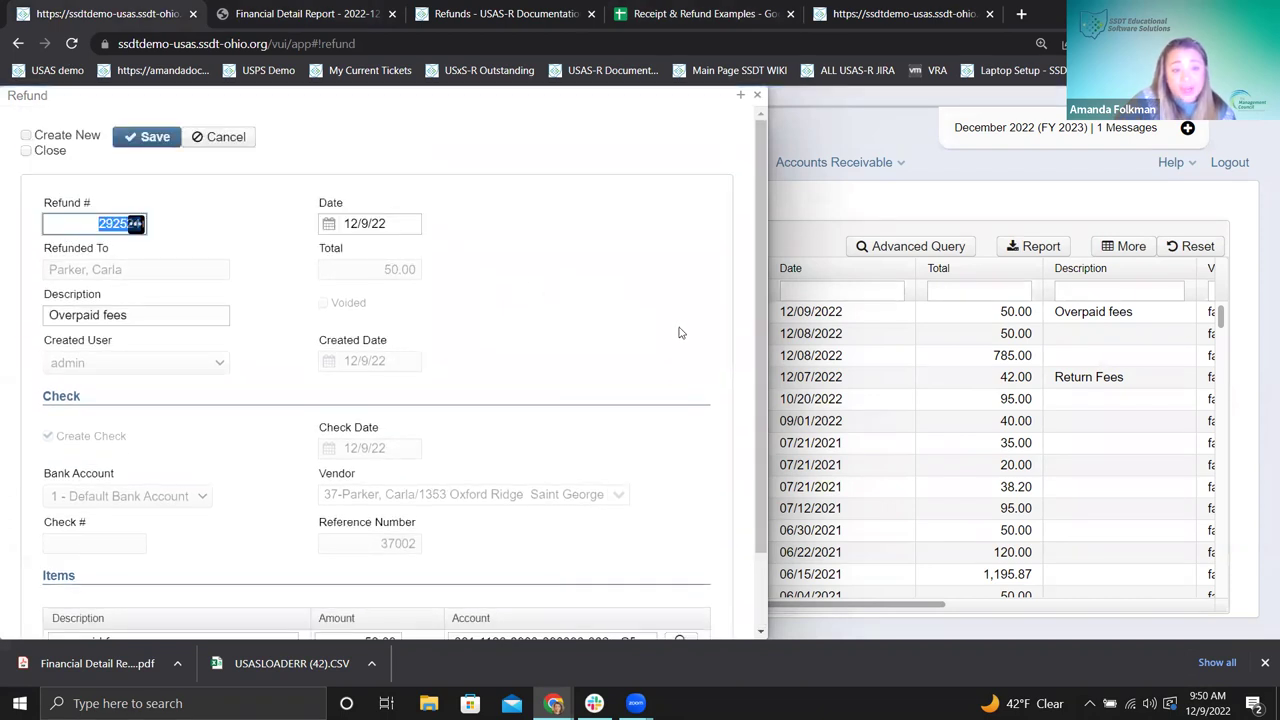
# - Examine the check and item fields of the "Overpaid fees" refund in edit mode and leave editing without saving
pyautogui.scroll(-2, 679, 332)
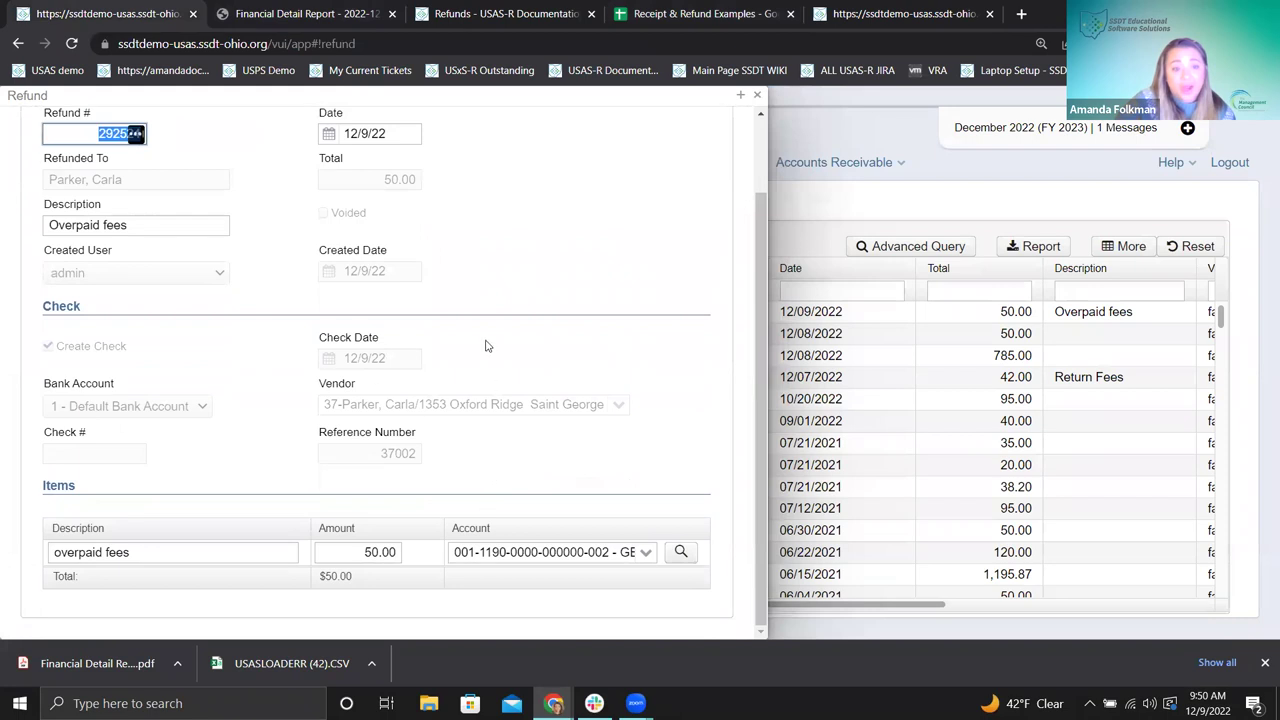
pyautogui.scroll(2, 485, 339)
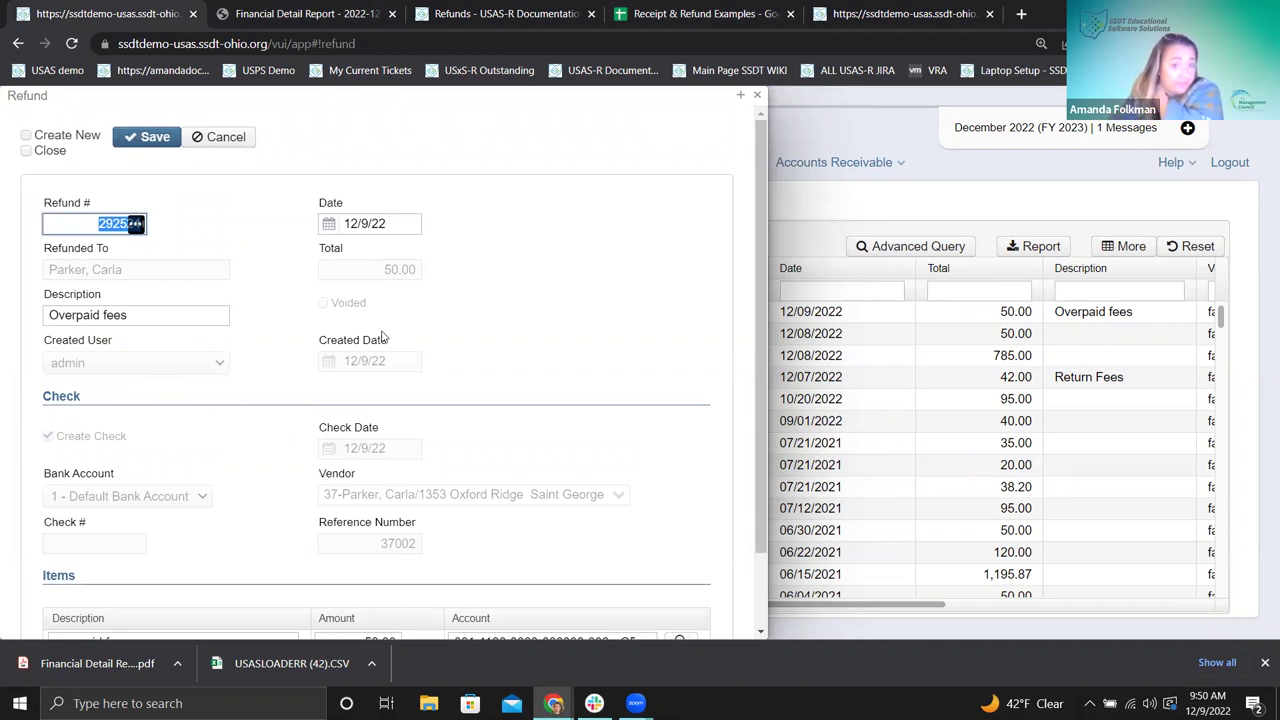
pyautogui.scroll(-1, 355, 375)
pyautogui.scroll(1, 300, 260)
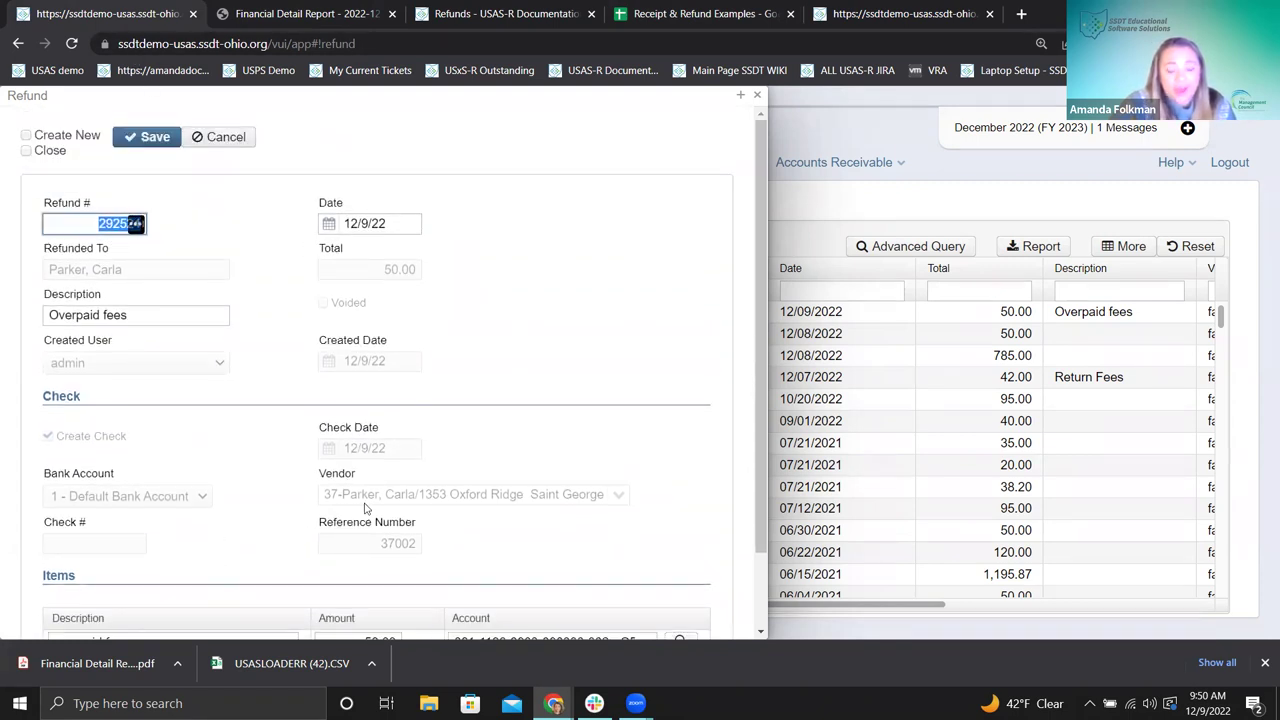
pyautogui.click(218, 144)
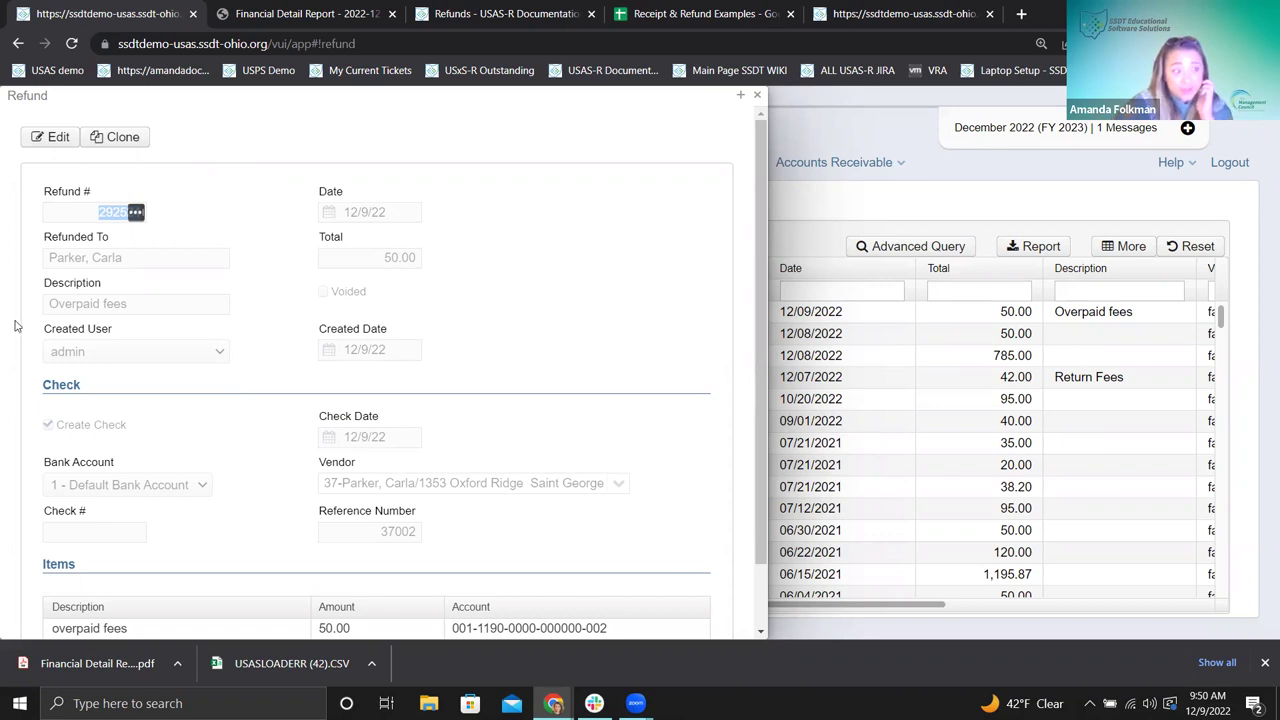
# - Switch to the Refunds documentation page and read the More Information section on reversing a refund that created a check
pyautogui.click(459, 14)
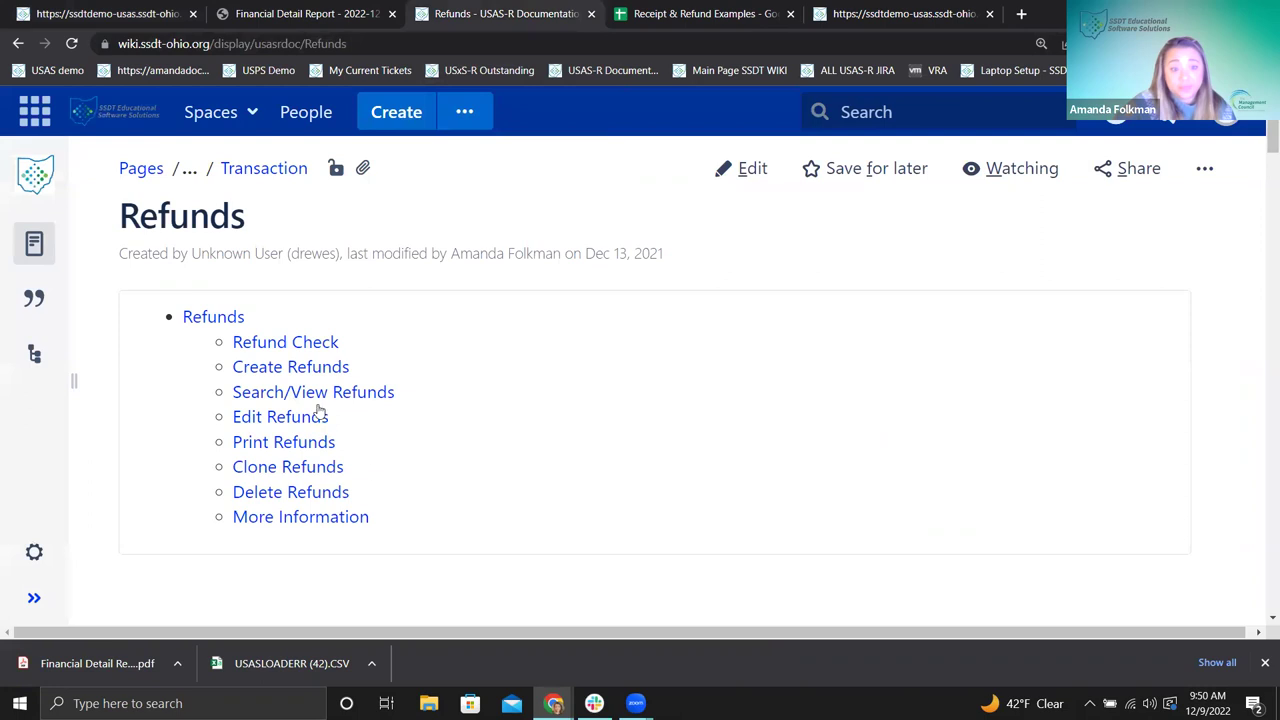
pyautogui.click(277, 520)
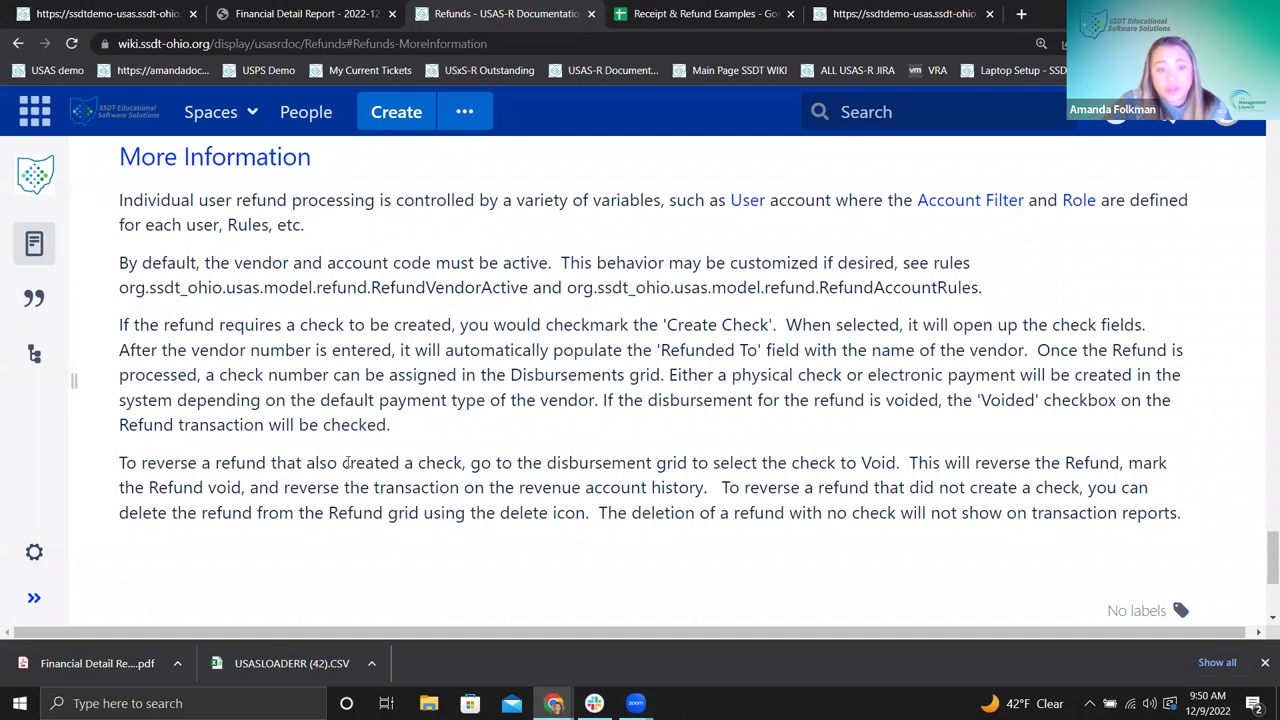
pyautogui.moveTo(127, 463); pyautogui.dragTo(467, 470)
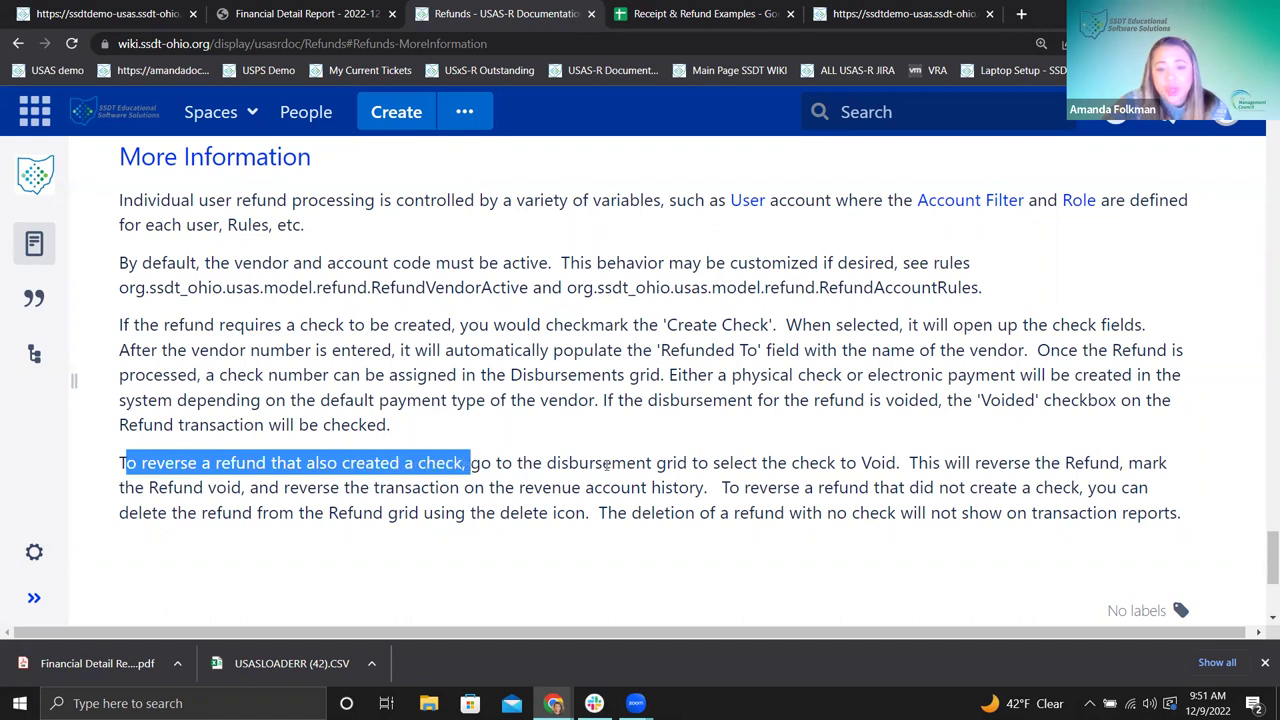
pyautogui.click(606, 465)
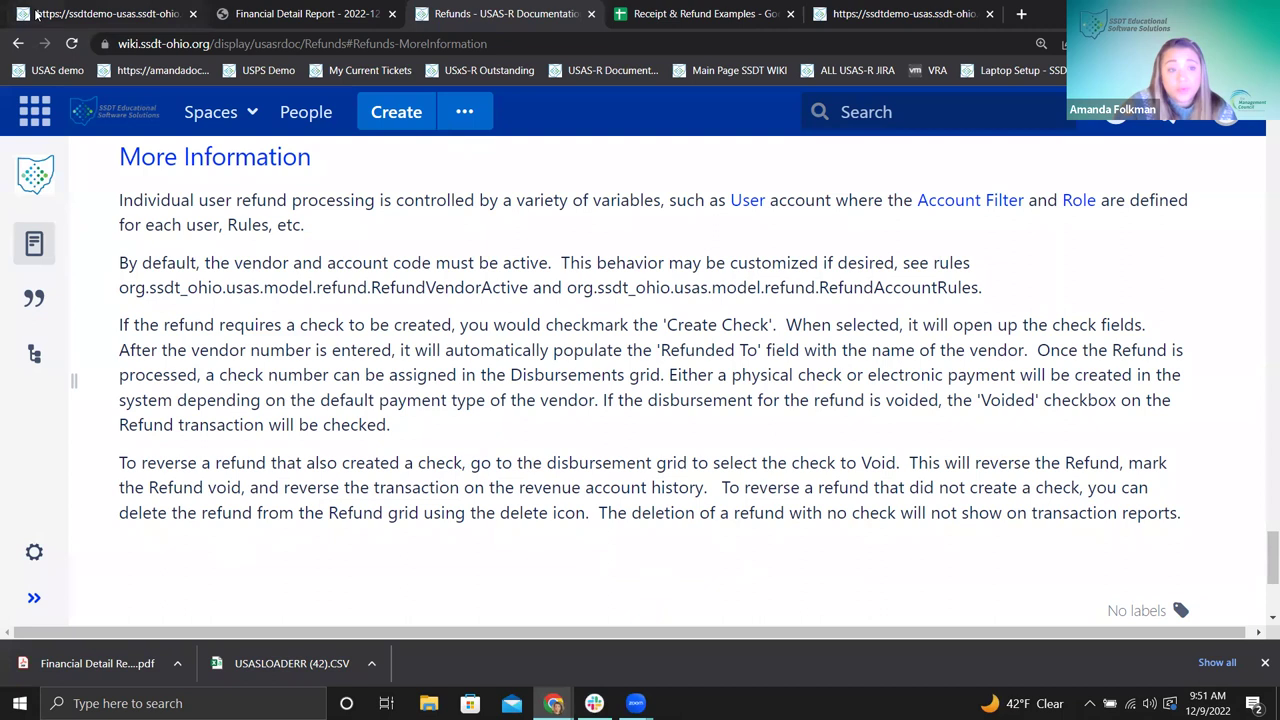
# - Return to USAS, close the refund record and open the Disbursements grid
pyautogui.click(117, 26)
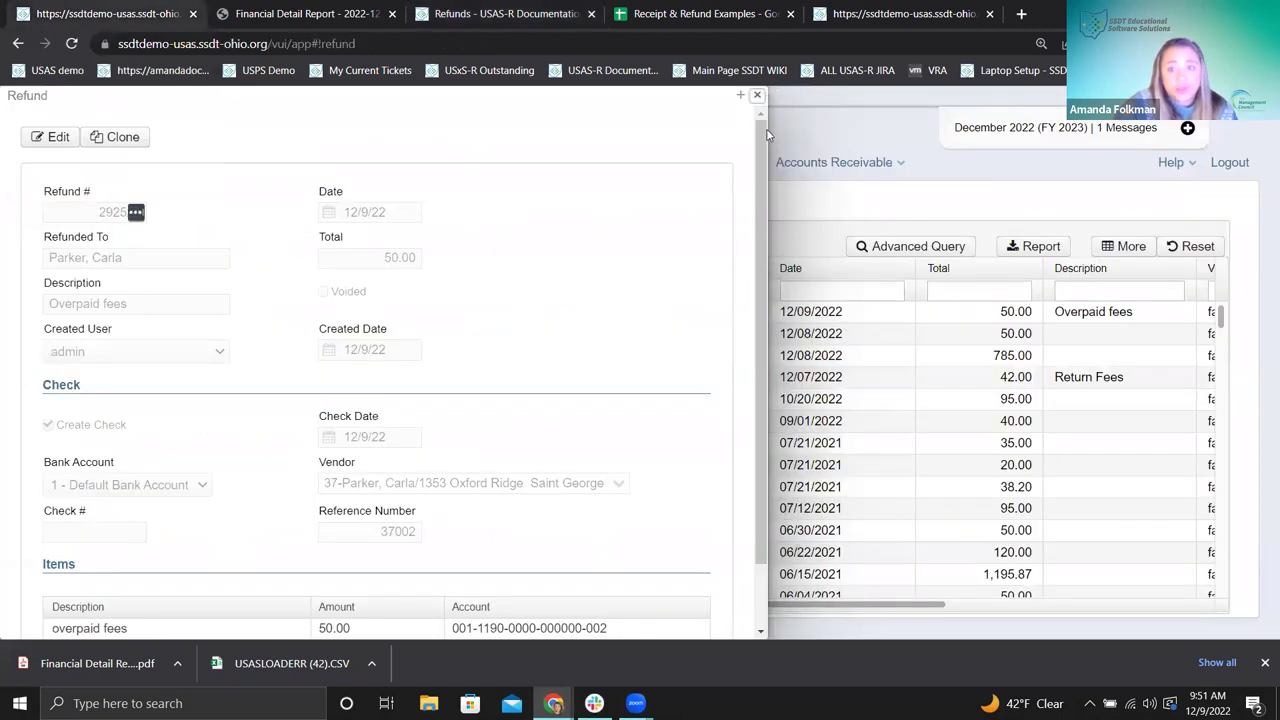
pyautogui.click(770, 140)
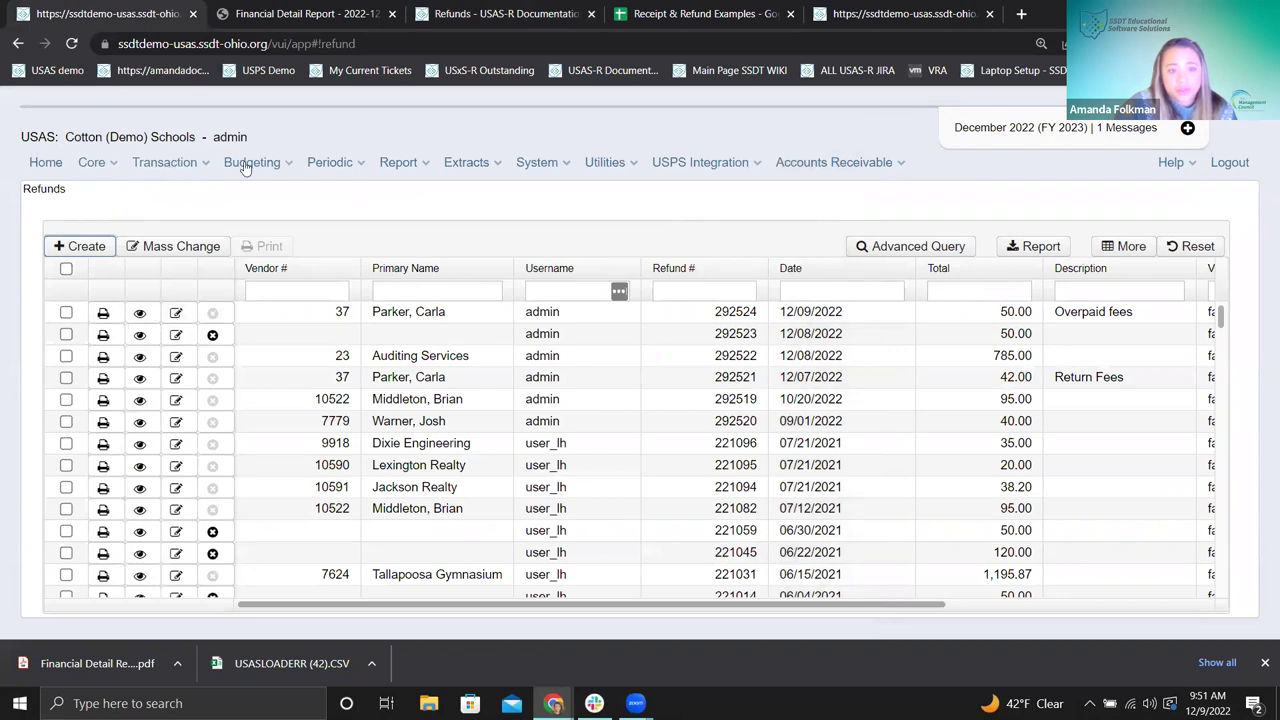
pyautogui.click(180, 163)
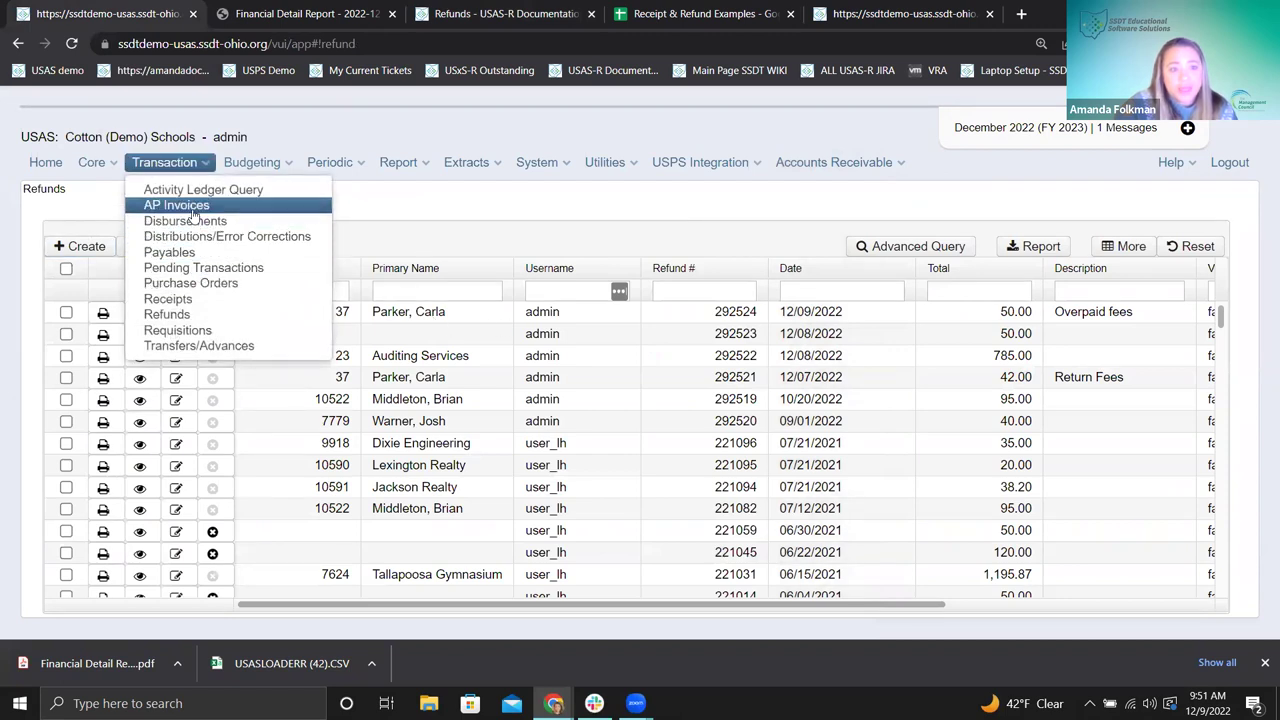
pyautogui.click(194, 220)
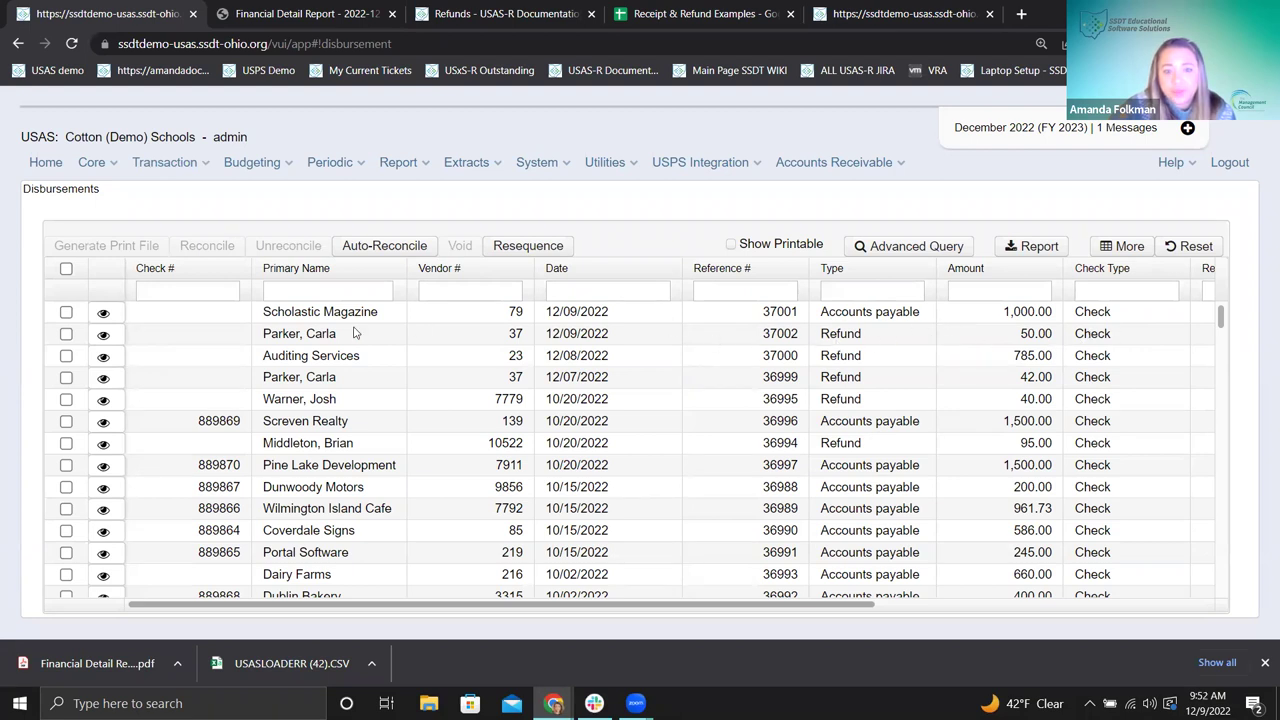
# - Review the details of the 50.00 refund disbursement dated 12/09/2022 and close its record
pyautogui.click(208, 337)
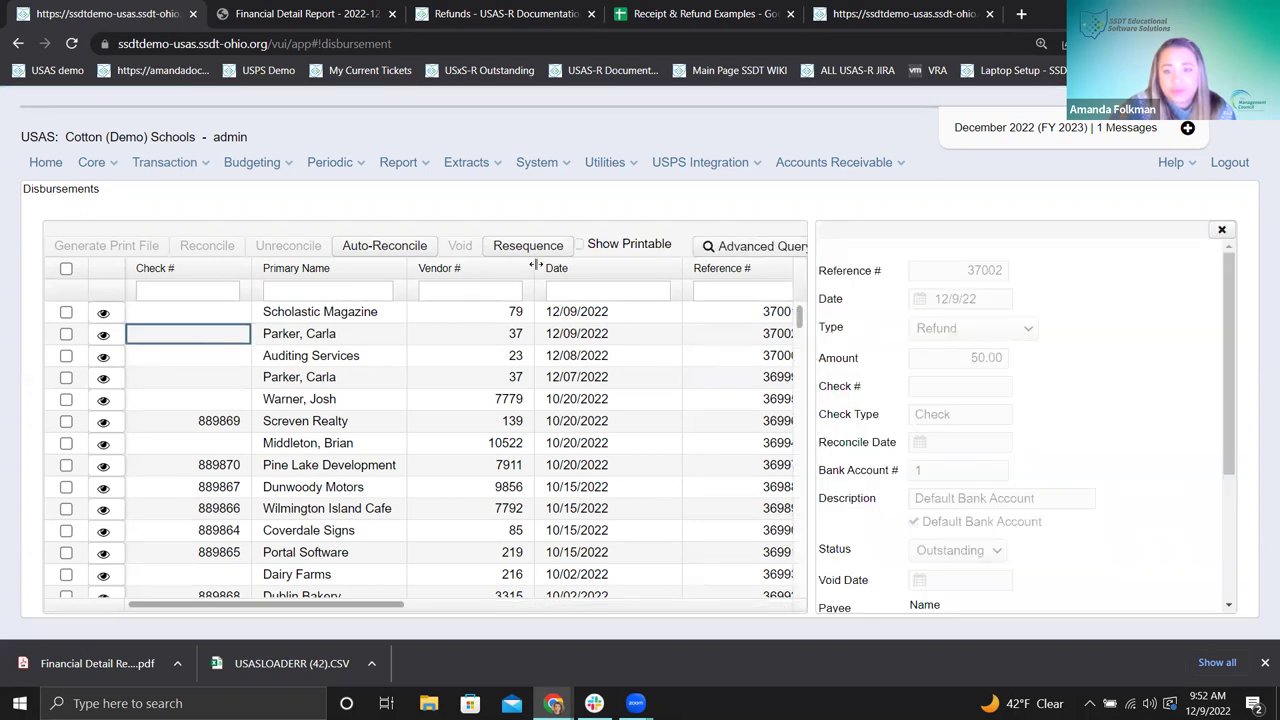
pyautogui.click(103, 334)
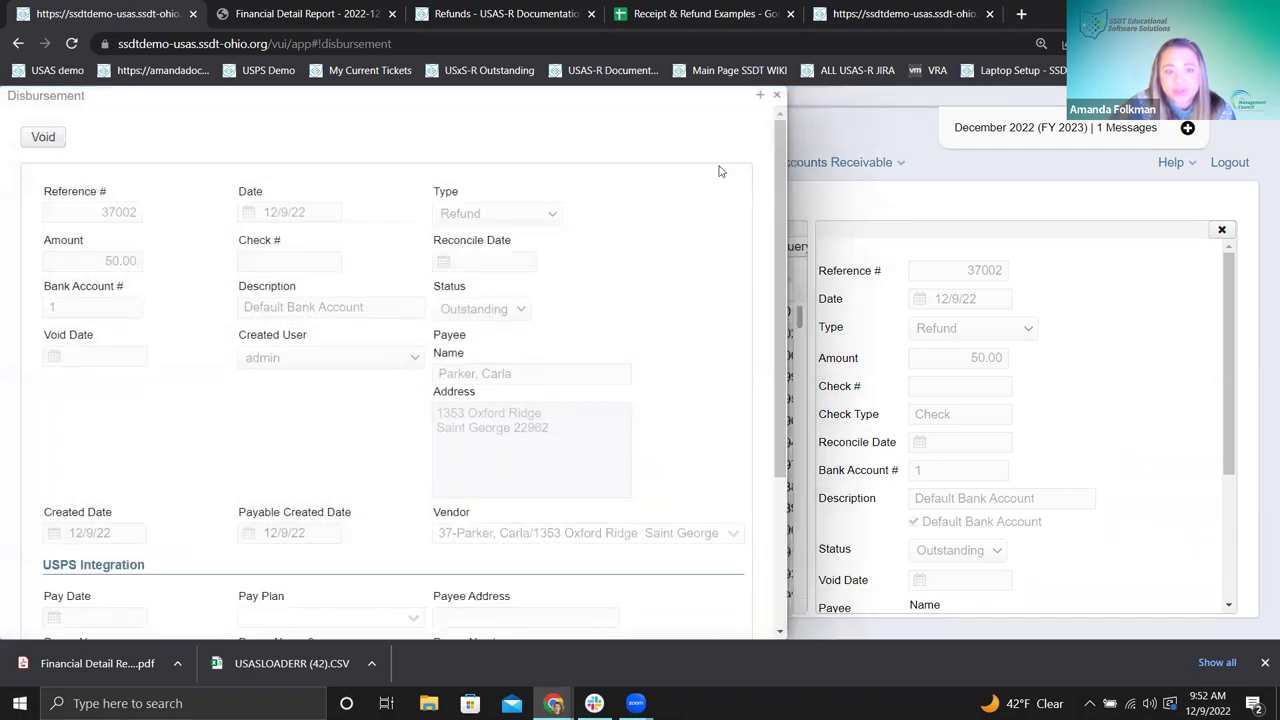
pyautogui.click(776, 96)
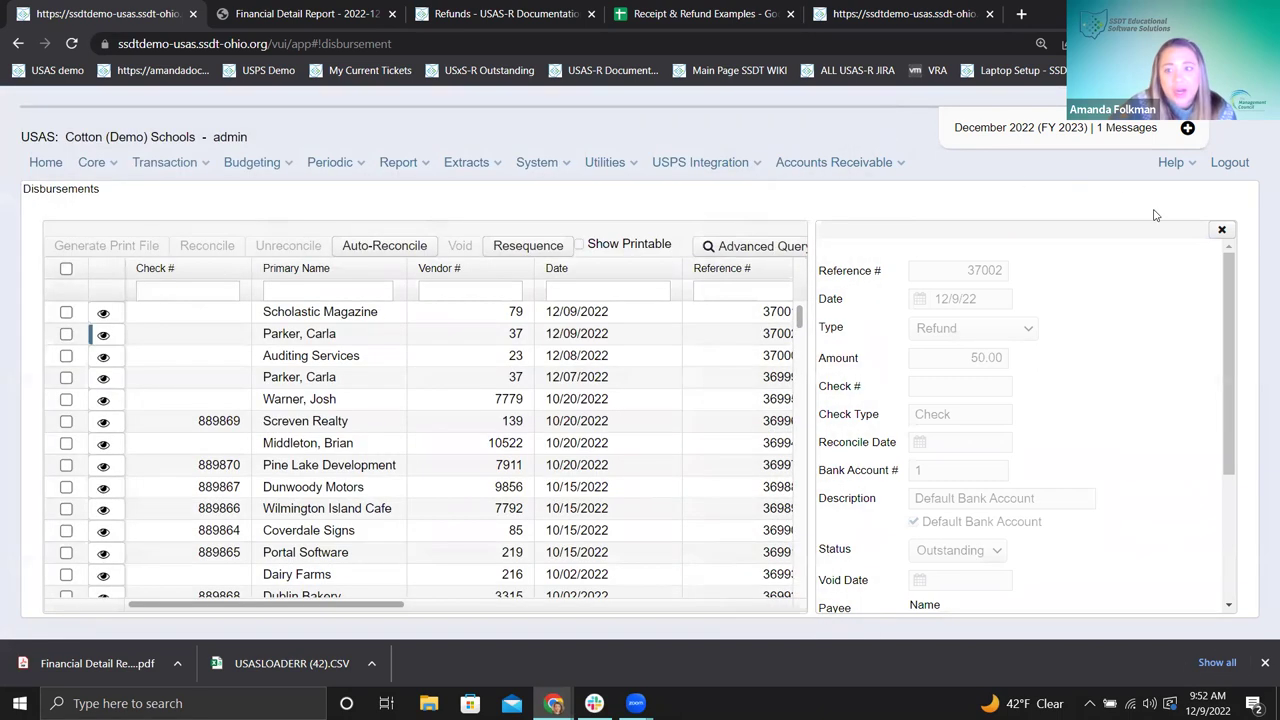
pyautogui.click(1221, 229)
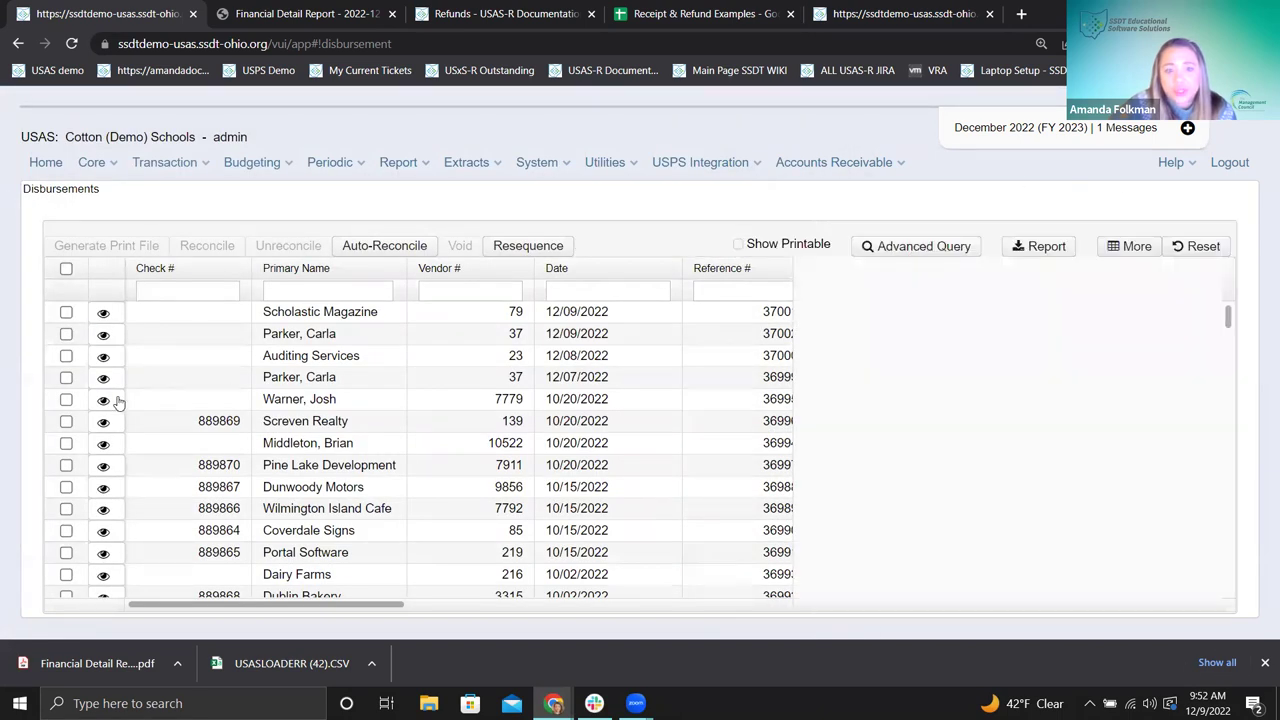
# - Void the 50.00 refund disbursement with void date 12/9/22 and Void Invoice Items enabled
pyautogui.click(66, 334)
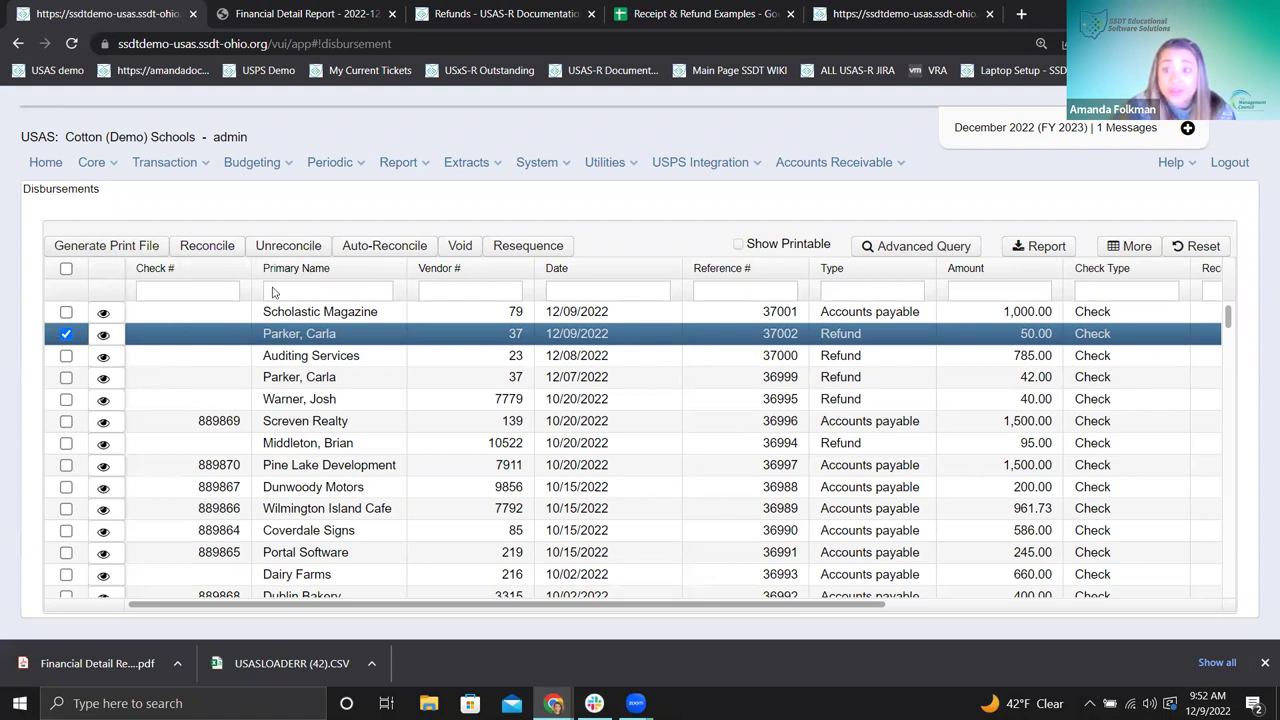
pyautogui.click(460, 250)
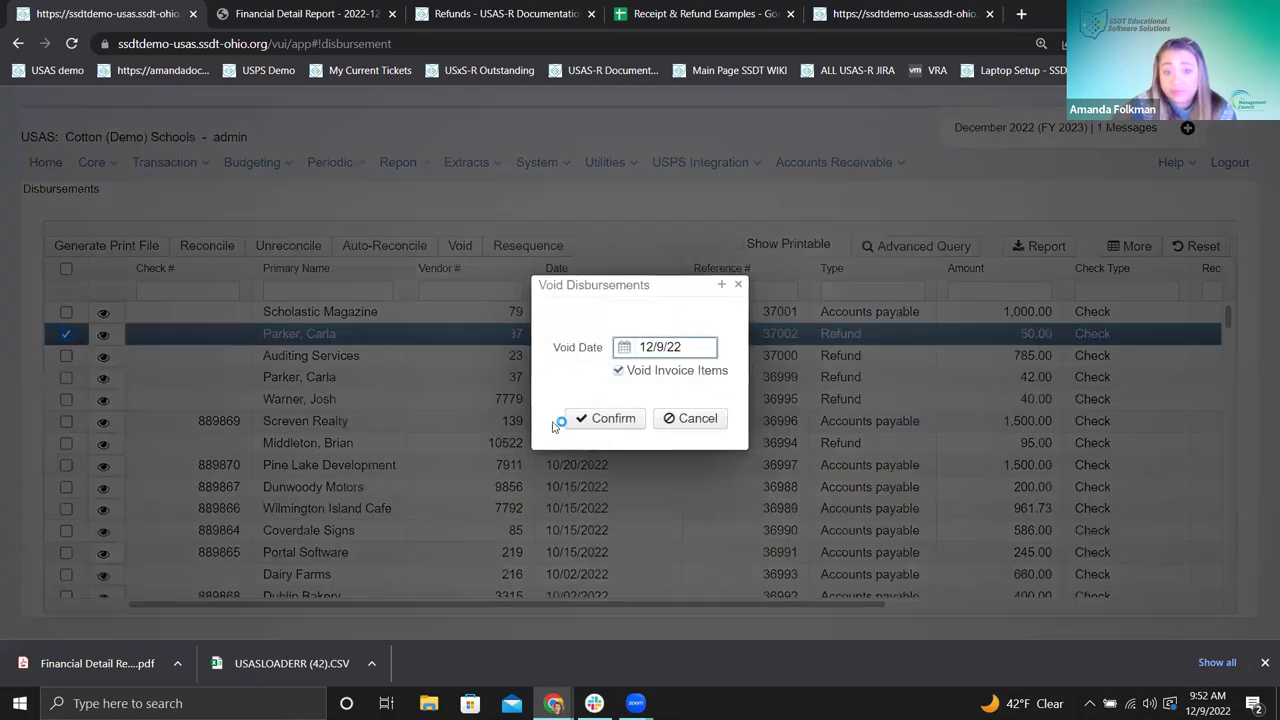
pyautogui.click(582, 418)
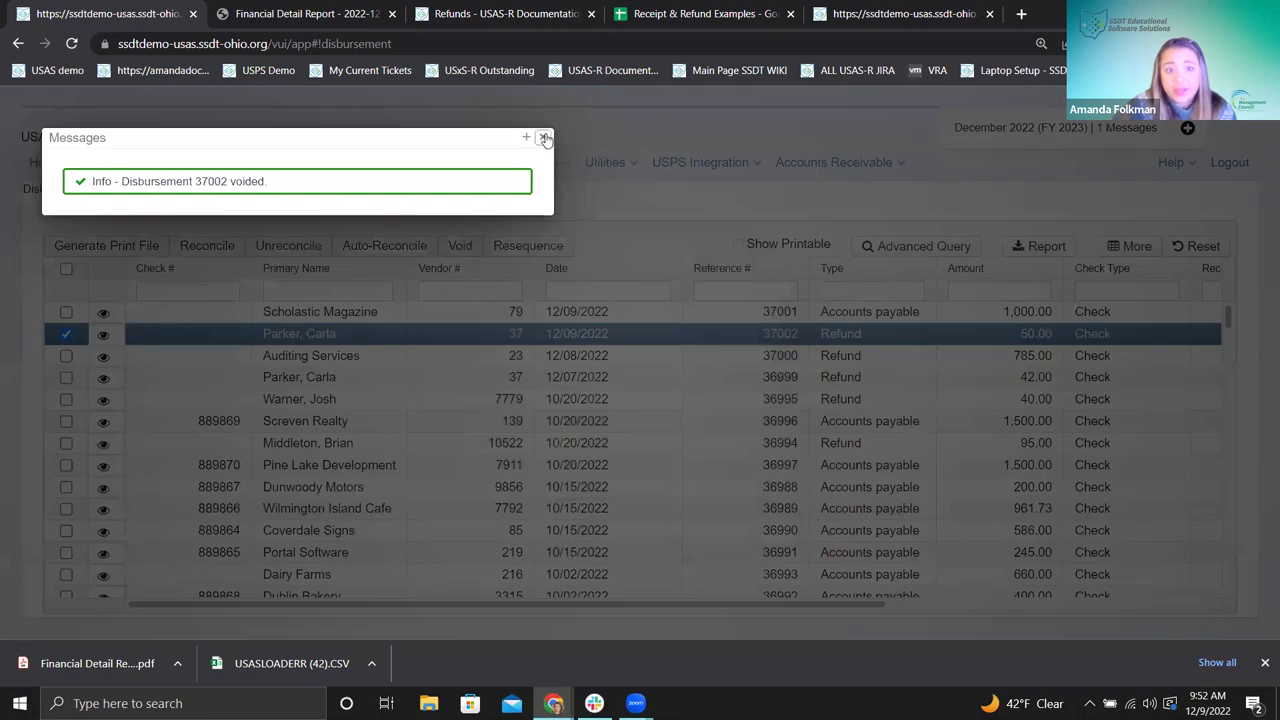
pyautogui.click(543, 136)
# - View the "Overpaid fees" refund in the Refunds grid, check its Voided field and whether it can be edited, and close it
pyautogui.click(172, 165)
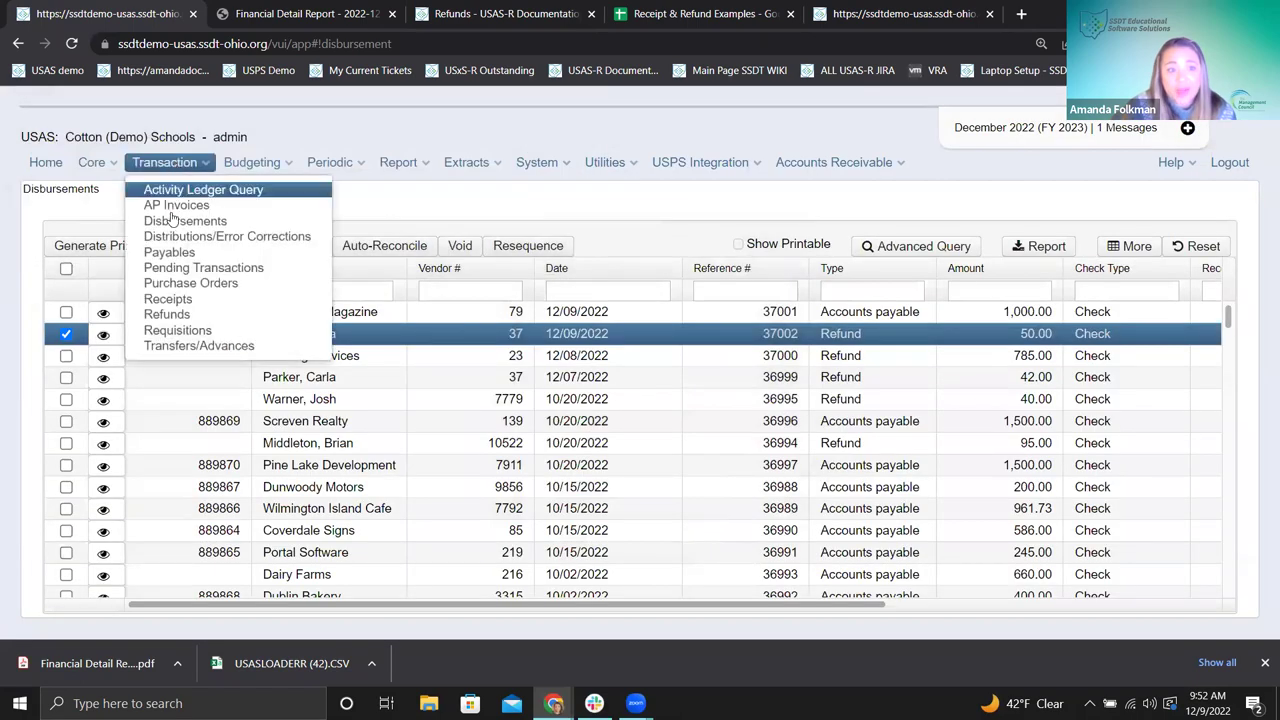
pyautogui.click(194, 318)
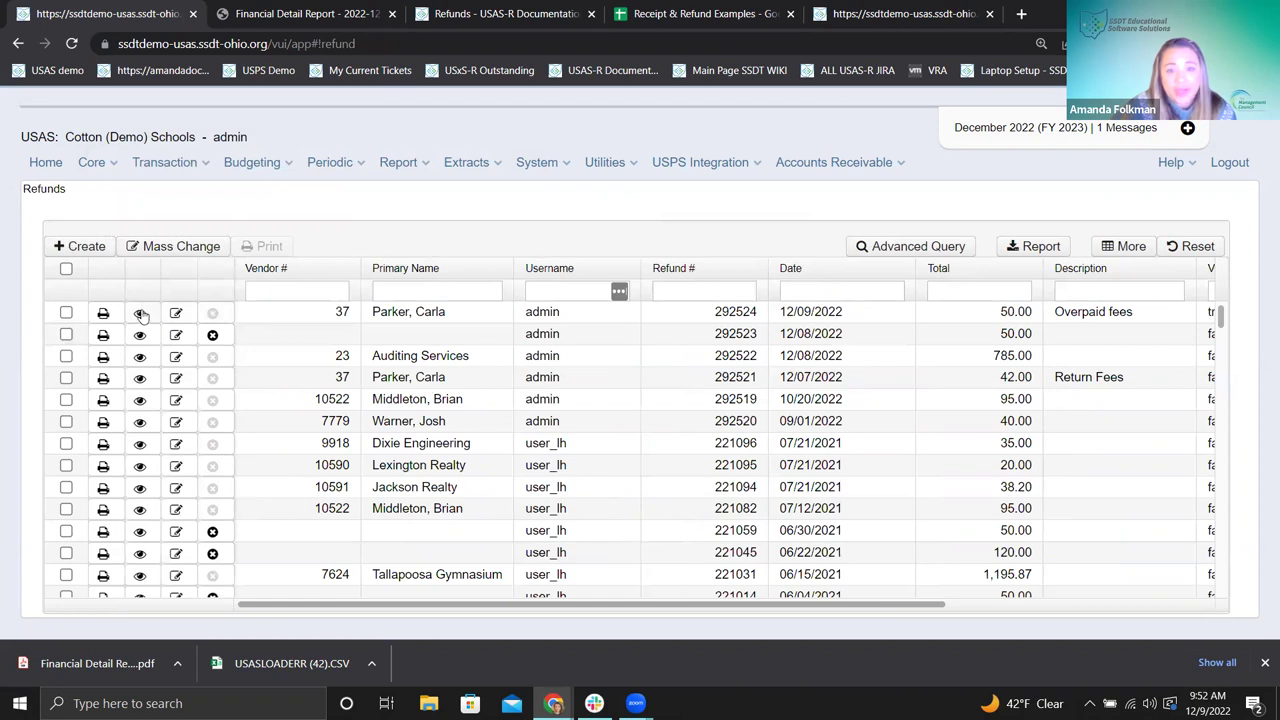
pyautogui.click(140, 313)
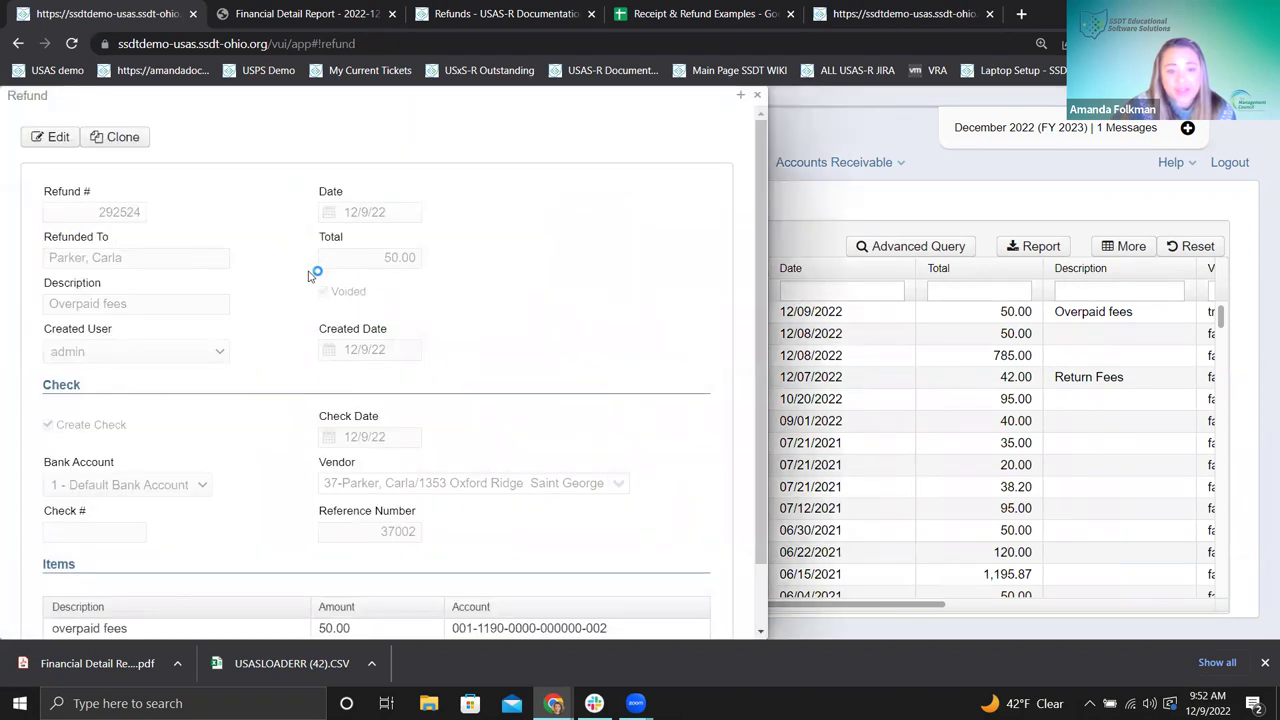
pyautogui.click(52, 140)
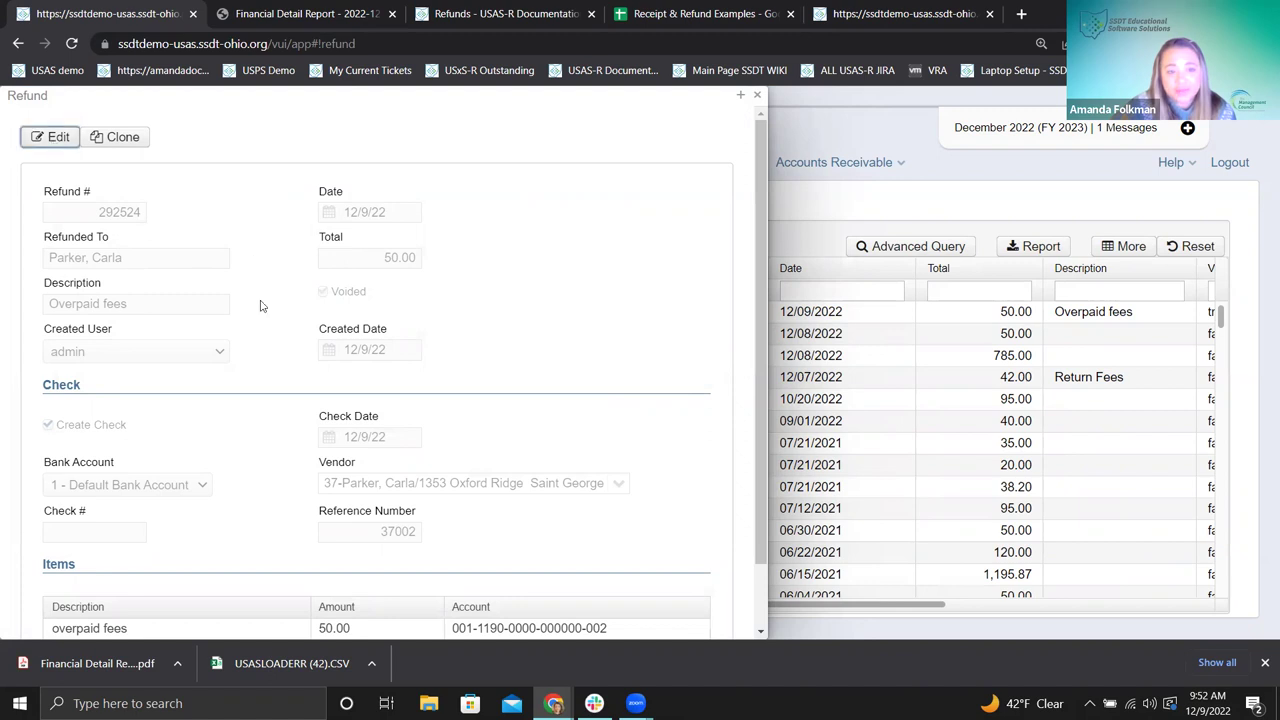
pyautogui.click(226, 138)
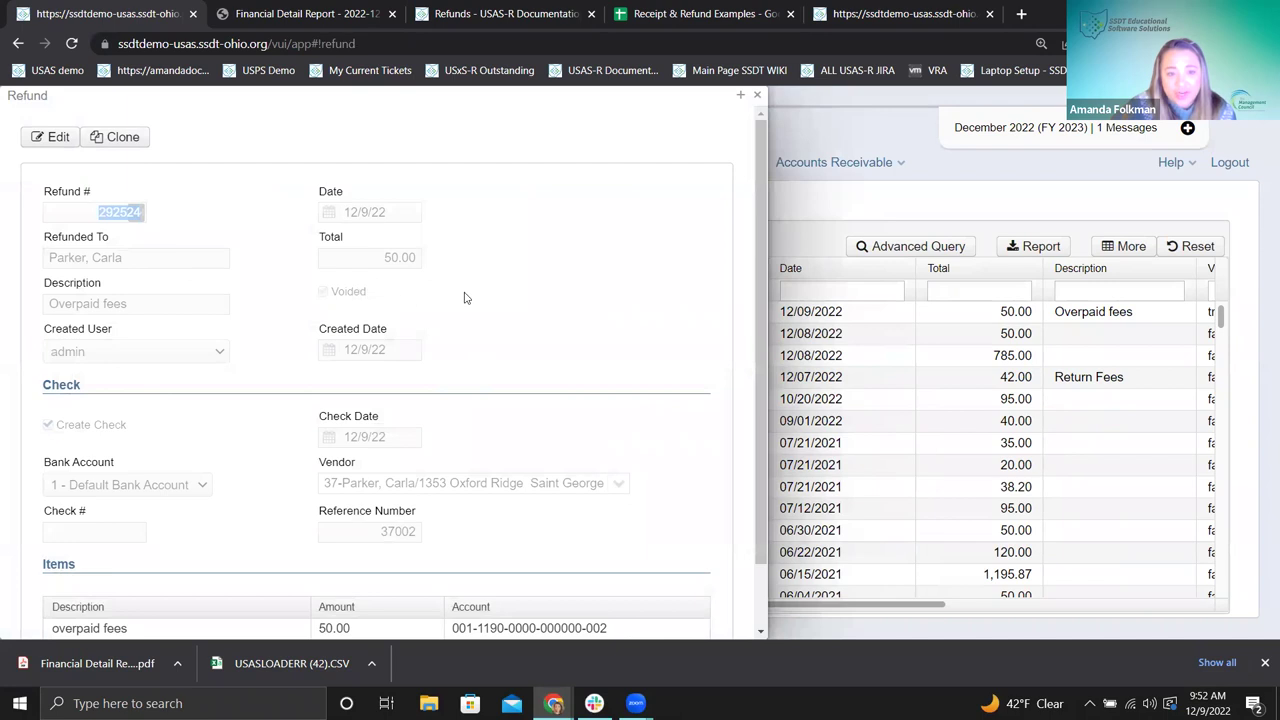
pyautogui.hotkey('ctrl', '+')
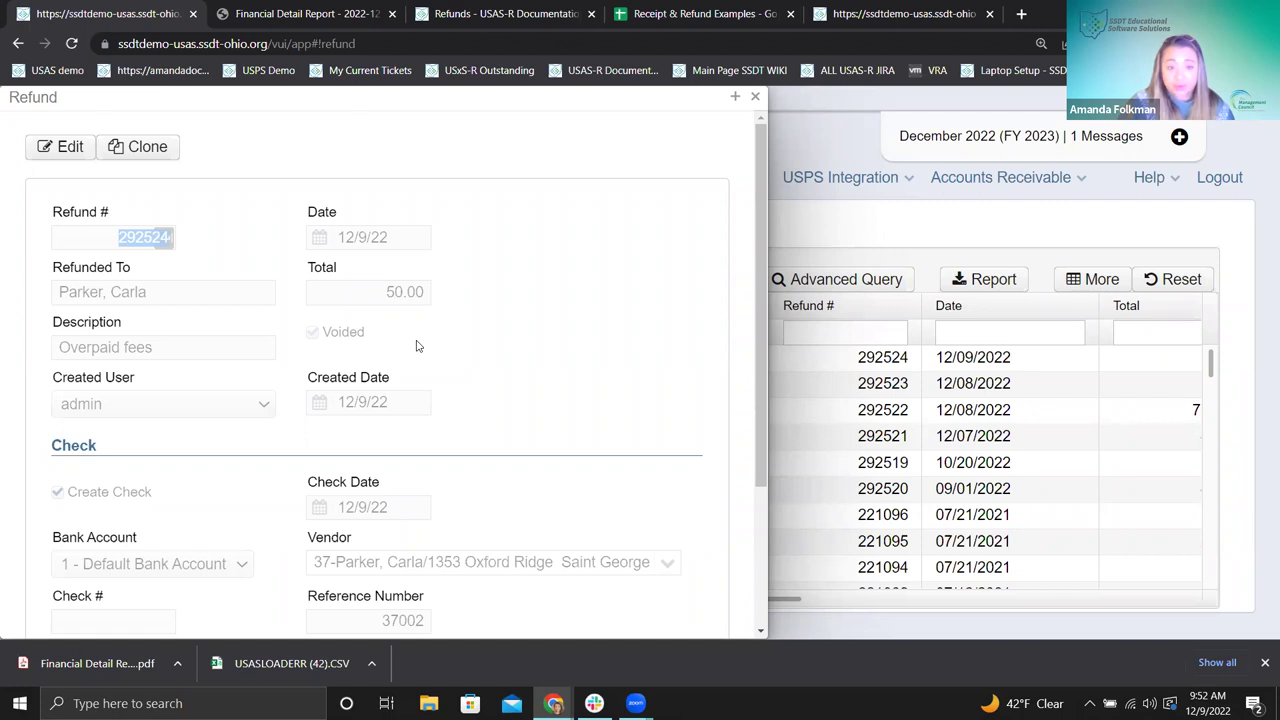
pyautogui.hotkey('ctrl', '+')
pyautogui.hotkey('ctrl', '-')
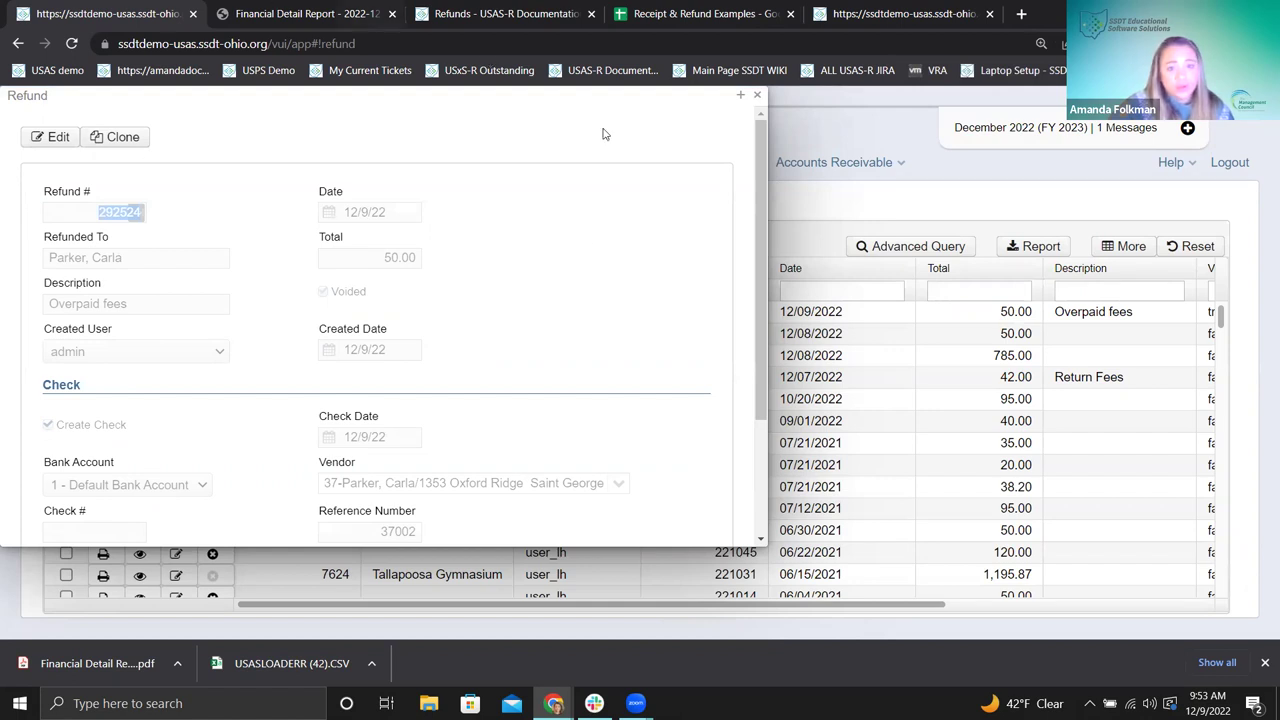
pyautogui.click(760, 94)
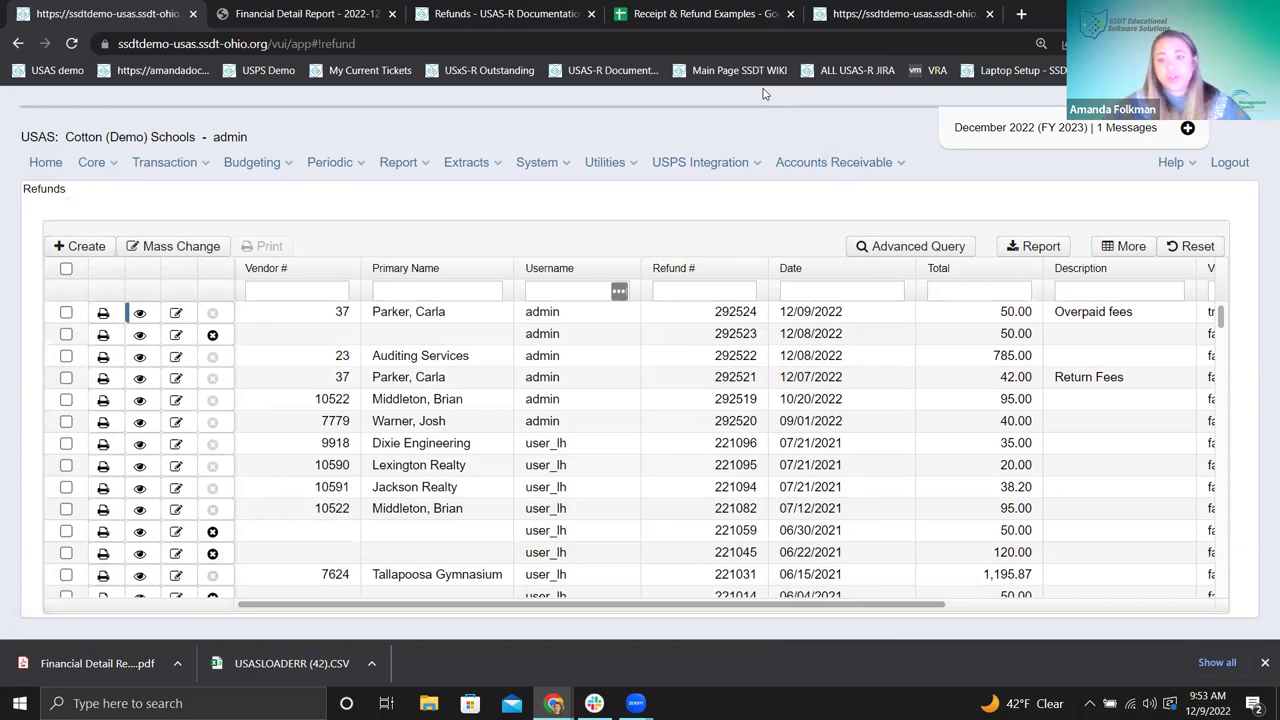
# - Start a new refund with Create Check enabled and select vendor 24 as the recipient
pyautogui.click(86, 246)
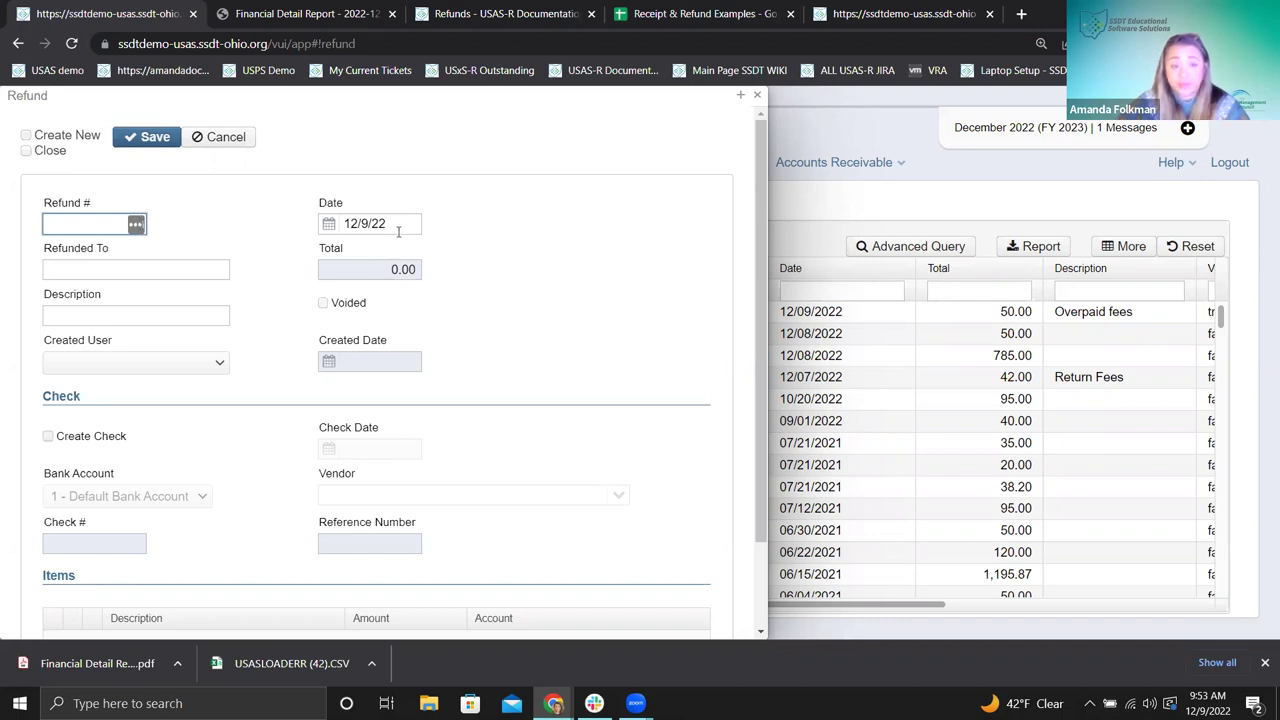
pyautogui.click(196, 269)
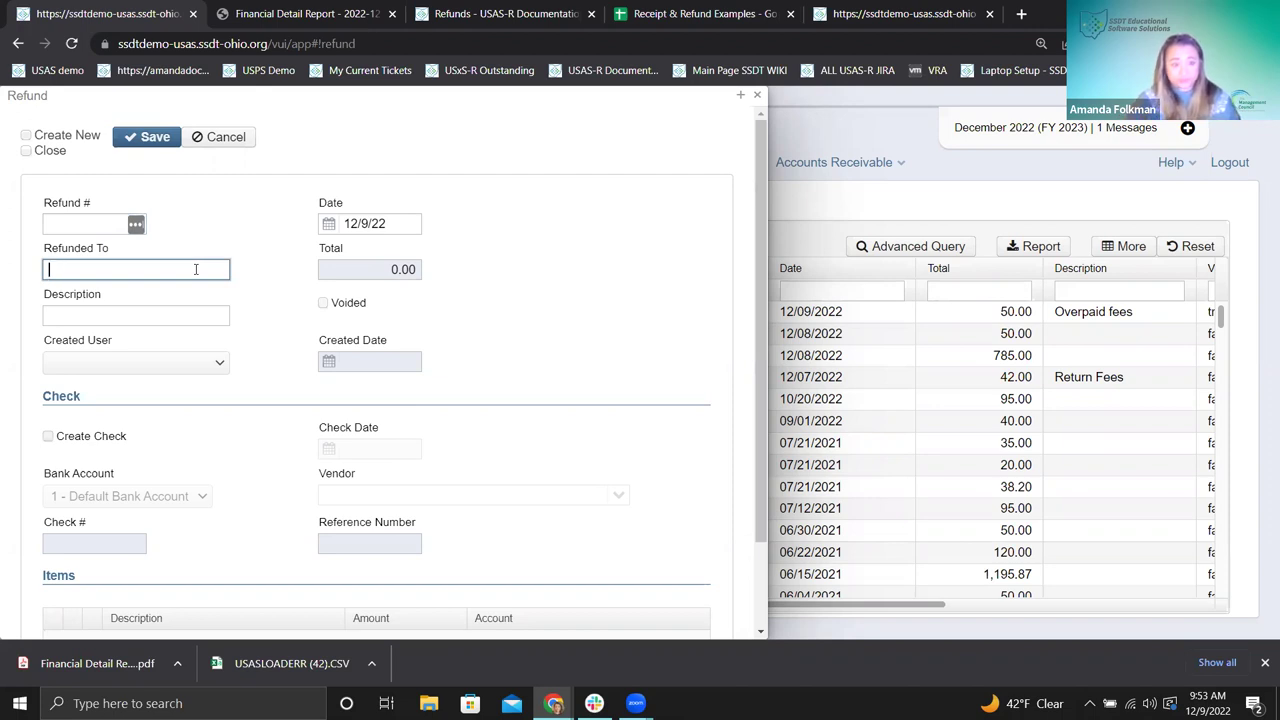
pyautogui.click(48, 436)
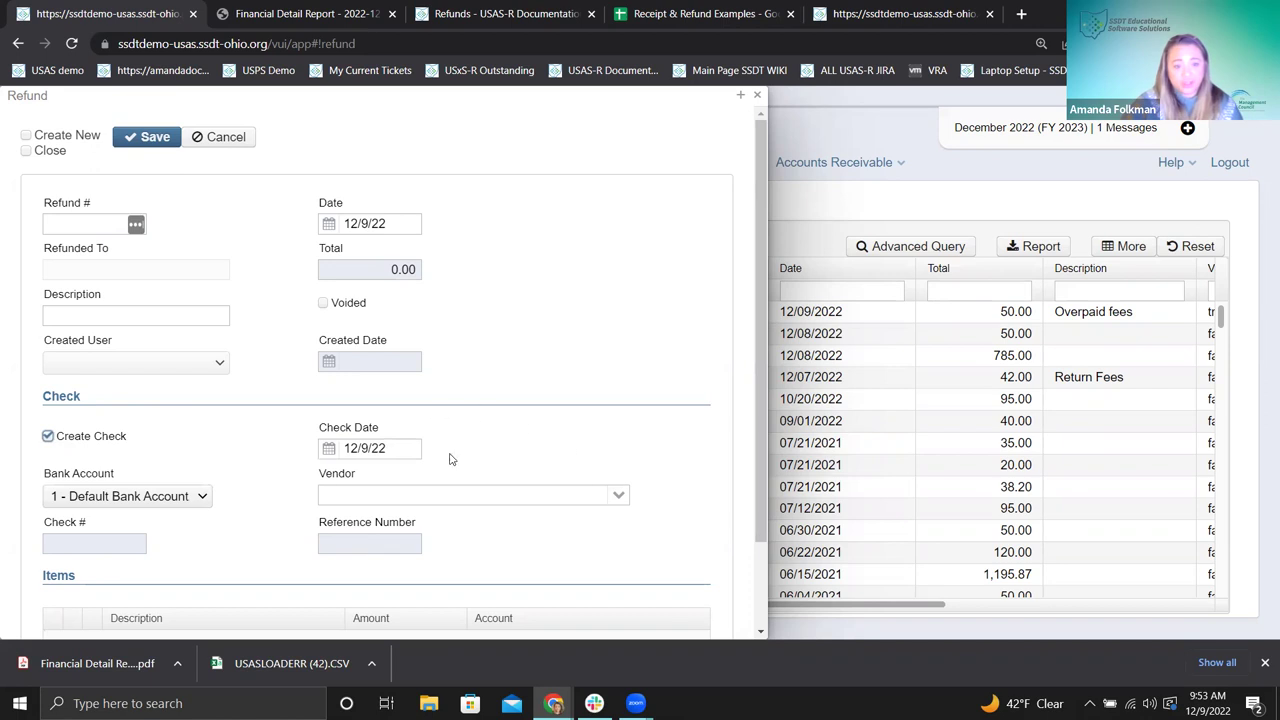
pyautogui.click(618, 496)
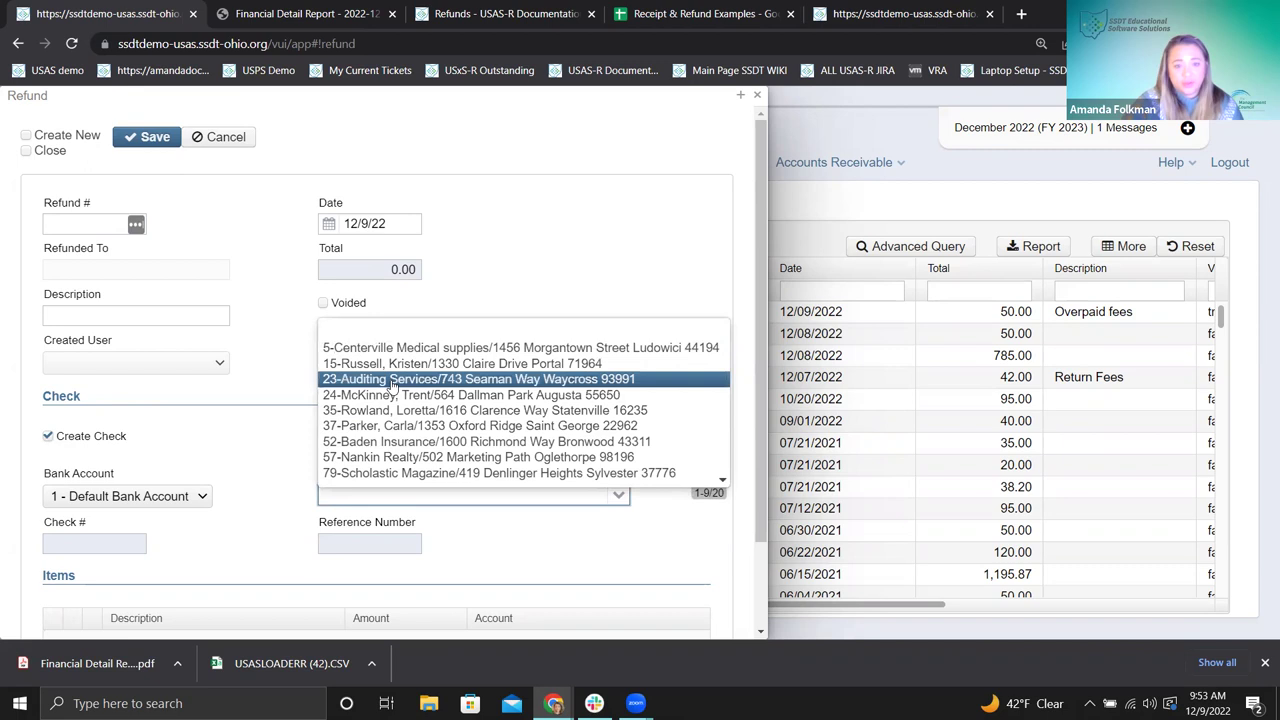
pyautogui.click(392, 396)
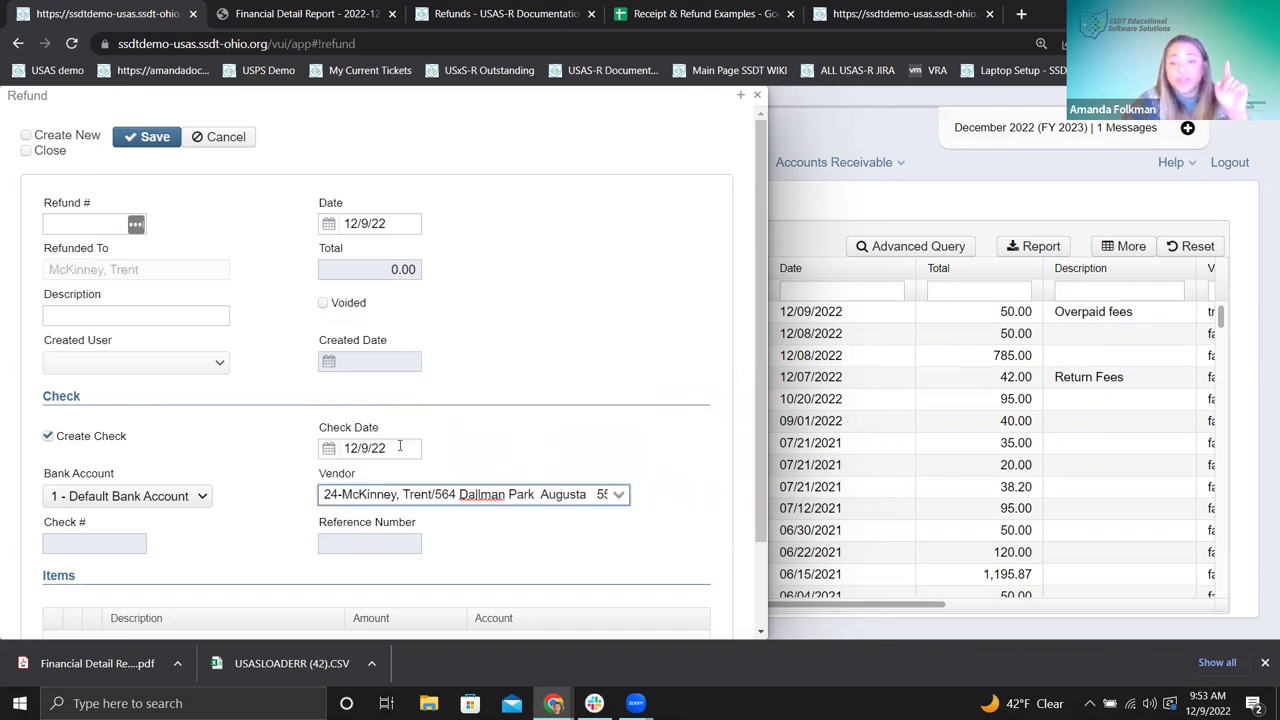
# - Set the new refund's check date to 1/22/23
pyautogui.moveTo(399, 446); pyautogui.dragTo(343, 445)
pyautogui.press('BackSpace')
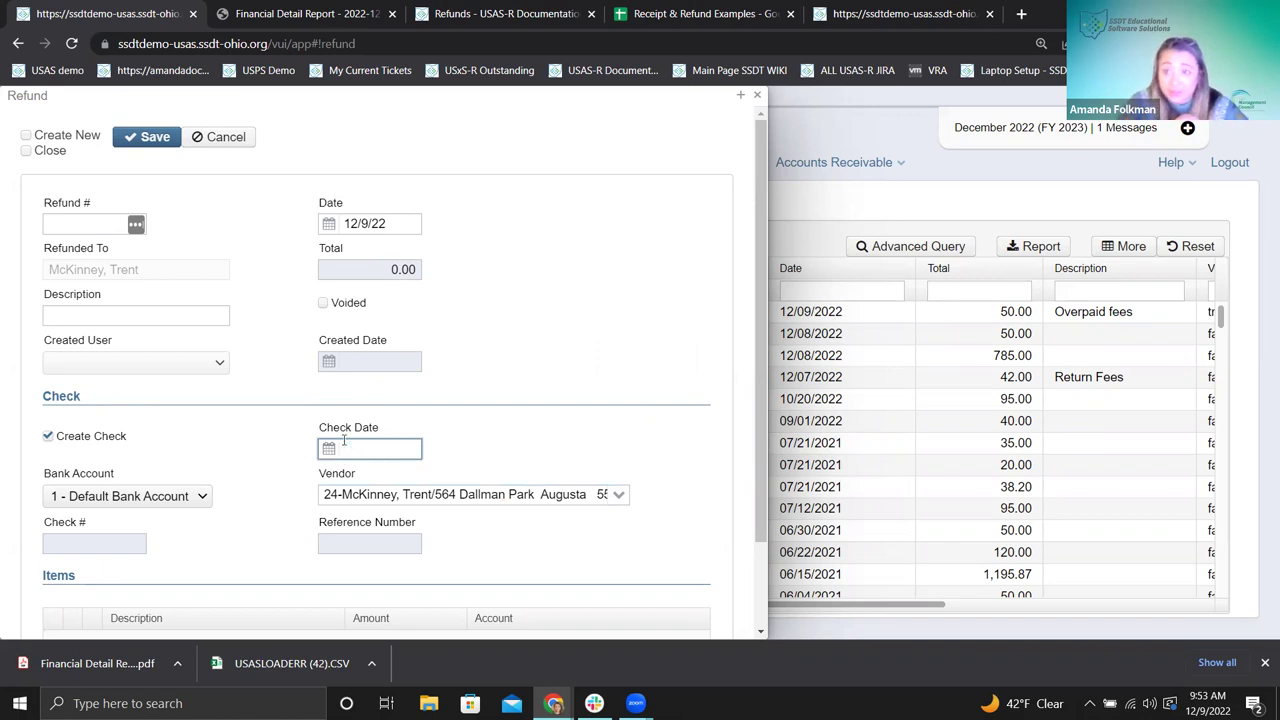
pyautogui.write('1/')
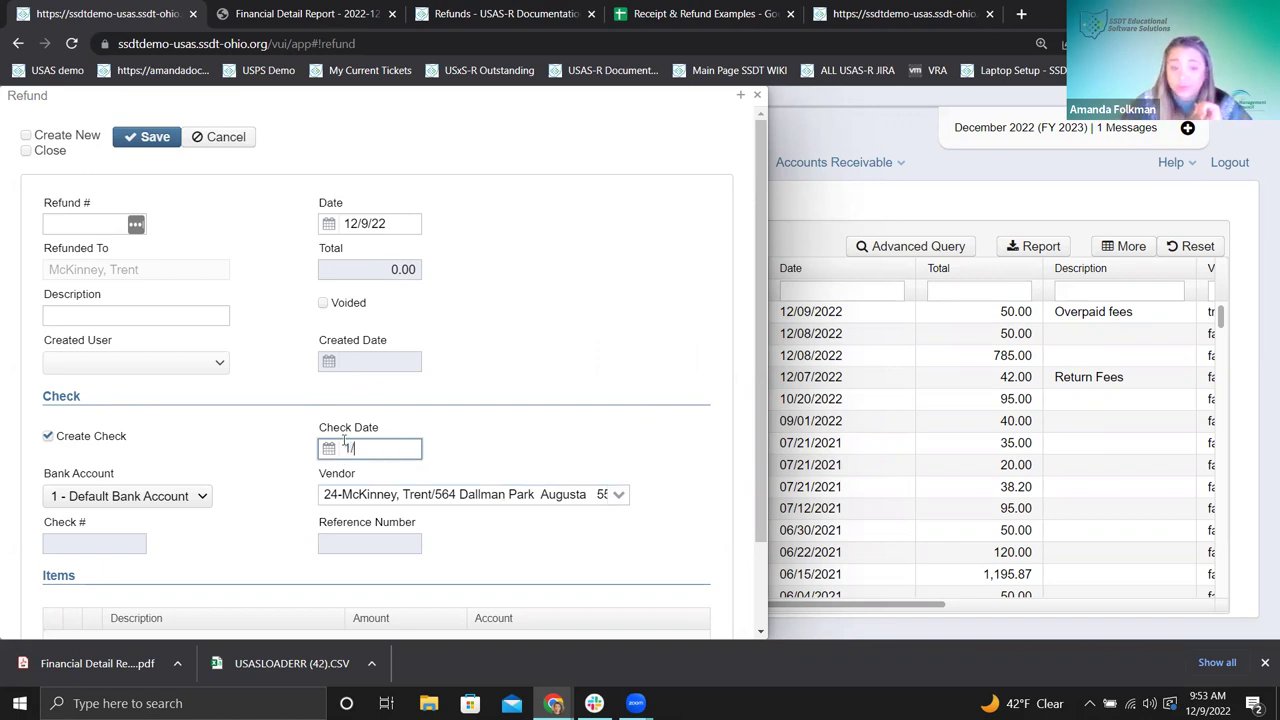
pyautogui.write('22/22')
pyautogui.press('BackSpace')
pyautogui.write('3')
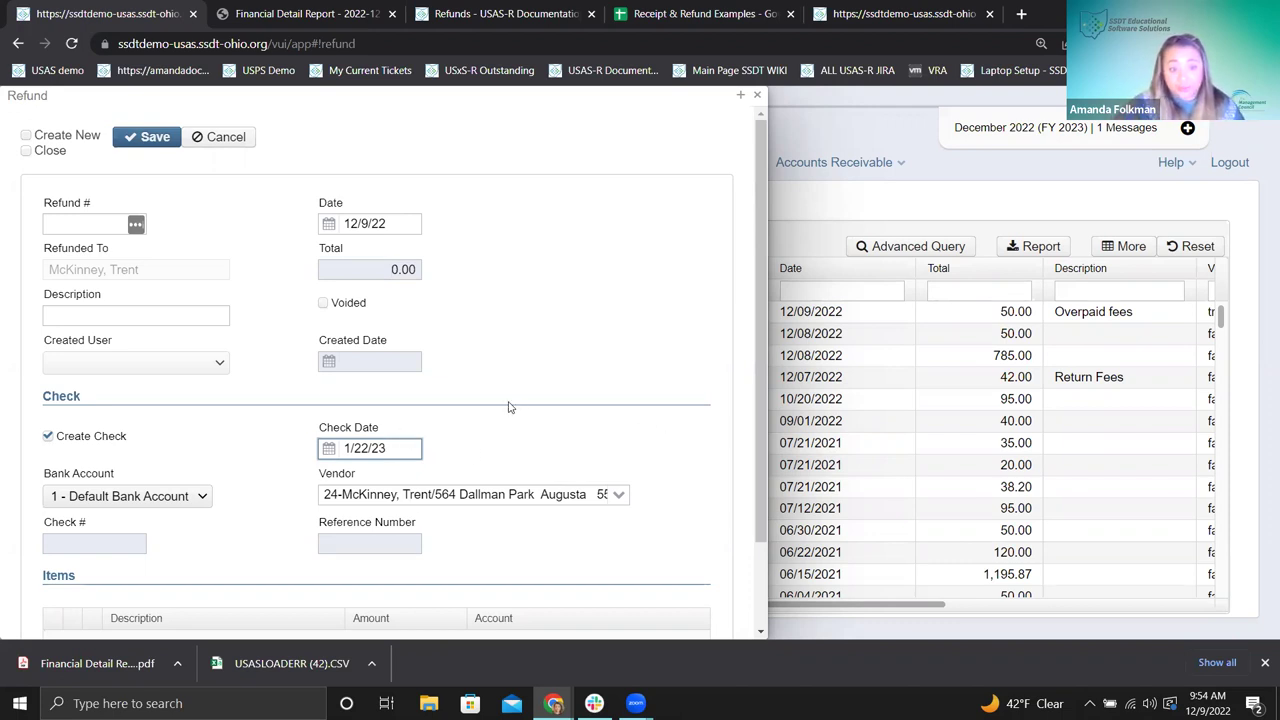
# - Add a line item with the description "test" to the new refund
pyautogui.scroll(-1, 509, 410)
pyautogui.click(70, 616)
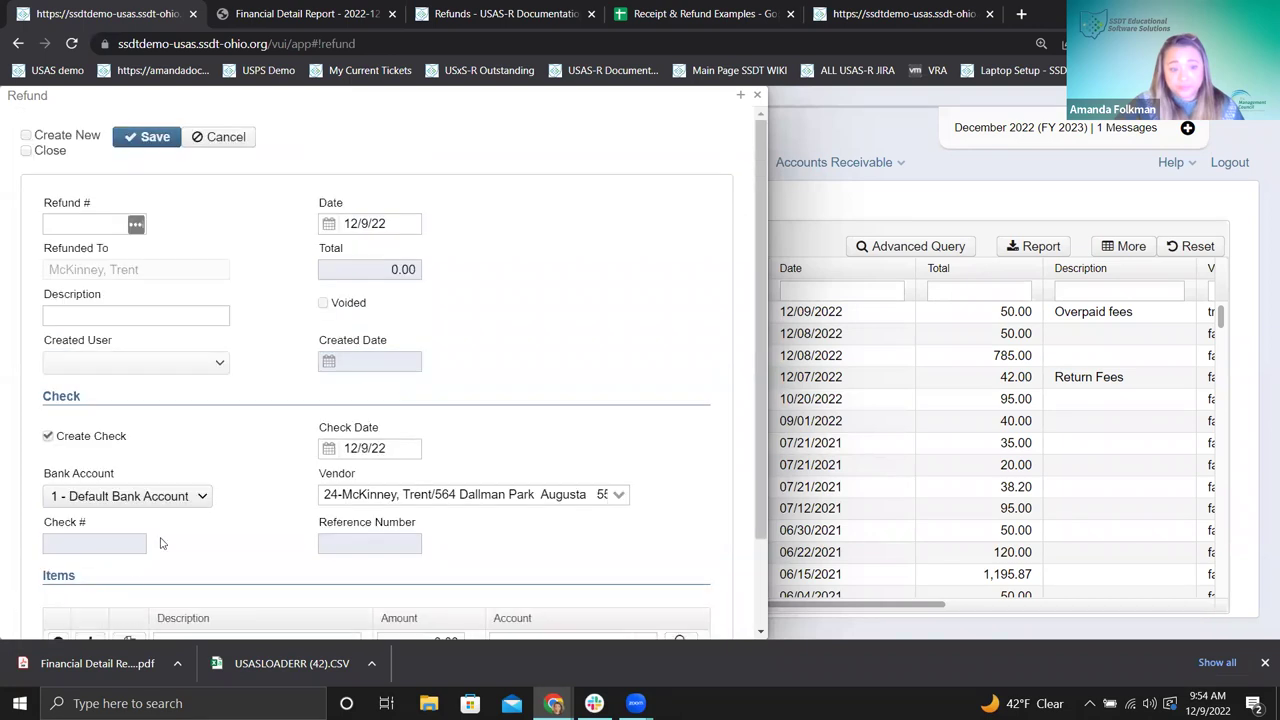
pyautogui.scroll(-1, 420, 579)
pyautogui.write('test')
pyautogui.press('Tab')
pyautogui.scroll(-1, 443, 596)
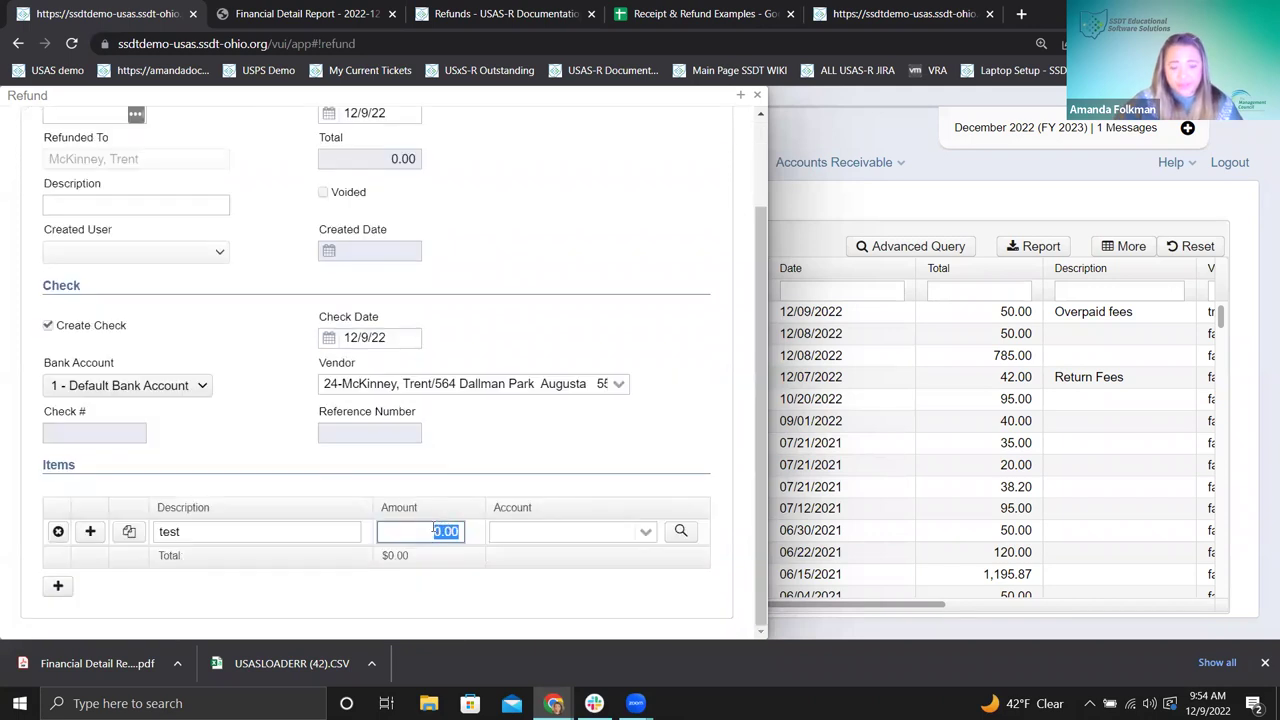
pyautogui.click(433, 531)
pyautogui.click(433, 531)
pyautogui.click(433, 531)
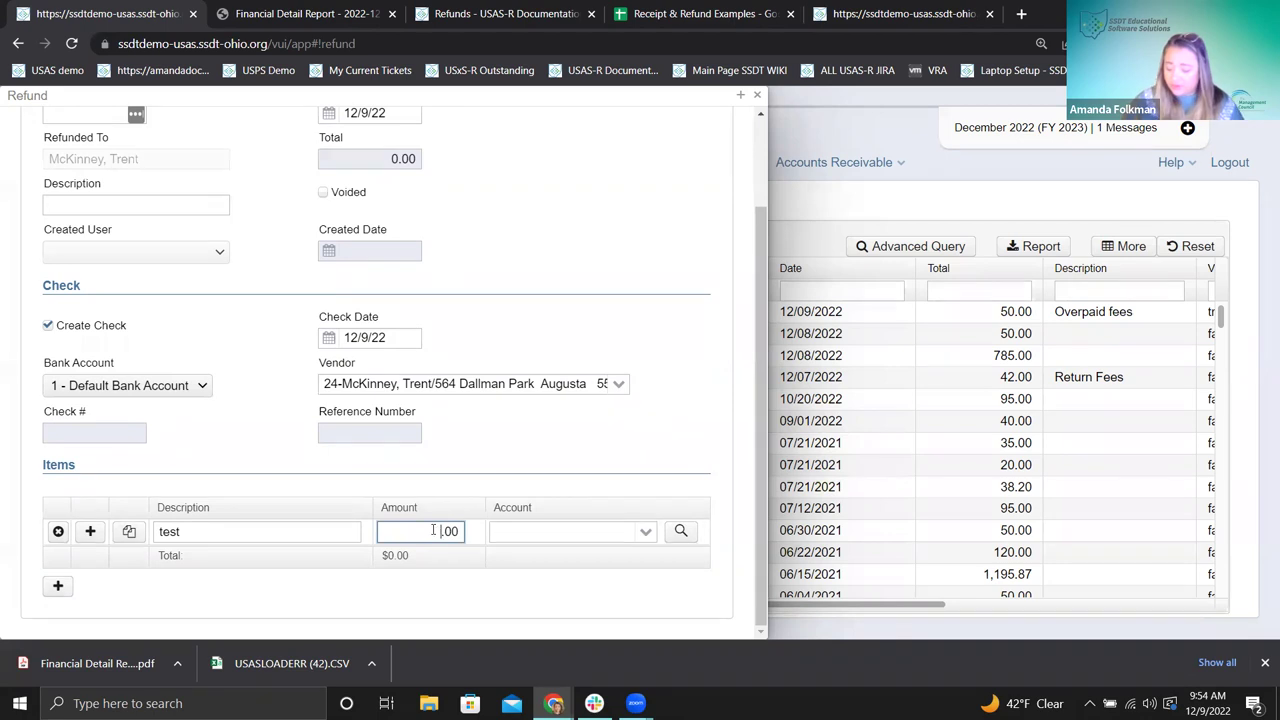
pyautogui.write('456')
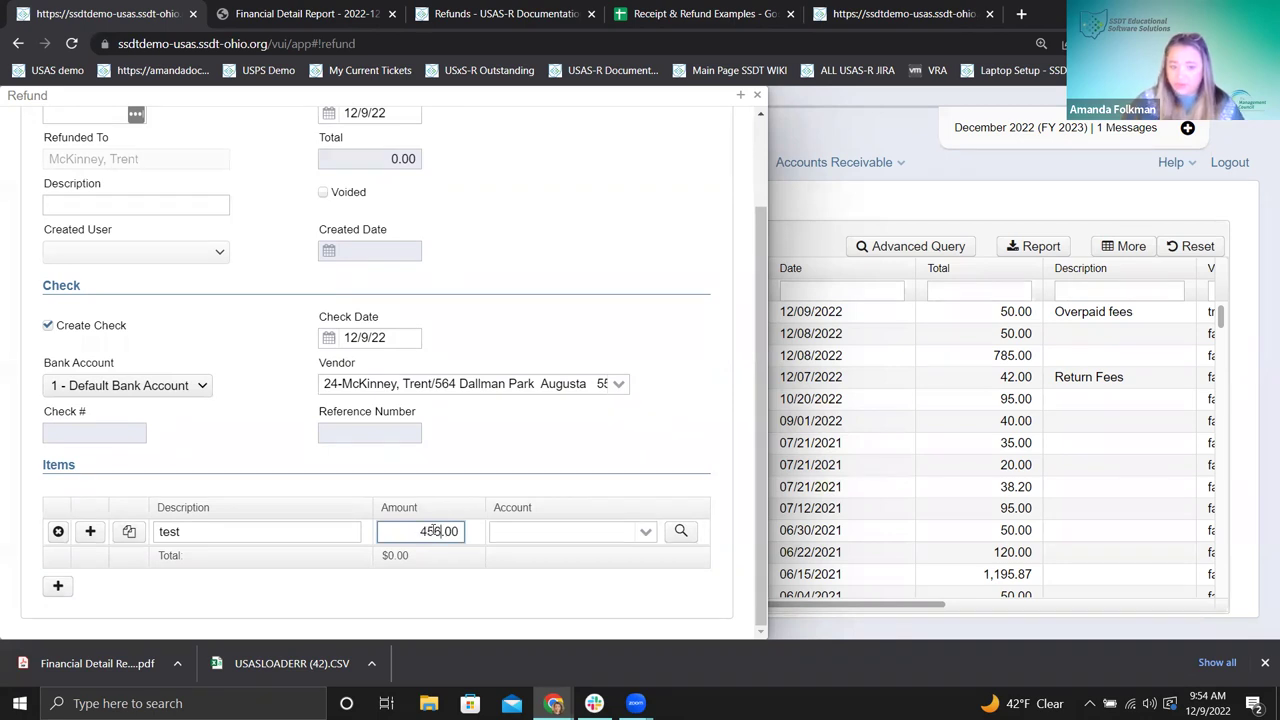
pyautogui.write('7')
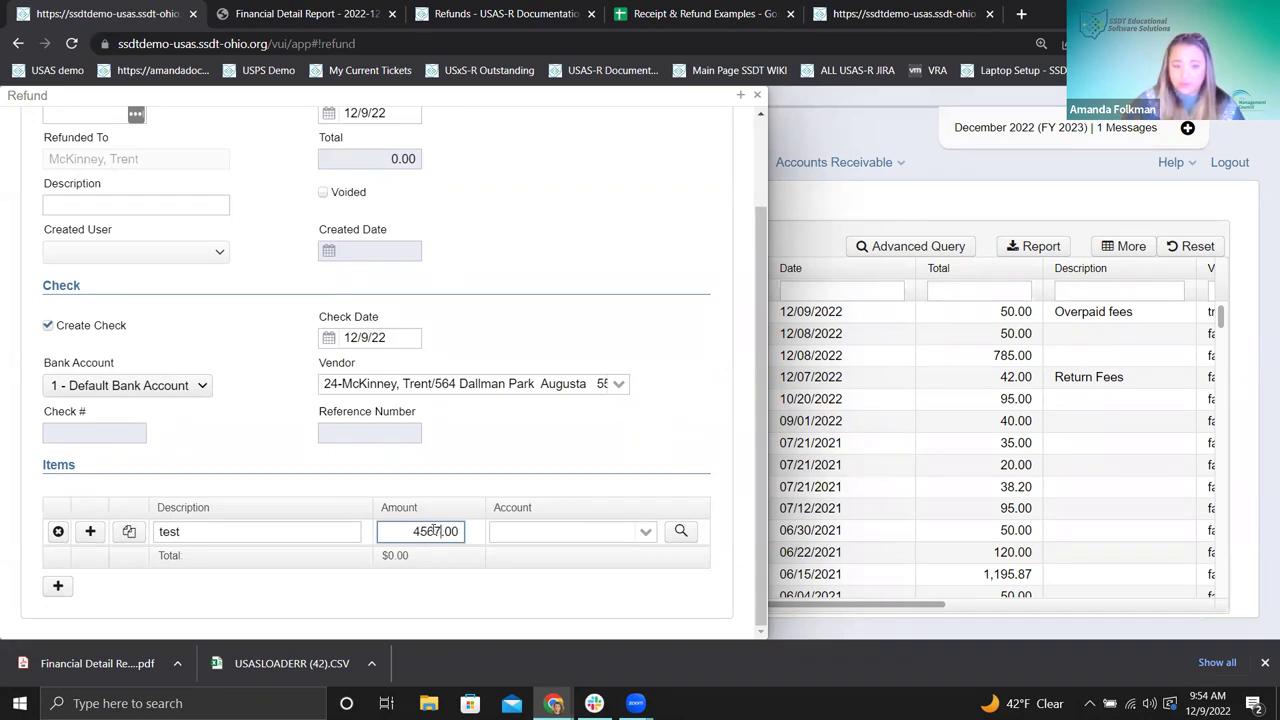
pyautogui.click(643, 531)
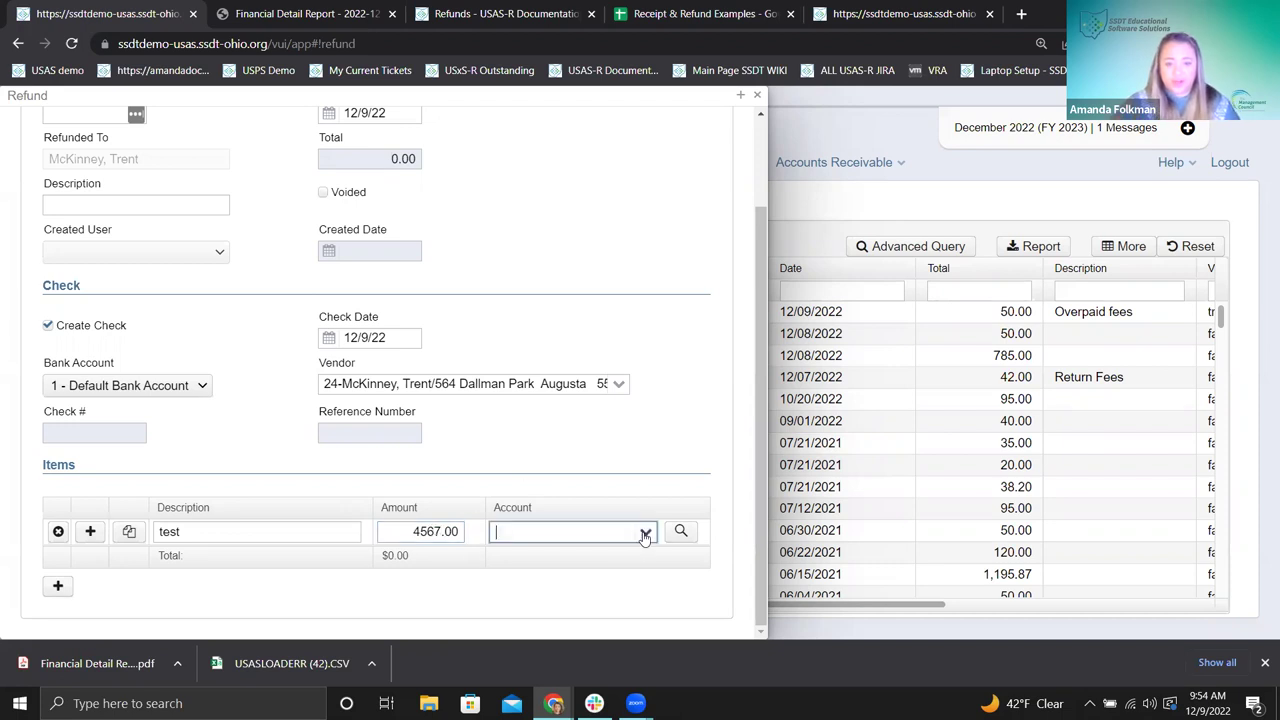
pyautogui.click(598, 498)
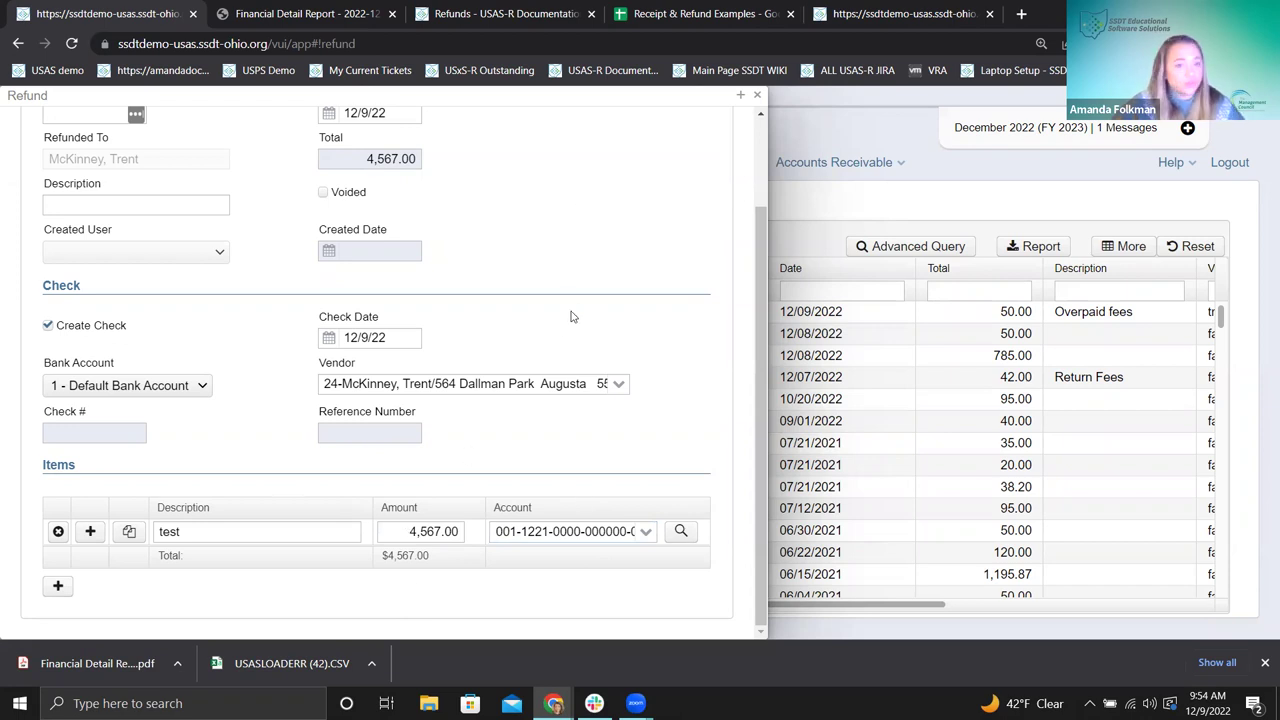
# - Set the refund's check date to 1/22/23 again and save the refund
pyautogui.scroll(2, 560, 283)
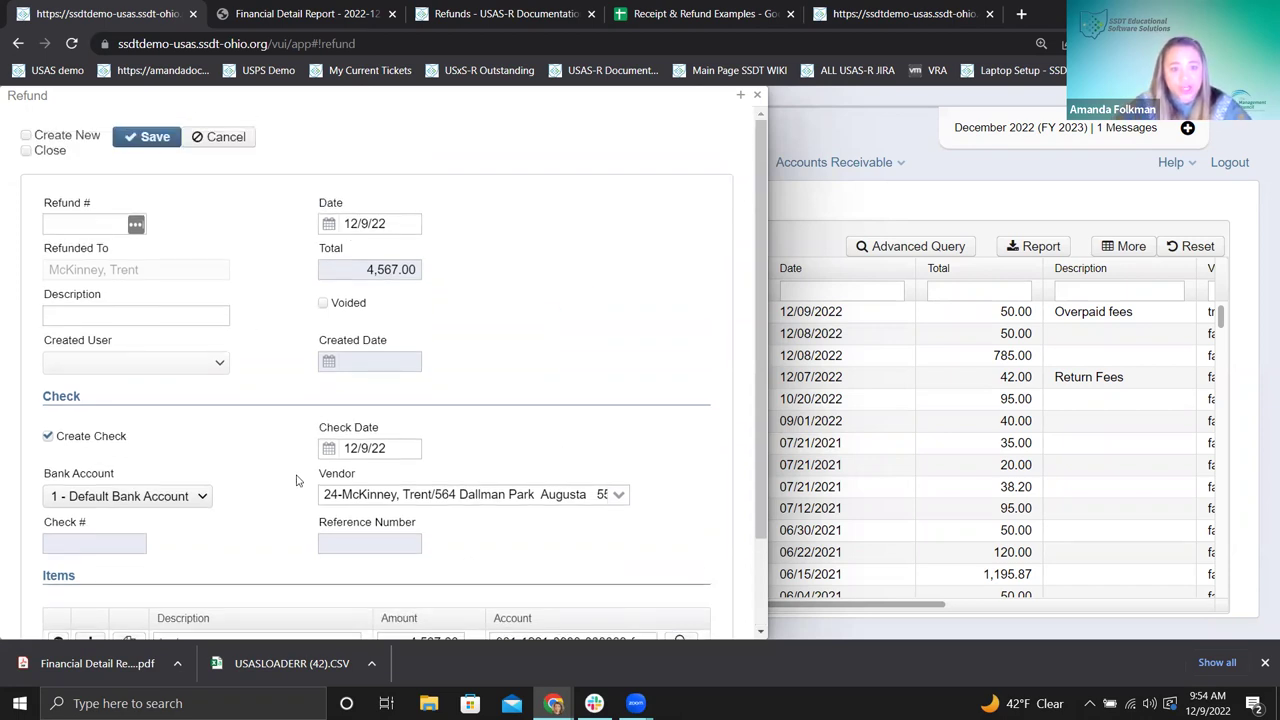
pyautogui.click(402, 449)
pyautogui.moveTo(402, 449); pyautogui.dragTo(344, 449)
pyautogui.write('1/22/23')
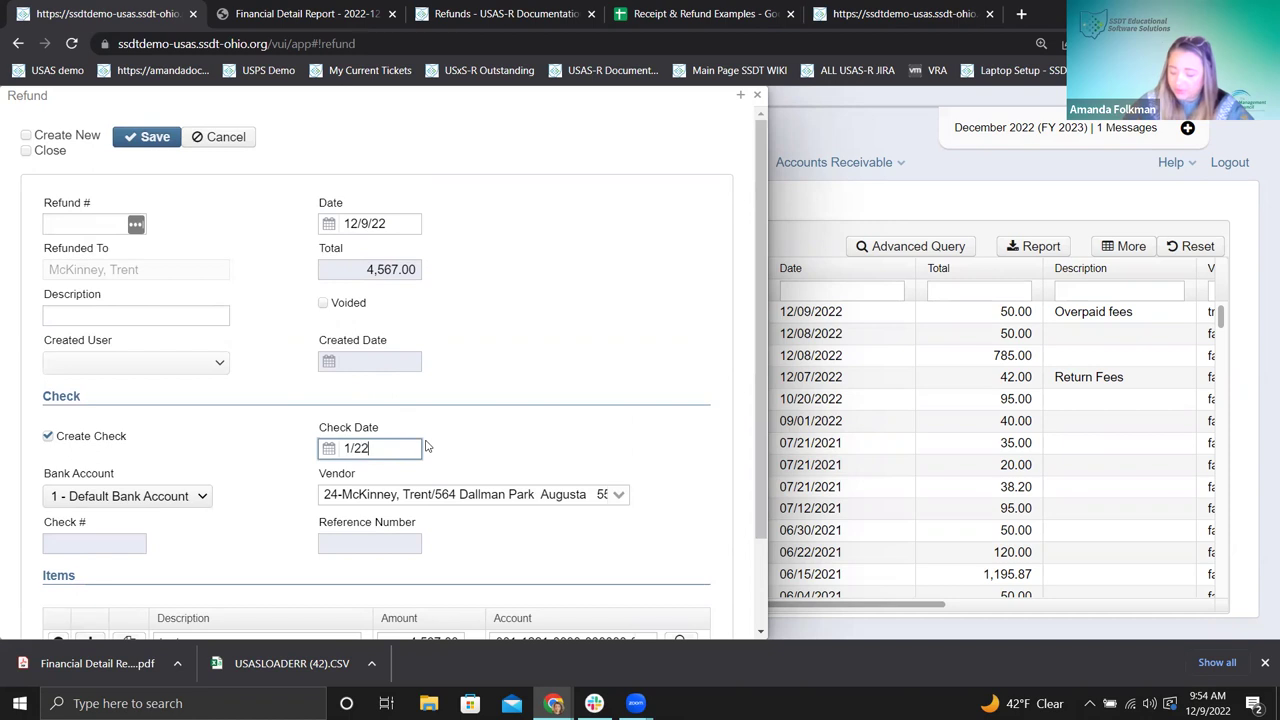
pyautogui.click(461, 446)
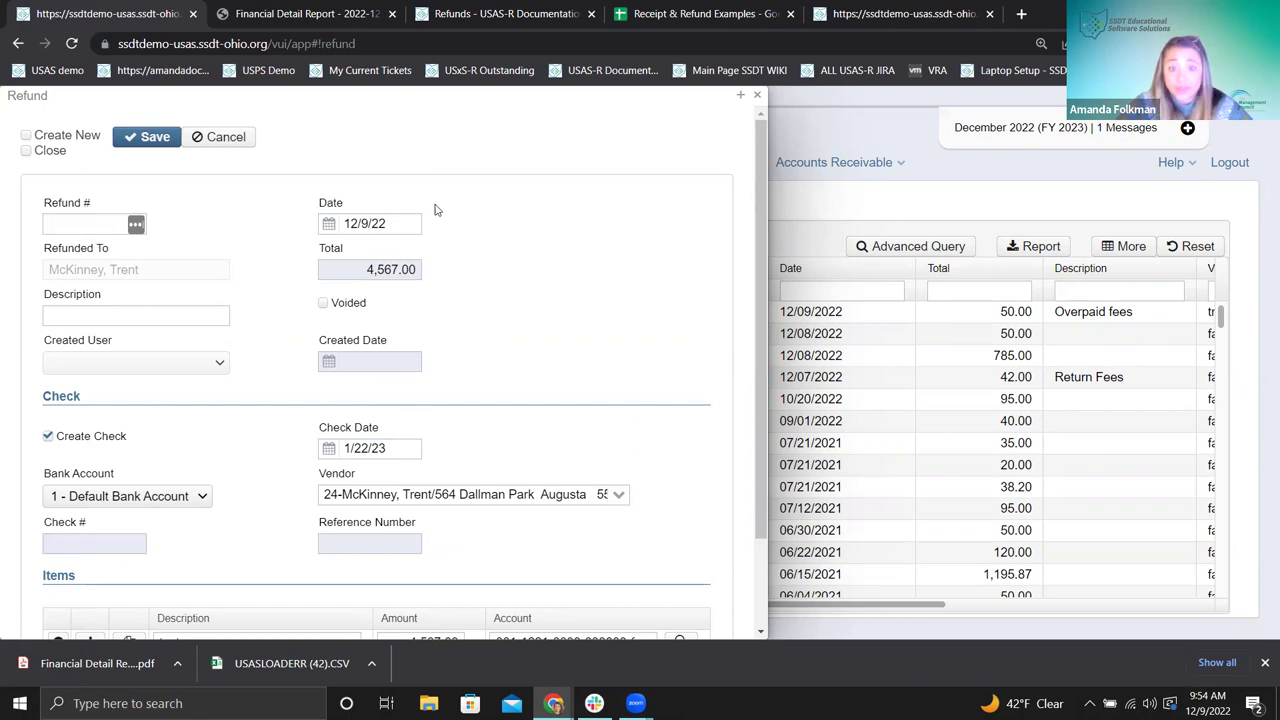
pyautogui.scroll(-2, 471, 351)
pyautogui.scroll(2, 471, 351)
pyautogui.click(160, 144)
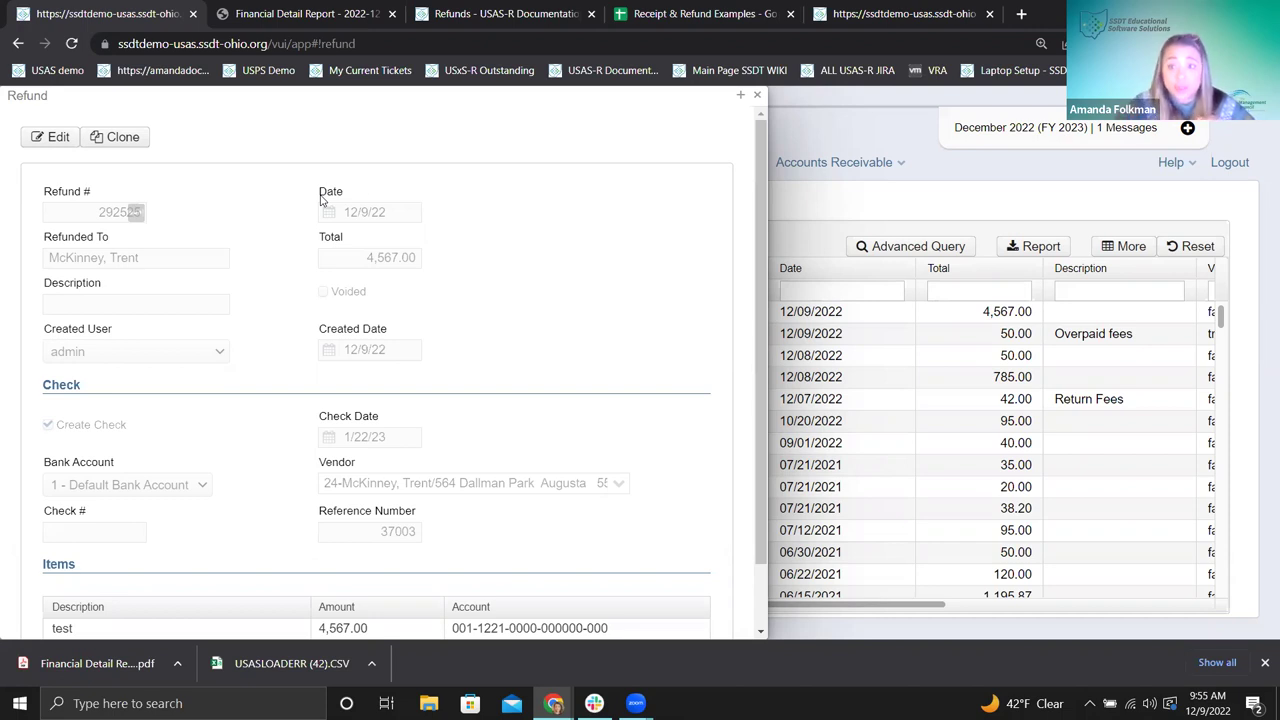
# - Close the saved refund and view the Disbursements grid to check the date of its refund check
pyautogui.click(757, 96)
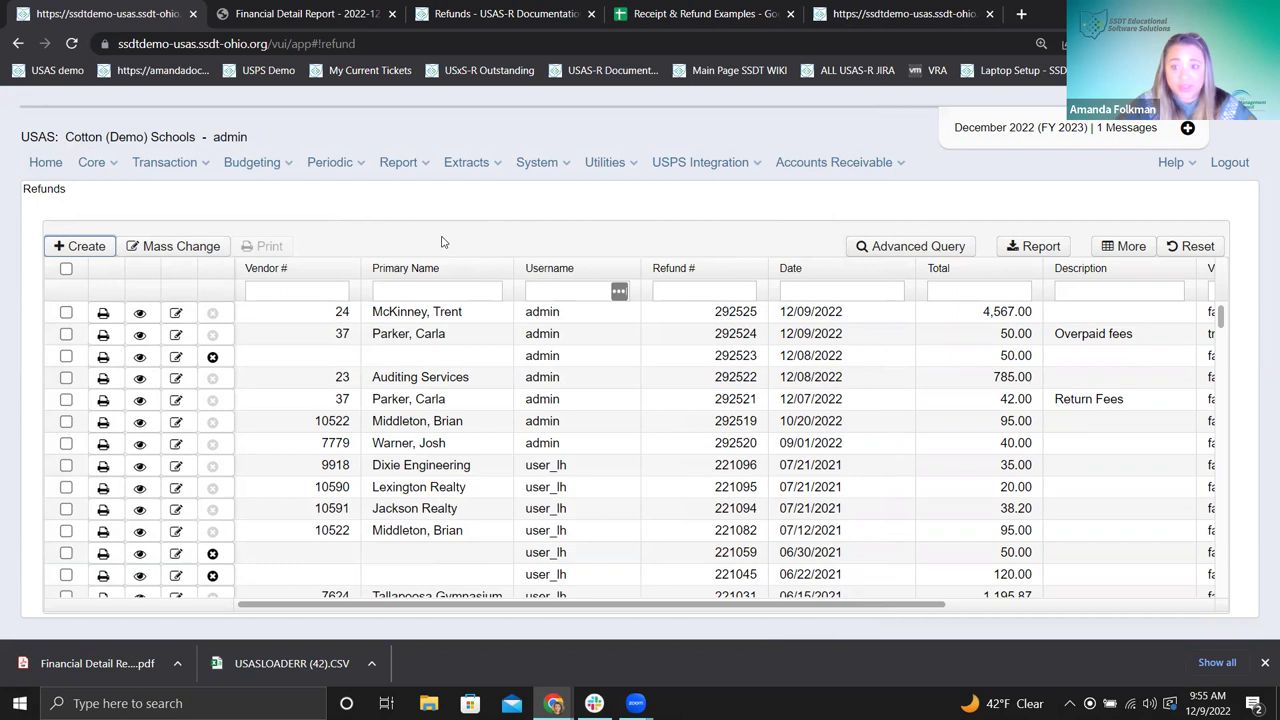
pyautogui.click(176, 166)
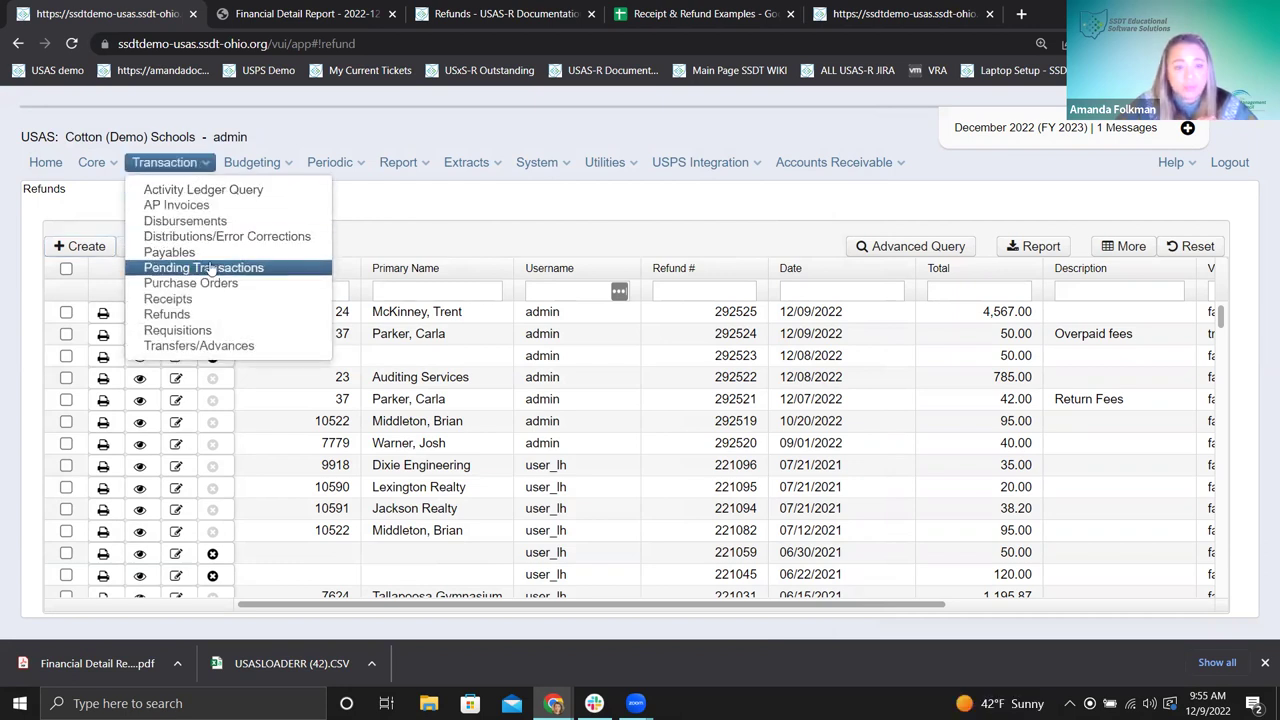
pyautogui.click(205, 222)
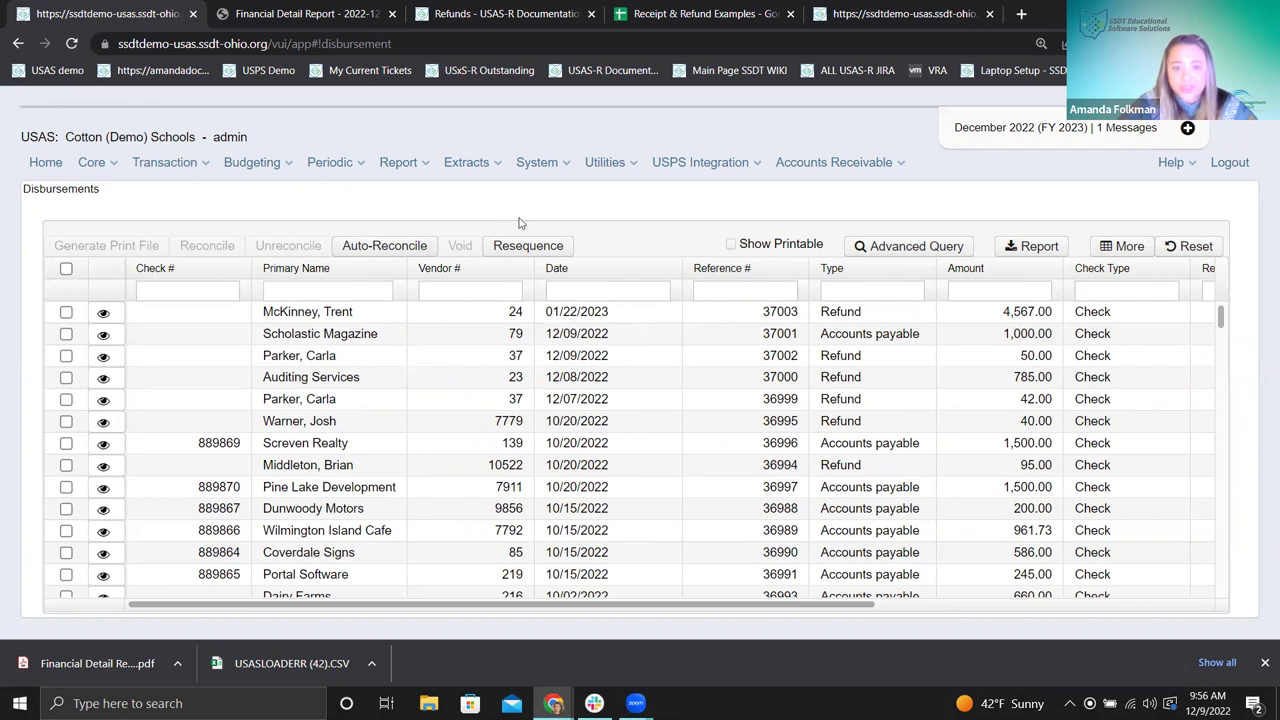
# - Generate the Financial Detail Report as a downloadable PDF with an end date of 1/30/23
pyautogui.click(398, 164)
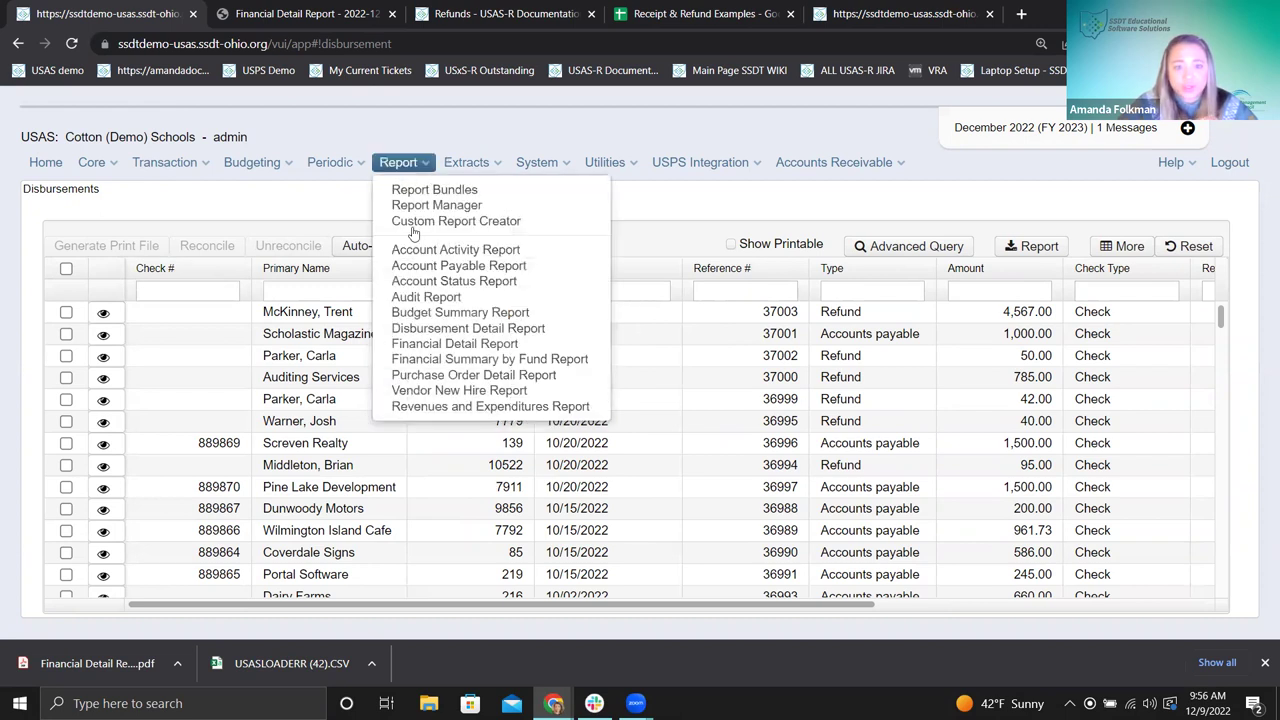
pyautogui.click(440, 345)
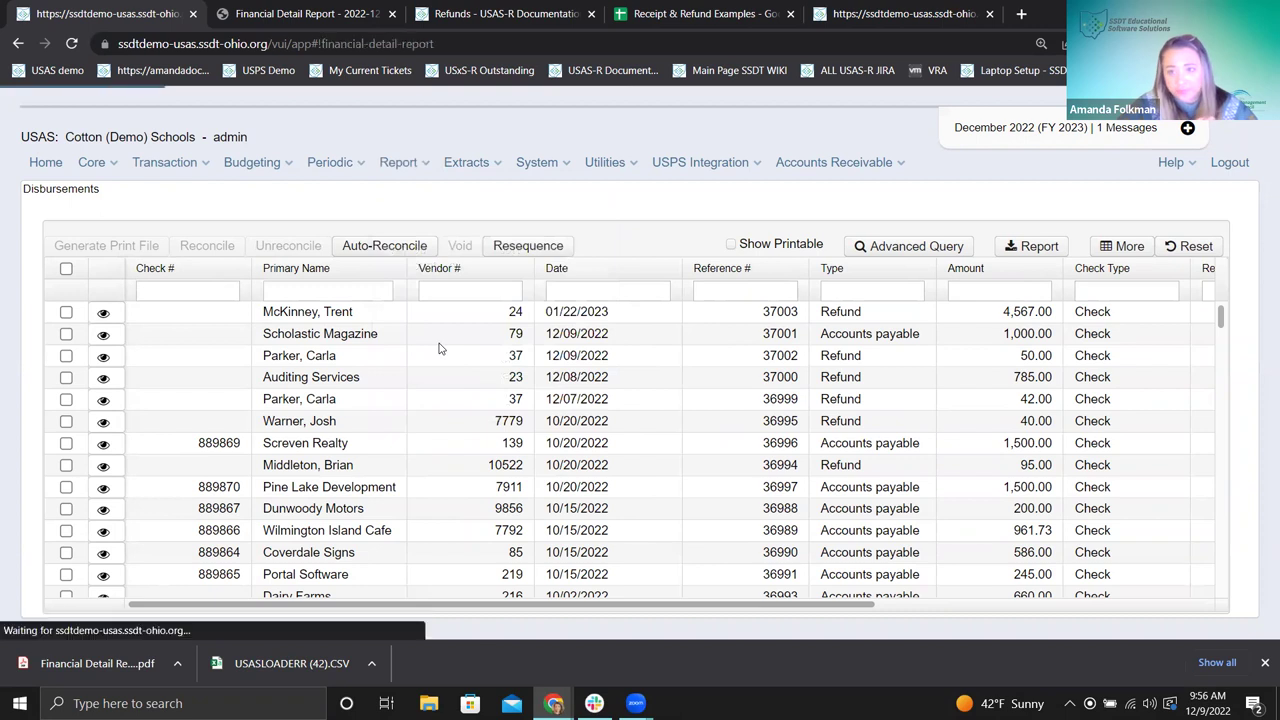
pyautogui.scroll(3, 389, 345)
pyautogui.moveTo(593, 292); pyautogui.dragTo(468, 296)
pyautogui.write('1/30/23')
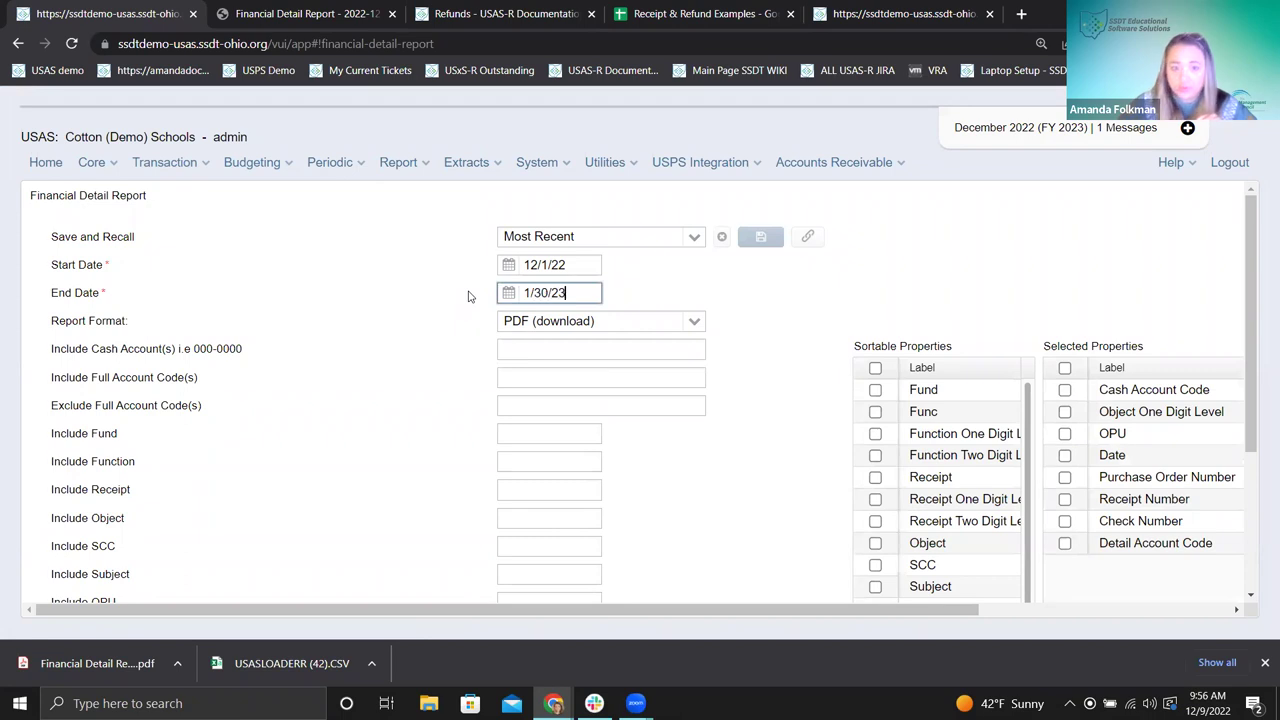
pyautogui.click(467, 296)
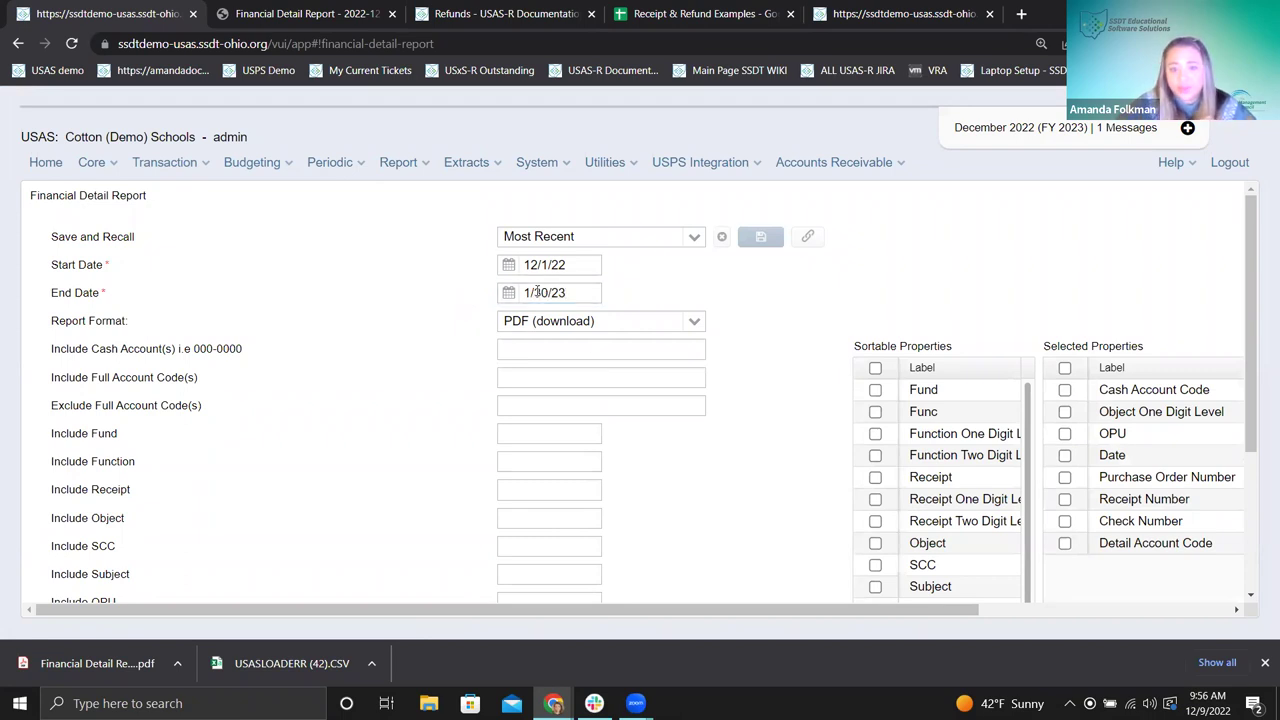
pyautogui.scroll(-3, 443, 563)
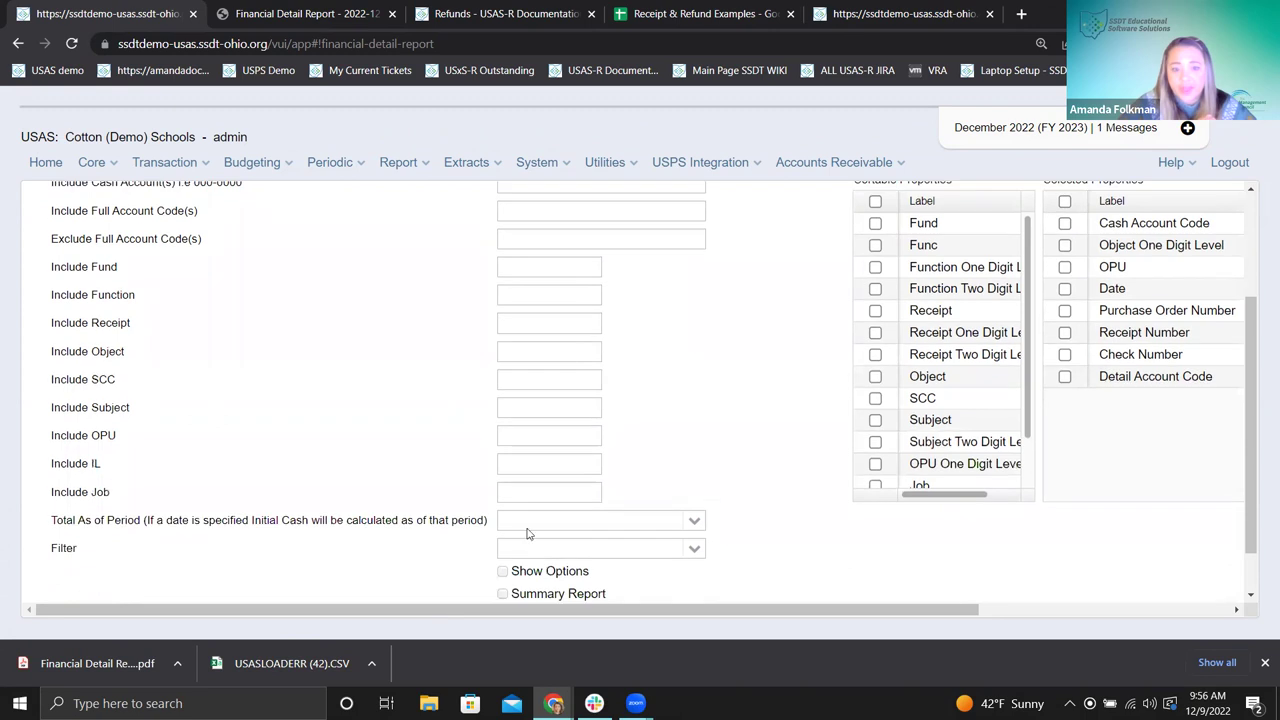
pyautogui.click(540, 564)
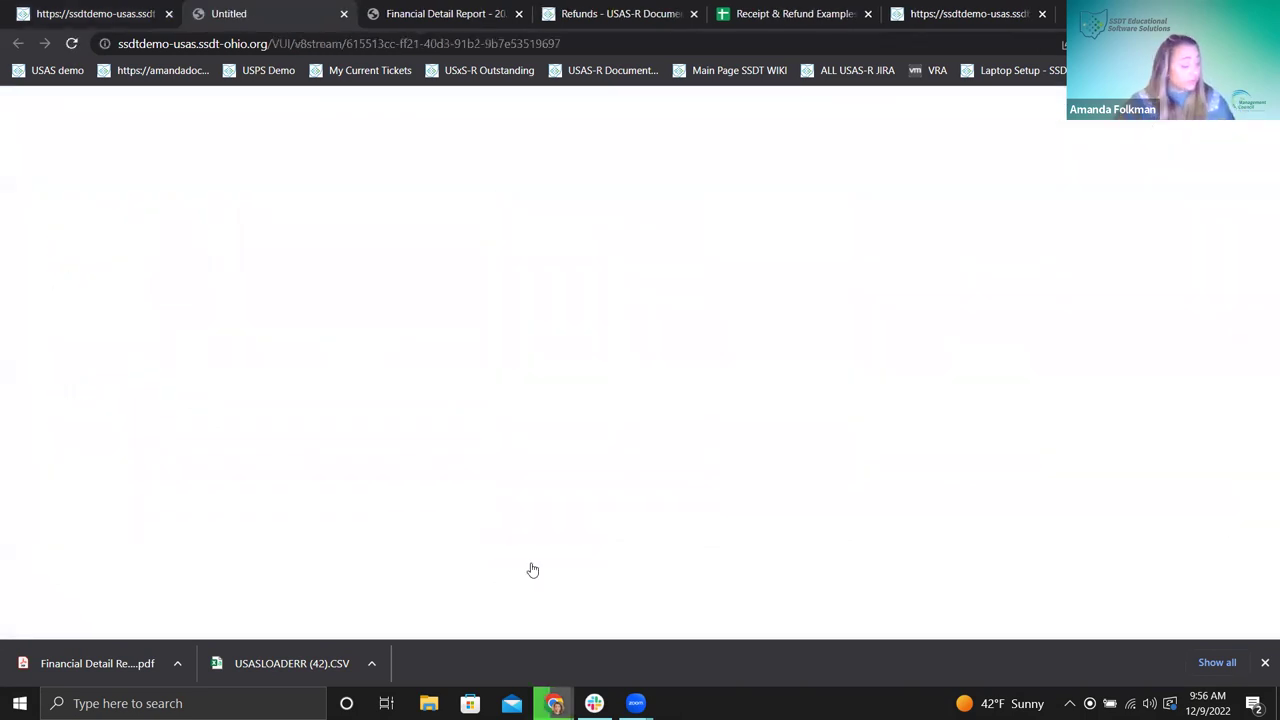
# - Open the newly generated Financial Detail Report PDF and examine the received amount of the "test" refund
pyautogui.click(60, 662)
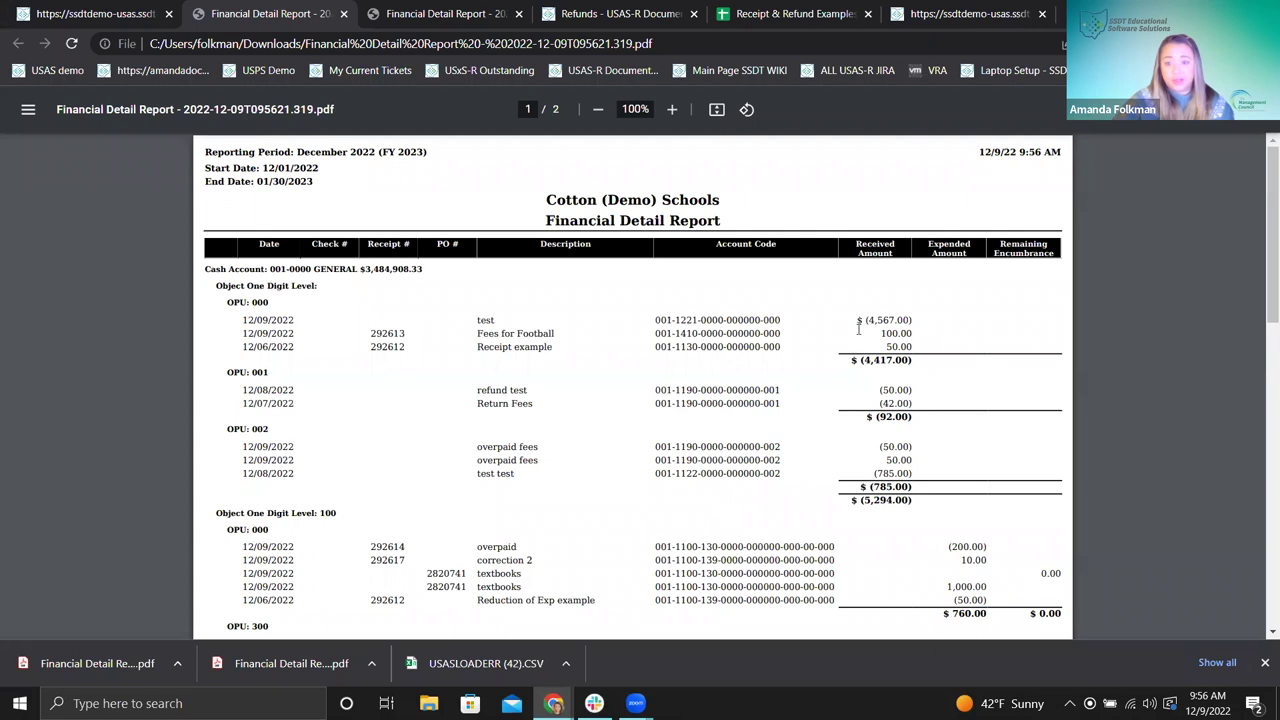
pyautogui.moveTo(868, 319); pyautogui.dragTo(914, 321)
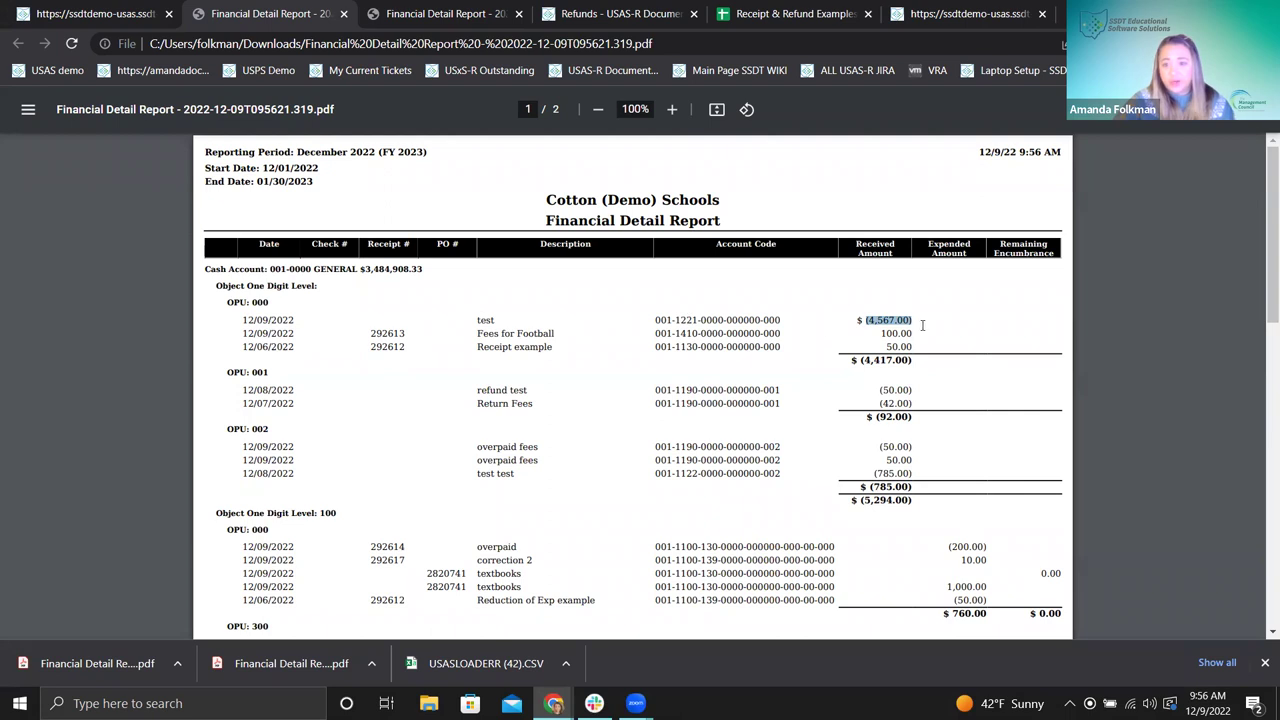
pyautogui.click(860, 319)
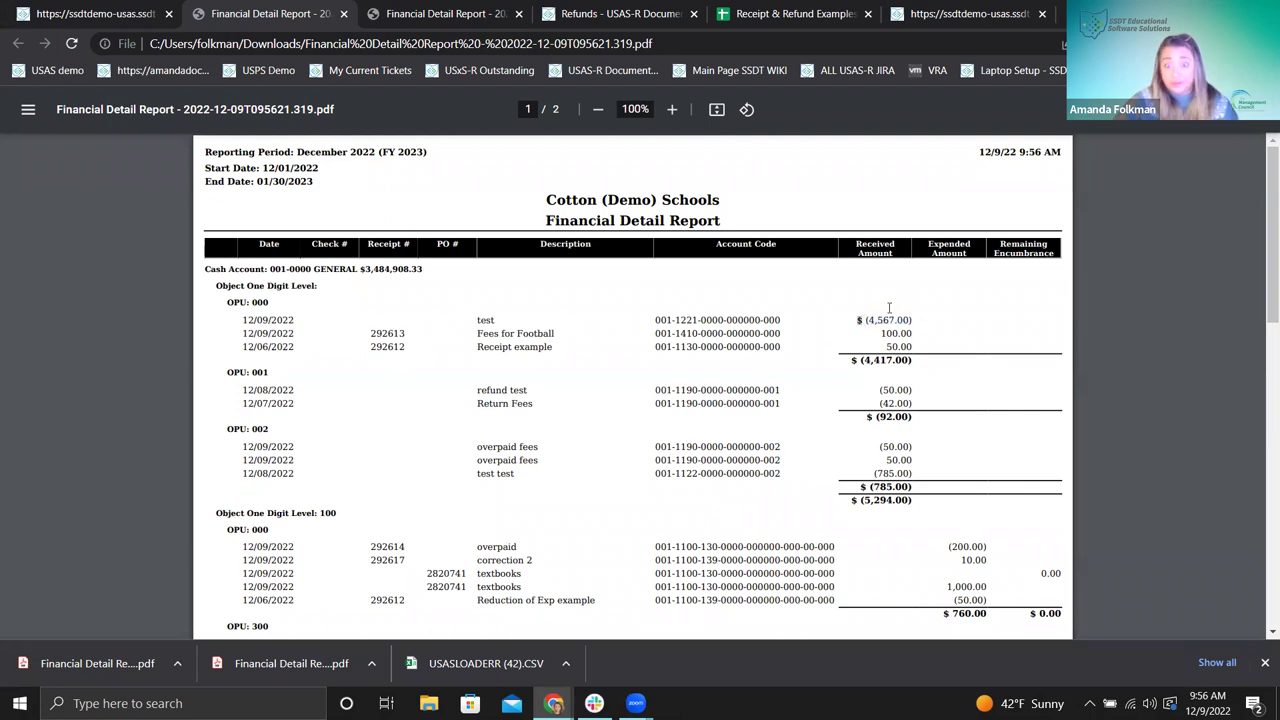
pyautogui.moveTo(872, 322); pyautogui.dragTo(1003, 400)
pyautogui.click(1001, 393)
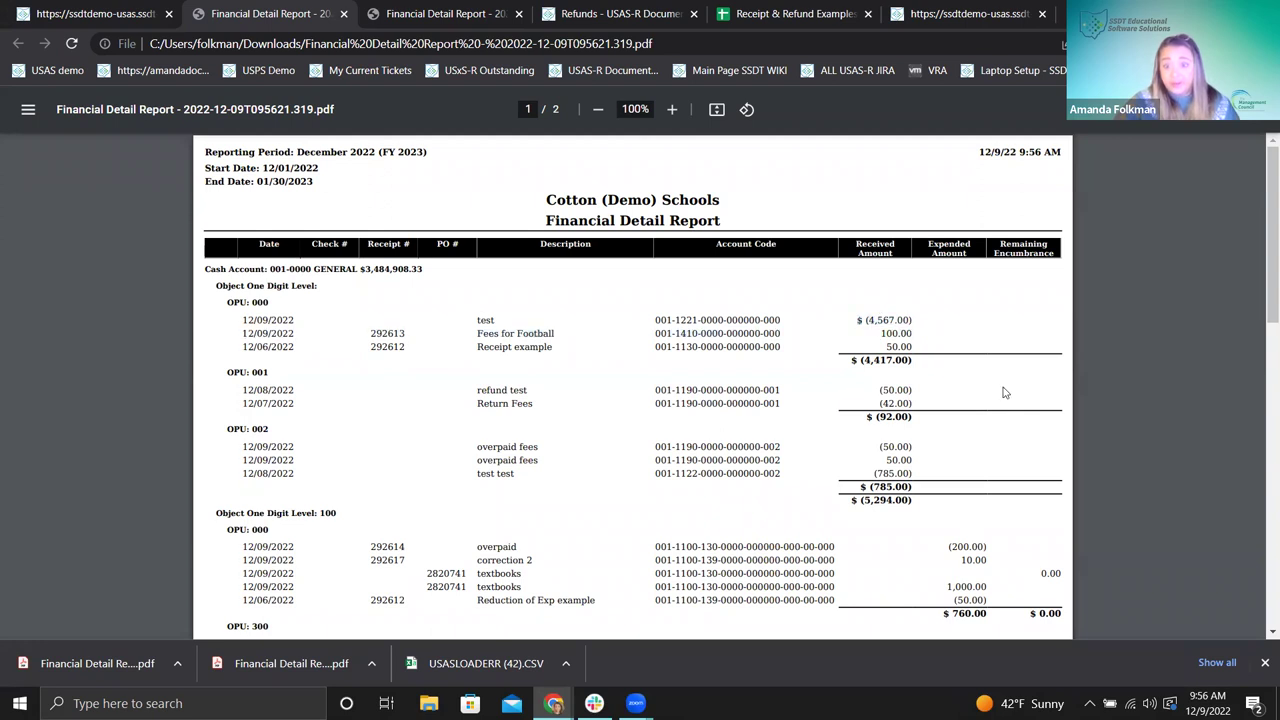
# - Review both pages of the Financial Detail Report and check the date and account code of the "test" refund
pyautogui.scroll(-10, 960, 314)
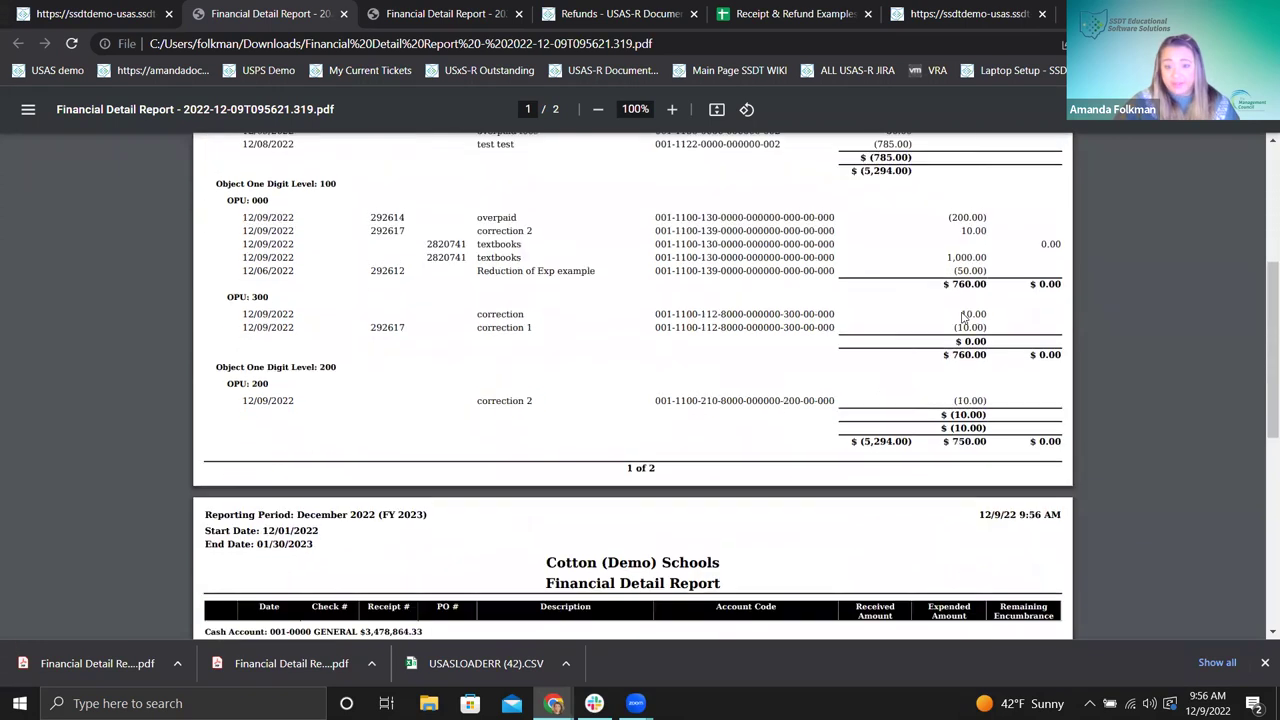
pyautogui.scroll(-1, 966, 314)
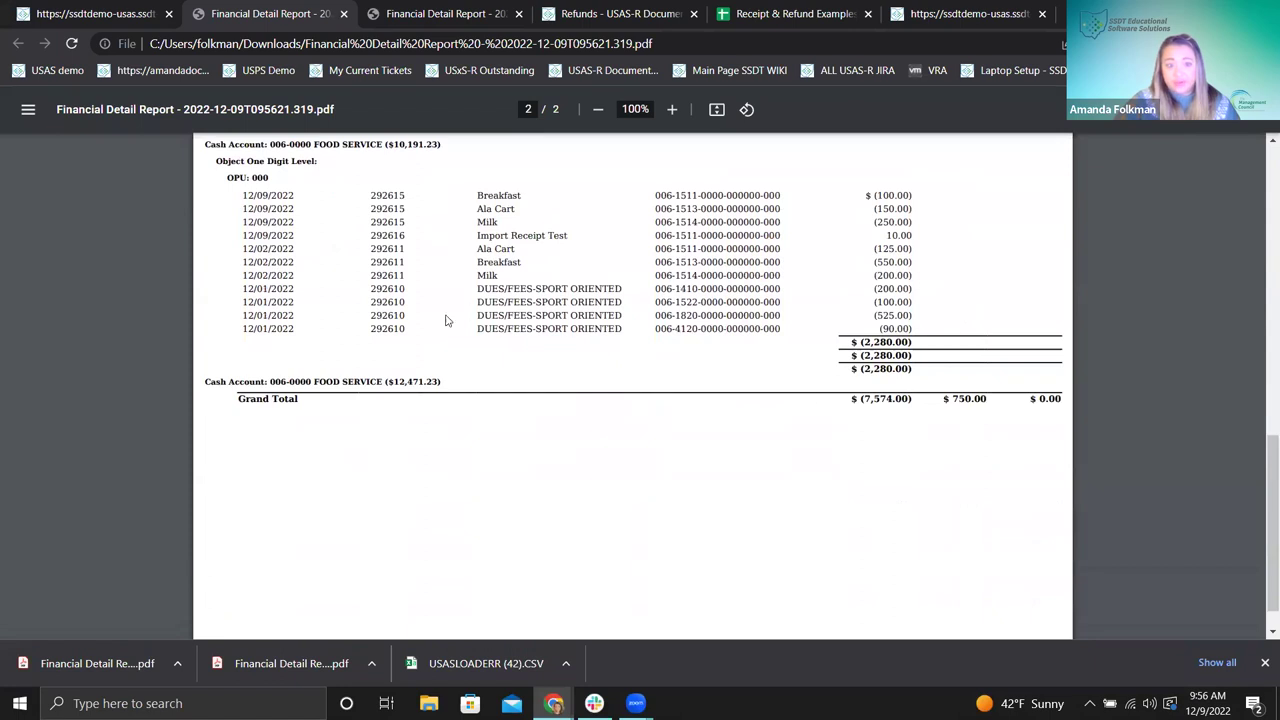
pyautogui.scroll(-1, 966, 436)
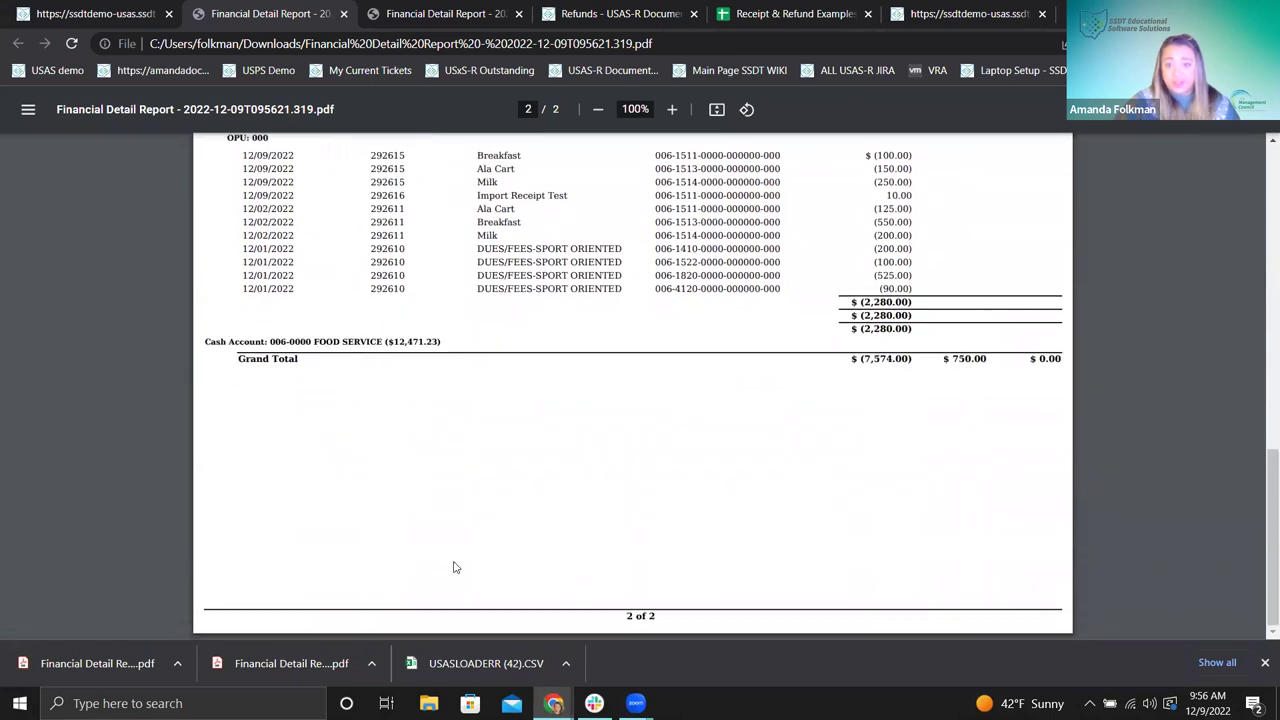
pyautogui.scroll(2, 584, 547)
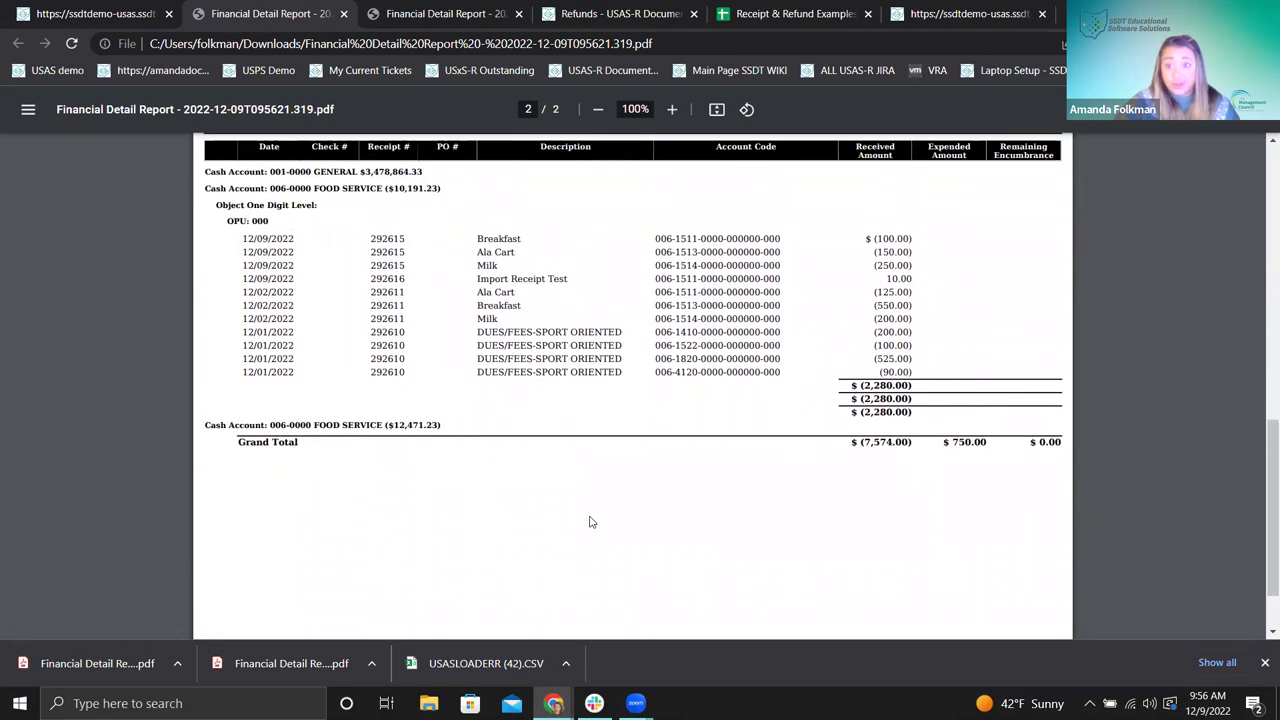
pyautogui.scroll(7, 546, 485)
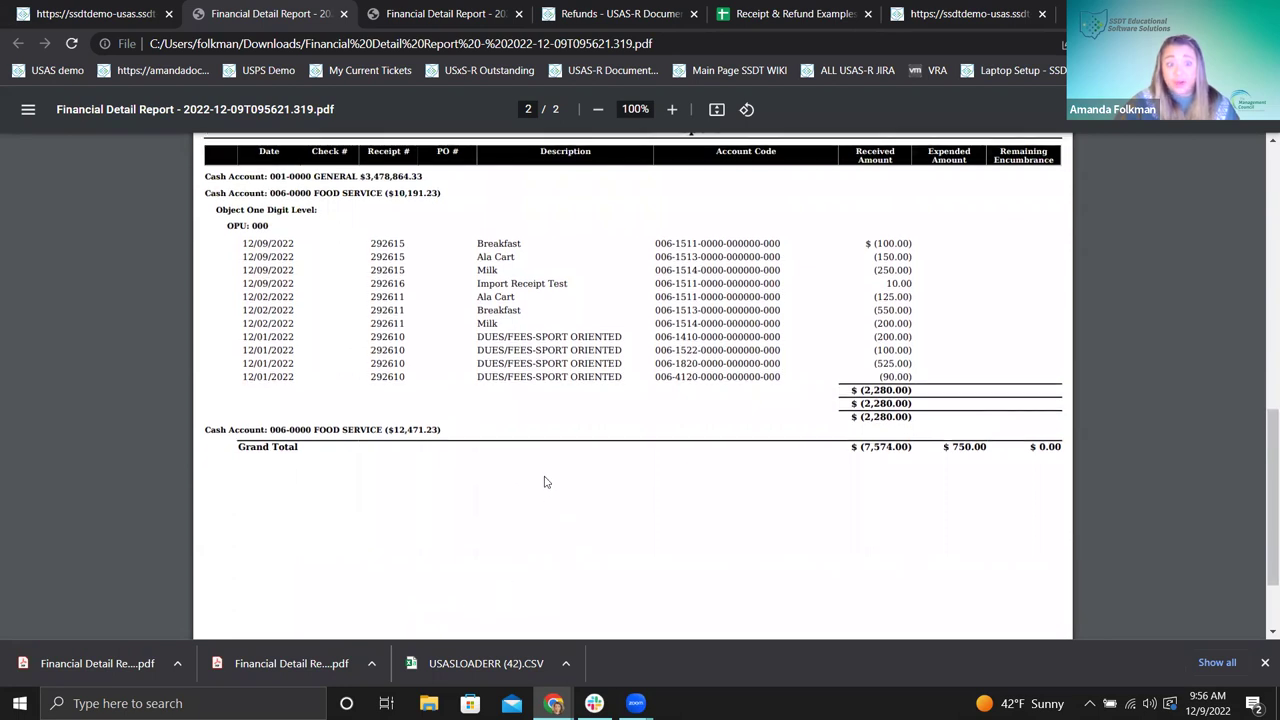
pyautogui.scroll(10, 546, 475)
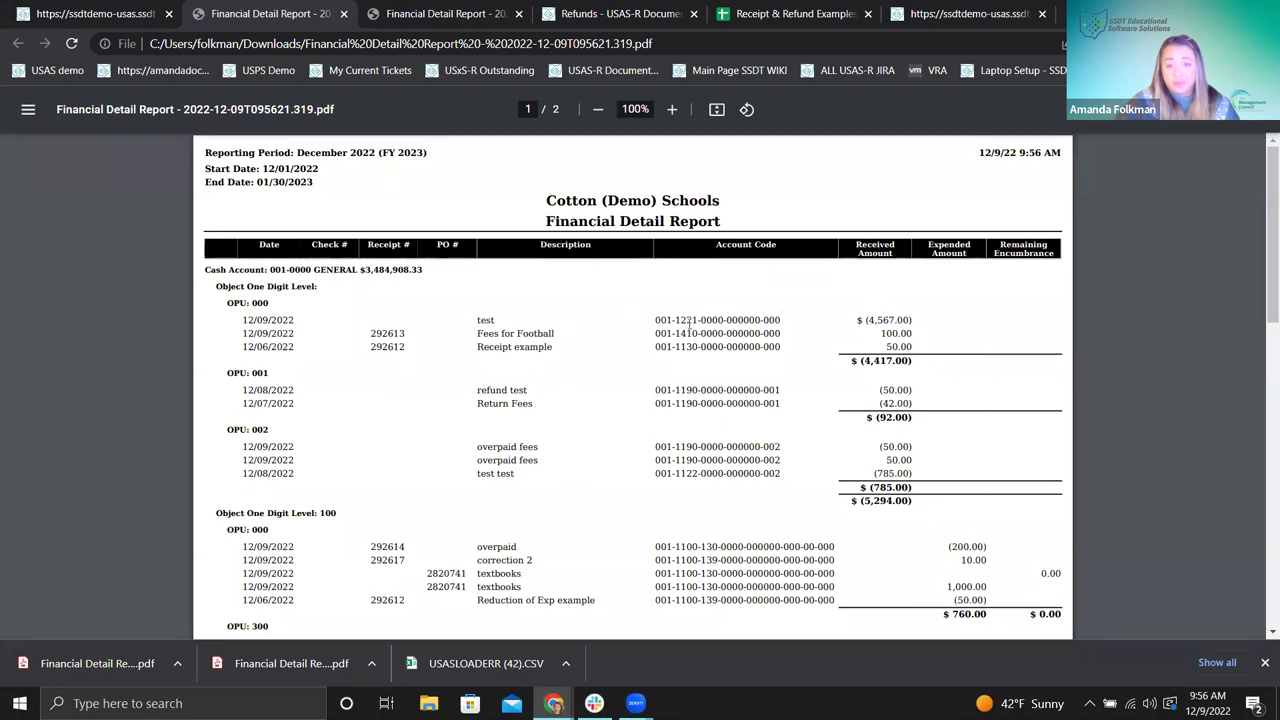
pyautogui.moveTo(654, 321); pyautogui.dragTo(762, 322)
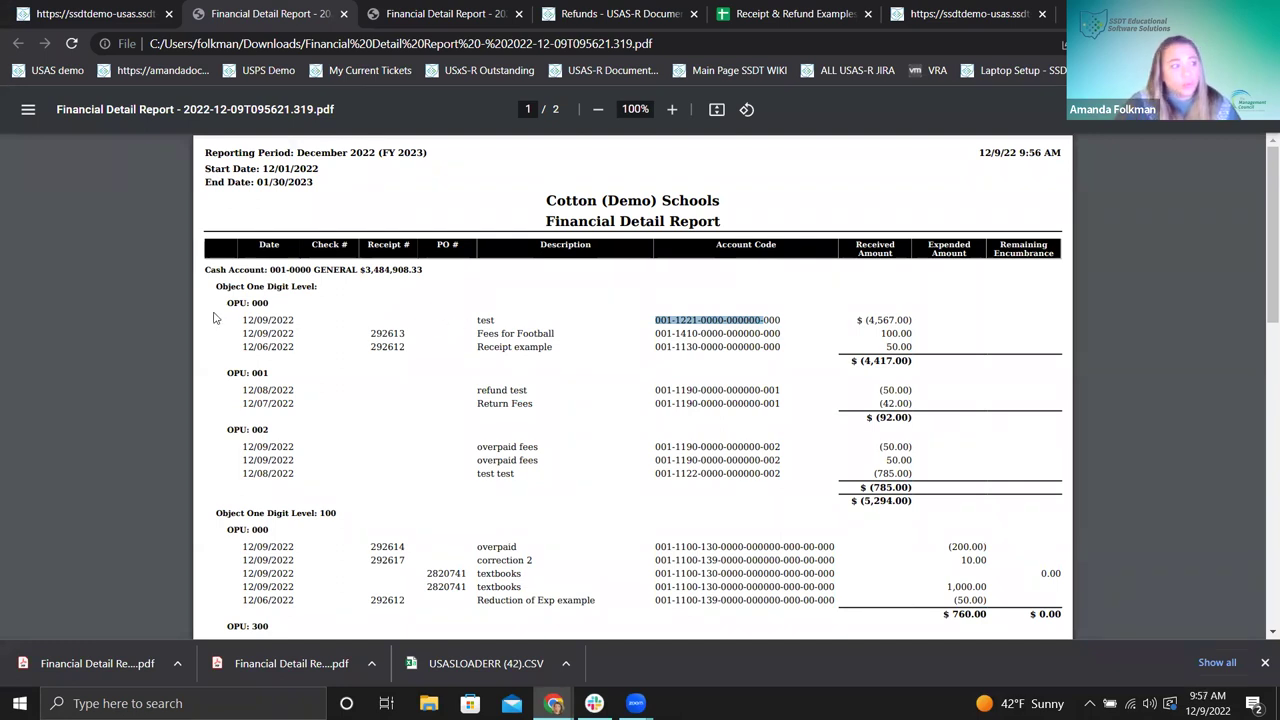
# - Return to the report options, then switch to the Refunds documentation and open the SSDT wiki's main page
pyautogui.click(108, 10)
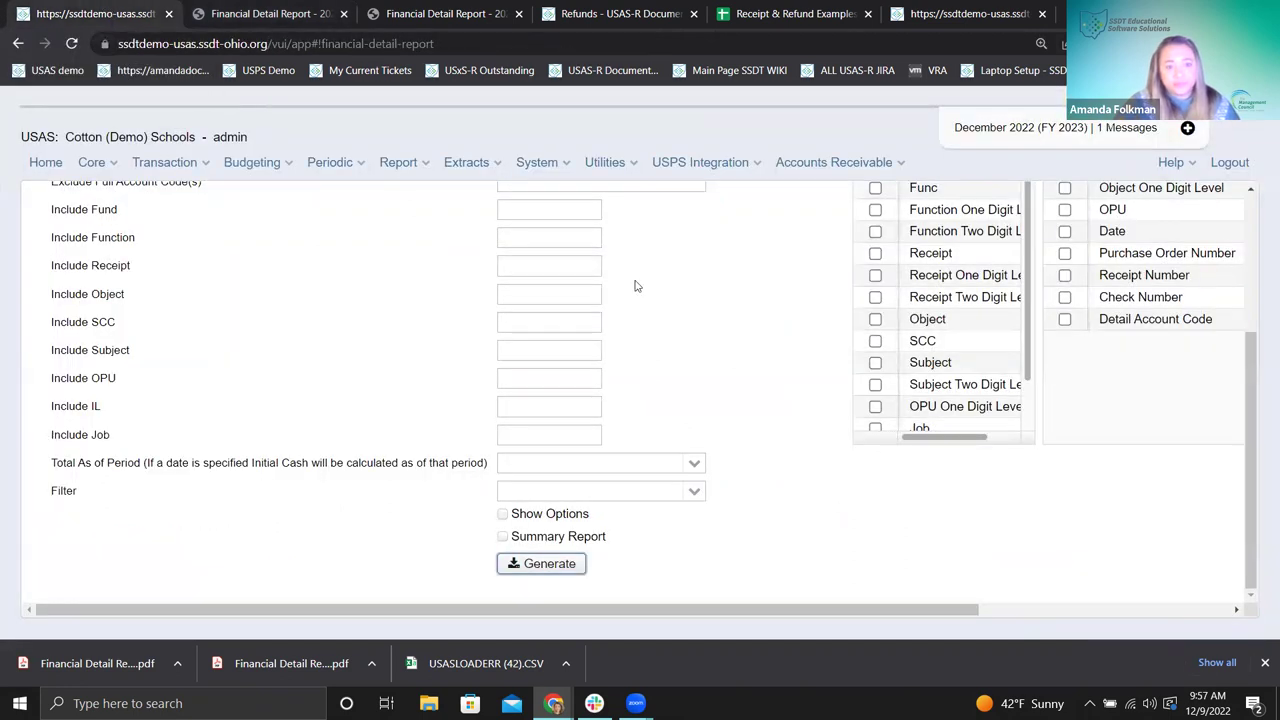
pyautogui.scroll(2, 634, 287)
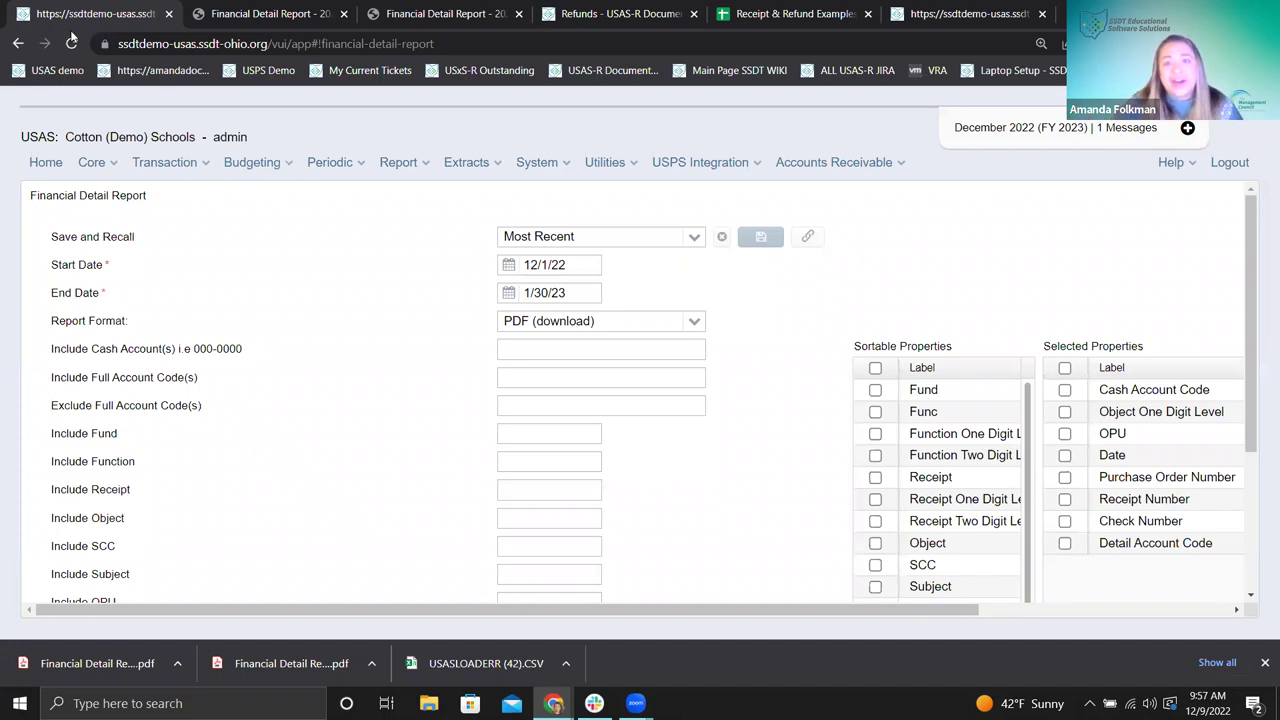
pyautogui.click(566, 18)
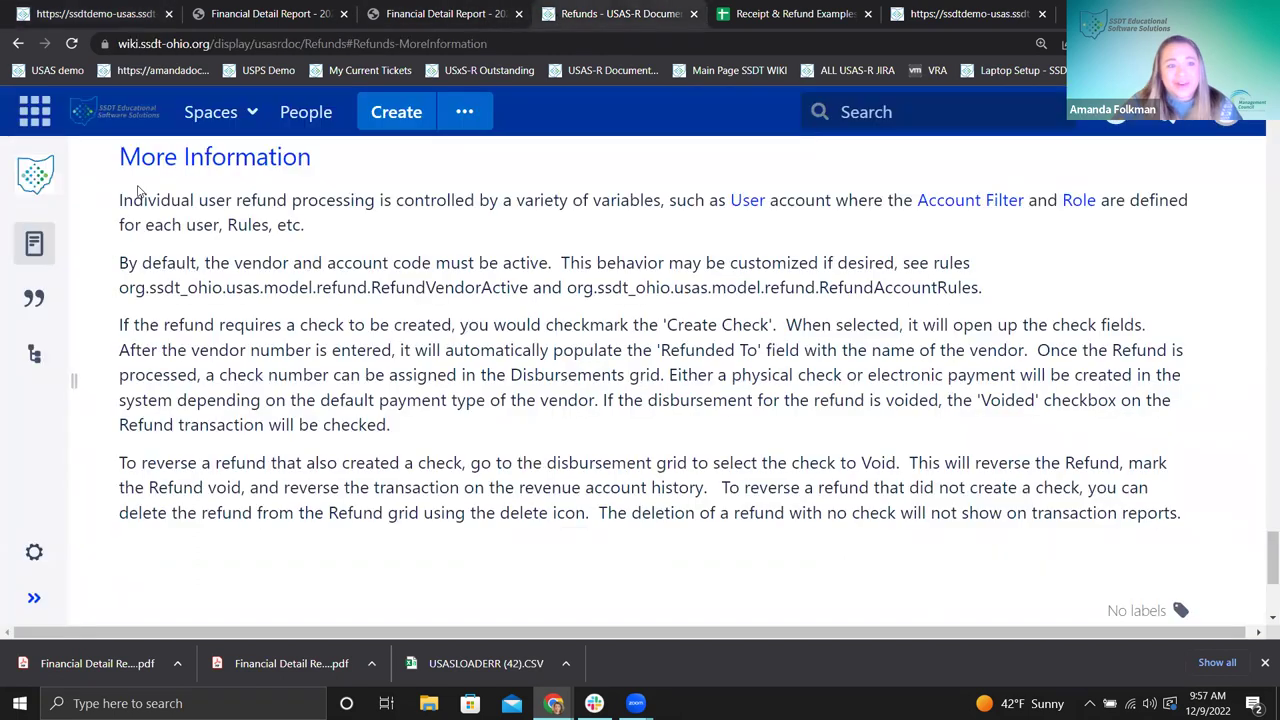
pyautogui.click(124, 117)
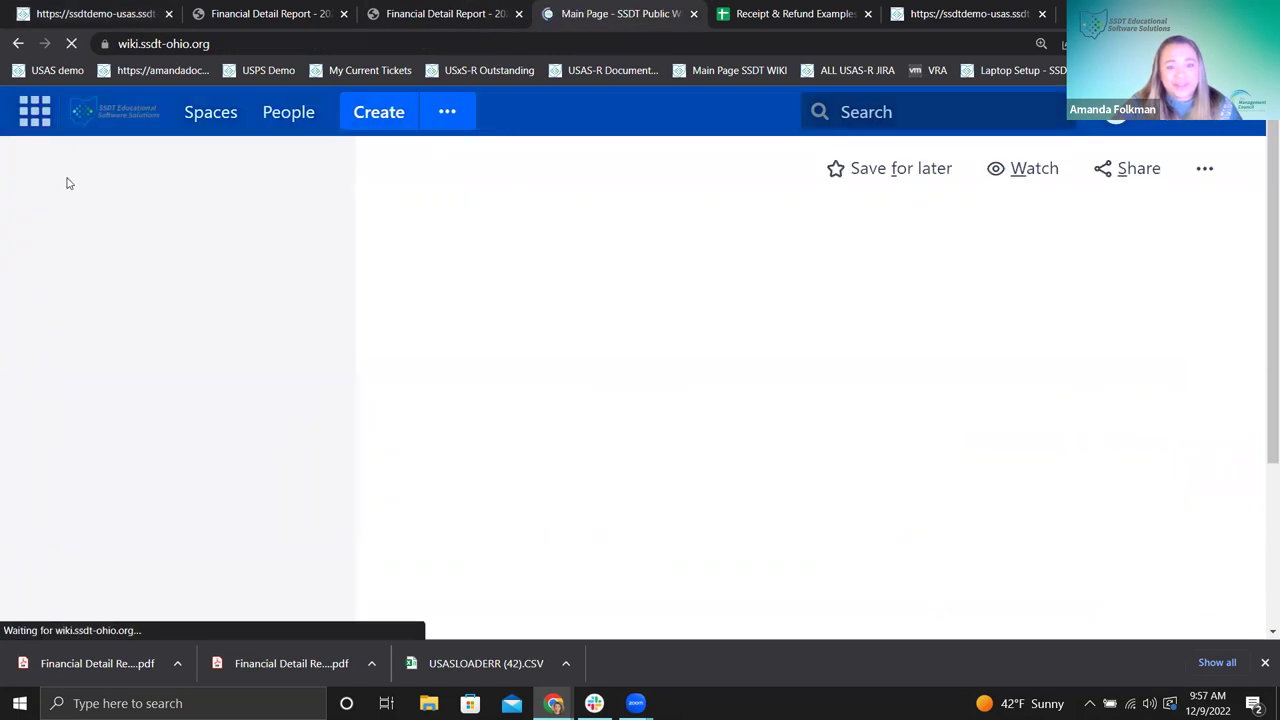
# - Open the USAS-R documentation from the wiki's main page and go to the Appendix's Frequently Asked Questions page
pyautogui.scroll(-2, 278, 338)
pyautogui.scroll(-2, 262, 540)
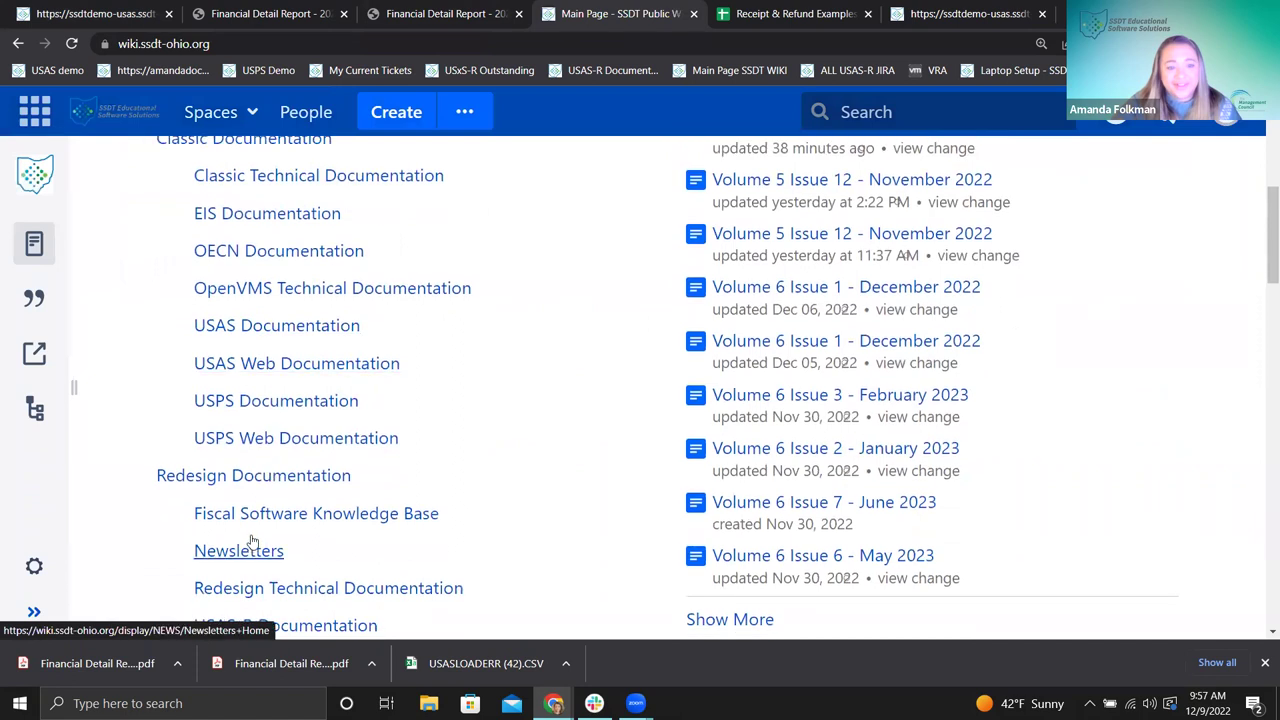
pyautogui.click(266, 460)
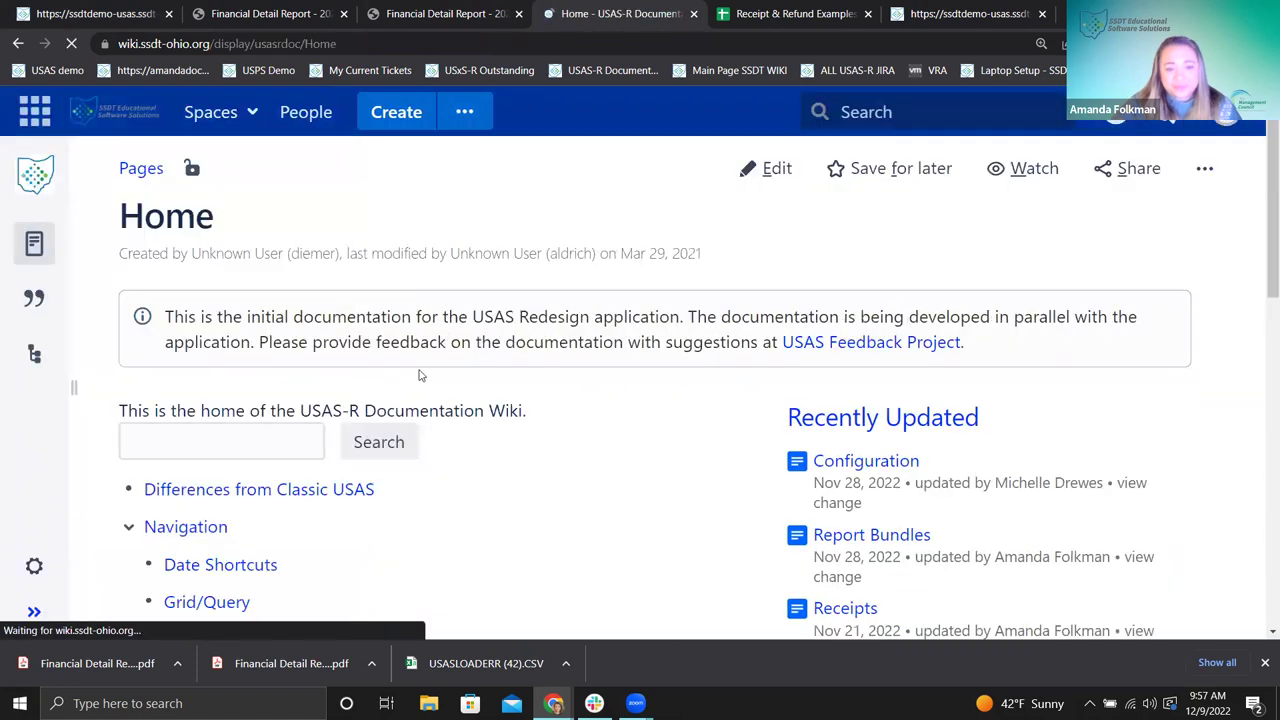
pyautogui.scroll(-8, 417, 371)
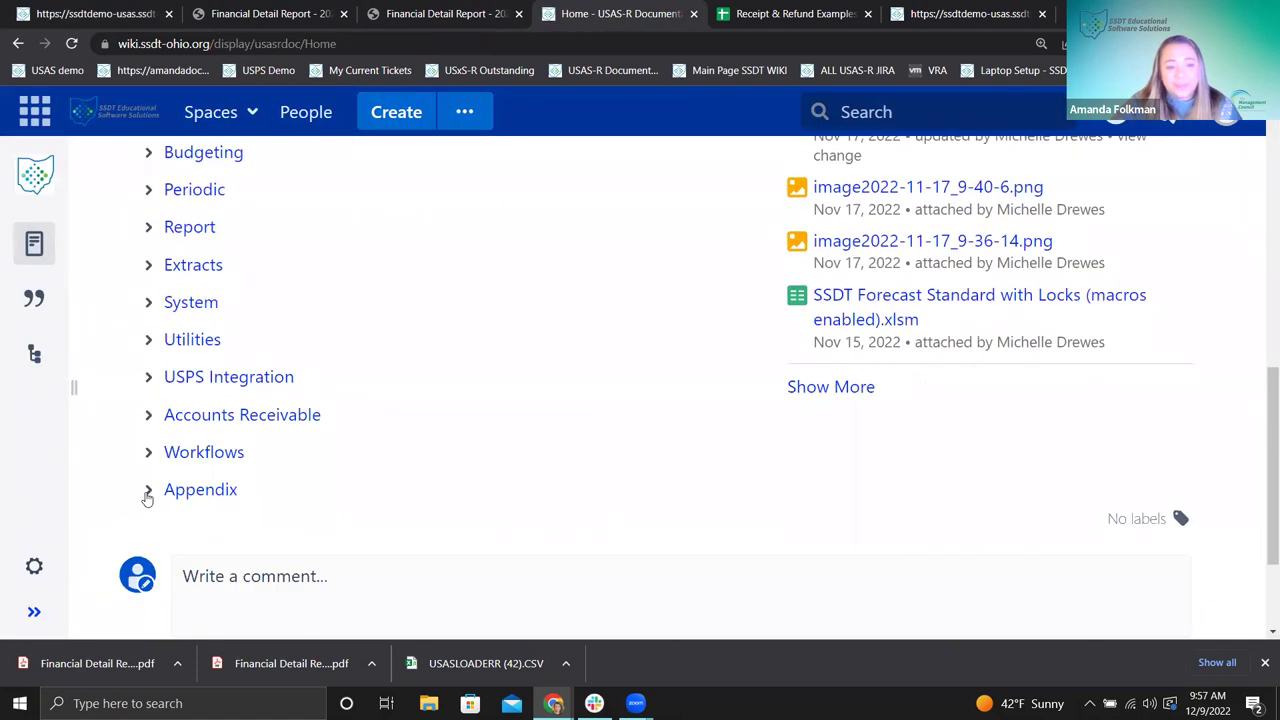
pyautogui.click(148, 490)
pyautogui.scroll(-2, 200, 515)
pyautogui.click(228, 509)
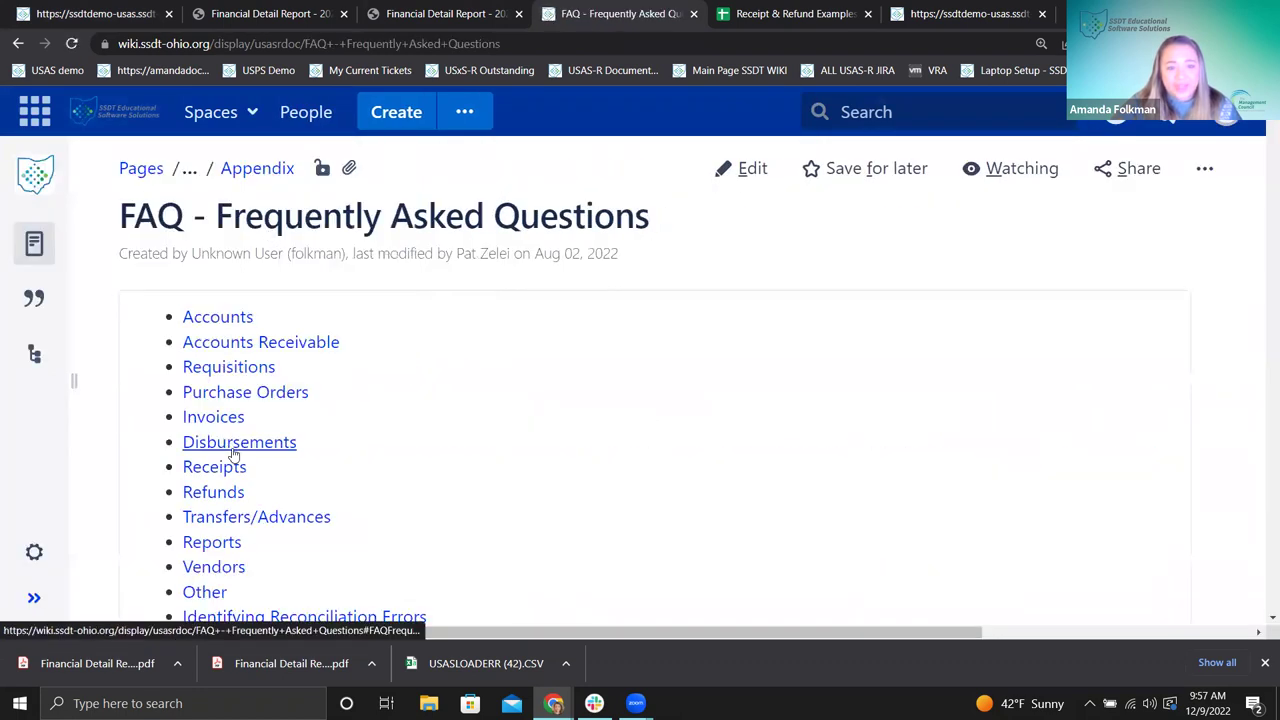
# - Jump to the FAQ's Disbursements section and read how to handle voiding a check from a prior fiscal year
pyautogui.click(278, 443)
pyautogui.scroll(-10, 754, 459)
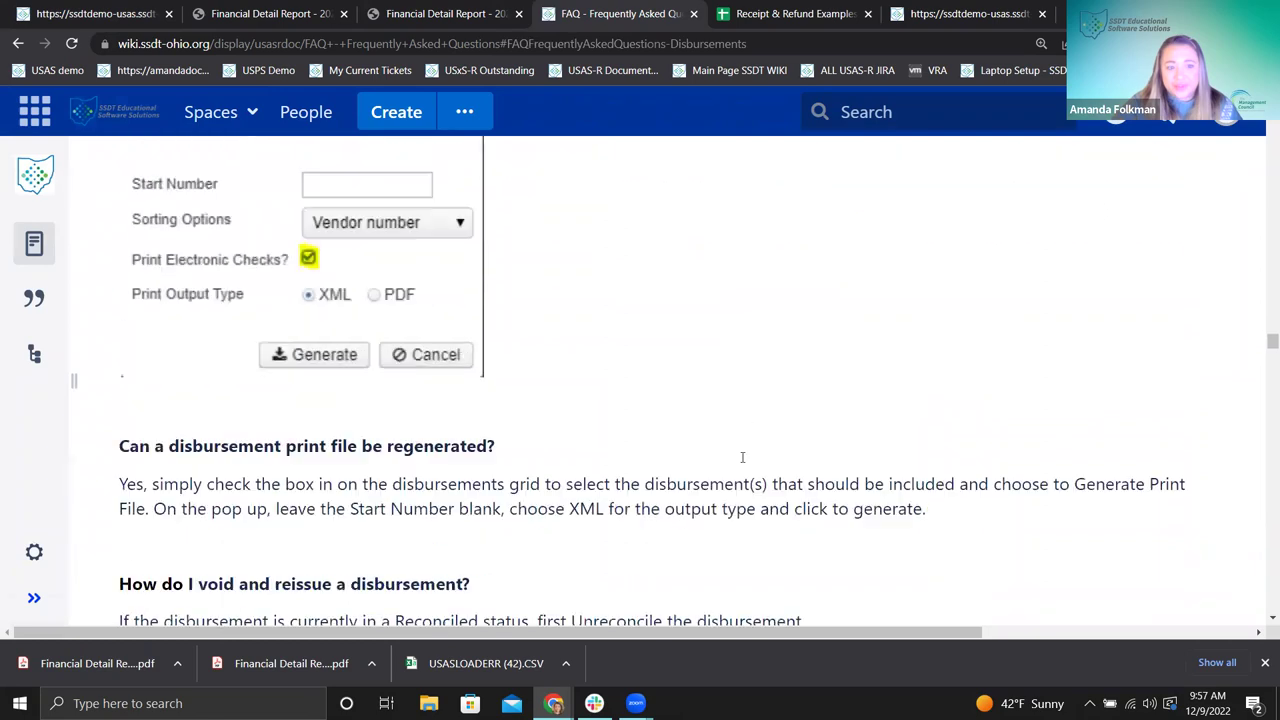
pyautogui.scroll(-8, 742, 457)
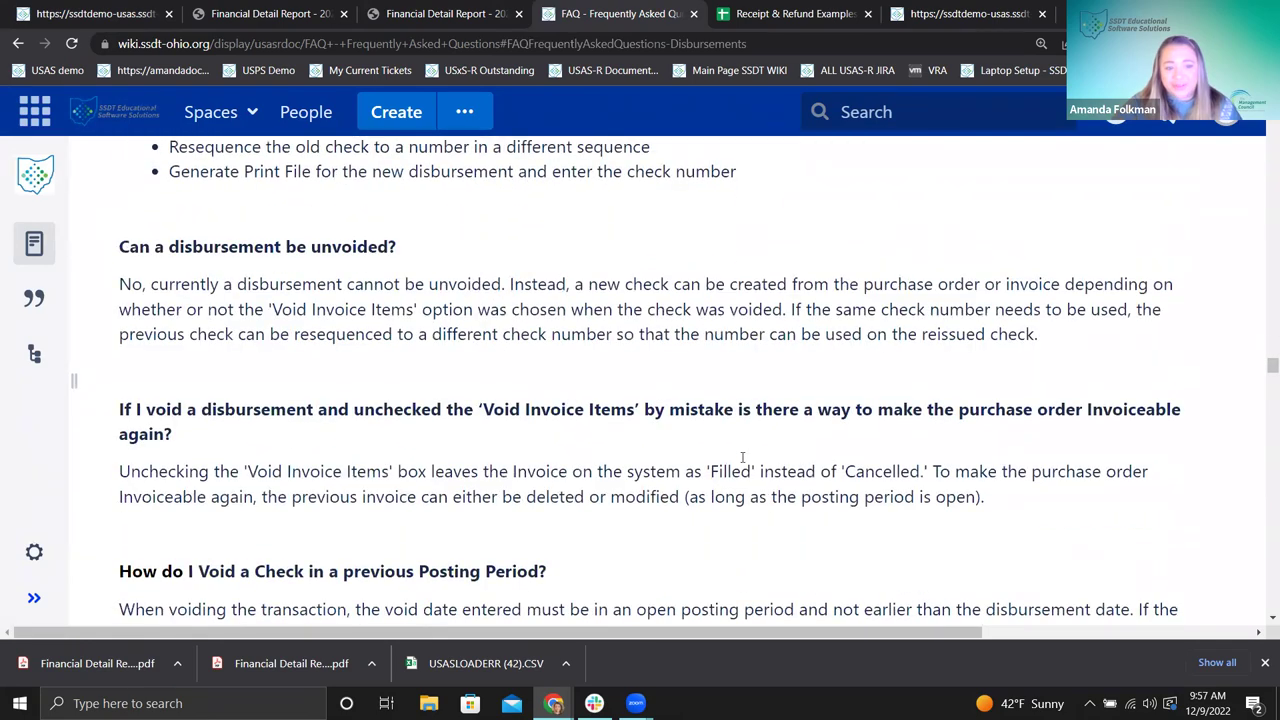
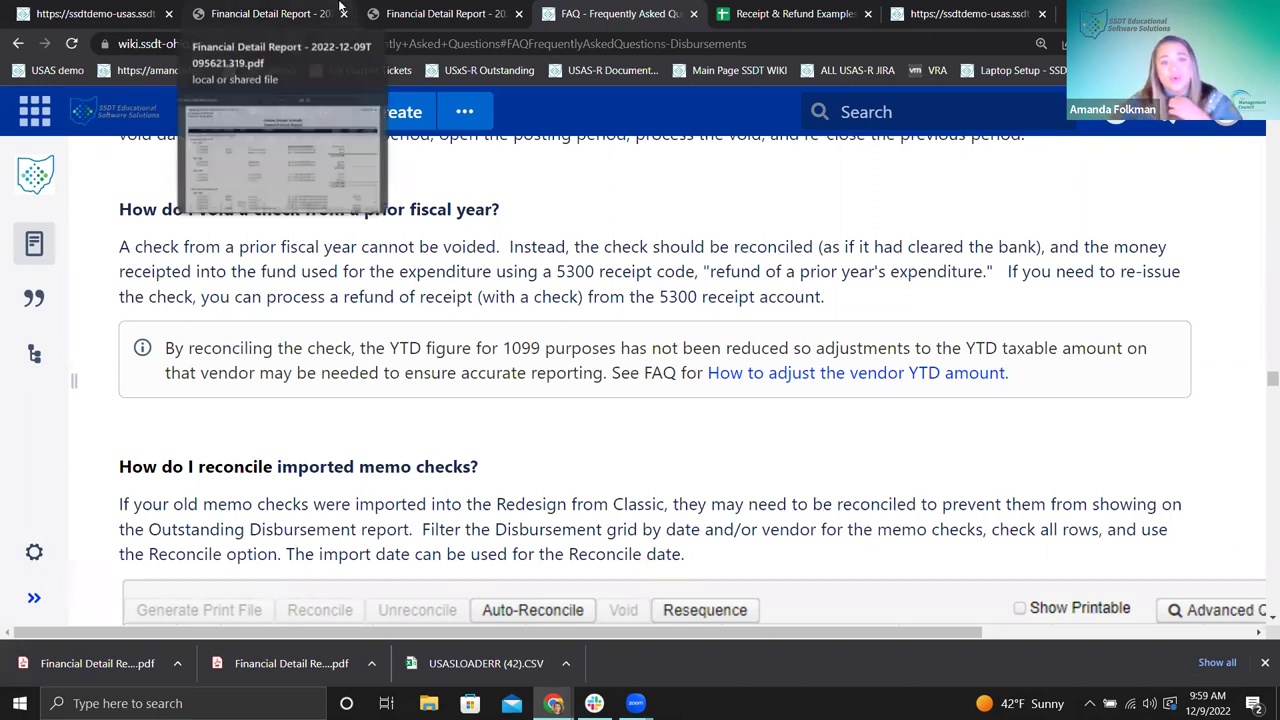
# - Return to USAS, open the Disbursements grid and filter it to dates before 7/1/22
pyautogui.click(115, 14)
pyautogui.click(165, 162)
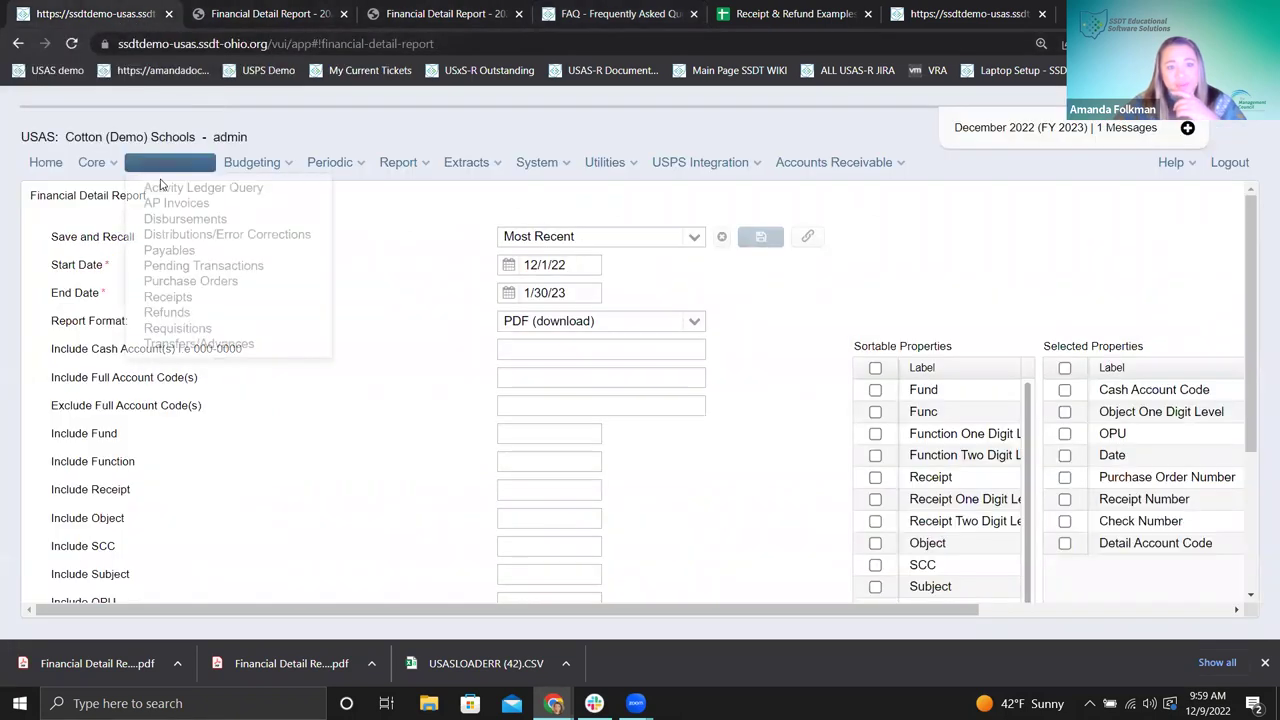
pyautogui.click(187, 221)
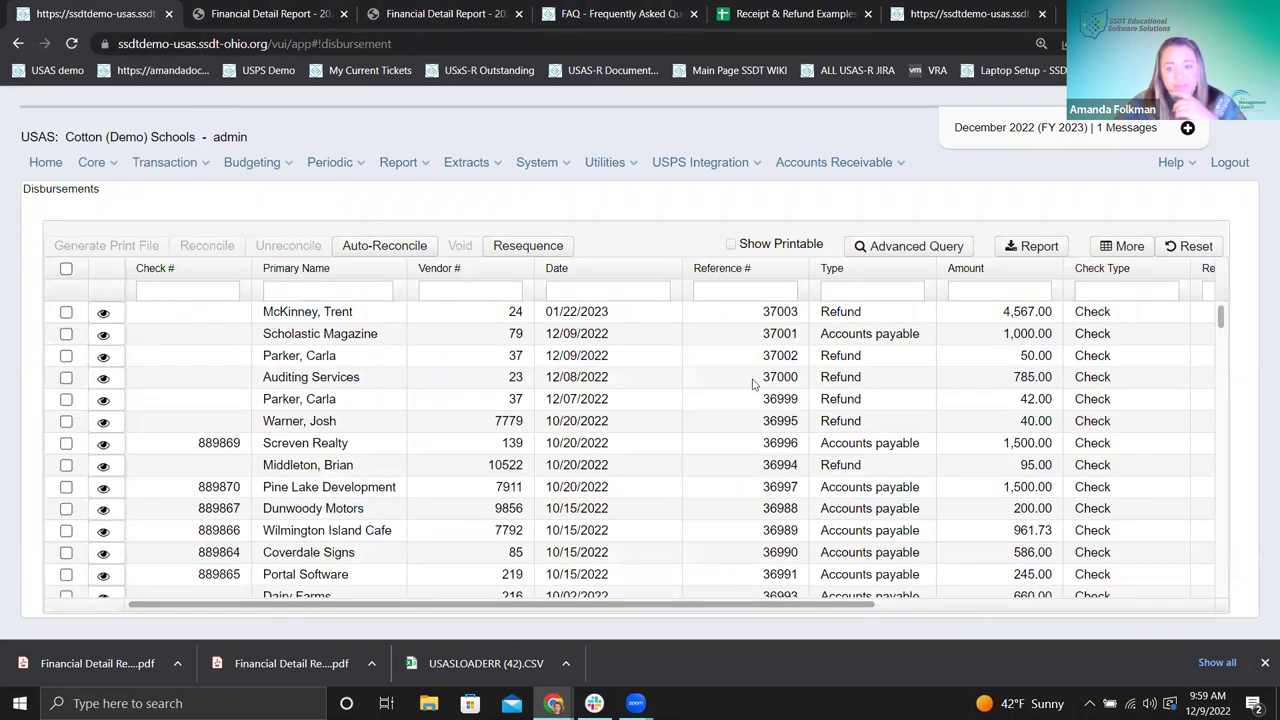
pyautogui.click(604, 290)
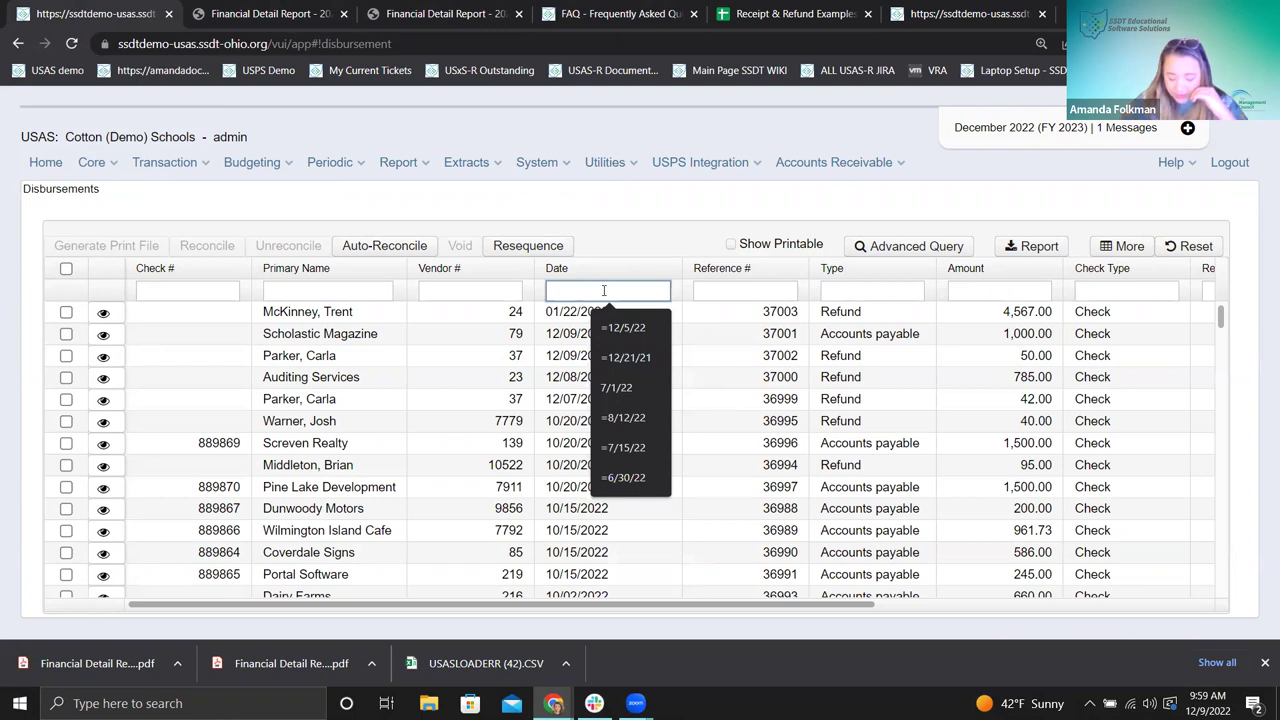
pyautogui.write('<7/')
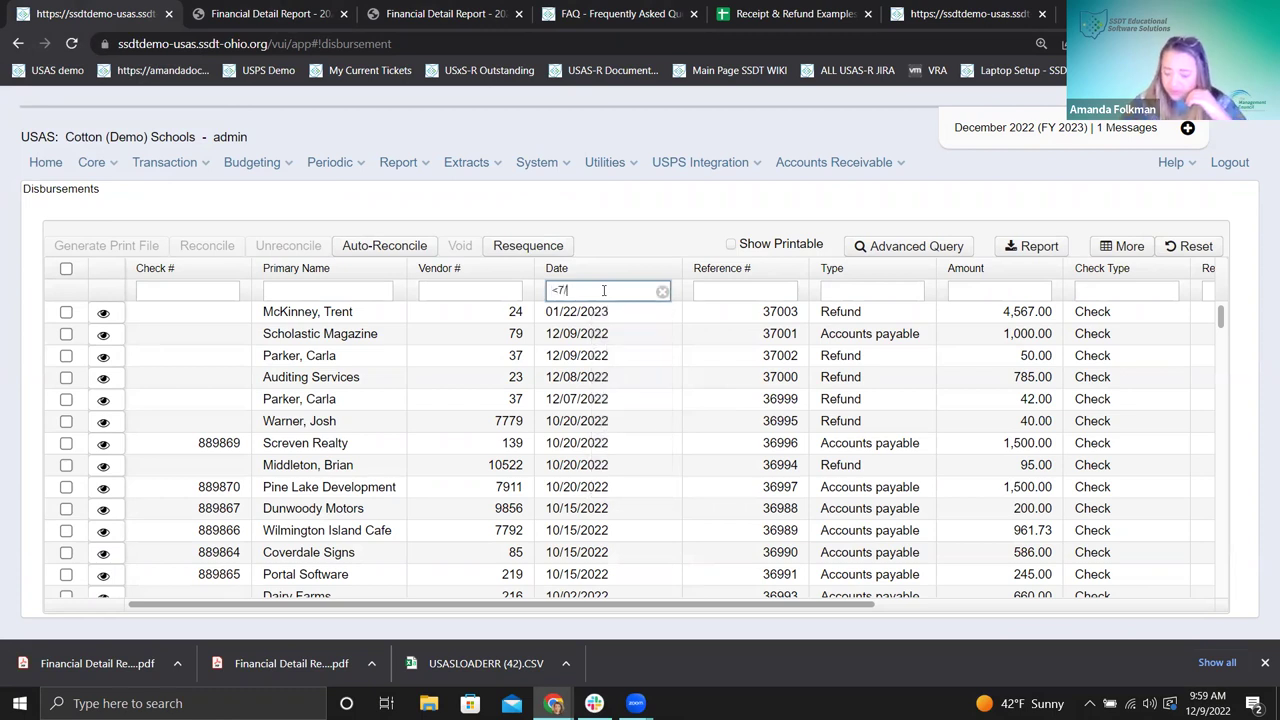
pyautogui.write('1/22')
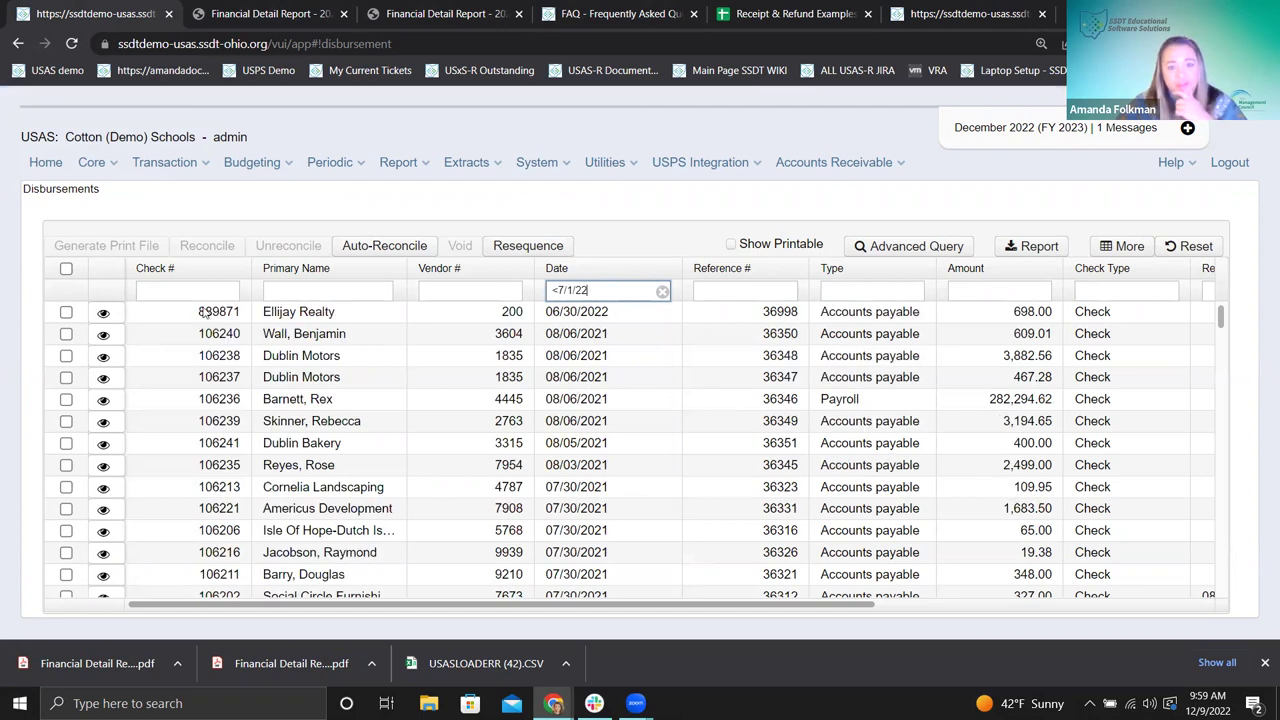
# - View the details of the Ellijay Realty disbursement dated 06/30/2022, examine its status and item account codes, and close it
pyautogui.click(110, 320)
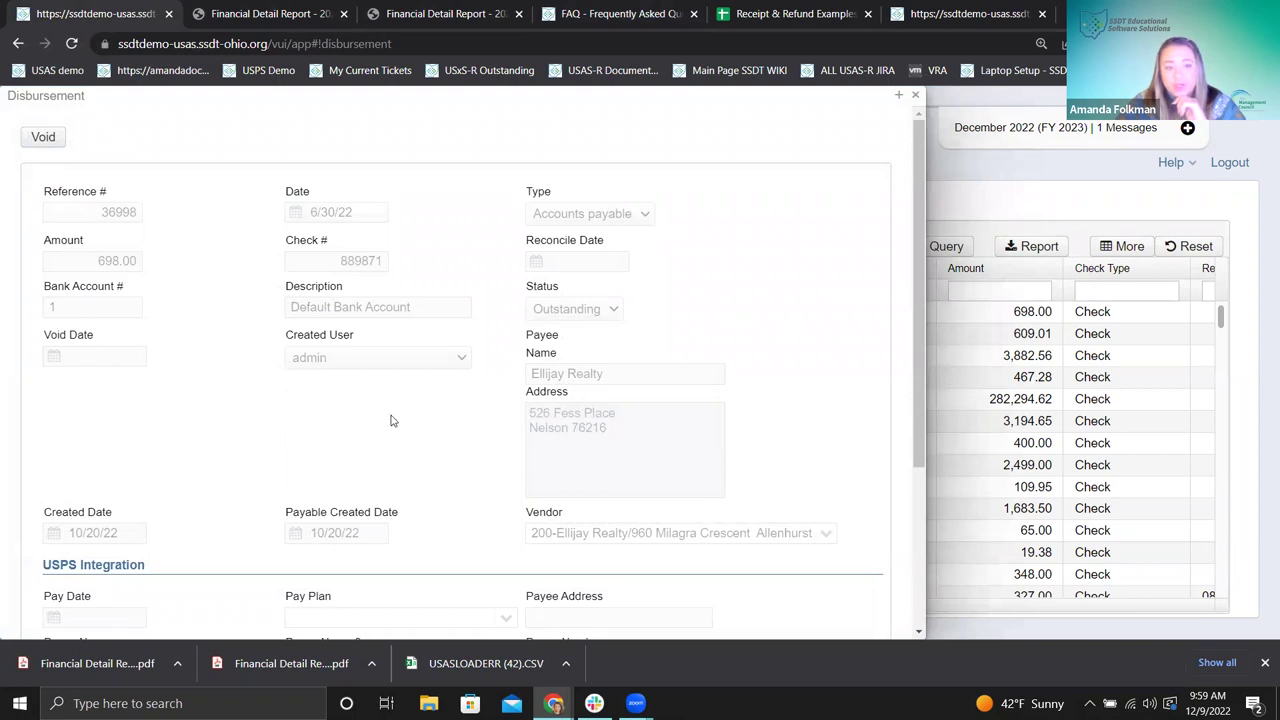
pyautogui.scroll(-1, 426, 411)
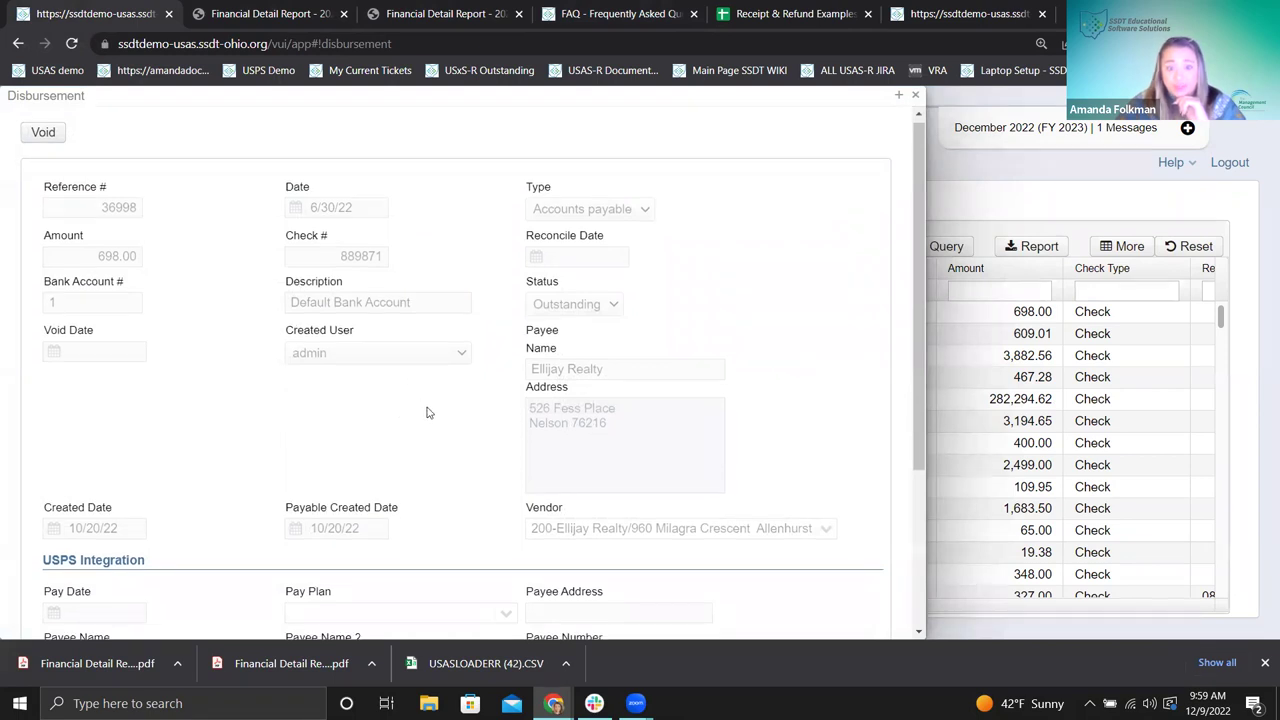
pyautogui.scroll(-2, 406, 354)
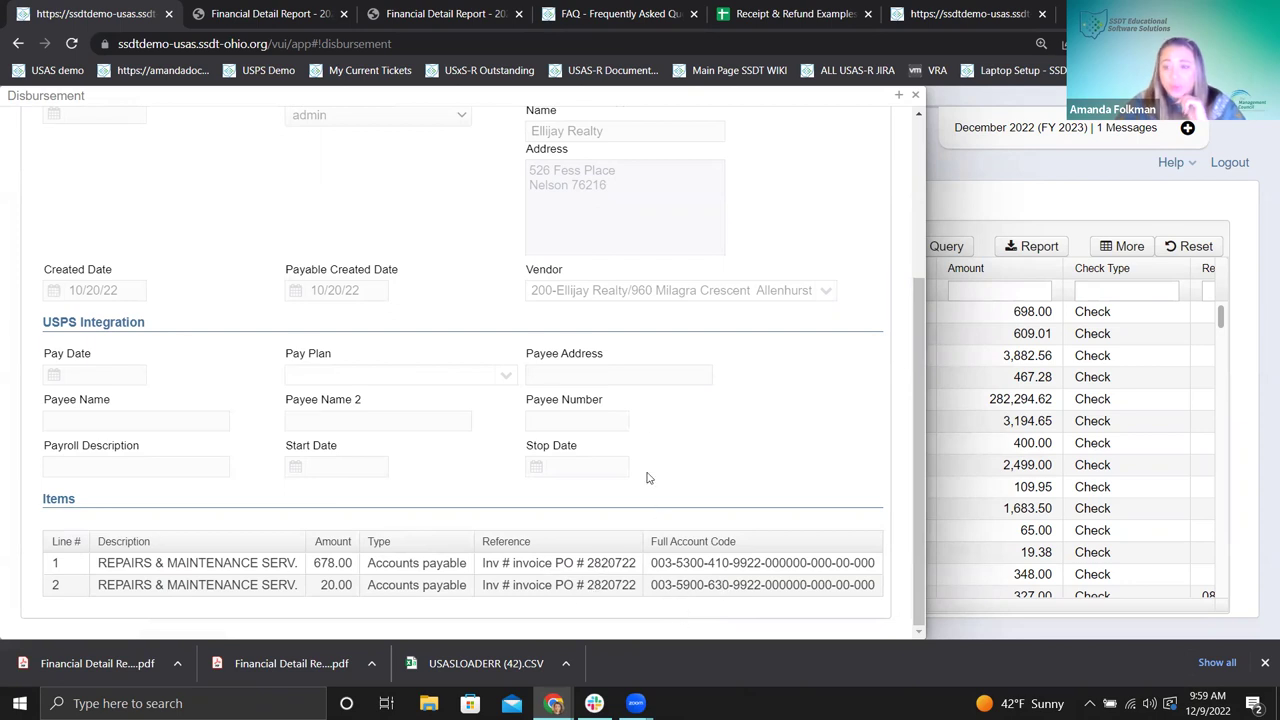
pyautogui.scroll(2, 645, 419)
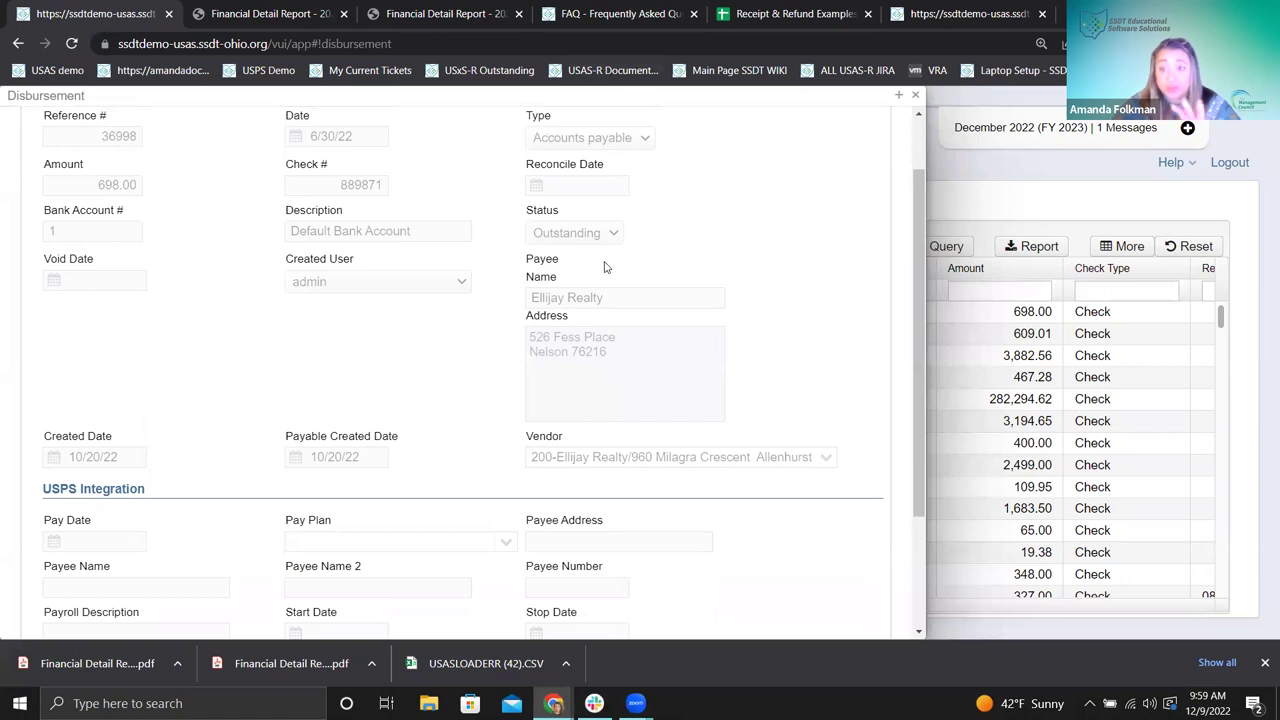
pyautogui.scroll(-3, 604, 267)
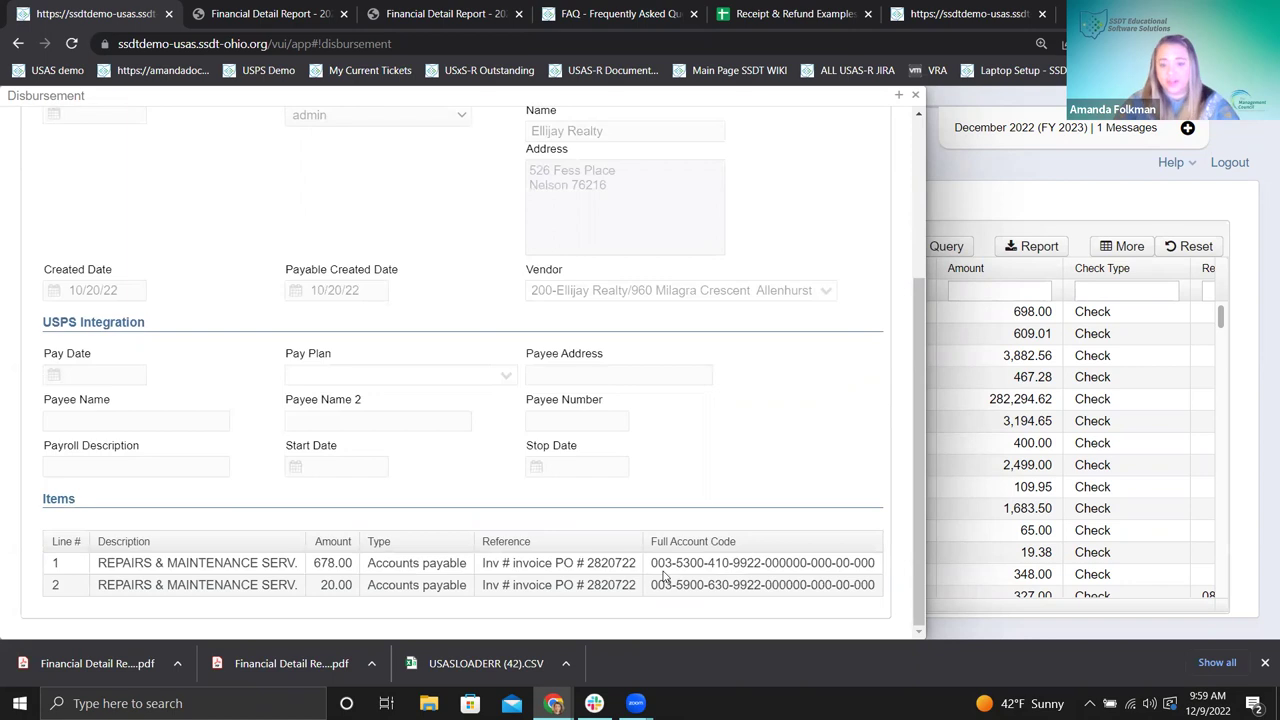
pyautogui.moveTo(652, 565); pyautogui.dragTo(684, 568)
pyautogui.scroll(3, 782, 565)
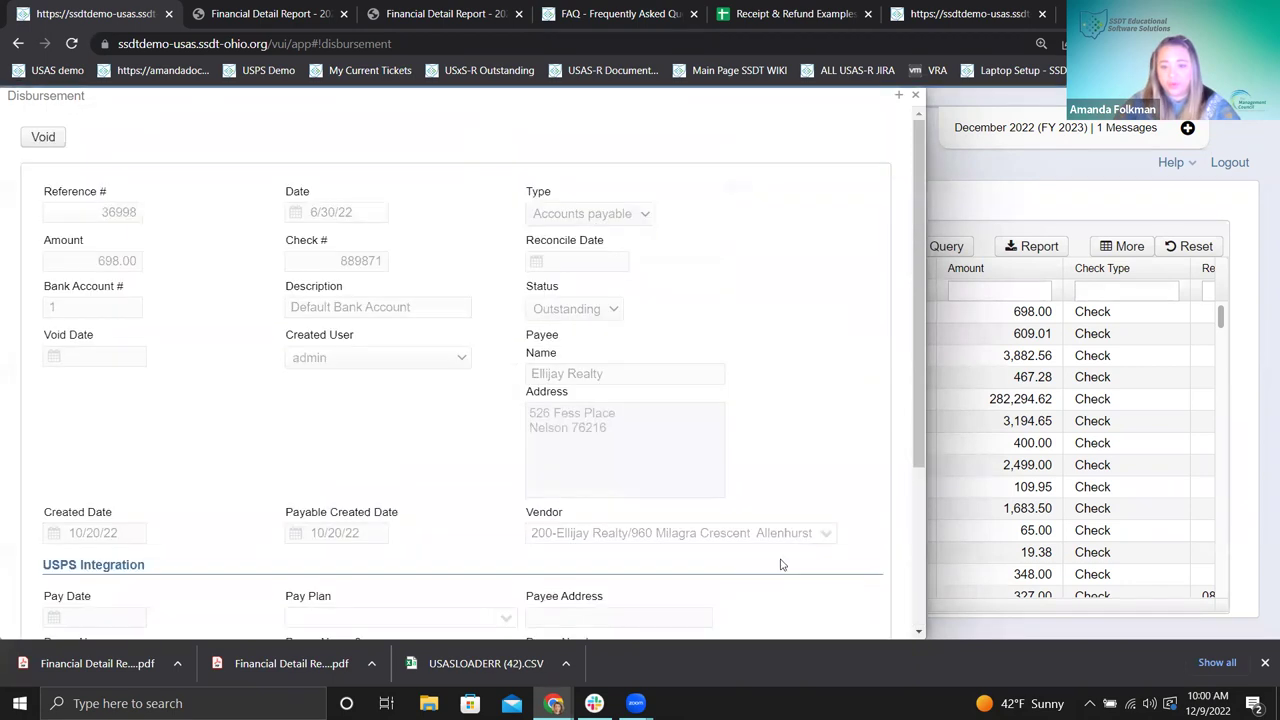
pyautogui.click(916, 97)
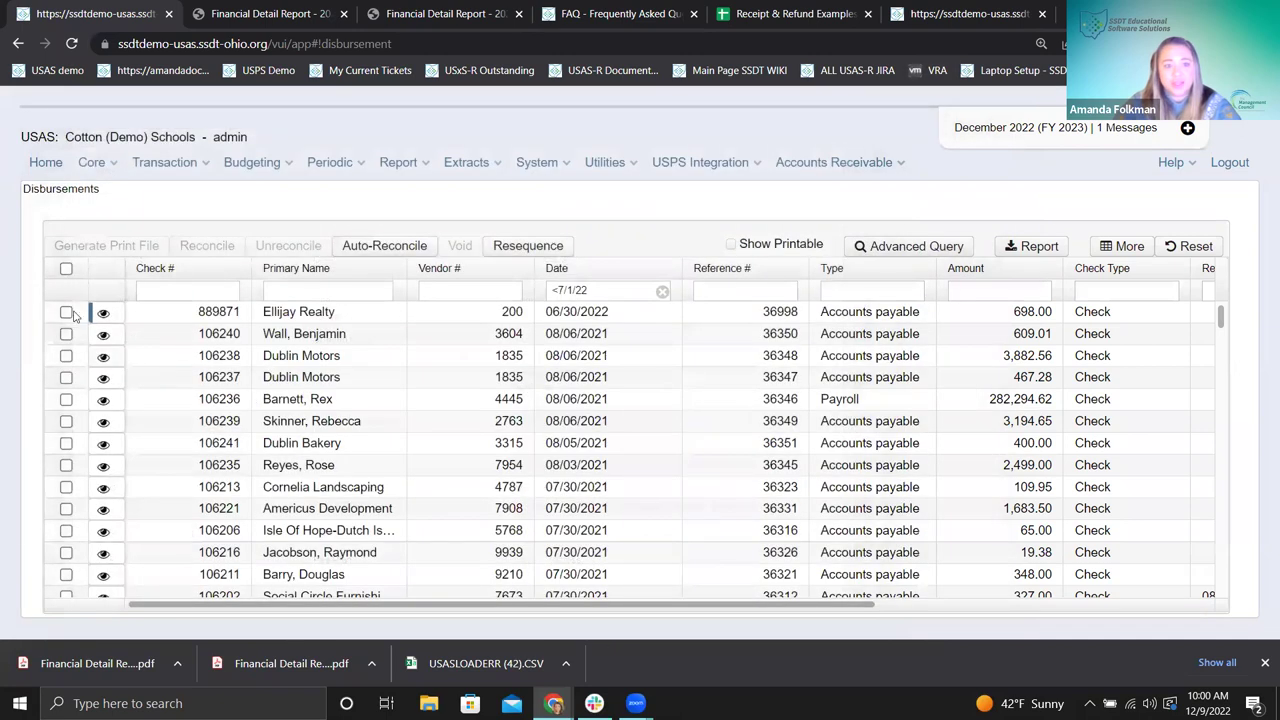
# - Reconcile the Ellijay Realty disbursement with a reconcile date of 12/9/22 and dismiss the messages
pyautogui.click(66, 312)
pyautogui.click(203, 250)
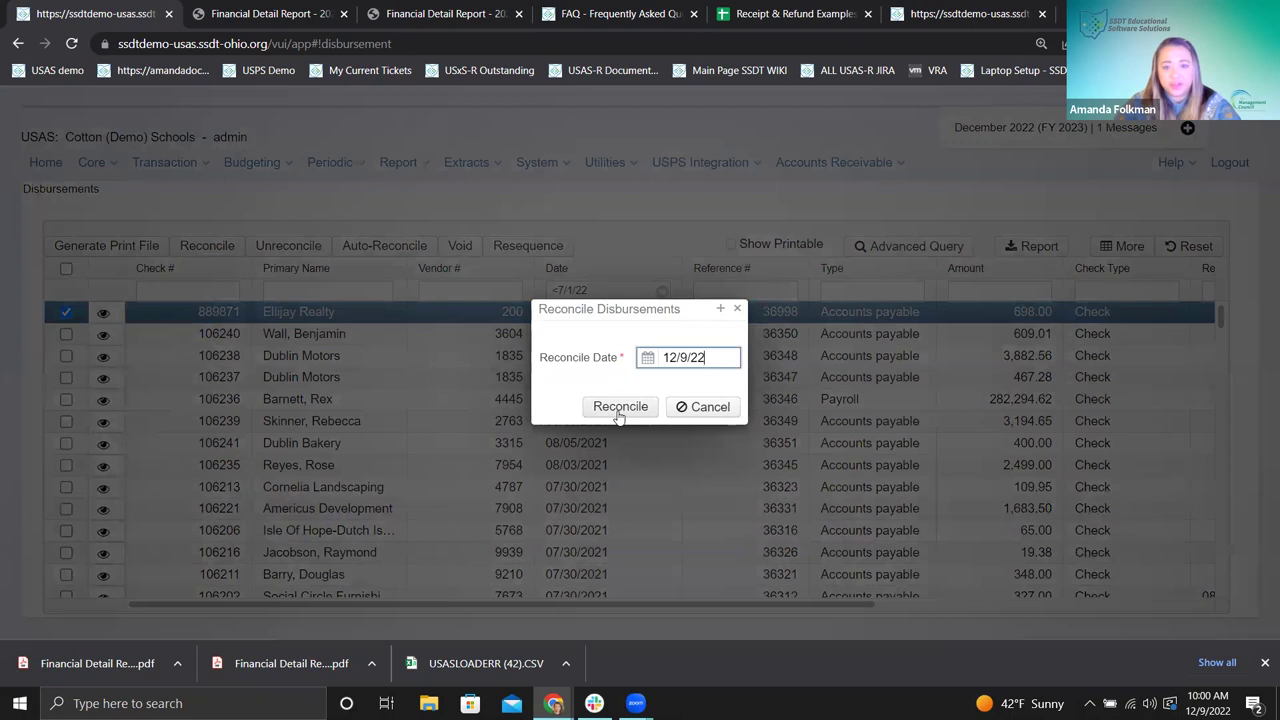
pyautogui.click(619, 410)
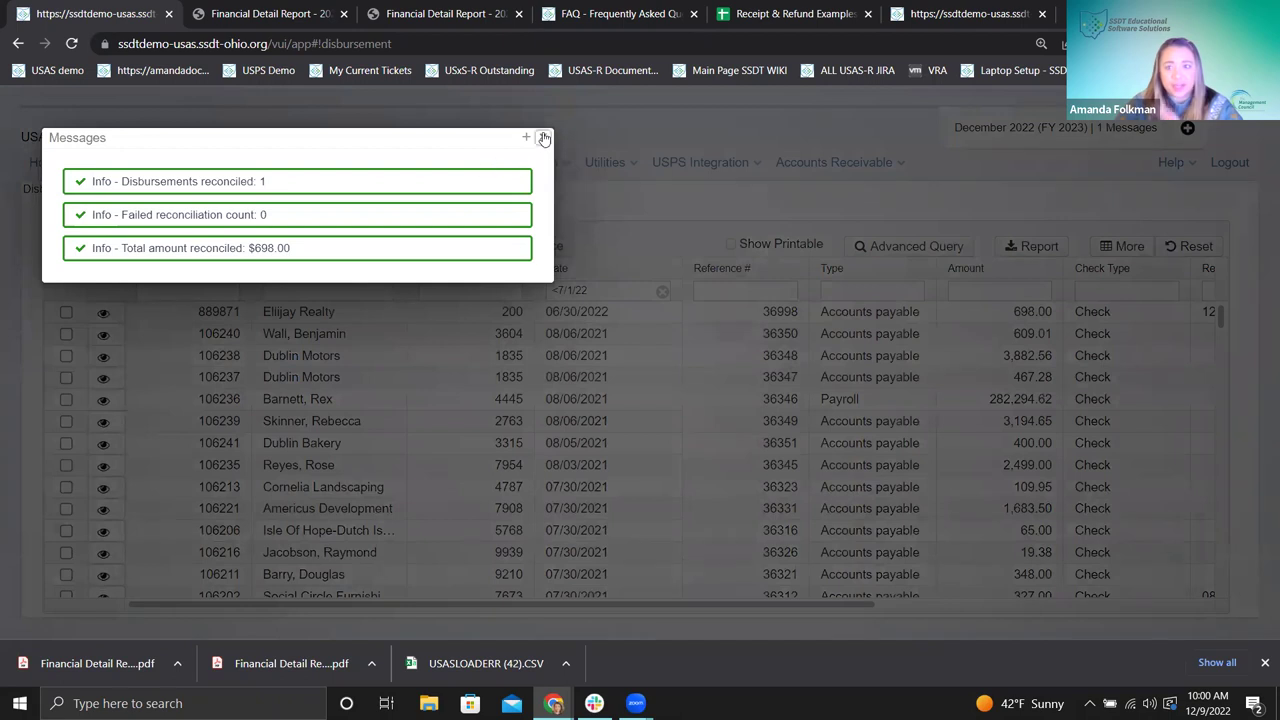
pyautogui.click(544, 138)
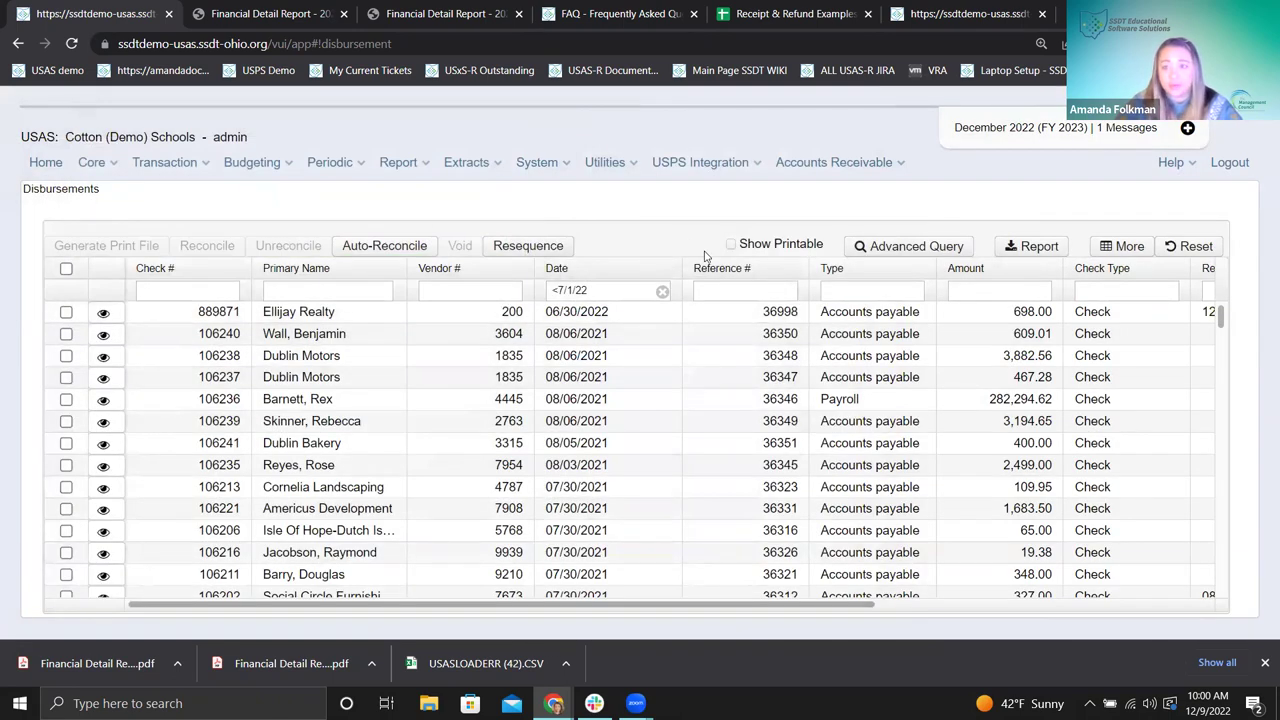
# - Open the revenue accounts and filter them to fund 003 and SCC 9922
pyautogui.click(90, 163)
pyautogui.click(103, 190)
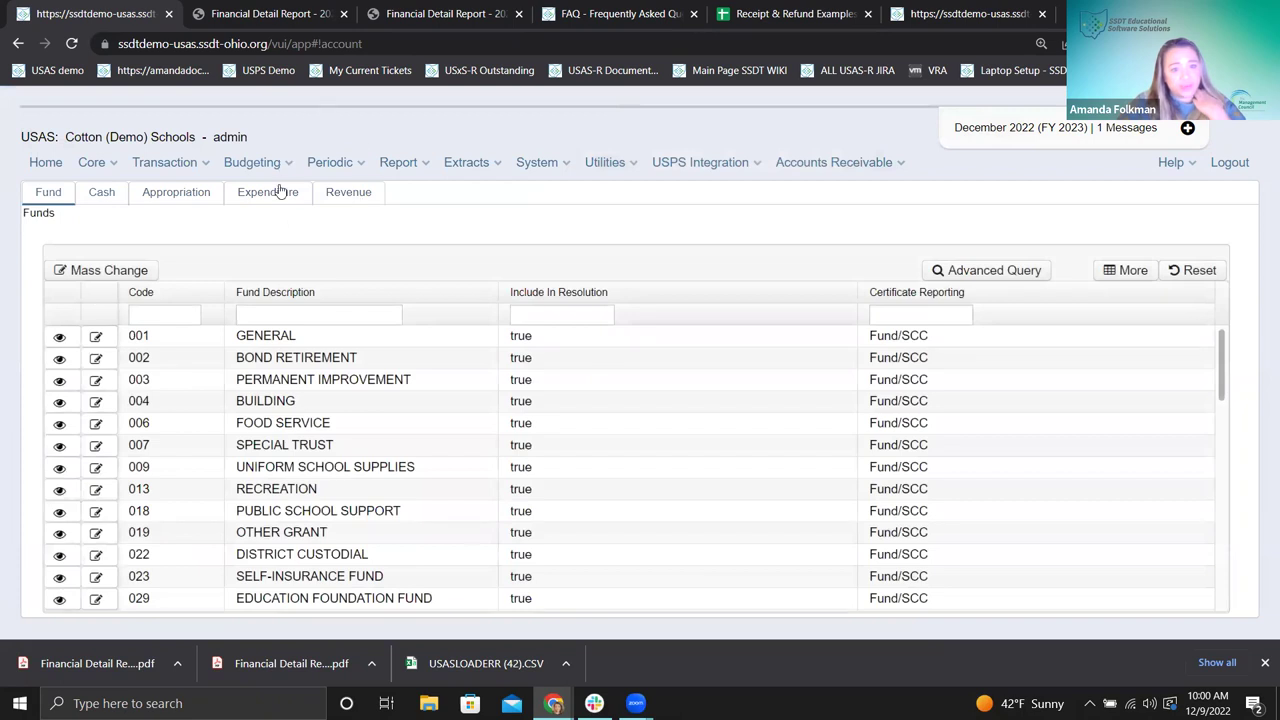
pyautogui.click(349, 193)
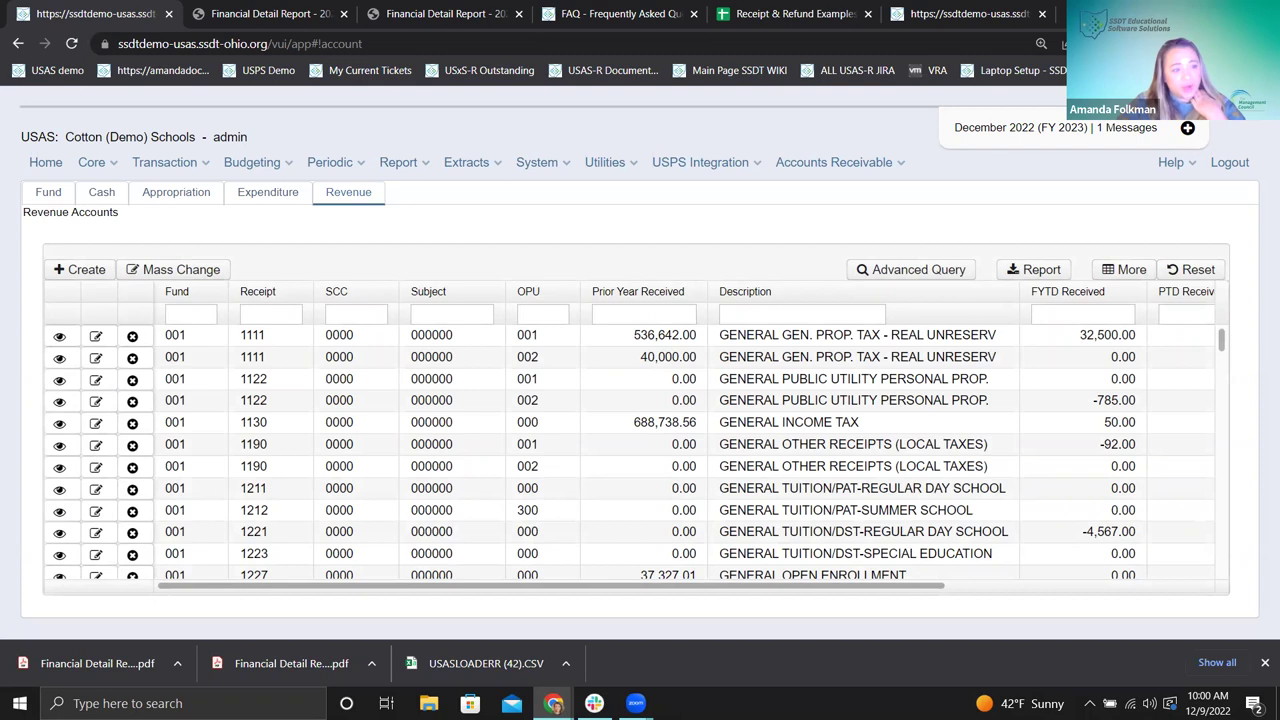
pyautogui.click(195, 314)
pyautogui.write('0')
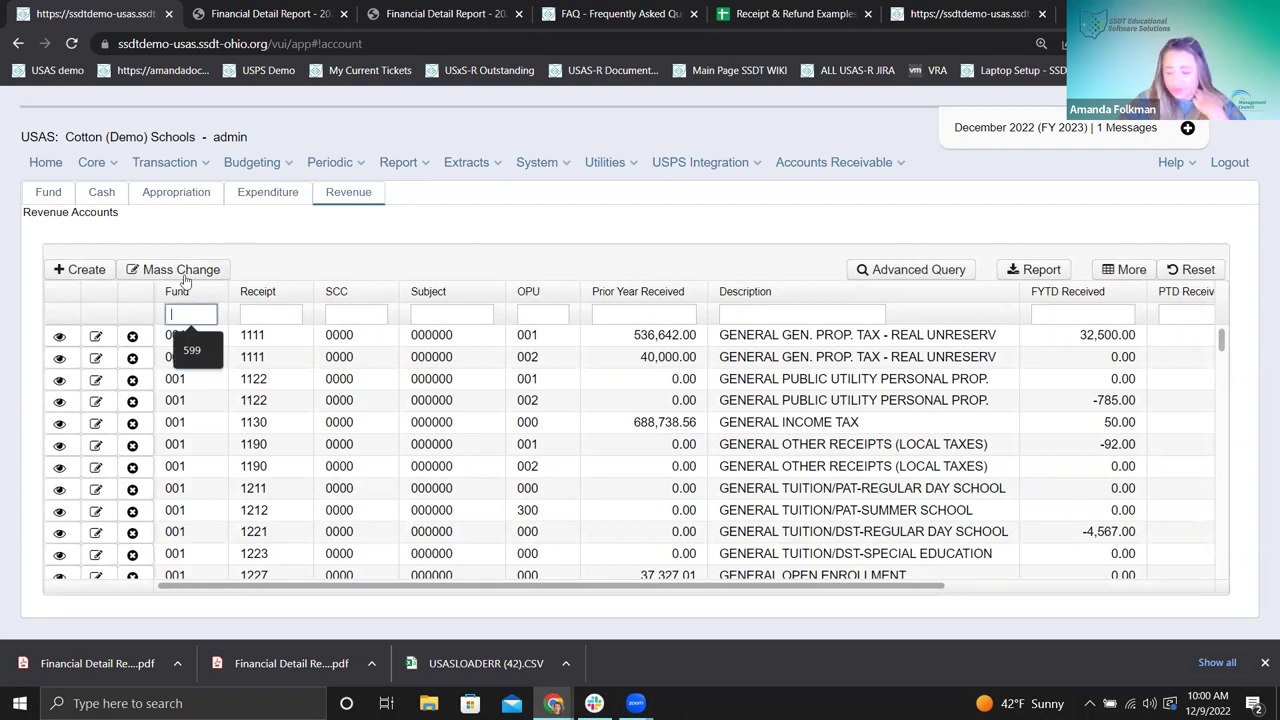
pyautogui.write('03')
pyautogui.press('Tab')
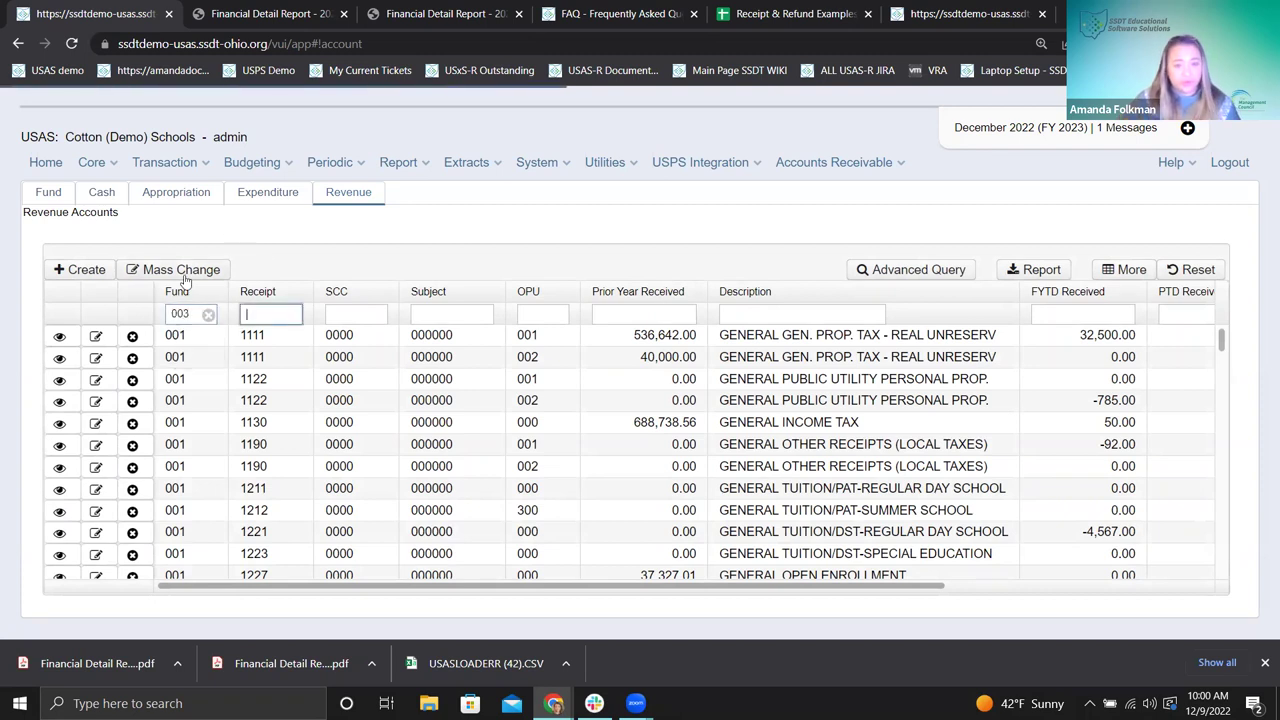
pyautogui.press('Tab')
pyautogui.write('9922')
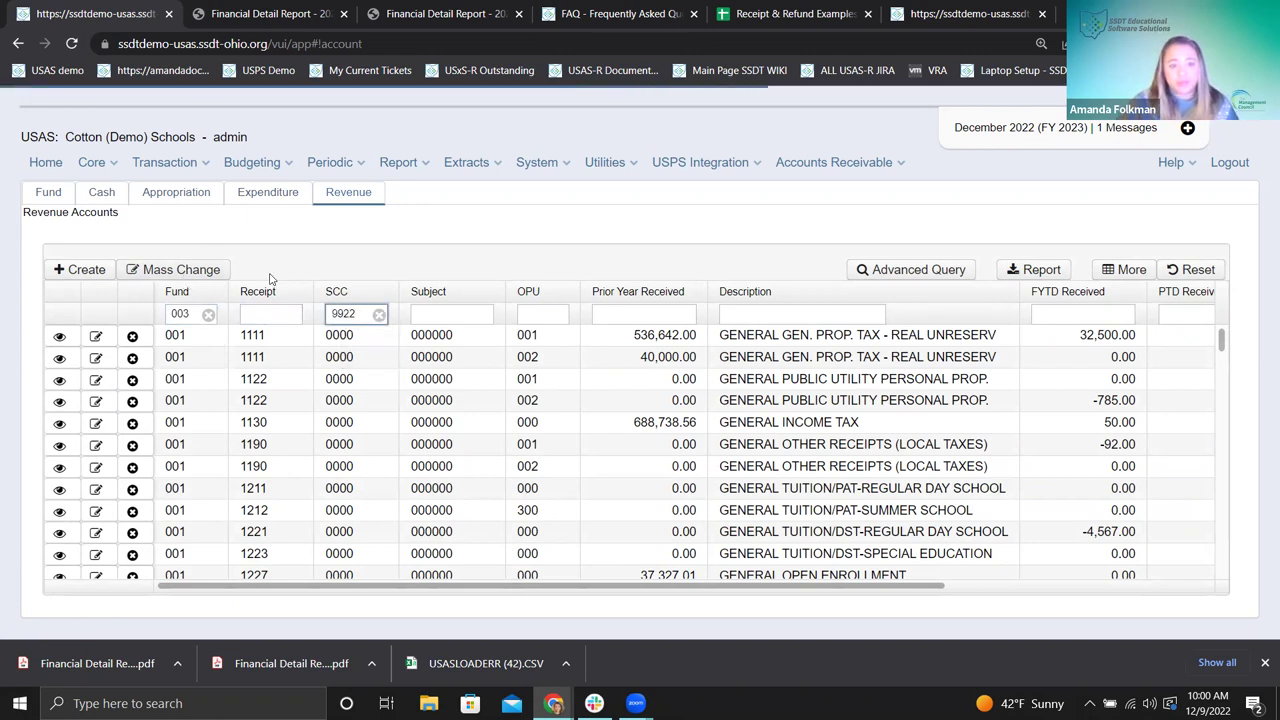
# - Create and save a revenue account with fund 003, receipt code 5300 and SCC 9922
pyautogui.click(55, 277)
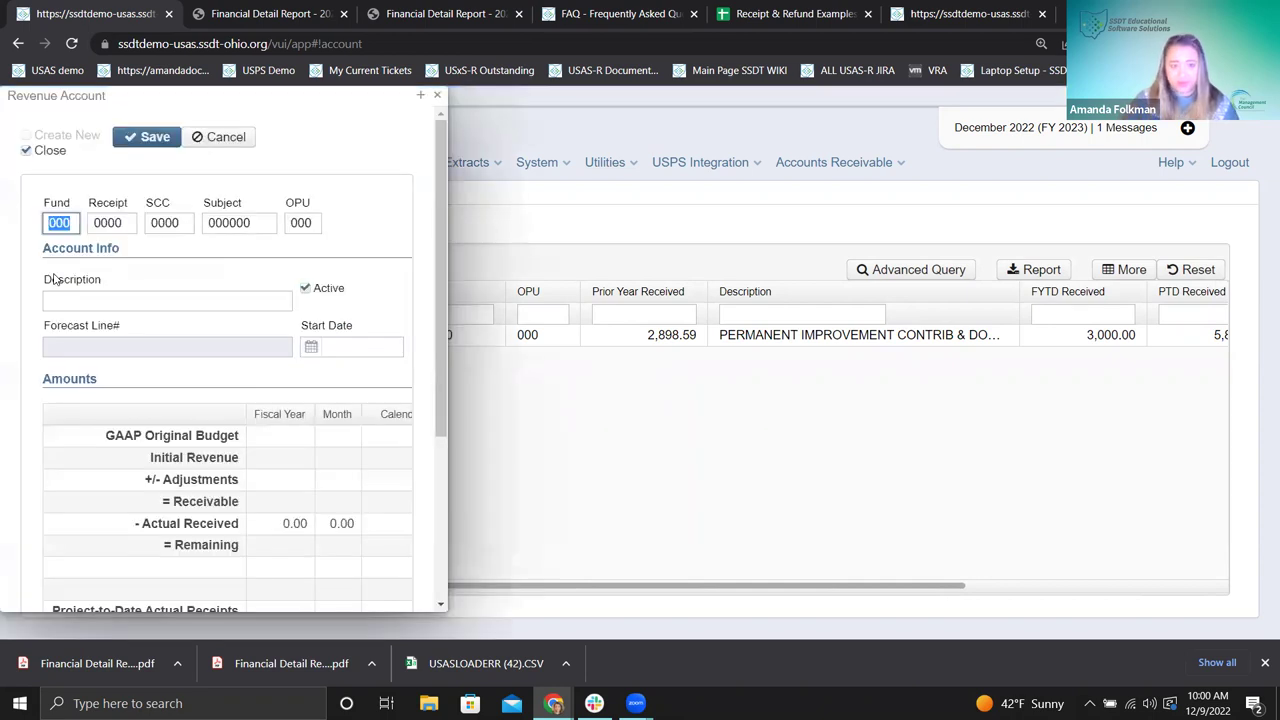
pyautogui.write('003')
pyautogui.press('Tab')
pyautogui.write('5300')
pyautogui.press('Tab')
pyautogui.write('9922')
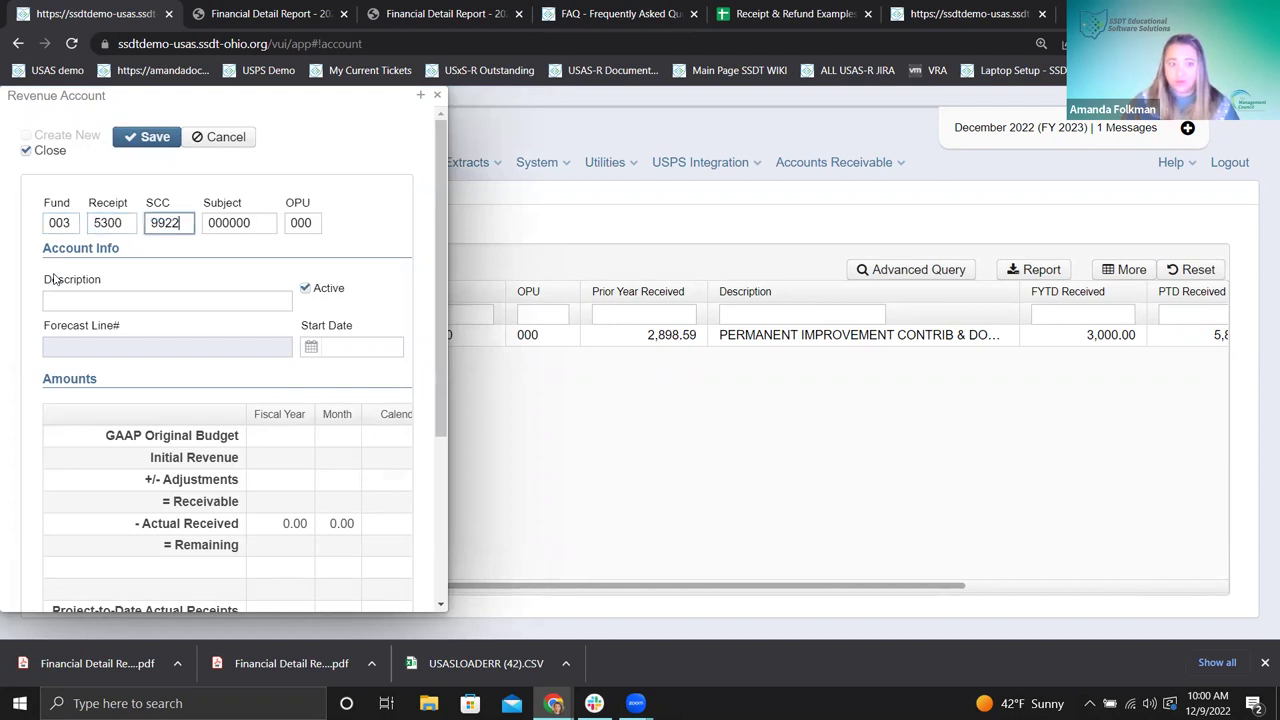
pyautogui.click(148, 139)
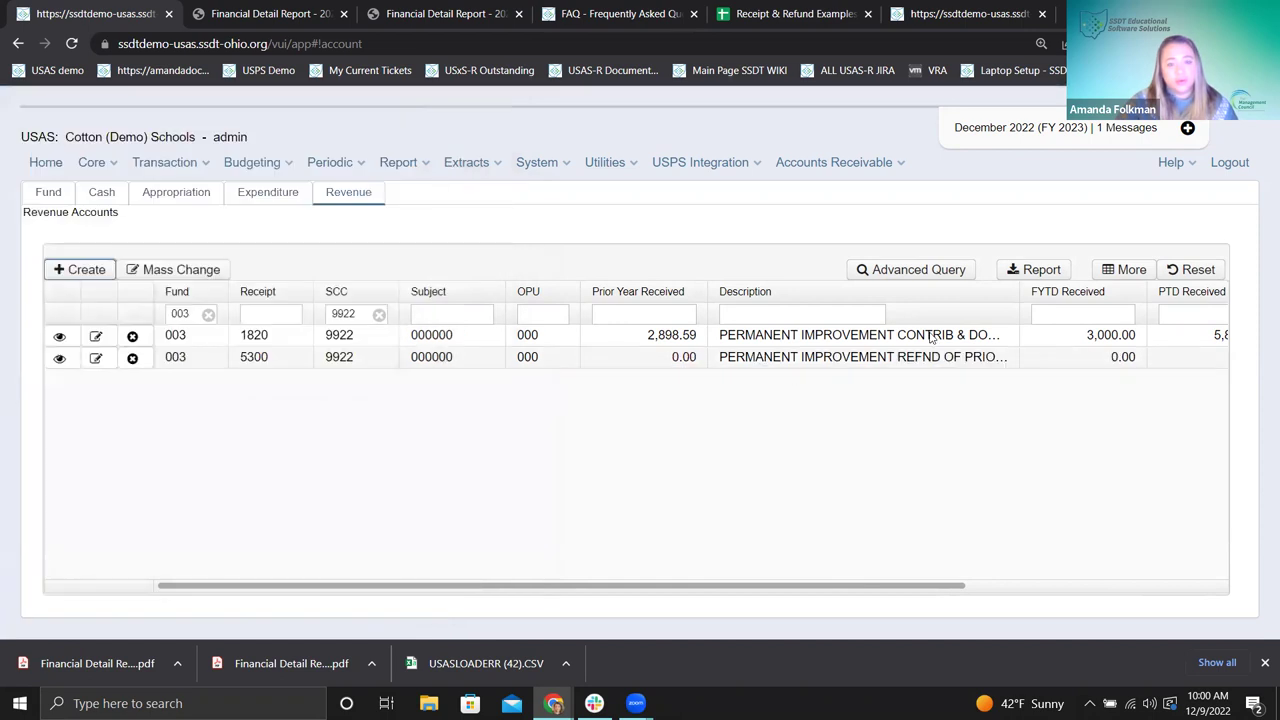
# - View the new 5300 revenue account enlarged, read its full description, and close it
pyautogui.click(59, 360)
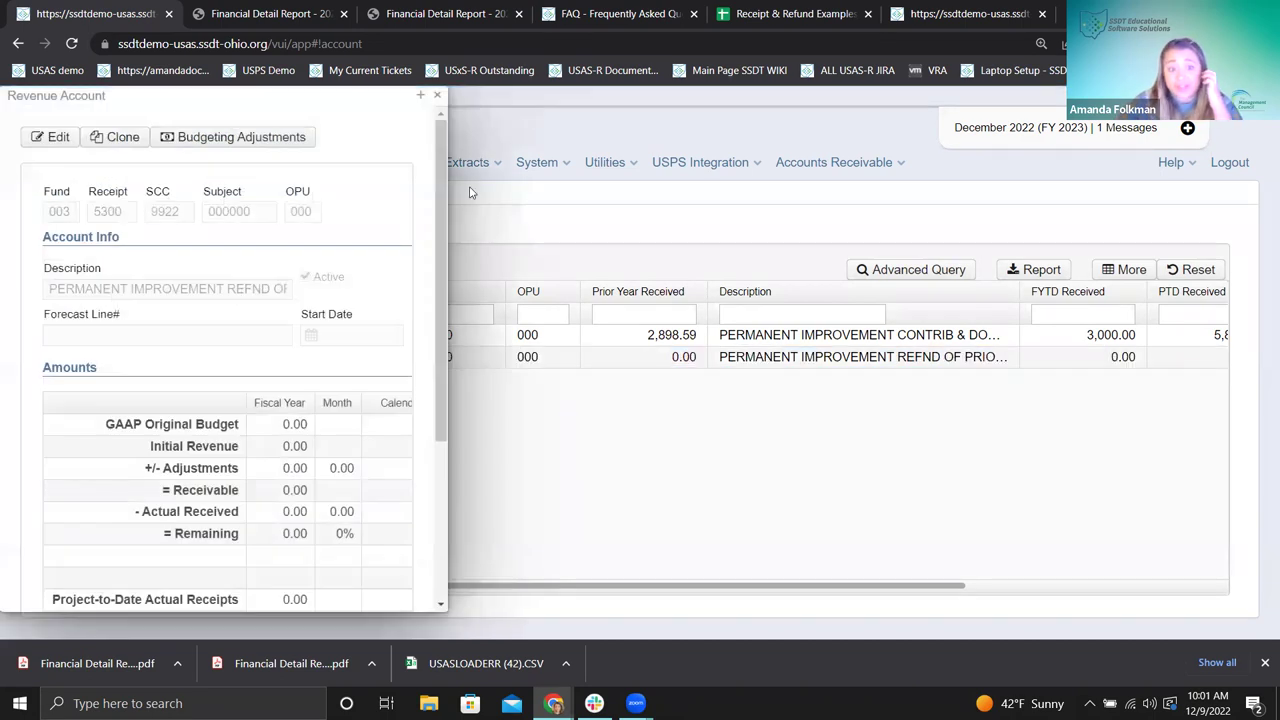
pyautogui.click(420, 95)
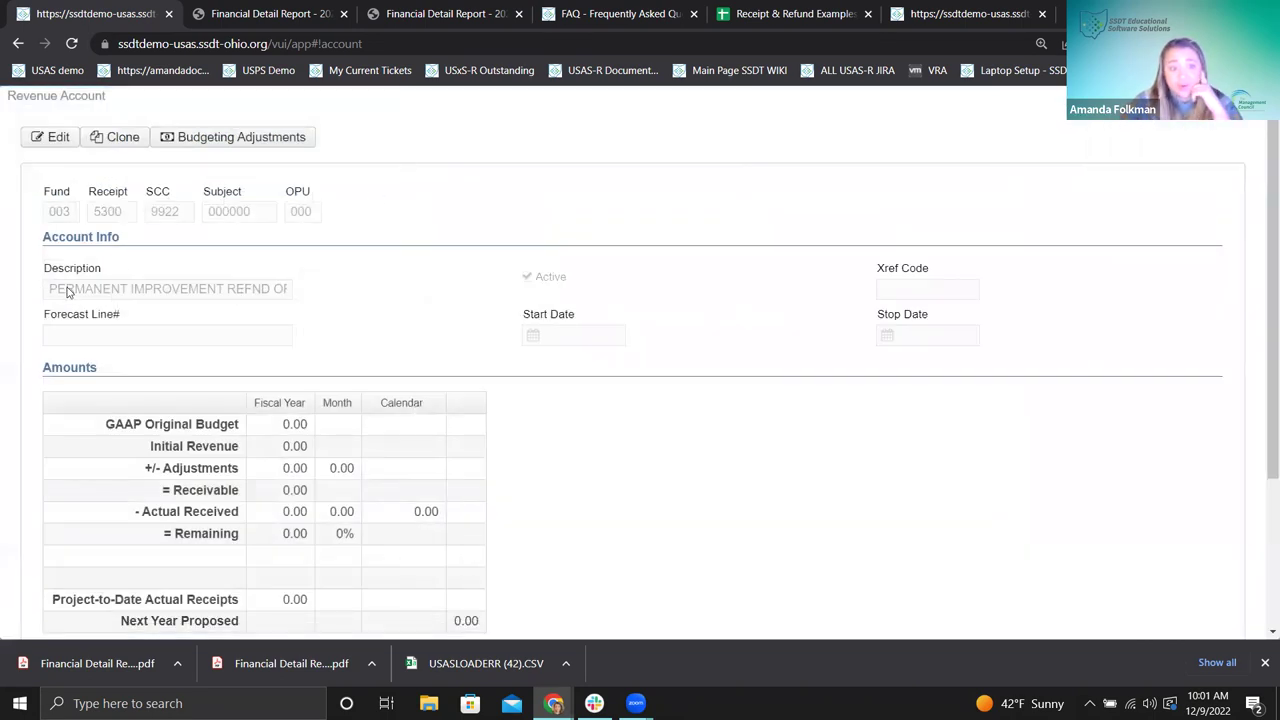
pyautogui.moveTo(57, 289); pyautogui.dragTo(314, 287)
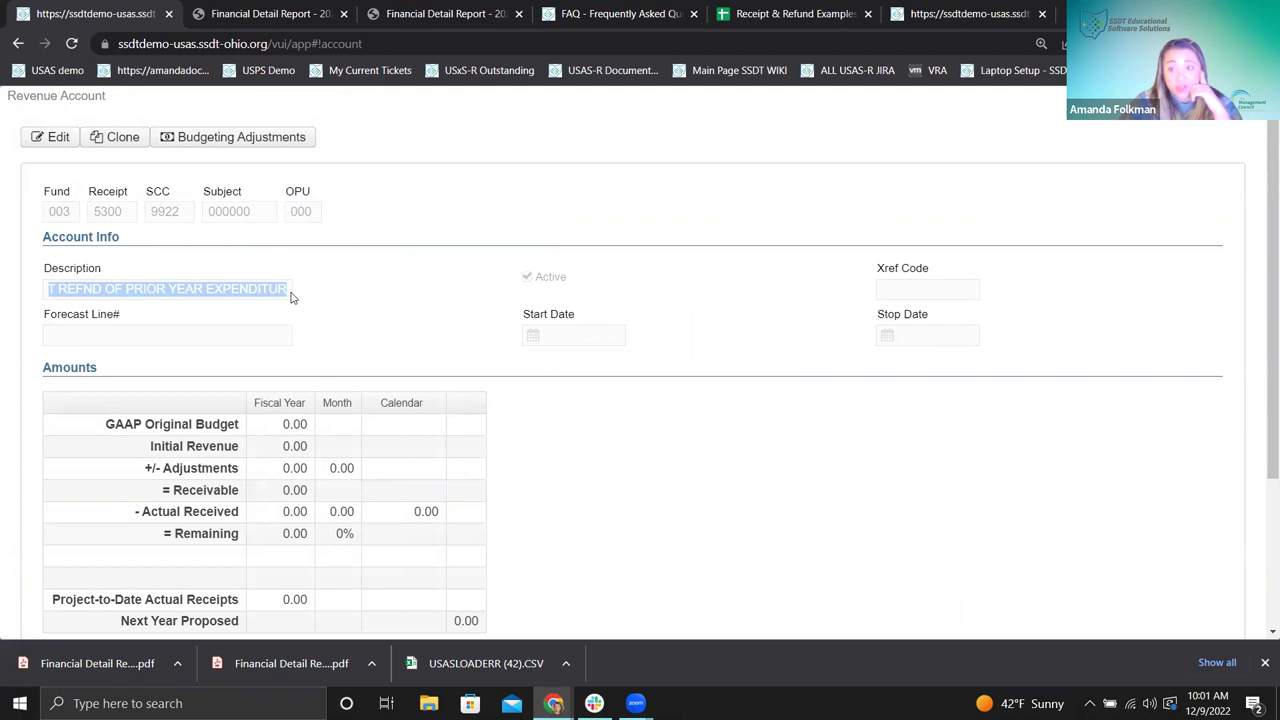
pyautogui.click(1232, 130)
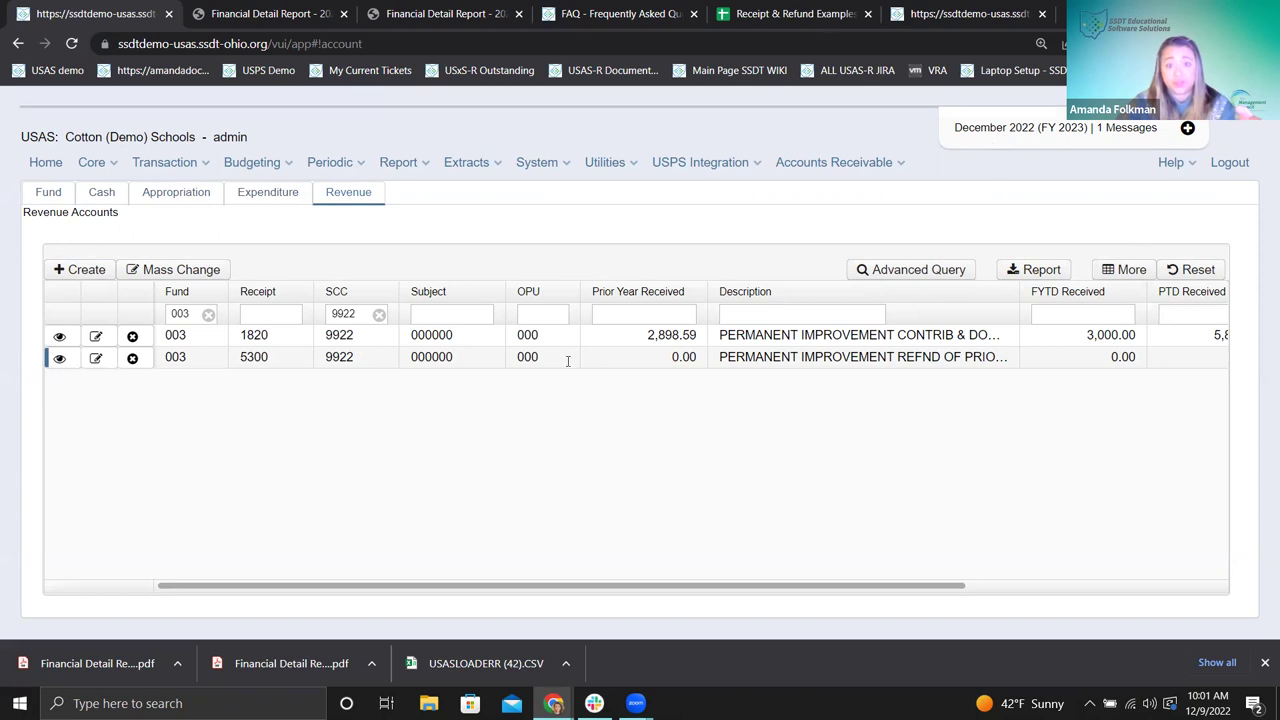
# - Switch to the Receipt & Refund Examples spreadsheet in Google Sheets and enter 600.00 in cell C12
pyautogui.hotkey('ctrl', '5')
pyautogui.scroll(-1, 440, 420)
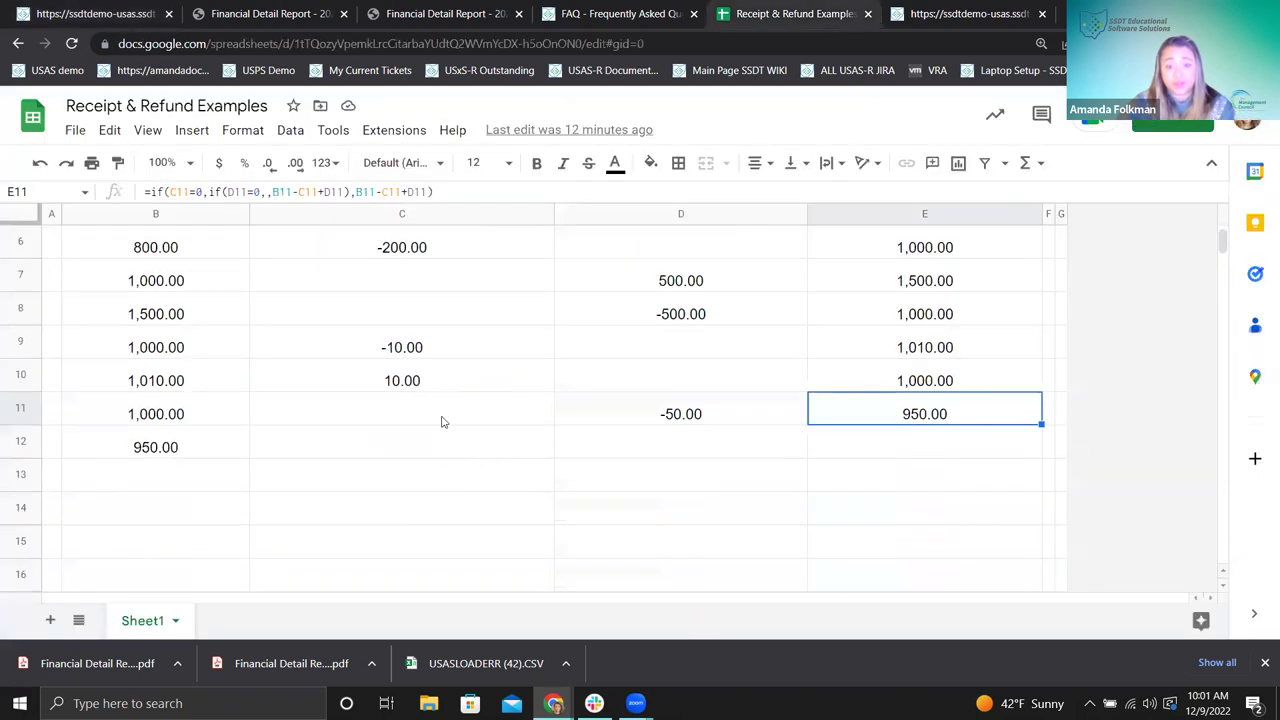
pyautogui.click(397, 452)
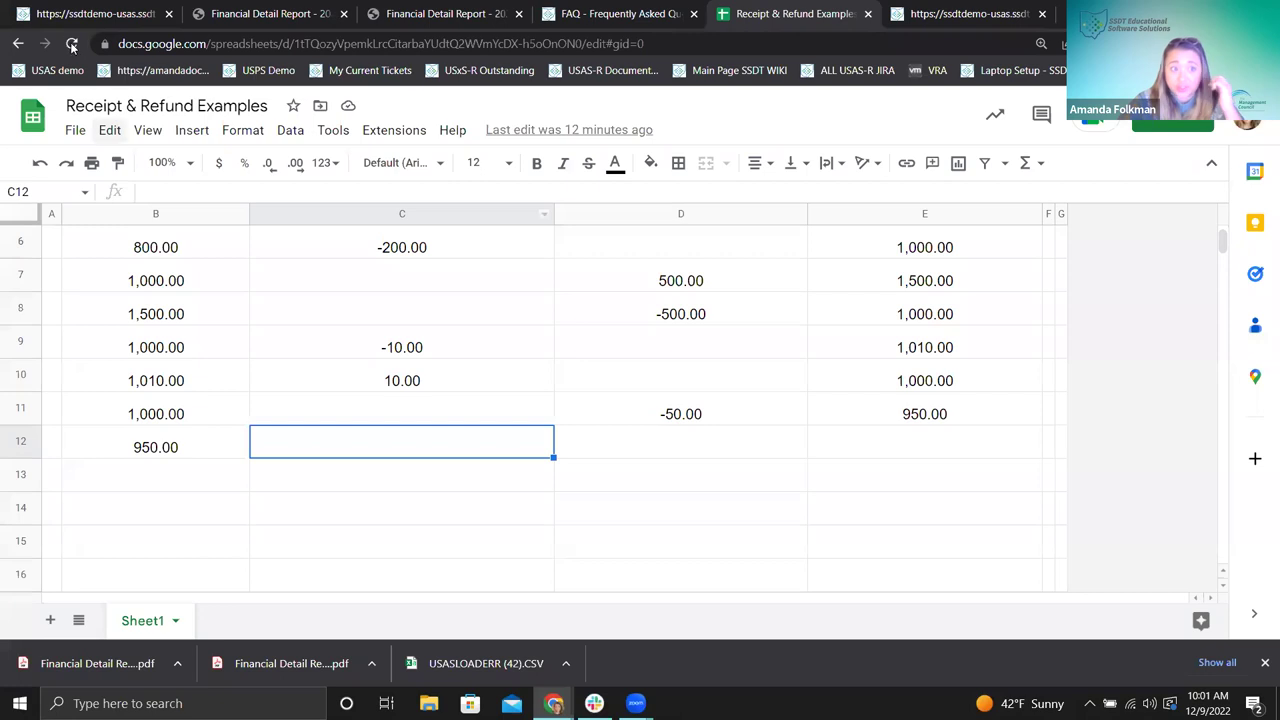
pyautogui.click(70, 10)
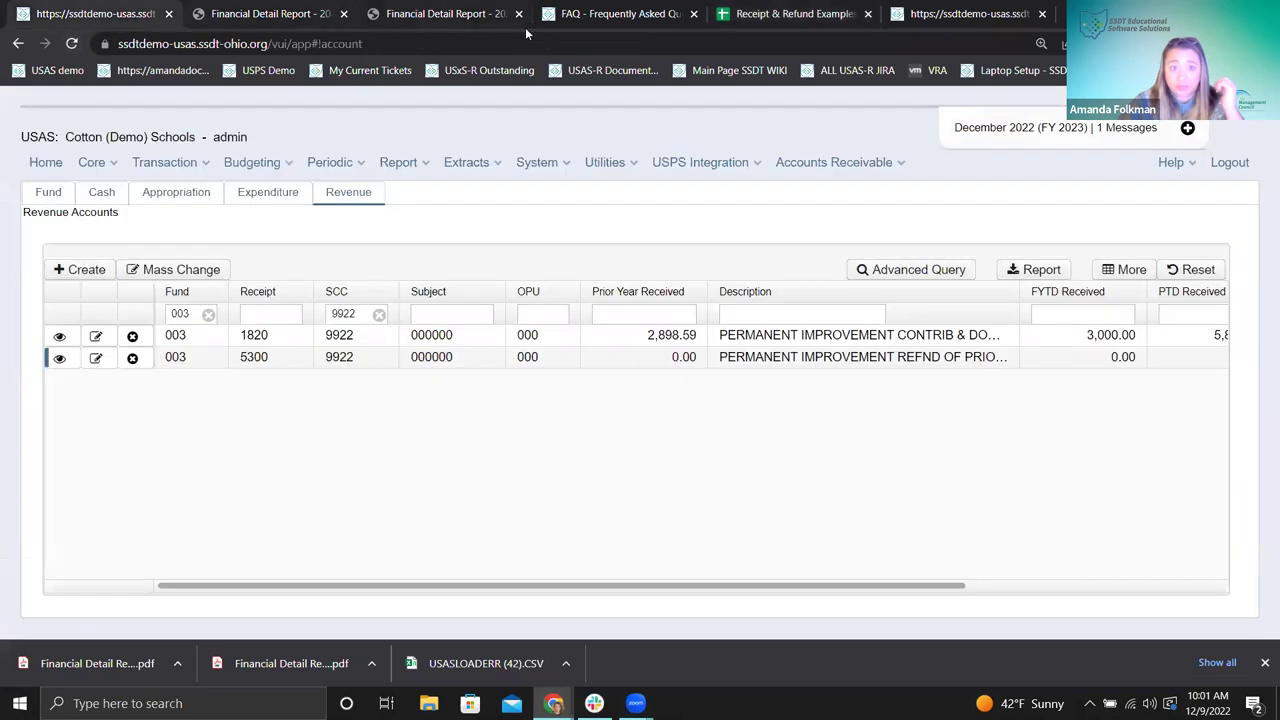
pyautogui.click(763, 15)
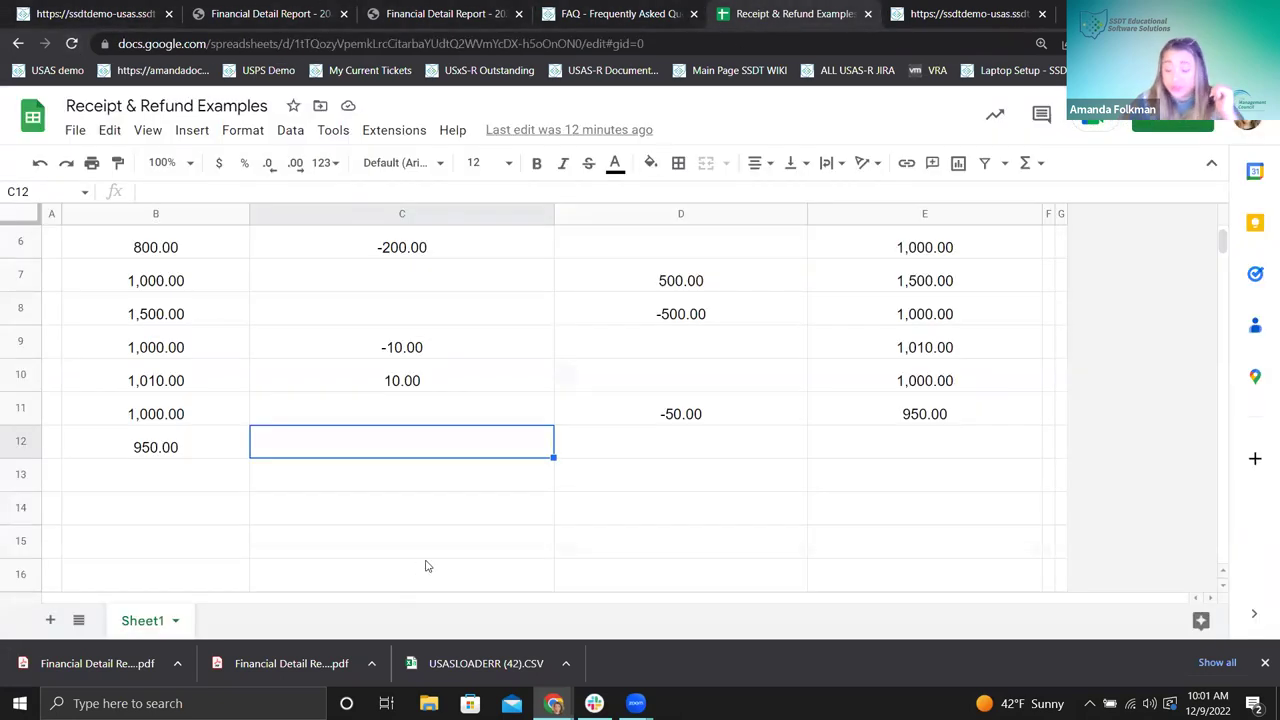
pyautogui.write('600.')
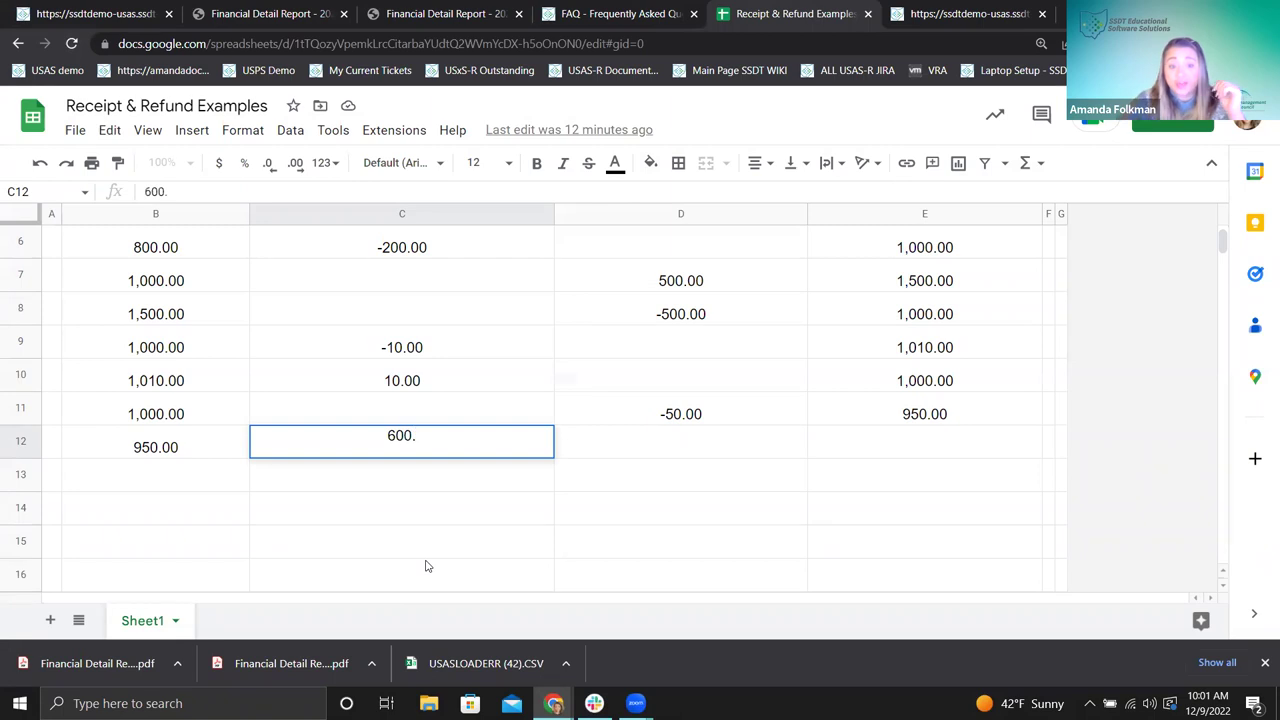
pyautogui.write('00')
pyautogui.press('Return')
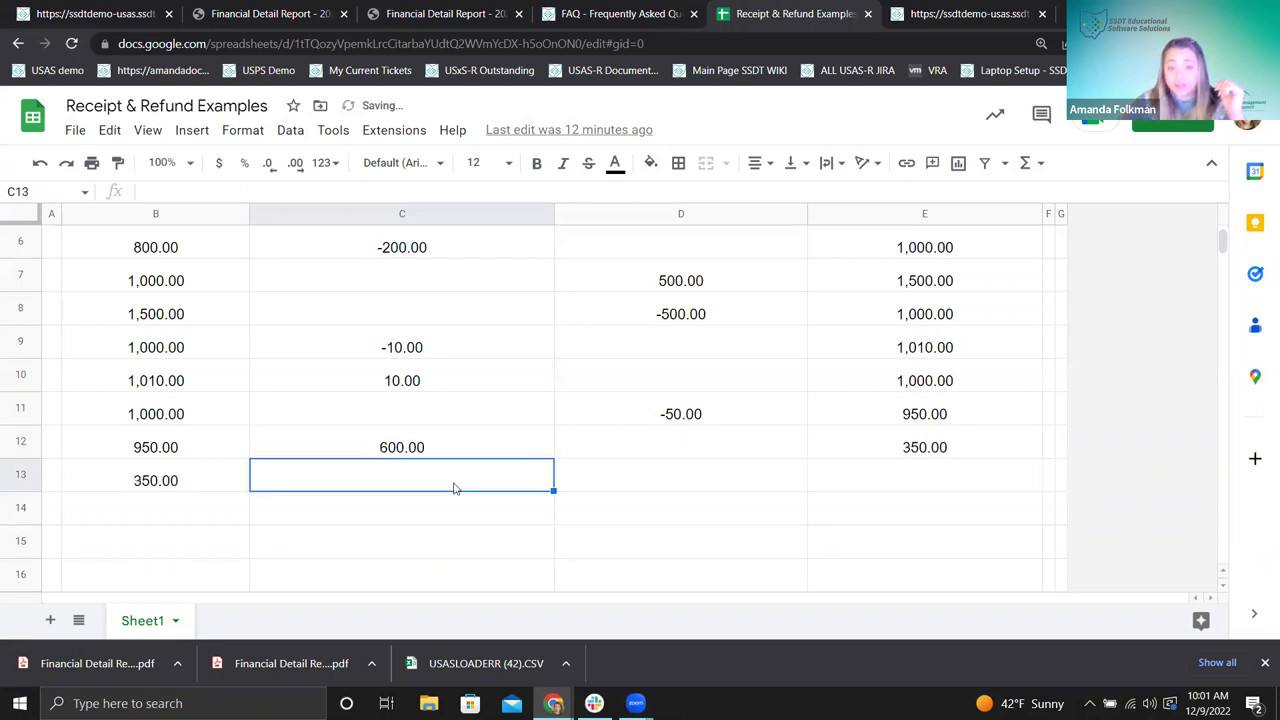
# - Enter 600.00 in cell D13 of the examples sheet
pyautogui.click(687, 483)
pyautogui.write('600.00')
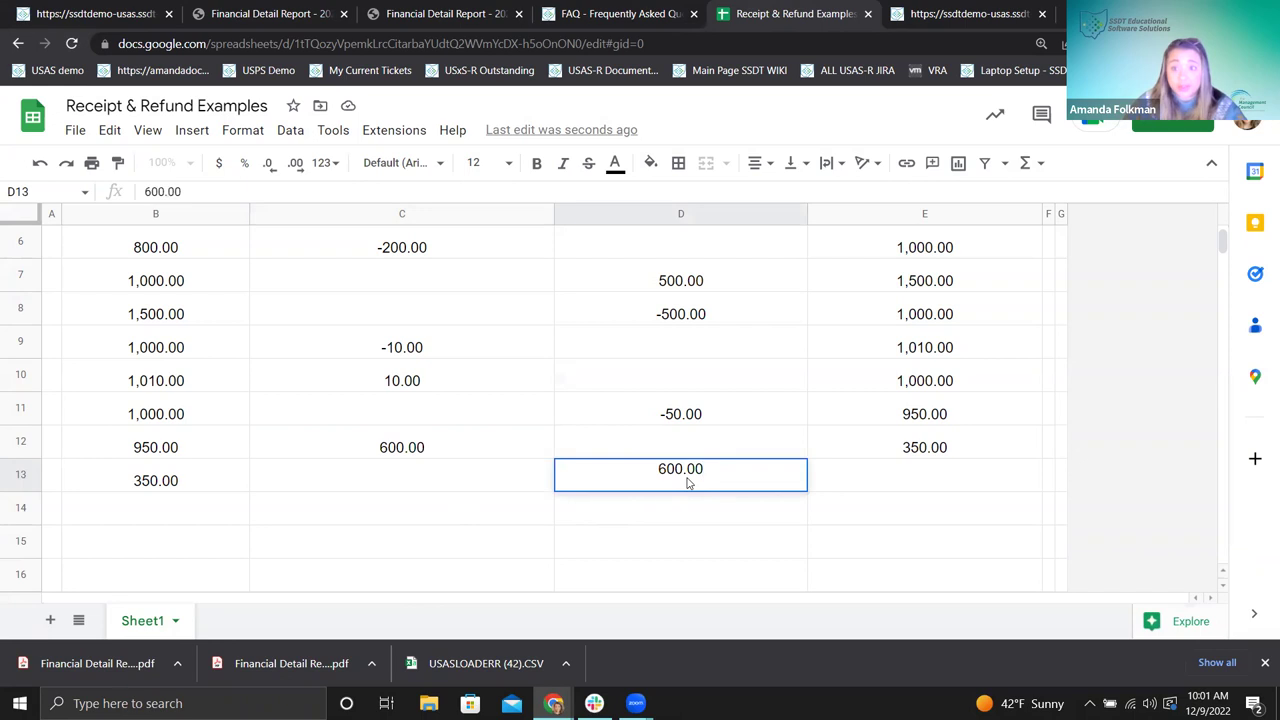
pyautogui.press('Return')
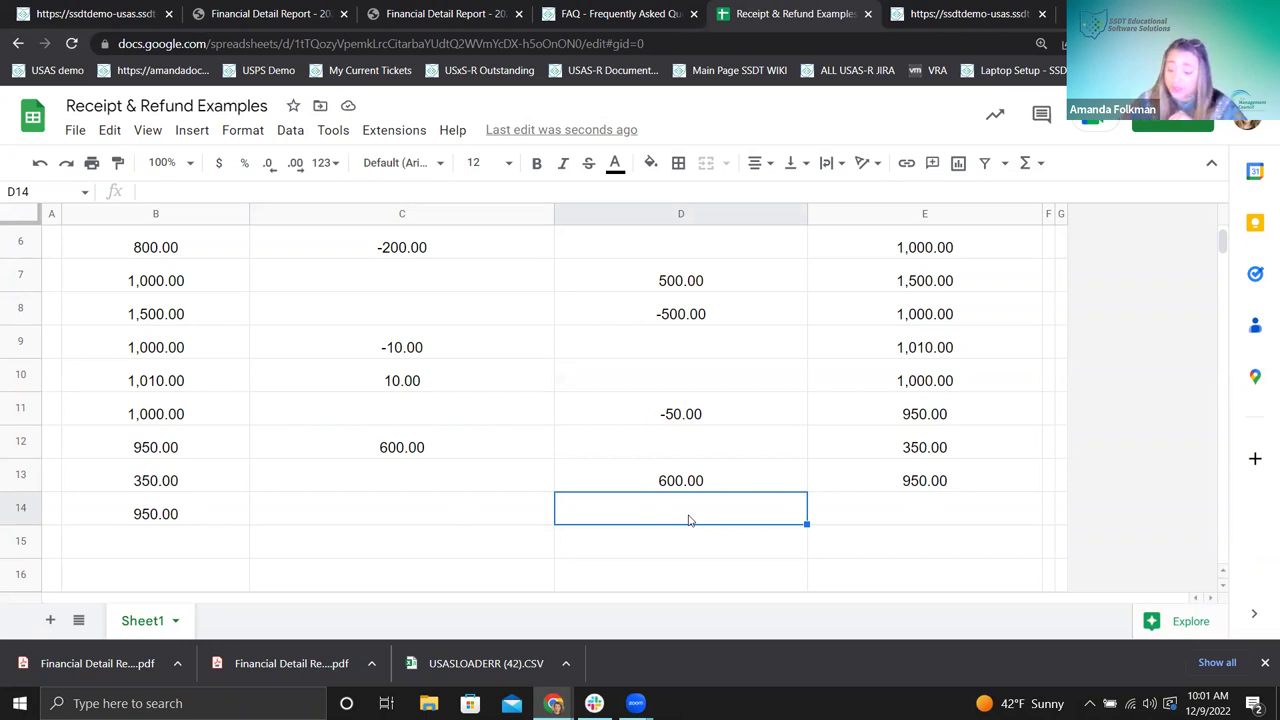
# - Enter -600.00 in cell D14 and compare the balances in E14 and E12
pyautogui.write('-')
pyautogui.write('660')
pyautogui.press('BackSpace')
pyautogui.press('BackSpace')
pyautogui.write('00.00')
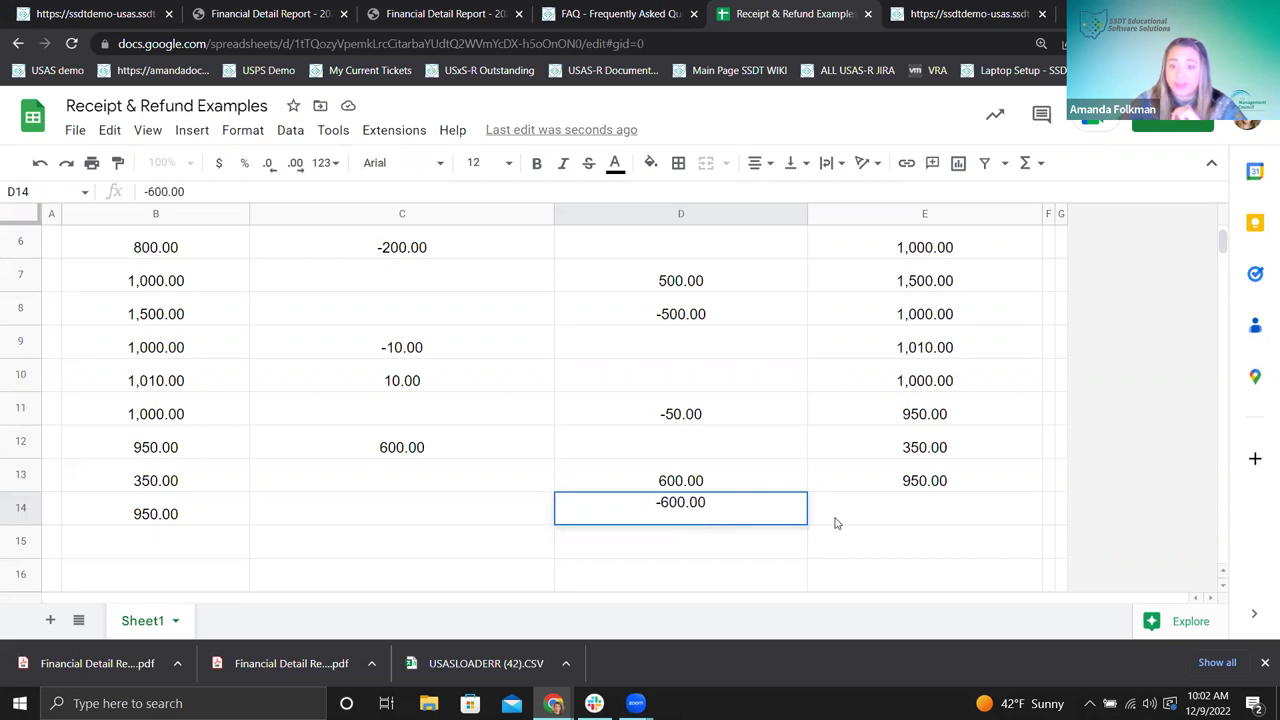
pyautogui.click(845, 549)
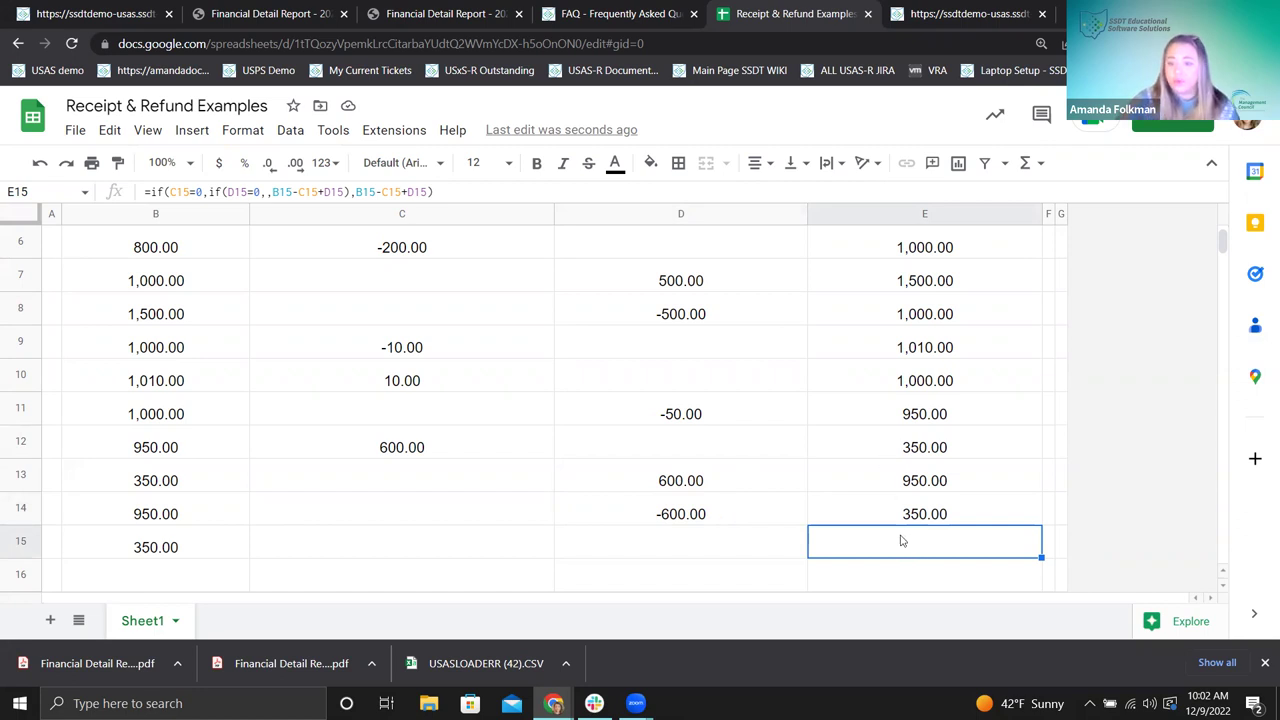
pyautogui.click(885, 447)
pyautogui.click(885, 517)
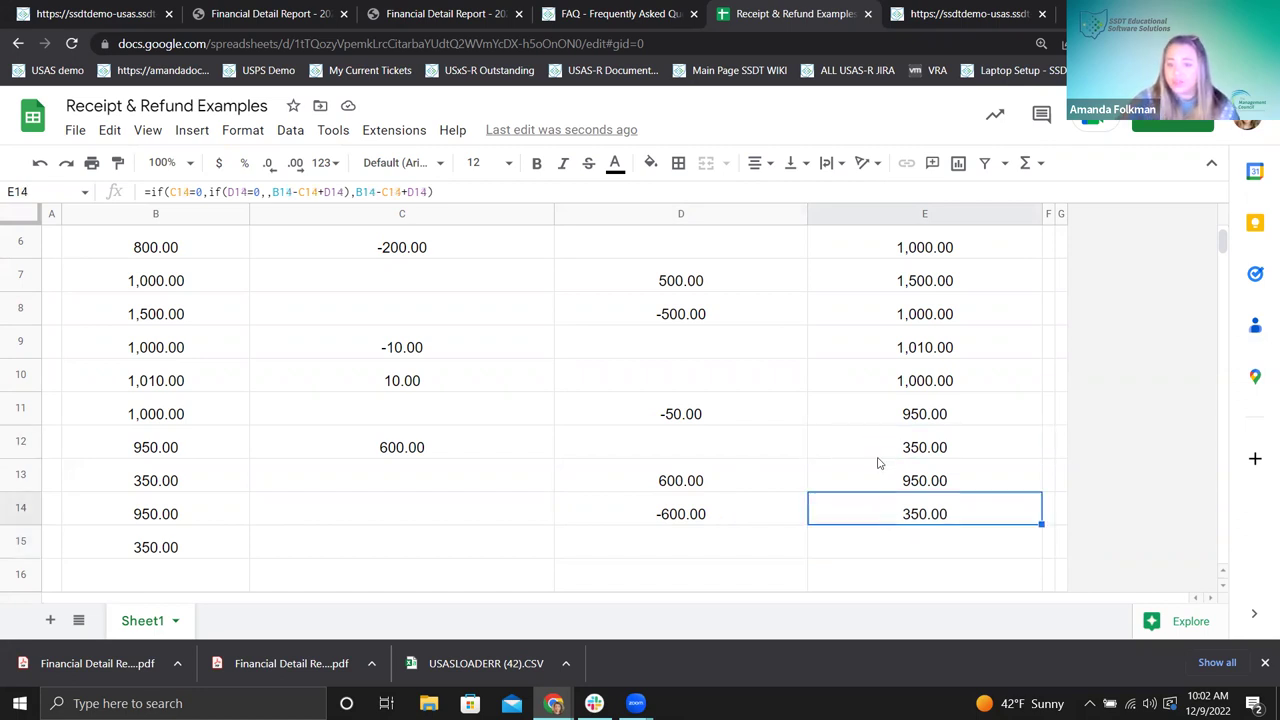
pyautogui.click(877, 450)
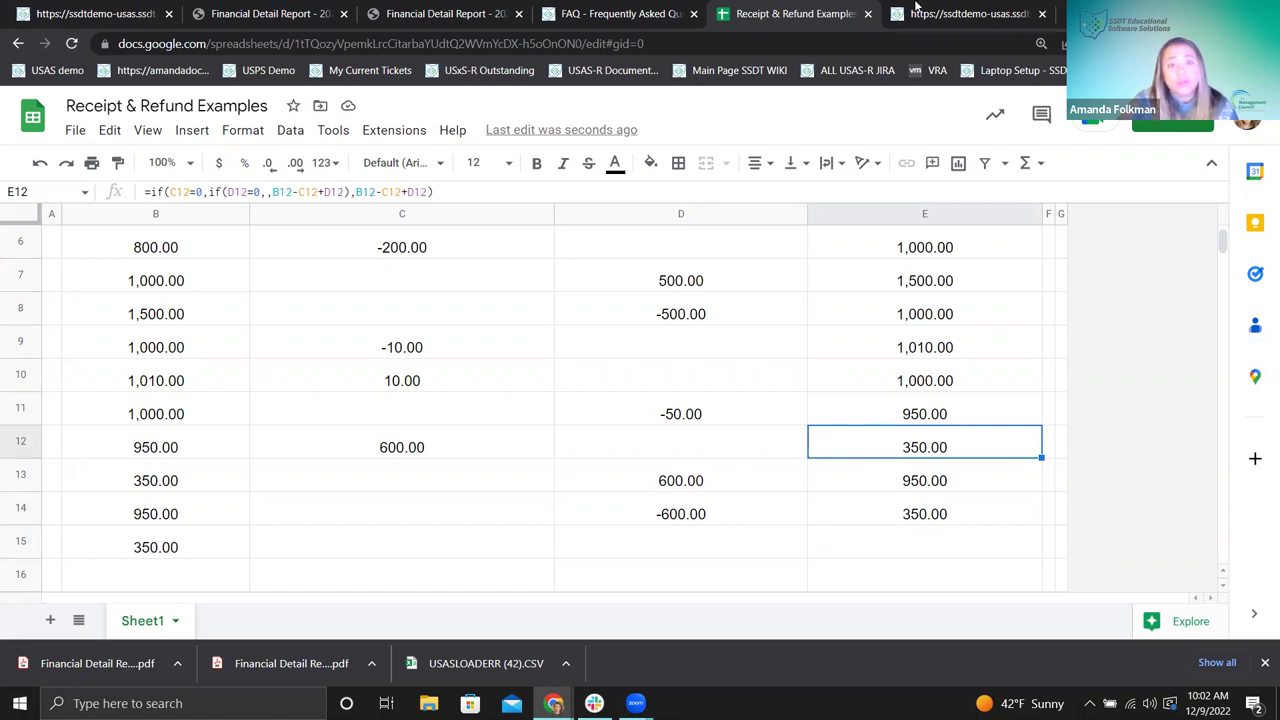
# - Return to USAS, open the receipt transactions and start a new receipt
pyautogui.click(70, 16)
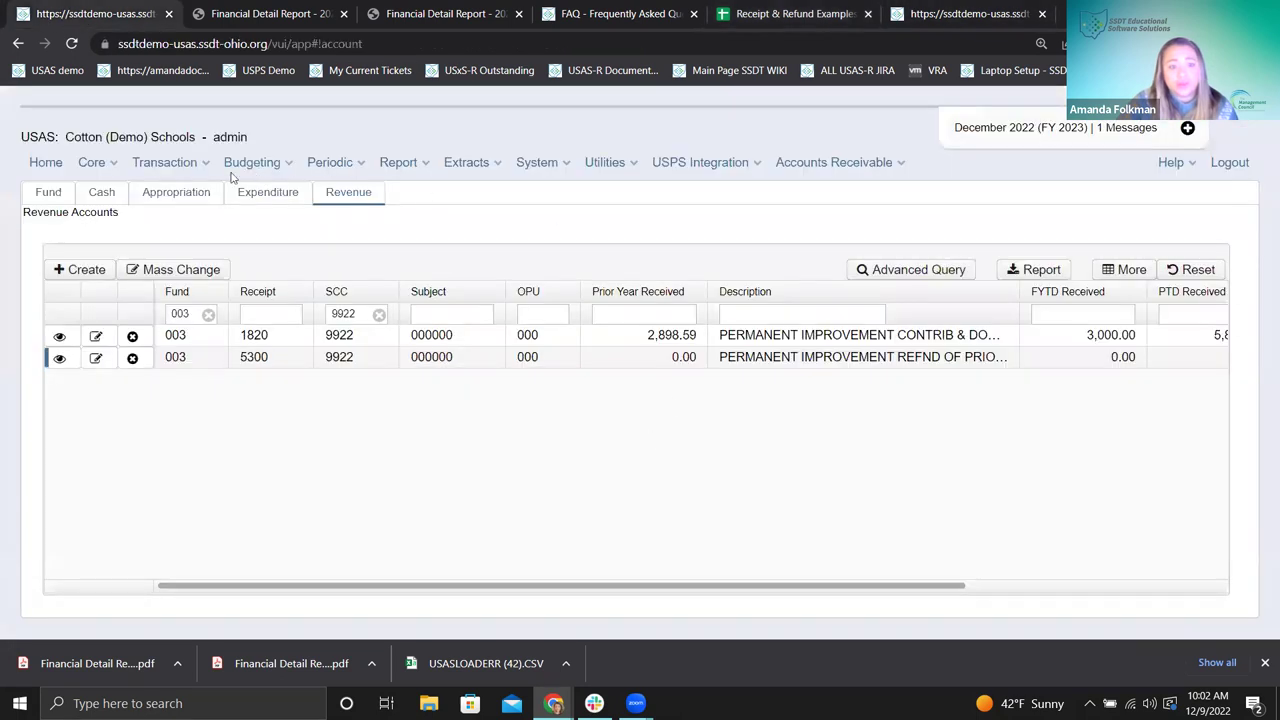
pyautogui.click(145, 164)
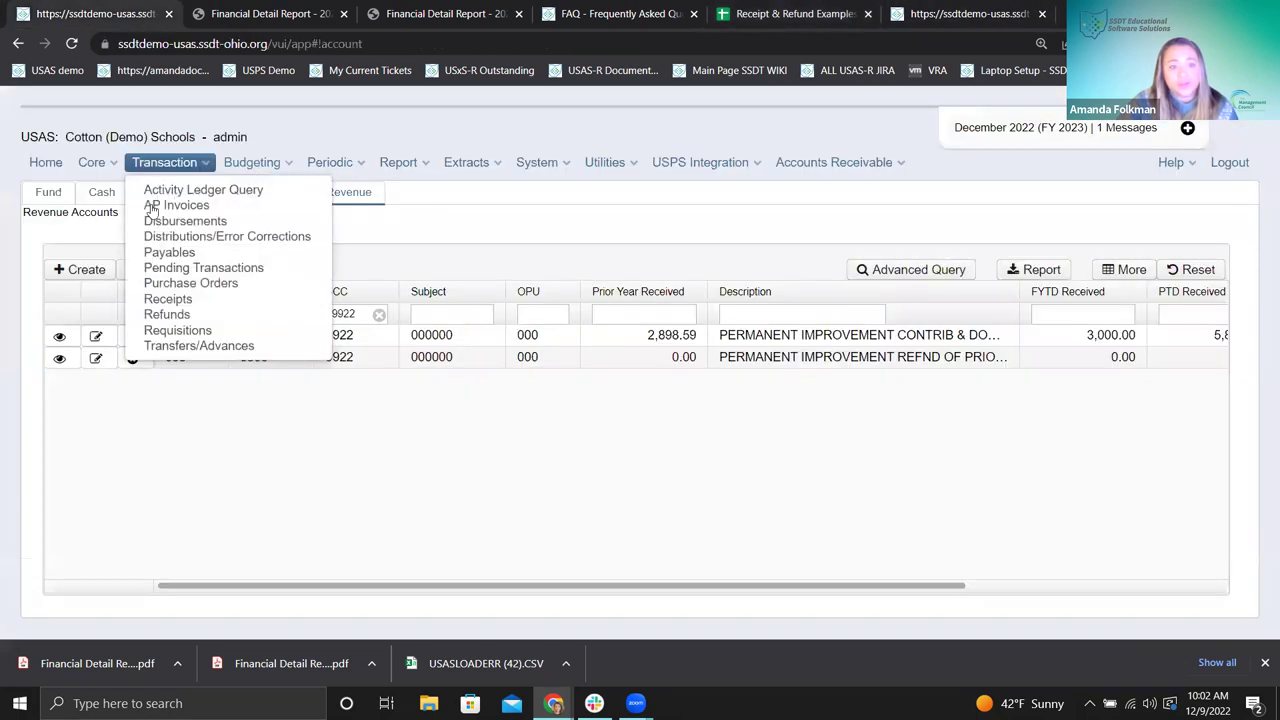
pyautogui.click(168, 299)
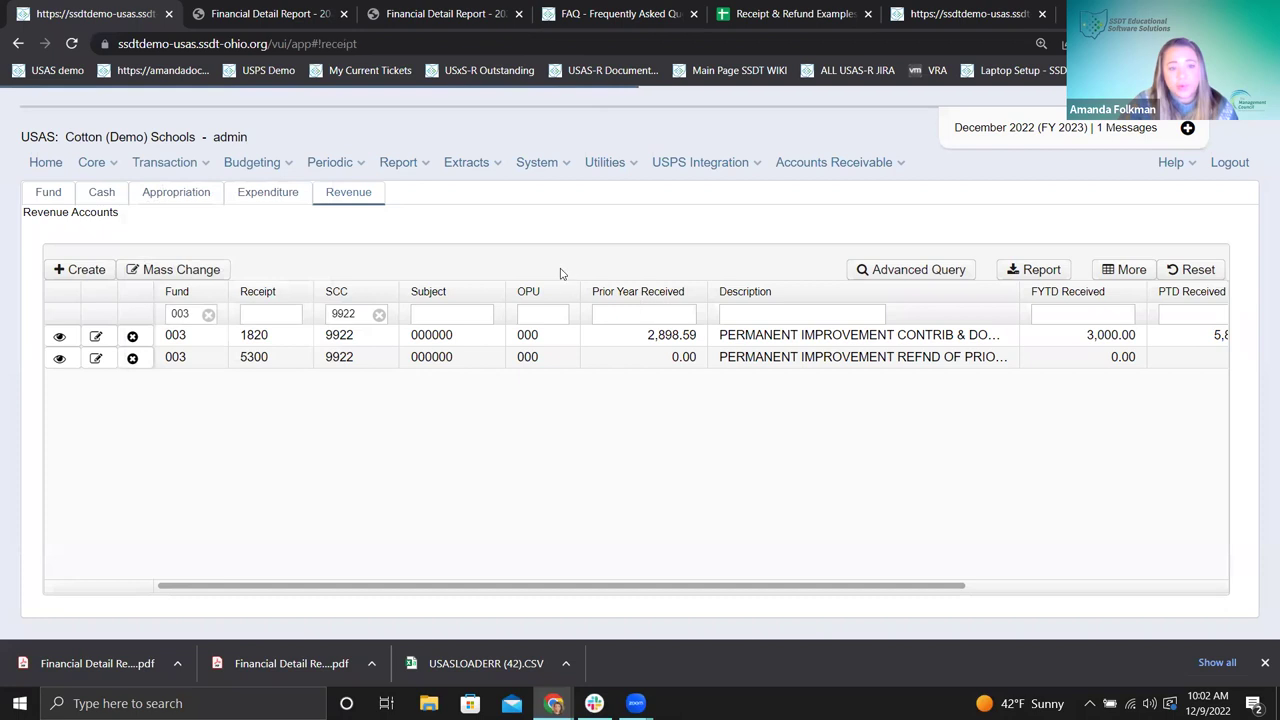
pyautogui.click(81, 248)
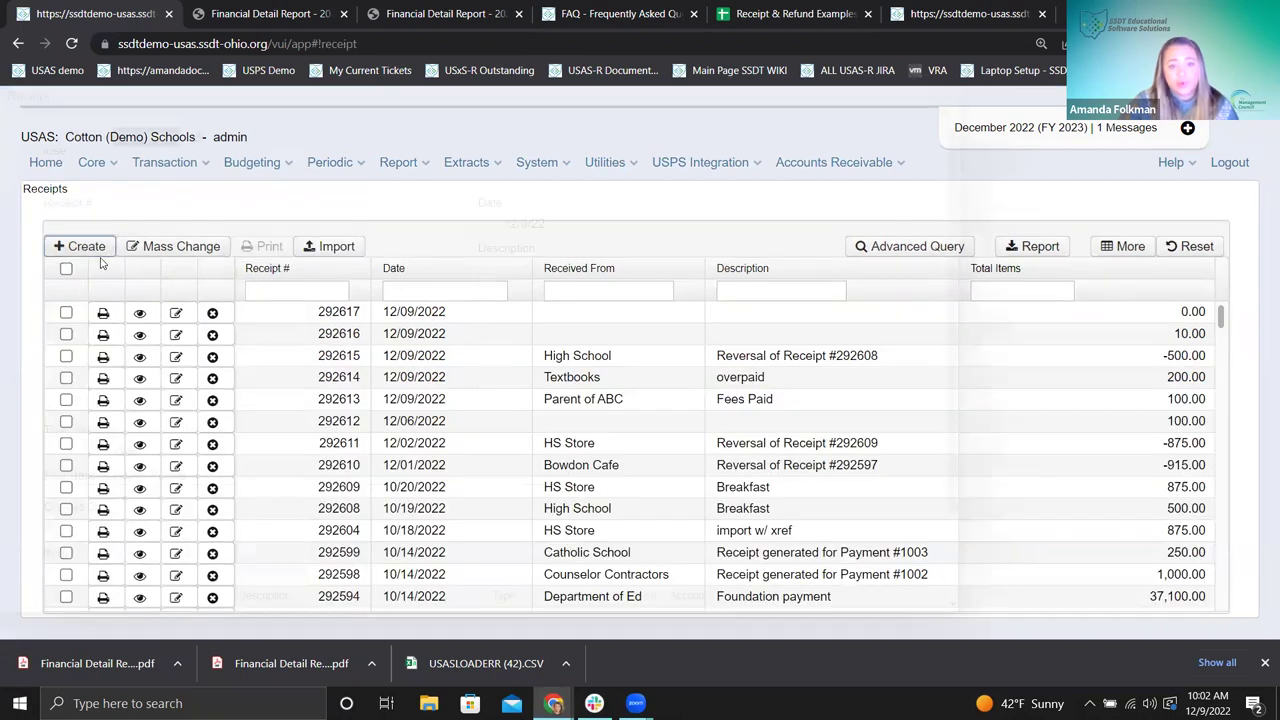
# - Fill in the receipt as received from "vendor from check" with the description "Refund of prior years expenditure Check #32343"
pyautogui.click(120, 314)
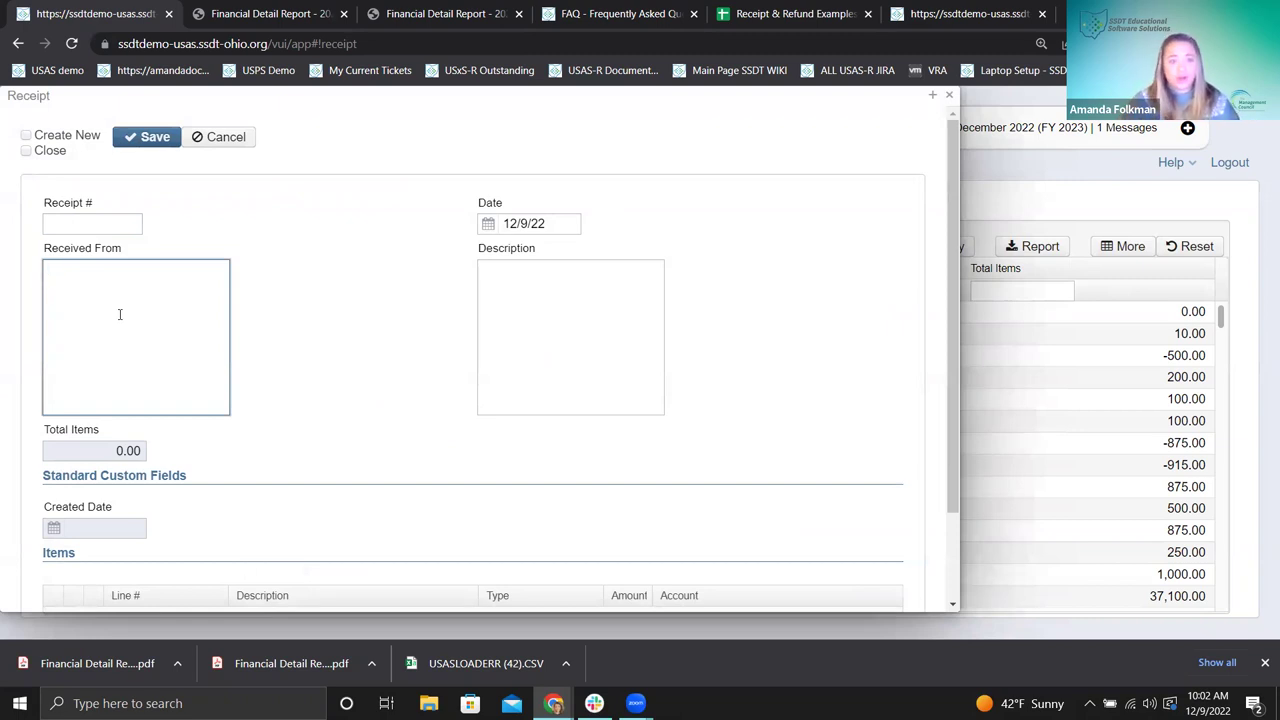
pyautogui.write('ve')
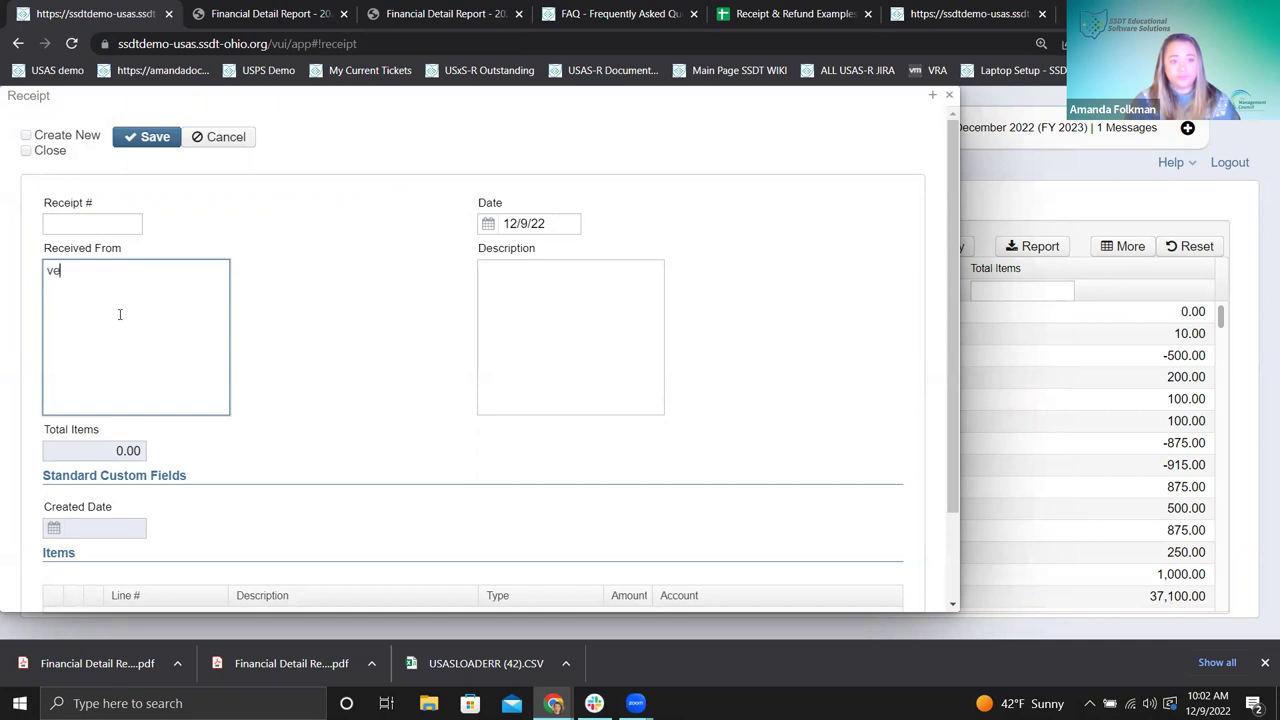
pyautogui.write('ndor from check')
pyautogui.press('Tab')
pyautogui.write('Reductio')
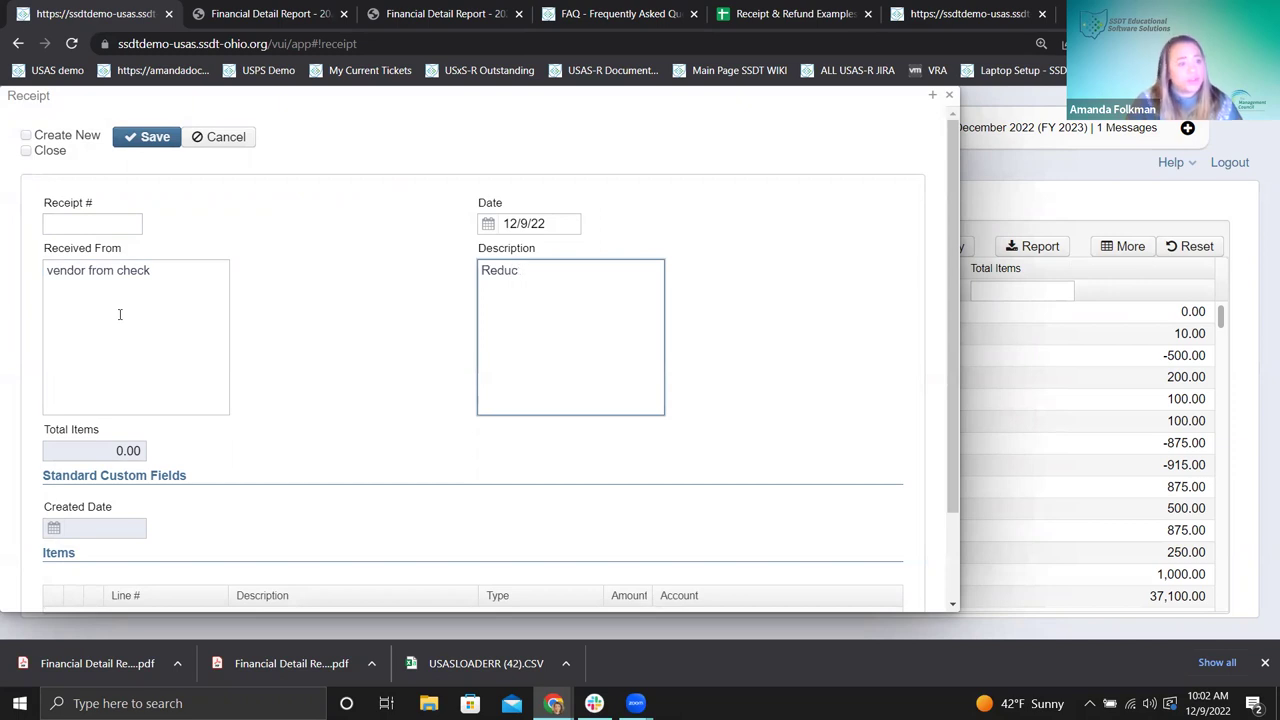
pyautogui.press('BackSpace')
pyautogui.press('BackSpace')
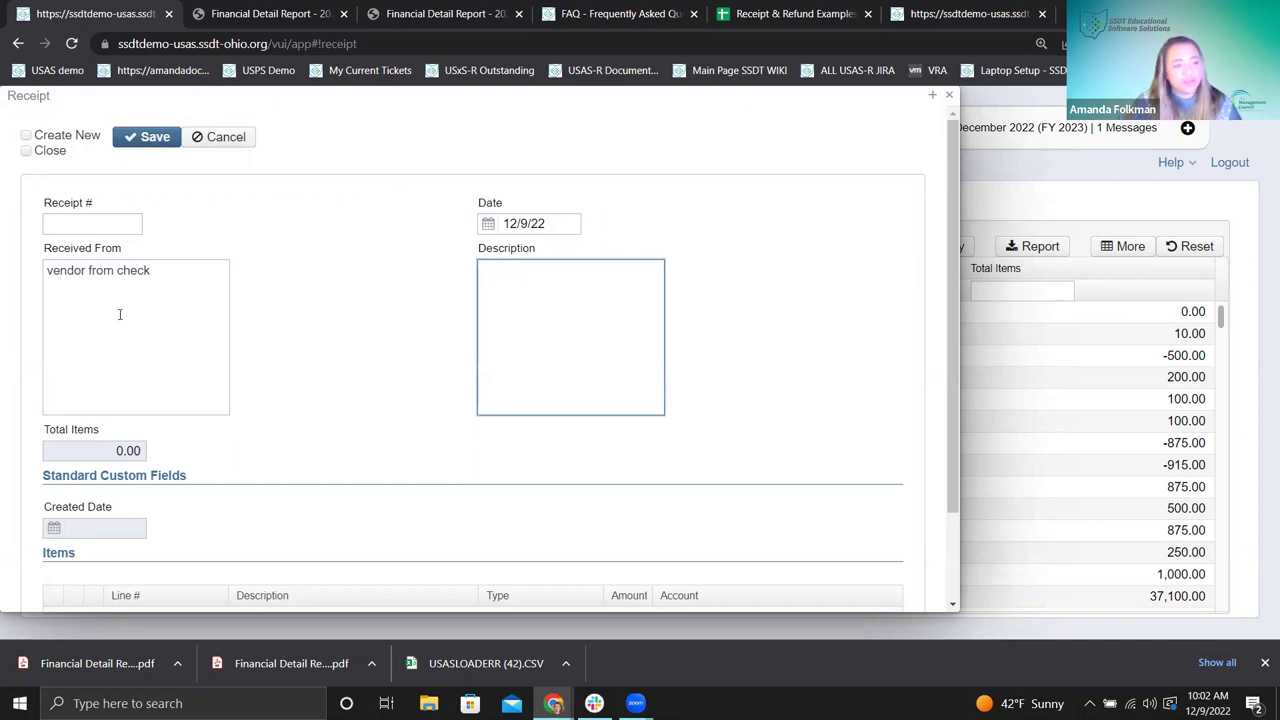
pyautogui.write('nd of prior years expe')
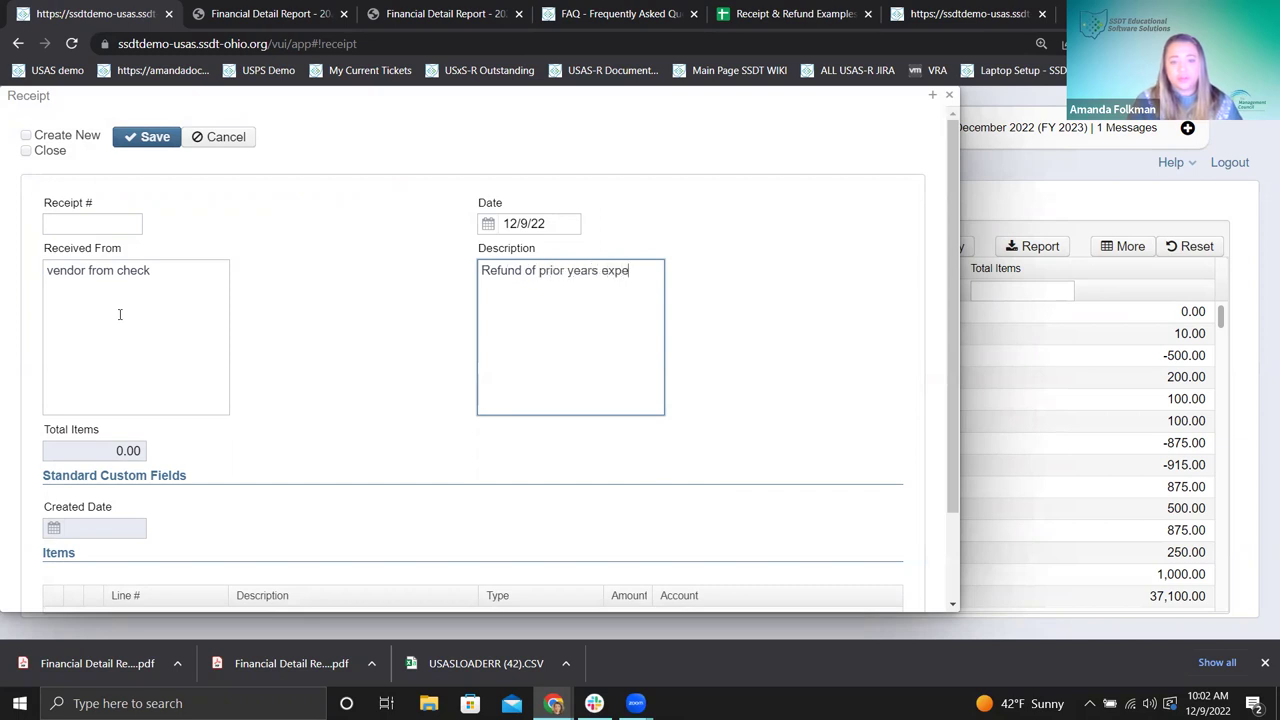
pyautogui.write('nditure Check')
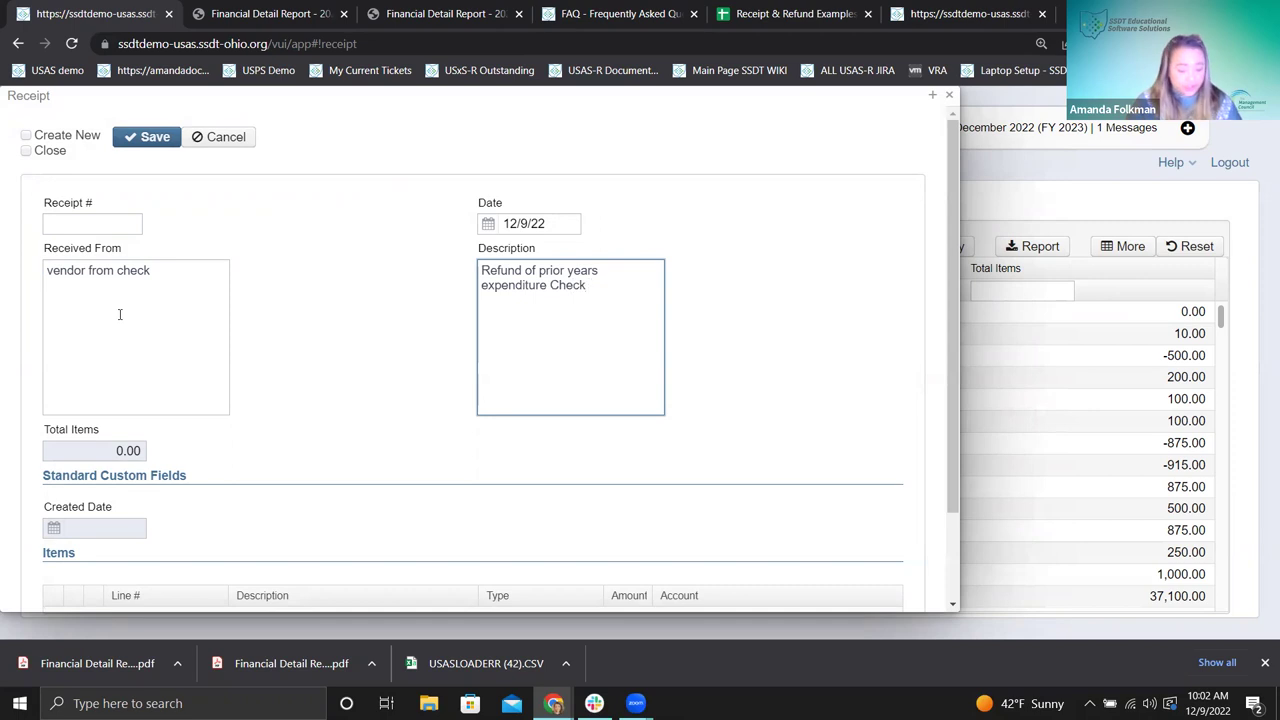
pyautogui.write(' #32343')
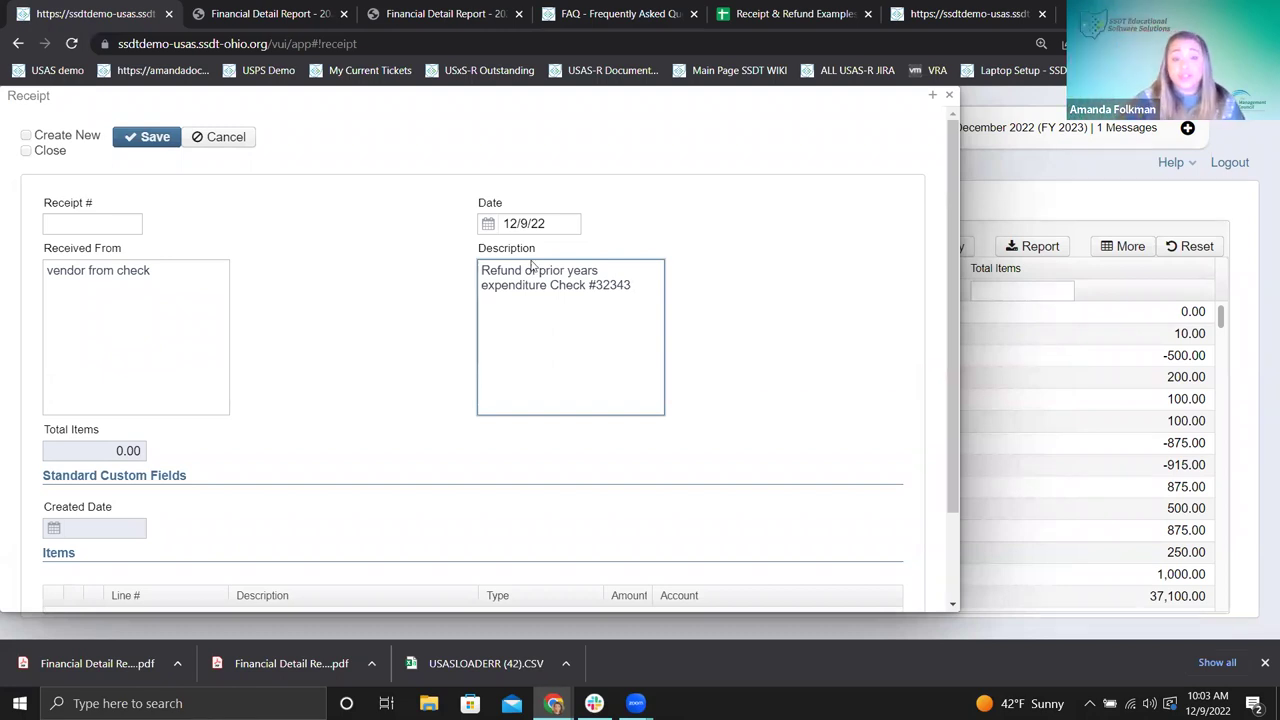
pyautogui.scroll(-2, 370, 298)
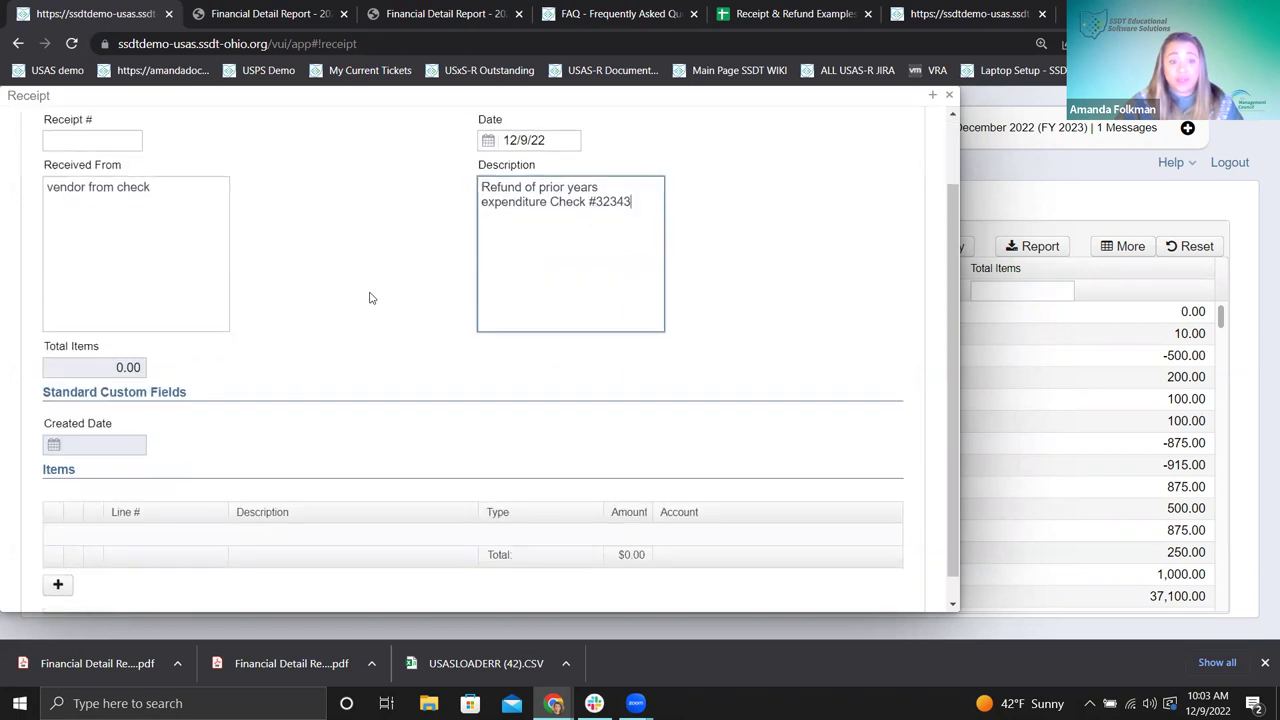
pyautogui.click(57, 584)
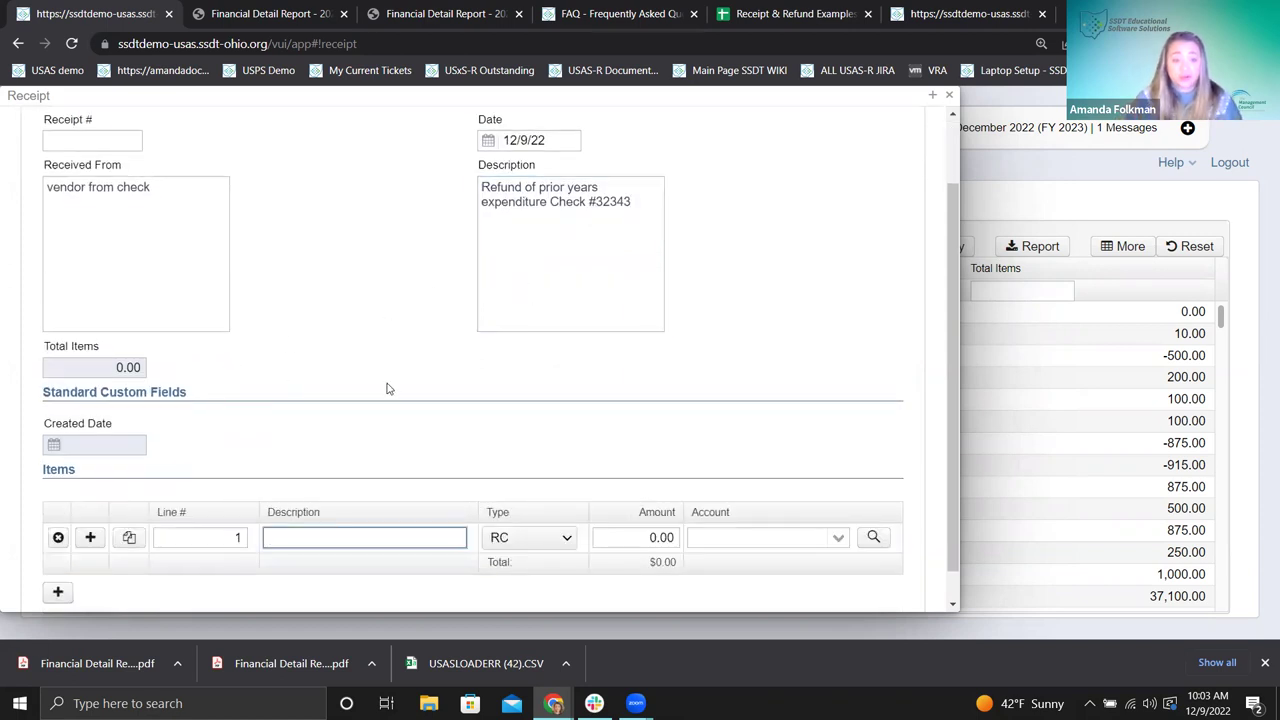
pyautogui.write('prior year check')
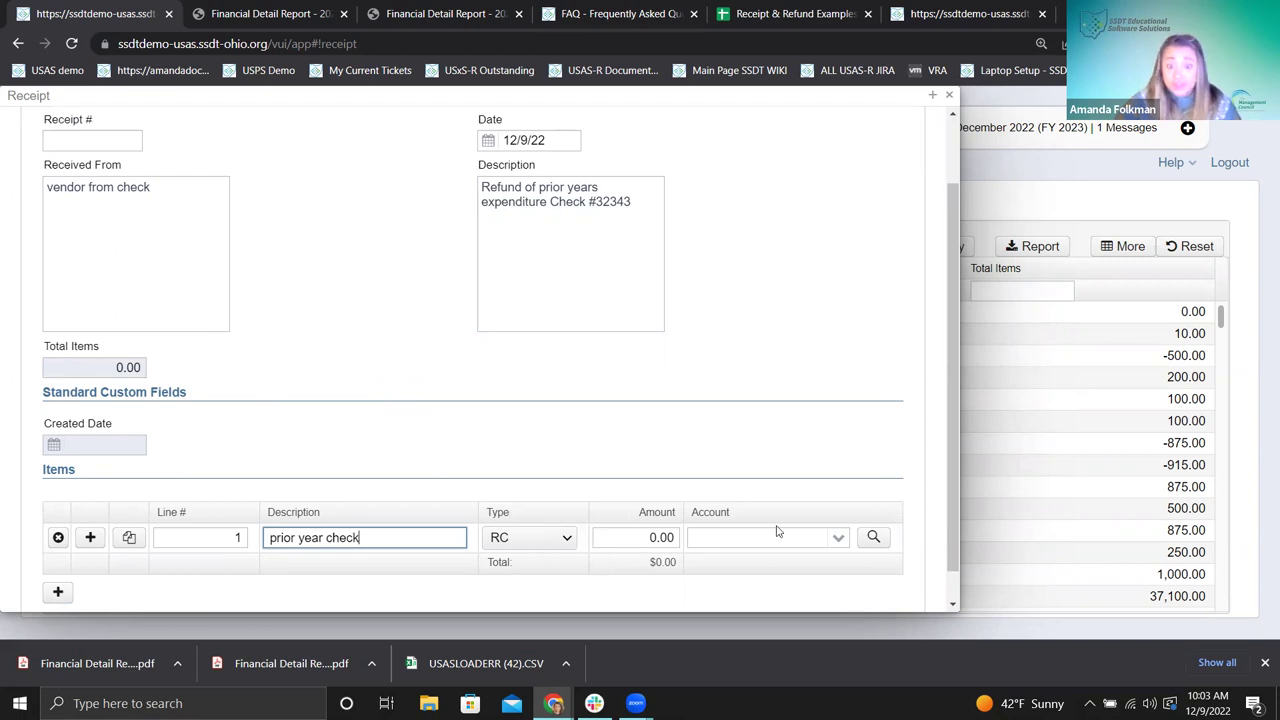
pyautogui.click(873, 537)
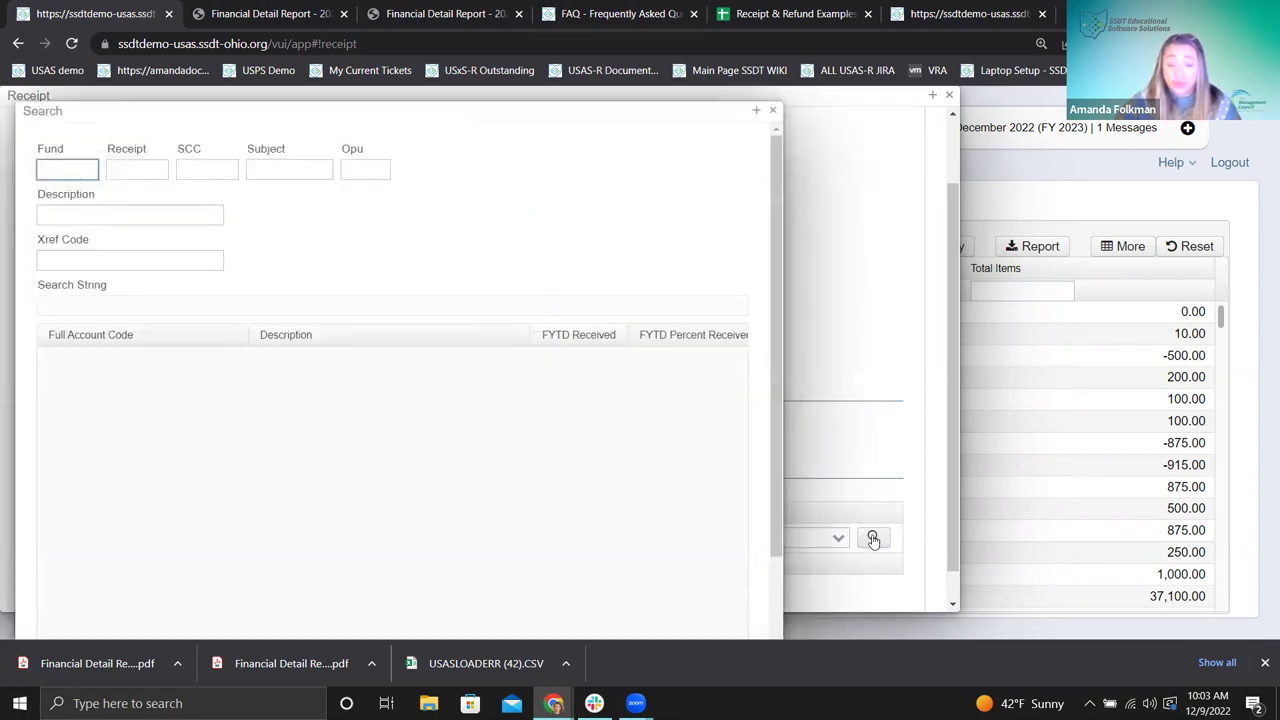
pyautogui.write('003')
pyautogui.press('Tab')
pyautogui.write('5300')
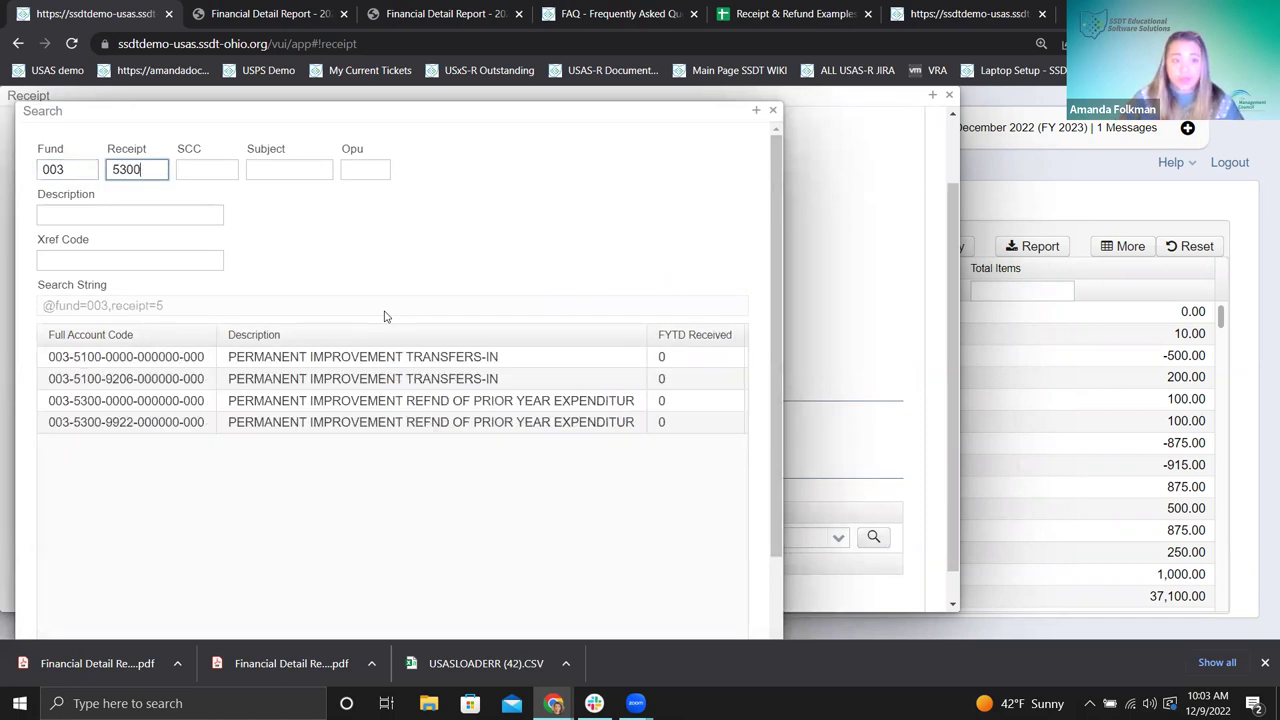
pyautogui.press('Tab')
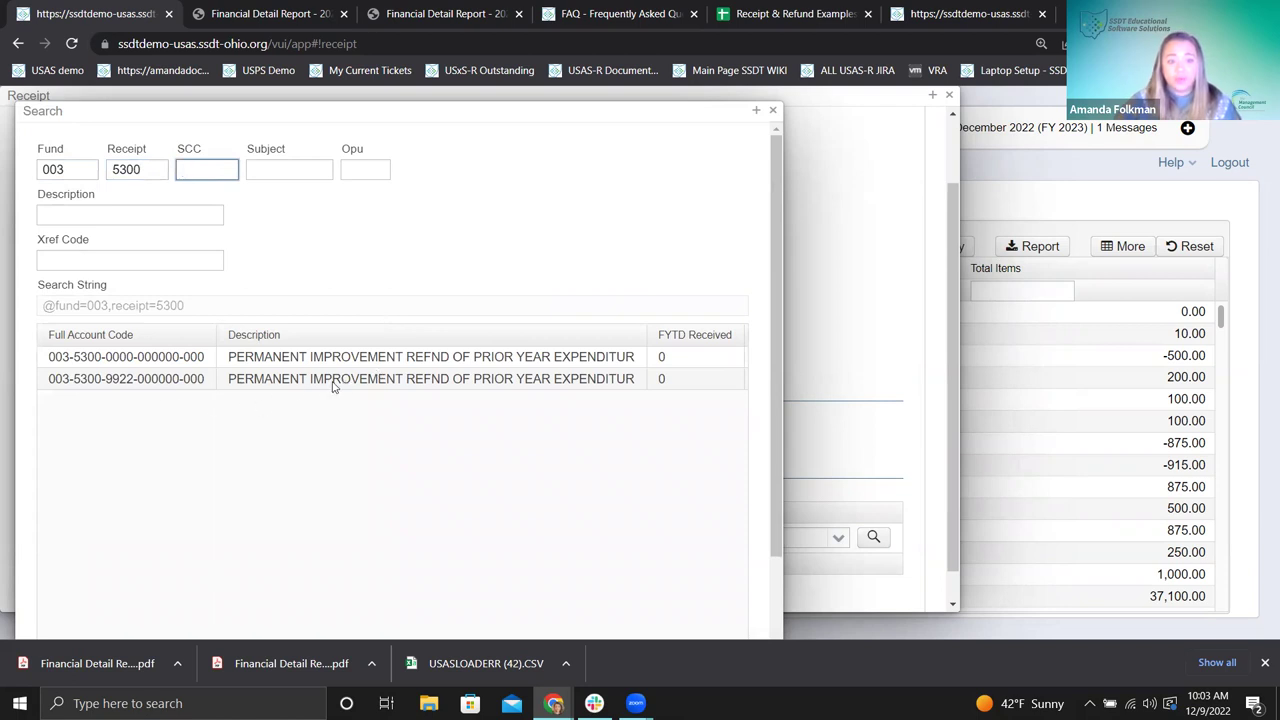
pyautogui.press('Down')
pyautogui.doubleClick(385, 380)
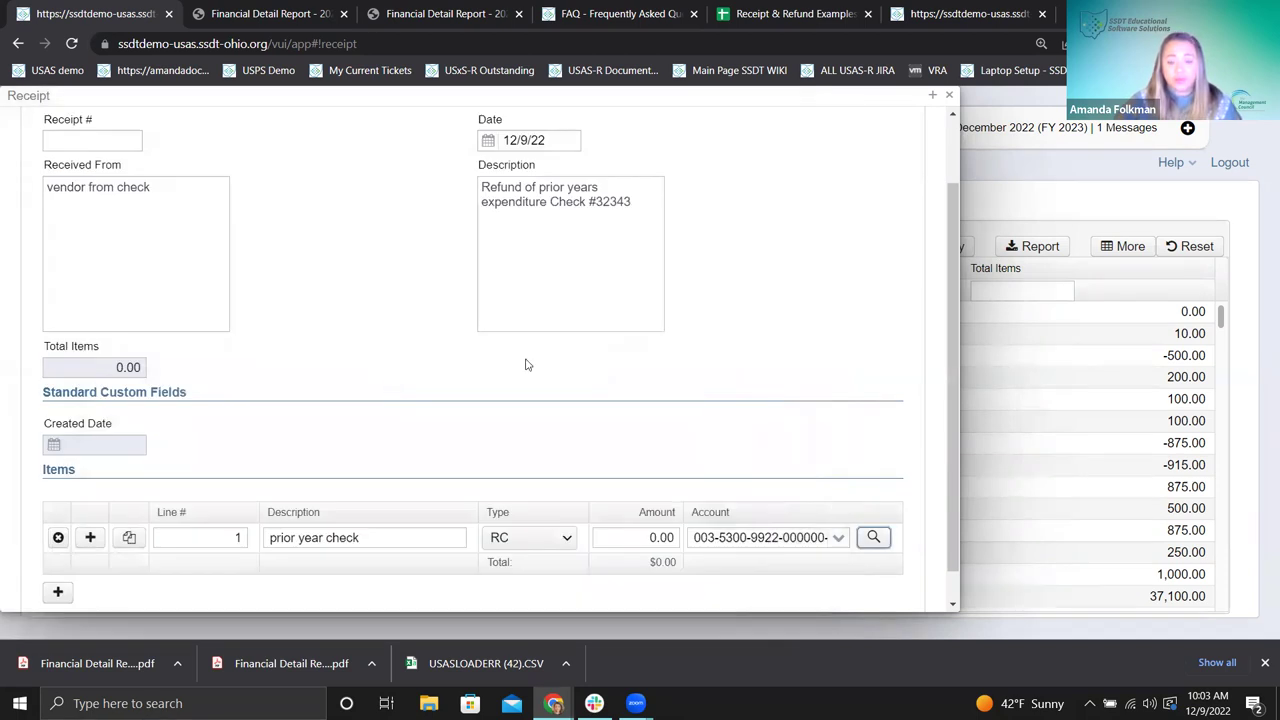
# - Set the item's amount to 600.00, save the receipt, and close it after reviewing the item line
pyautogui.click(640, 539)
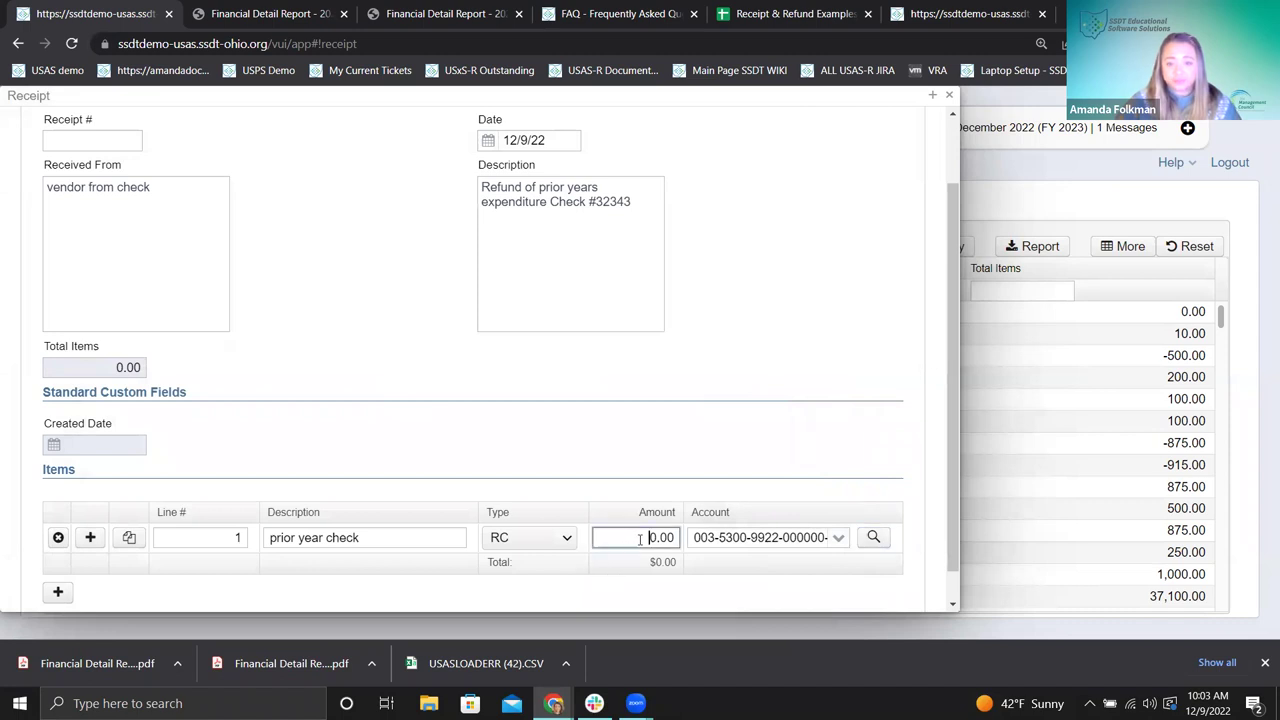
pyautogui.write('60')
pyautogui.click(760, 378)
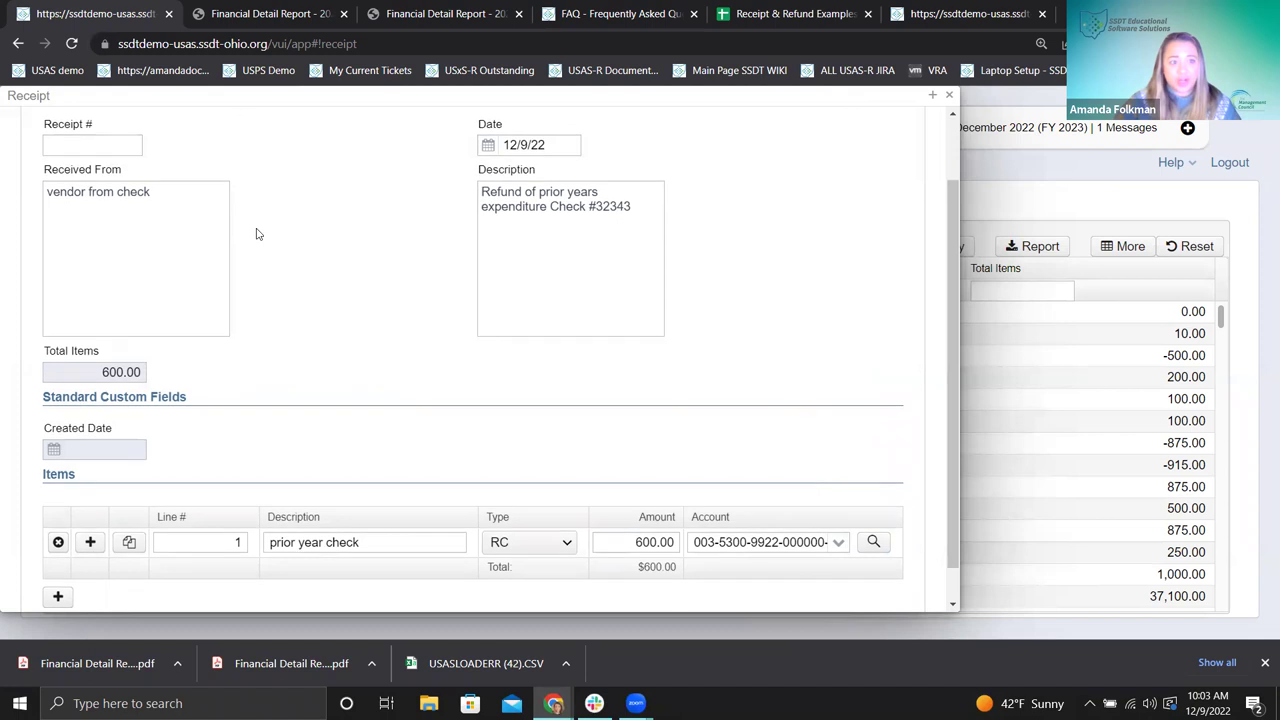
pyautogui.scroll(2, 257, 234)
pyautogui.click(143, 140)
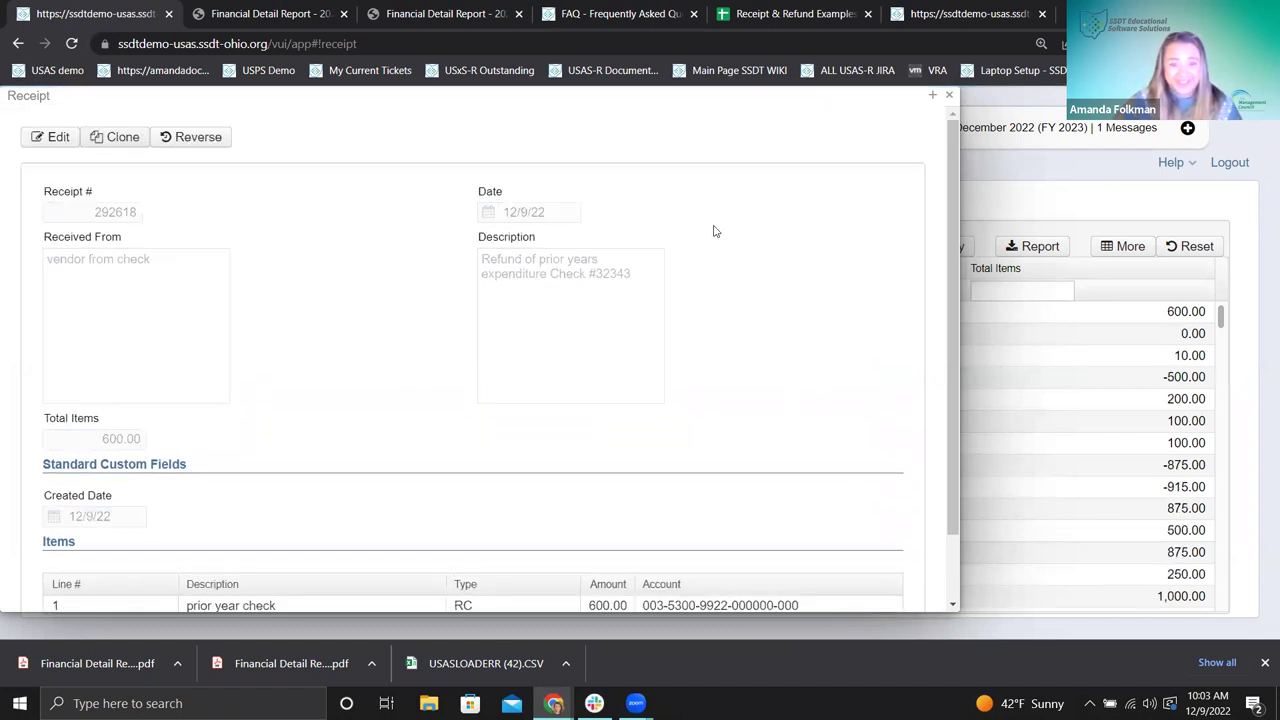
pyautogui.scroll(-2, 860, 354)
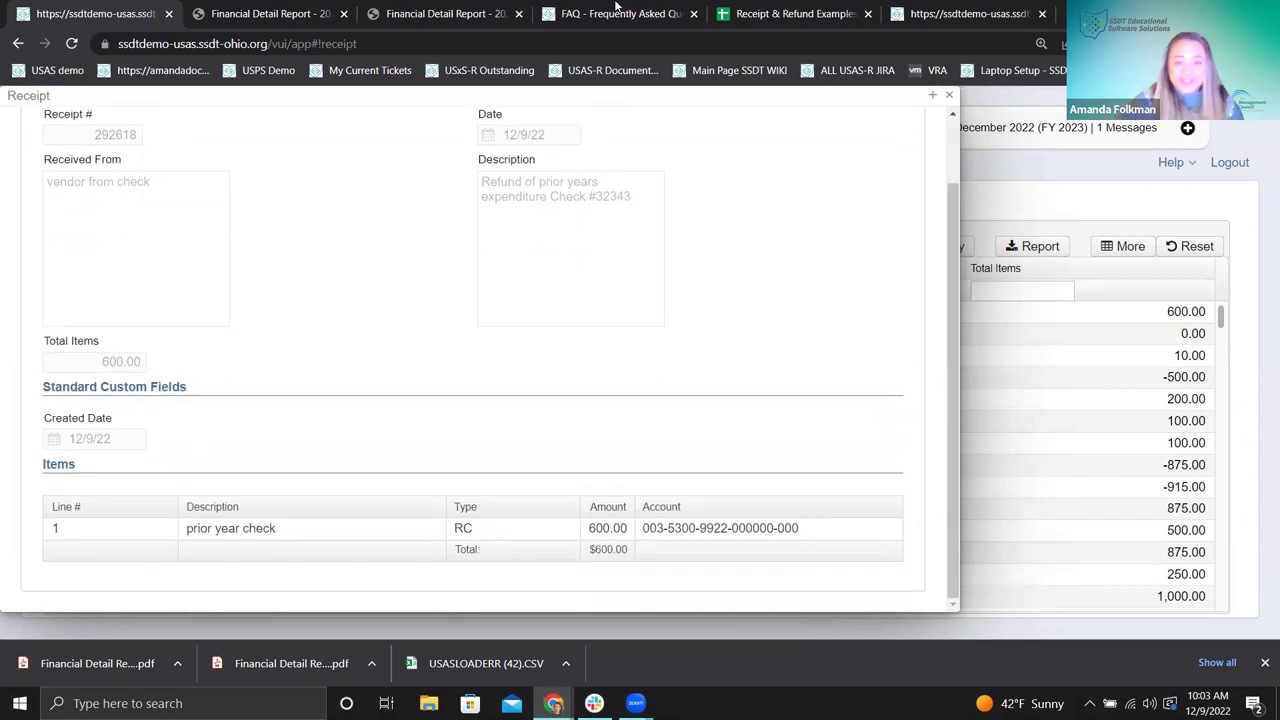
pyautogui.click(948, 97)
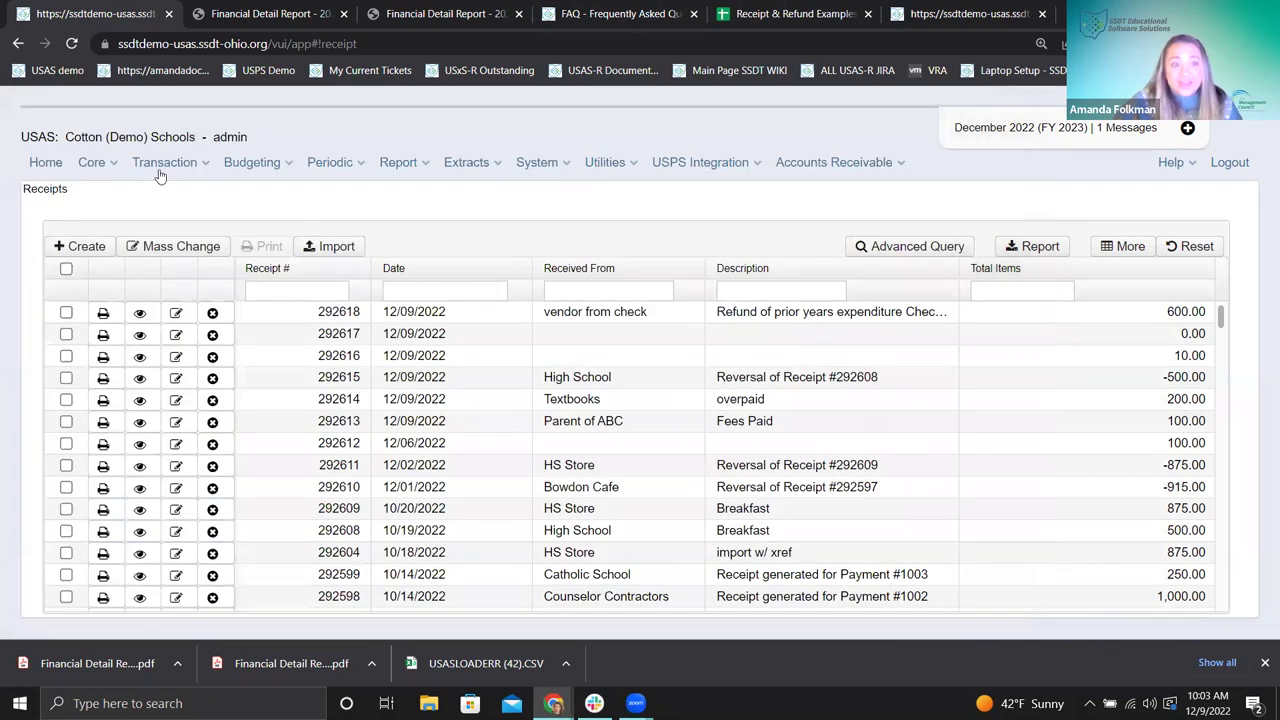
# - Open the refund transactions and start a new refund
pyautogui.click(240, 164)
pyautogui.moveTo(165, 162)
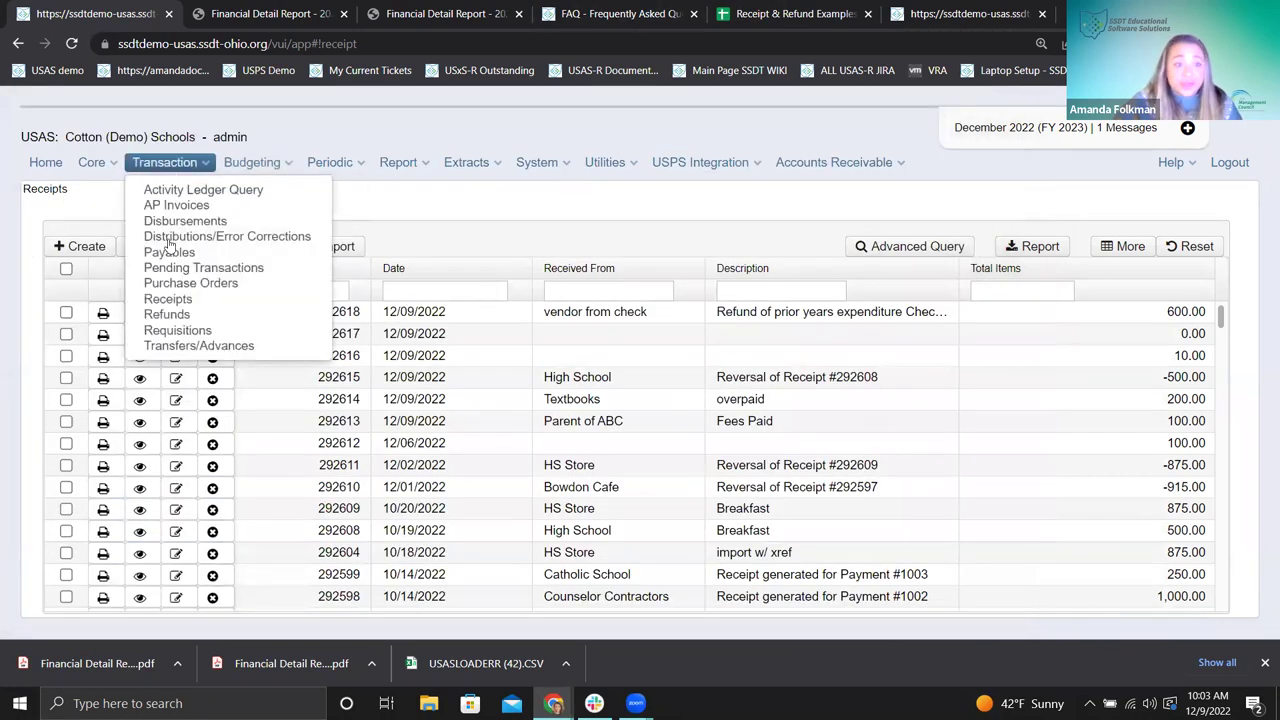
pyautogui.click(167, 299)
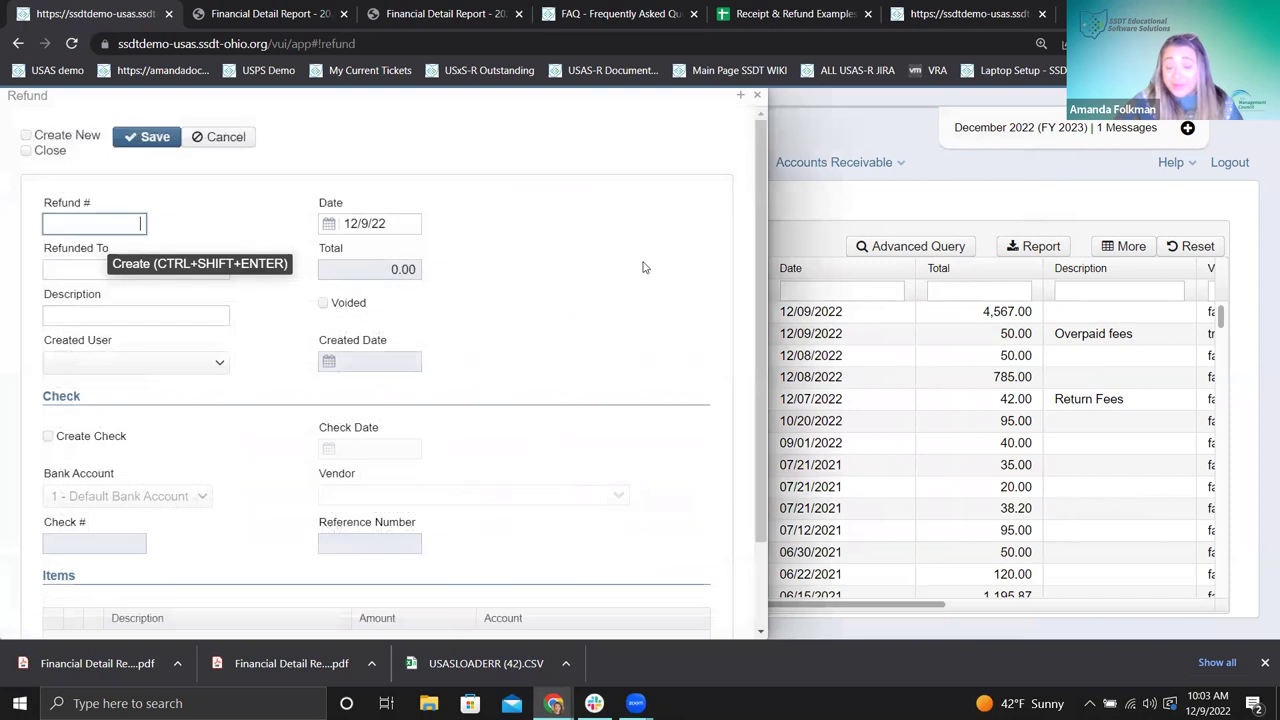
pyautogui.hotkey('ctrl', 'shift', 'Return')
# - Fill in the refund as refunded to "vendor from check" with the description "reissue prior year check"
pyautogui.click(154, 269)
pyautogui.write('vendor from check')
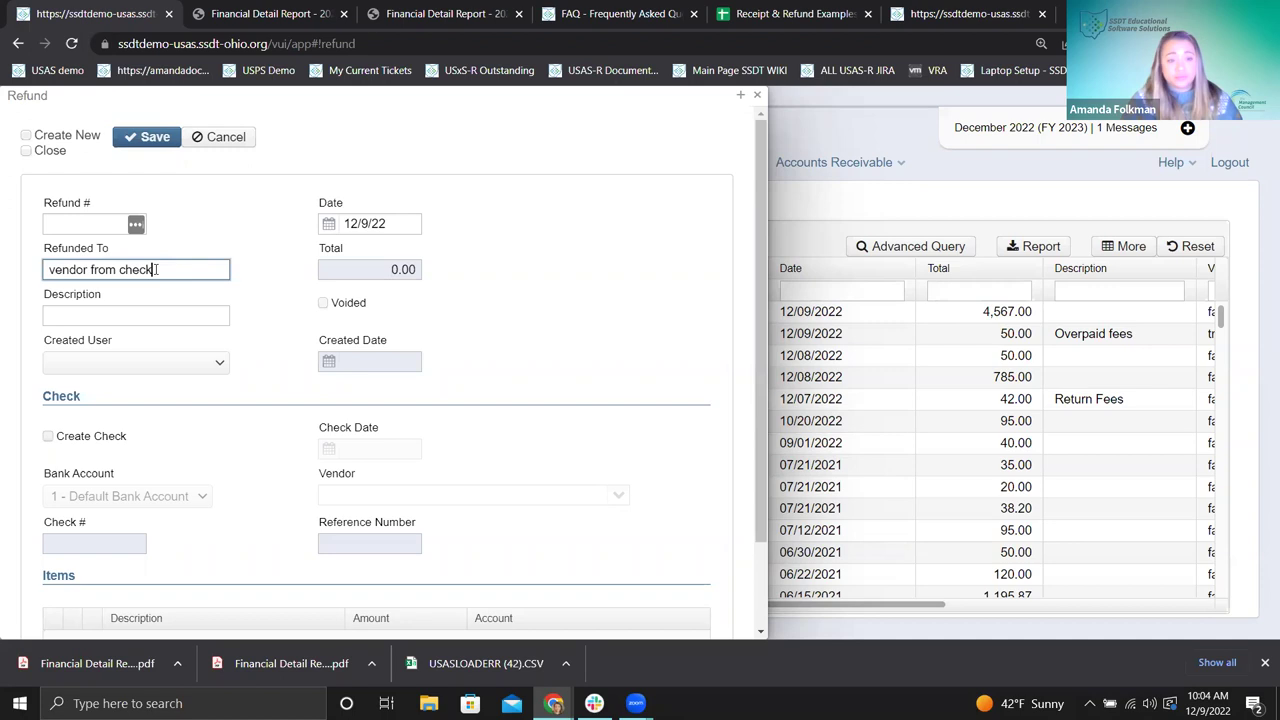
pyautogui.press('Tab')
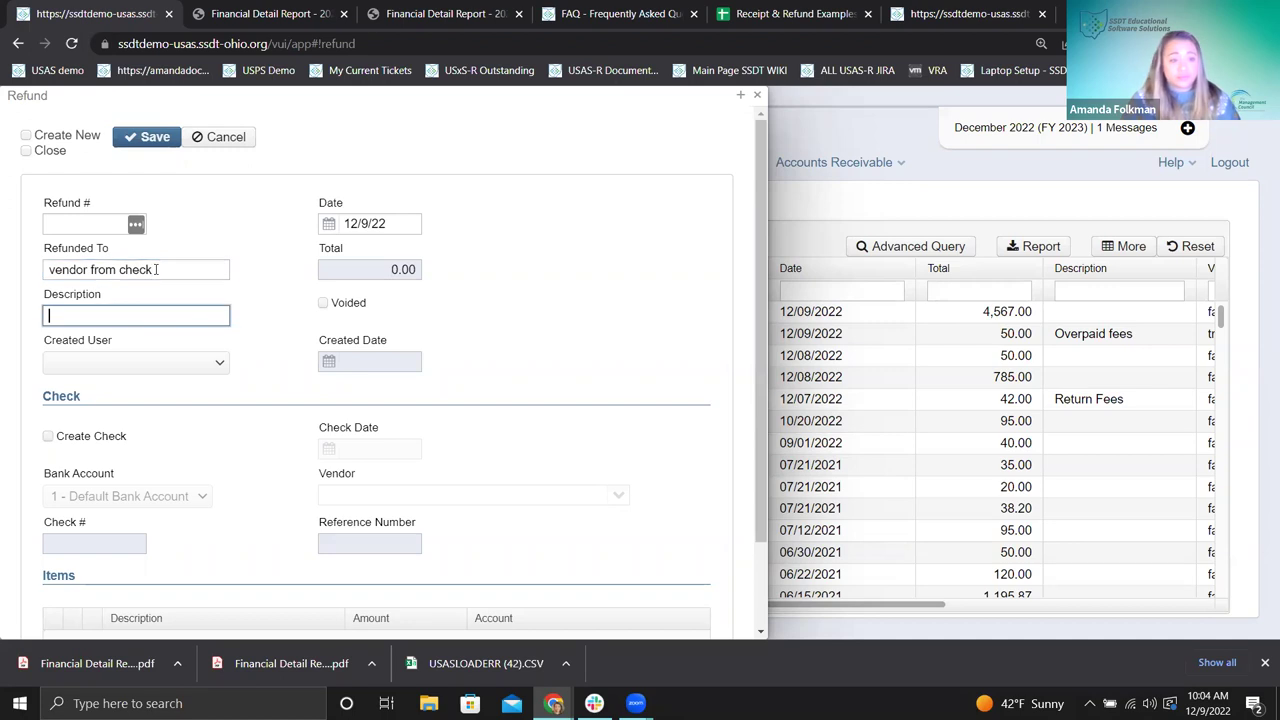
pyautogui.write('reissue prir')
pyautogui.press('BackSpace')
pyautogui.write('or year check')
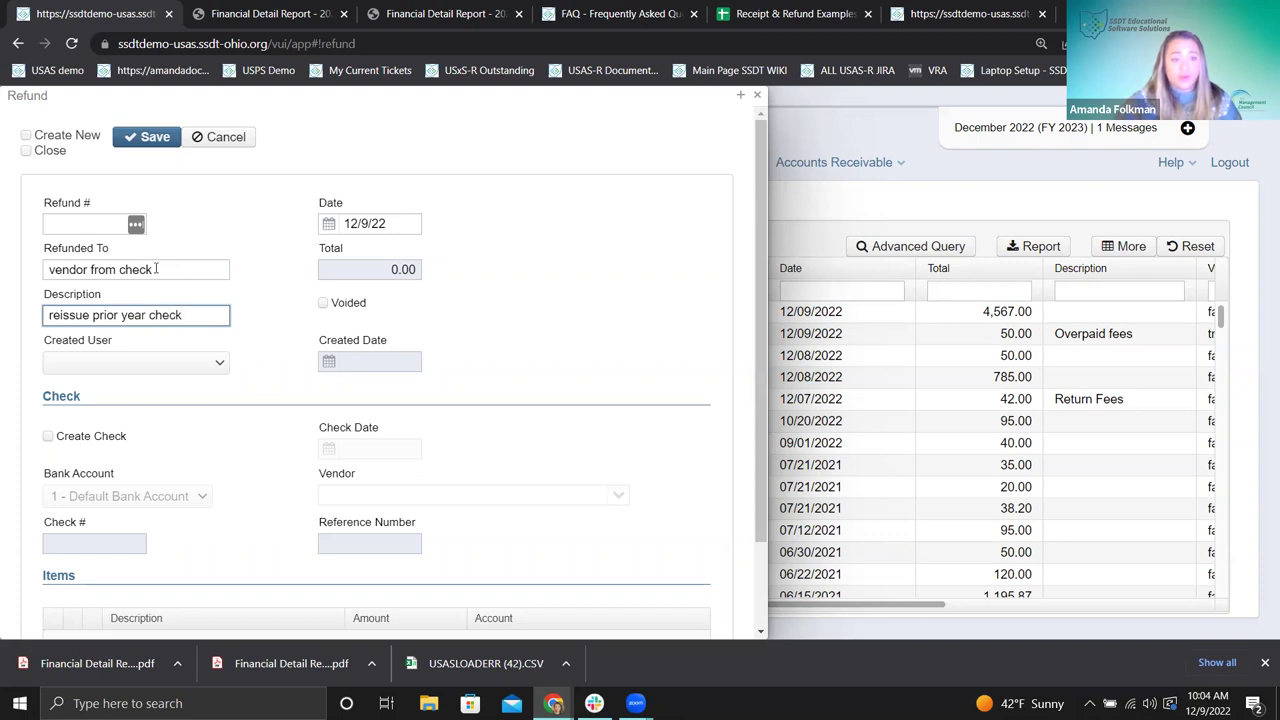
# - Have the refund create a check and choose vendor 52, Baden Insurance, for it
pyautogui.scroll(-1, 257, 309)
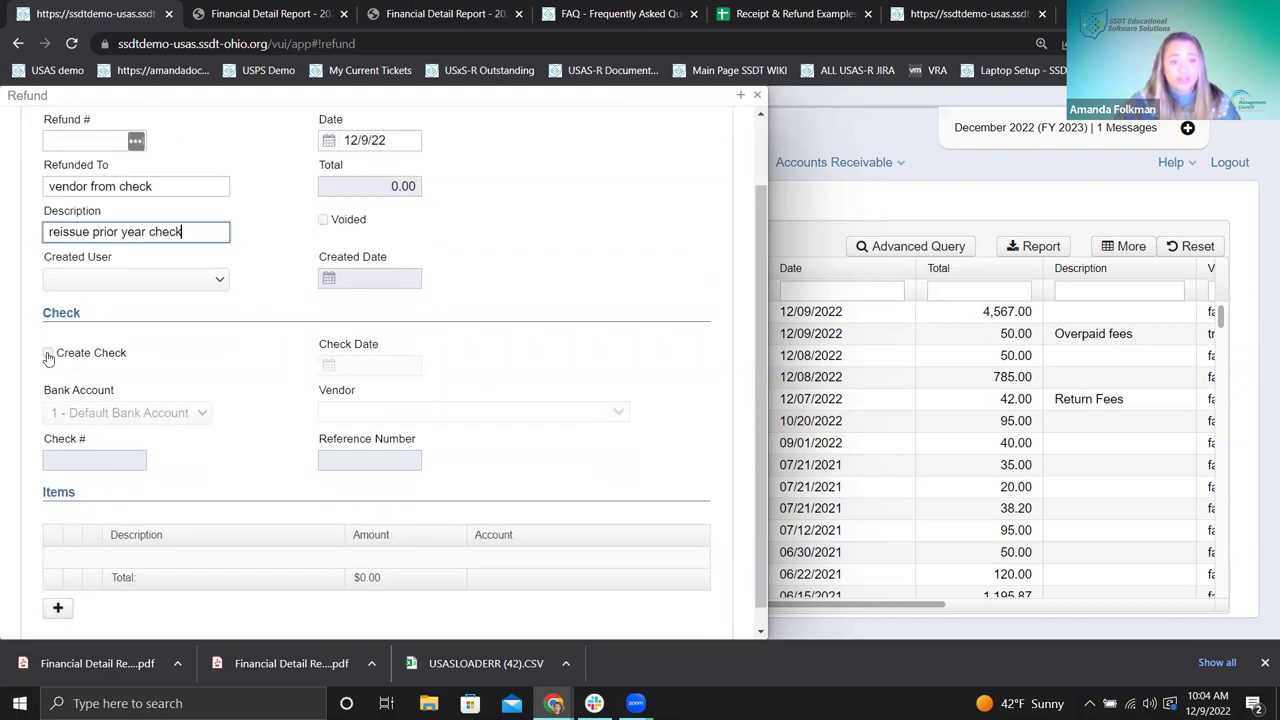
pyautogui.scroll(1, 400, 330)
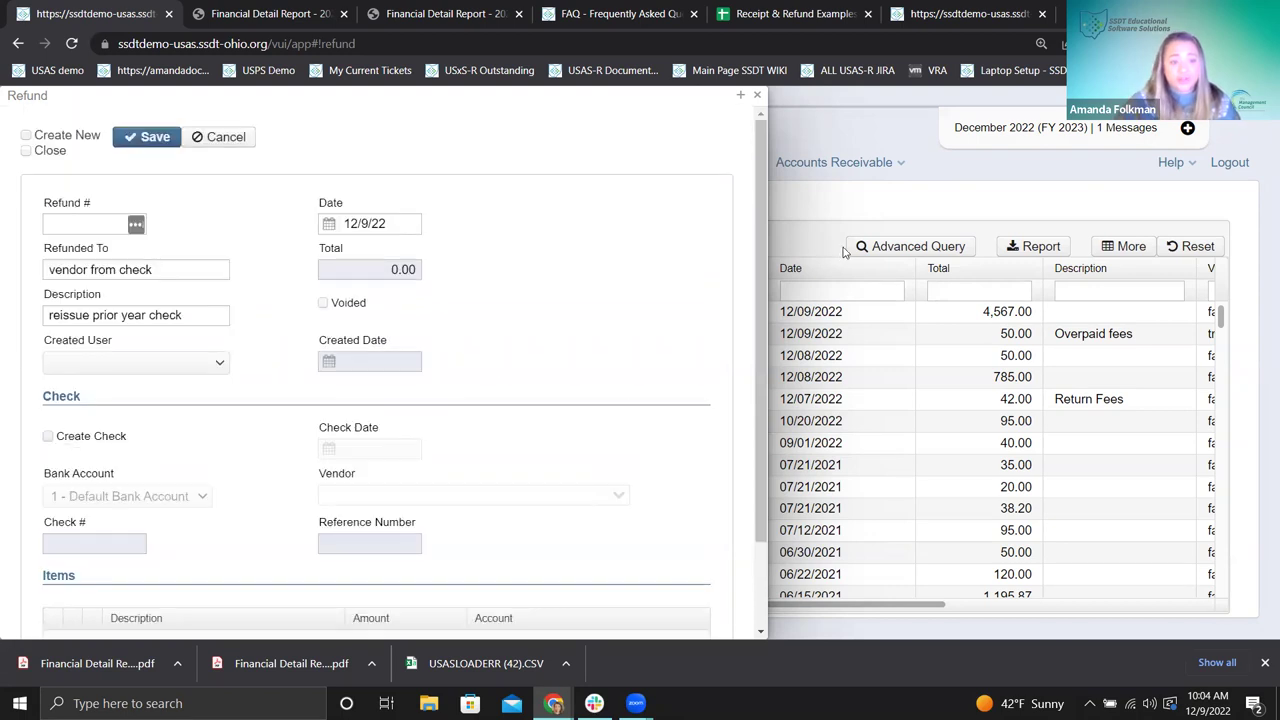
pyautogui.click(48, 437)
pyautogui.scroll(-1, 600, 430)
pyautogui.scroll(1, 500, 440)
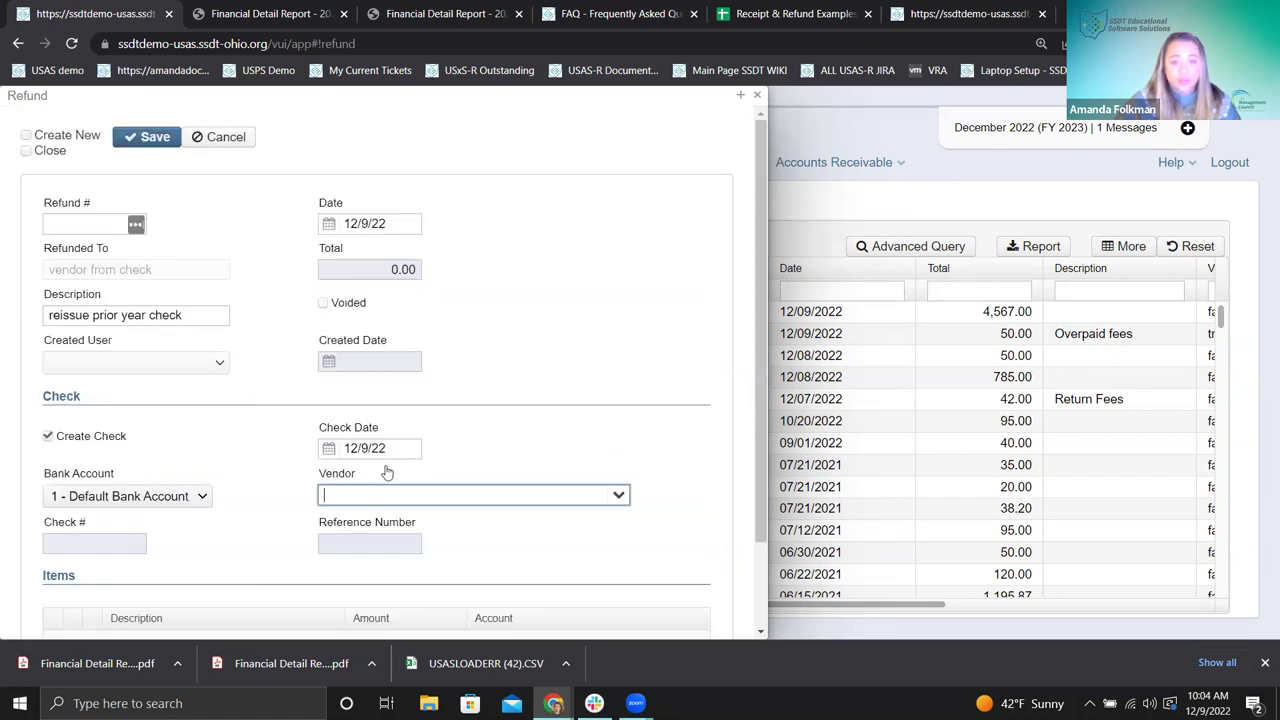
pyautogui.click(400, 494)
pyautogui.click(450, 443)
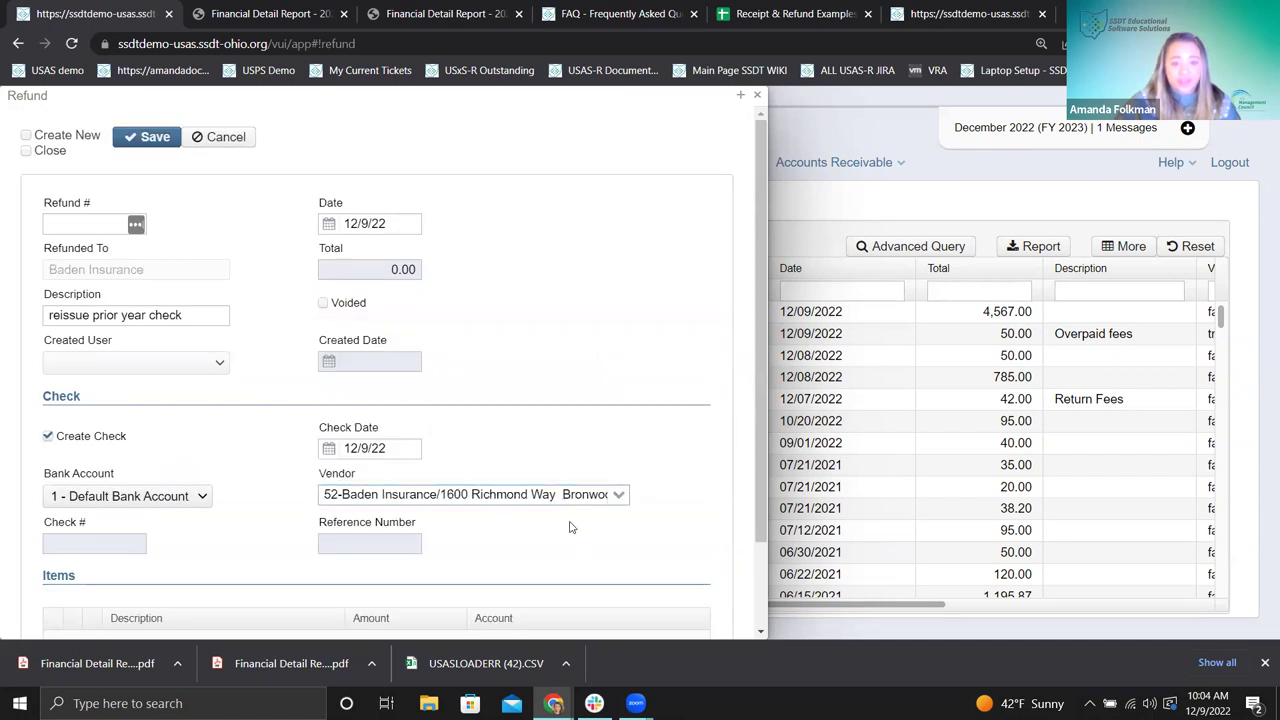
# - Add a refund item described "reissue" with an amount of 600.00
pyautogui.scroll(-2, 300, 570)
pyautogui.click(62, 588)
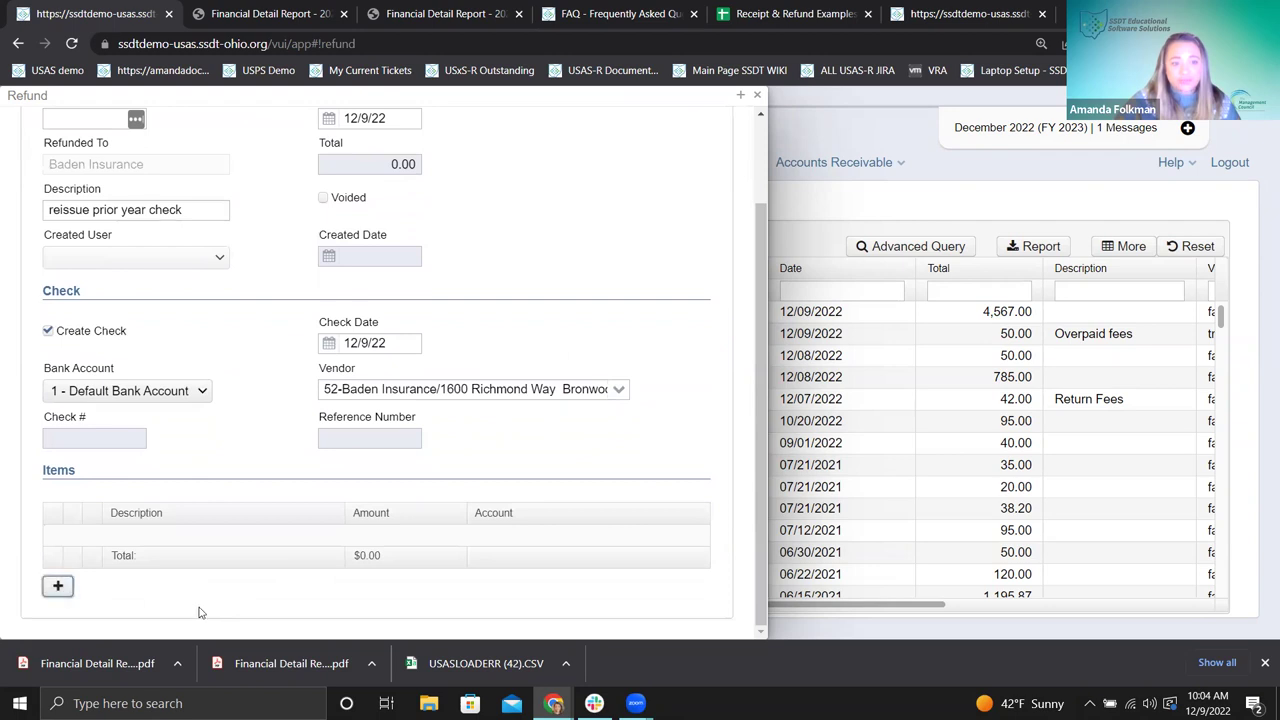
pyautogui.write('reissue')
pyautogui.press('Tab')
pyautogui.scroll(2, 251, 535)
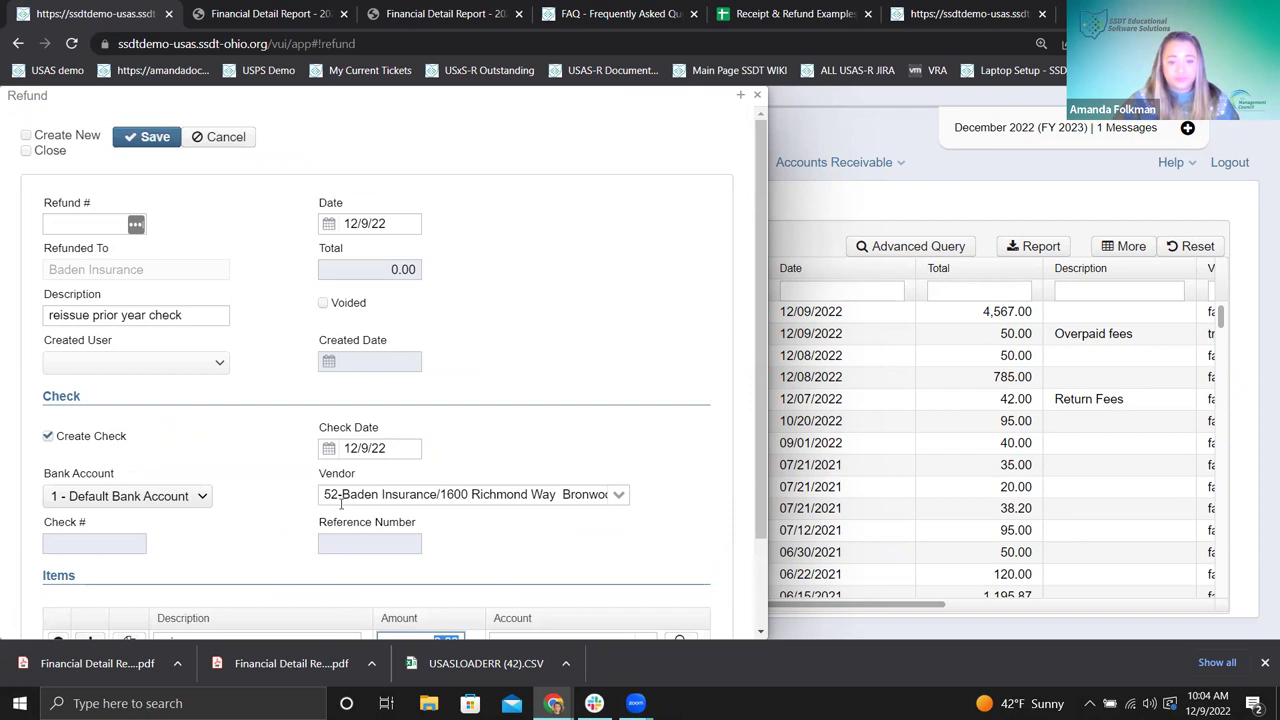
pyautogui.scroll(-2, 279, 515)
pyautogui.click(437, 530)
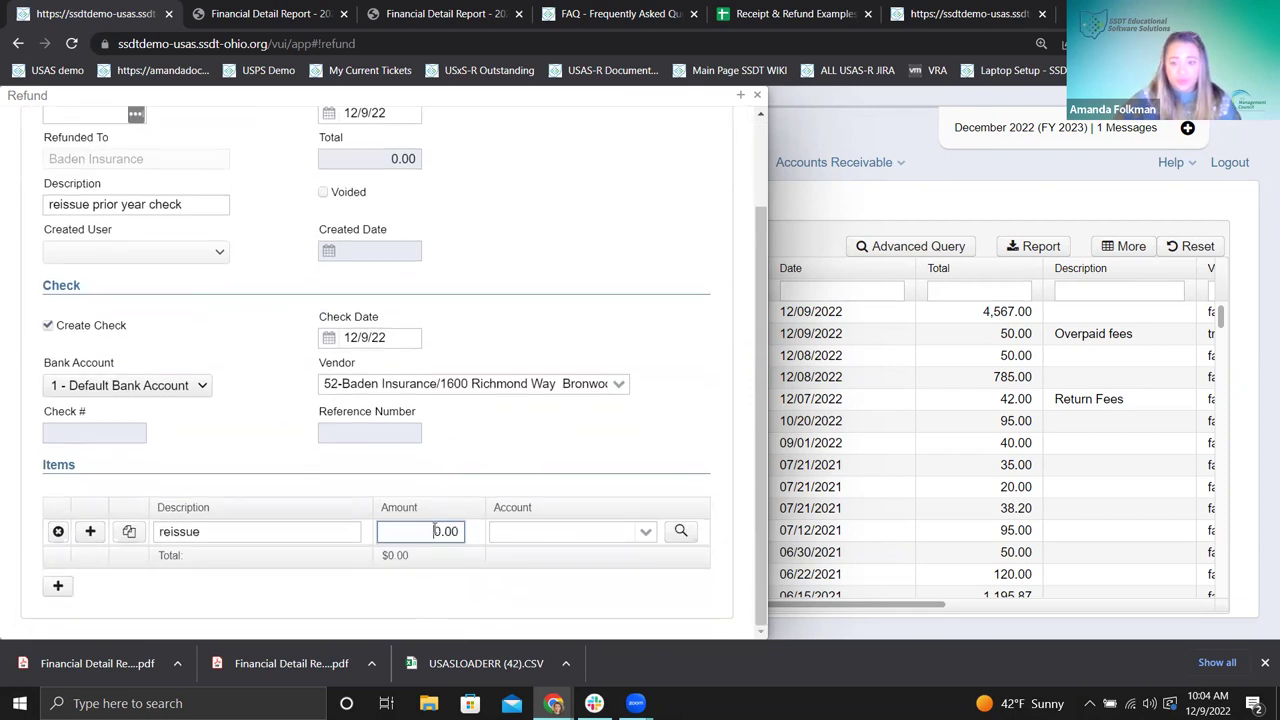
pyautogui.write('60')
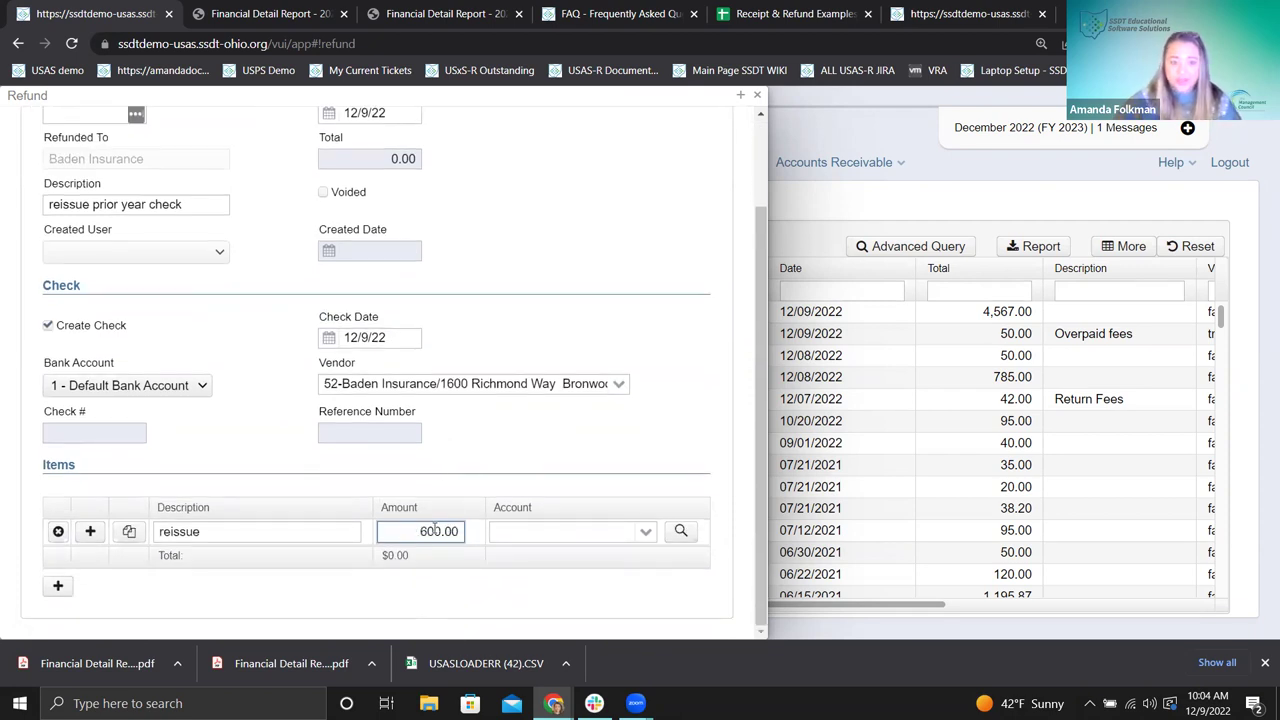
pyautogui.click(681, 531)
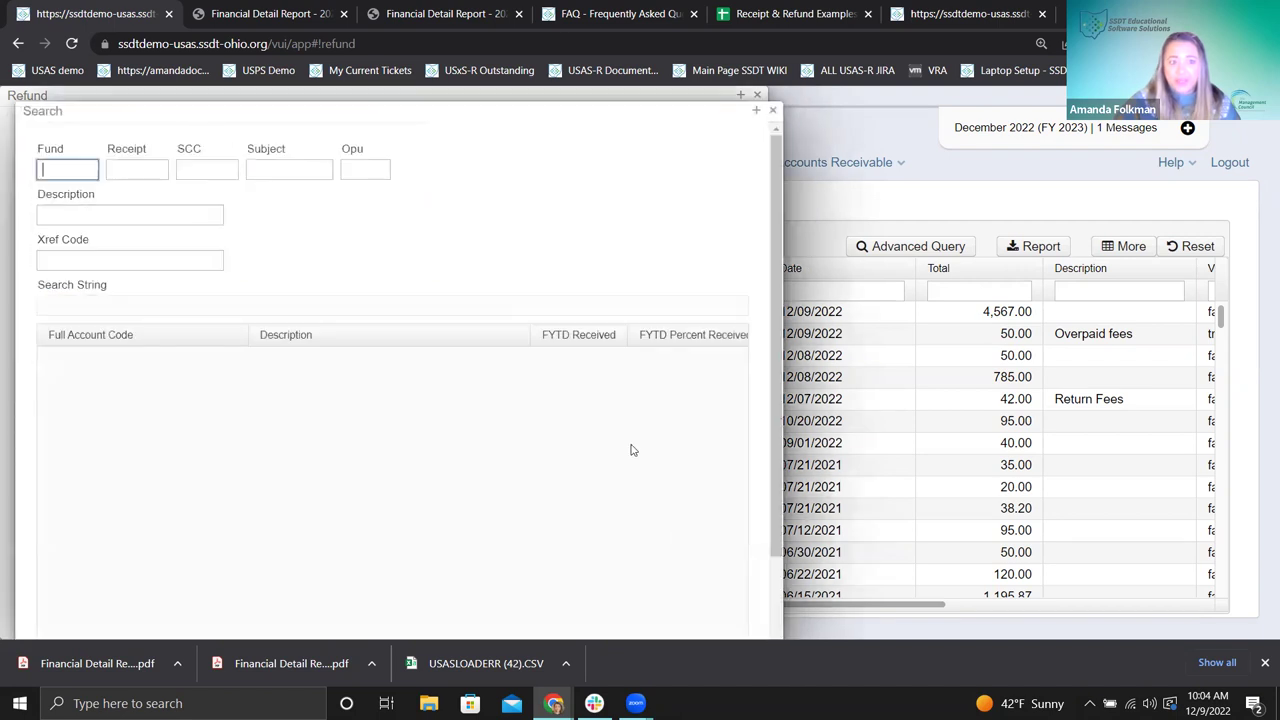
pyautogui.write('003')
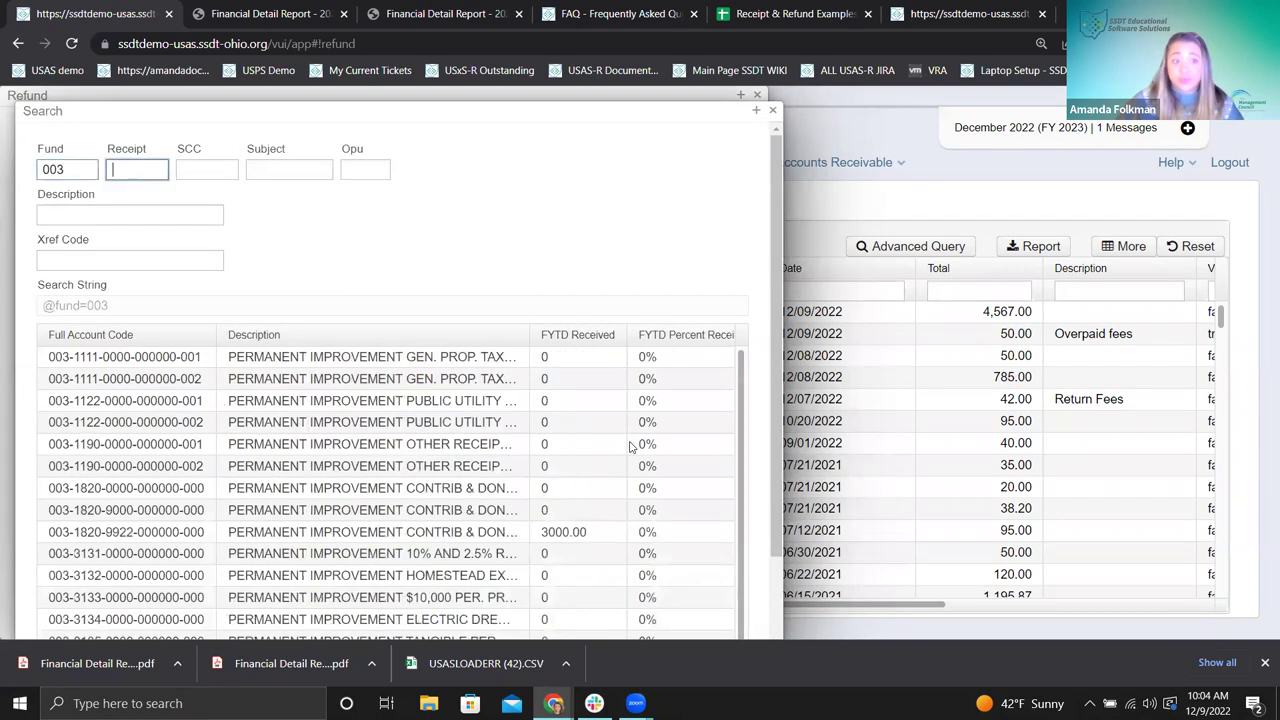
pyautogui.press('Tab')
pyautogui.write('5300')
pyautogui.press('Tab')
pyautogui.write('9922')
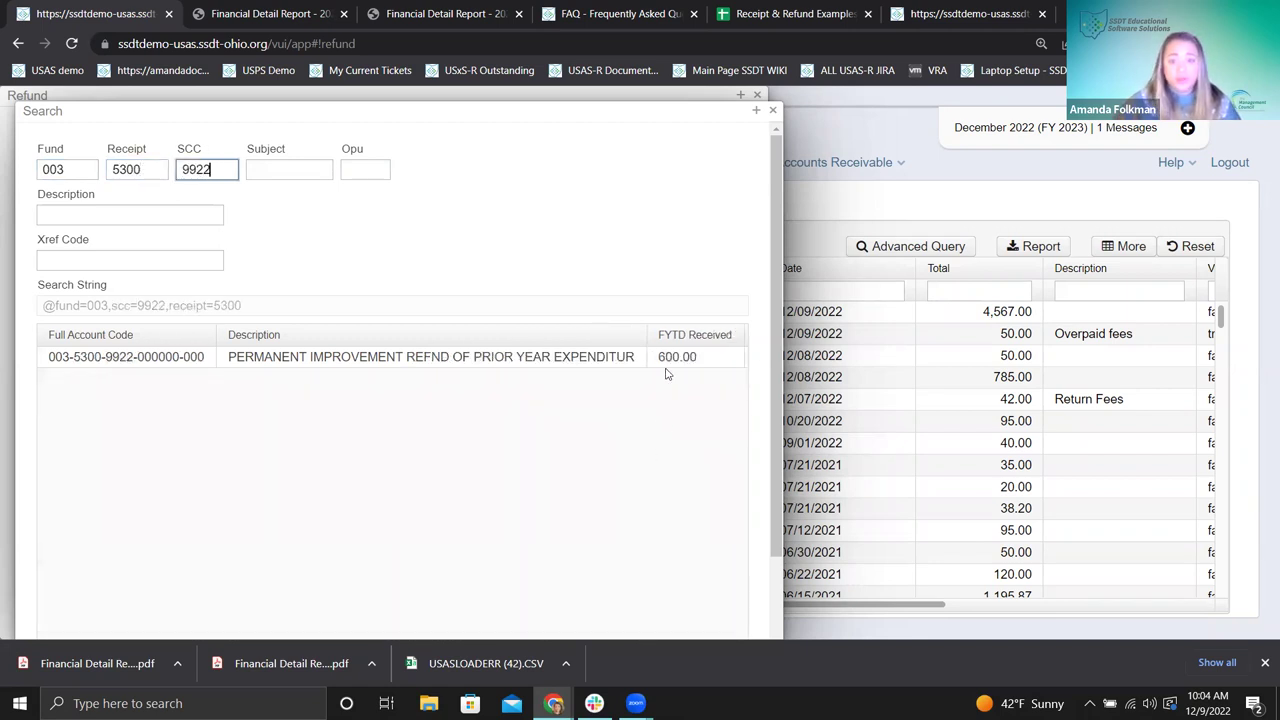
pyautogui.doubleClick(677, 365)
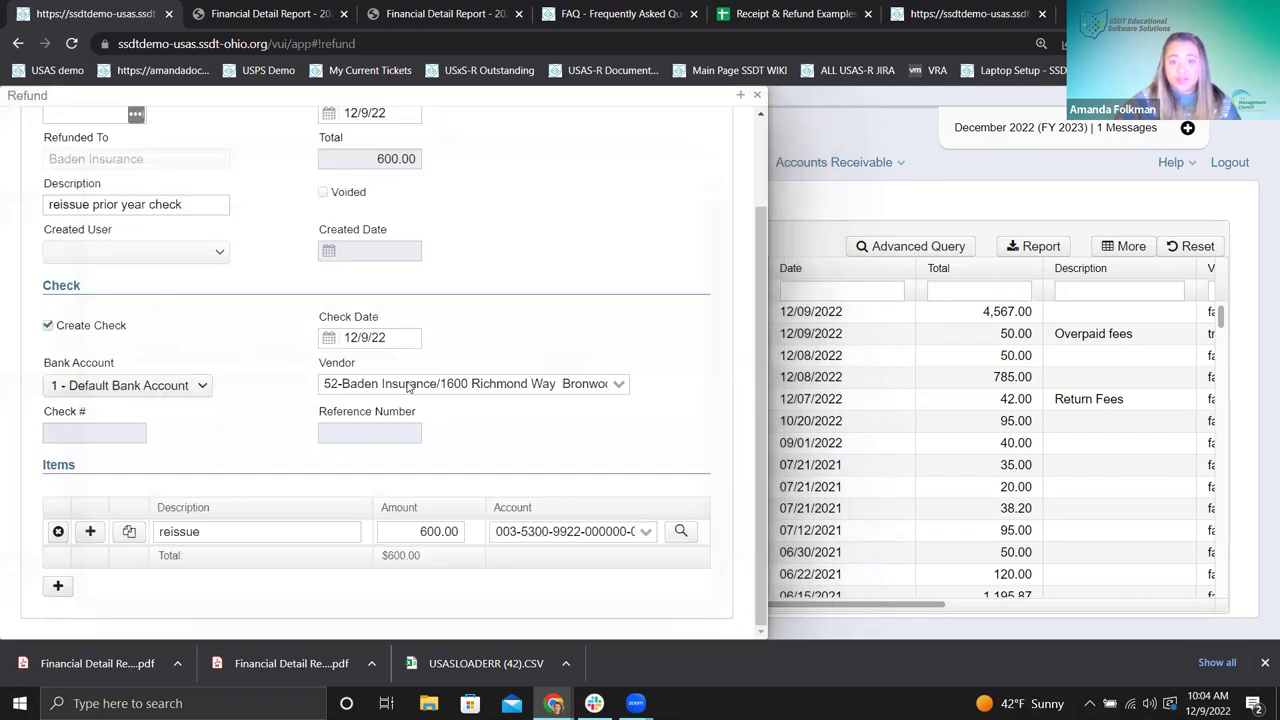
# - Save the refund and close its window
pyautogui.scroll(2, 560, 405)
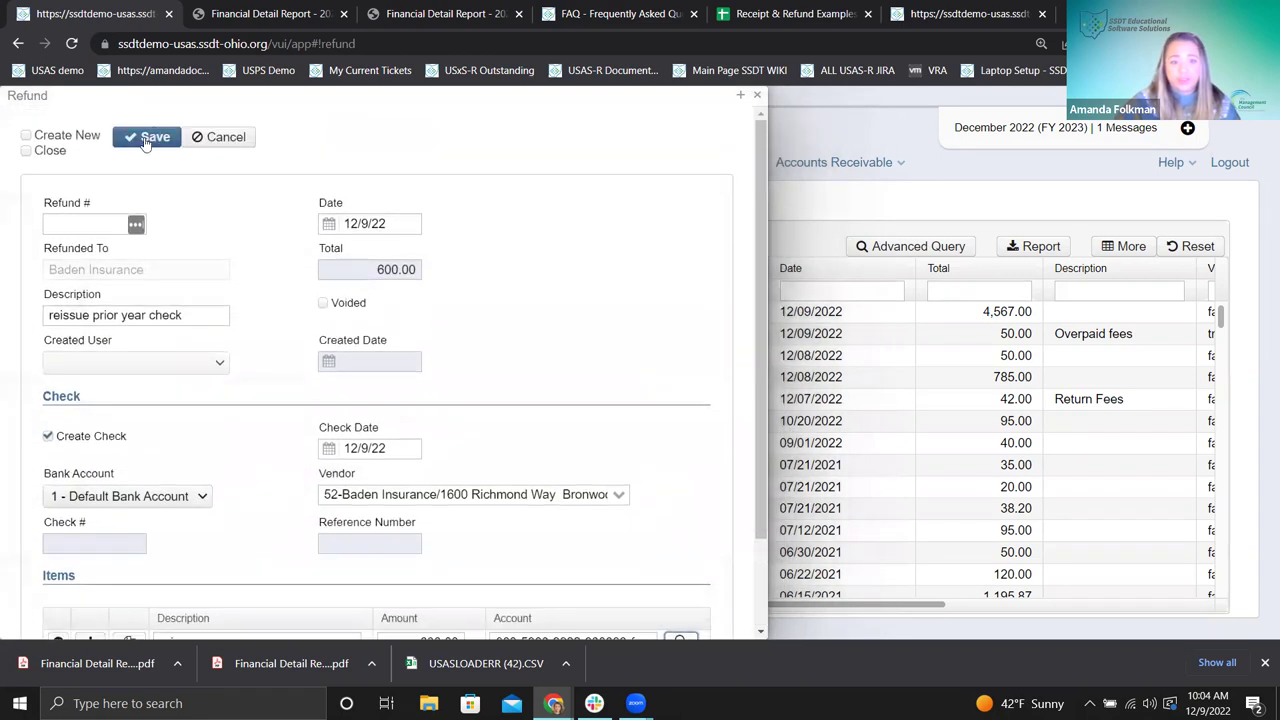
pyautogui.press('Return')
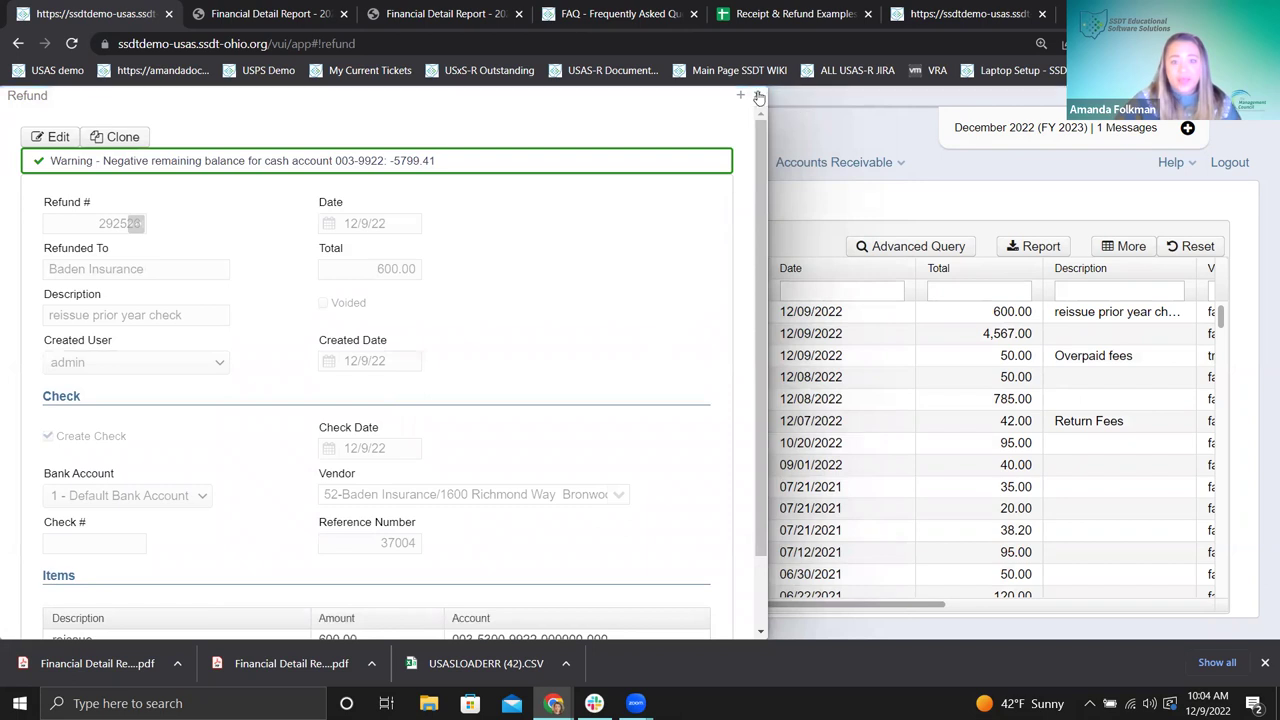
pyautogui.click(758, 97)
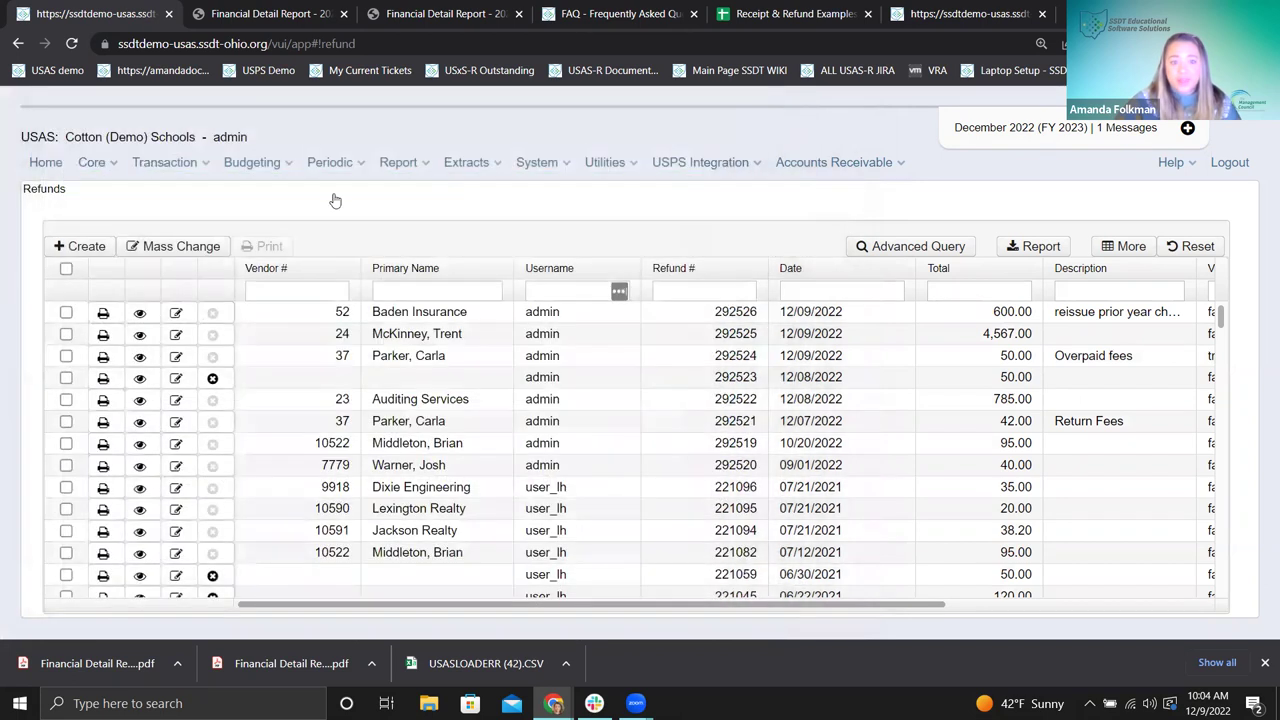
# - Open the disbursements and filter them by the type "refund"
pyautogui.click(166, 164)
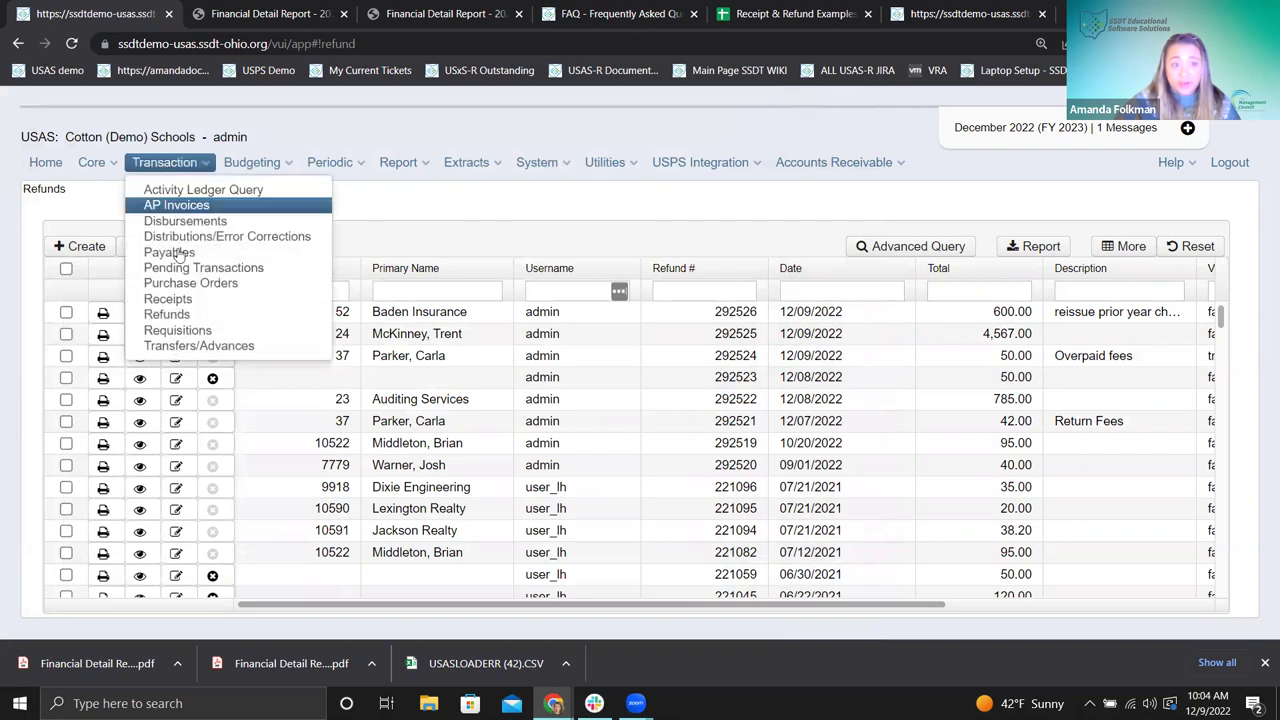
pyautogui.click(183, 221)
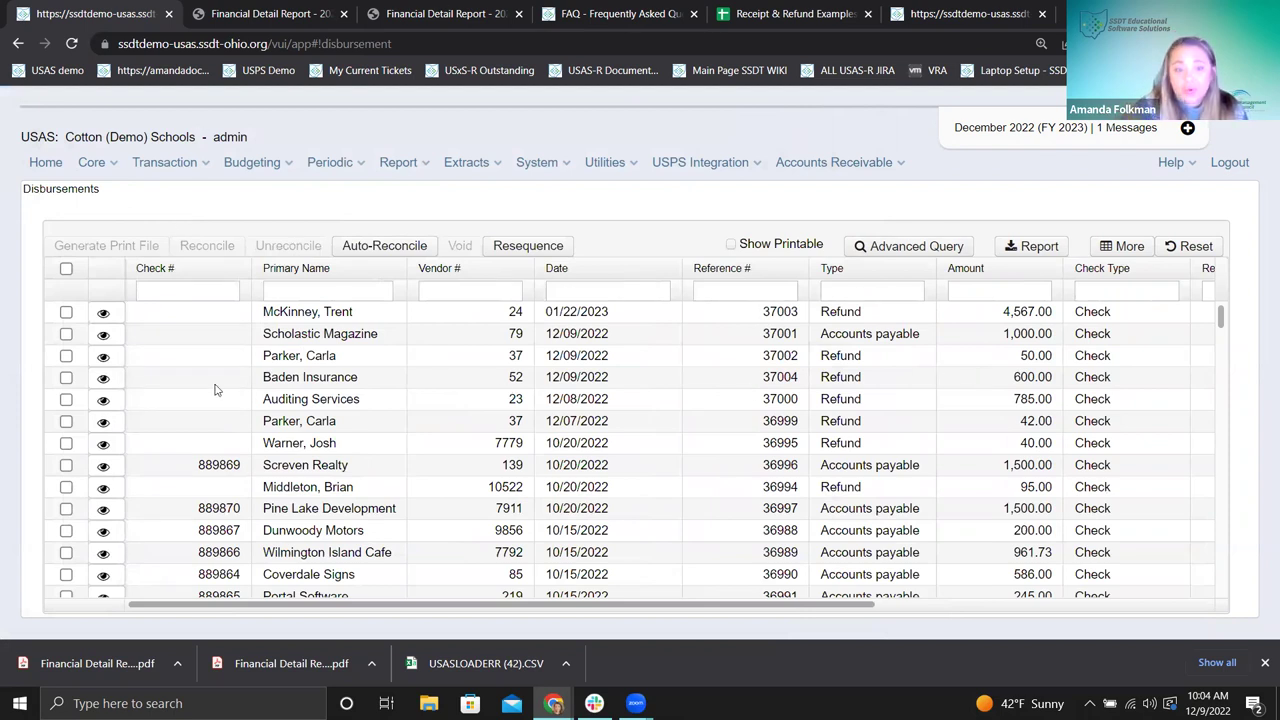
pyautogui.click(895, 287)
pyautogui.write('refund')
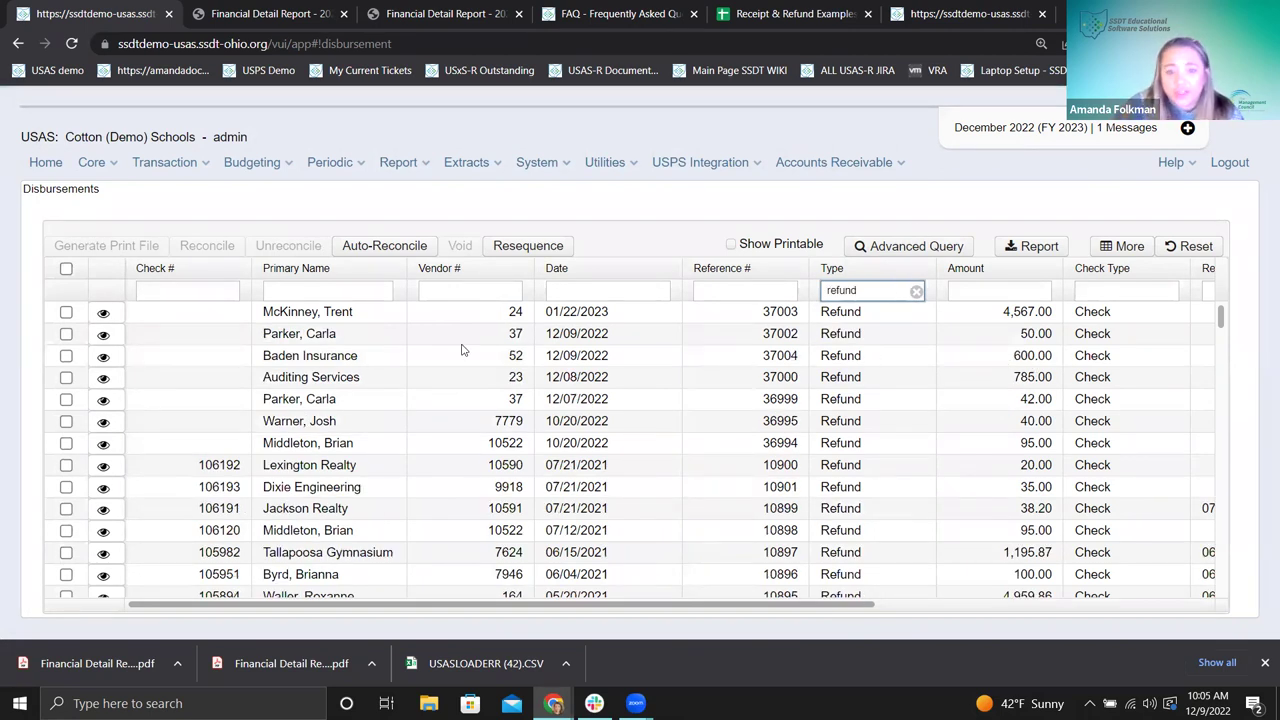
# - View the details of the 600.00 Baden Insurance refund disbursement, close them and select its row
pyautogui.click(103, 357)
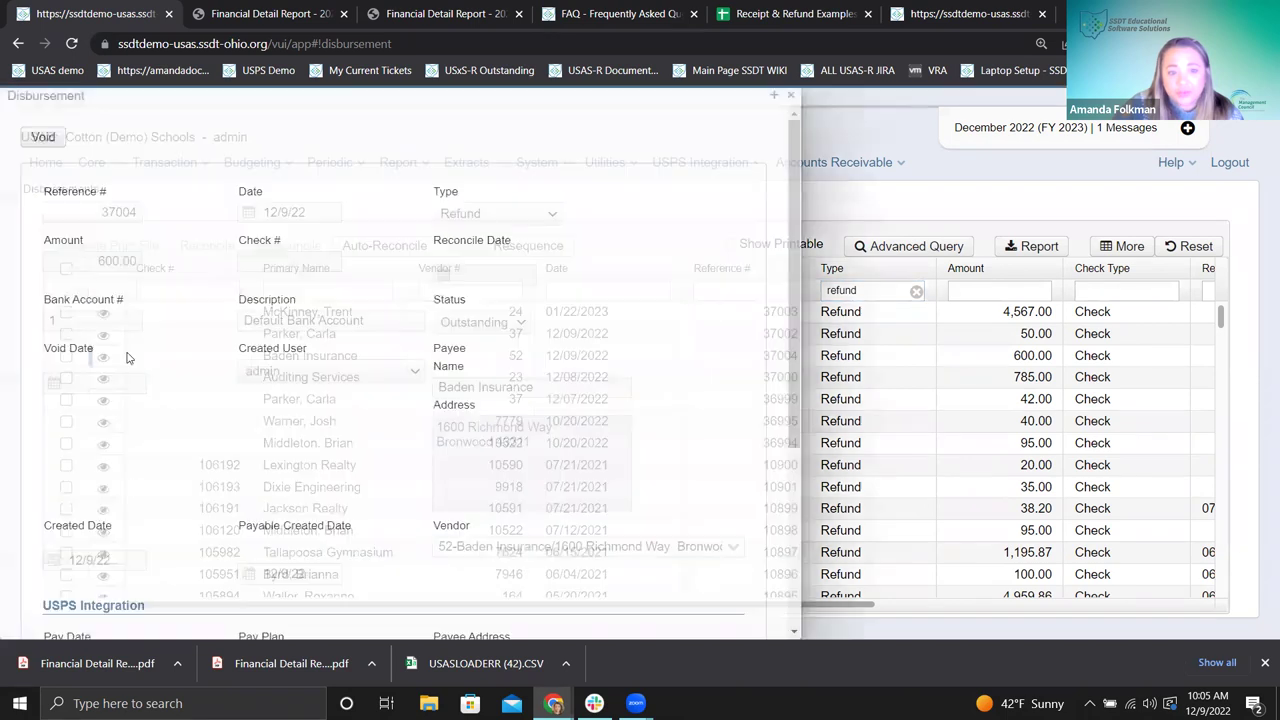
pyautogui.press('Escape')
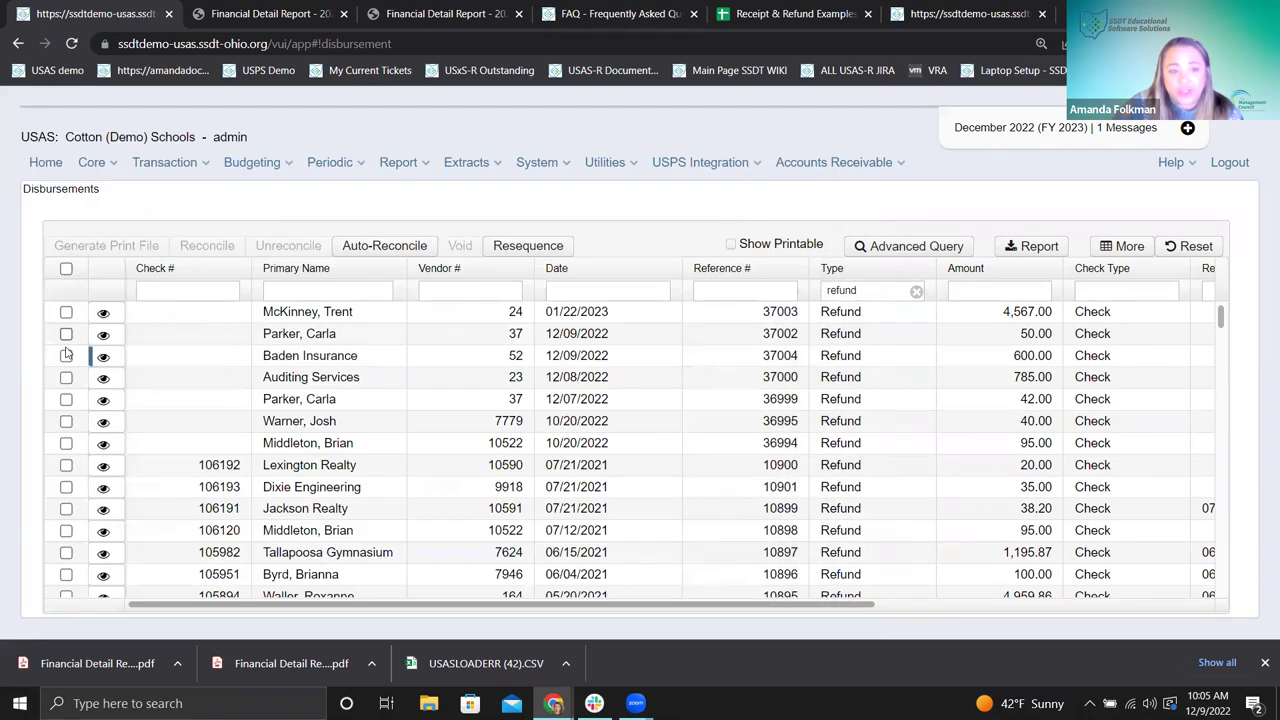
pyautogui.click(66, 355)
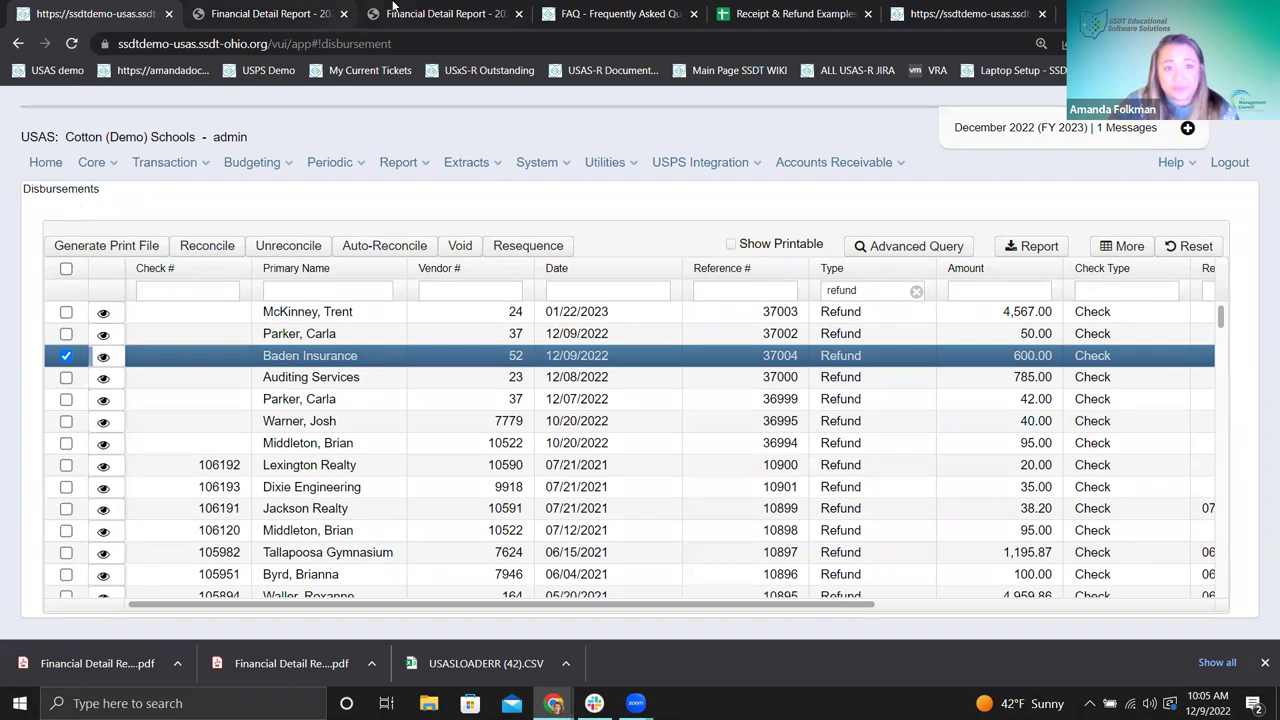
# - Close one of the open Financial Detail Report pages
pyautogui.click(343, 14)
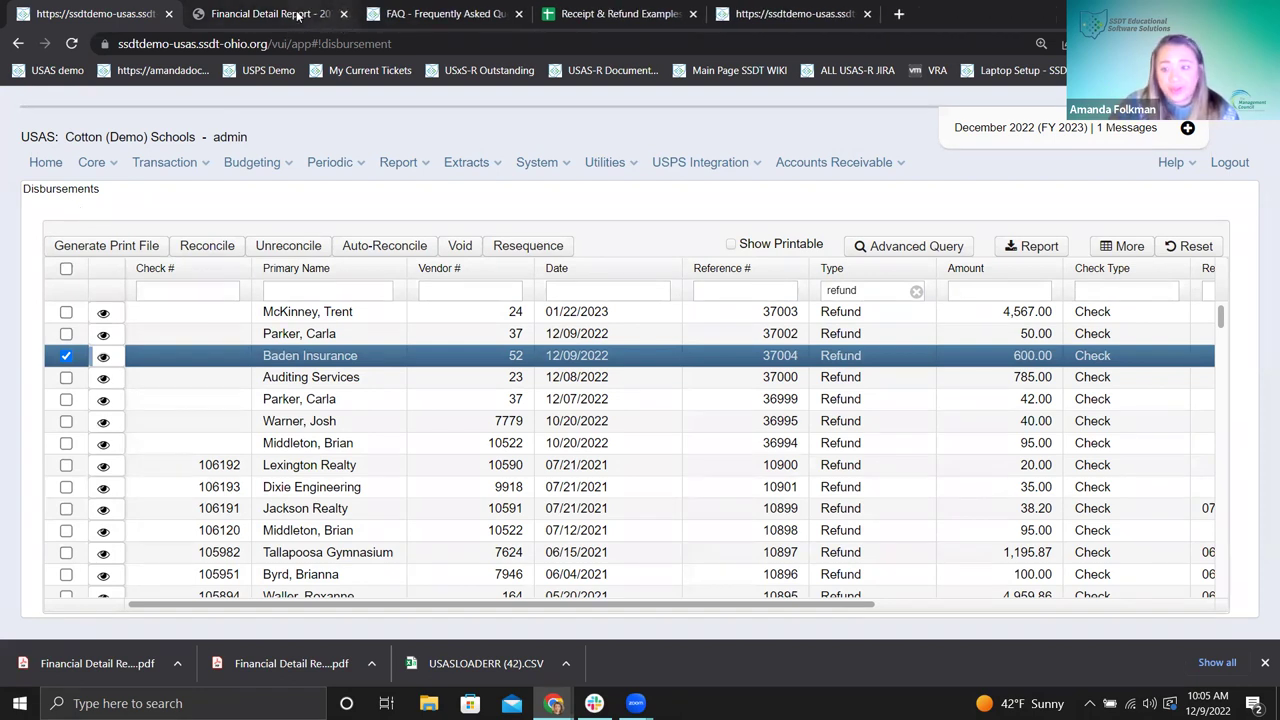